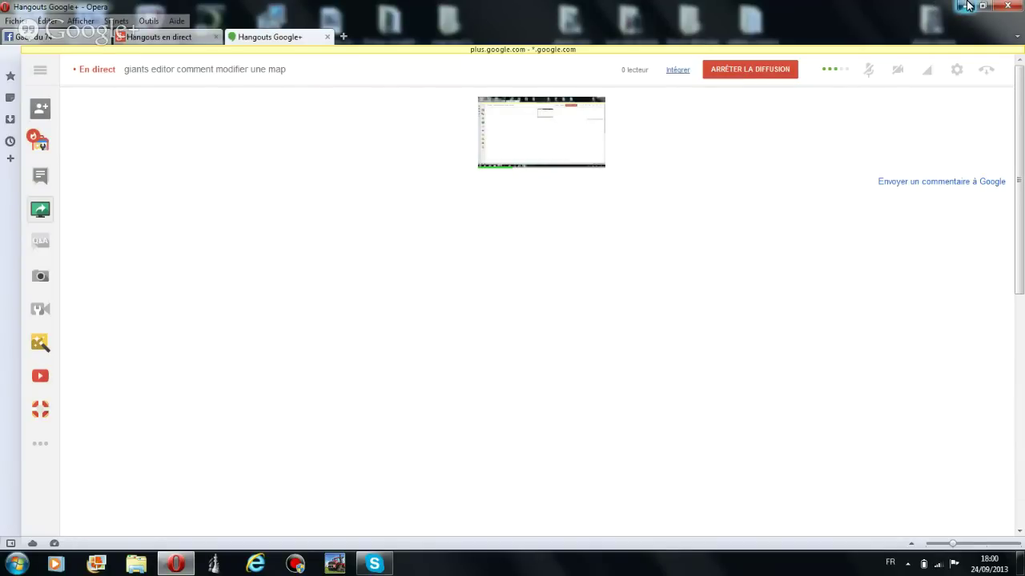
Reposition the 'map bpv2 a modifier' folder on the desktop and move the GIANTSContest2013 archive beside it
left_click(967, 6)
left_click_drag(451, 24, 562, 285)
left_click_drag(461, 61, 504, 228)
left_click_drag(451, 26, 581, 221)
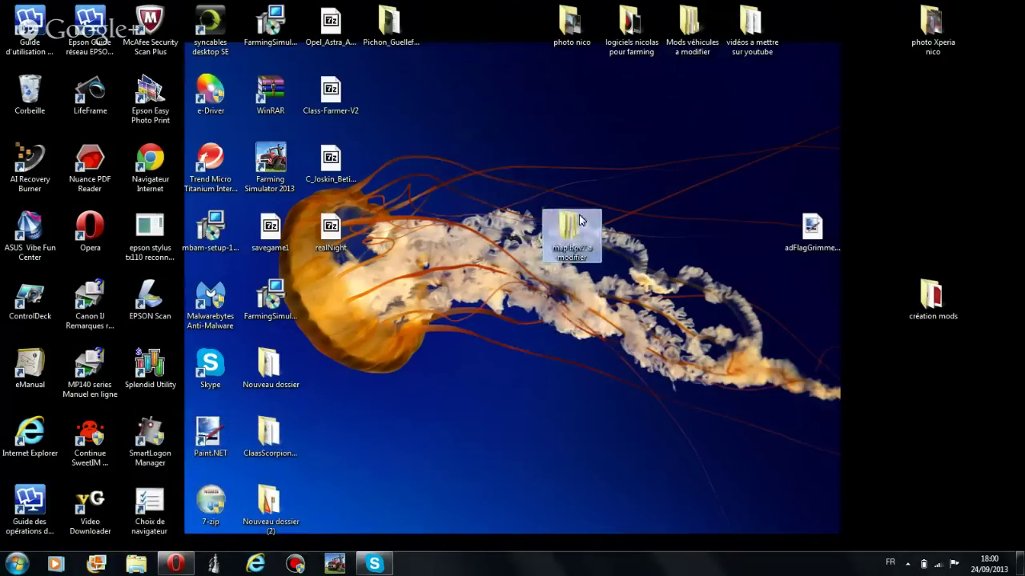
double_click(581, 221)
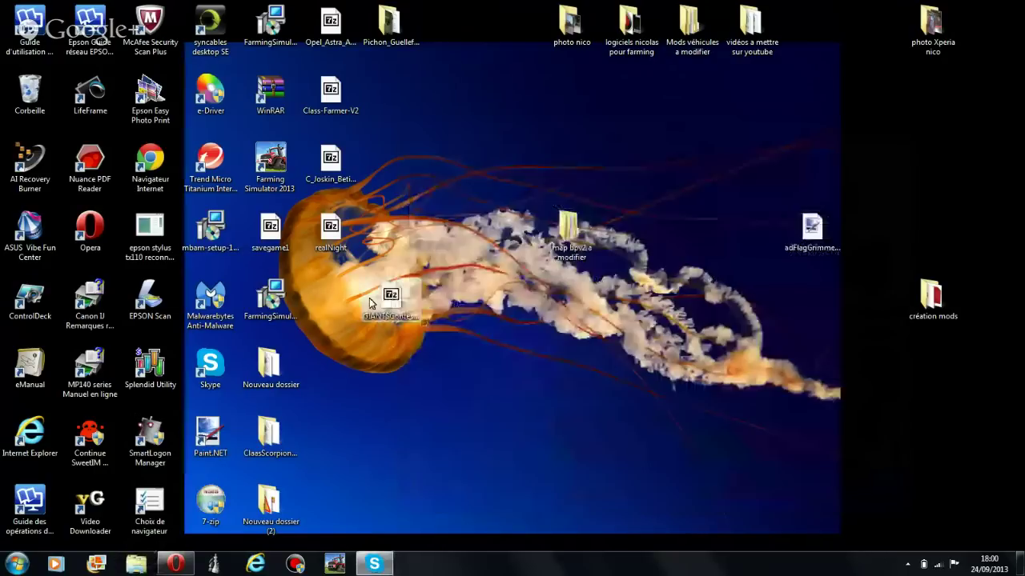
left_click_drag(370, 303, 522, 168)
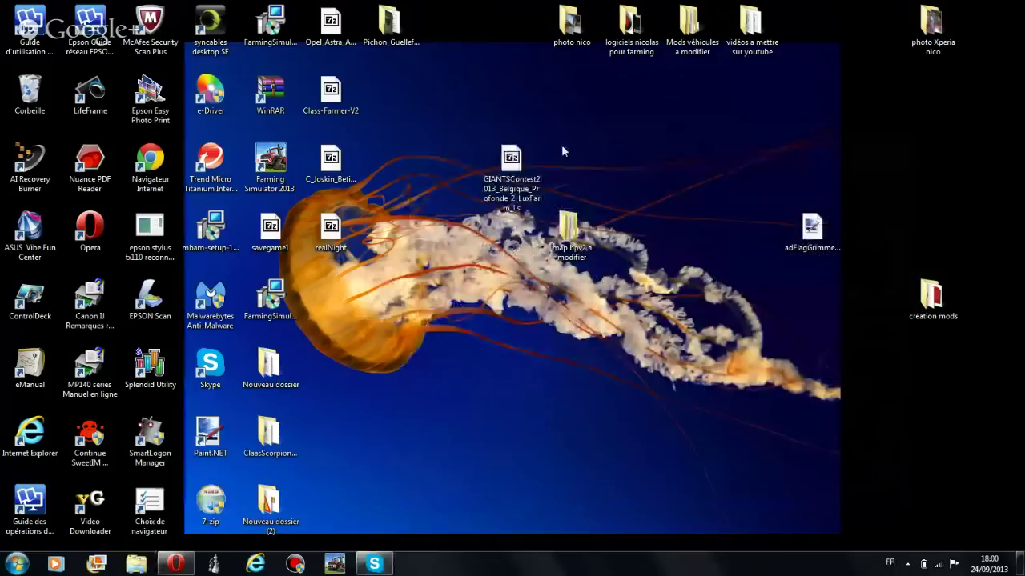
Open WinRAR's Extraire les fichiers options for the archive and copy the archive's full name
right_click(494, 153)
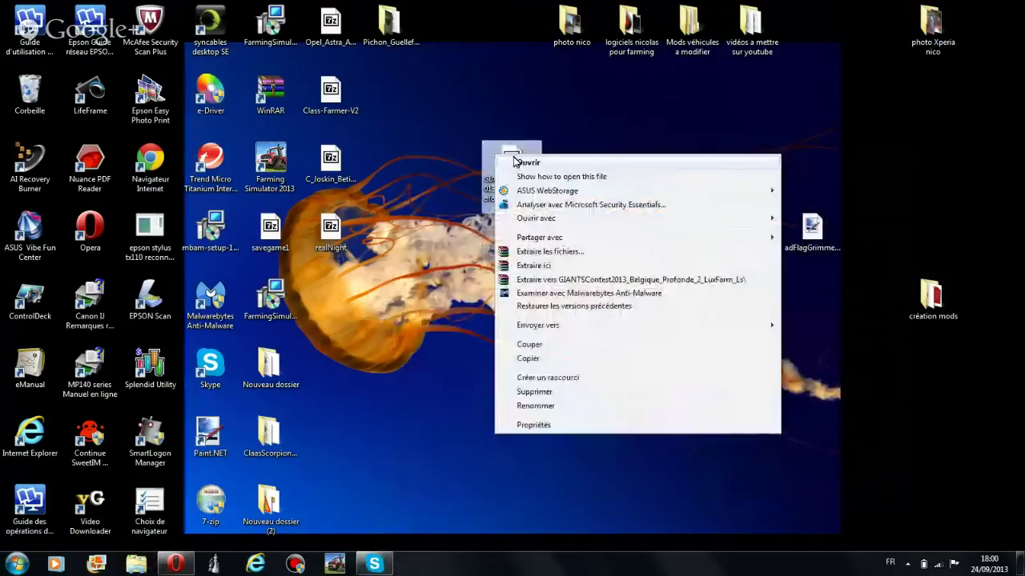
left_click(558, 264)
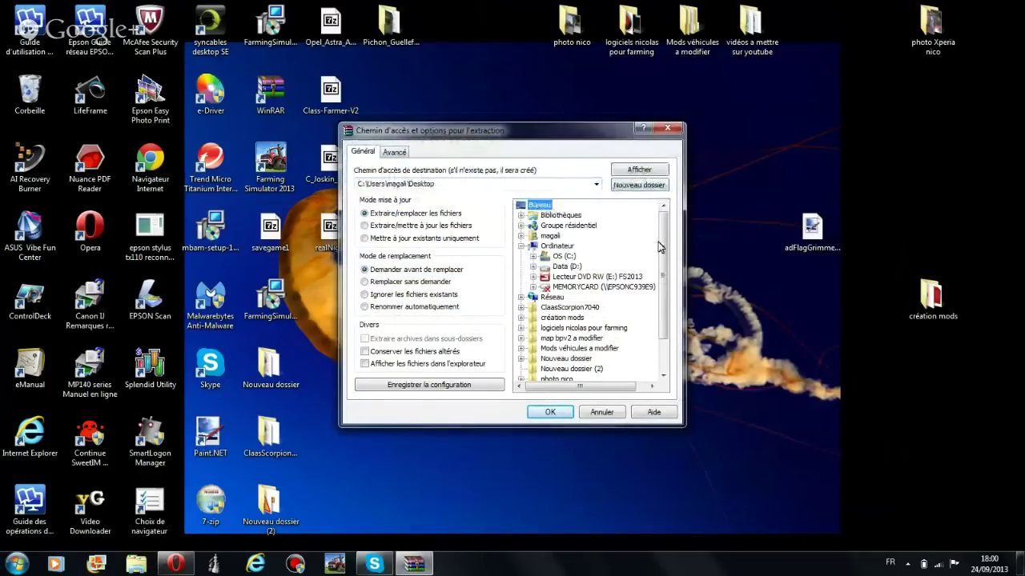
left_click_drag(550, 137, 836, 200)
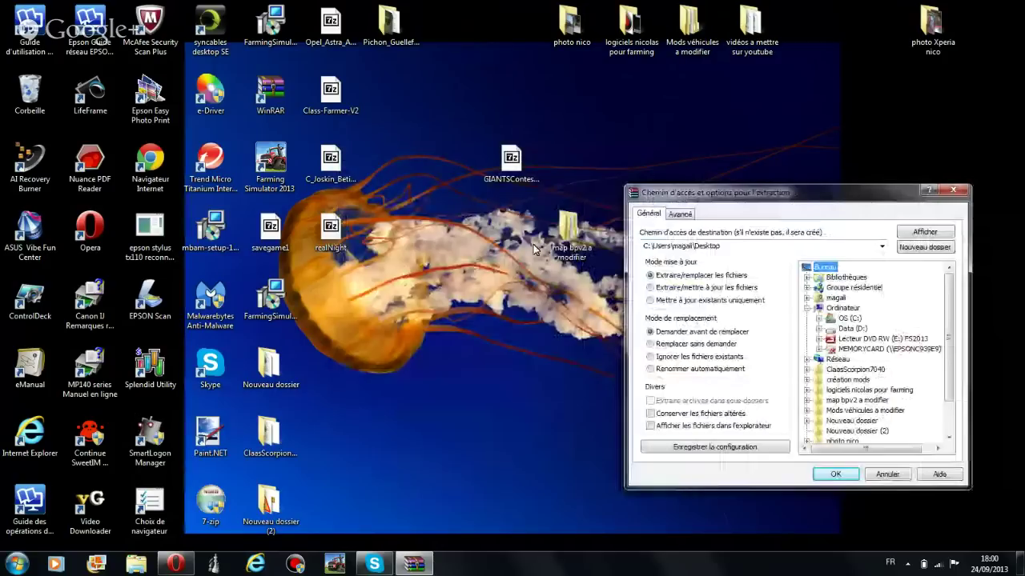
right_click(517, 164)
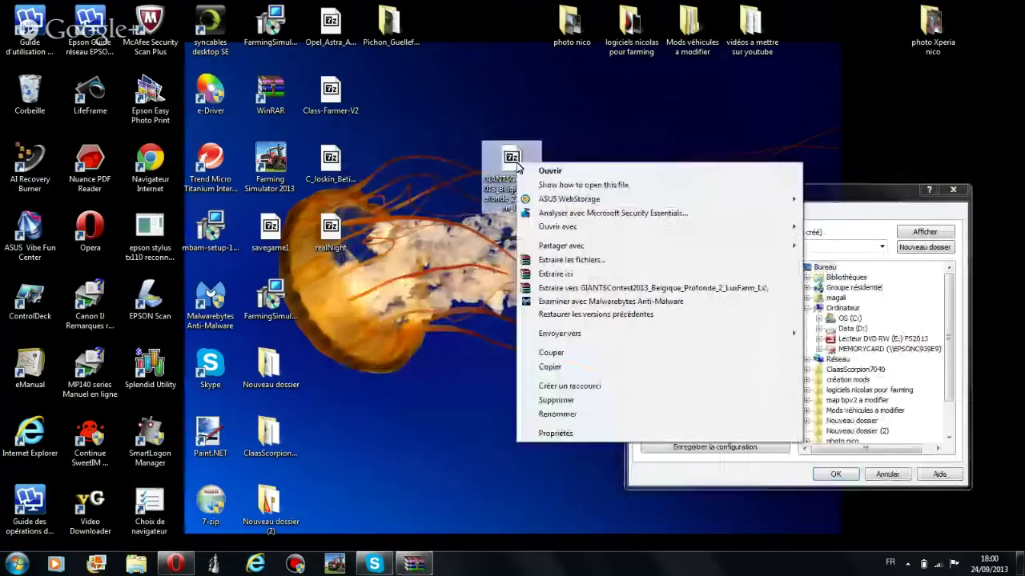
left_click(580, 415)
right_click(501, 186)
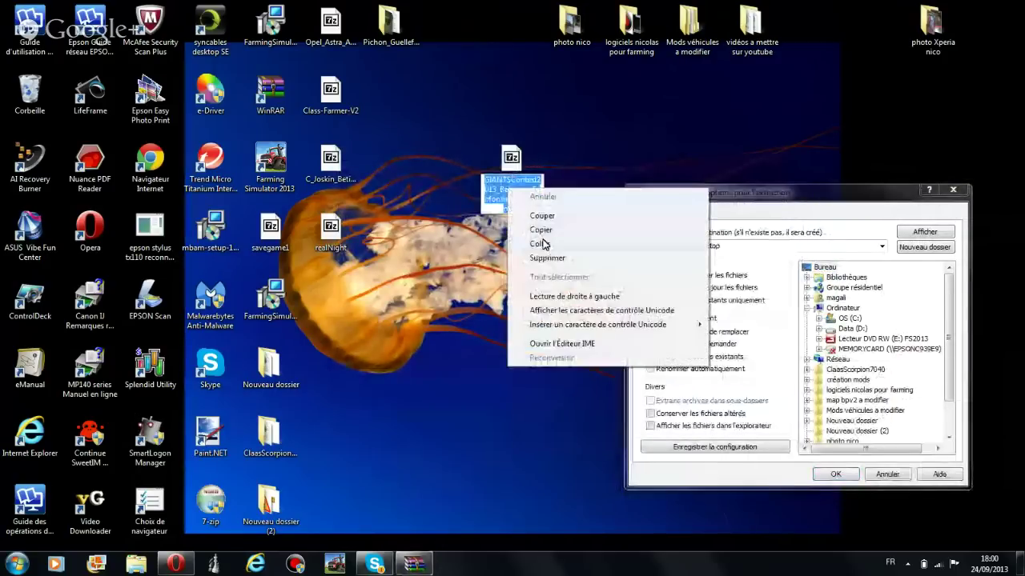
left_click(547, 233)
left_click(753, 286)
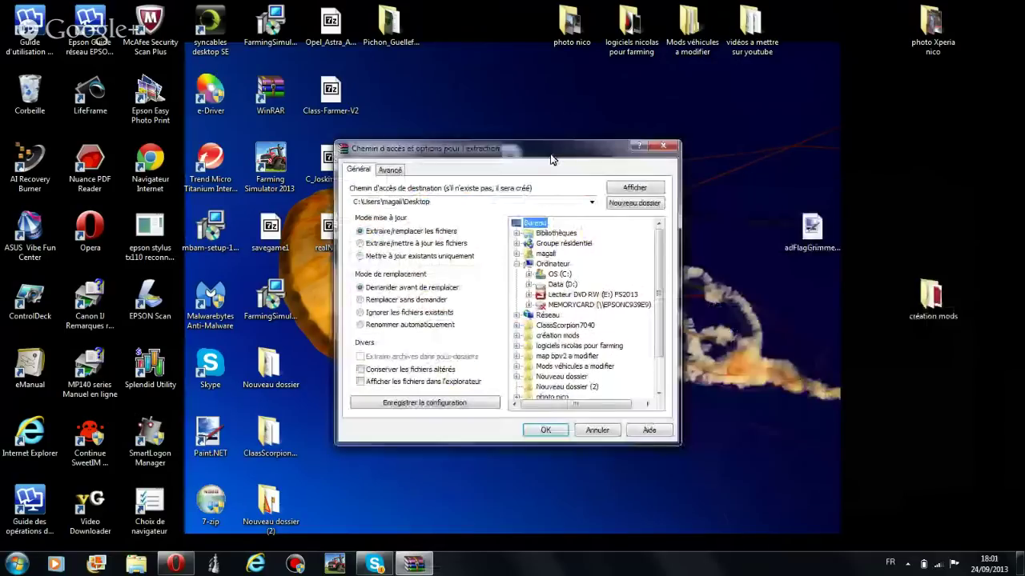
Extract the archive into a new Bureau folder named after the GIANTSContest2013 archive
left_click(535, 223)
left_click(618, 205)
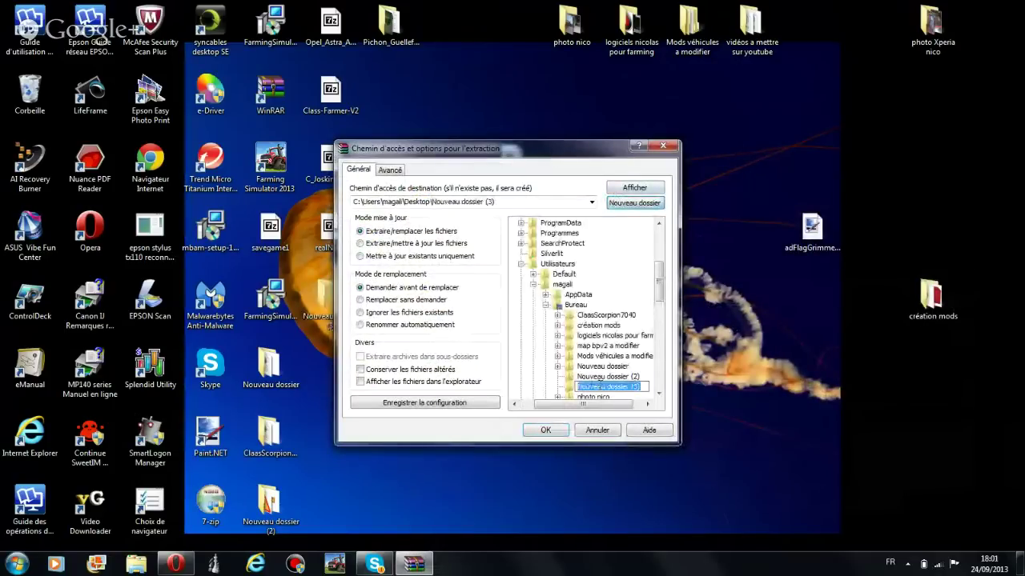
right_click(602, 387)
left_click(629, 262)
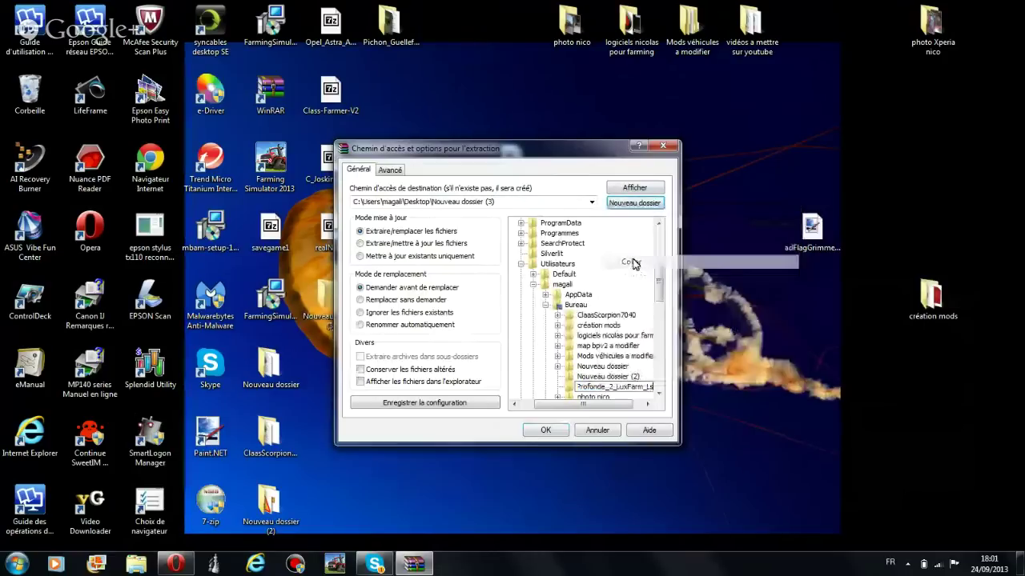
left_click(536, 430)
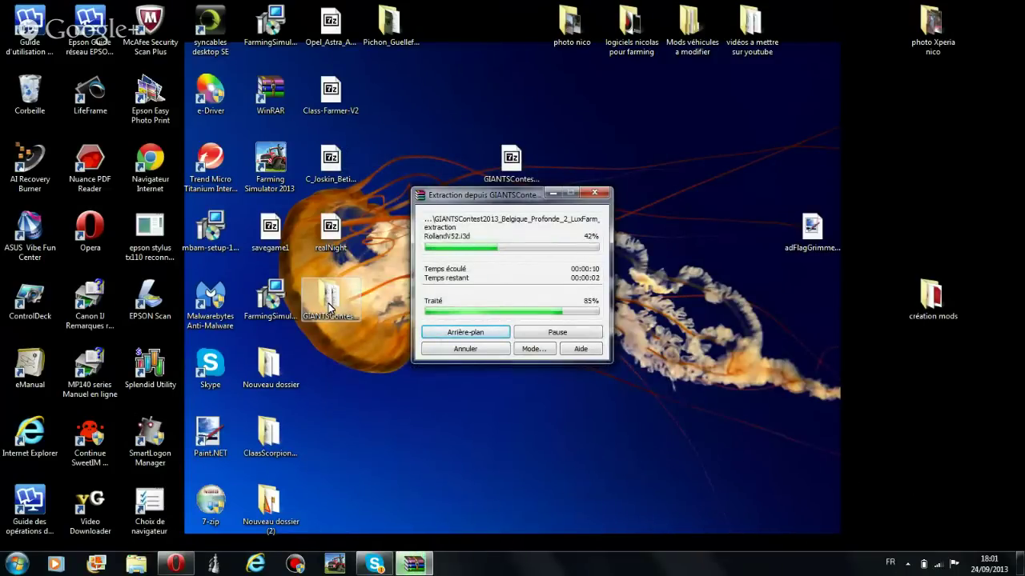
Check the extracted GIANTSContest folder, then delete it from the desktop
left_click_drag(330, 308, 571, 160)
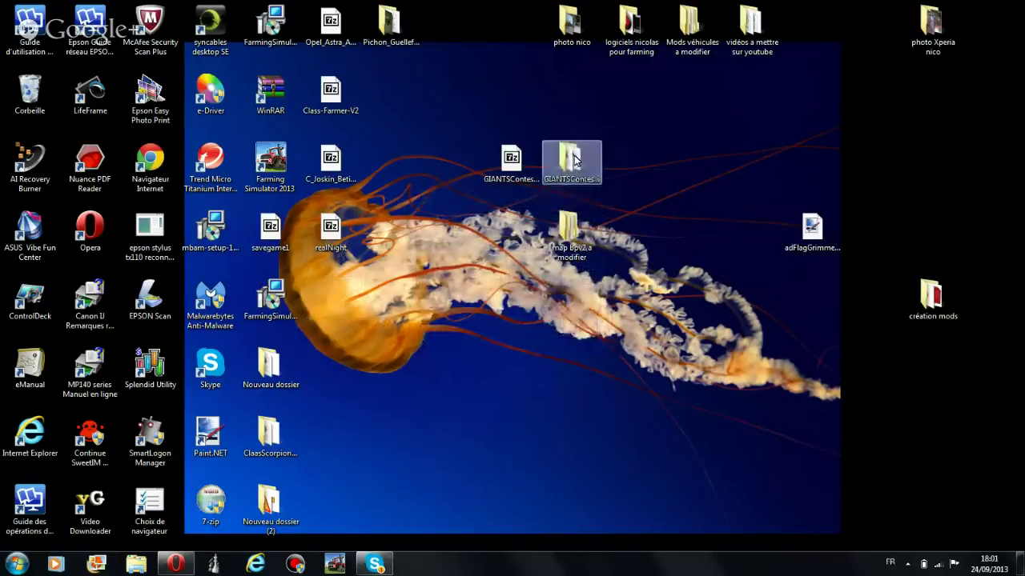
double_click(597, 156)
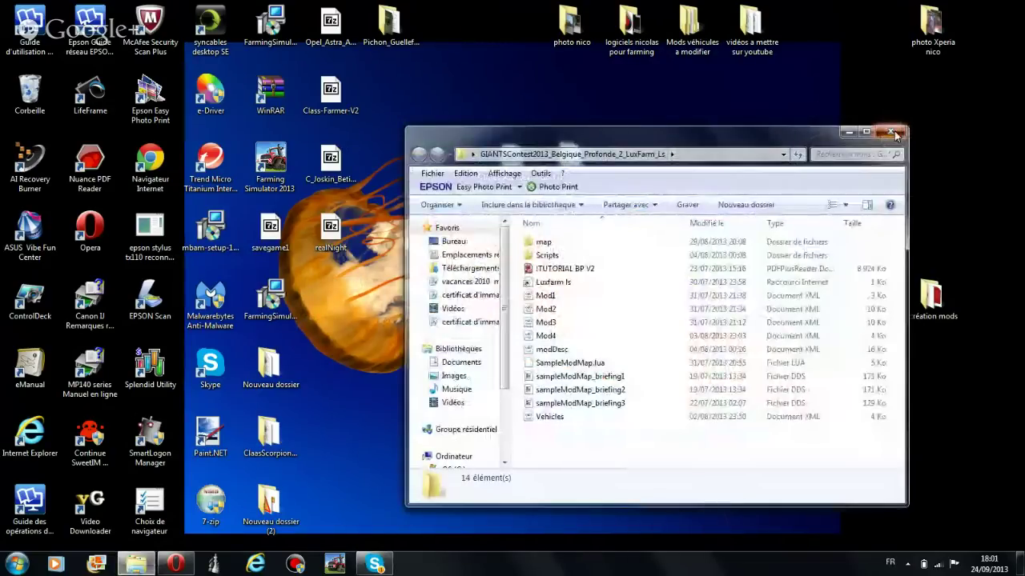
left_click(888, 126)
right_click(584, 165)
left_click(620, 397)
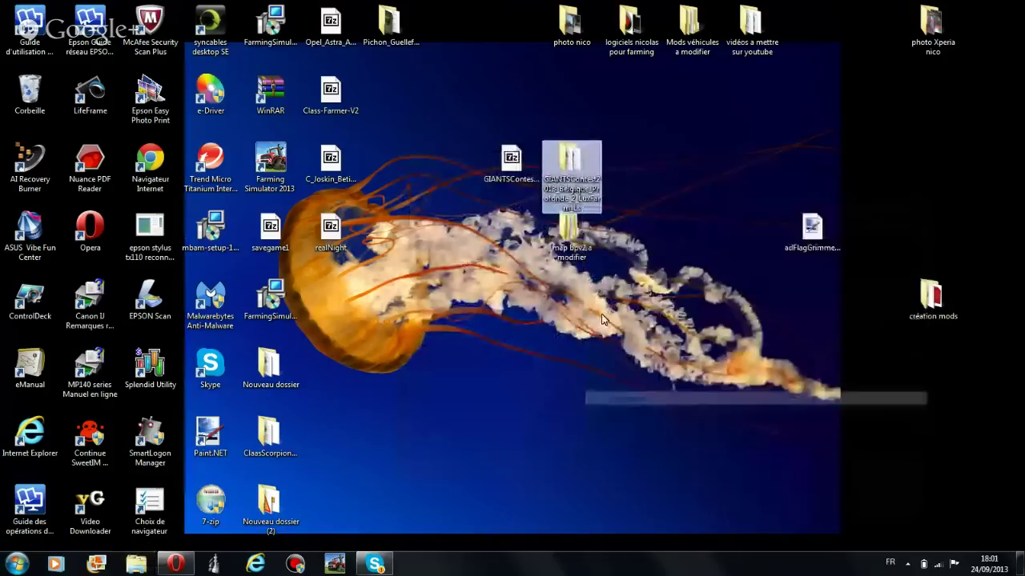
left_click(562, 326)
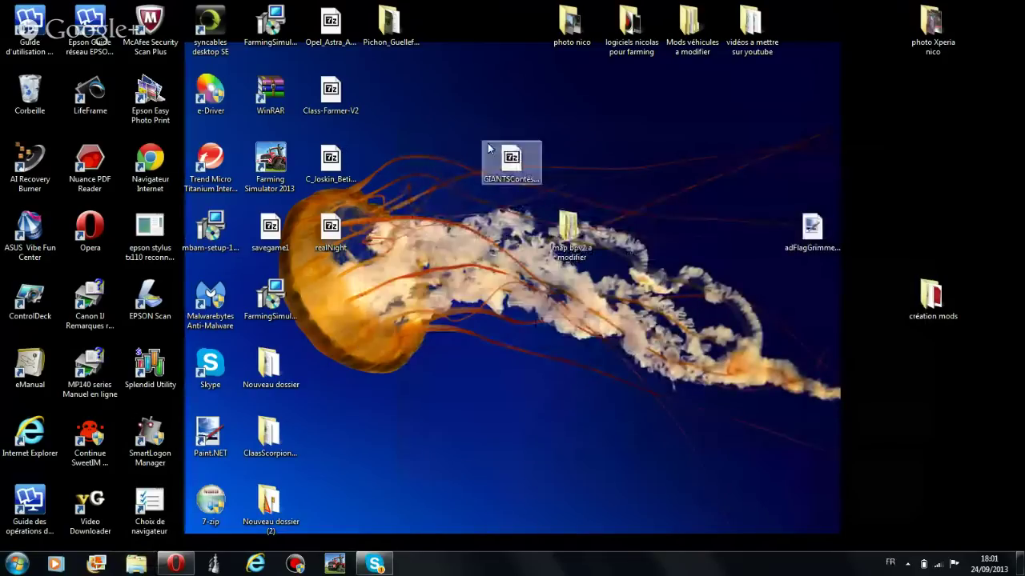
Open the BPV2 map from map bpv2 a modifier > GIANTSContest2013 > map in GIANTS Editor
double_click(558, 233)
double_click(570, 241)
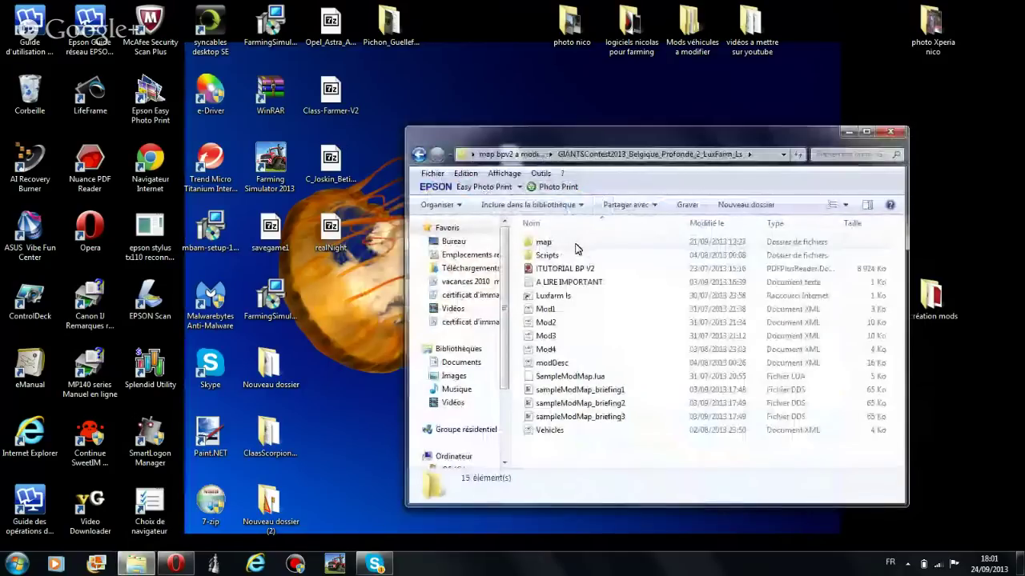
double_click(544, 242)
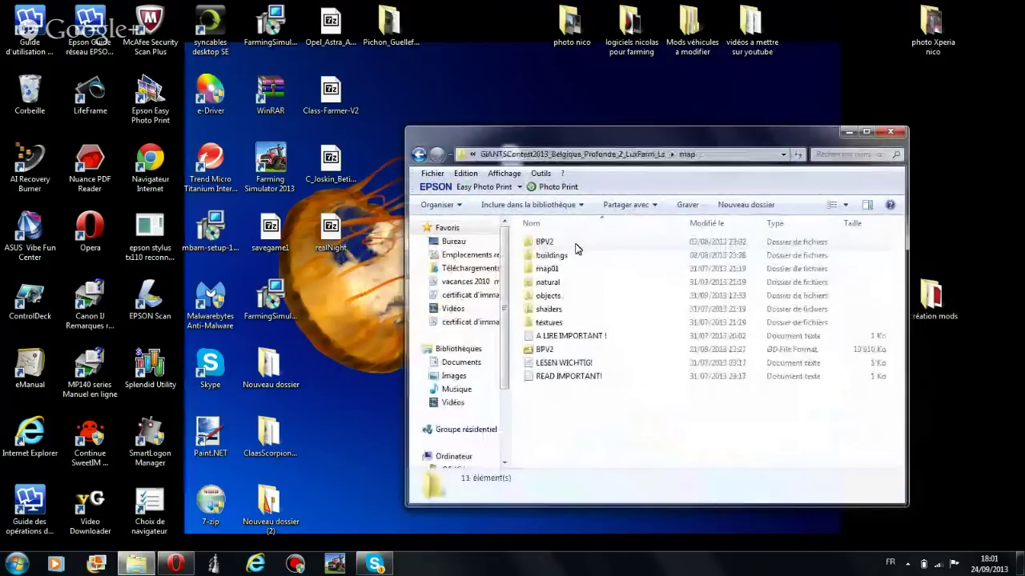
left_click(567, 350)
double_click(567, 350)
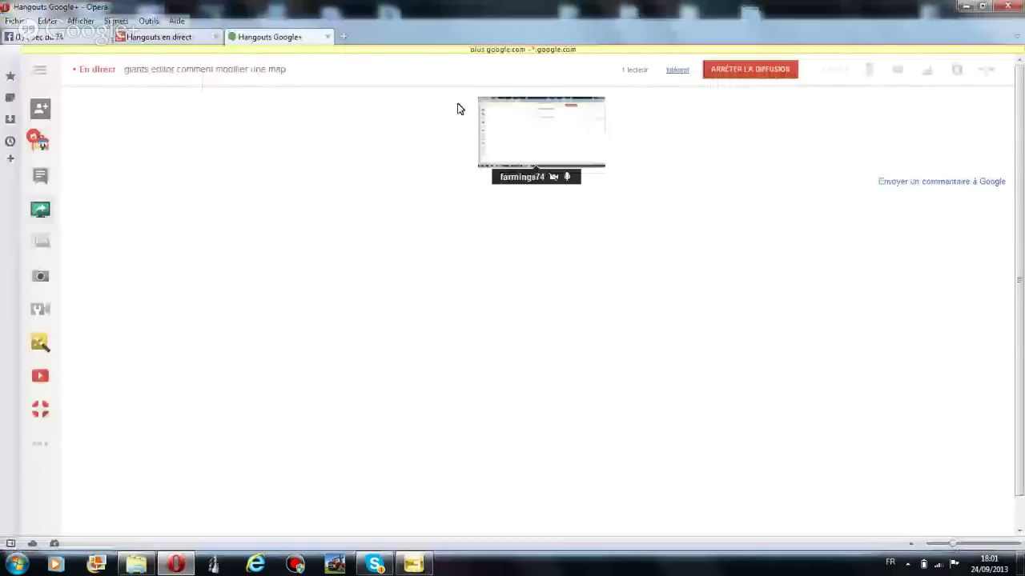
Switch to Facebook and open the group post from the notifications
key("ctrl+Tab")
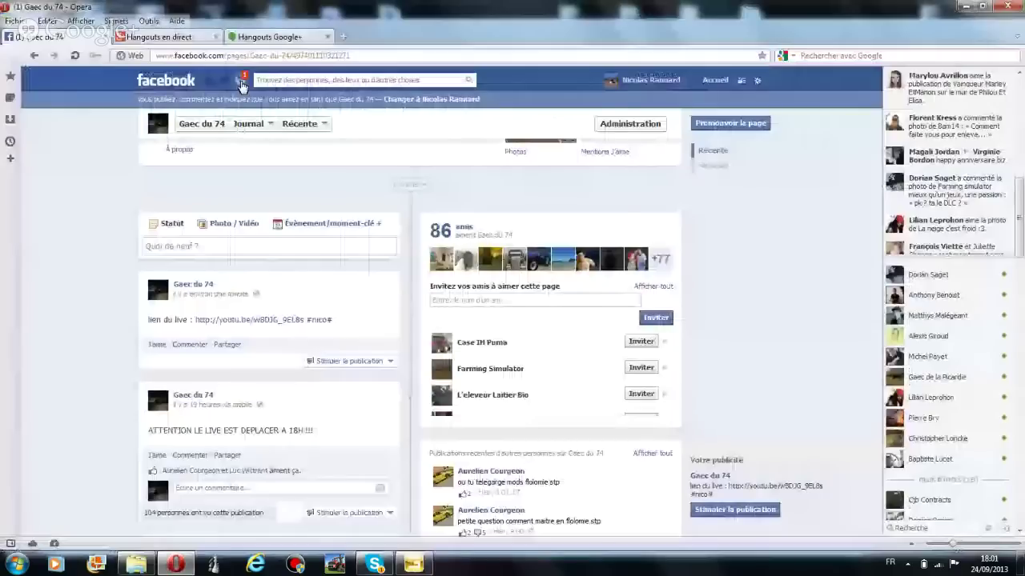
left_click(240, 81)
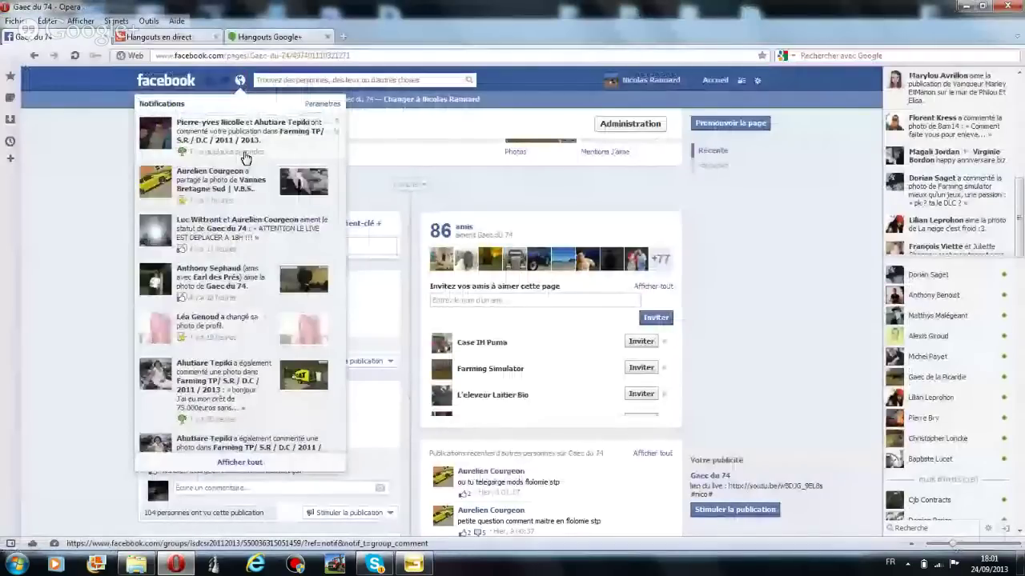
left_click(245, 158)
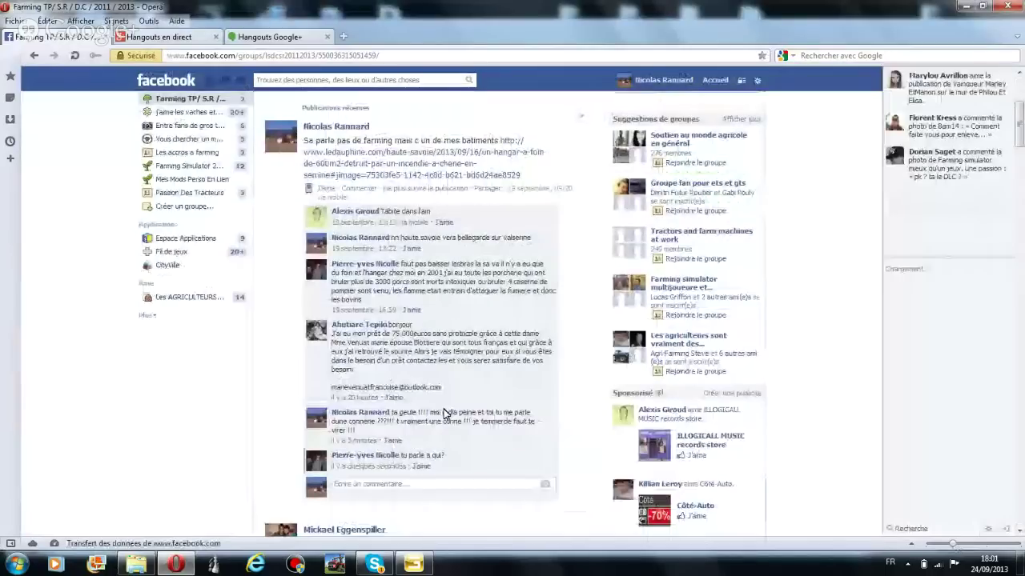
Post a reply addressing another commenter, then open the linked ledauphine.com article
left_click(442, 485)
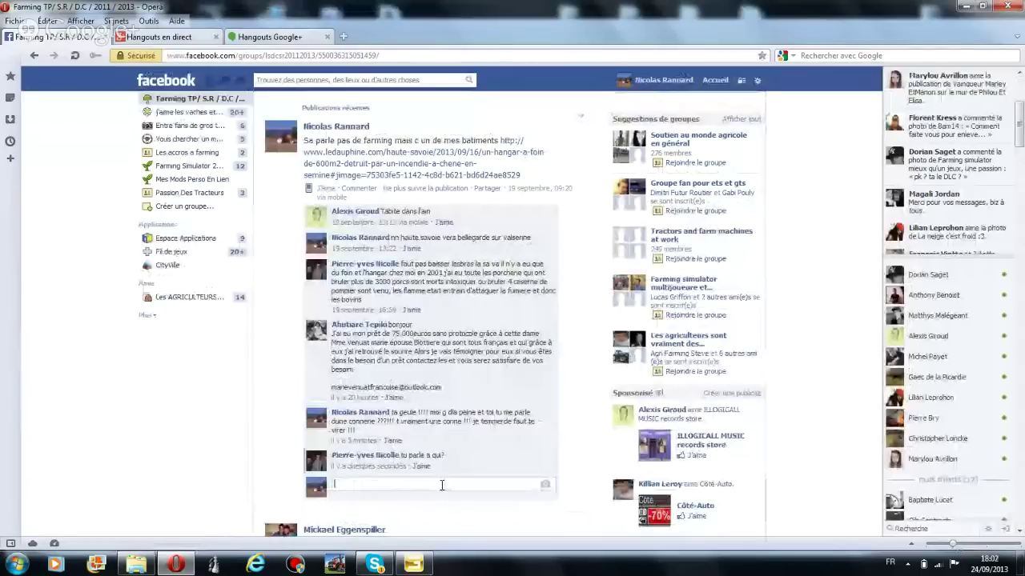
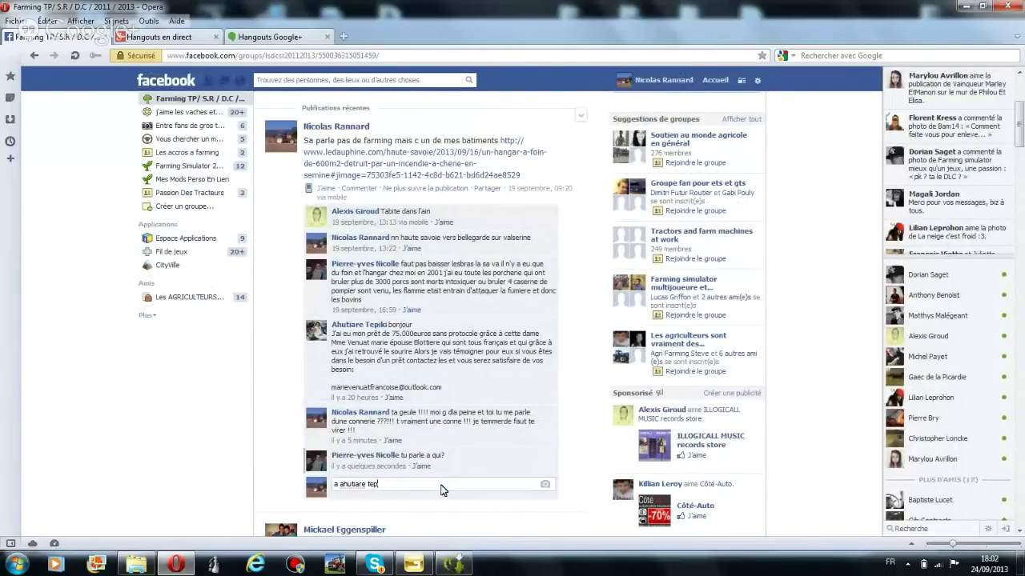
key("Return")
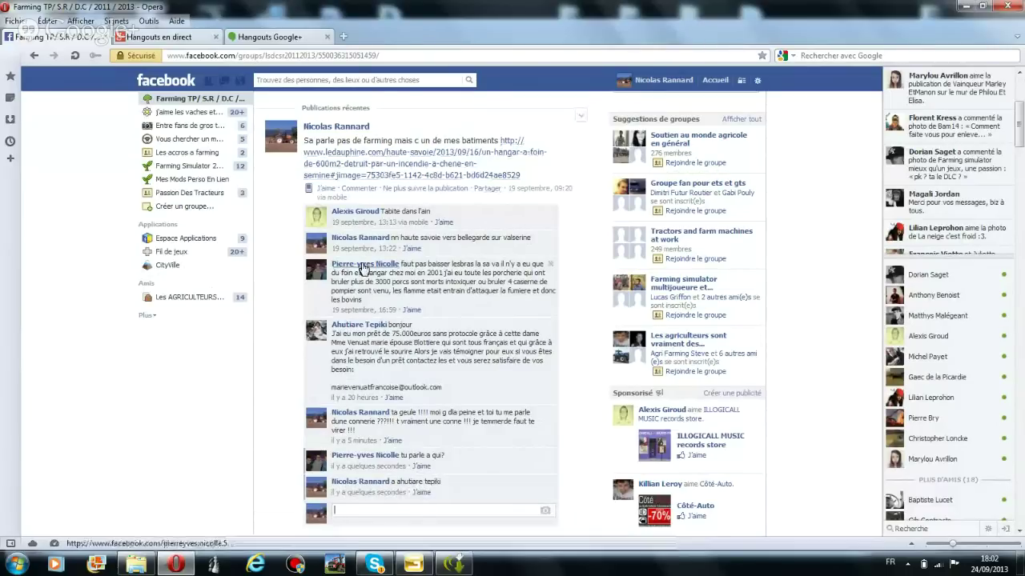
left_click(423, 144)
left_click(425, 156)
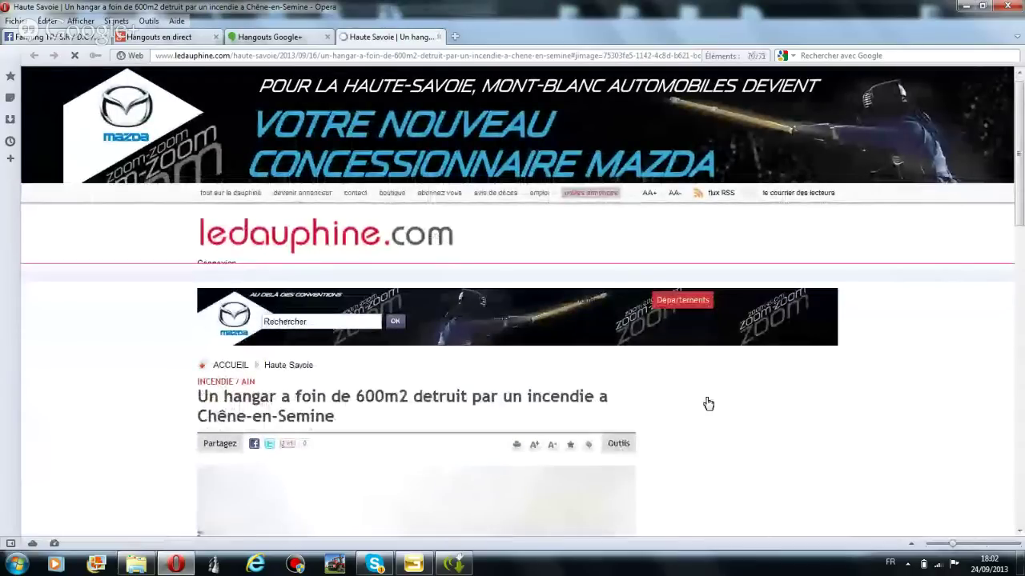
Read through the ledauphine.com barn fire article, then close its tab to return to Facebook
scroll(532, 275, "down", 3)
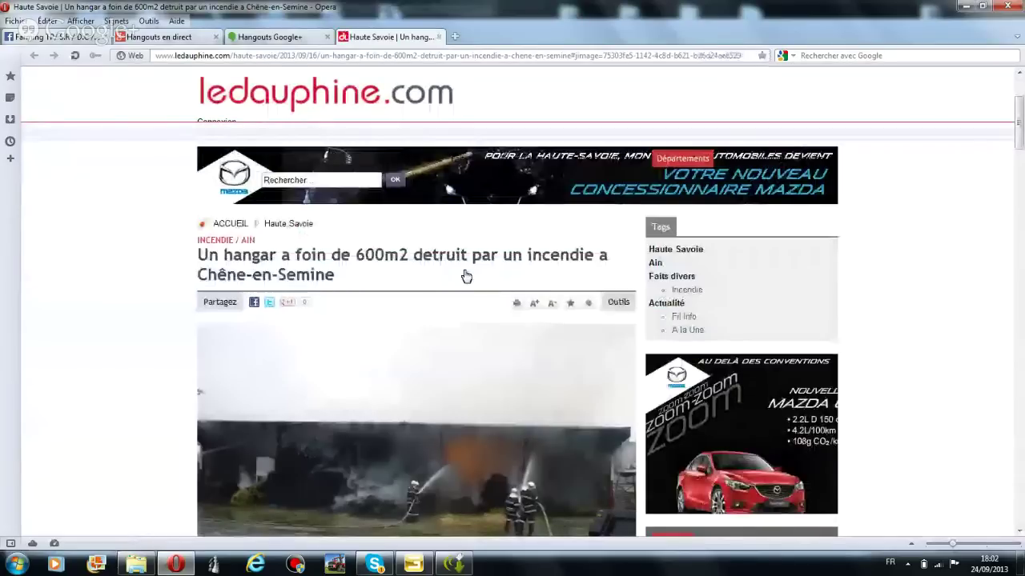
scroll(488, 376, "down", 6)
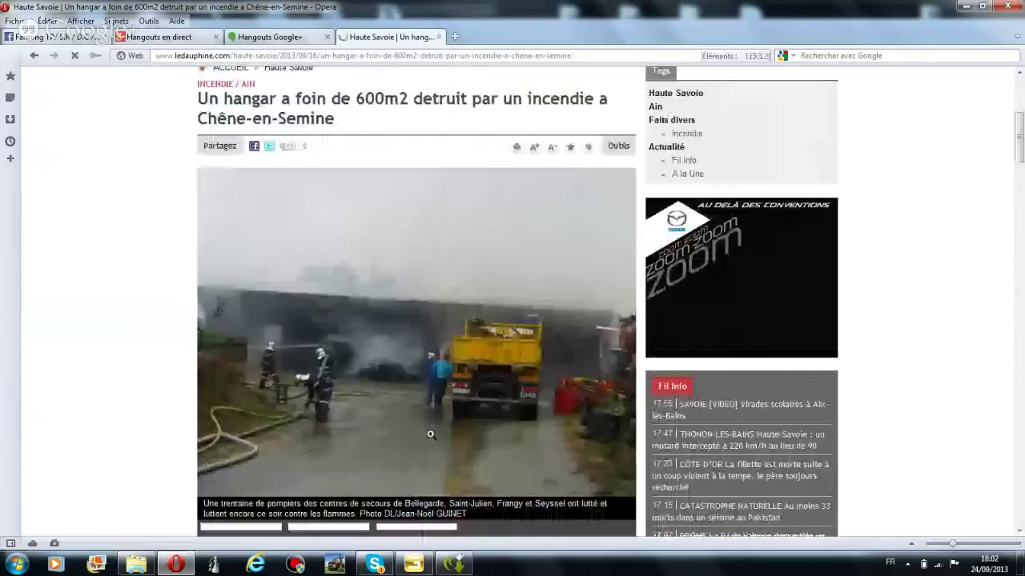
scroll(430, 435, "down", 1)
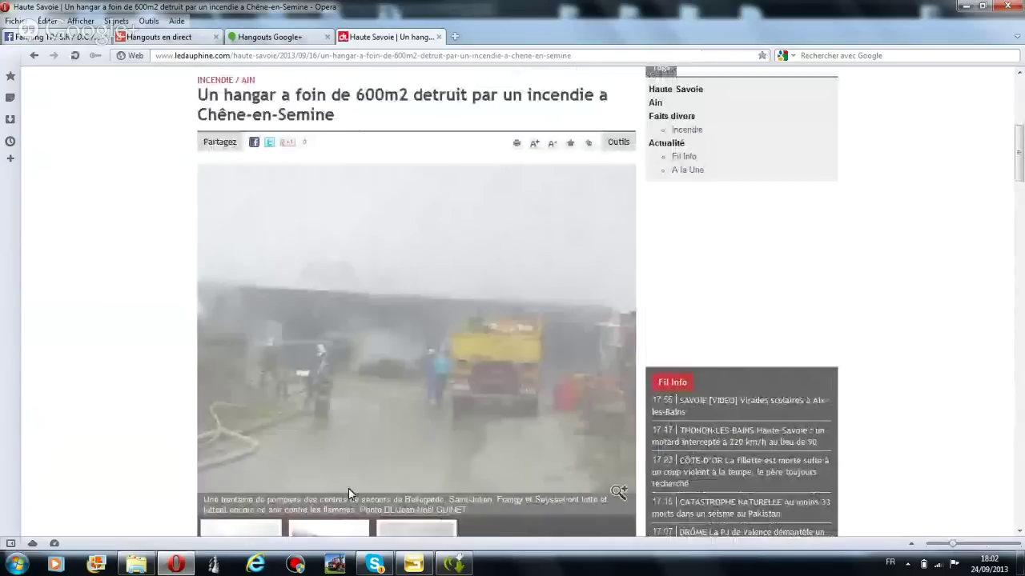
scroll(496, 348, "down", 1)
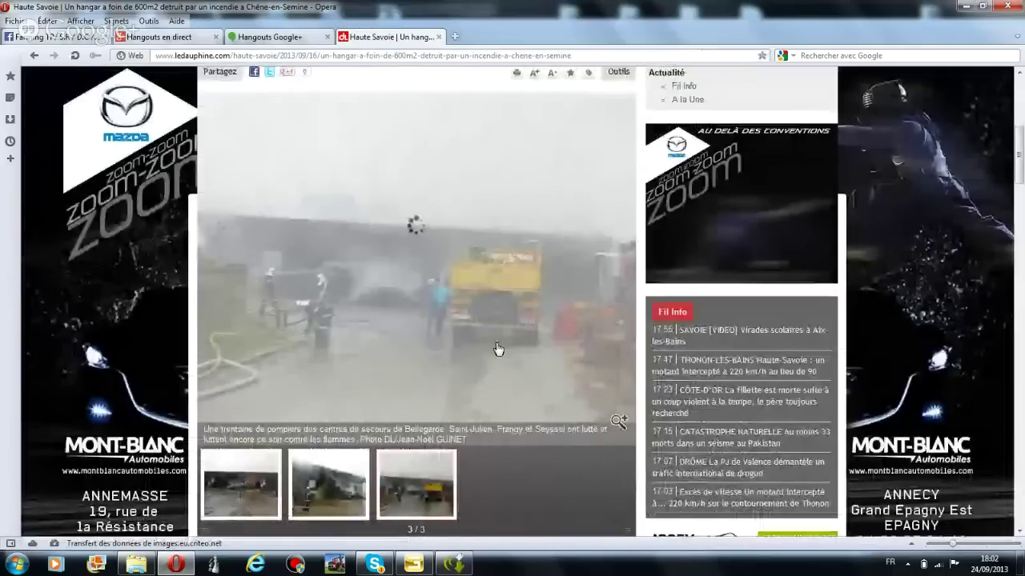
scroll(497, 349, "down", 5)
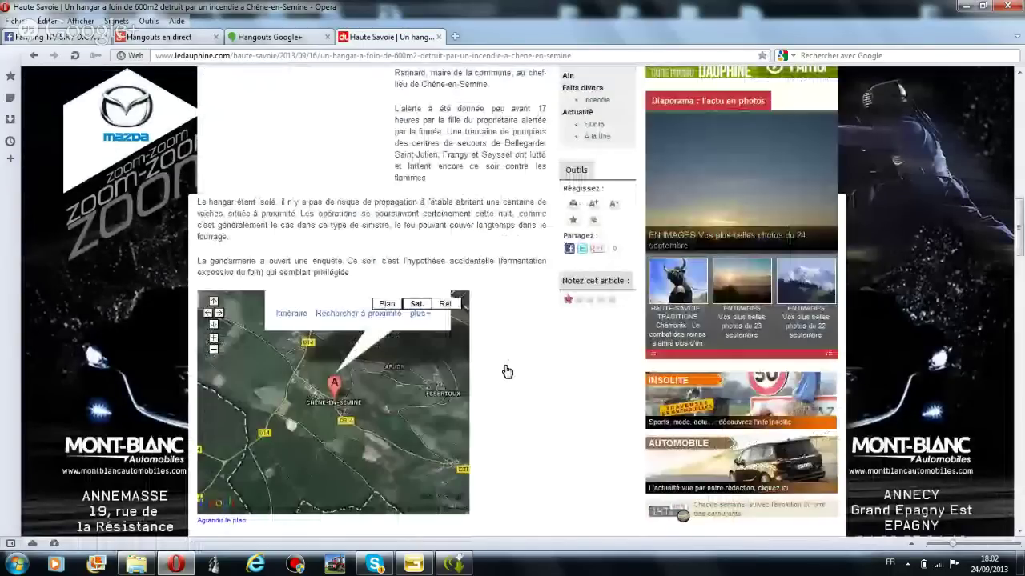
scroll(506, 370, "down", 2)
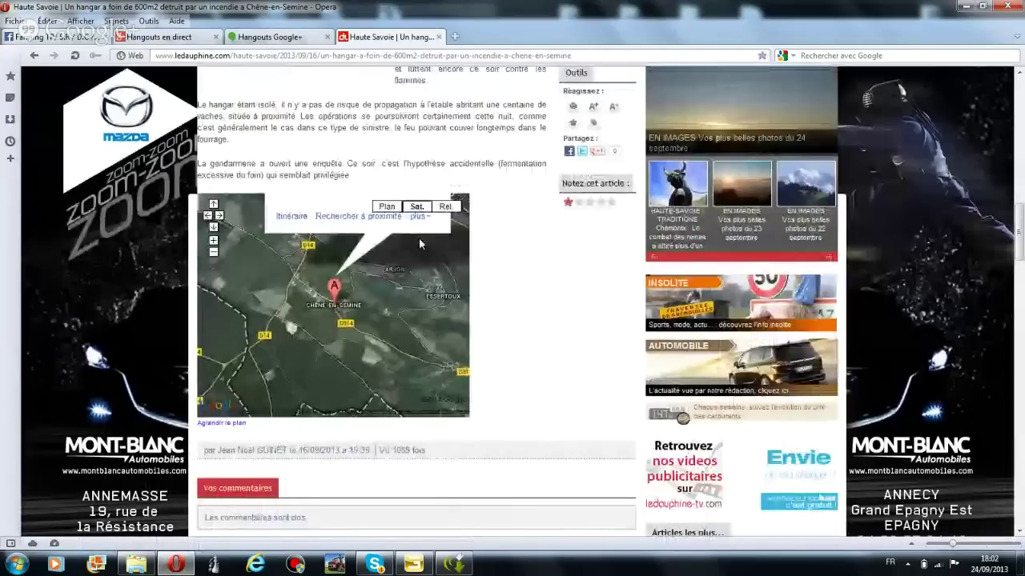
scroll(466, 364, "up", 2)
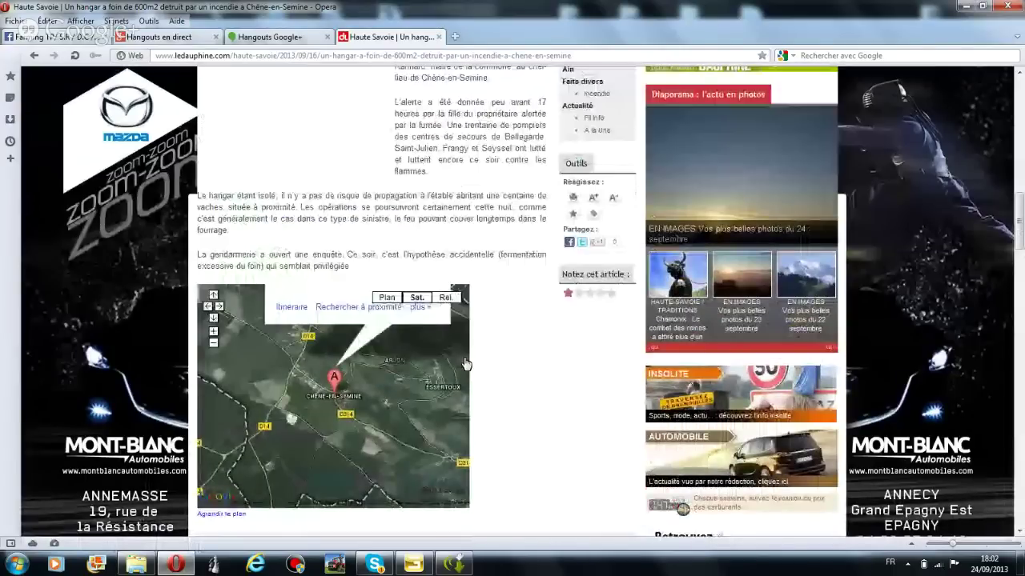
key("ctrl+w")
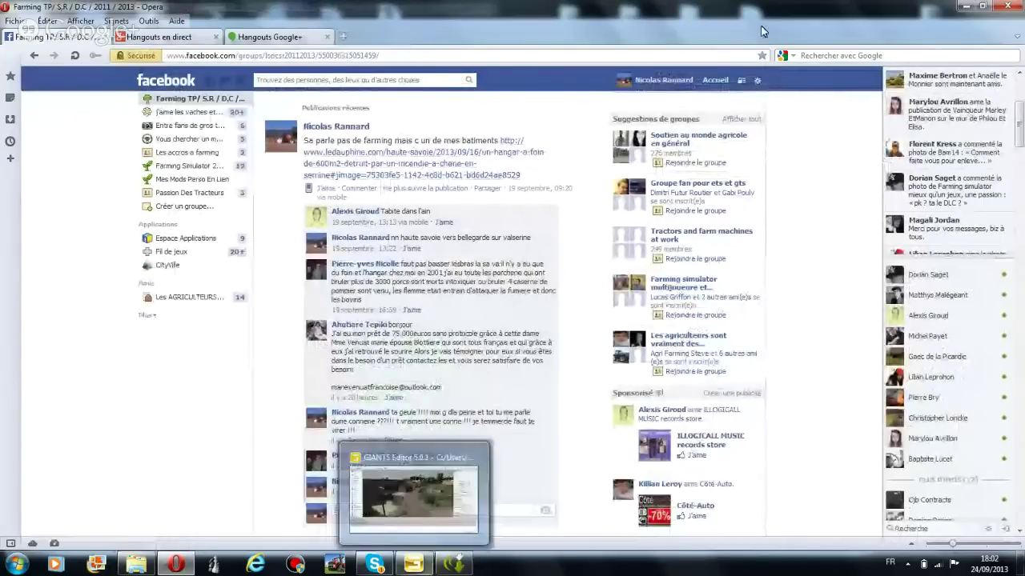
Return to GIANTS Editor and fly the camera over the village houses toward the fields
key("alt+Tab")
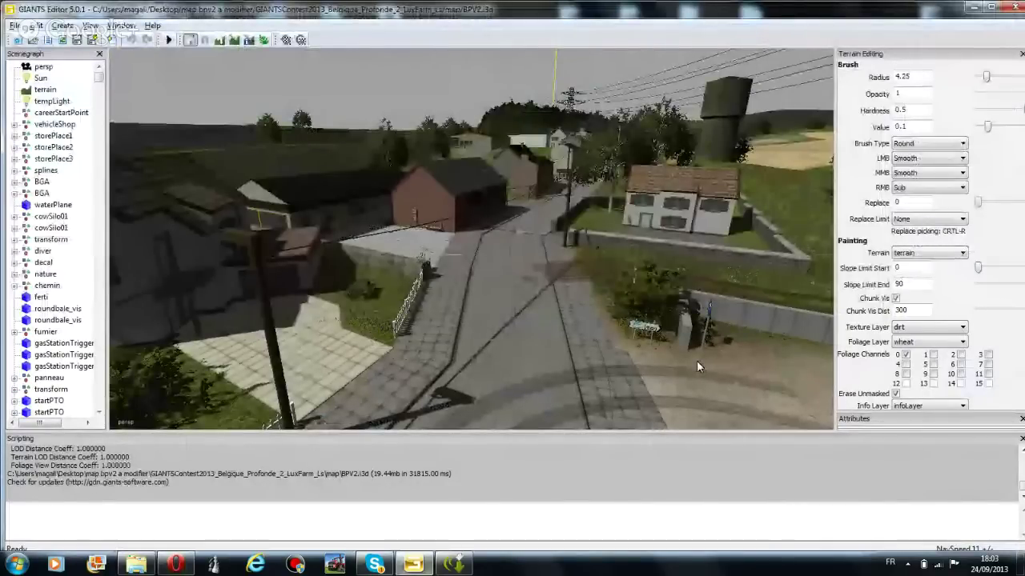
middle_click_drag(696, 360, 621, 314)
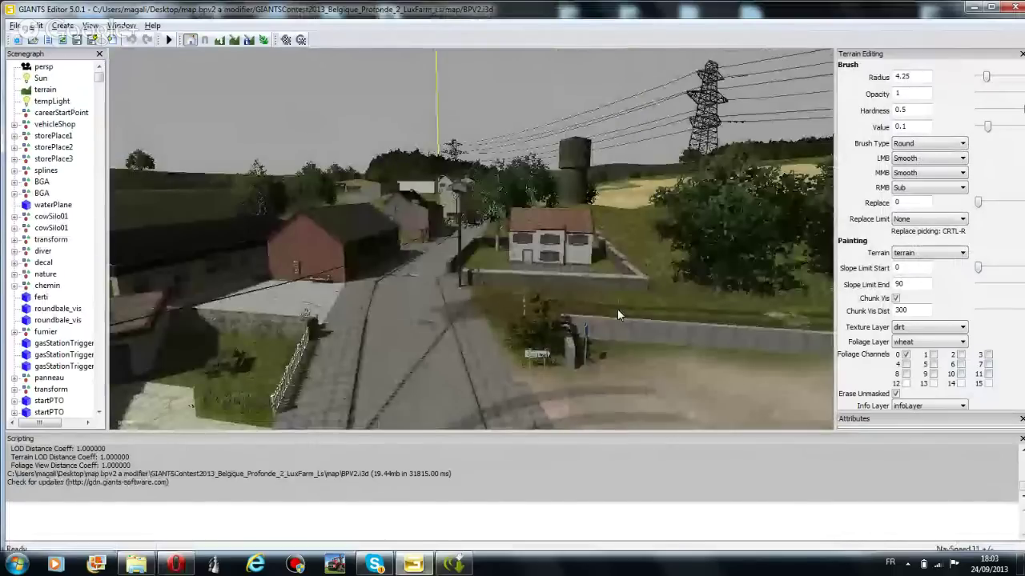
middle_click_drag(609, 270, 481, 343)
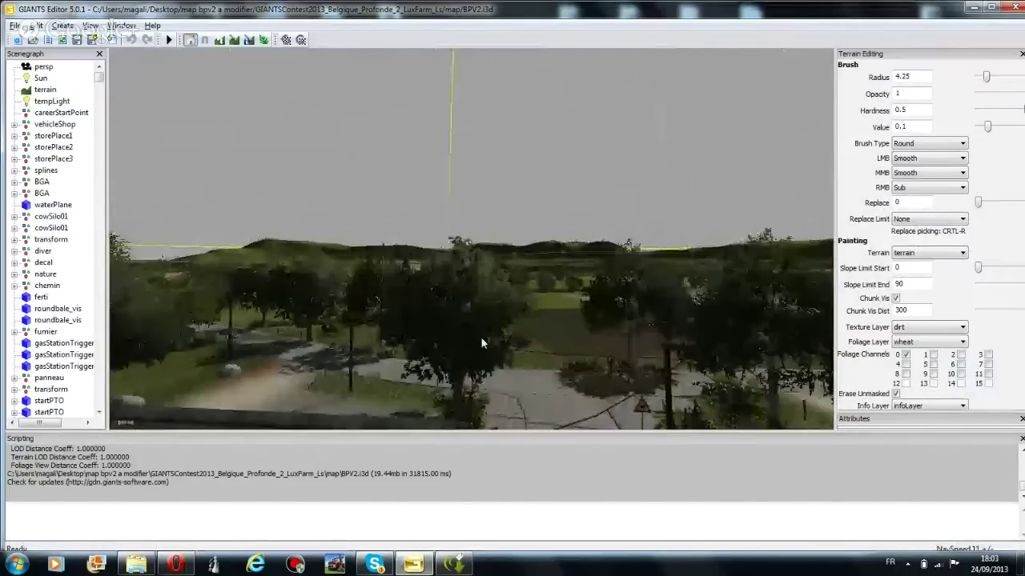
scroll(482, 346, "up", 3)
scroll(483, 346, "down", 3)
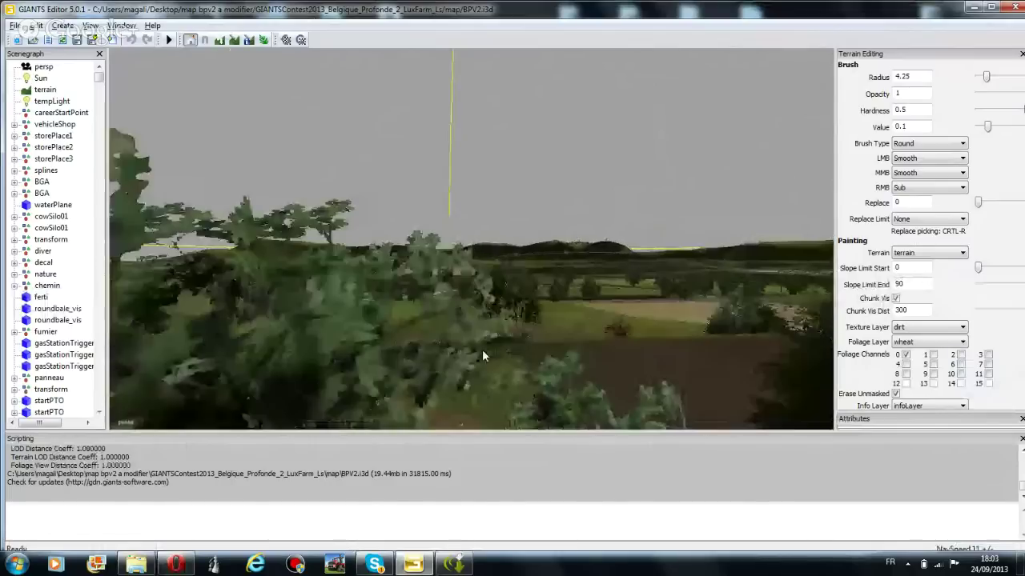
Browse the View menu's Show and Selectable submenus and enable Framed Rotate
middle_click_drag(482, 349, 485, 290)
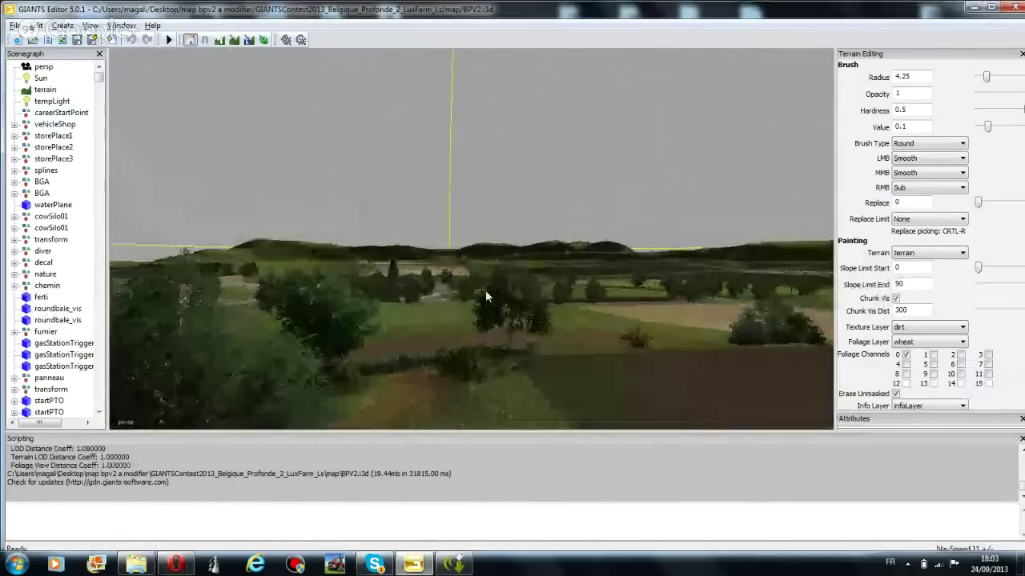
scroll(485, 296, "up", 2)
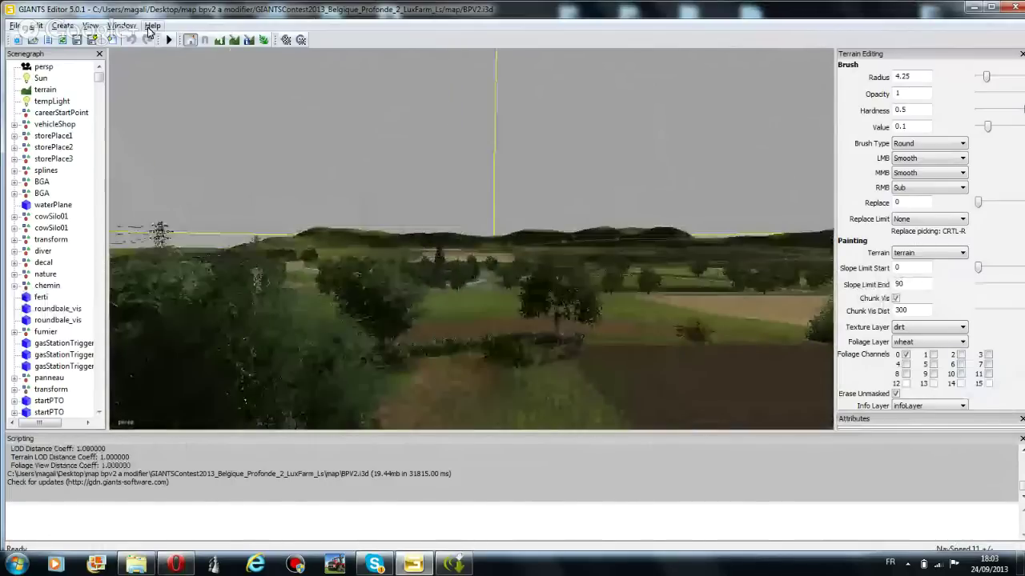
left_click(90, 26)
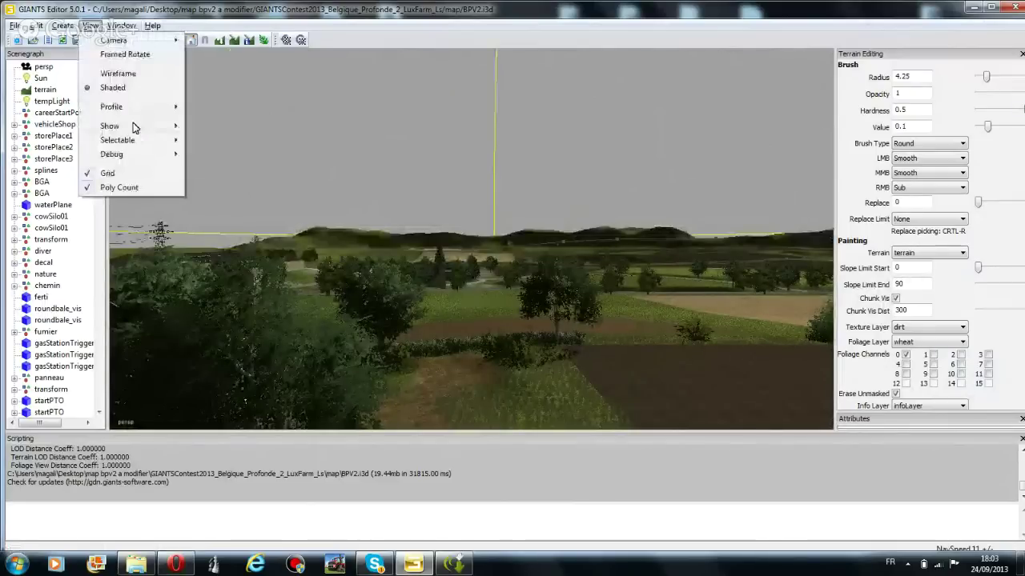
mouse_move(143, 127)
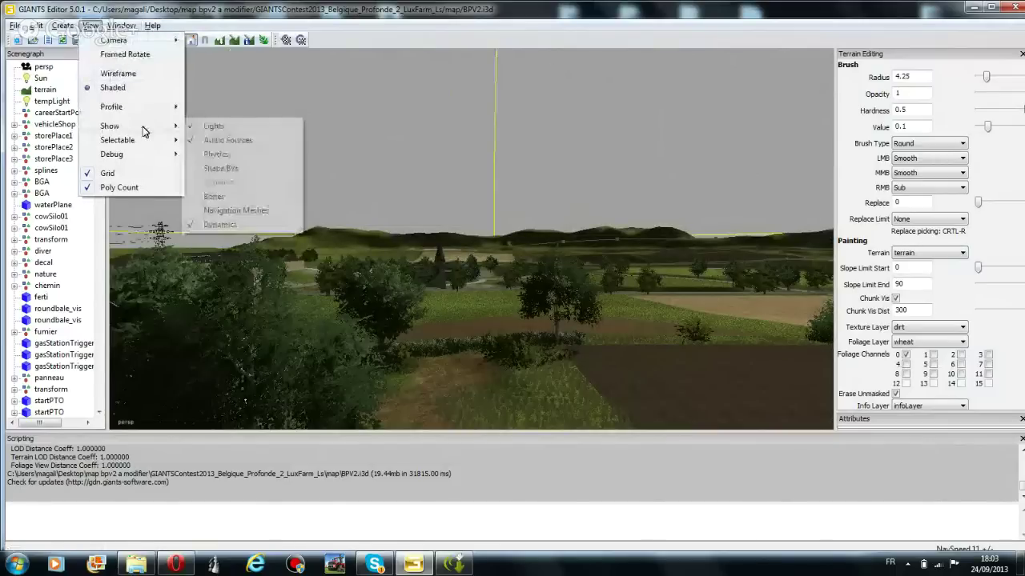
mouse_move(155, 145)
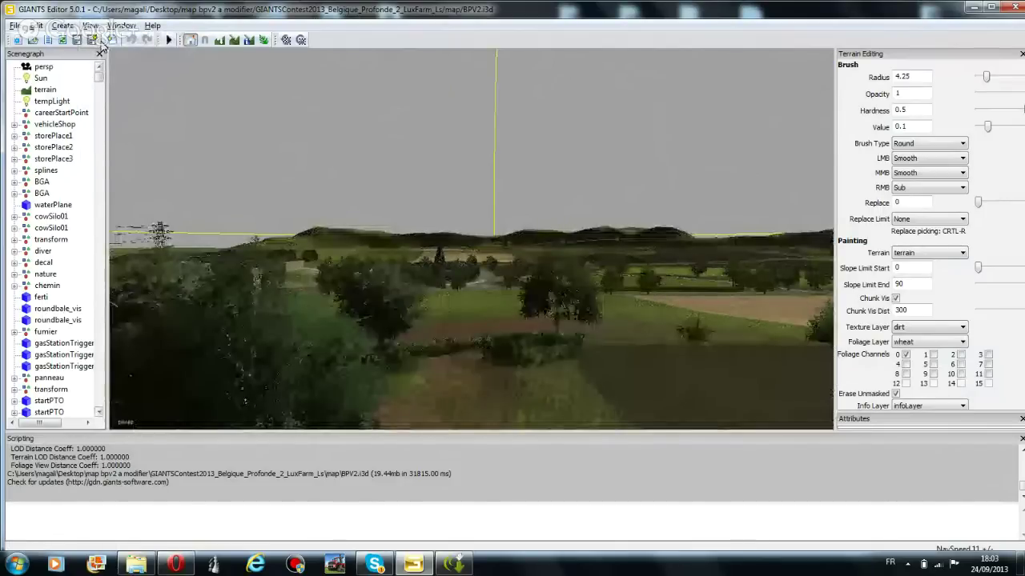
left_click(90, 25)
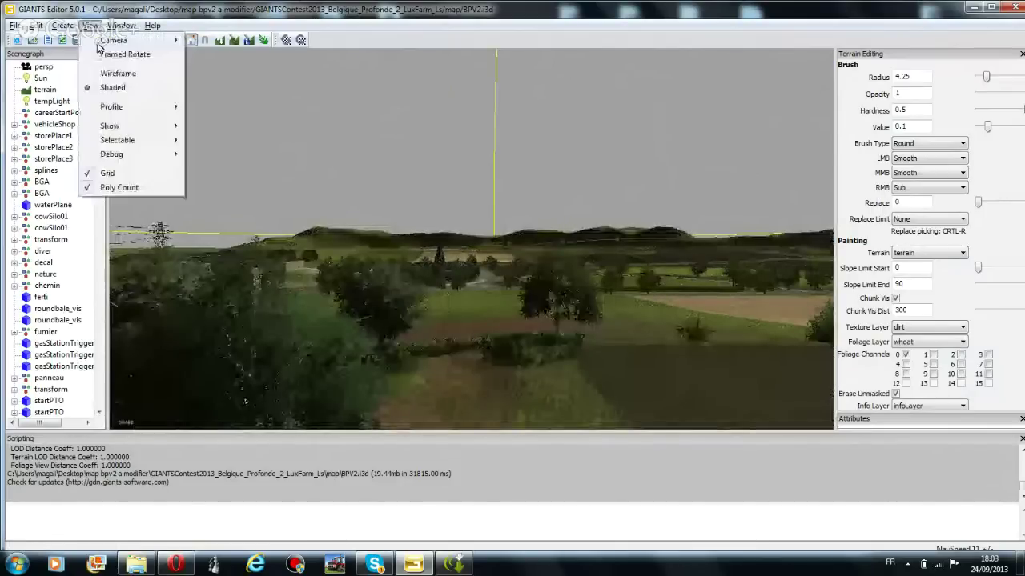
left_click(150, 54)
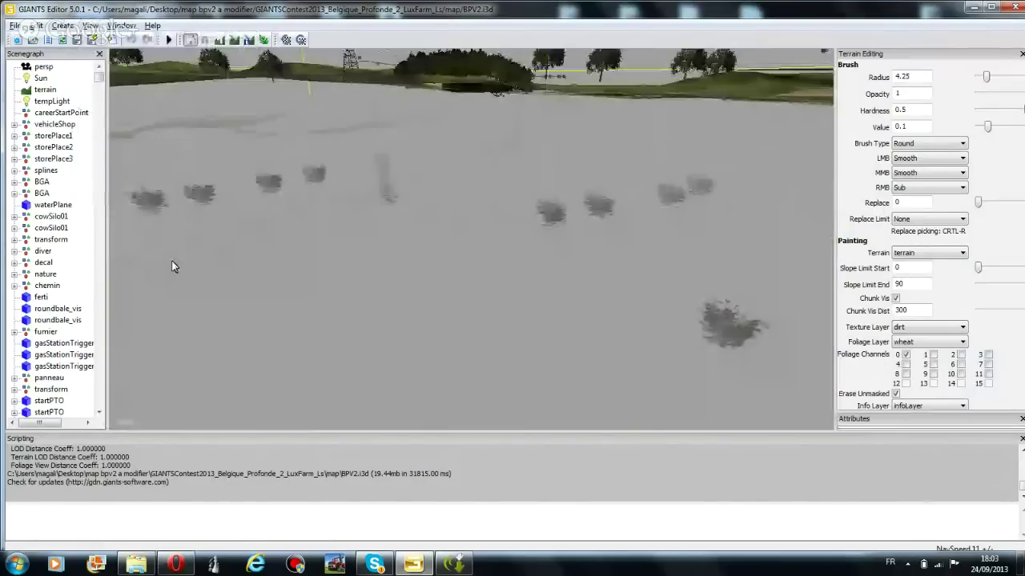
Frame the view with F and orbit to the paved farmyard beside the tree
right_click_drag(171, 260, 324, 168)
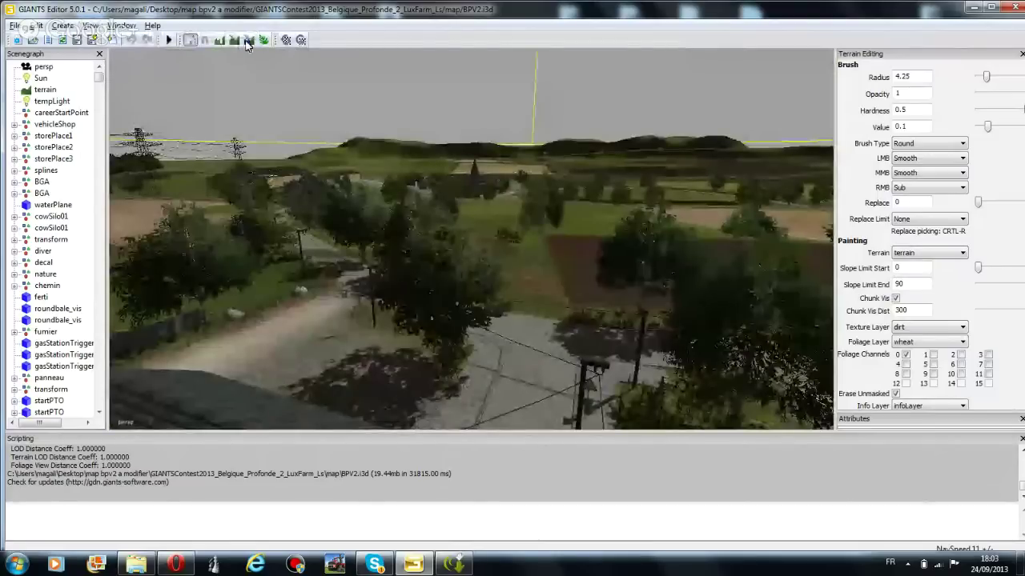
left_click(90, 25)
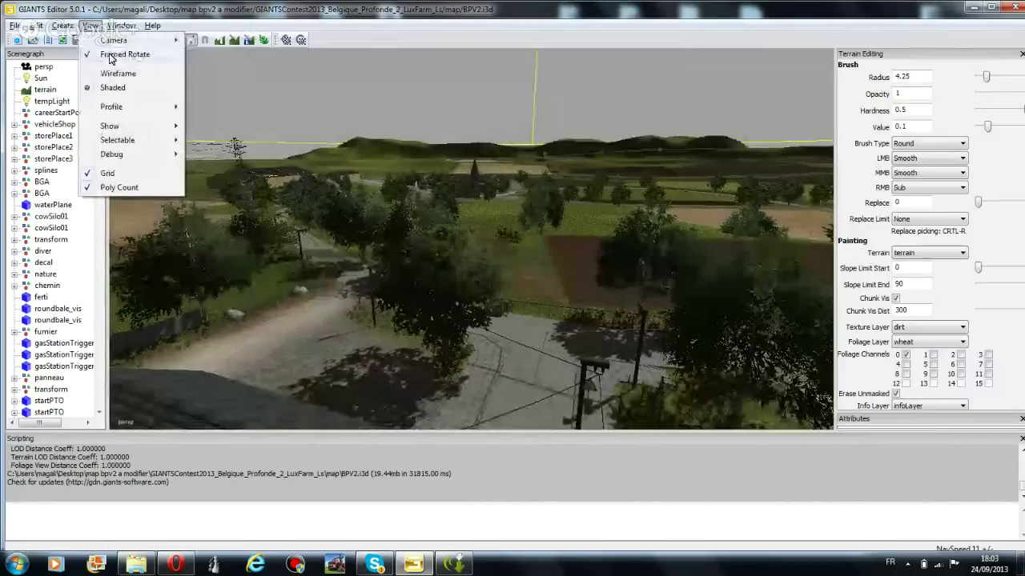
left_click(112, 55)
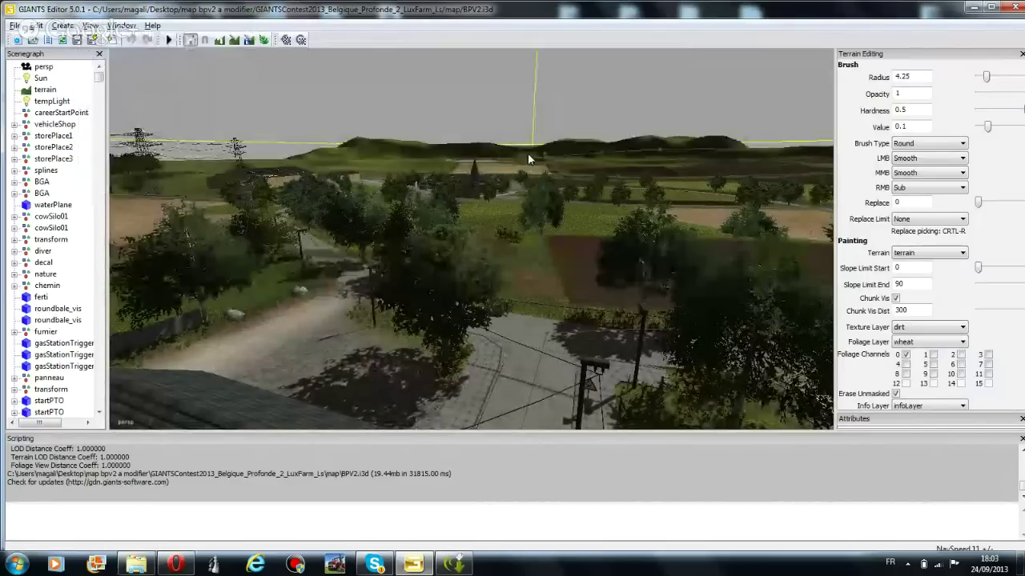
key("f")
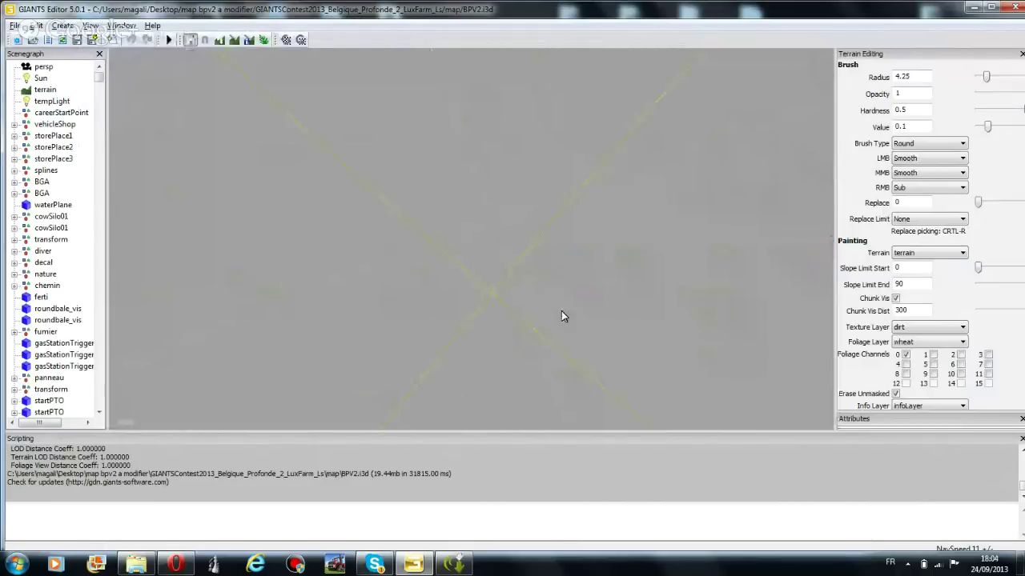
right_click_drag(561, 316, 557, 286)
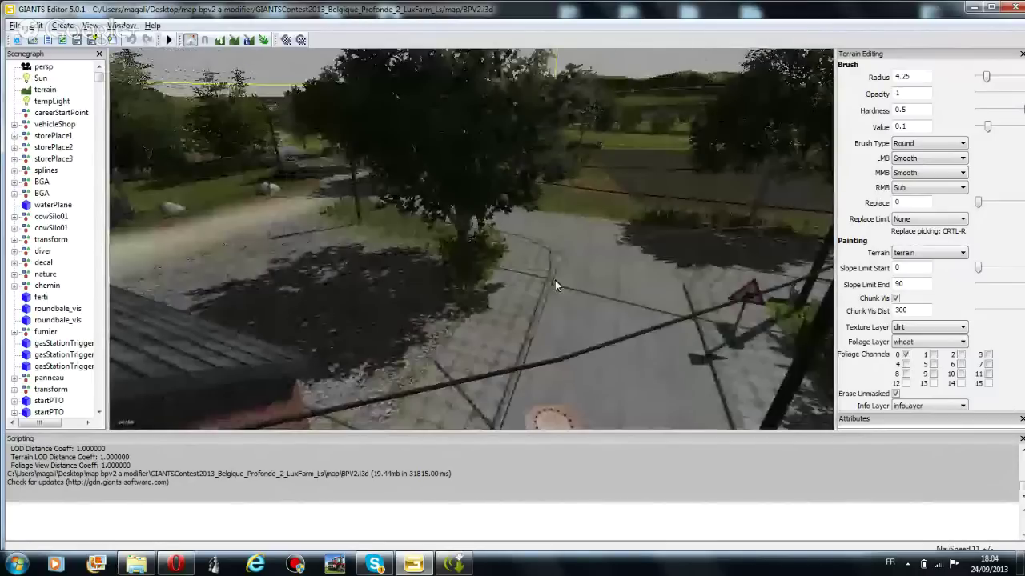
Uncheck View > Framed Rotate and move the camera down close to the gravel ground
left_click(91, 24)
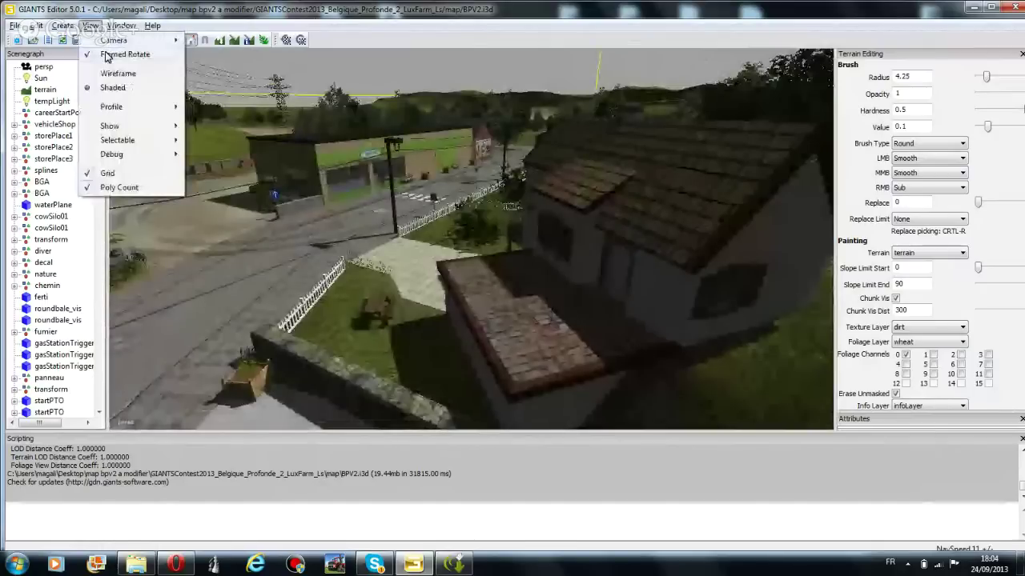
left_click(107, 56)
right_click_drag(344, 144, 485, 426)
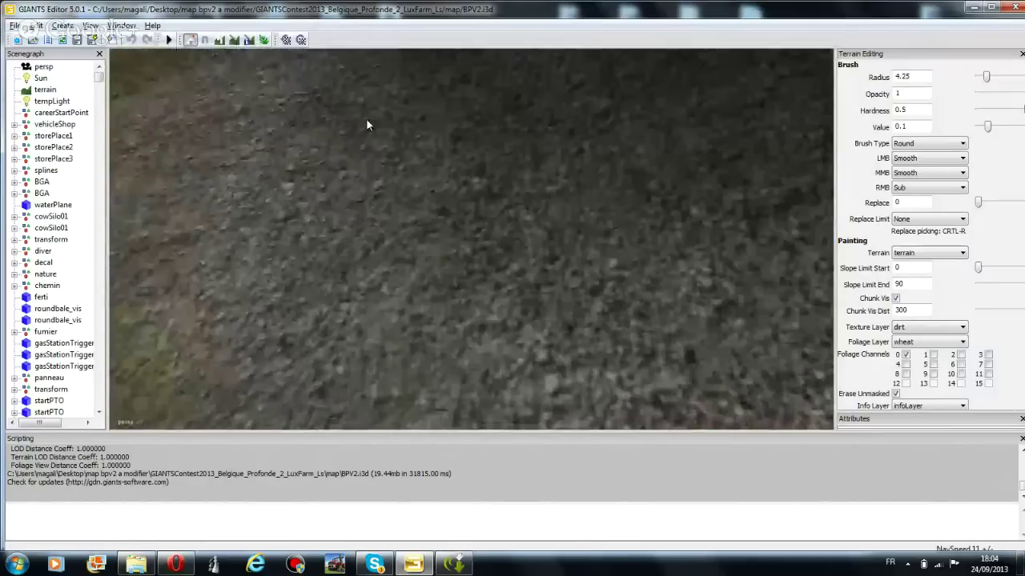
Enter terrain editing and swing the camera toward the tree and wall signs
left_click(263, 39)
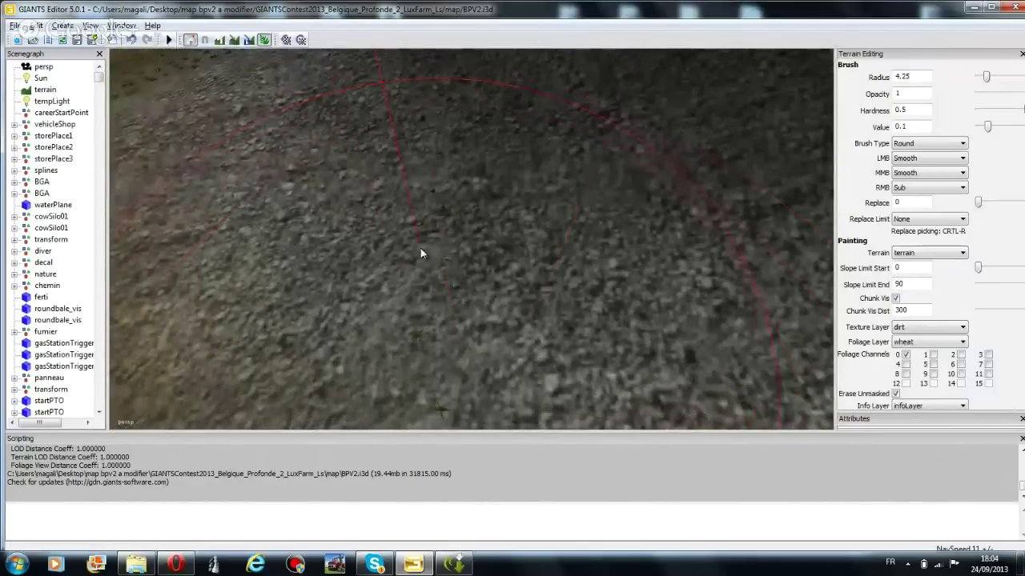
right_click_drag(282, 62, 516, 306)
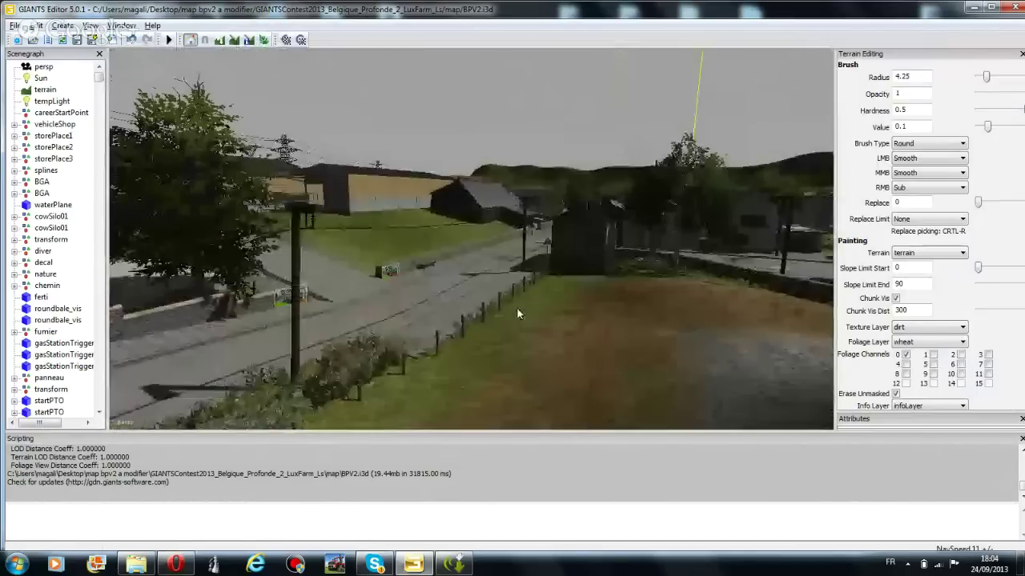
scroll(521, 286, "up", 2)
scroll(510, 291, "up", 2)
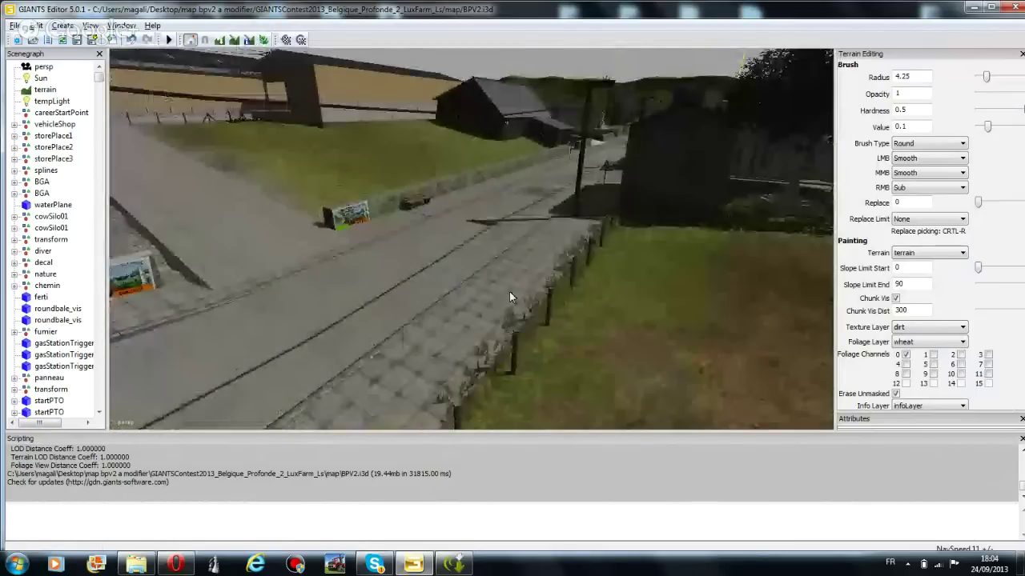
scroll(512, 291, "up", 2)
right_click_drag(517, 290, 481, 288)
scroll(375, 212, "up", 3)
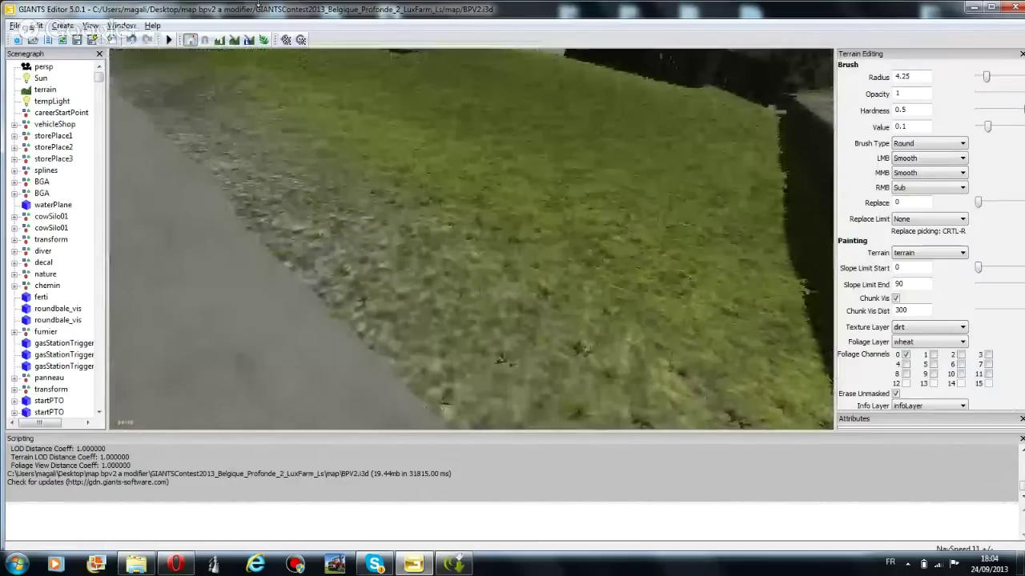
Reactivate terrain brush editing and aim the camera down the road toward the barn
left_click(264, 39)
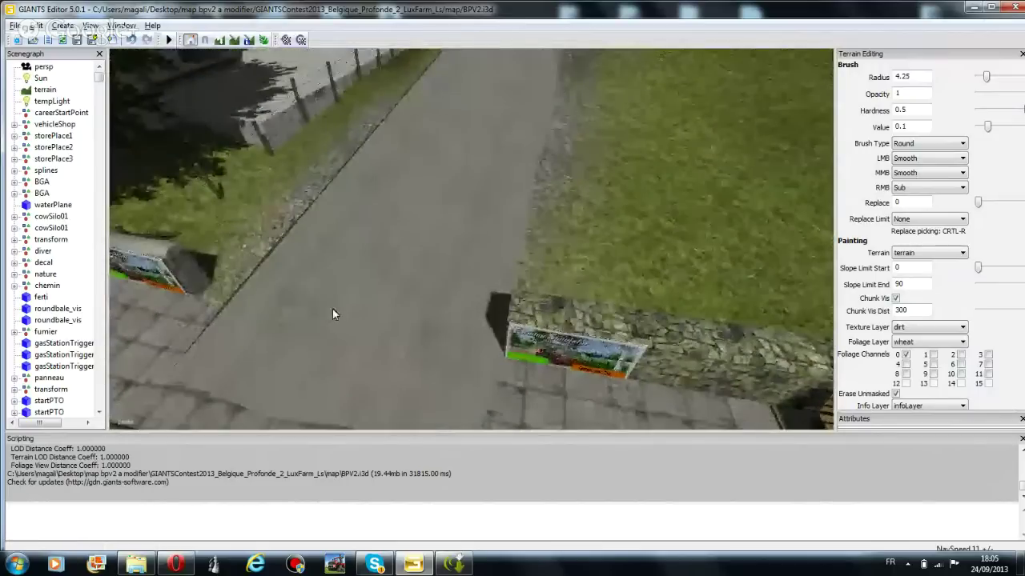
right_click_drag(284, 104, 315, 85)
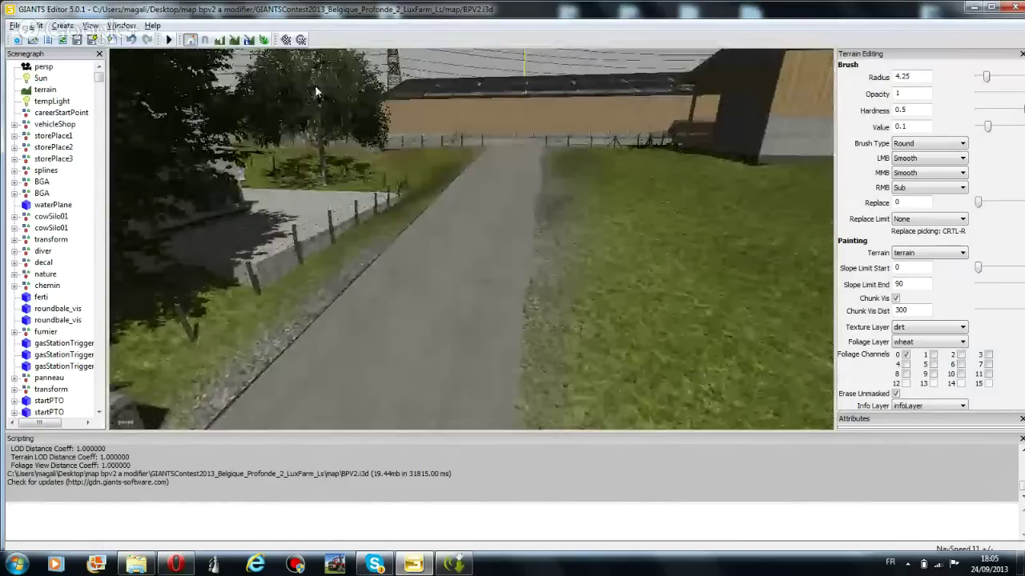
scroll(314, 84, "up", 2)
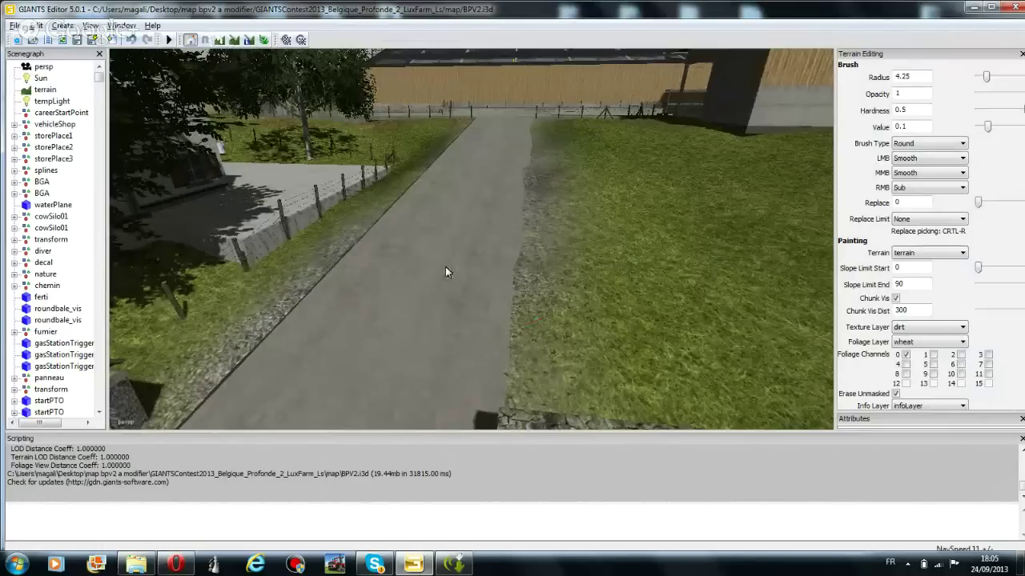
left_click(220, 39)
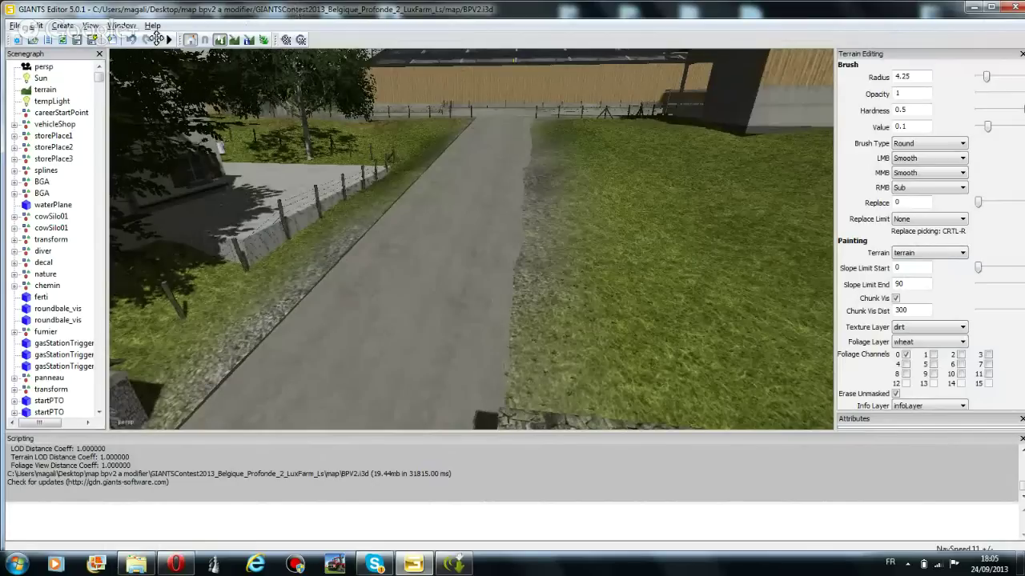
left_click(122, 25)
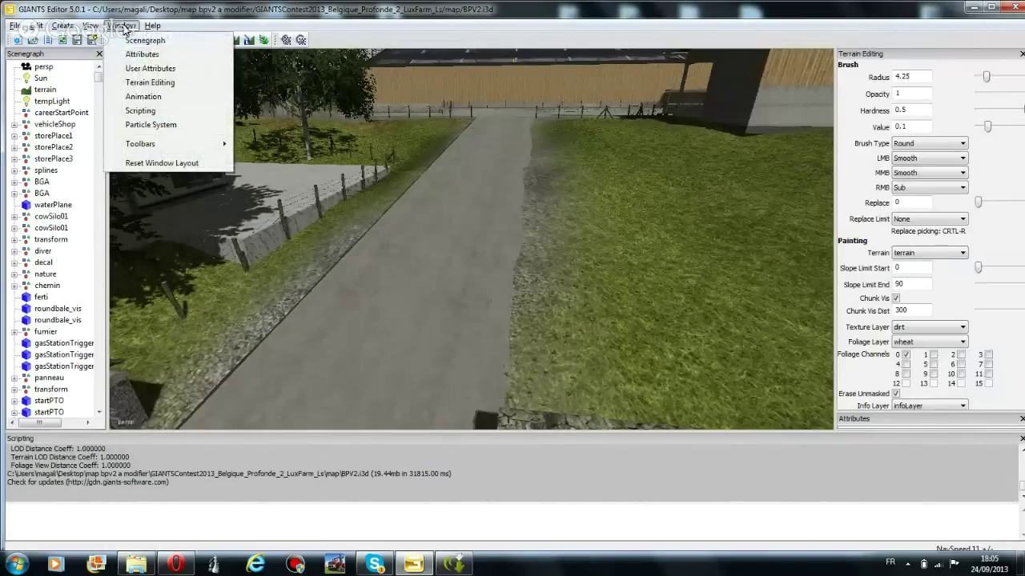
left_click(152, 26)
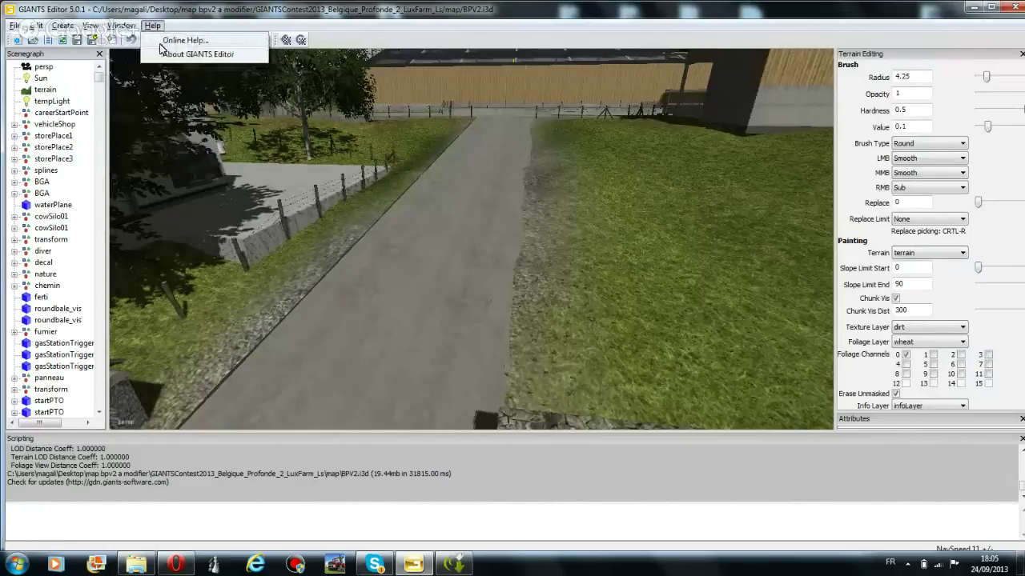
mouse_move(125, 26)
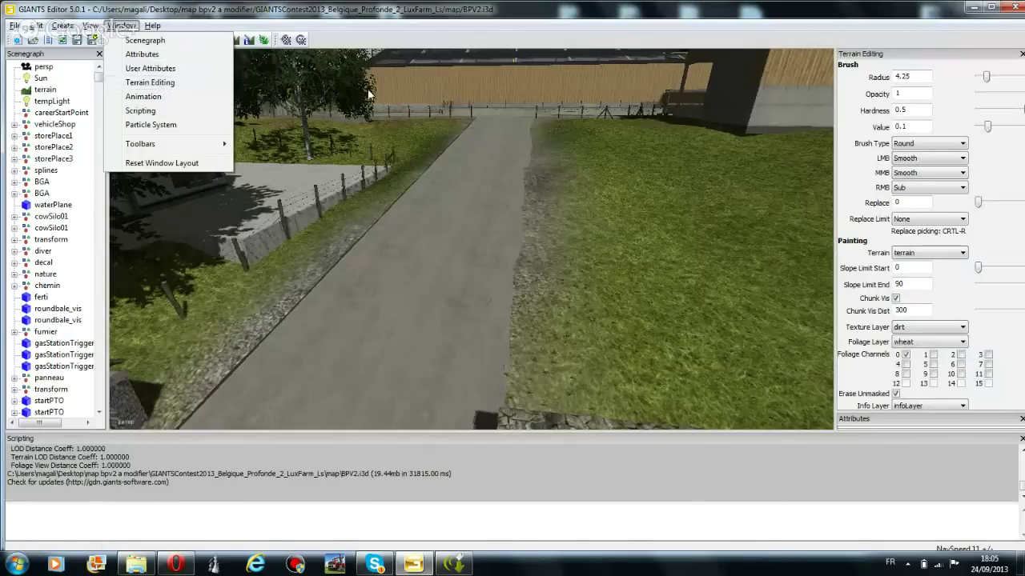
left_click(413, 24)
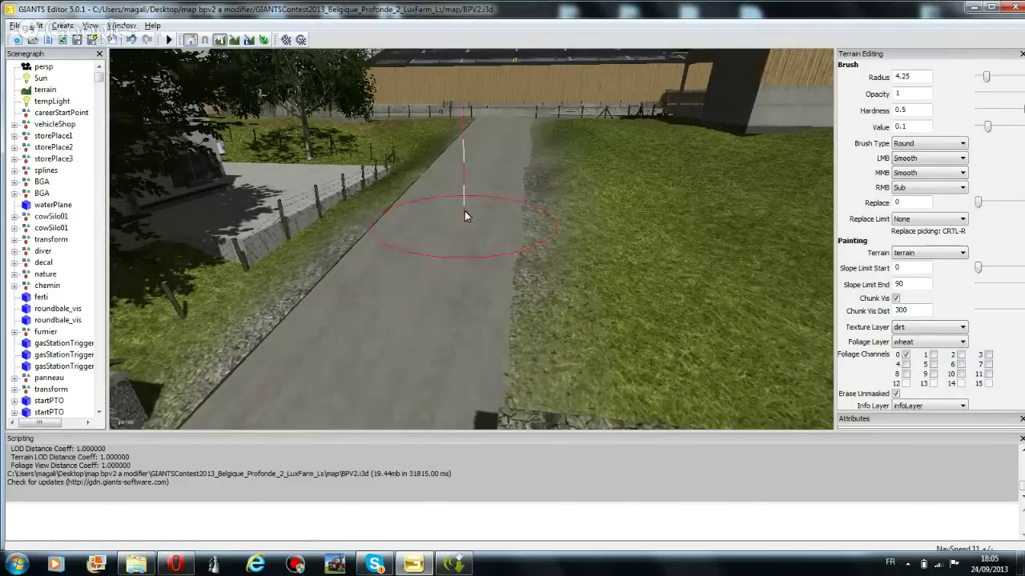
Set the main brush to Add and raise a gravel bump on the farm road
left_click(933, 158)
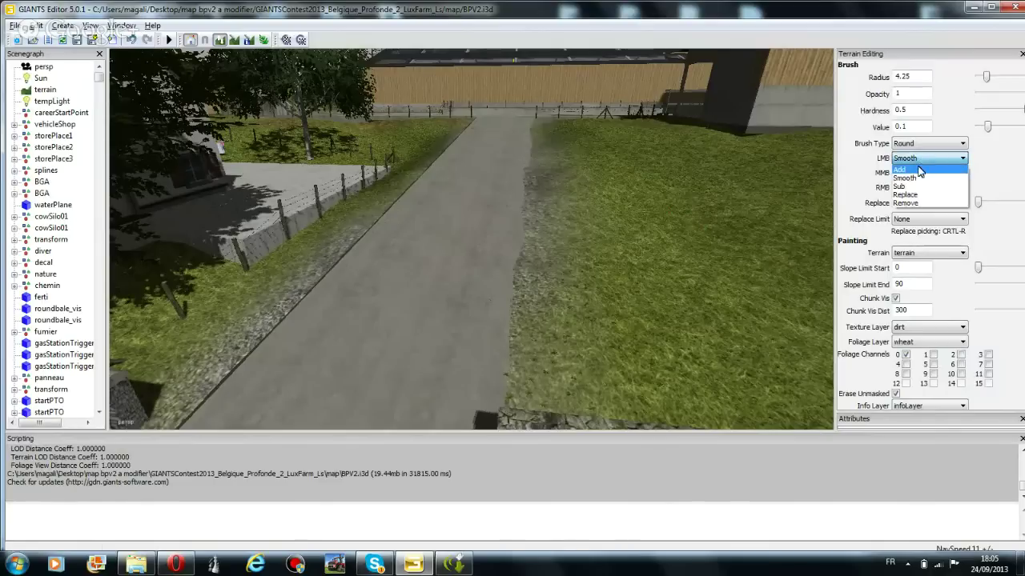
left_click(919, 169)
mouse_move(395, 304)
left_mouse_down()
mouse_move(430, 195)
mouse_move(478, 140)
left_mouse_up()
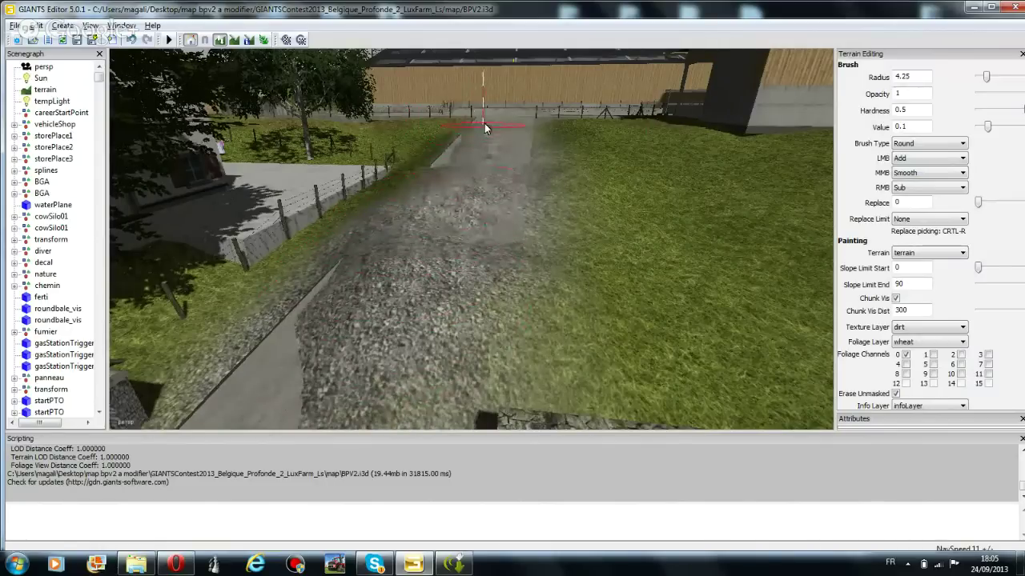
mouse_move(366, 352)
left_mouse_down()
mouse_move(315, 339)
mouse_move(331, 317)
left_mouse_up()
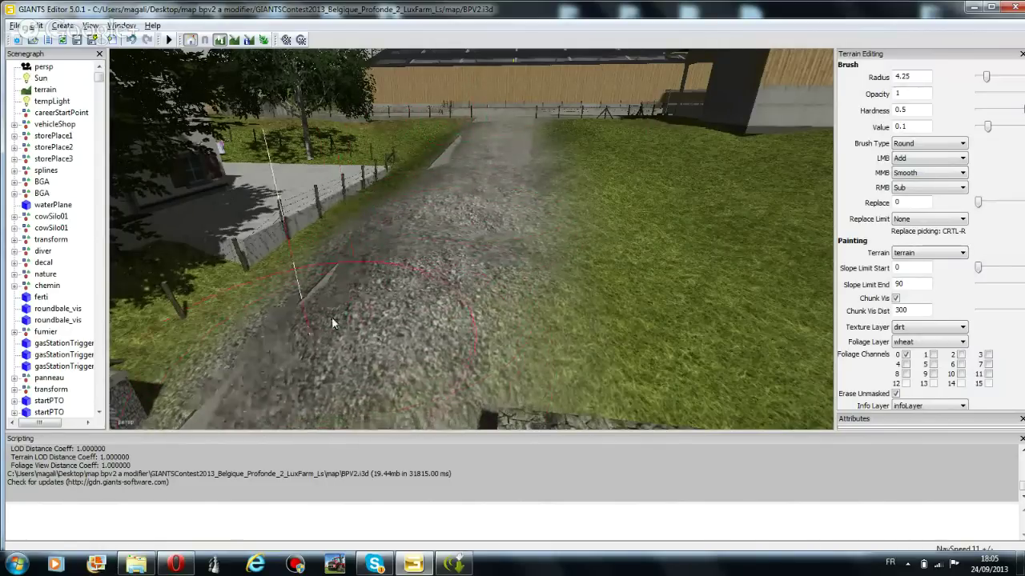
Switch the main brush to Smooth and smooth out the gravel bump
left_click(918, 157)
left_click(908, 185)
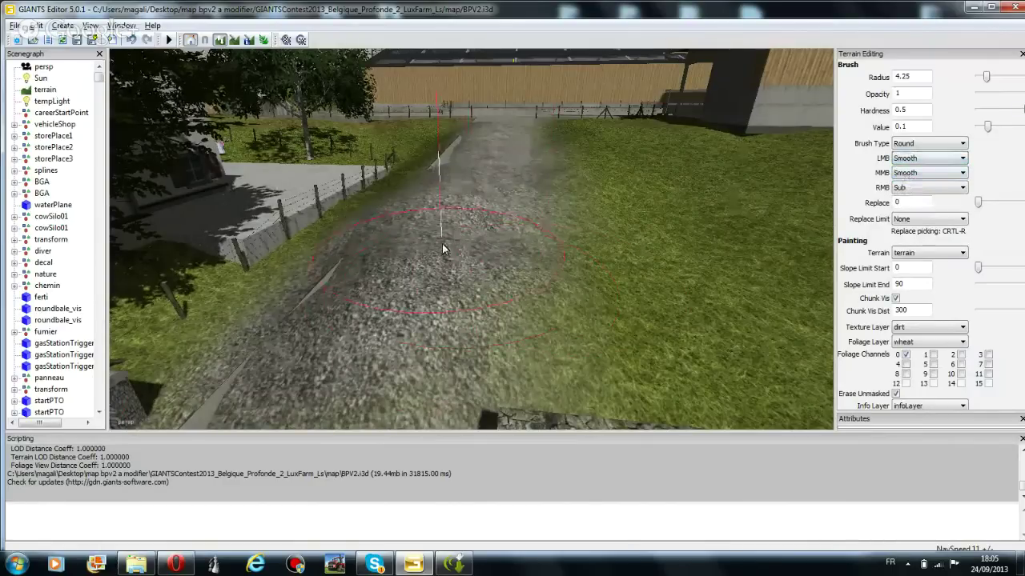
mouse_move(443, 249)
left_mouse_down()
mouse_move(401, 309)
mouse_move(448, 213)
mouse_move(492, 219)
mouse_move(439, 246)
mouse_move(384, 323)
mouse_move(420, 304)
mouse_move(480, 316)
mouse_move(456, 273)
mouse_move(402, 286)
mouse_move(466, 216)
mouse_move(473, 252)
mouse_move(449, 282)
mouse_move(433, 265)
mouse_move(405, 377)
mouse_move(441, 220)
mouse_move(454, 199)
mouse_move(478, 202)
mouse_move(475, 212)
mouse_move(474, 193)
mouse_move(466, 218)
mouse_move(476, 176)
left_mouse_up()
scroll(446, 211, "up", 6, "ctrl")
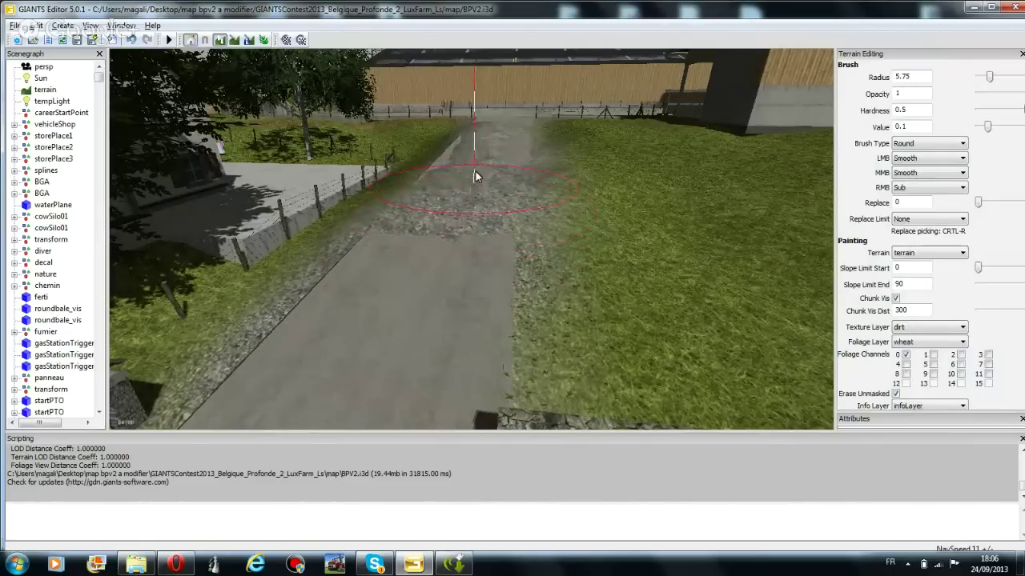
Lower a patch of grass with the main brush, then cycle it through Replace back to Add
left_click(961, 157)
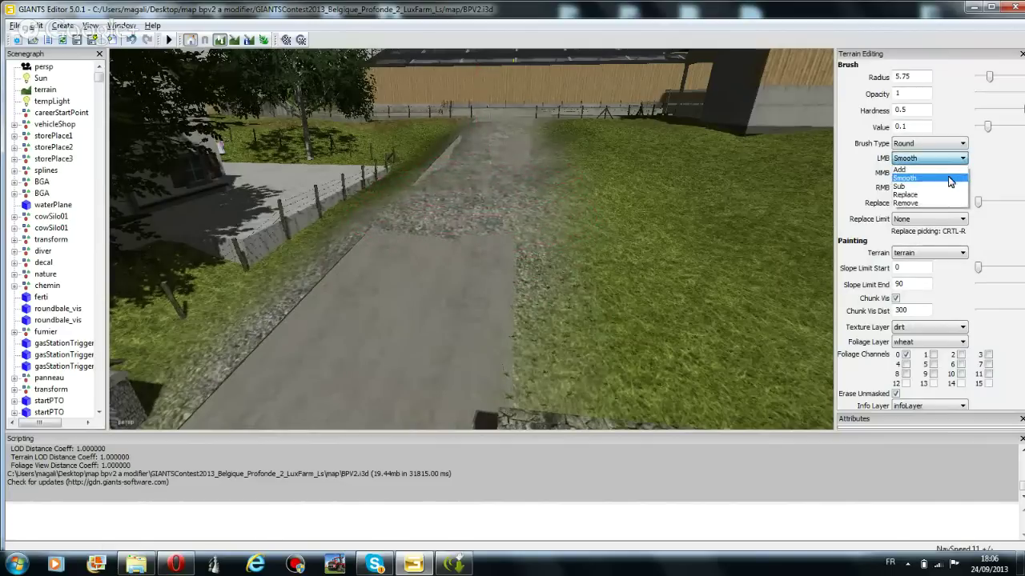
left_click(949, 185)
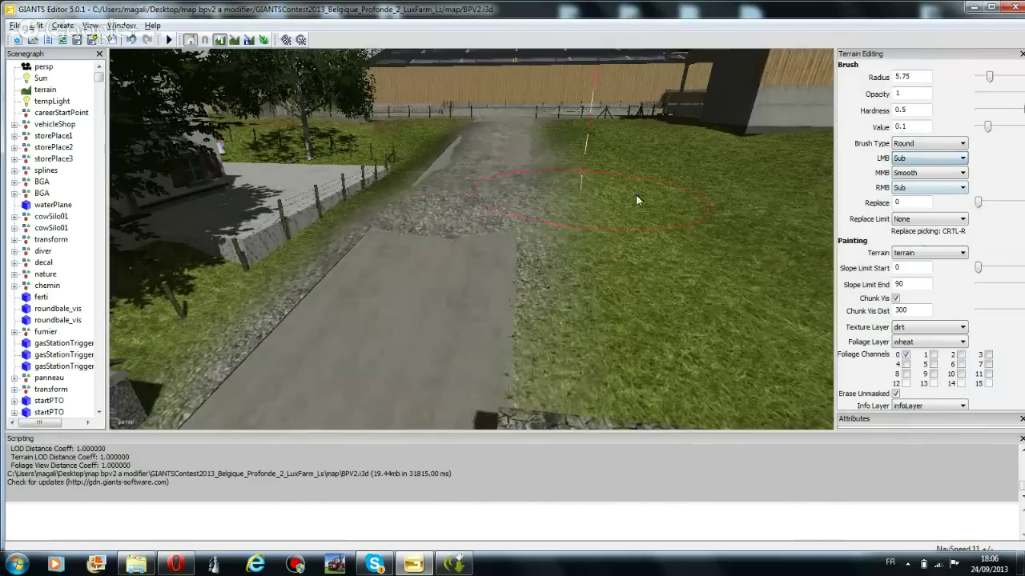
left_click(689, 210)
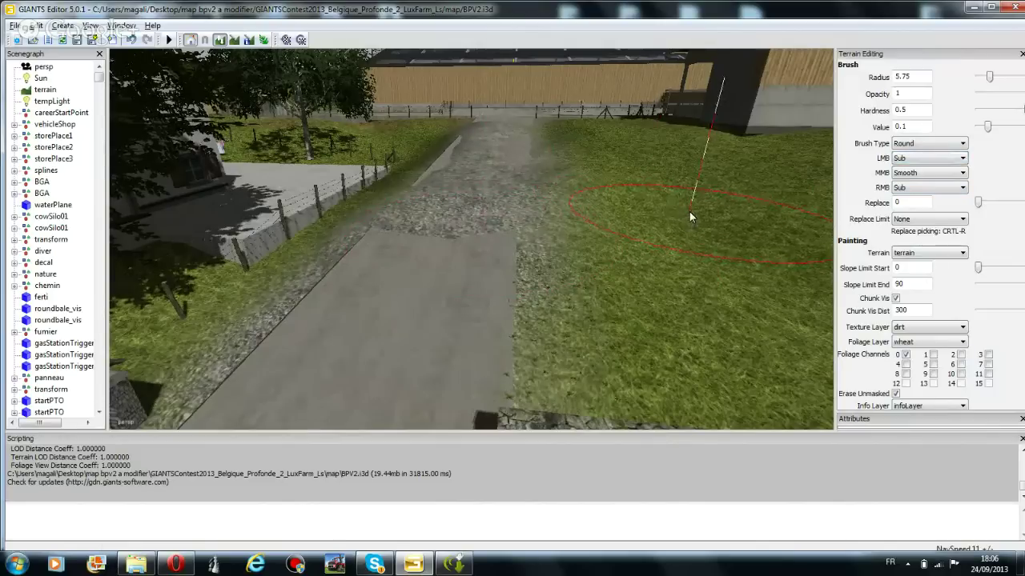
left_click(910, 160)
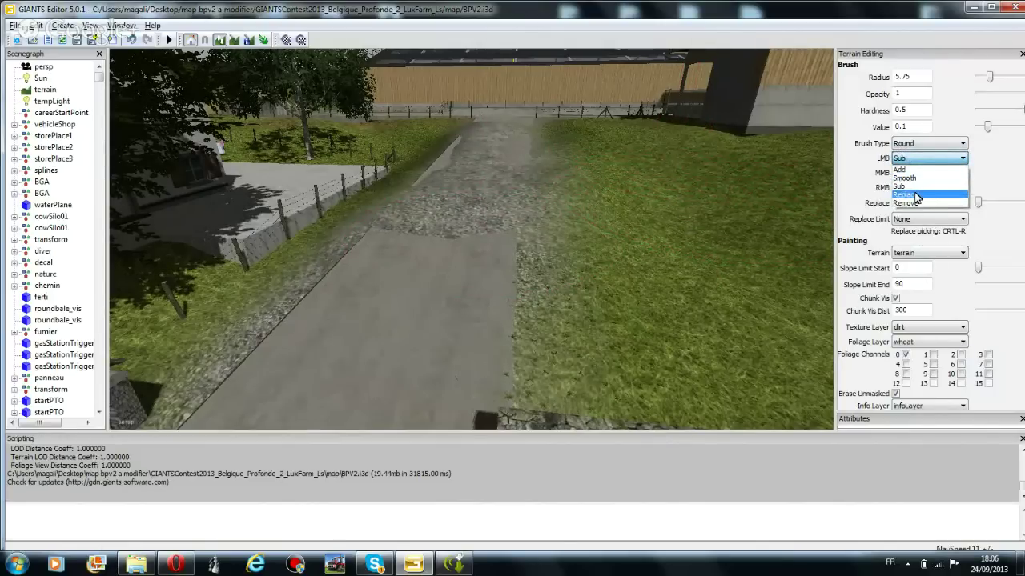
left_click(916, 195)
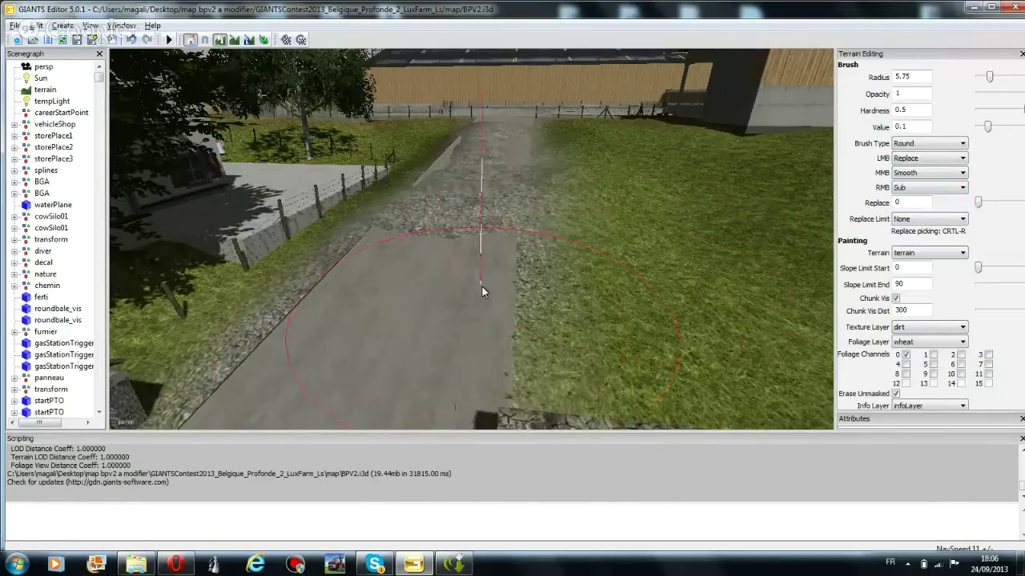
left_click(946, 159)
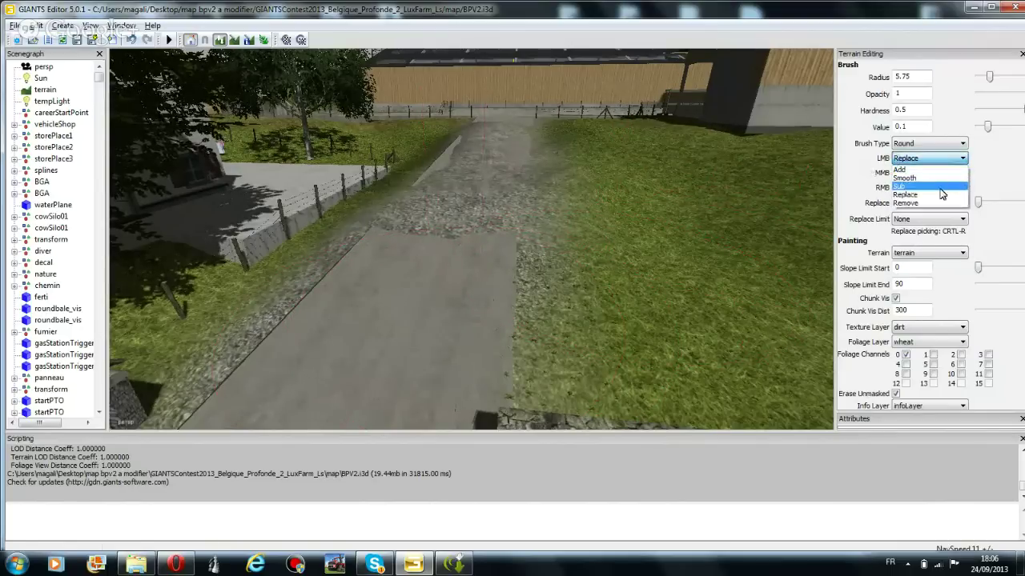
left_click(901, 169)
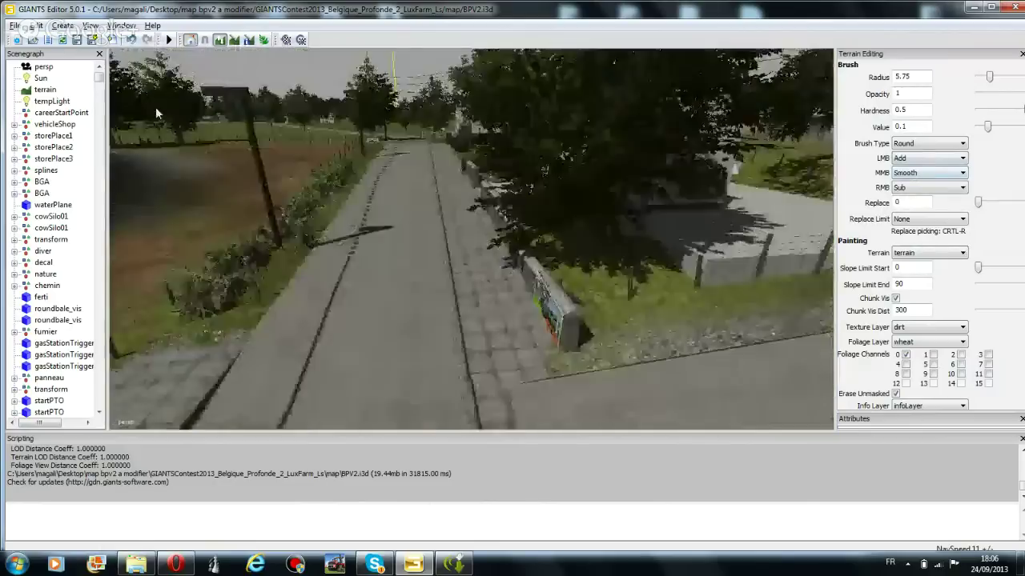
Set both brush buttons to Replace and sink a deep dark hole into the grass with a 2.75-radius brush
right_click_drag(156, 113, 375, 126)
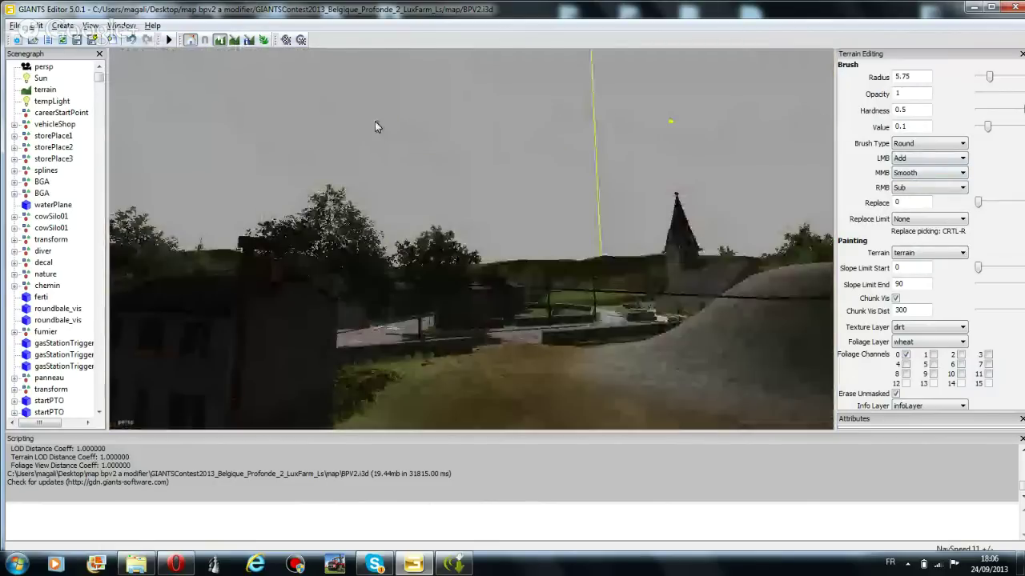
right_click_drag(496, 200, 462, 163)
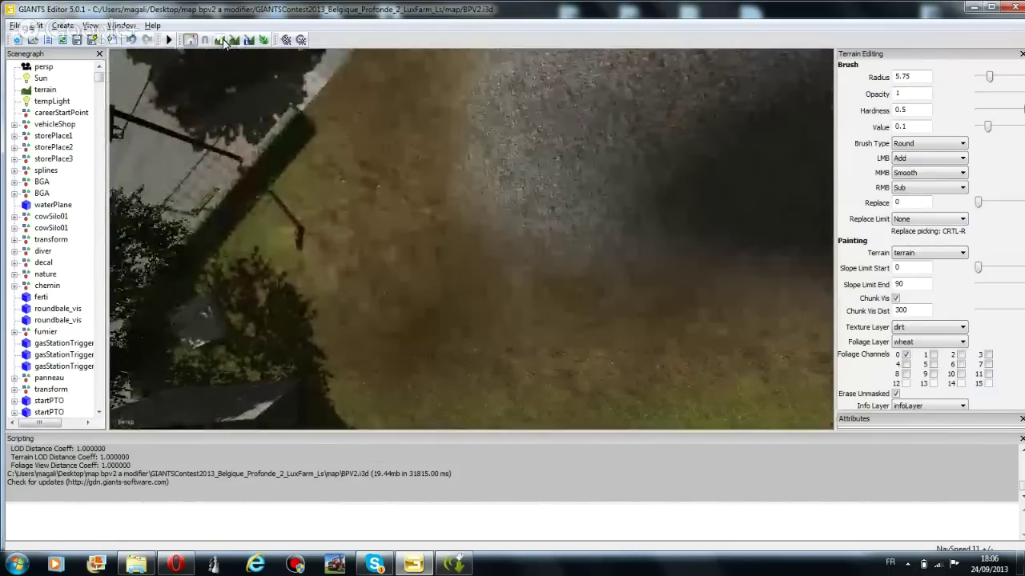
left_click(937, 172)
left_click(905, 199)
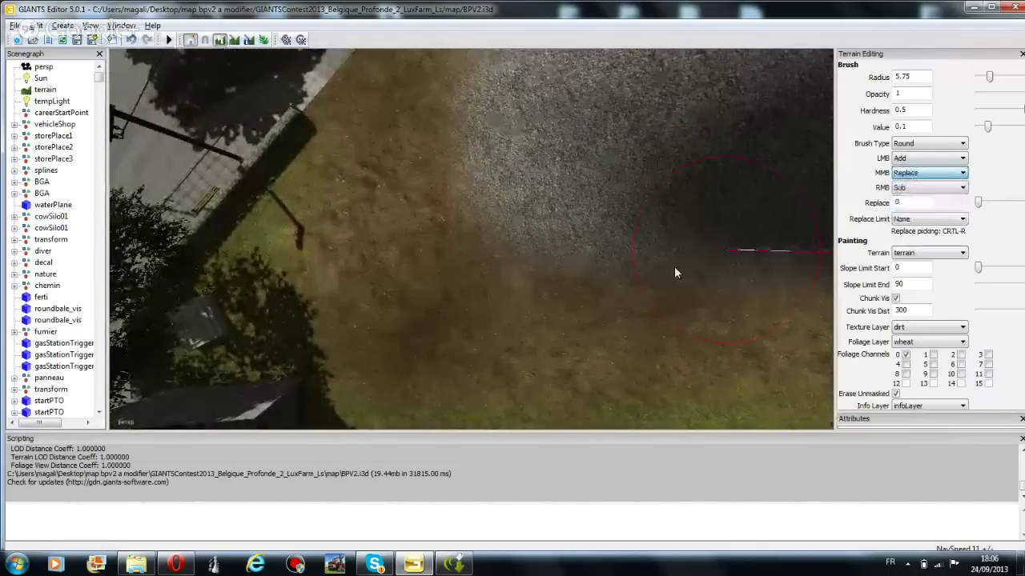
scroll(446, 314, "down", 7)
scroll(401, 306, "down", 5)
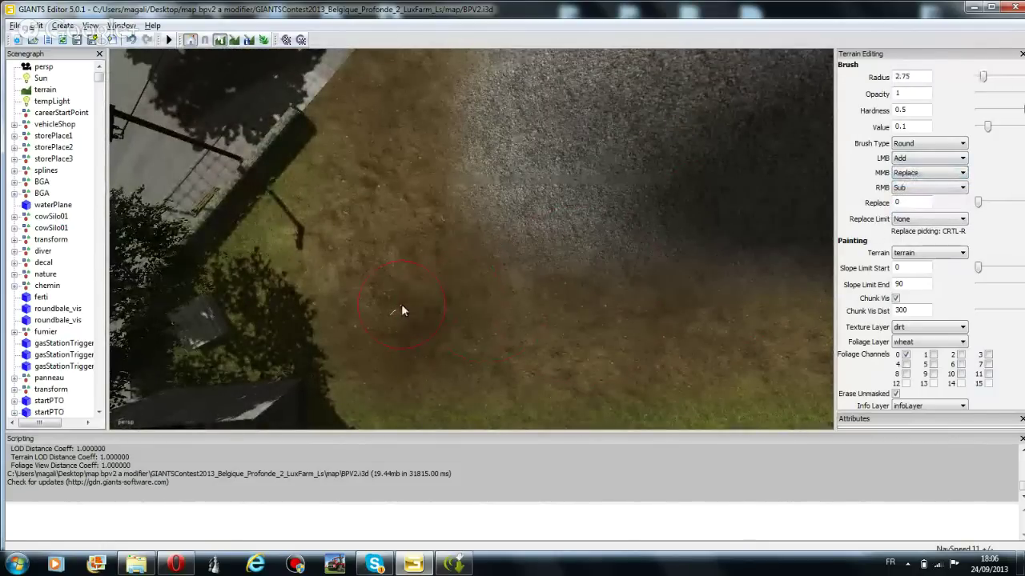
left_click(402, 306)
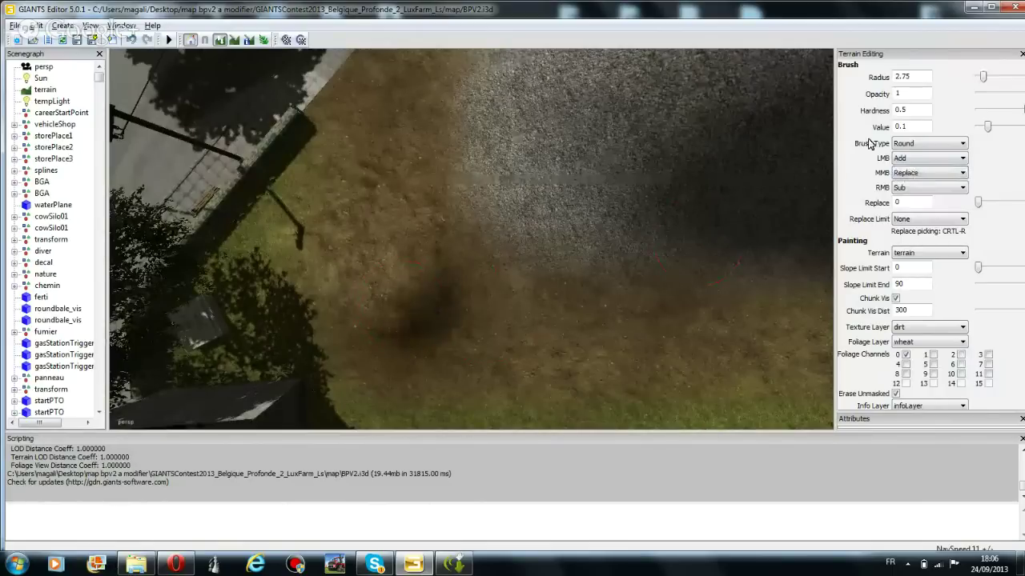
left_click(929, 158)
left_click(912, 183)
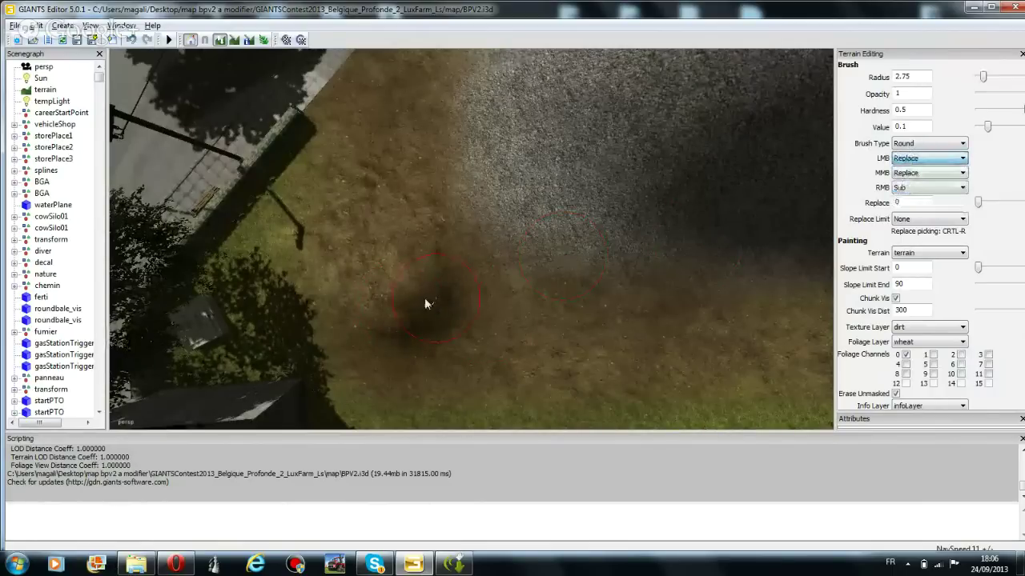
left_click_drag(426, 305, 404, 296)
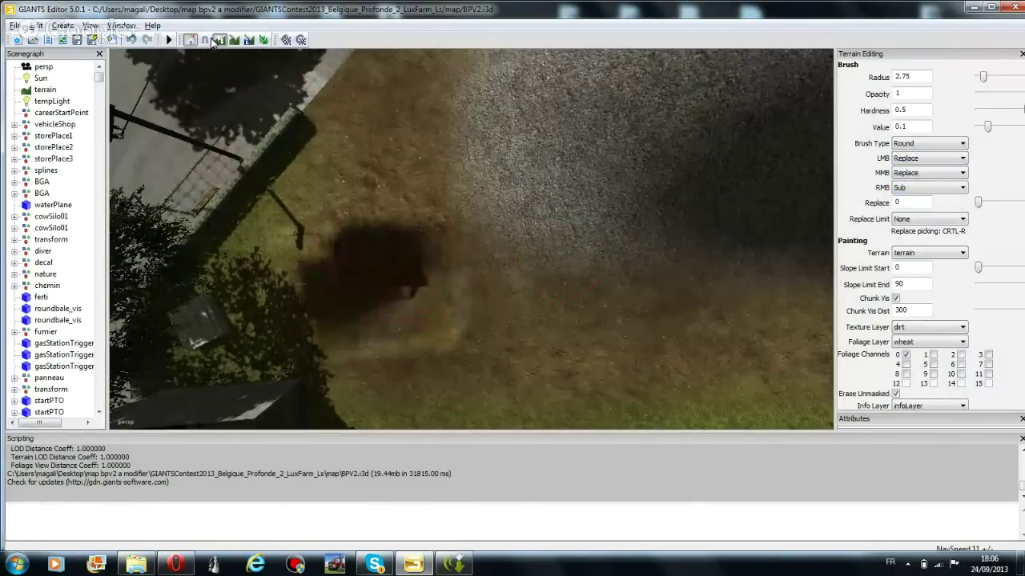
right_click_drag(250, 96, 772, 168)
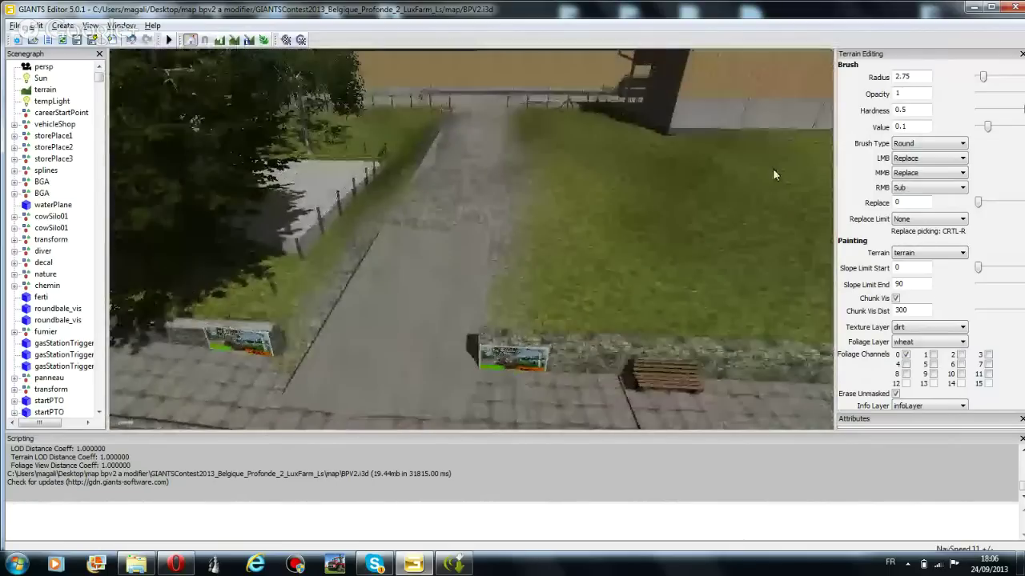
Set the main brush action to Remove and raise the radius to 3.5 beside the gravel mound
left_click(929, 158)
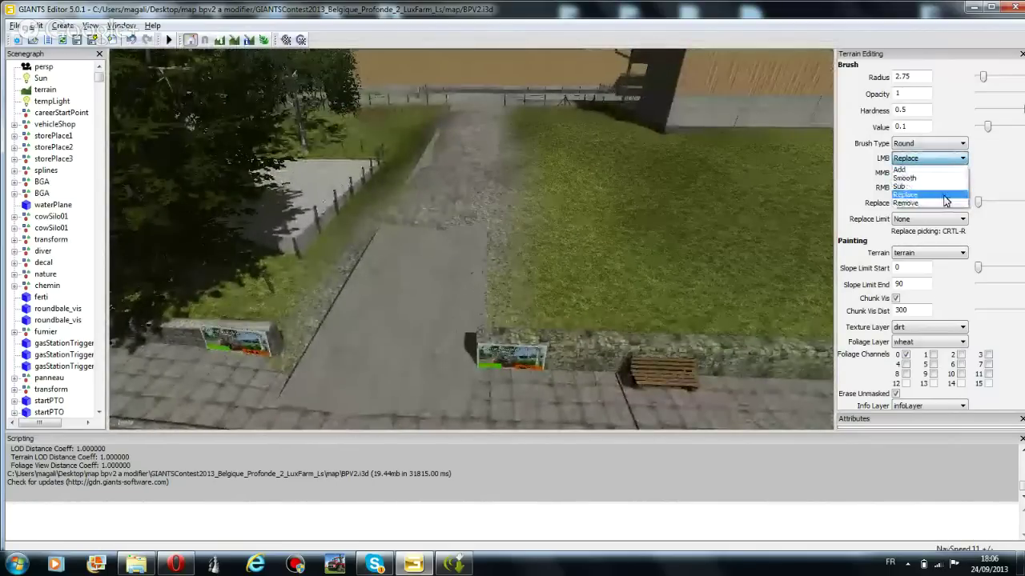
left_click(934, 205)
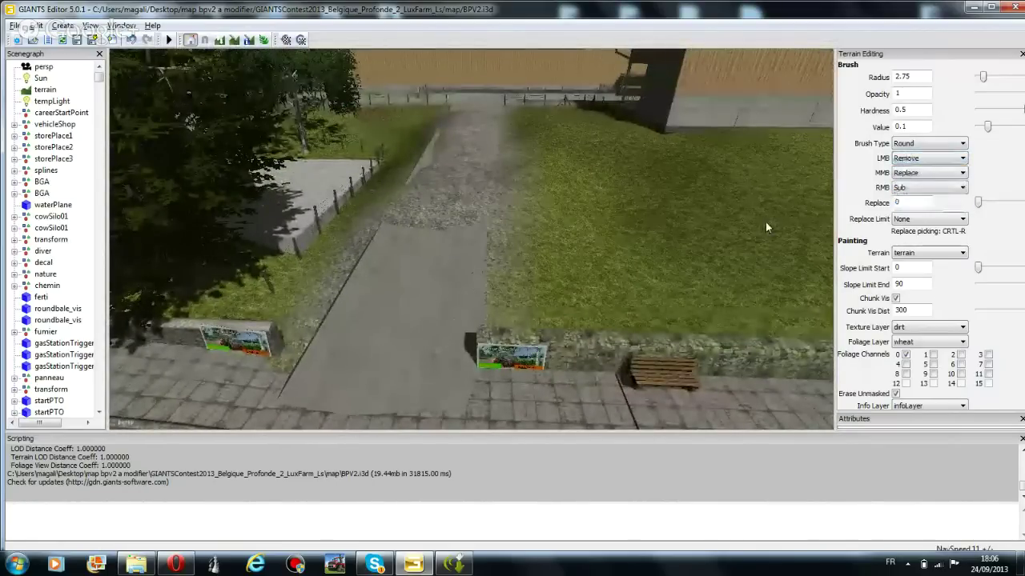
right_click_drag(765, 222, 475, 393)
mouse_move(413, 365)
right_mouse_down()
mouse_move(425, 333)
mouse_move(448, 338)
mouse_move(445, 312)
mouse_move(462, 435)
mouse_move(448, 292)
mouse_move(249, 80)
right_mouse_up()
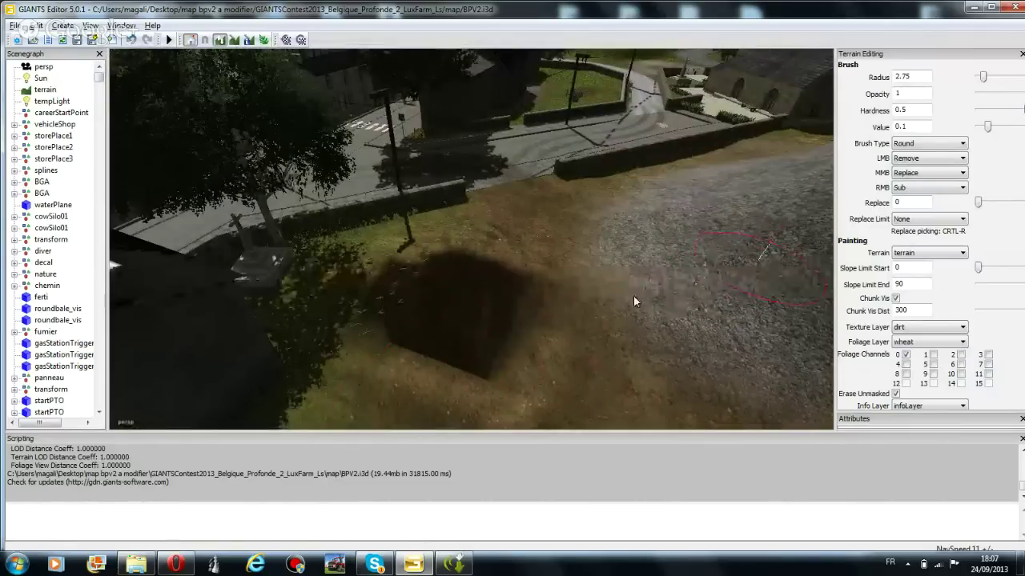
right_click_drag(633, 301, 617, 275)
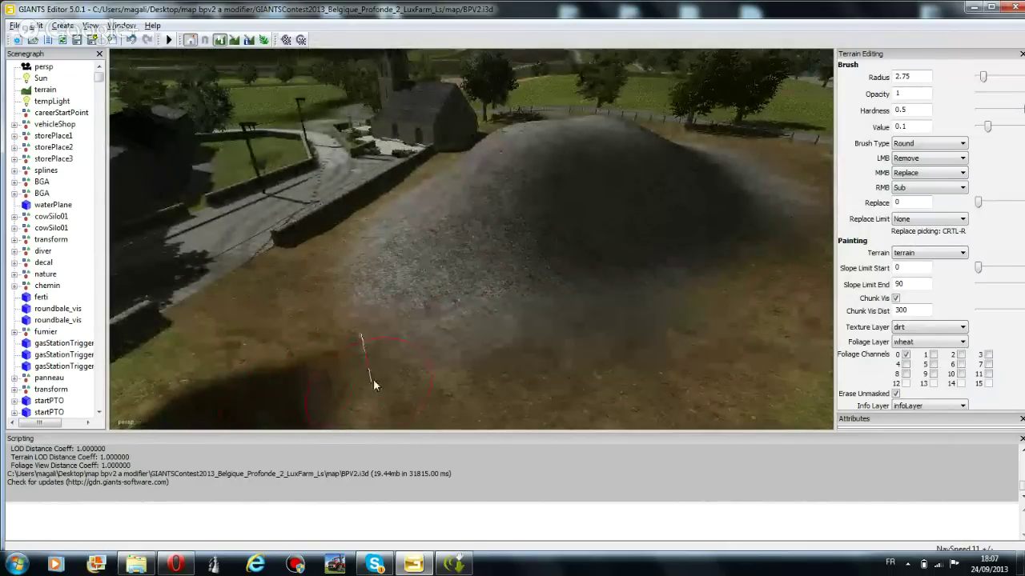
scroll(433, 368, "up", 3, "ctrl")
Switch the brush to Add and raise the dark patch by the road into a mound at radius 4.25
left_click(930, 158)
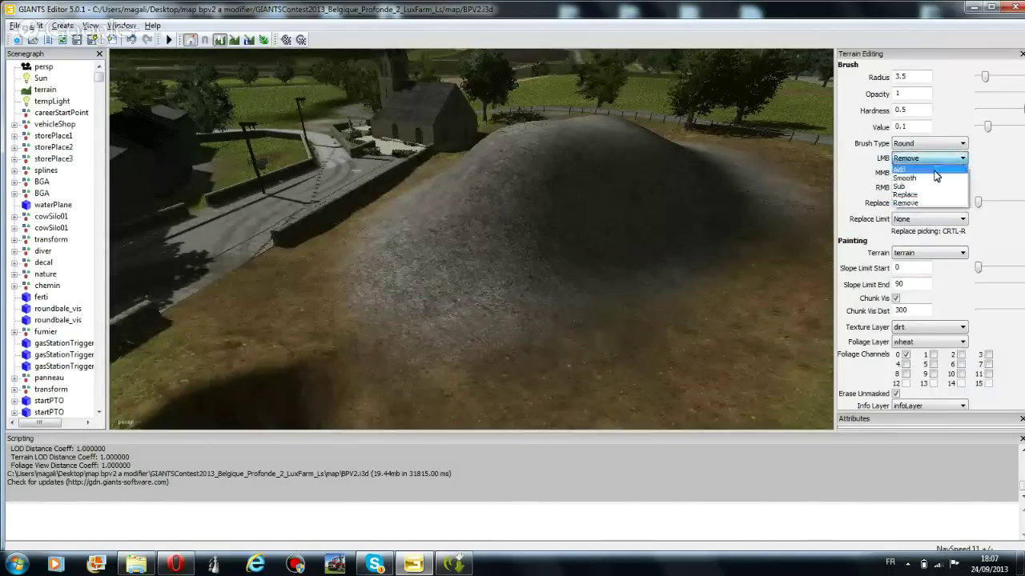
left_click(941, 170)
middle_click_drag(462, 171, 398, 232)
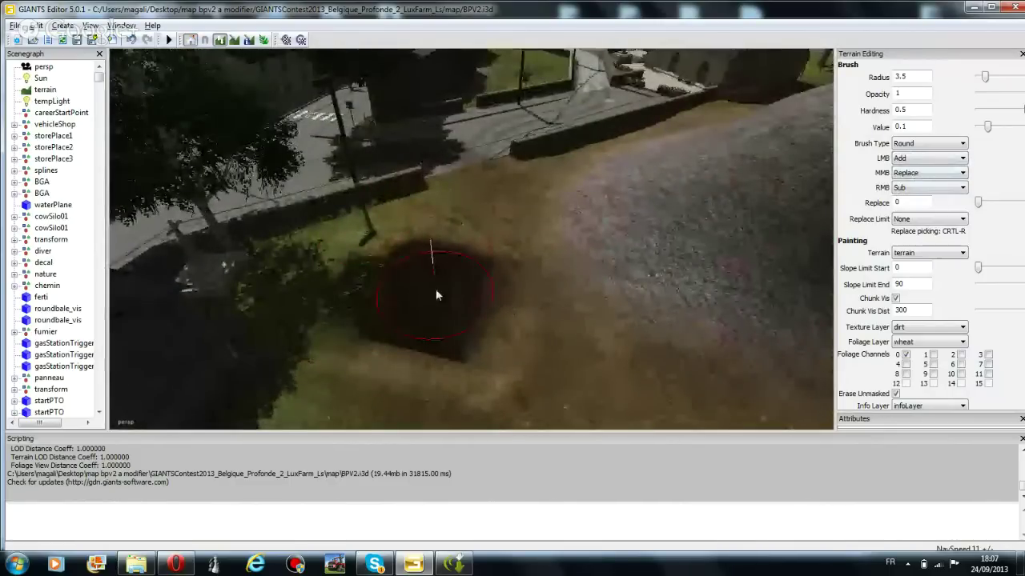
left_click_drag(436, 294, 413, 322)
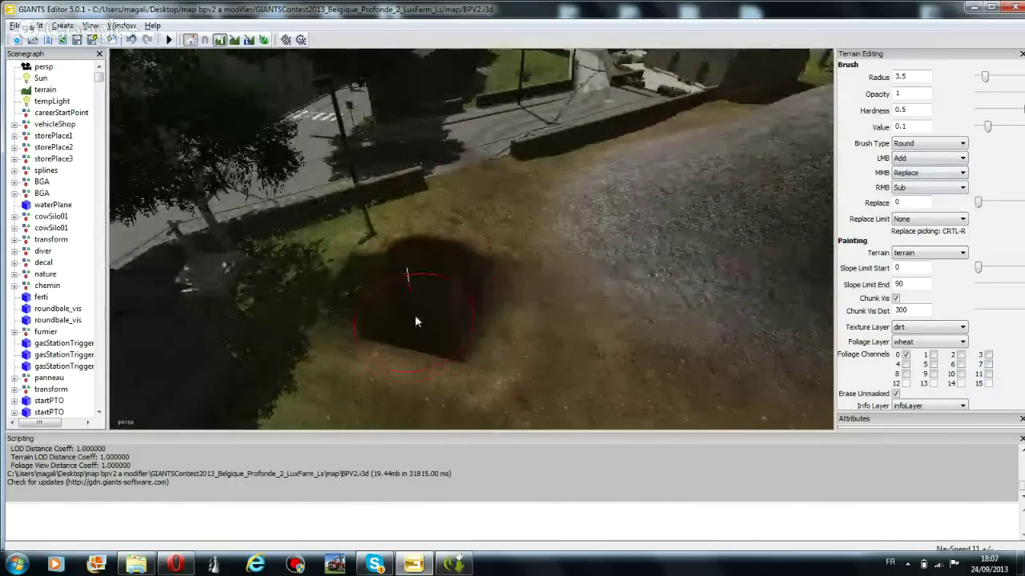
scroll(415, 324, "down", 5, "shift")
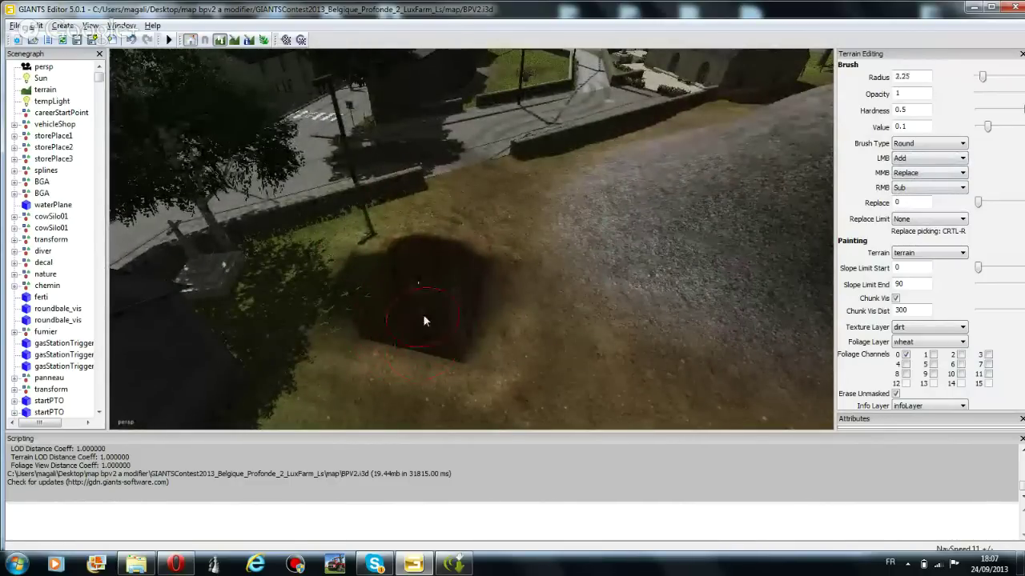
scroll(422, 313, "up", 8, "shift")
mouse_move(414, 306)
left_mouse_down()
mouse_move(444, 361)
mouse_move(435, 344)
mouse_move(456, 309)
mouse_move(435, 318)
mouse_move(464, 274)
left_mouse_up()
Set the brush to Smooth, raise the radius, and smooth down the dark mound
left_click(928, 158)
left_click(913, 184)
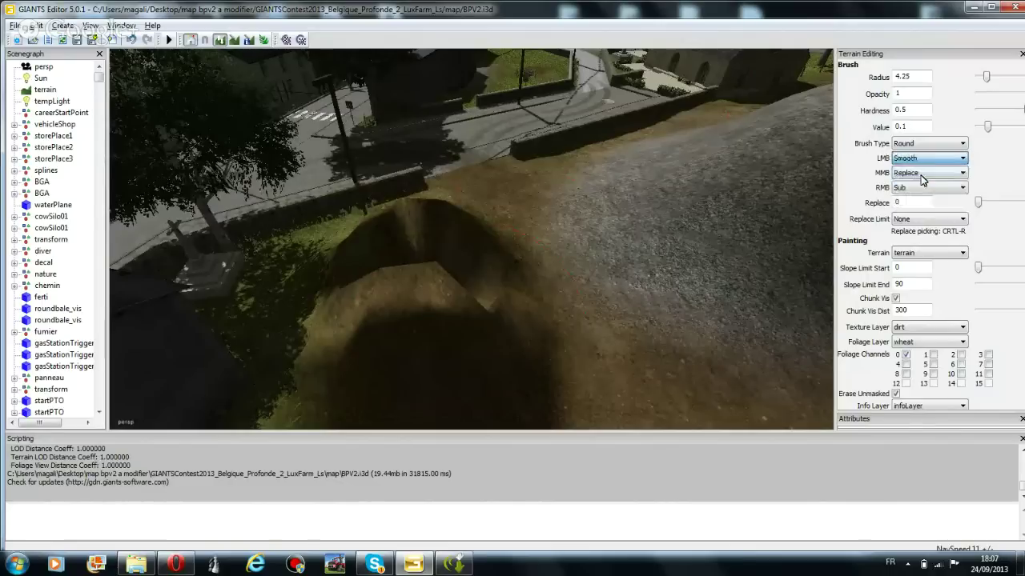
scroll(405, 293, "up", 2, "ctrl")
mouse_move(397, 311)
left_mouse_down()
mouse_move(453, 299)
mouse_move(443, 255)
mouse_move(455, 293)
mouse_move(435, 284)
mouse_move(453, 269)
left_mouse_up()
scroll(405, 294, "up", 2, "ctrl")
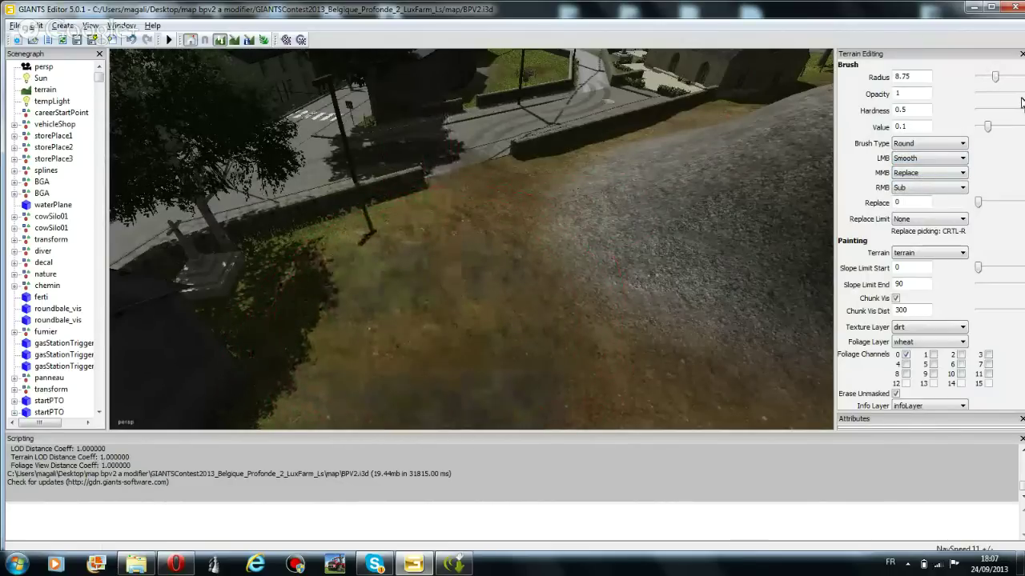
Keep Smooth as the brush action and move the view to the farm path and road signs
left_click(957, 160)
left_click(928, 182)
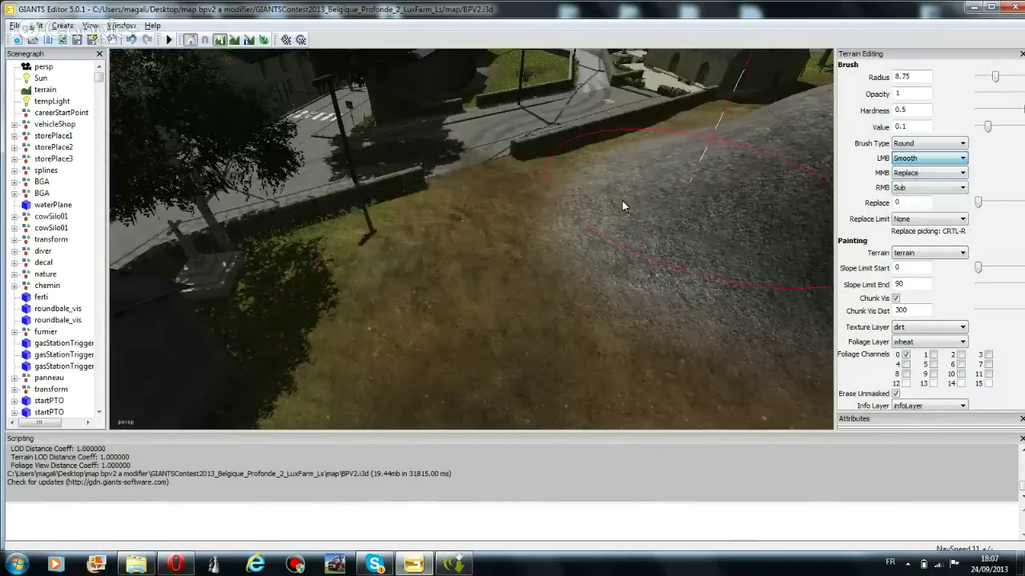
mouse_move(622, 201)
right_mouse_down()
mouse_move(401, 199)
mouse_move(187, 163)
mouse_move(293, 255)
right_mouse_up()
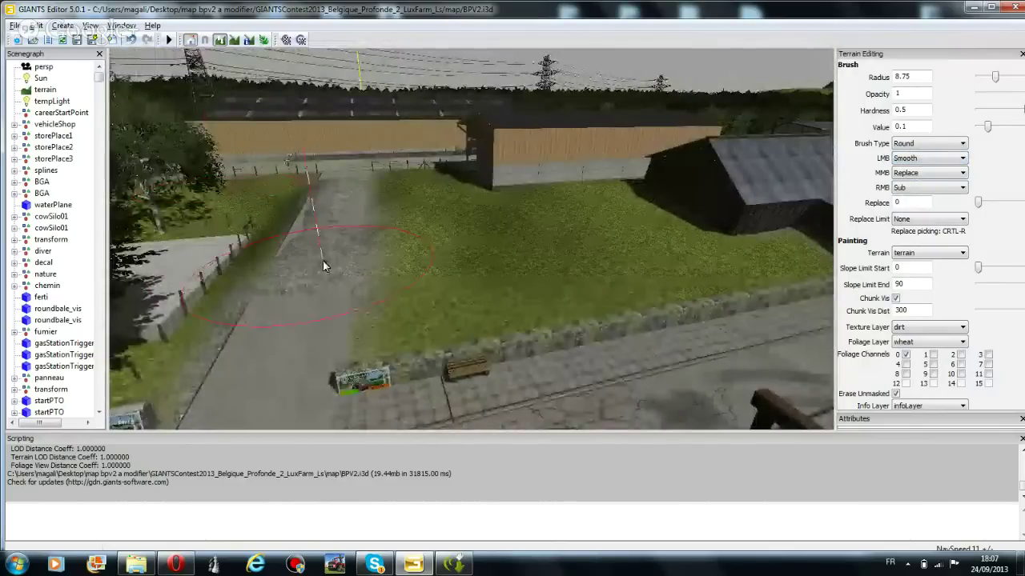
scroll(323, 266, "down", 4, "ctrl")
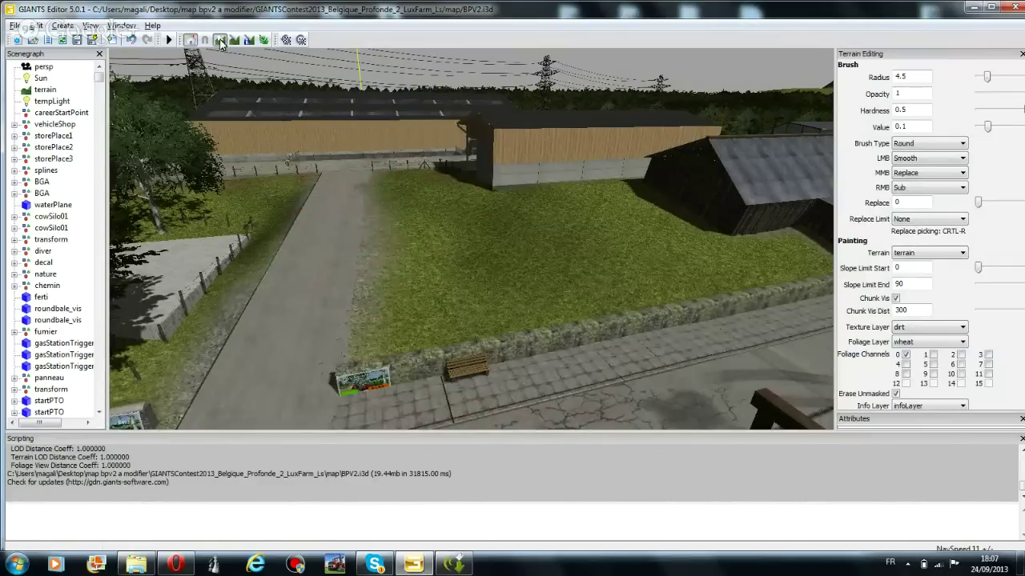
right_click_drag(290, 134, 387, 150)
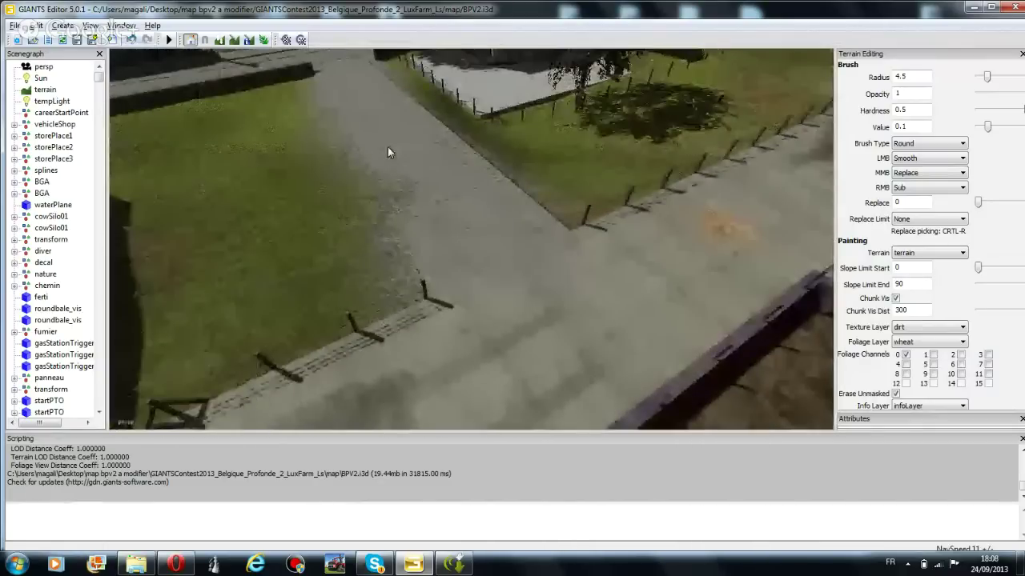
Smooth the grass edge by the path, then switch the brush to Sub with radius 2.25
left_click(219, 39)
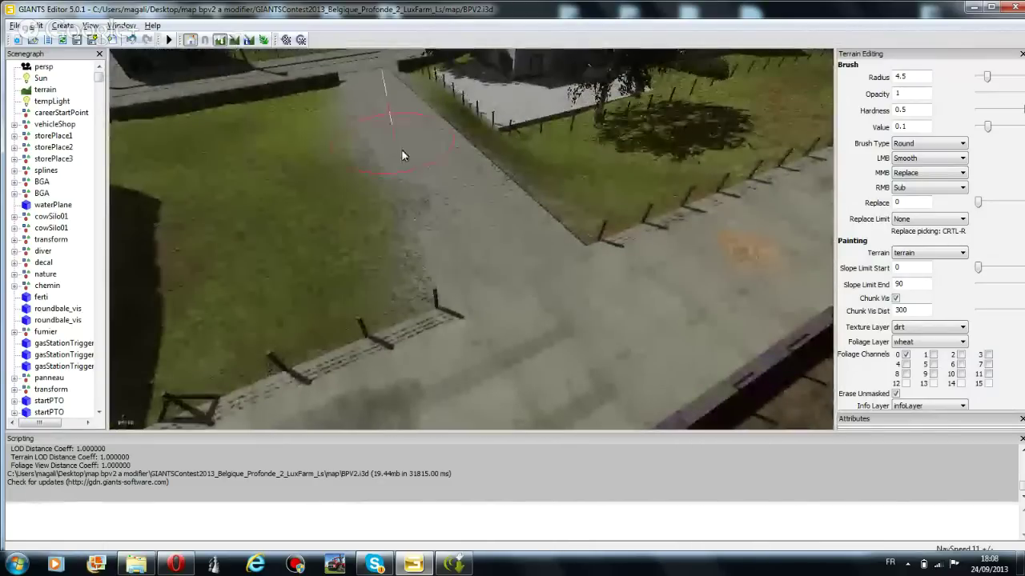
mouse_move(421, 206)
left_mouse_down()
mouse_move(370, 212)
mouse_move(415, 222)
left_mouse_up()
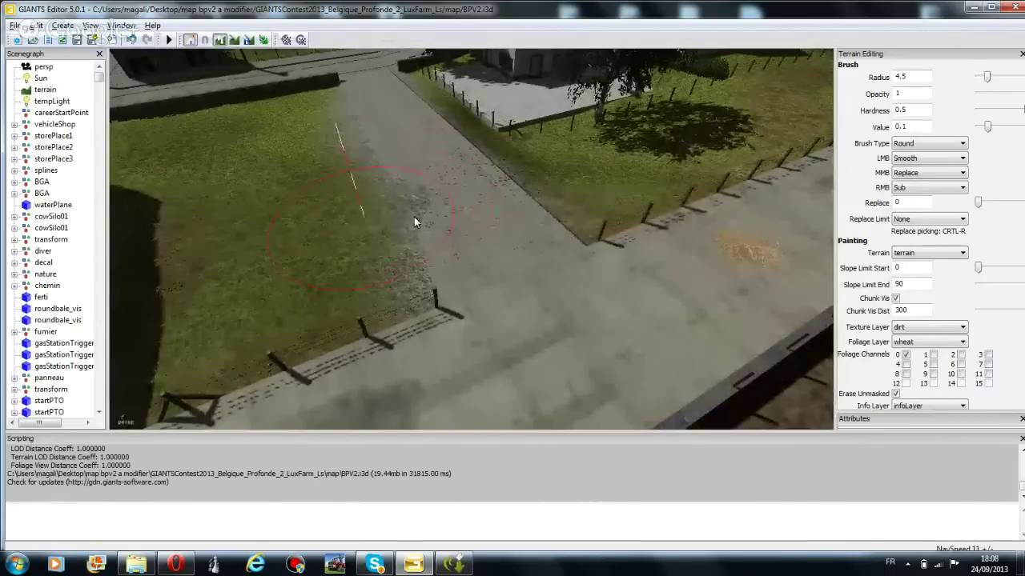
left_click(925, 158)
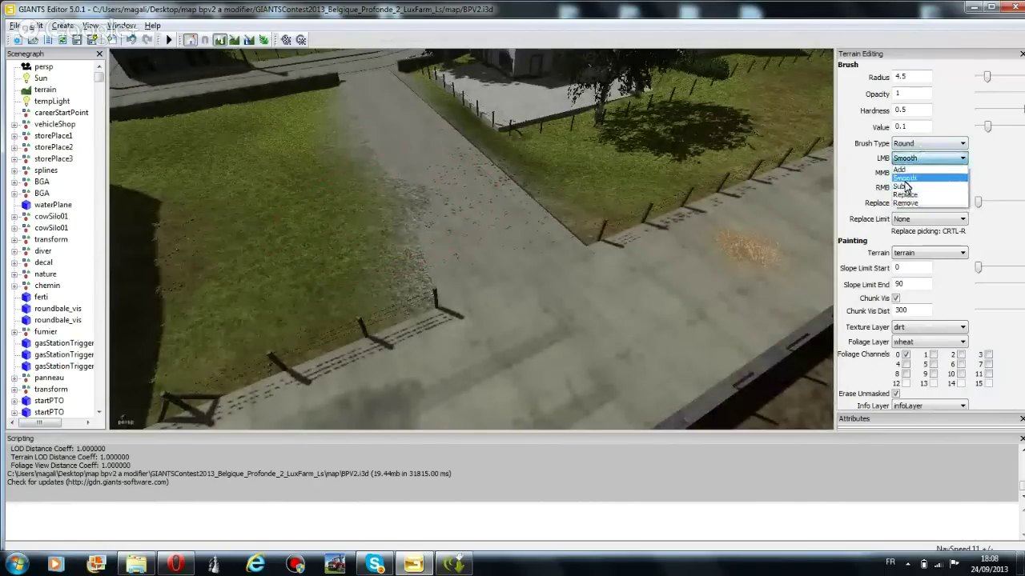
left_click(909, 187)
scroll(396, 206, "down", 1, "ctrl")
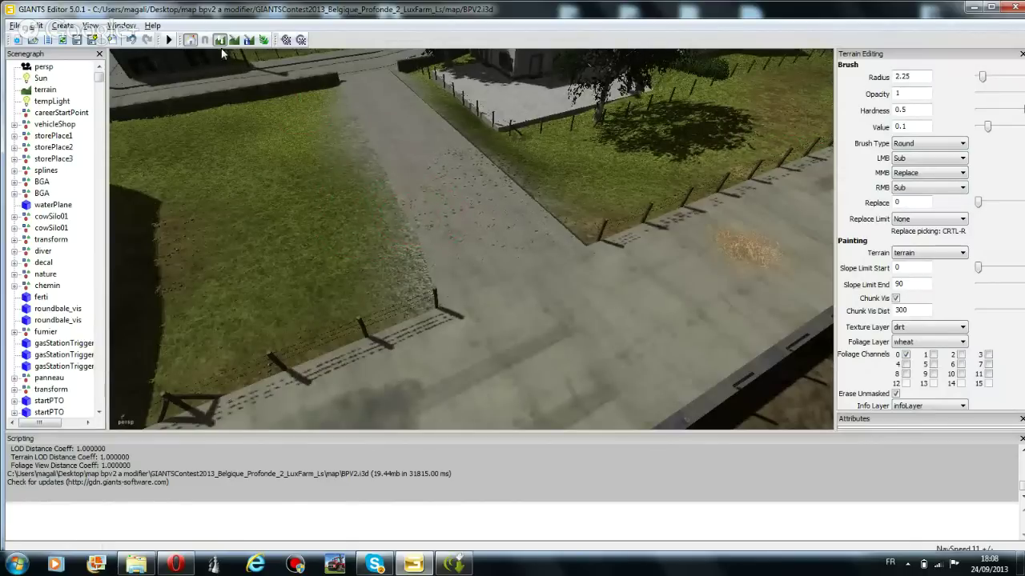
right_click_drag(369, 215, 458, 344)
Select the straight Gerade50m road piece and duplicate it with Edit > Duplicate
left_click(481, 330)
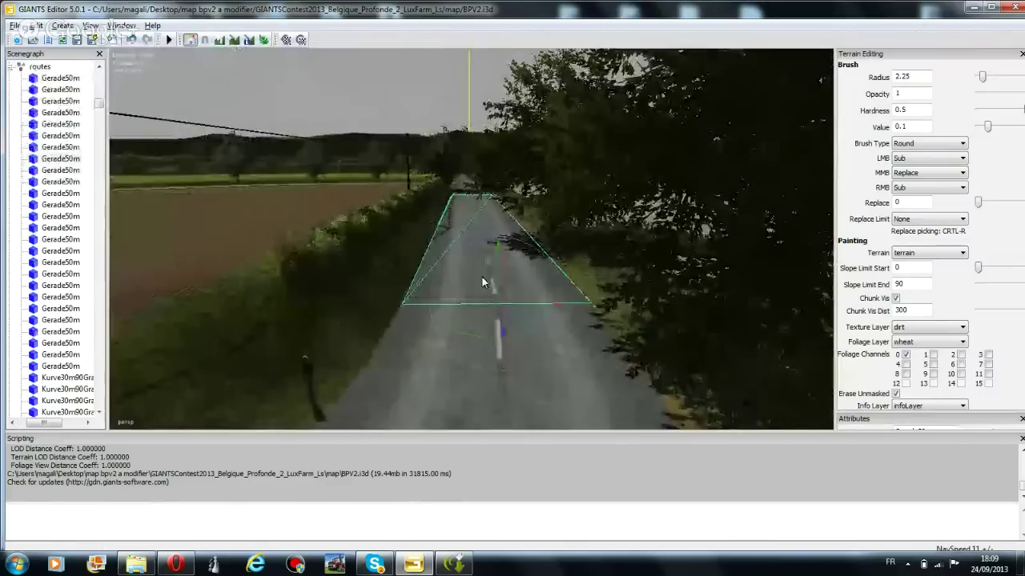
mouse_move(497, 272)
left_mouse_down()
mouse_move(487, 108)
mouse_move(512, 165)
mouse_move(507, 278)
left_mouse_up()
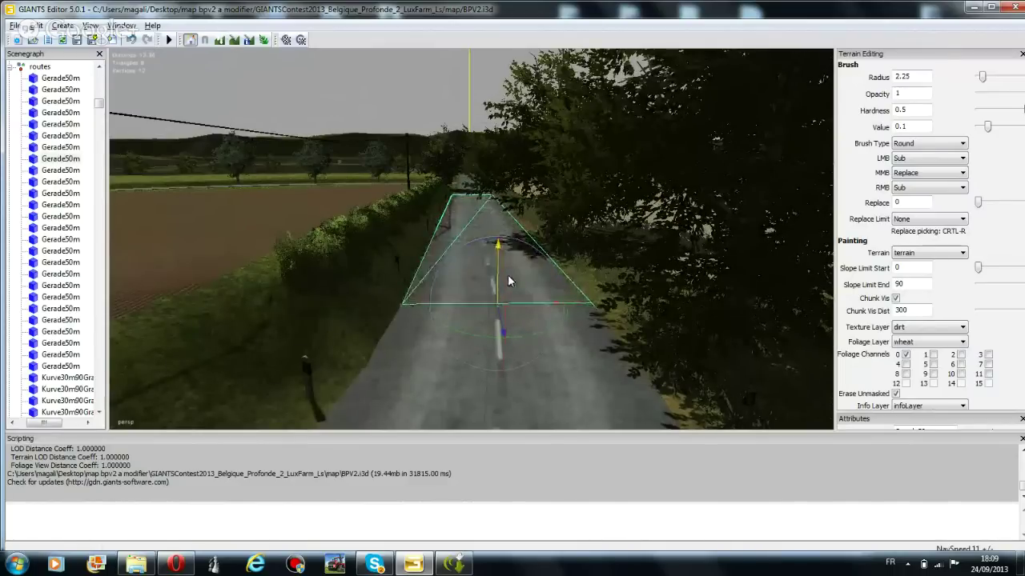
left_click(475, 229)
scroll(495, 292, "up", 3)
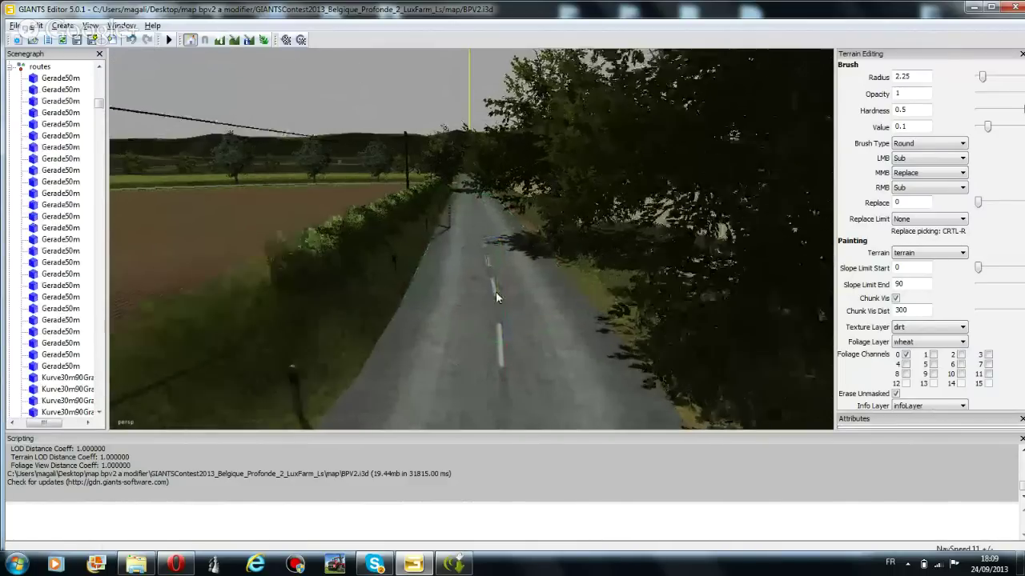
scroll(502, 322, "up", 3)
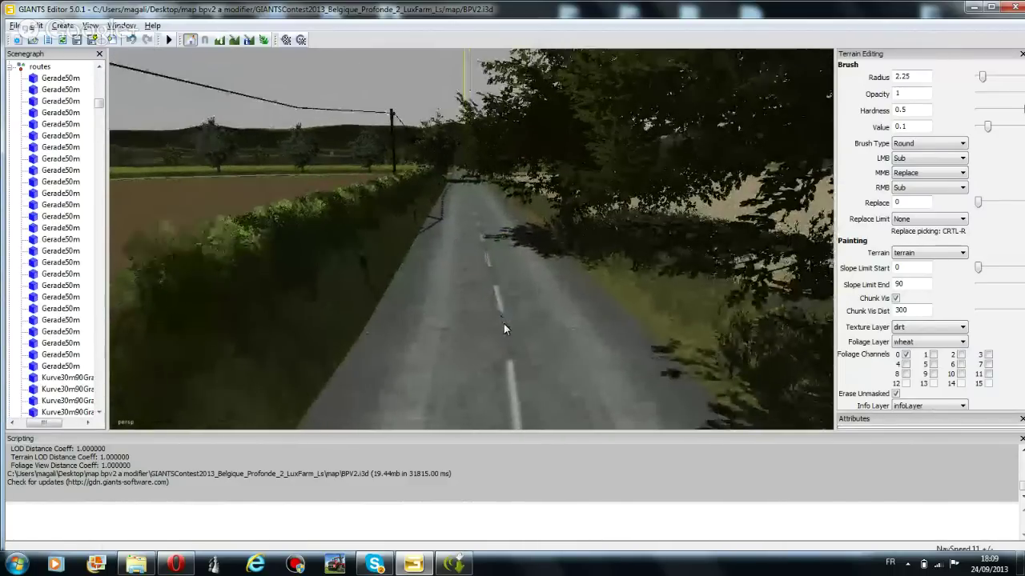
left_click(452, 285)
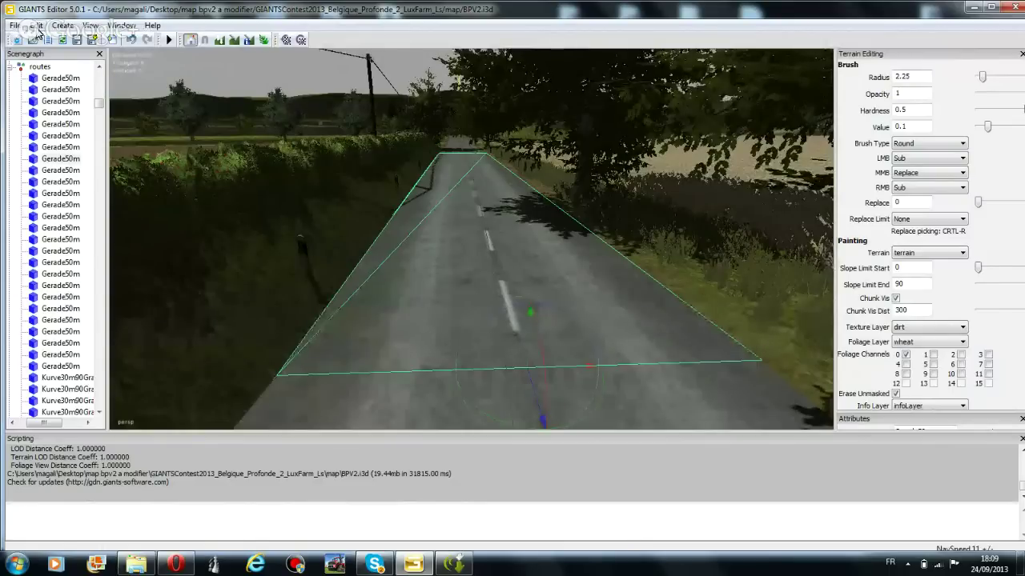
left_click(36, 26)
left_click(70, 158)
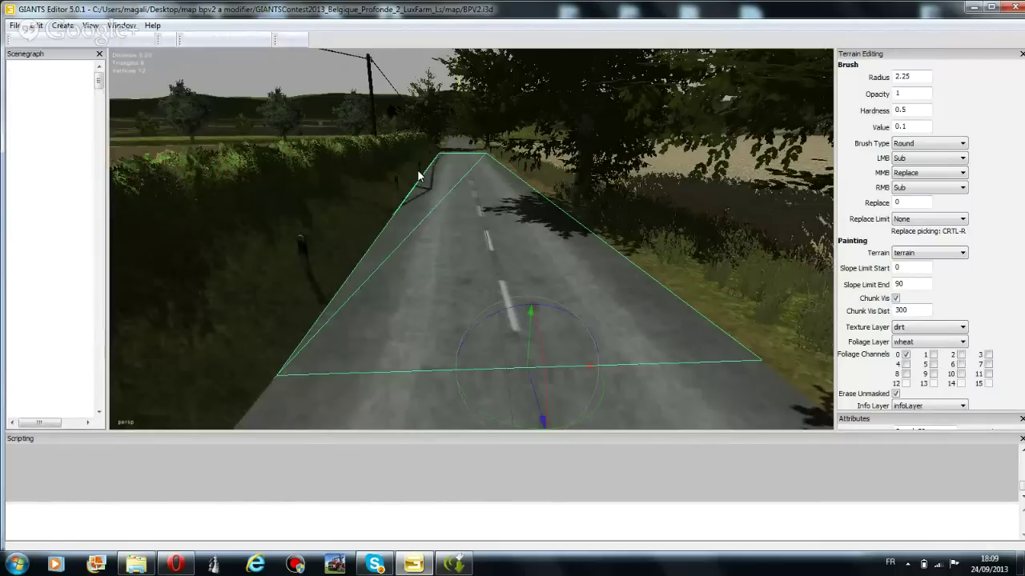
Drag the duplicated Gerade50m road off the original and out over the fields beyond the trees
right_click_drag(417, 175, 407, 232)
scroll(407, 233, "down", 3)
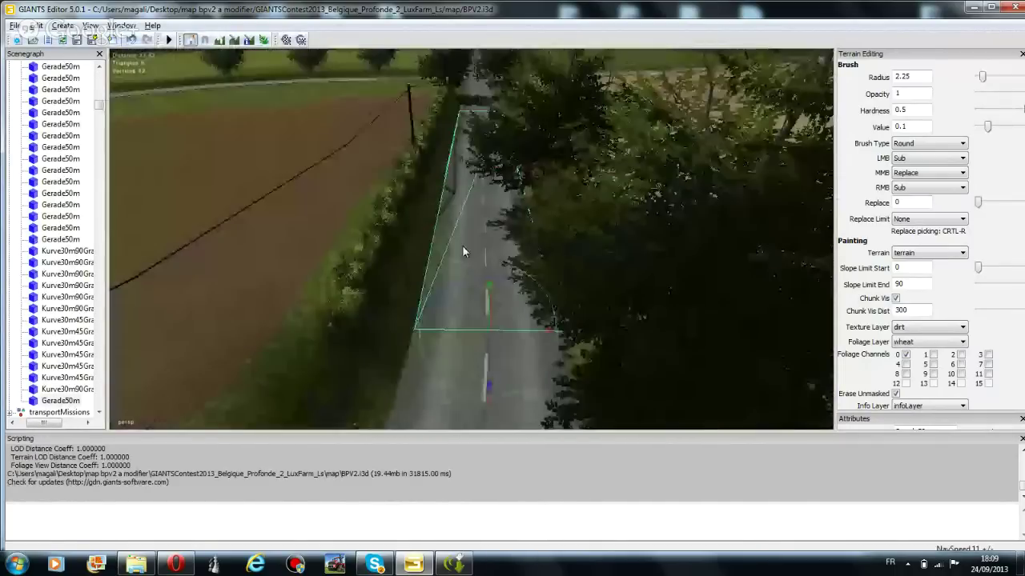
mouse_move(488, 297)
right_mouse_down()
mouse_move(514, 137)
mouse_move(558, 300)
mouse_move(579, 215)
mouse_move(466, 253)
right_mouse_up()
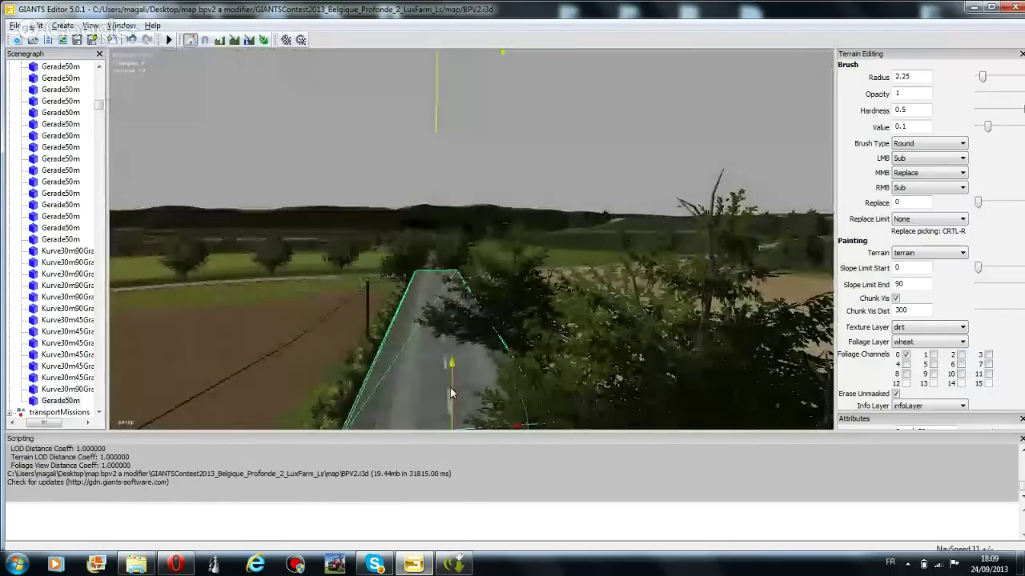
left_click_drag(466, 253, 539, 120)
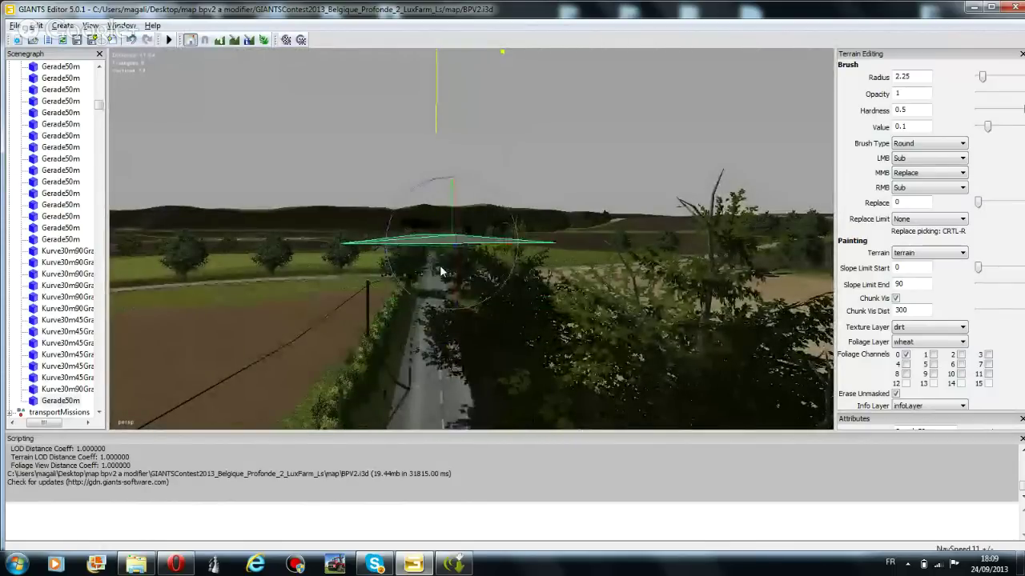
left_click_drag(452, 256, 155, 320)
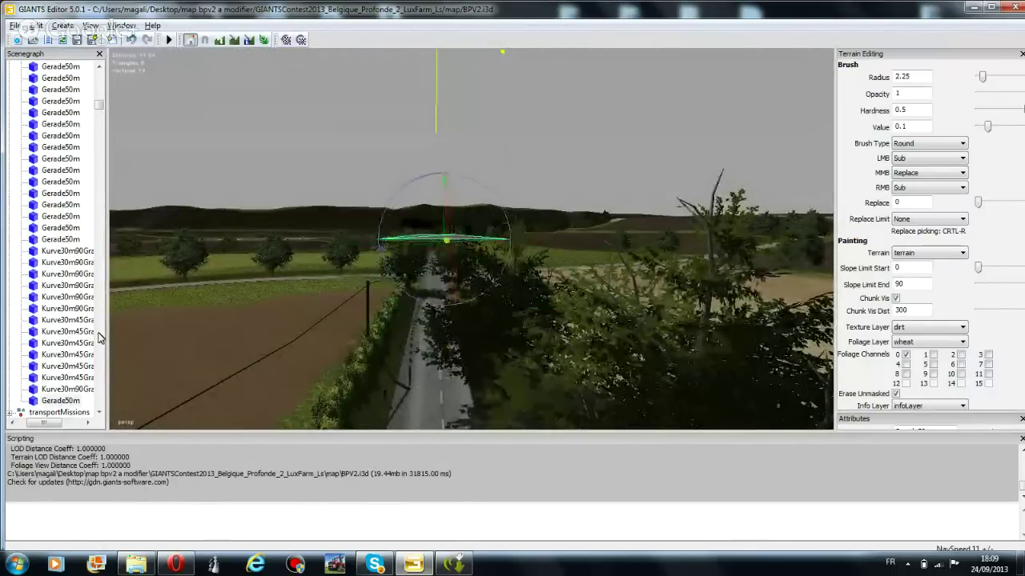
right_click_drag(399, 309, 650, 360)
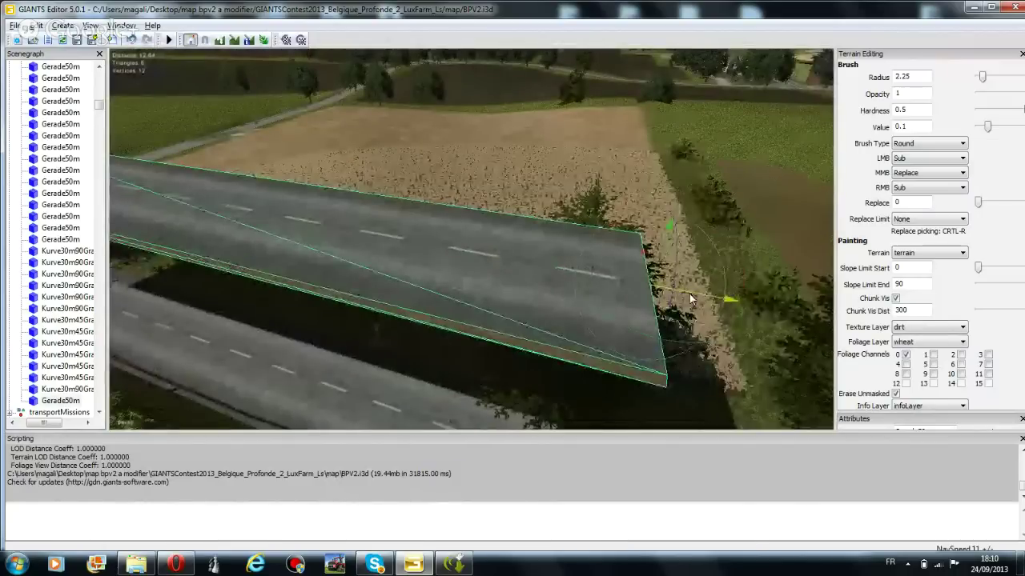
left_click_drag(690, 298, 334, 218)
right_click_drag(334, 217, 204, 163)
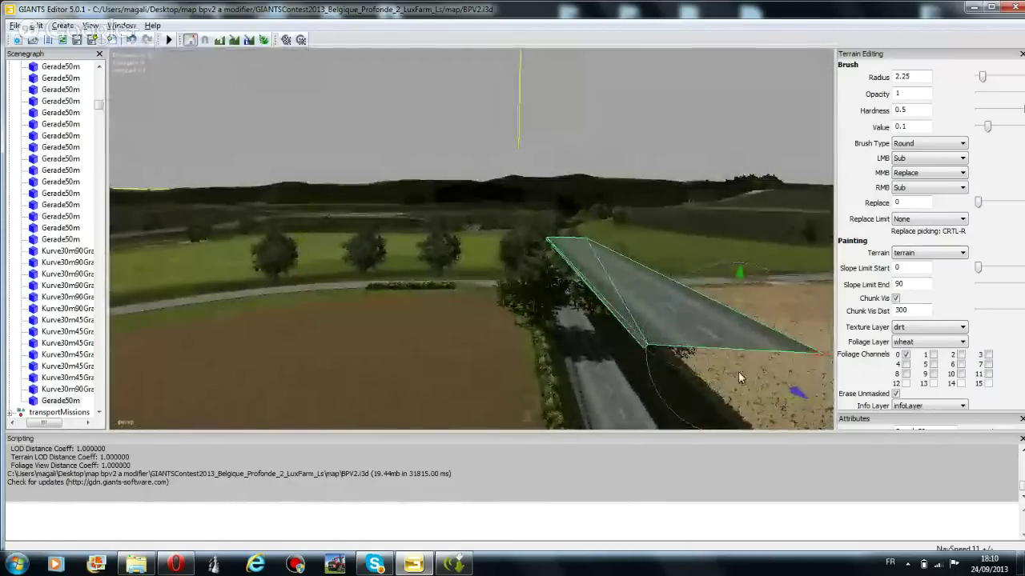
left_click_drag(757, 369, 528, 228)
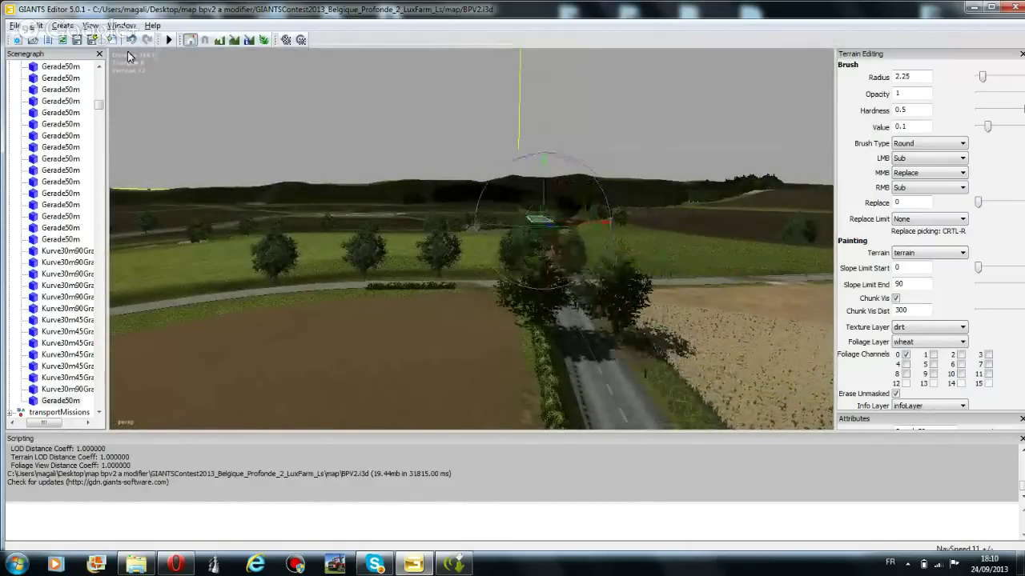
right_click_drag(400, 186, 452, 156)
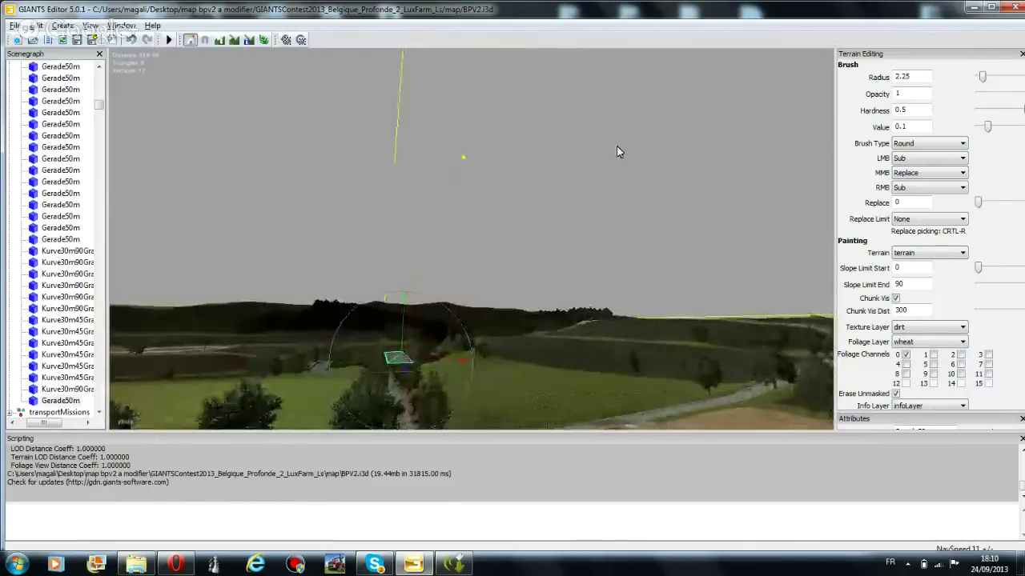
right_click_drag(618, 153, 548, 214)
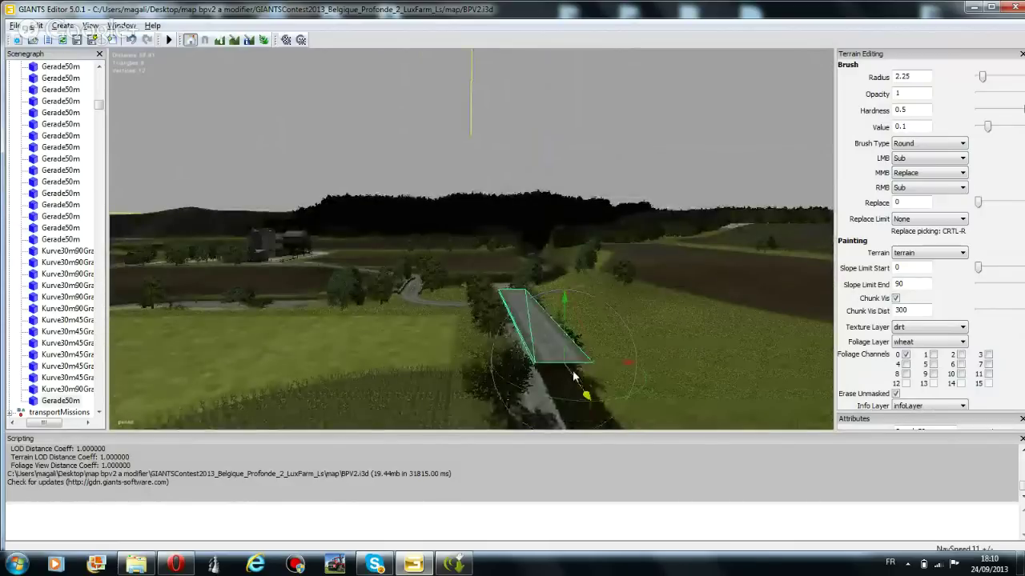
Move the copied road piece back onto the field at the edge of the dark forest
right_click_drag(573, 384, 405, 344)
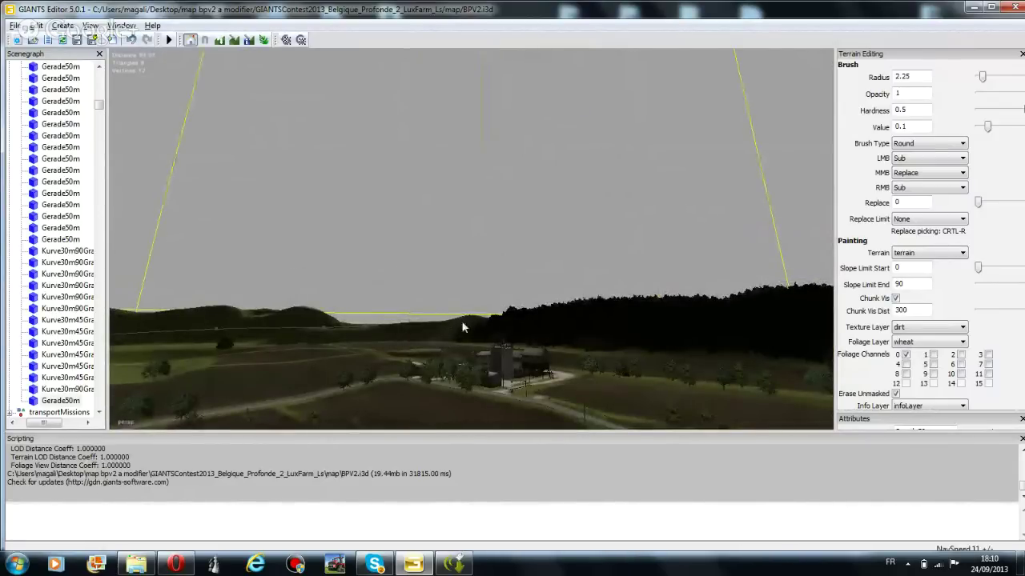
right_click_drag(510, 319, 581, 378)
left_click_drag(693, 387, 534, 221)
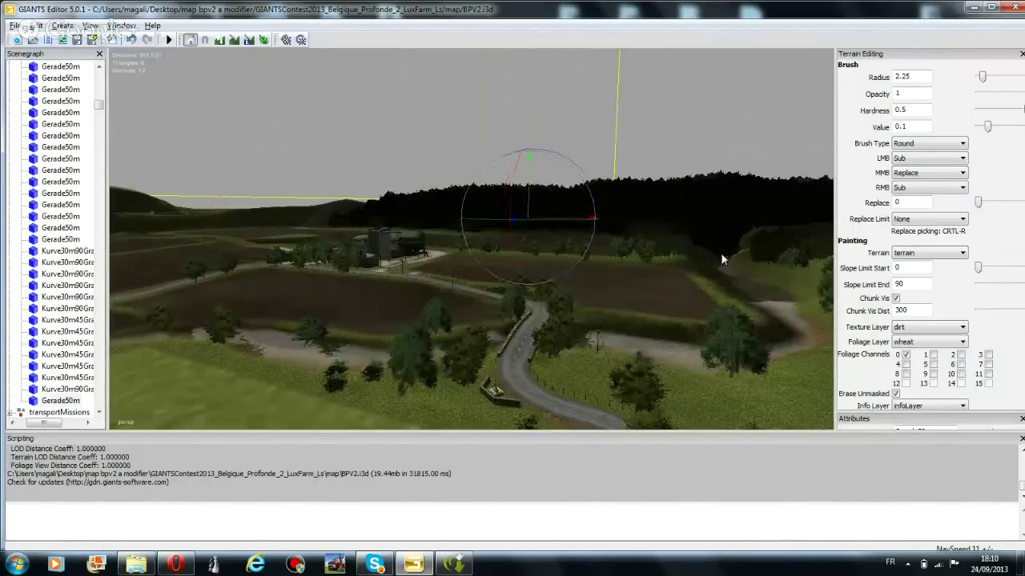
right_click_drag(722, 259, 734, 213)
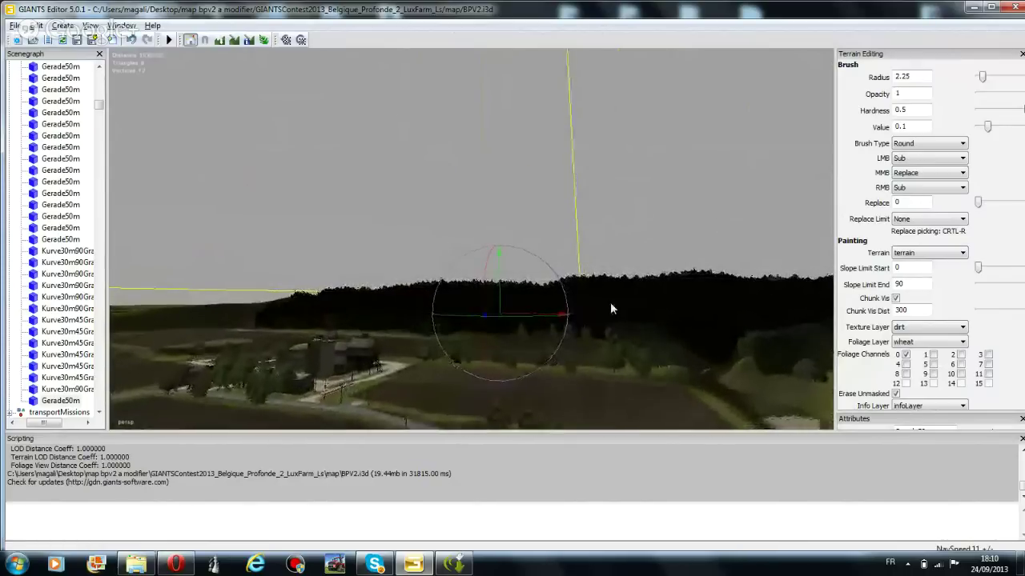
Fly the camera forward with W past the dark forest until the open field and road appear
key("w")
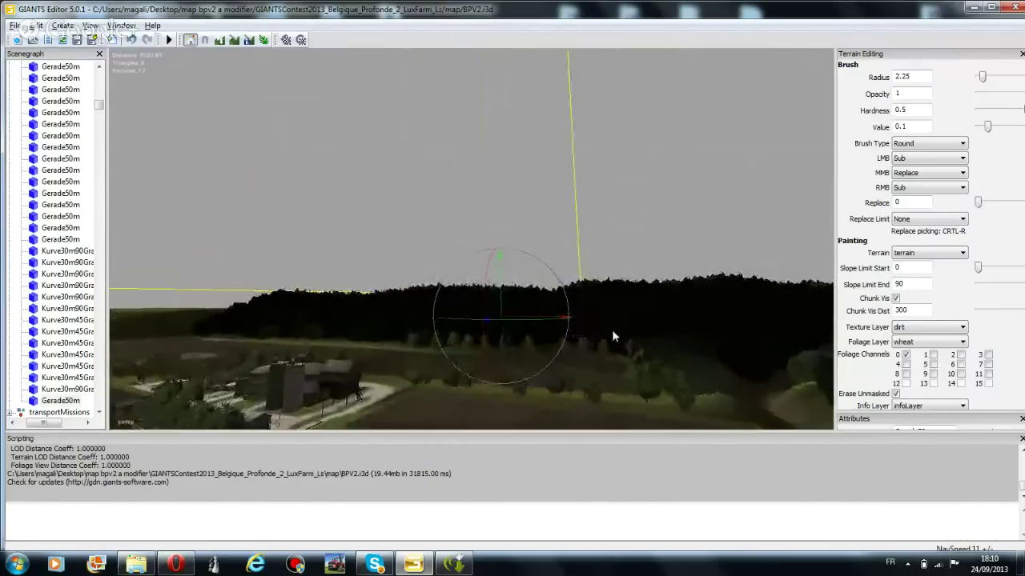
key("w")
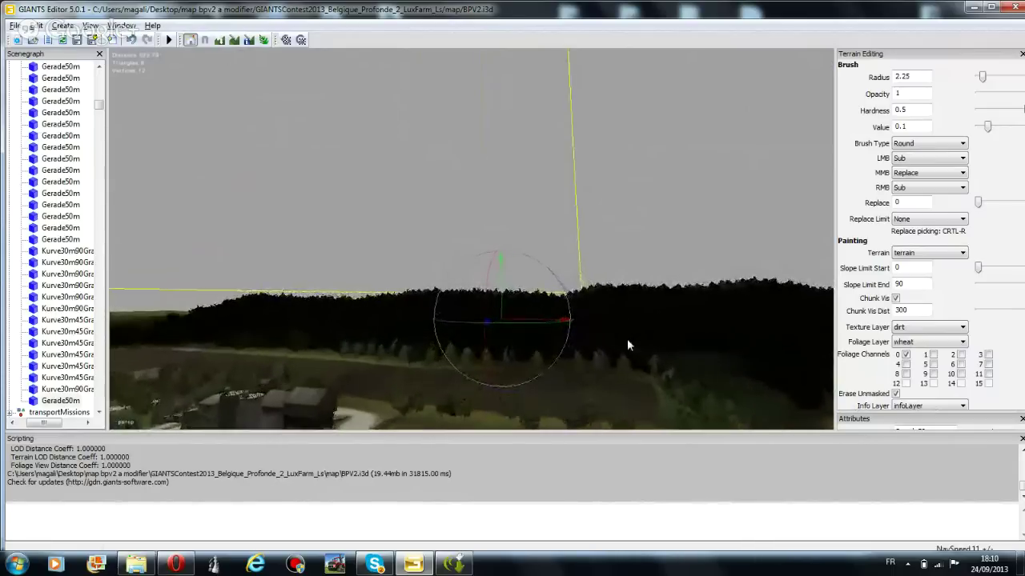
key("w")
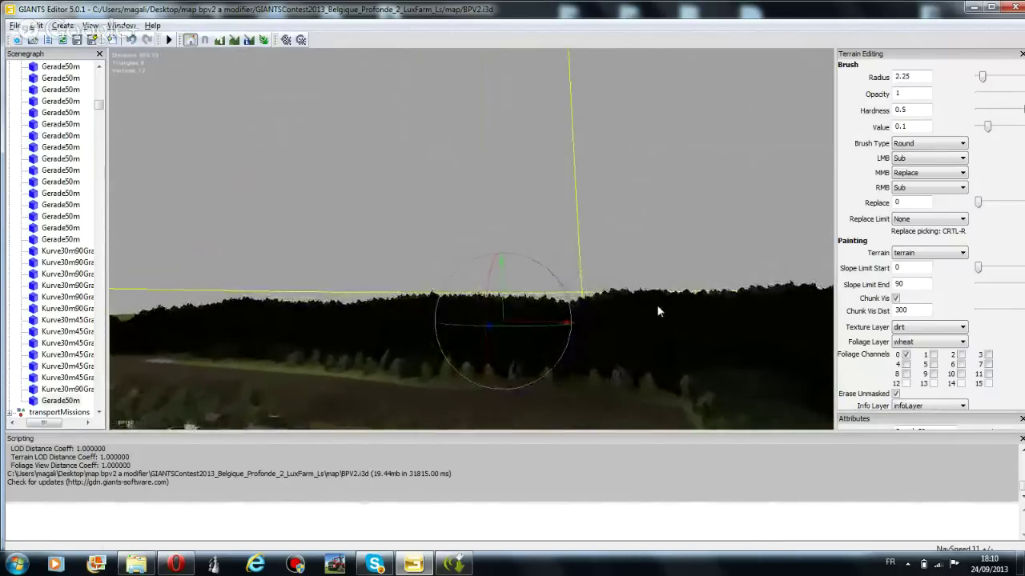
key("w")
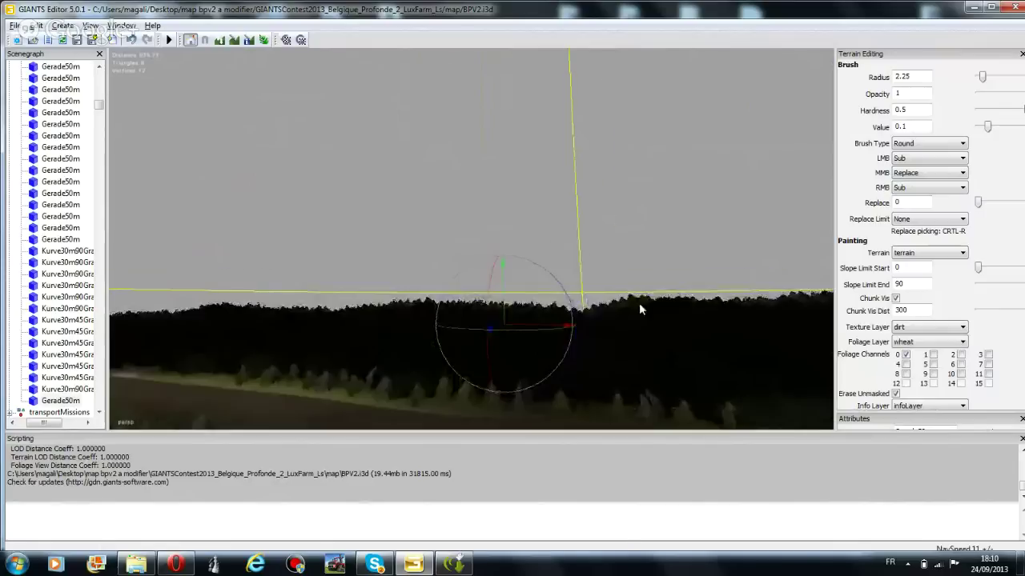
key("w")
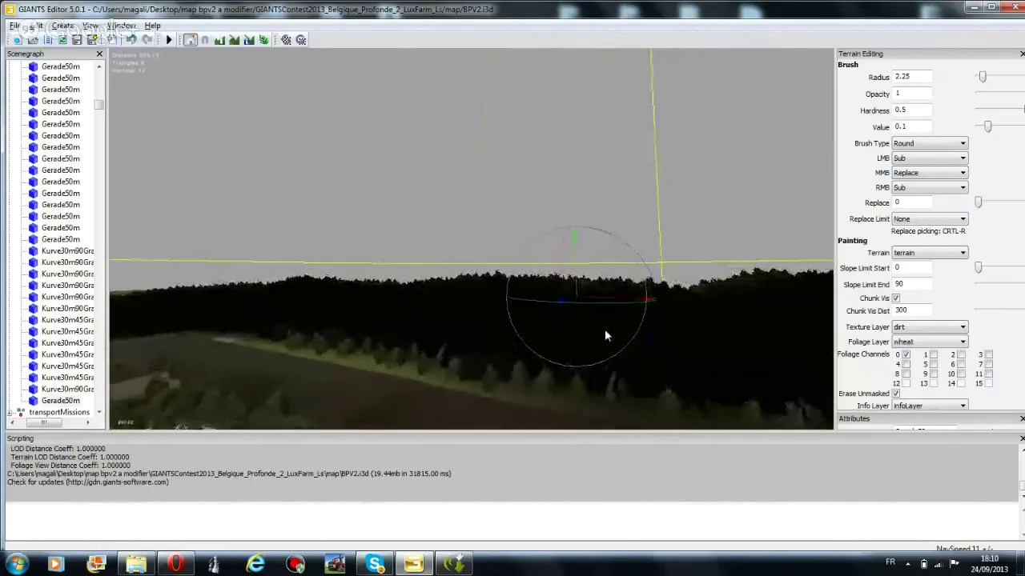
key("w")
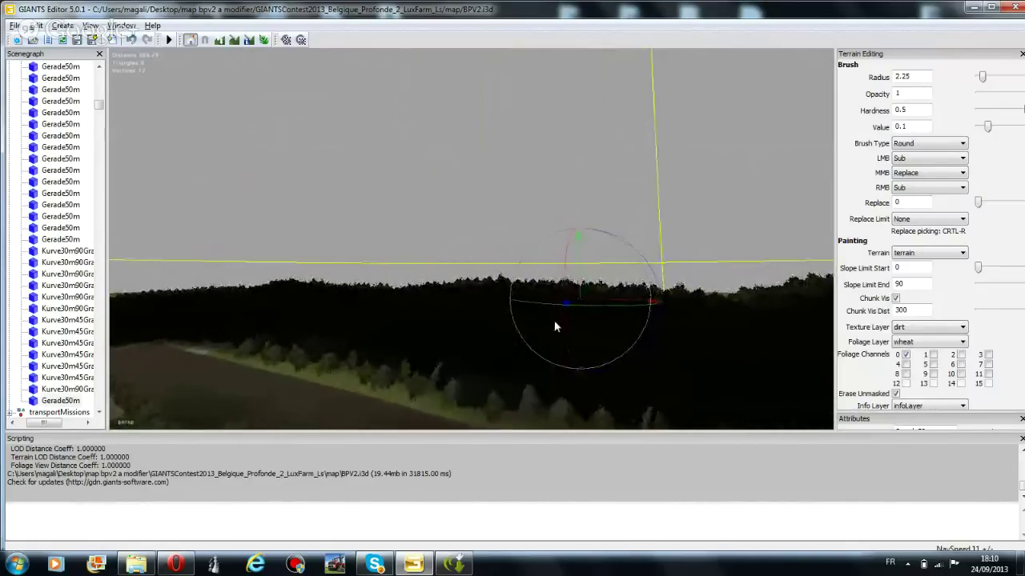
key("w")
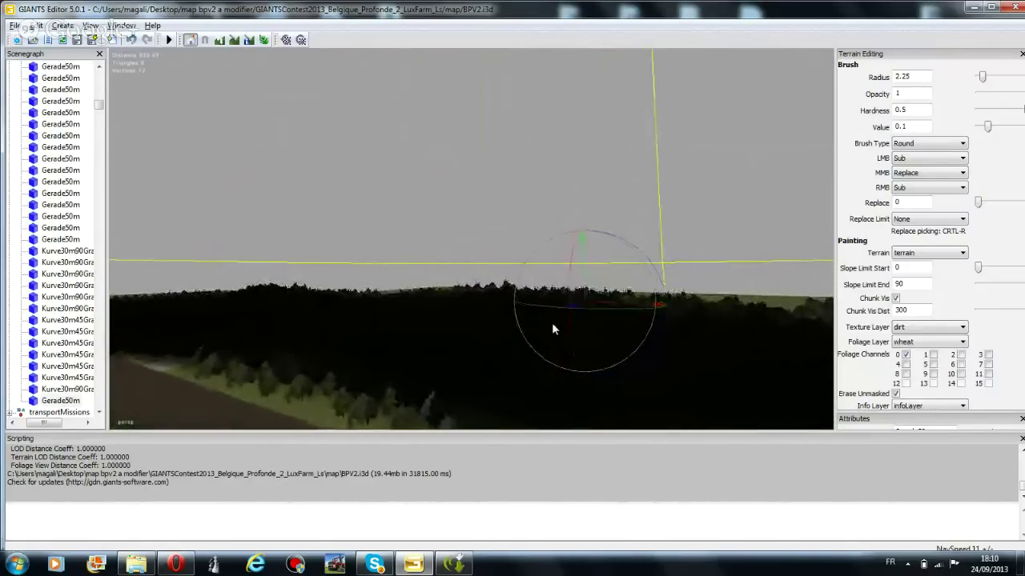
key("w")
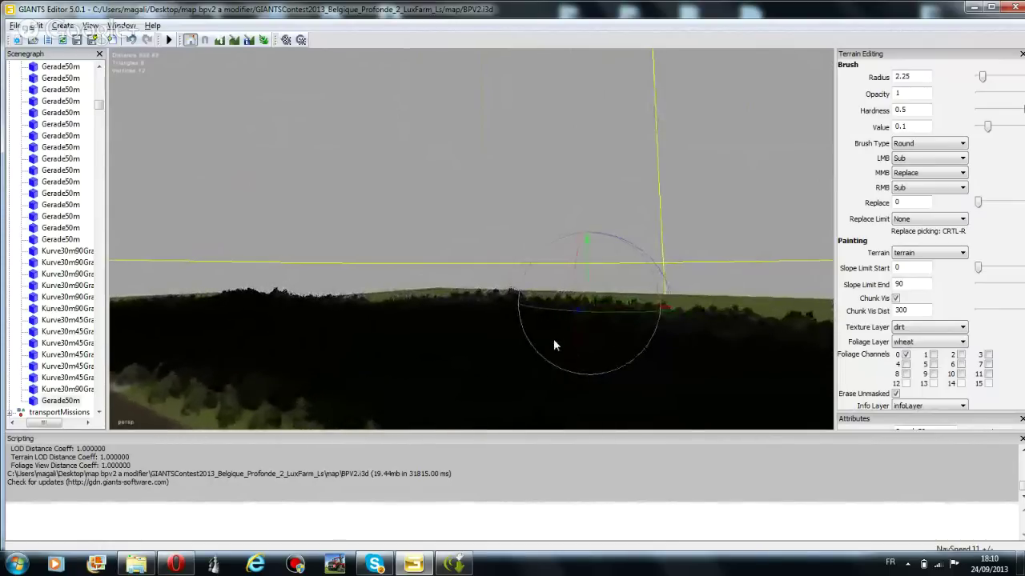
key("w")
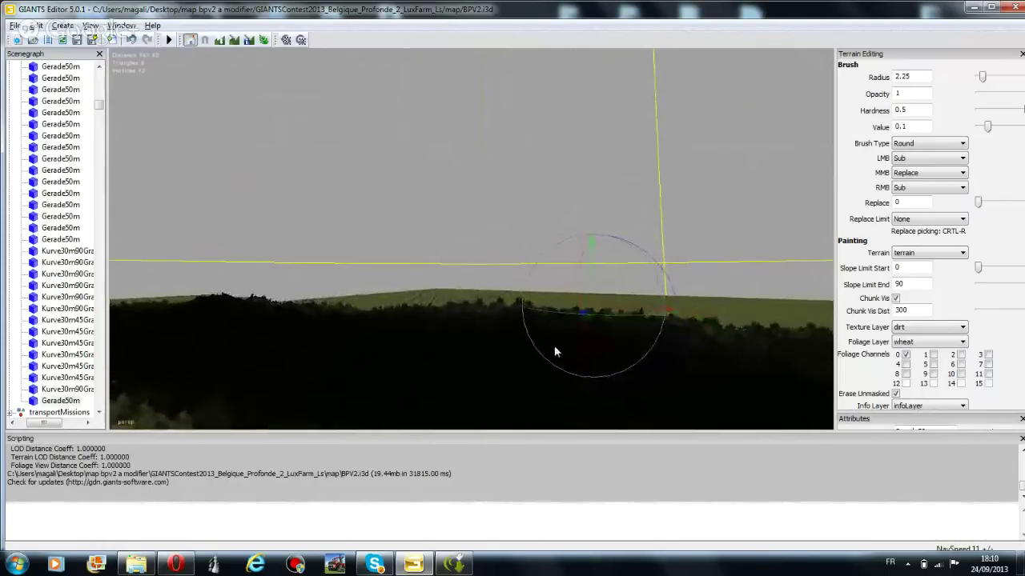
key("w")
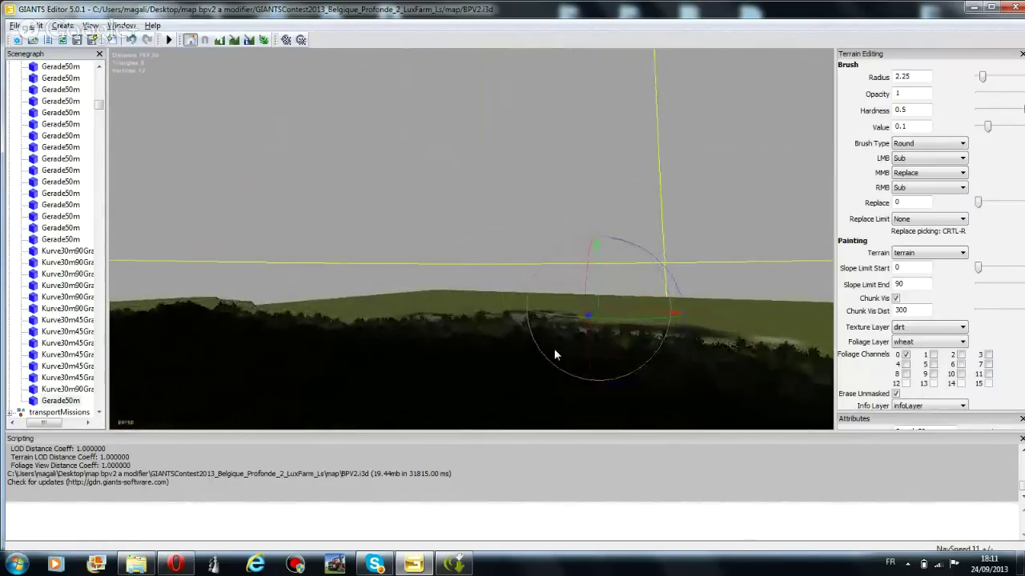
key("w")
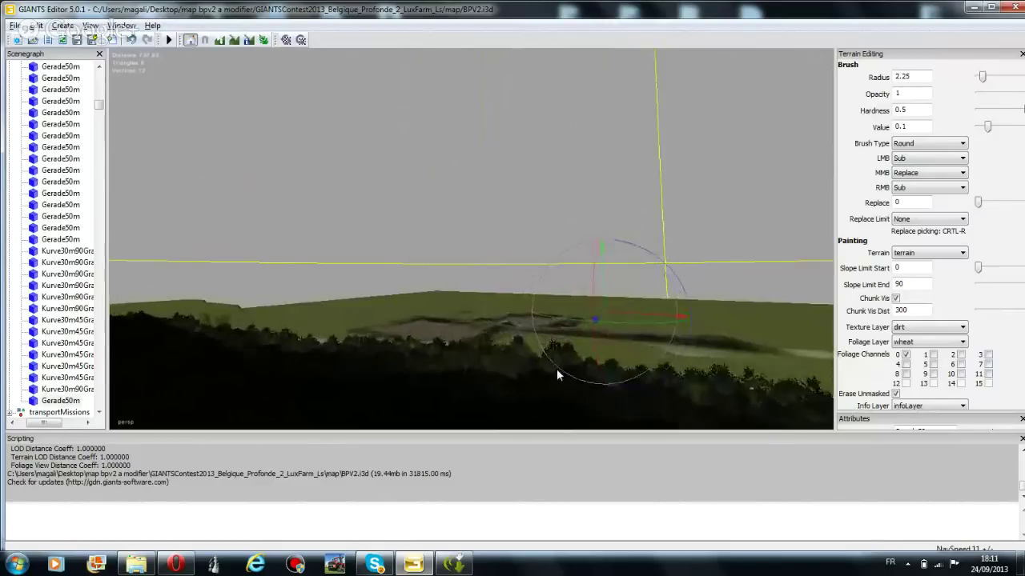
key("w")
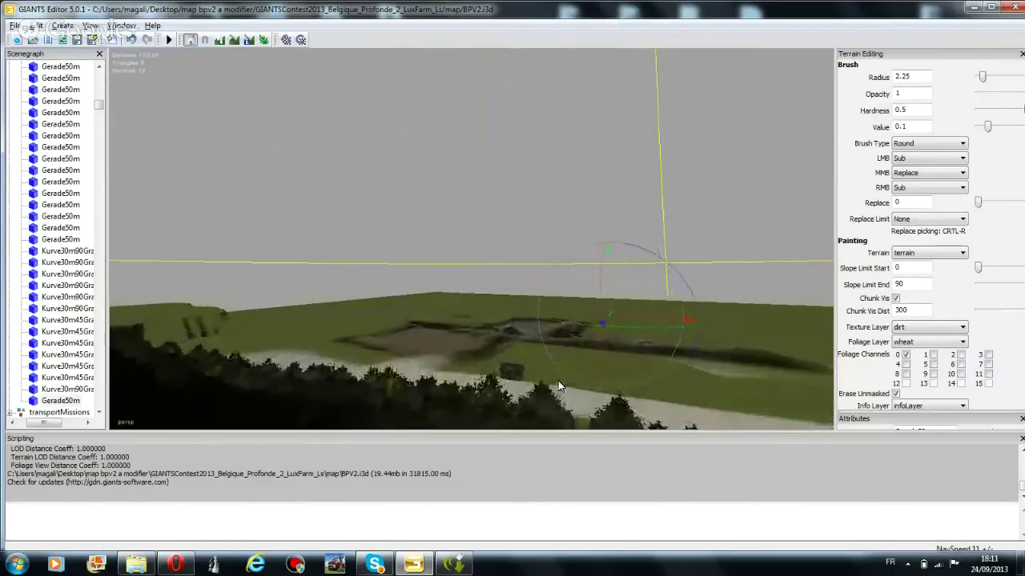
key("w")
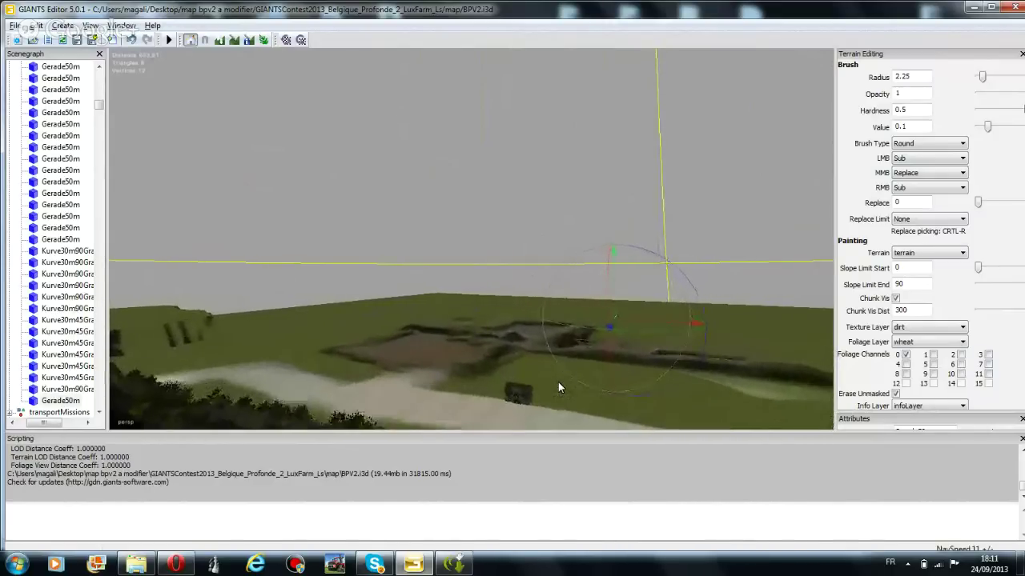
Turn and tilt the view down over the bare earthwork, dark mound and shed
right_click_drag(558, 382, 523, 265)
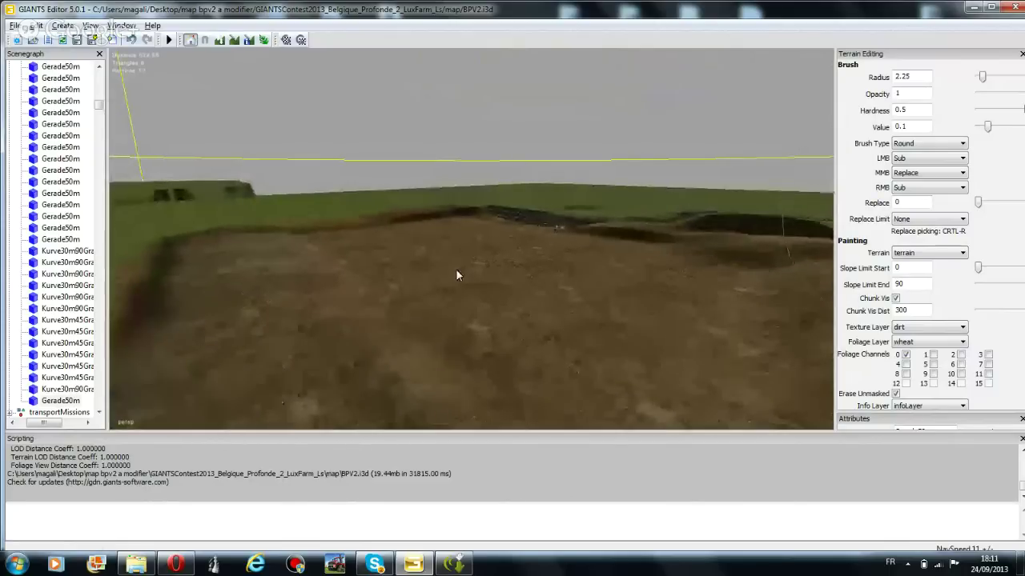
right_click_drag(457, 276, 256, 316)
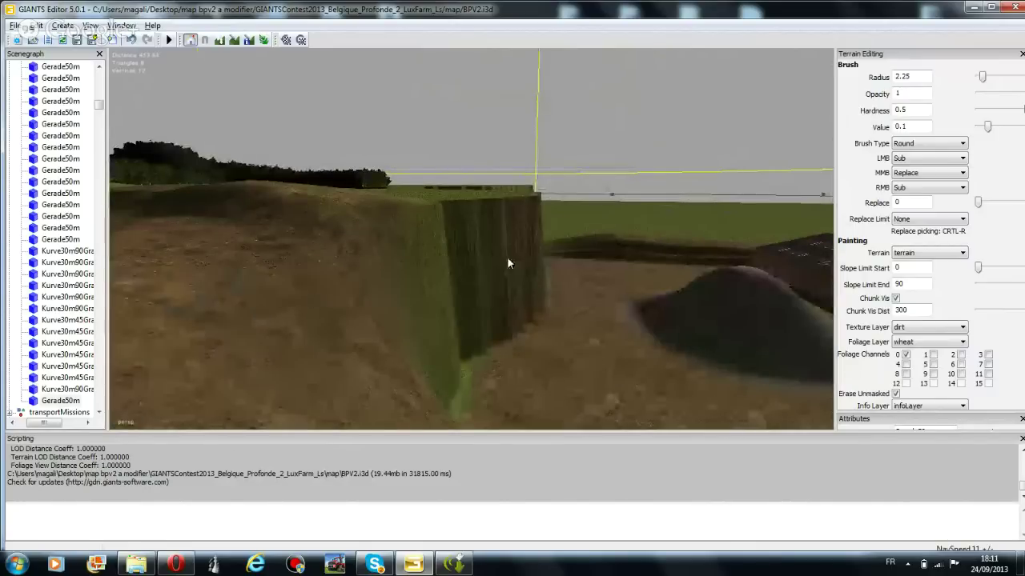
right_click_drag(462, 264, 577, 319)
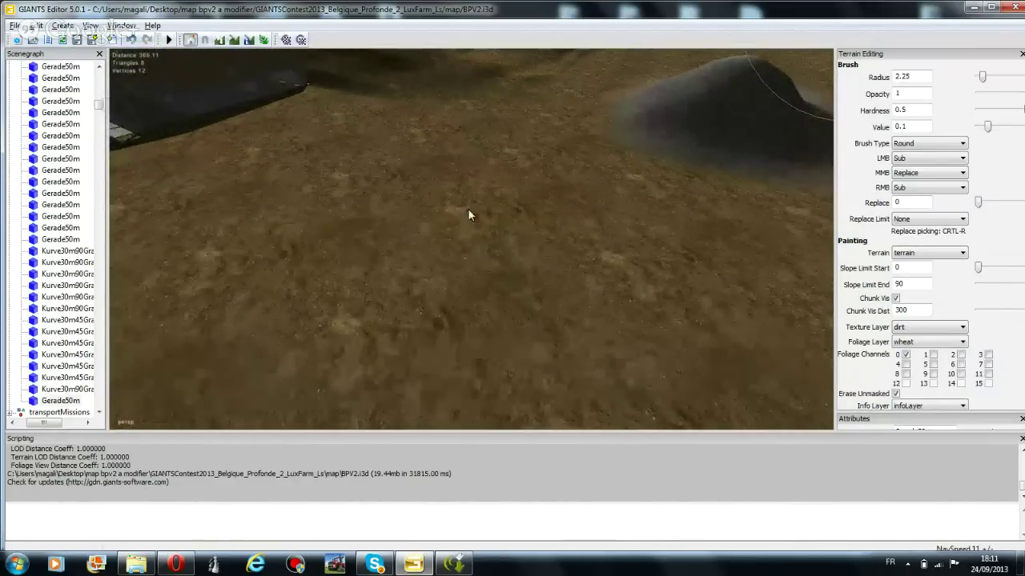
Switch to terrain painting on the terrain with grass as the texture layer
left_click(250, 44)
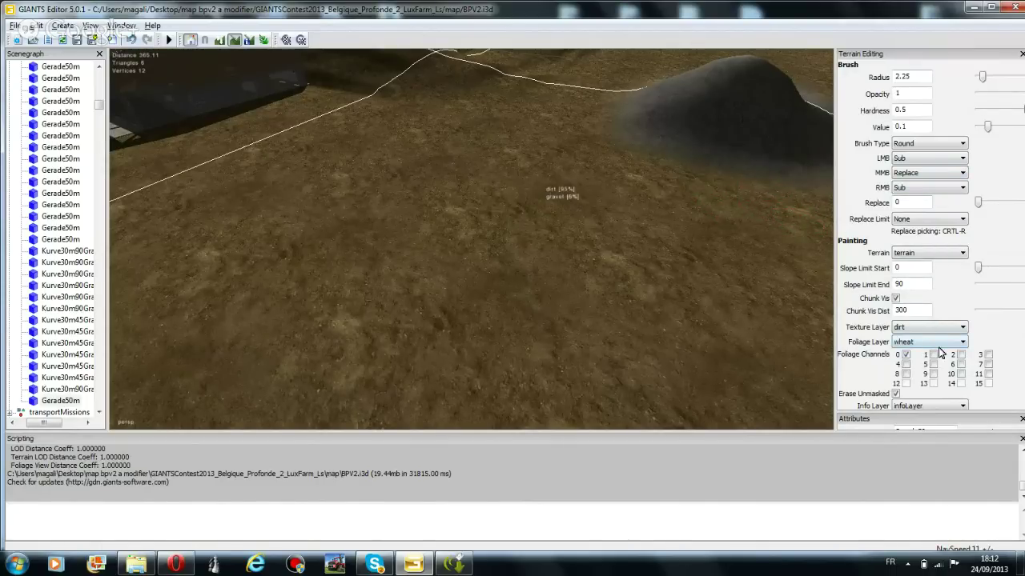
left_click(897, 252)
left_click(910, 331)
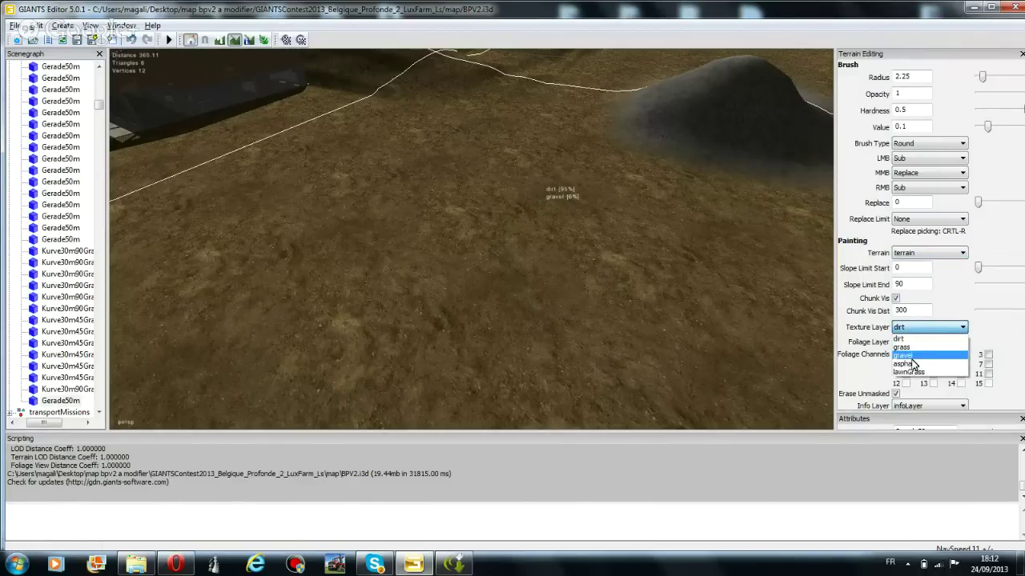
left_click(905, 348)
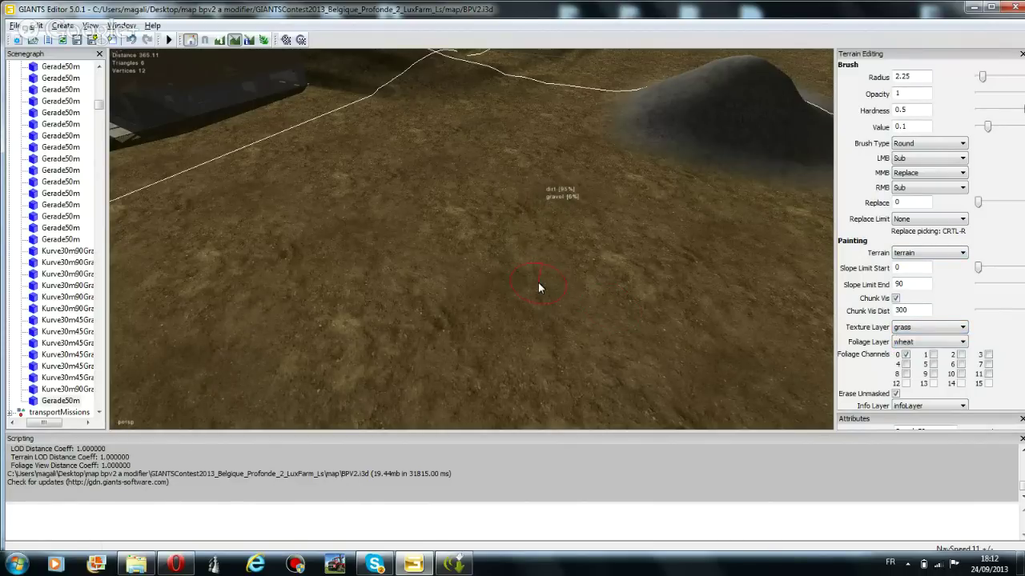
Set the brush to Add, paint a test grass patch, then switch the layer back to dirt
left_click(943, 159)
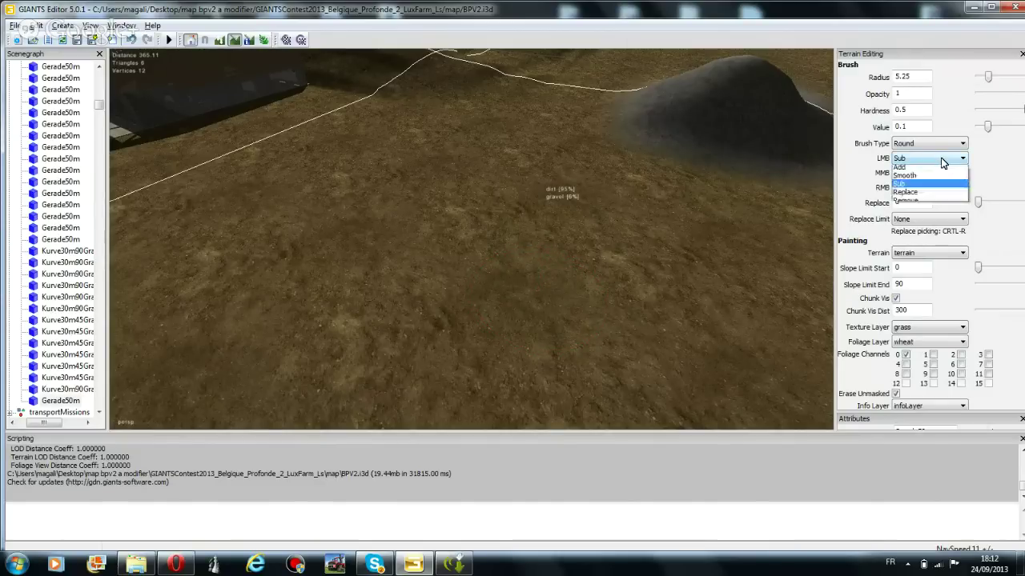
left_click(912, 169)
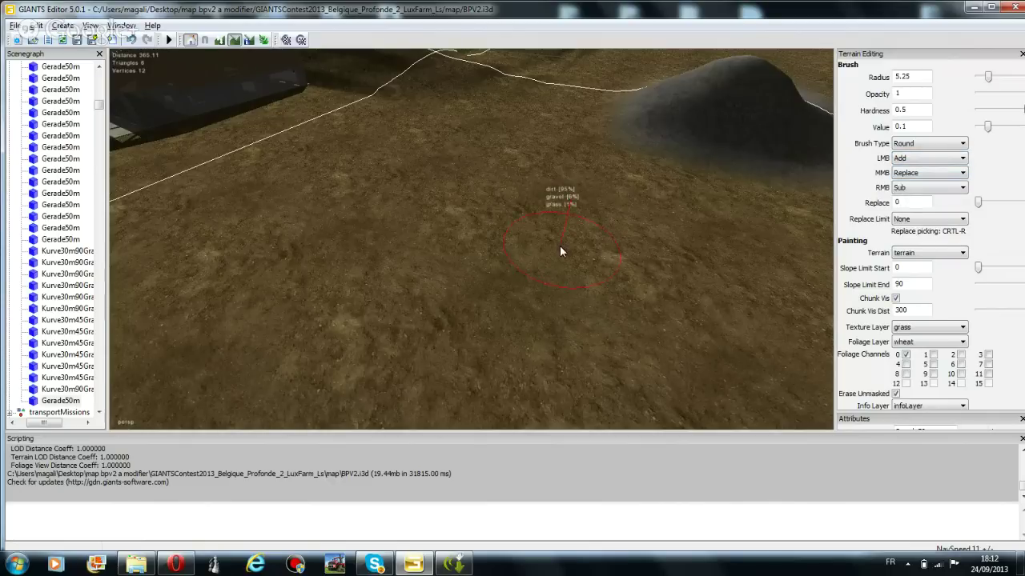
left_click_drag(560, 246, 537, 283)
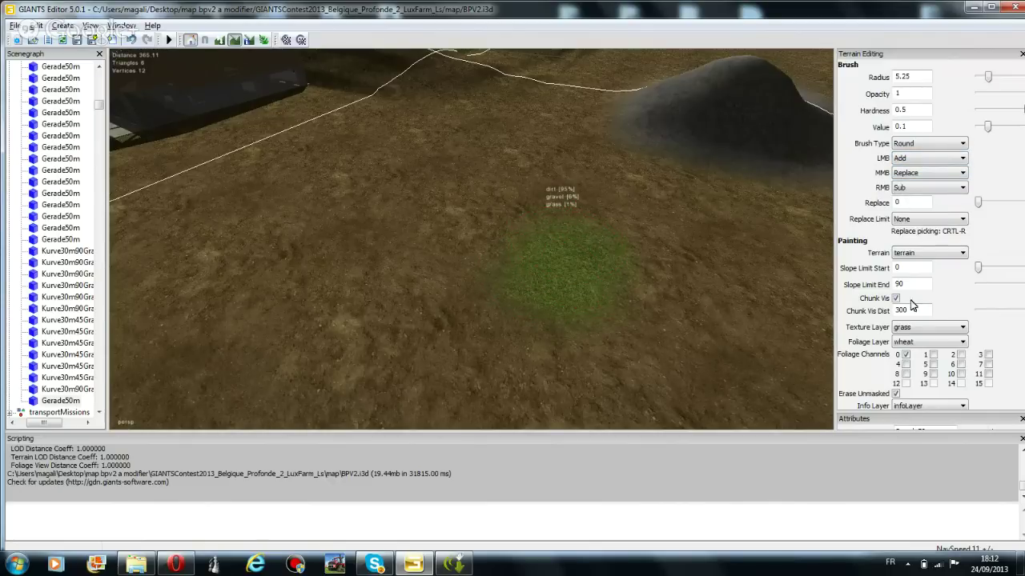
left_click(937, 329)
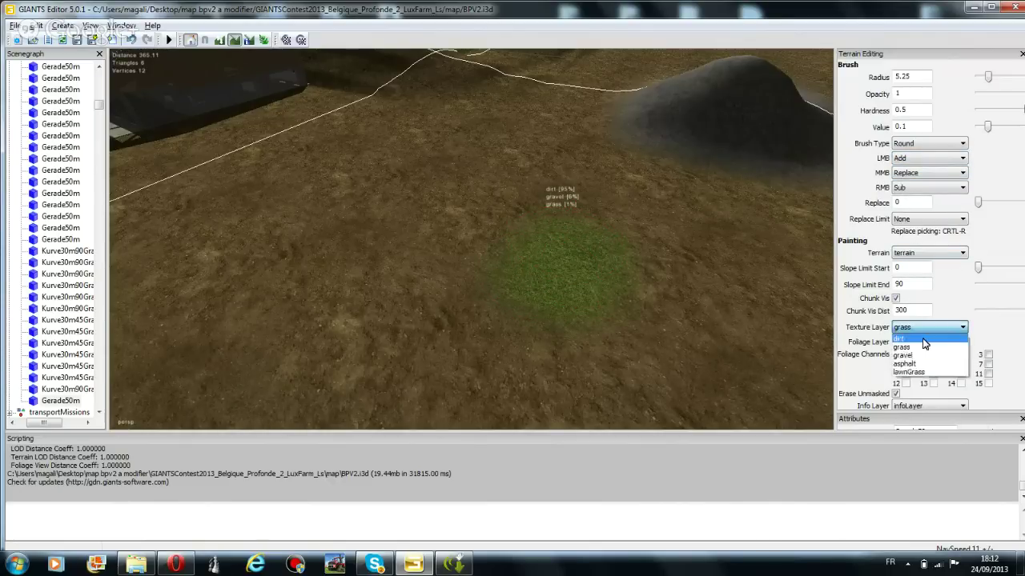
left_click(905, 343)
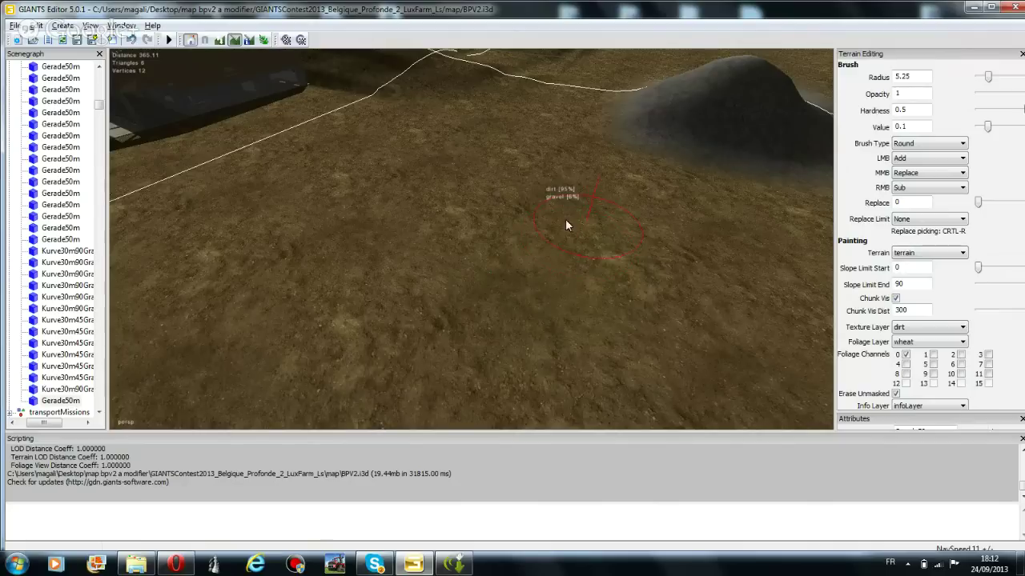
Paint a test gravel patch on the dirt and a light asphalt patch beside it
left_click(925, 332)
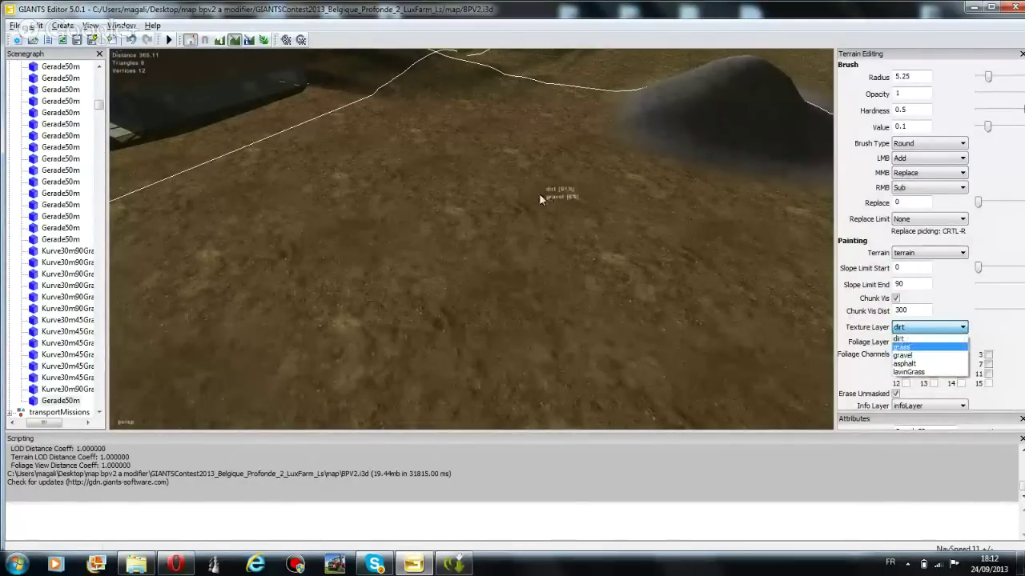
left_click(903, 356)
mouse_move(513, 239)
left_mouse_down()
mouse_move(601, 343)
mouse_move(530, 315)
mouse_move(622, 315)
left_mouse_up()
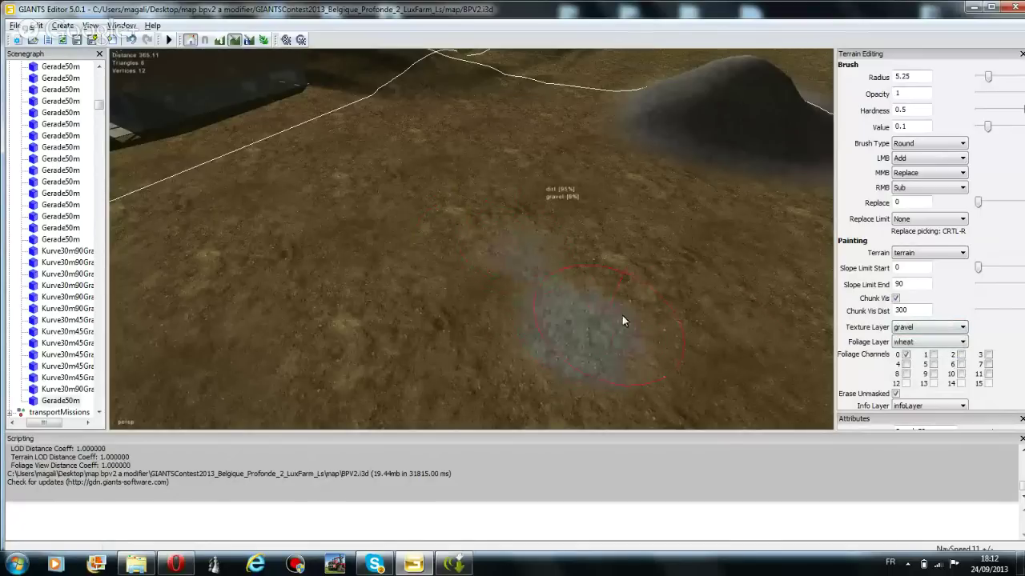
left_click(945, 327)
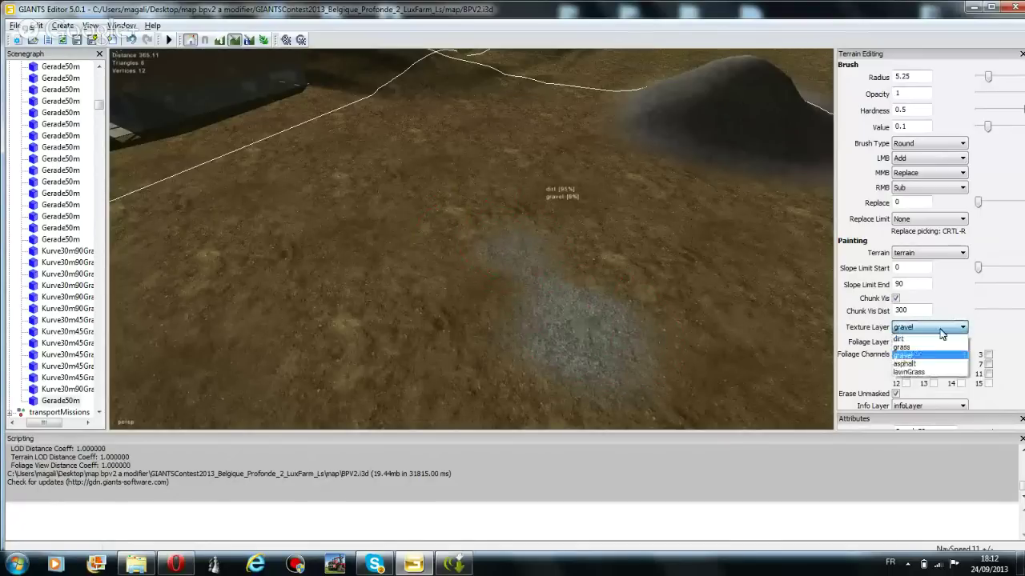
left_click(912, 369)
mouse_move(411, 328)
left_mouse_down()
mouse_move(336, 303)
mouse_move(329, 327)
mouse_move(393, 331)
mouse_move(374, 307)
mouse_move(306, 335)
mouse_move(319, 322)
mouse_move(386, 332)
mouse_move(316, 318)
mouse_move(362, 304)
mouse_move(344, 334)
mouse_move(376, 320)
left_mouse_up()
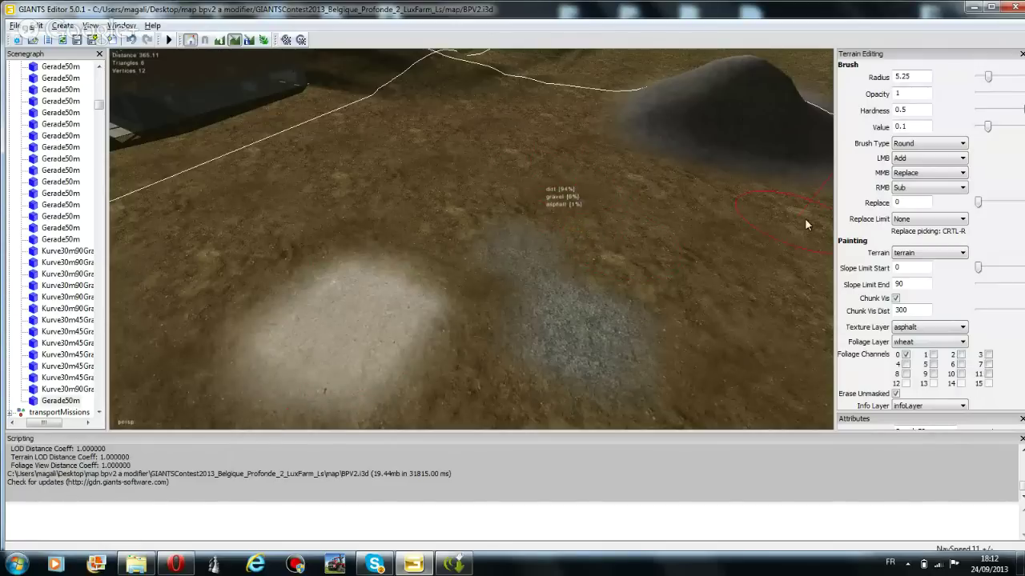
Paint a small and a larger lawnGrass patch above and below the asphalt
left_click(942, 328)
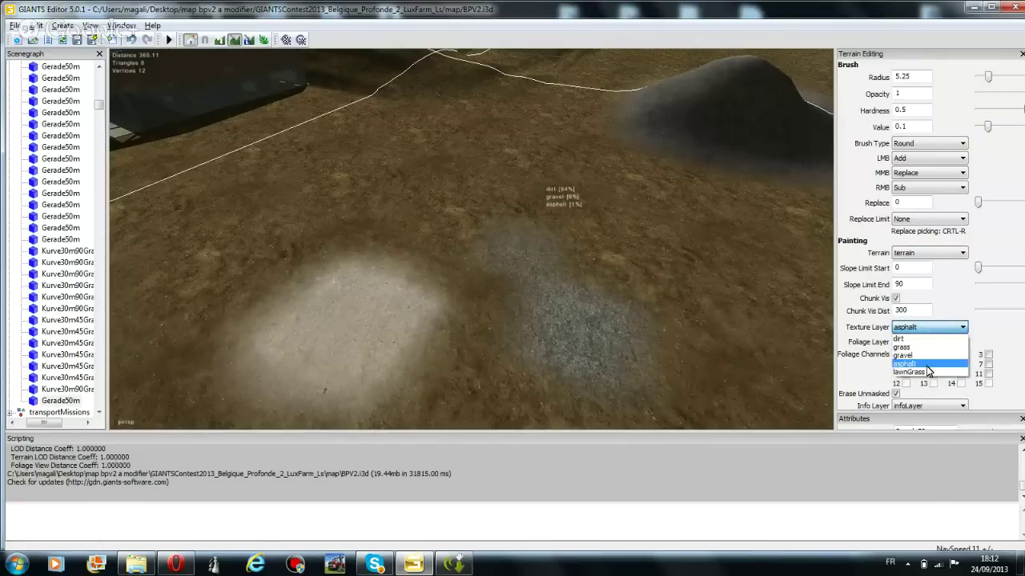
left_click(927, 372)
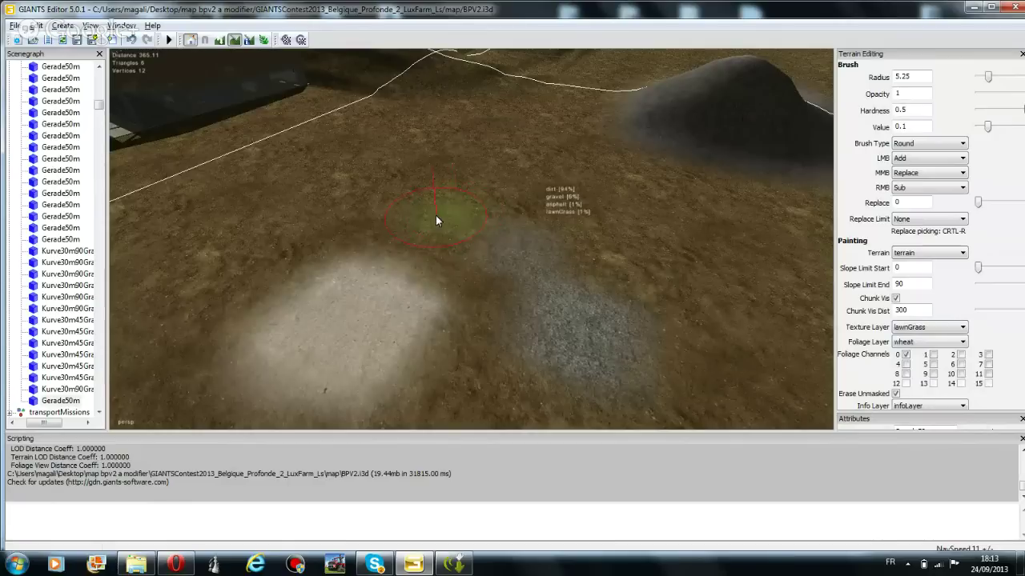
left_click(430, 186)
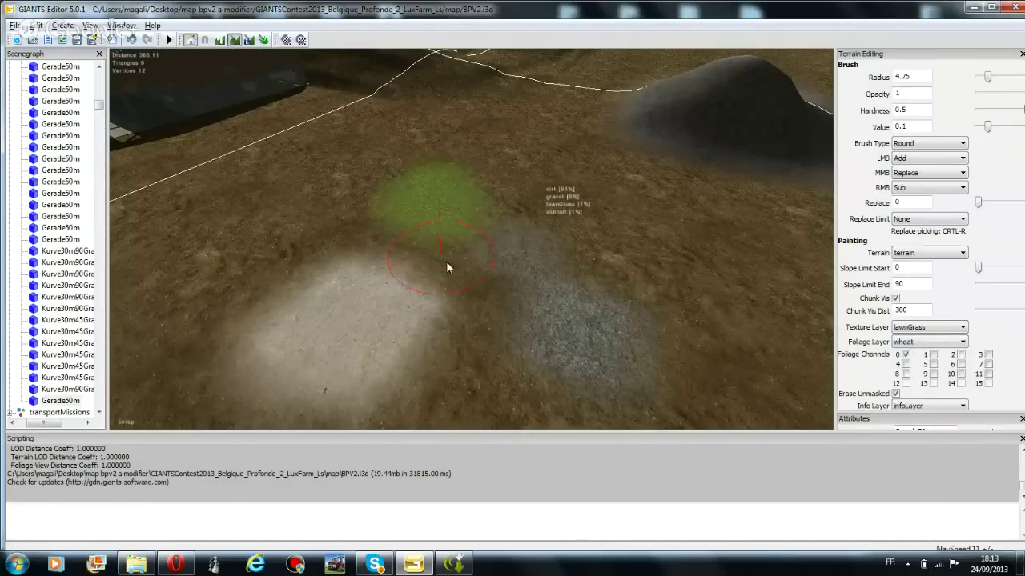
scroll(457, 312, "up", 3, "shift")
mouse_move(462, 350)
left_mouse_down()
mouse_move(488, 323)
mouse_move(469, 325)
mouse_move(508, 352)
mouse_move(429, 348)
mouse_move(478, 321)
mouse_move(377, 314)
mouse_move(352, 349)
mouse_move(365, 302)
mouse_move(316, 347)
mouse_move(321, 318)
left_mouse_up()
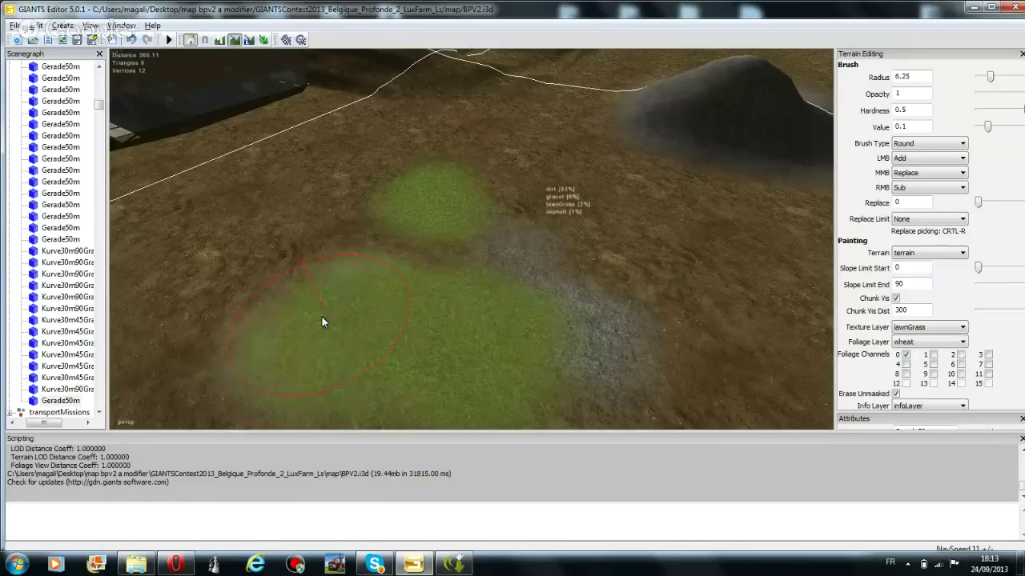
Switch back to dirt and cover the grass and gravel patches with an 11.75-radius brush
left_click(918, 331)
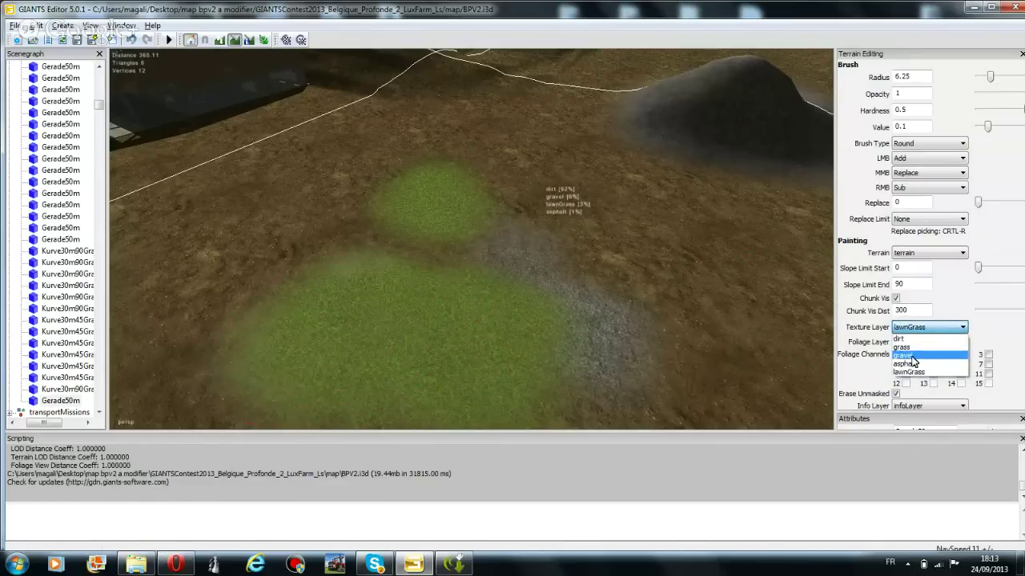
left_click(906, 356)
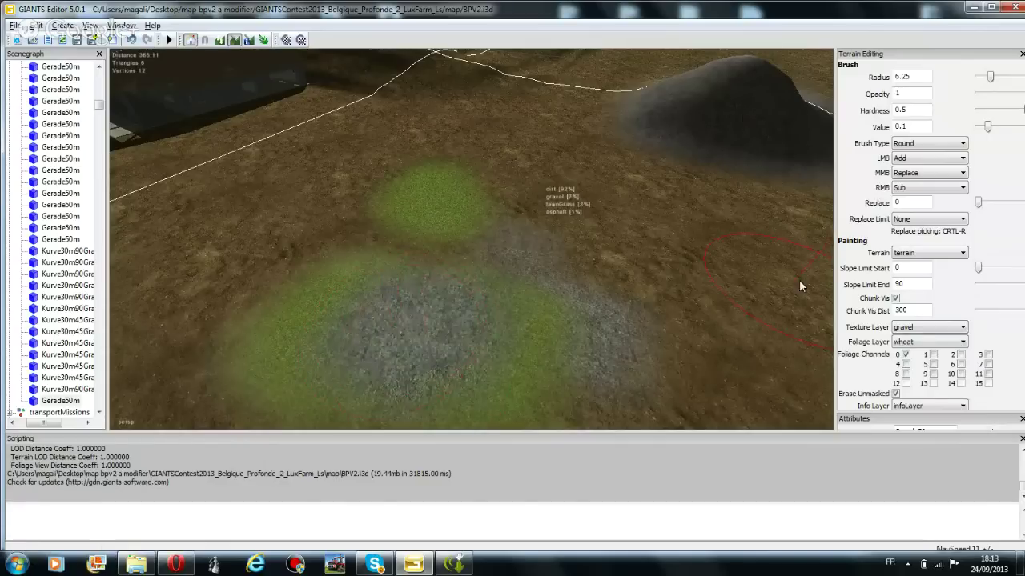
left_click(921, 326)
left_click(906, 334)
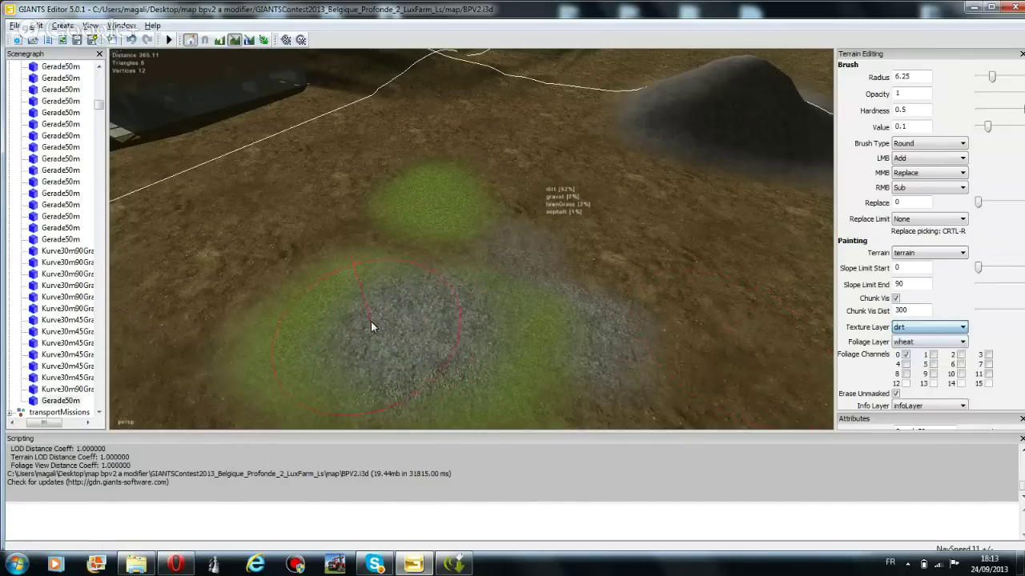
scroll(371, 326, "up", 4, "ctrl")
mouse_move(365, 331)
left_mouse_down()
mouse_move(415, 336)
mouse_move(525, 289)
mouse_move(449, 280)
left_mouse_up()
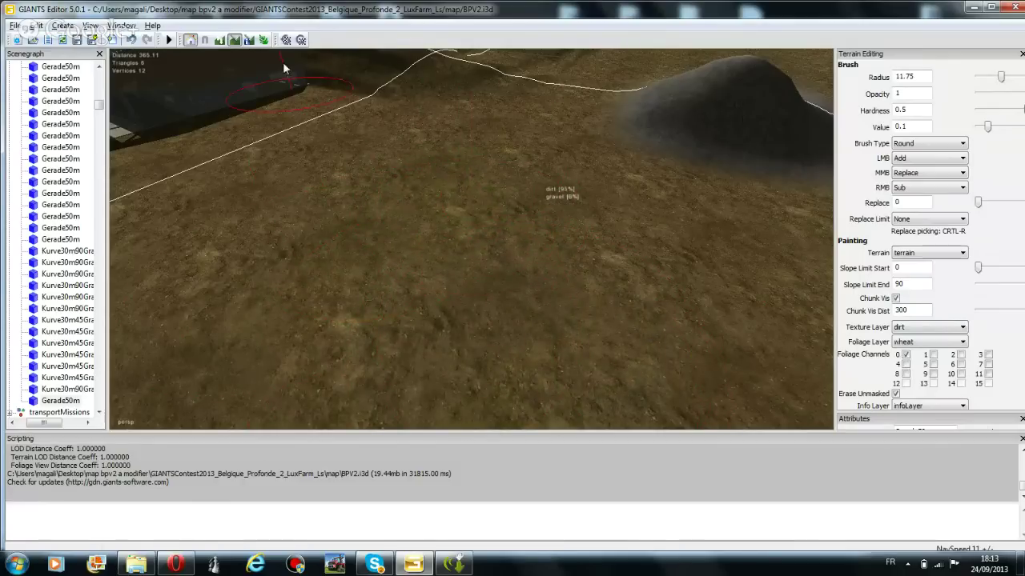
Fly the camera forward over the terrain toward the hedge area
right_click_drag(270, 133, 435, 96)
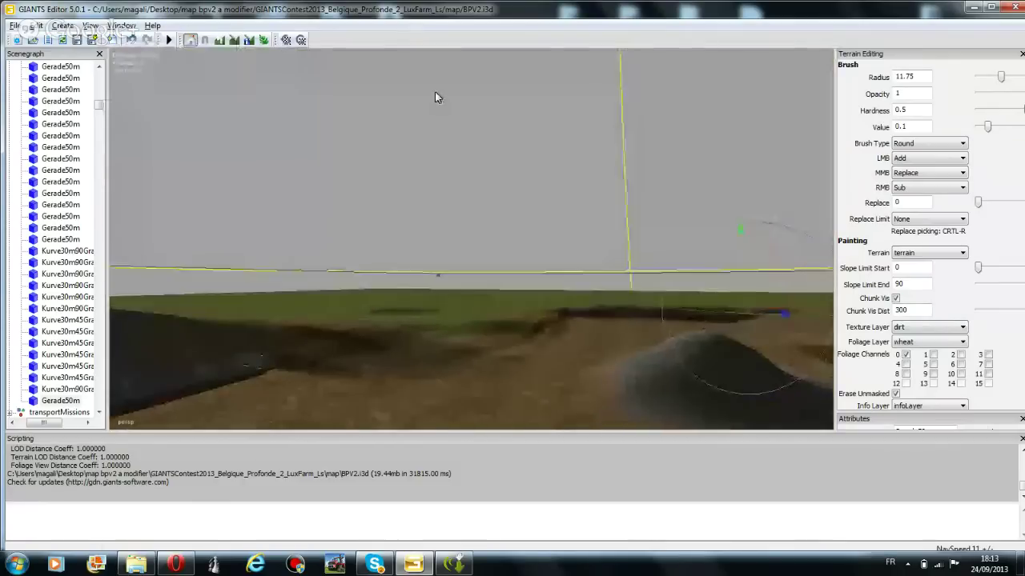
right_click_drag(445, 206, 483, 215)
key("w")
key("w")
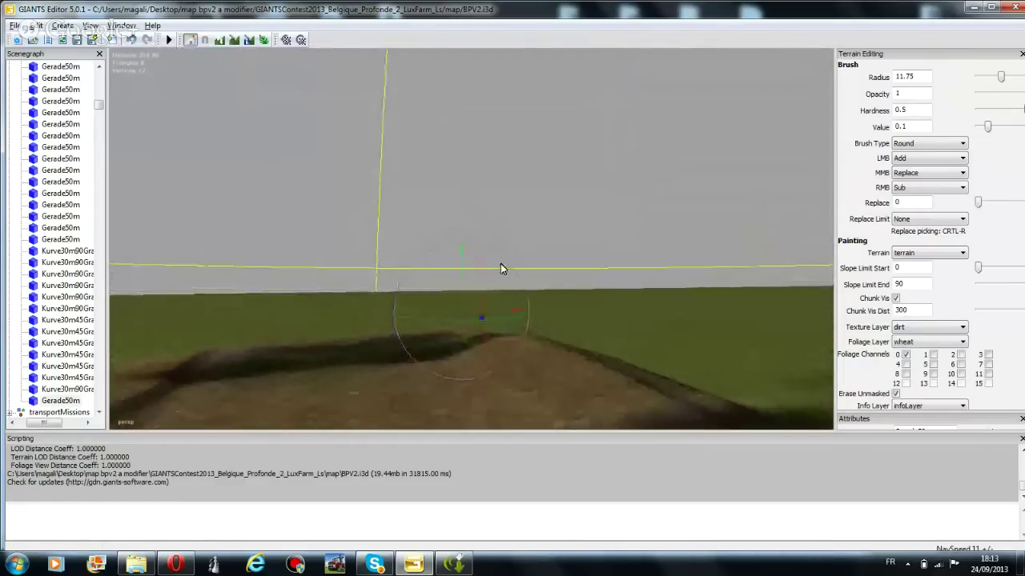
right_click_drag(495, 257, 463, 279)
key("w")
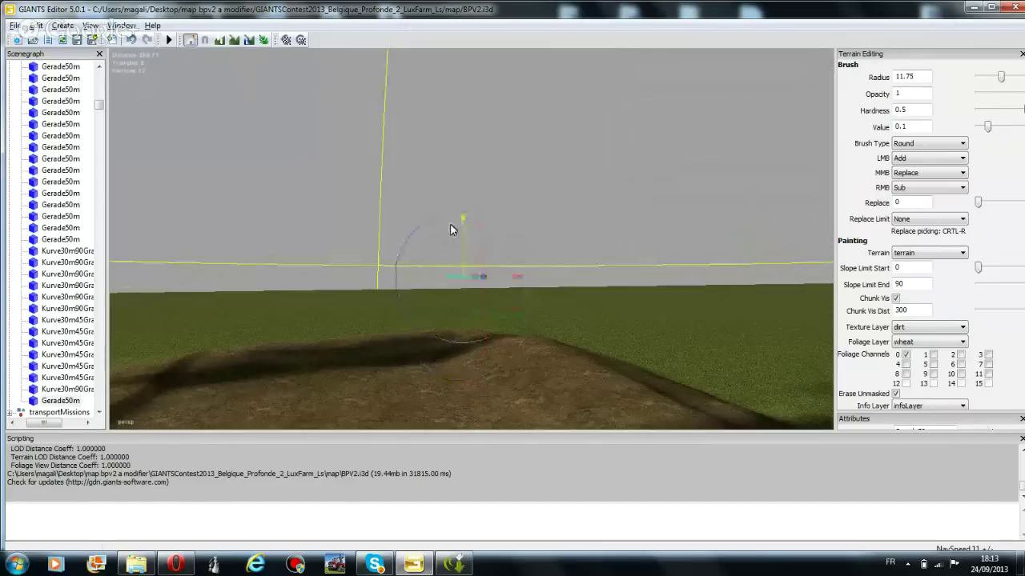
key("w")
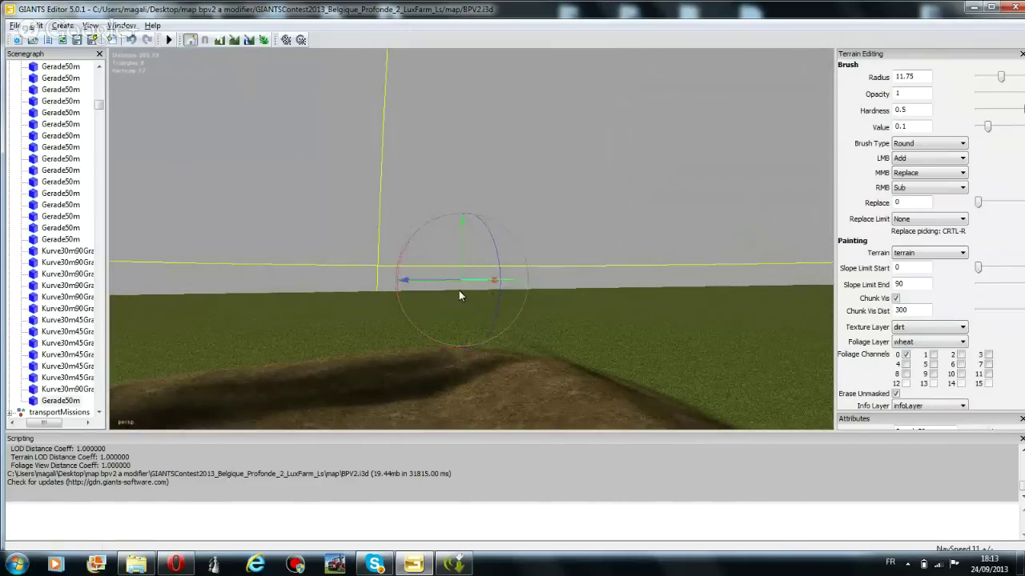
right_click_drag(462, 291, 443, 252)
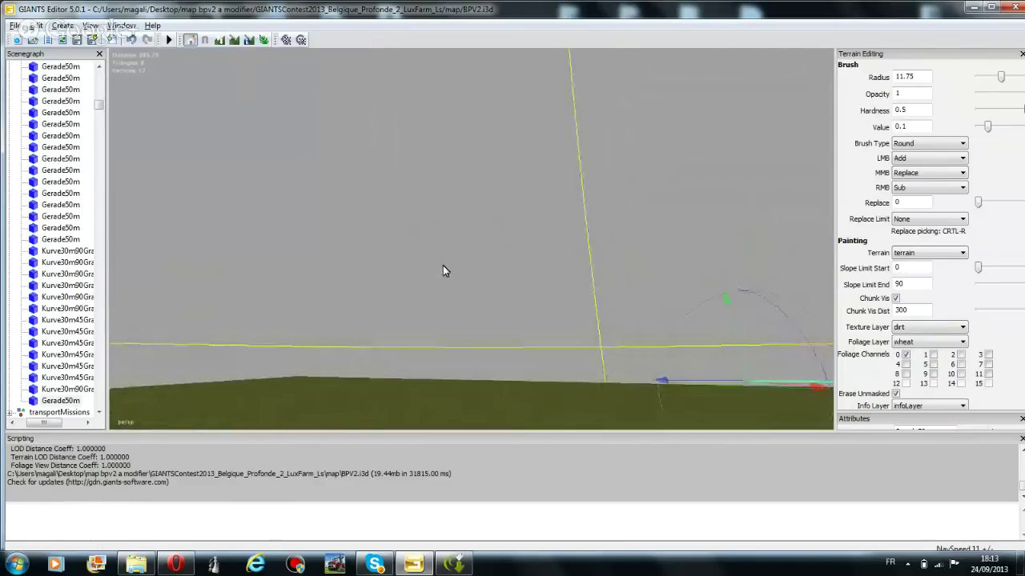
middle_click_drag(444, 275, 396, 261)
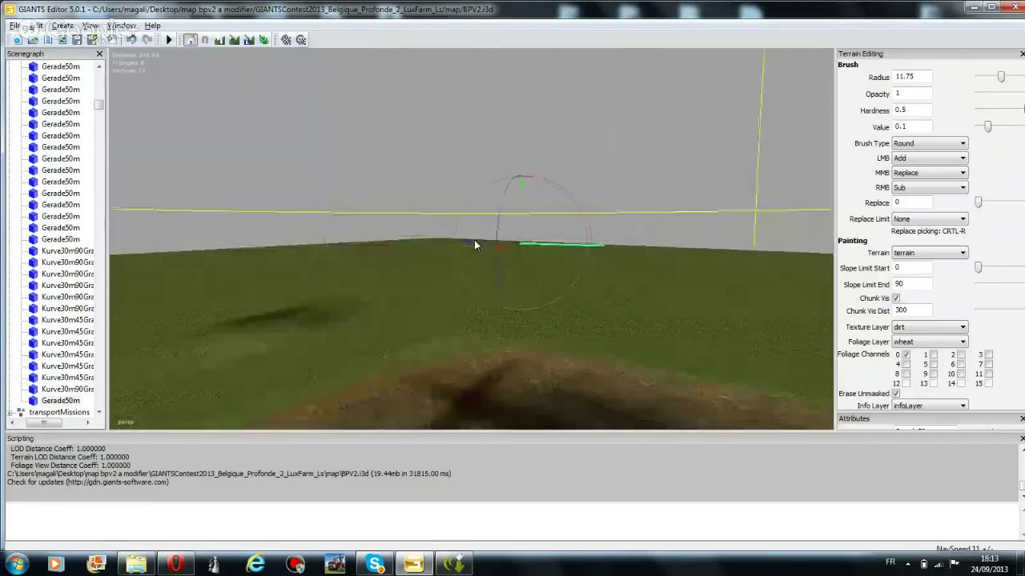
Swing the view past the farm building to the ridge and enable terrain sculpting with the LMB action list open
left_click_drag(474, 241, 252, 241)
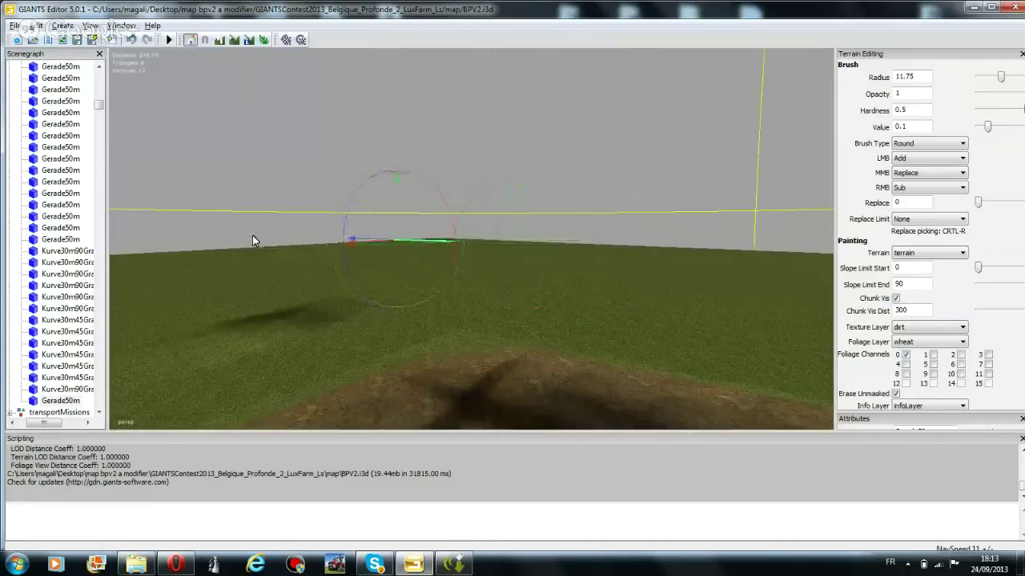
middle_click_drag(513, 270, 1018, 253)
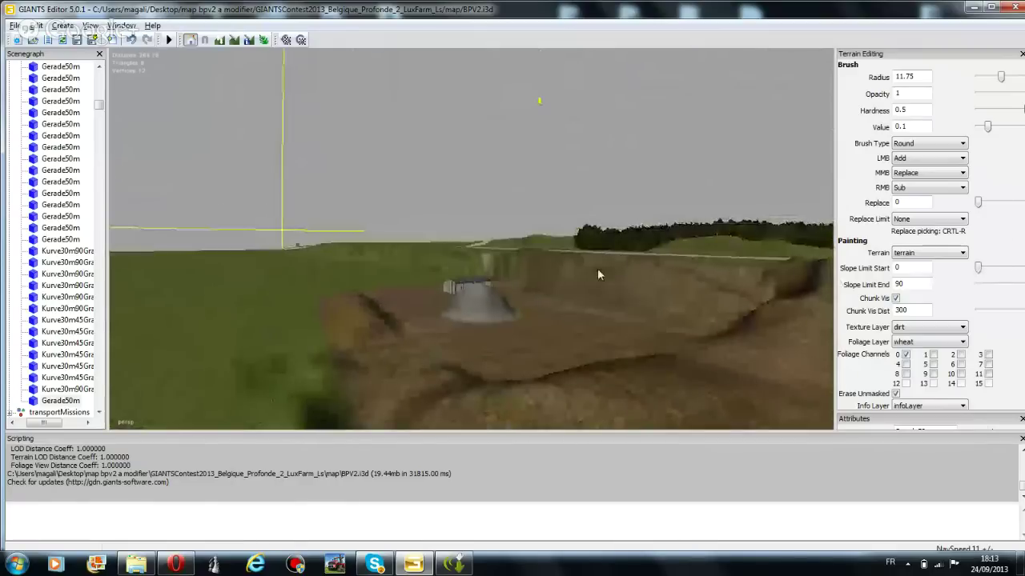
middle_click_drag(597, 268, 535, 281)
scroll(536, 281, "up", 5)
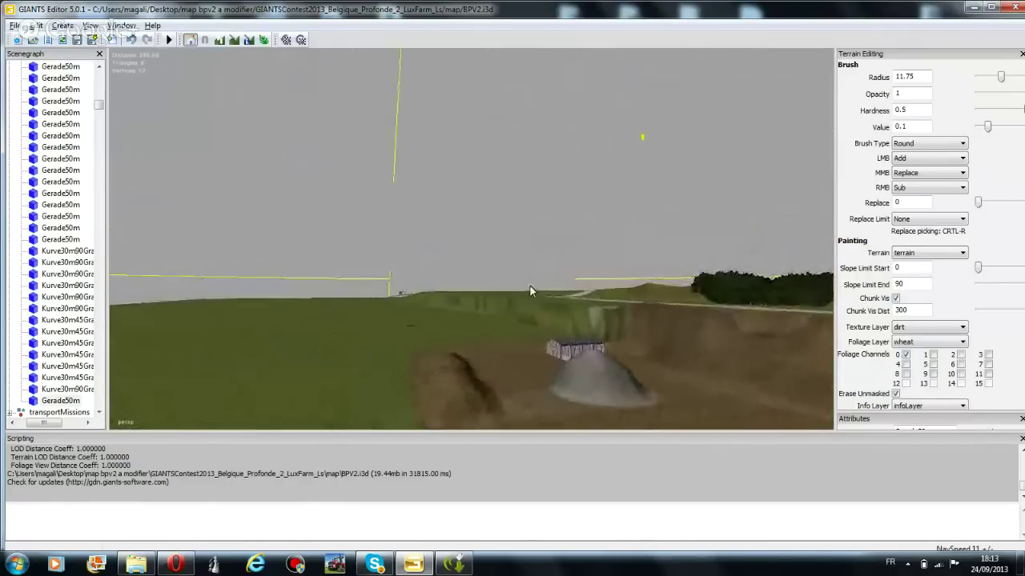
scroll(480, 295, "up", 5)
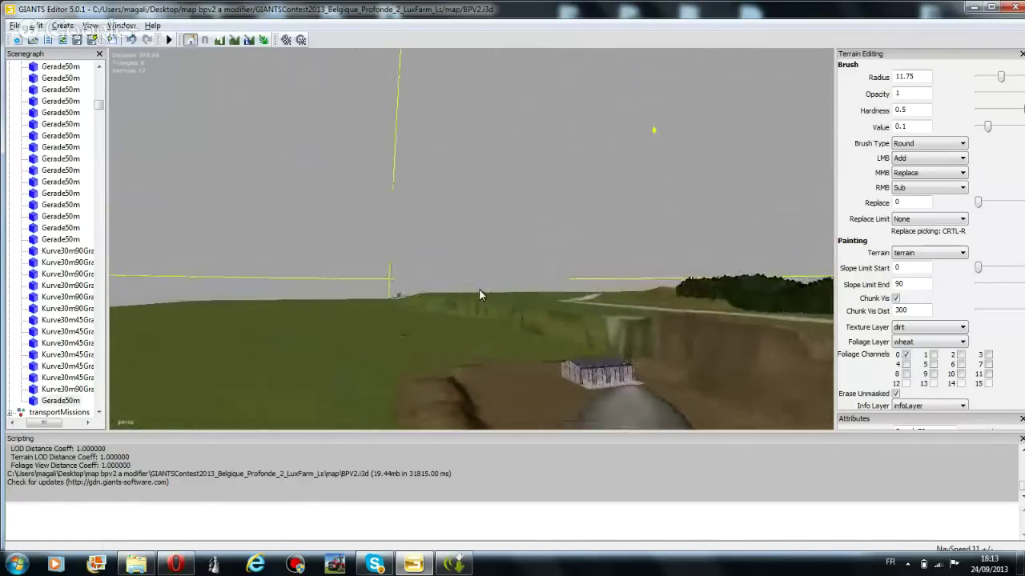
middle_click_drag(472, 289, 549, 241)
scroll(549, 243, "up", 1)
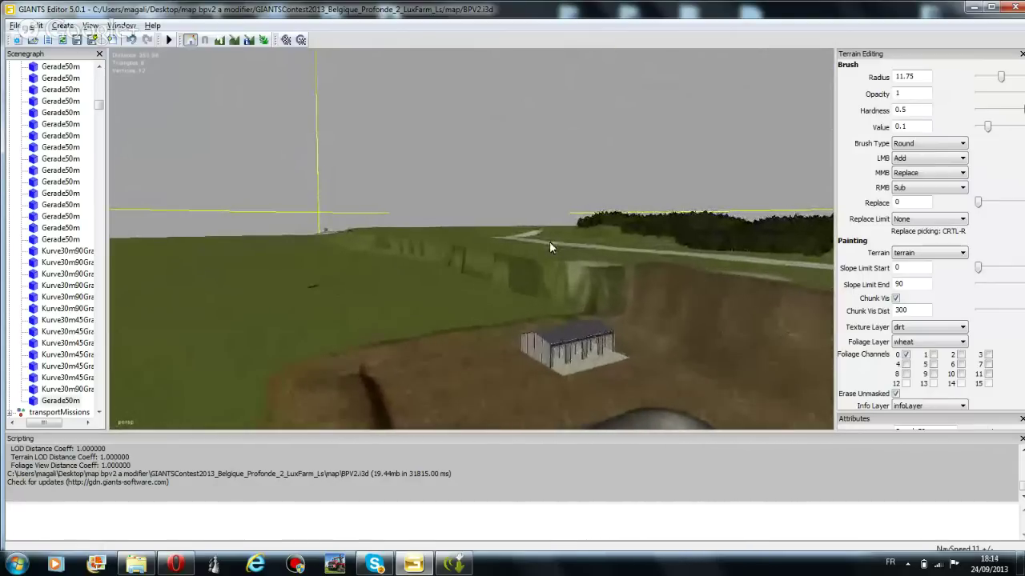
scroll(549, 241, "up", 2)
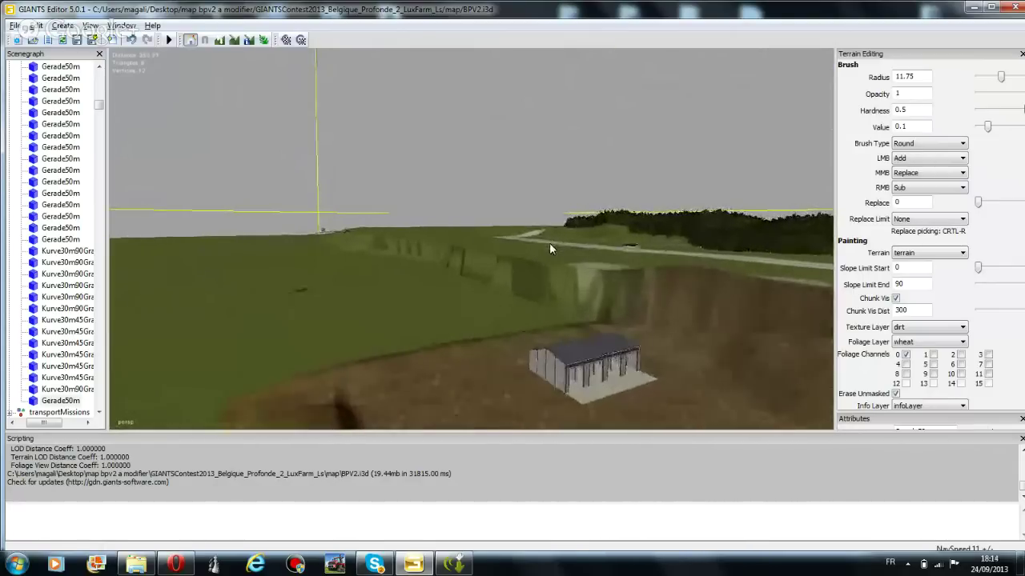
middle_click_drag(549, 243, 341, 142)
left_click(220, 40)
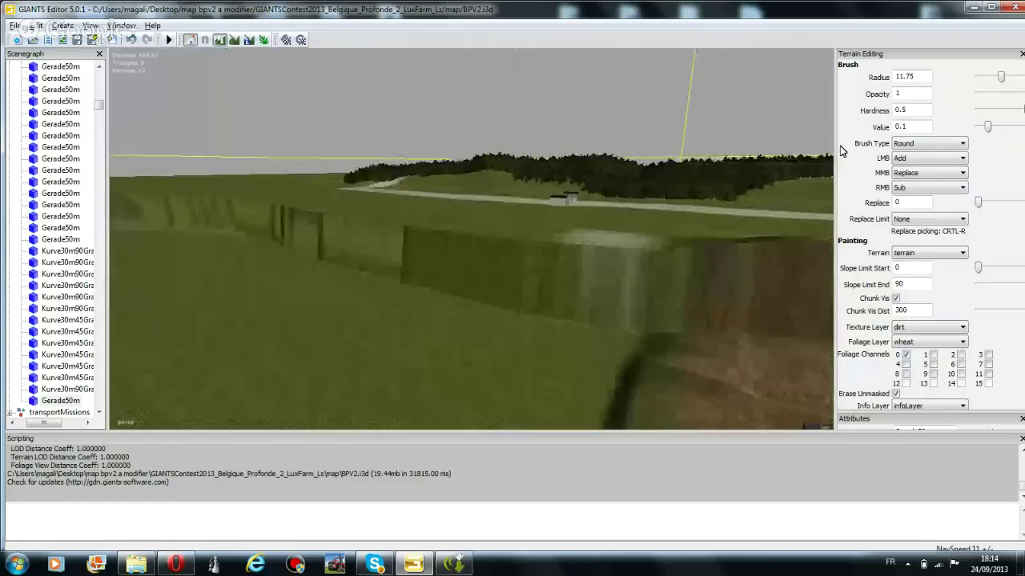
left_click(921, 159)
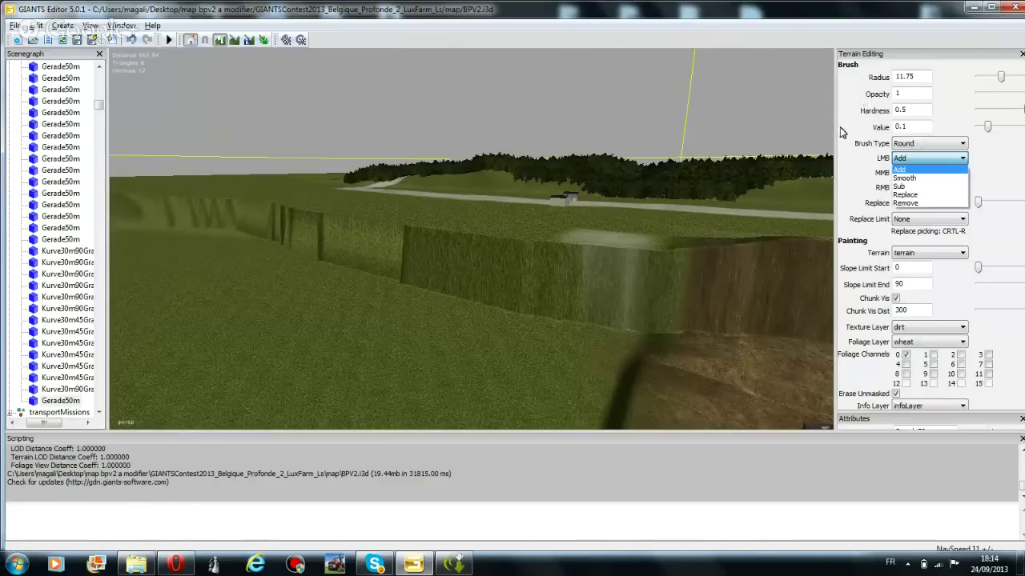
Keep the brush on Add and raise a mound of terrain across the hedge
left_click(903, 171)
scroll(449, 304, "up", 6)
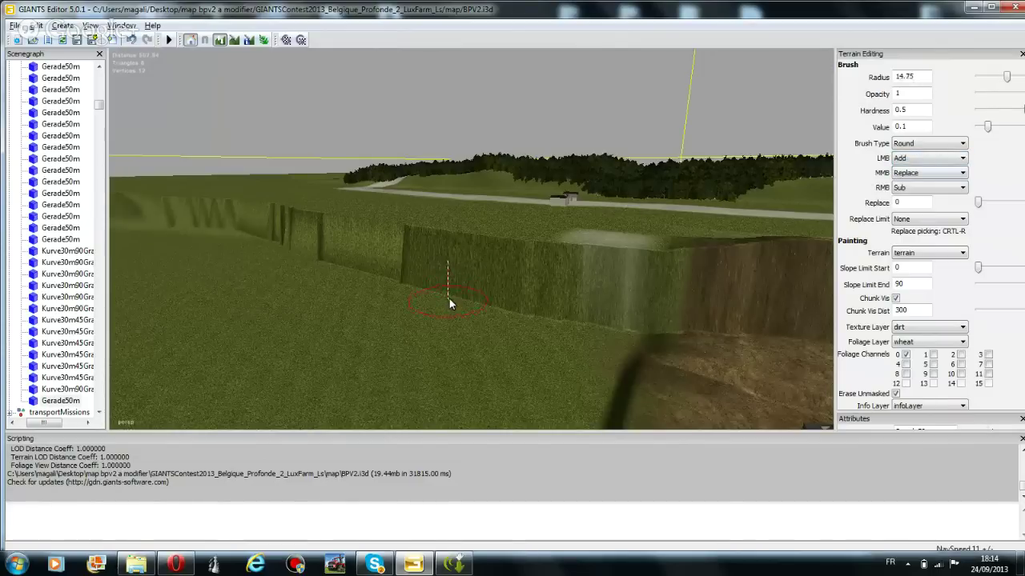
right_click_drag(449, 304, 273, 97)
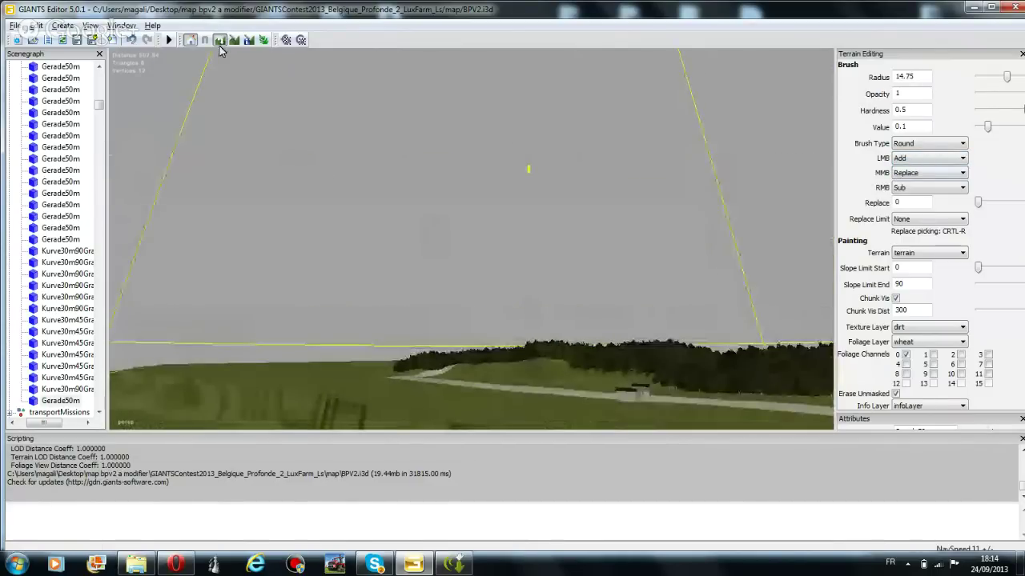
key("w")
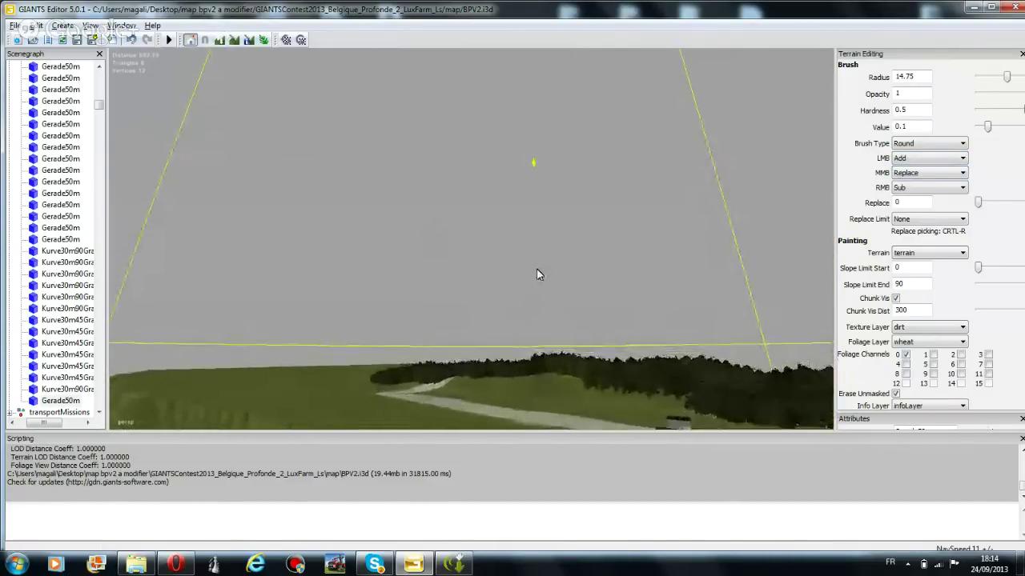
key("w")
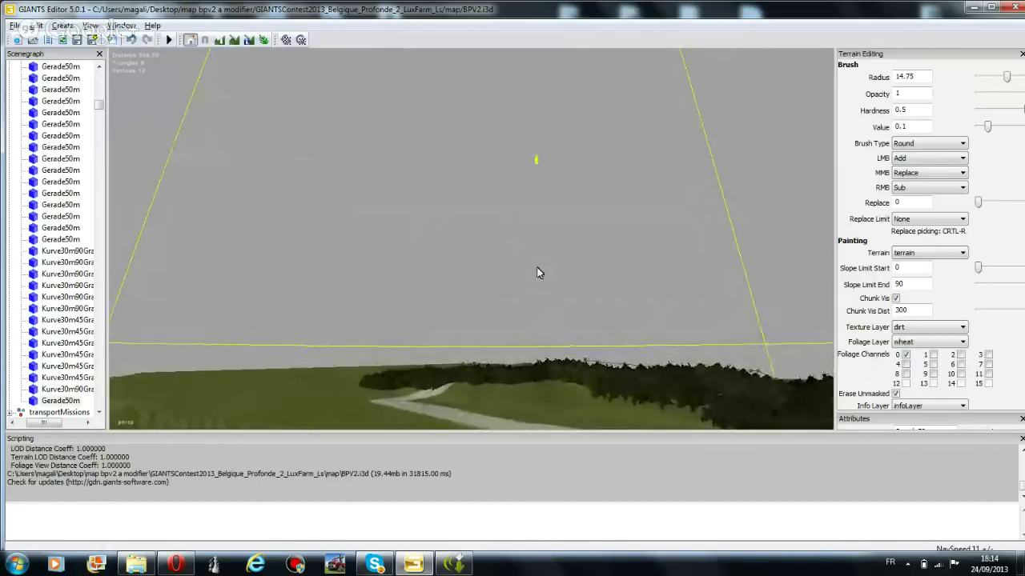
right_click_drag(536, 273, 542, 389)
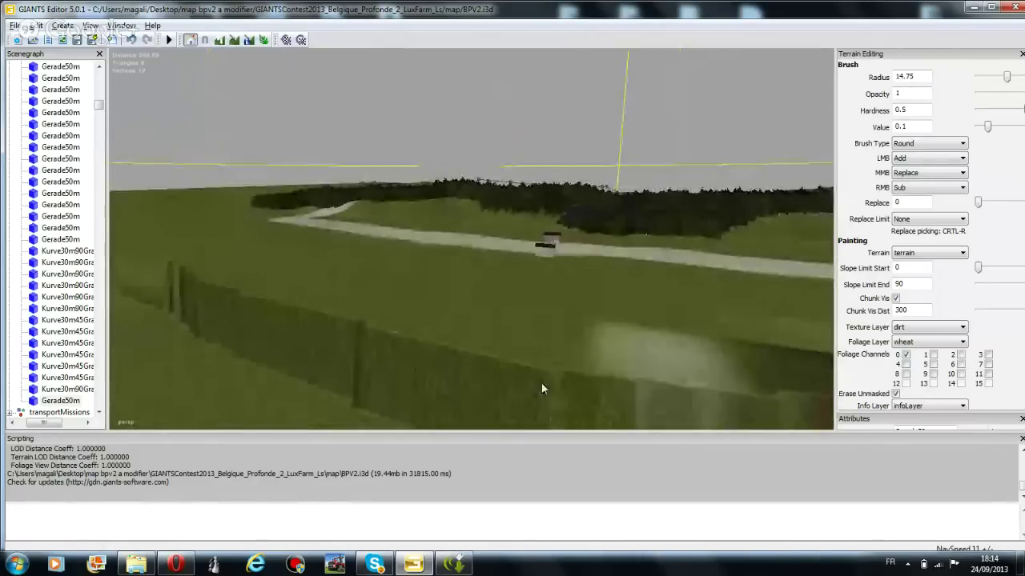
right_click_drag(508, 218, 472, 260)
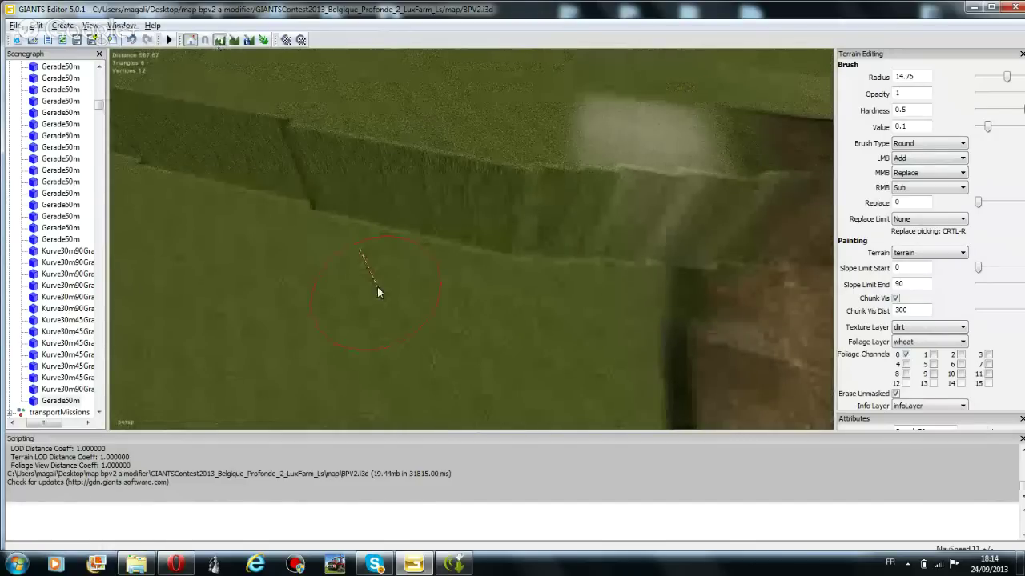
mouse_move(395, 255)
left_mouse_down()
mouse_move(462, 254)
mouse_move(293, 294)
mouse_move(373, 250)
mouse_move(379, 220)
mouse_move(508, 241)
mouse_move(438, 219)
mouse_move(360, 224)
mouse_move(417, 193)
left_mouse_up()
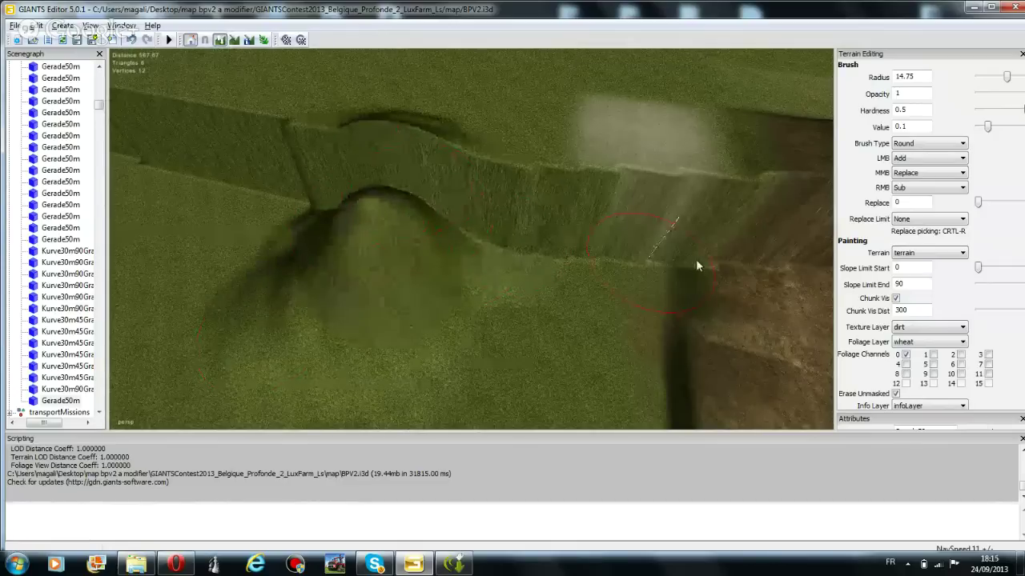
Switch LMB to Smooth and soften the bulge and hedge top at radius 17.25
left_click(928, 158)
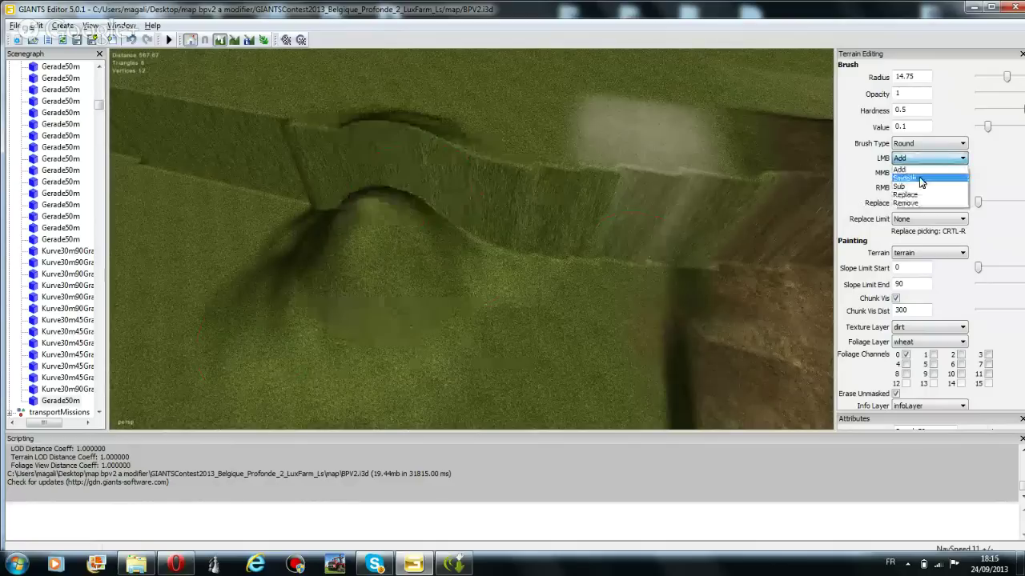
left_click(912, 184)
mouse_move(397, 126)
left_mouse_down()
mouse_move(397, 165)
mouse_move(384, 161)
mouse_move(382, 190)
mouse_move(369, 189)
mouse_move(317, 285)
mouse_move(347, 218)
mouse_move(354, 163)
mouse_move(322, 190)
mouse_move(321, 168)
mouse_move(318, 185)
mouse_move(332, 155)
mouse_move(345, 177)
mouse_move(327, 183)
mouse_move(407, 92)
mouse_move(377, 121)
mouse_move(420, 133)
mouse_move(336, 198)
mouse_move(356, 174)
mouse_move(355, 214)
mouse_move(374, 202)
mouse_move(361, 184)
mouse_move(381, 192)
mouse_move(378, 265)
left_mouse_up()
scroll(343, 184, "up", 5)
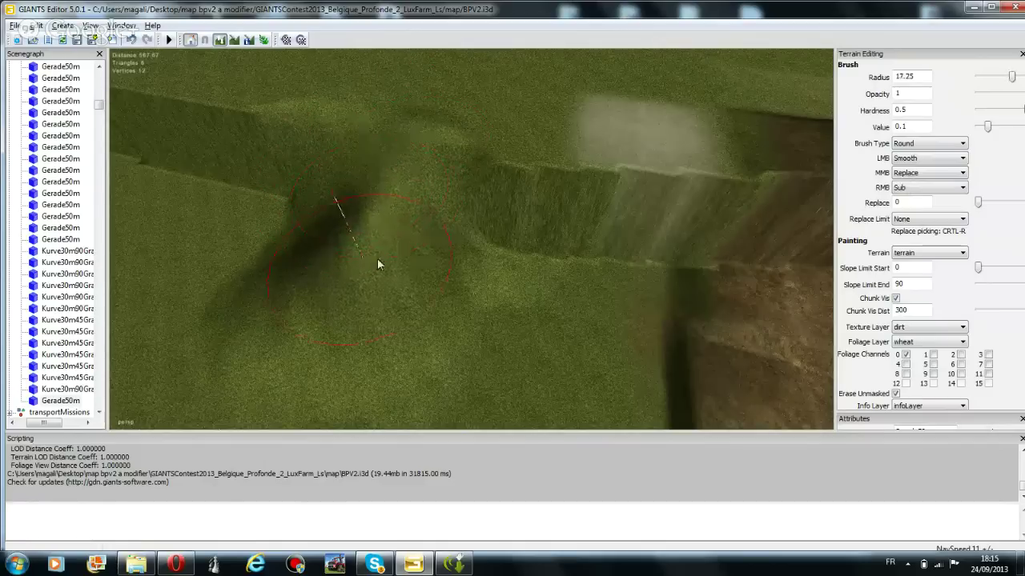
left_click_drag(363, 228, 357, 200)
Launch Malwarebytes Anti-Malware and start 'Exécuter un examen rapide', then return to GIANTS Editor
left_click(16, 564)
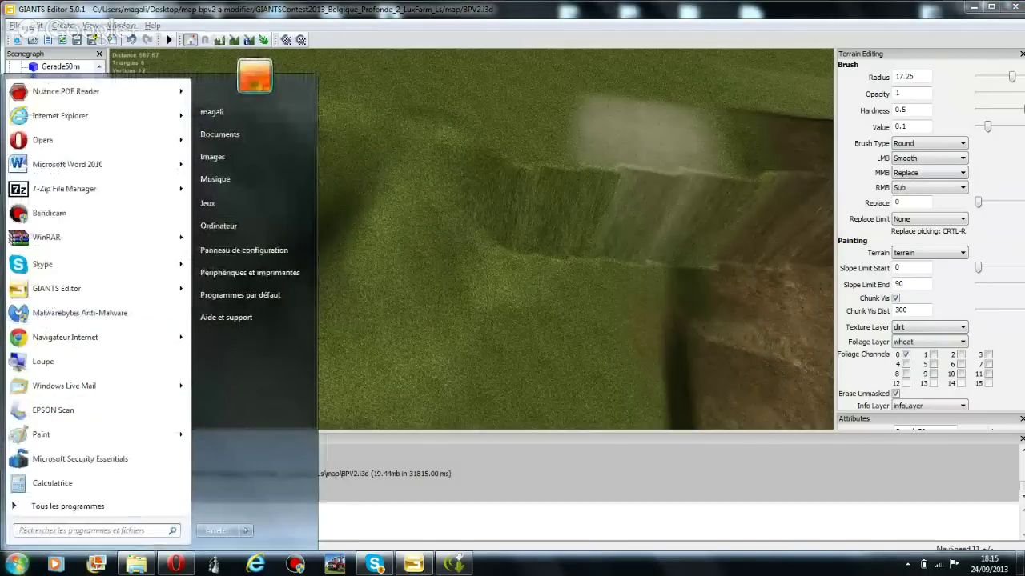
left_click(258, 382)
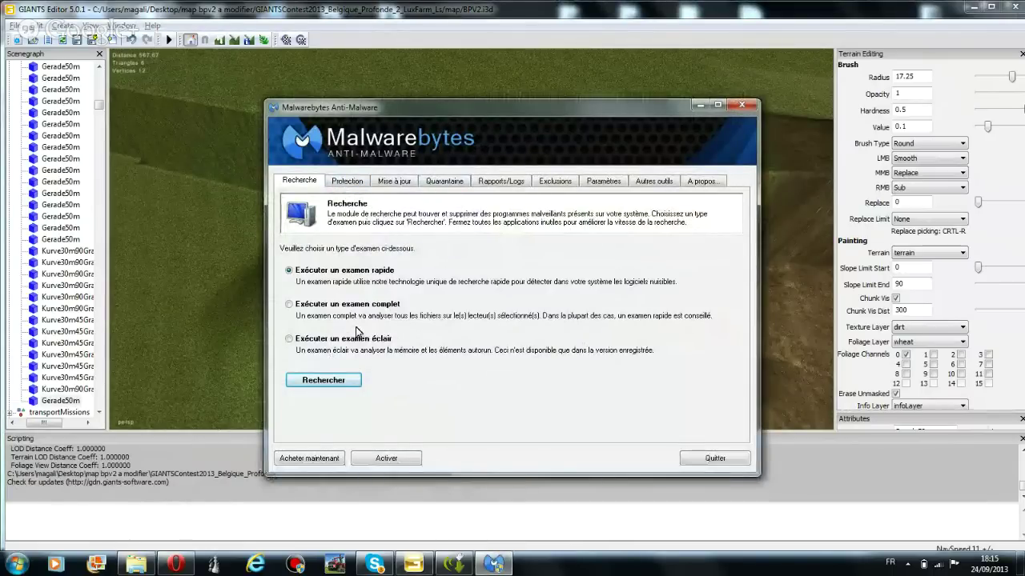
left_click(342, 380)
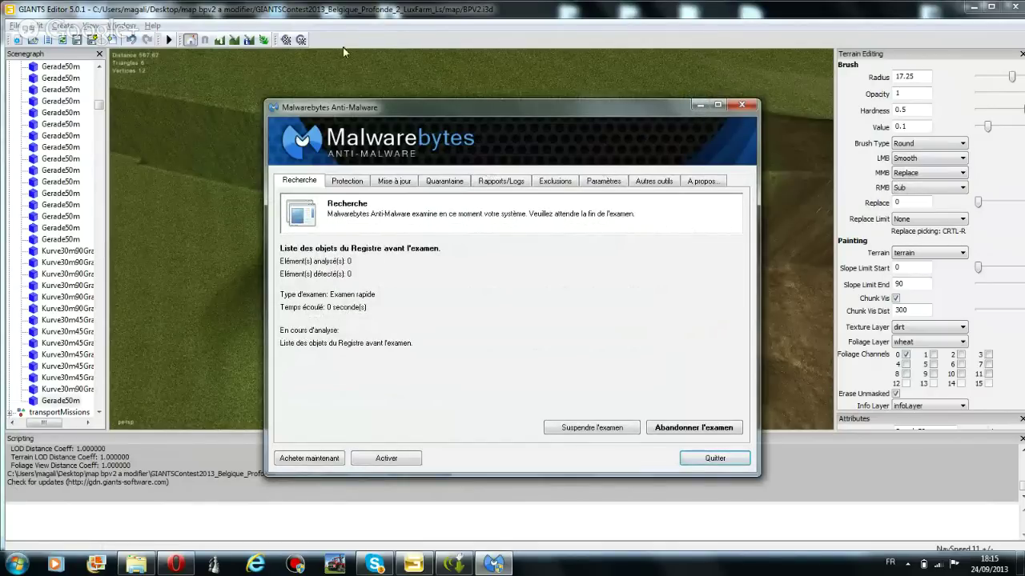
left_click(219, 40)
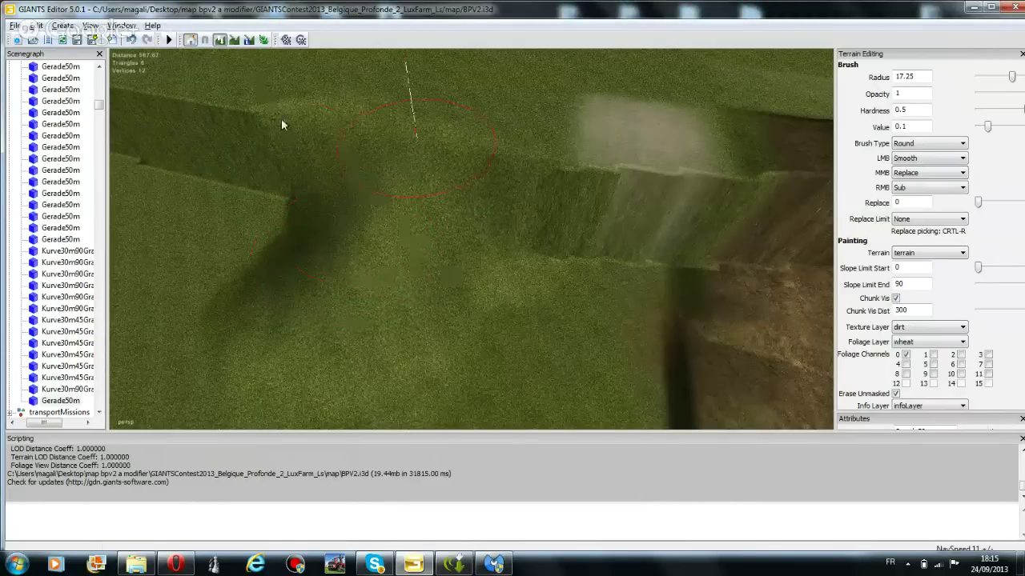
Re-enable terrain sculpting and smooth the left valley and the far ridge crest
left_click(220, 39)
scroll(316, 332, "up", 10)
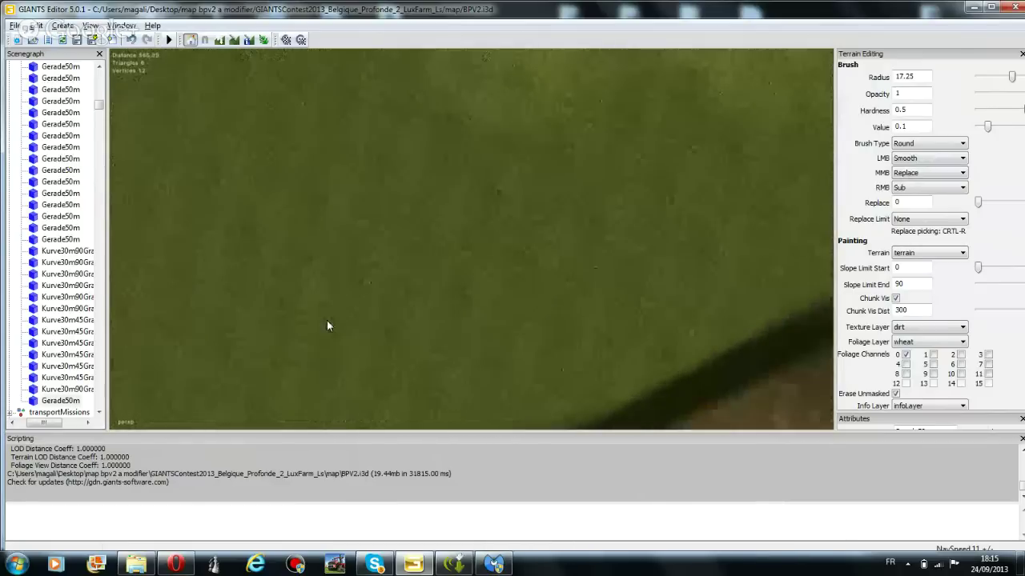
right_click_drag(348, 325, 286, 105)
left_click(219, 39)
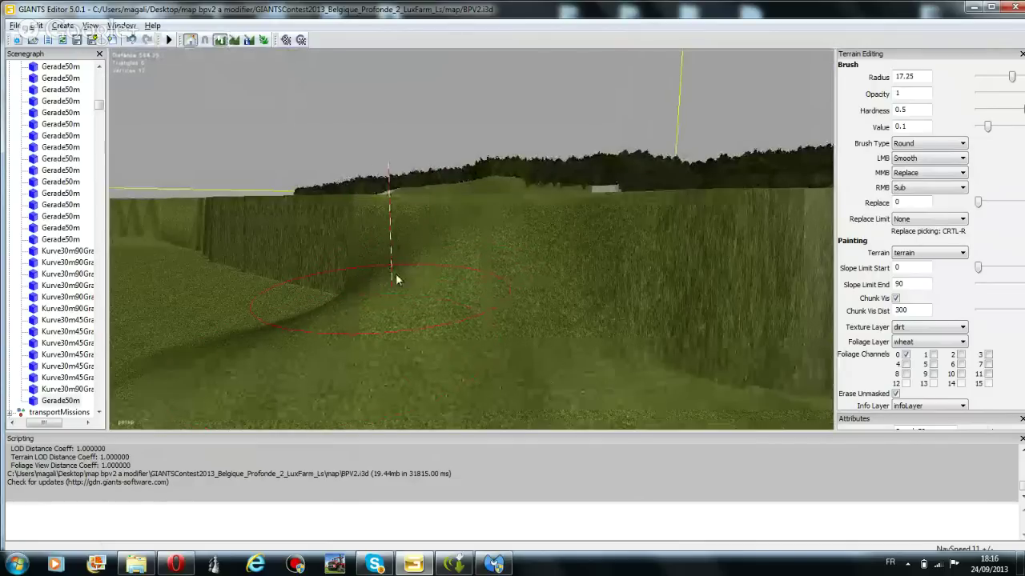
mouse_move(395, 273)
left_mouse_down()
mouse_move(390, 315)
mouse_move(387, 298)
mouse_move(479, 252)
mouse_move(563, 242)
mouse_move(572, 225)
mouse_move(576, 269)
mouse_move(593, 242)
mouse_move(571, 235)
left_mouse_up()
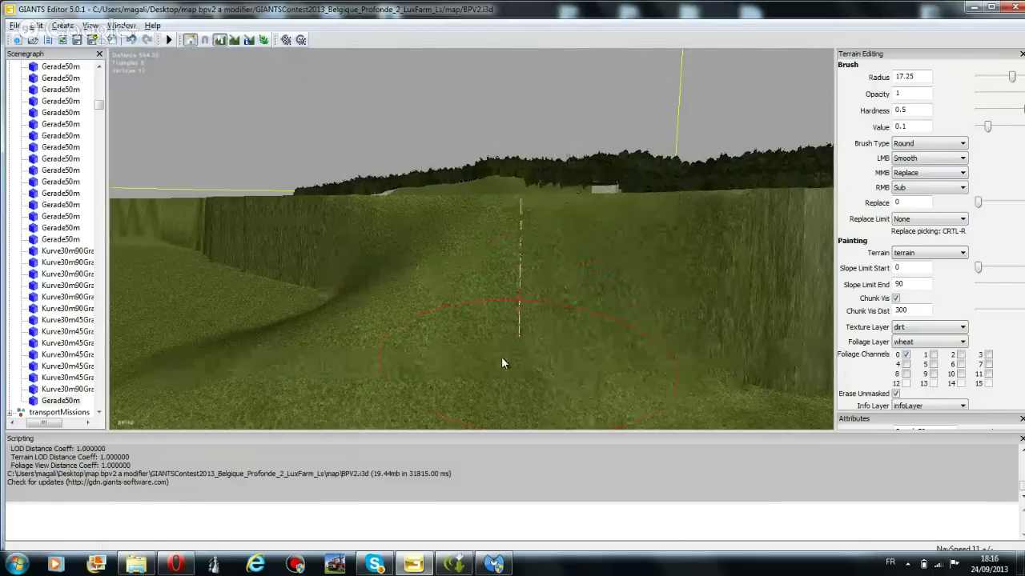
mouse_move(382, 281)
left_mouse_down()
mouse_move(389, 240)
mouse_move(385, 293)
mouse_move(406, 278)
left_mouse_up()
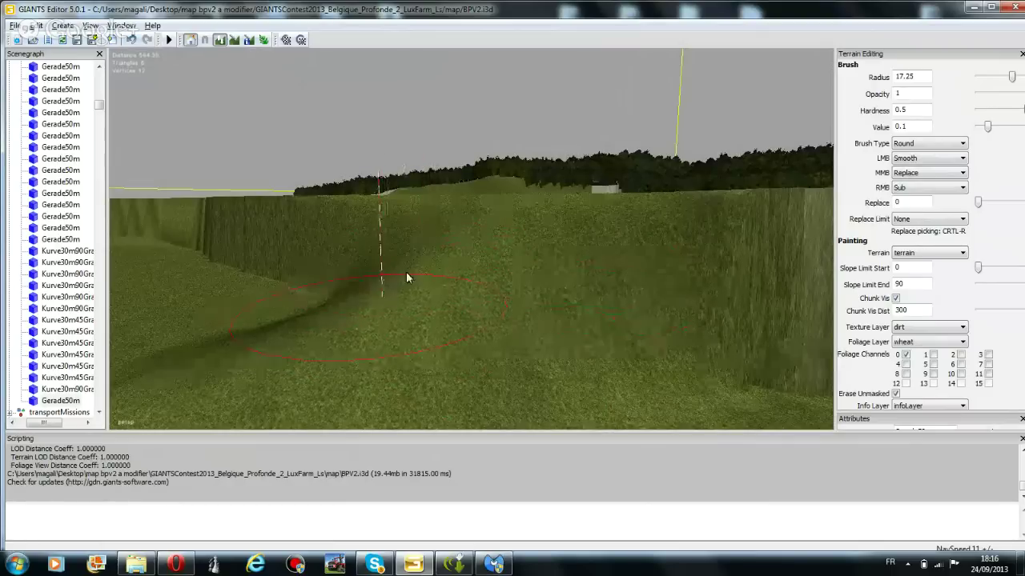
Turn on the terrain overlay, keep wheat foliage, and set texture asphalt with LMB Add
left_click(235, 40)
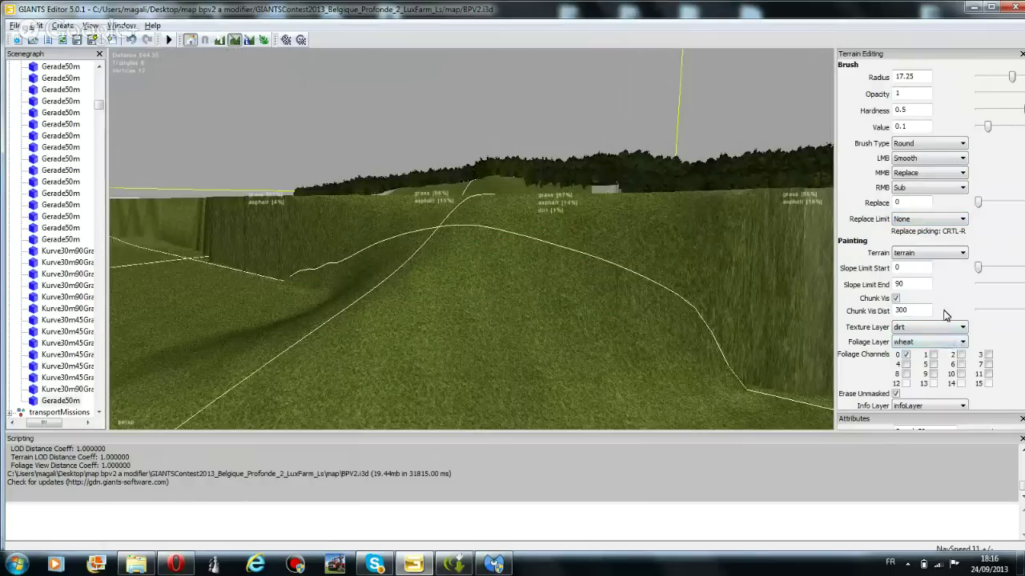
left_click(949, 347)
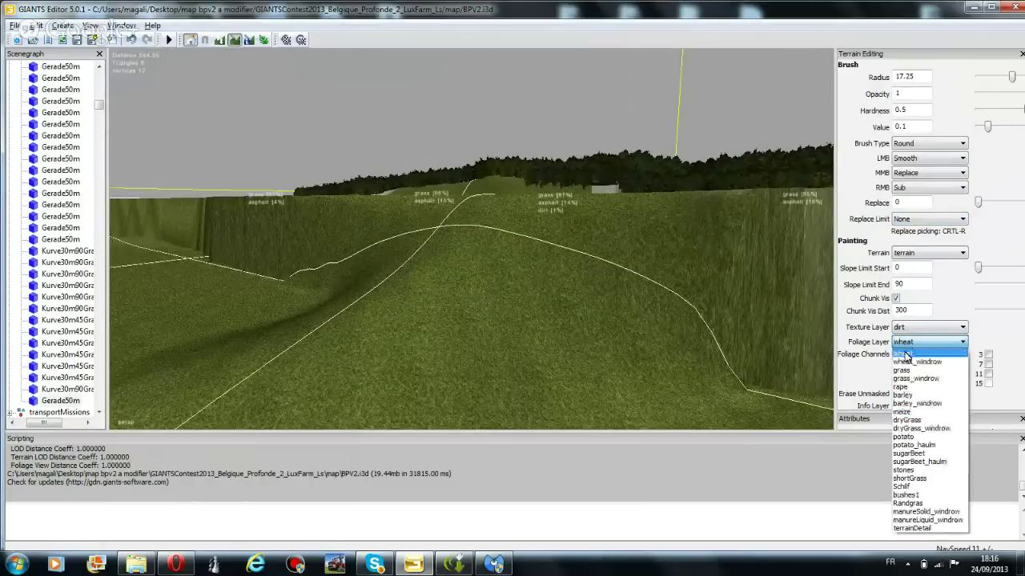
left_click(908, 339)
left_click(897, 328)
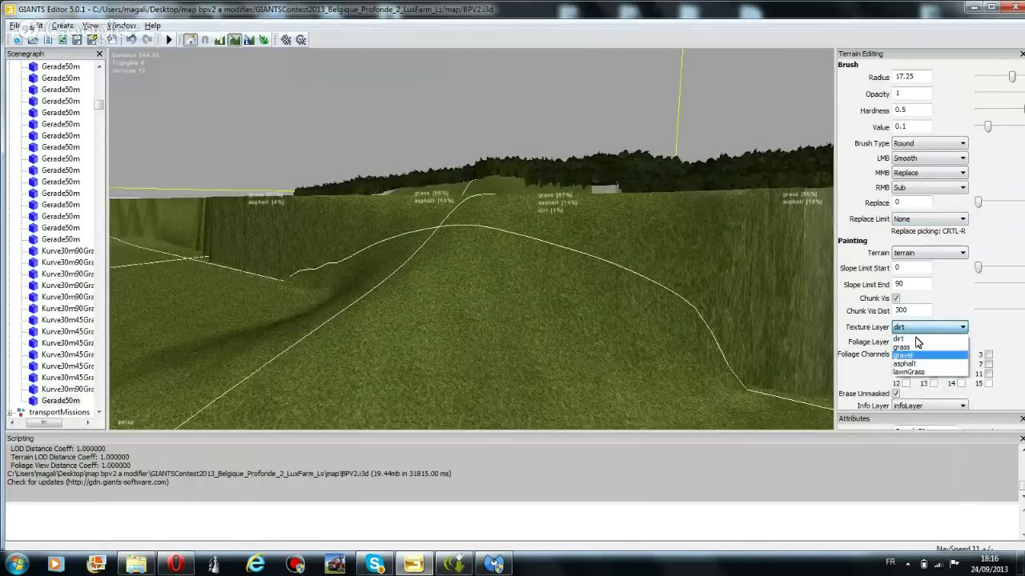
left_click(915, 365)
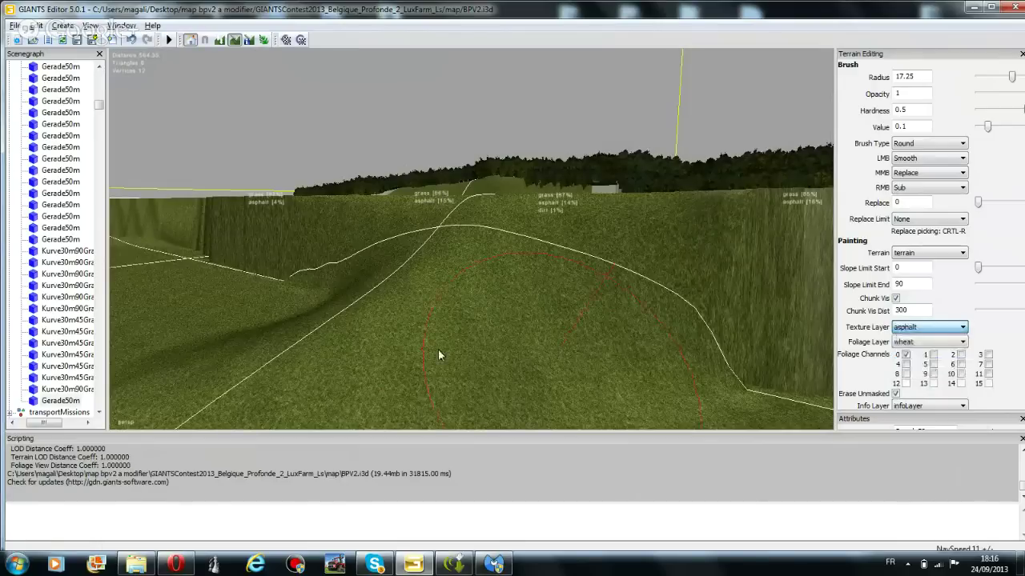
left_click(960, 158)
left_click(913, 168)
Paint an asphalt road from the hill's foot up toward the horizon
mouse_move(500, 332)
left_mouse_down()
mouse_move(405, 343)
mouse_move(371, 336)
mouse_move(468, 272)
left_mouse_up()
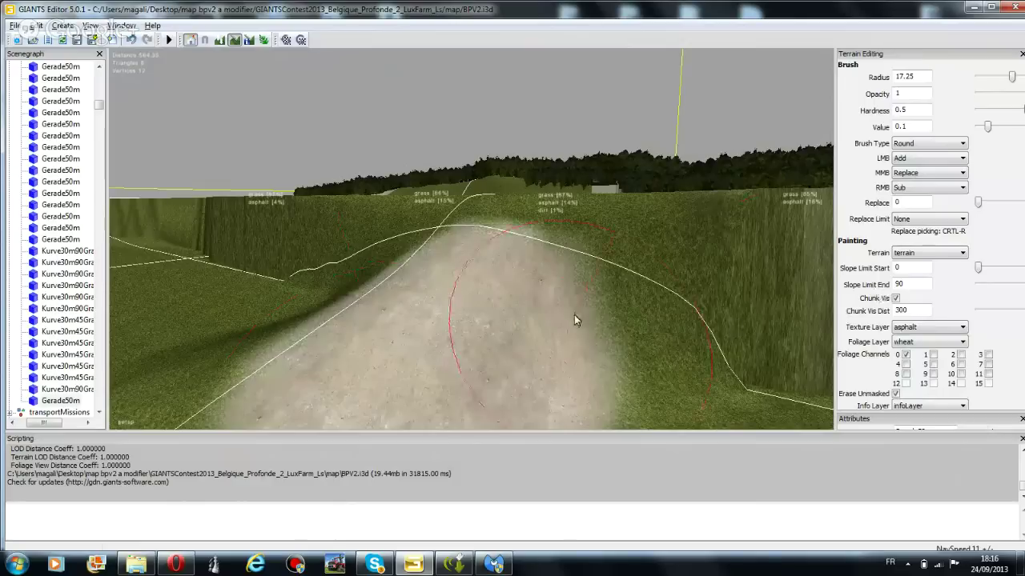
left_click_drag(469, 323, 590, 190)
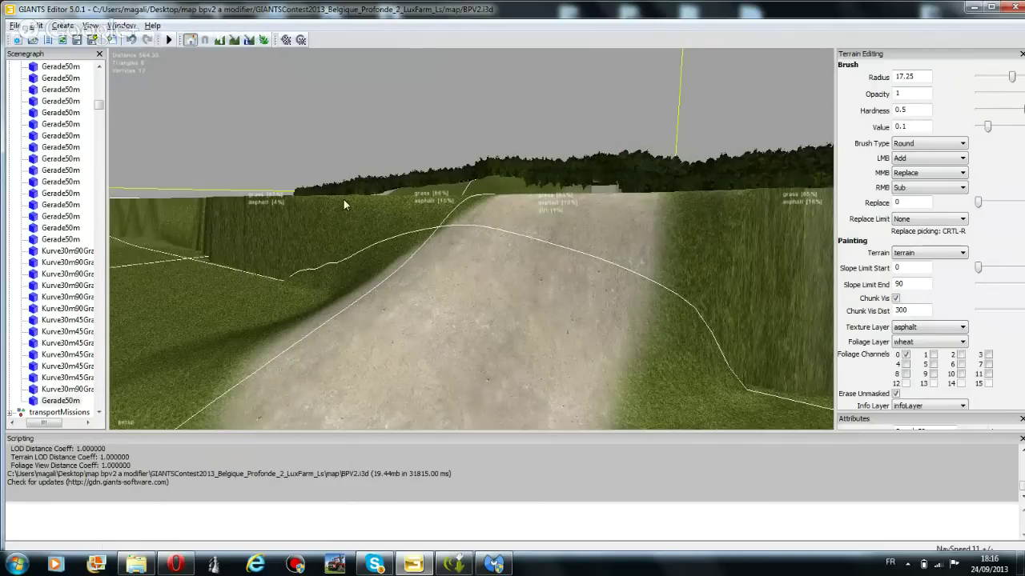
scroll(362, 188, "down", 5)
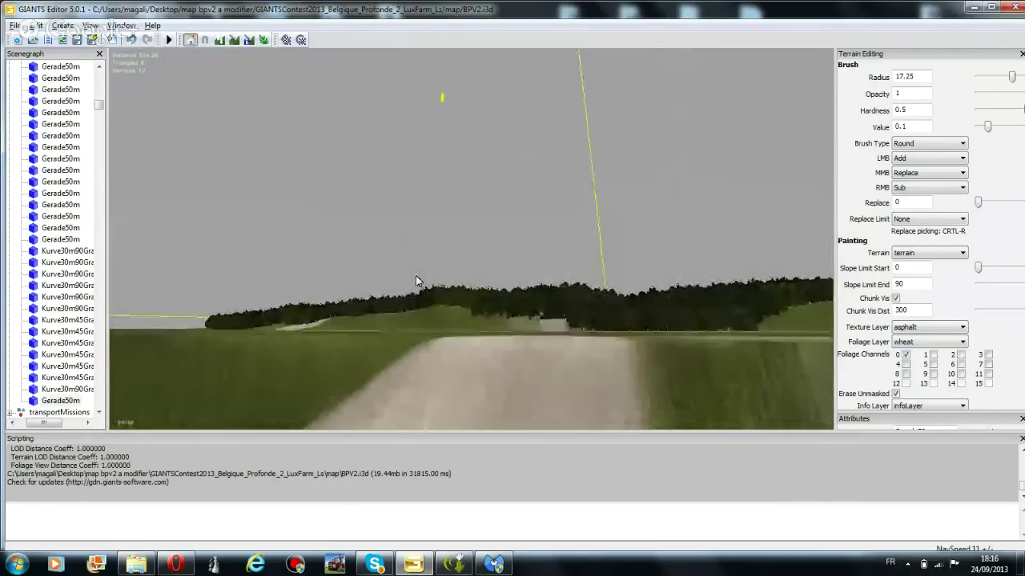
Switch to height sculpting, shrink the brush to 13.75 and sculpt beside the pale patch
scroll(488, 355, "down", 3)
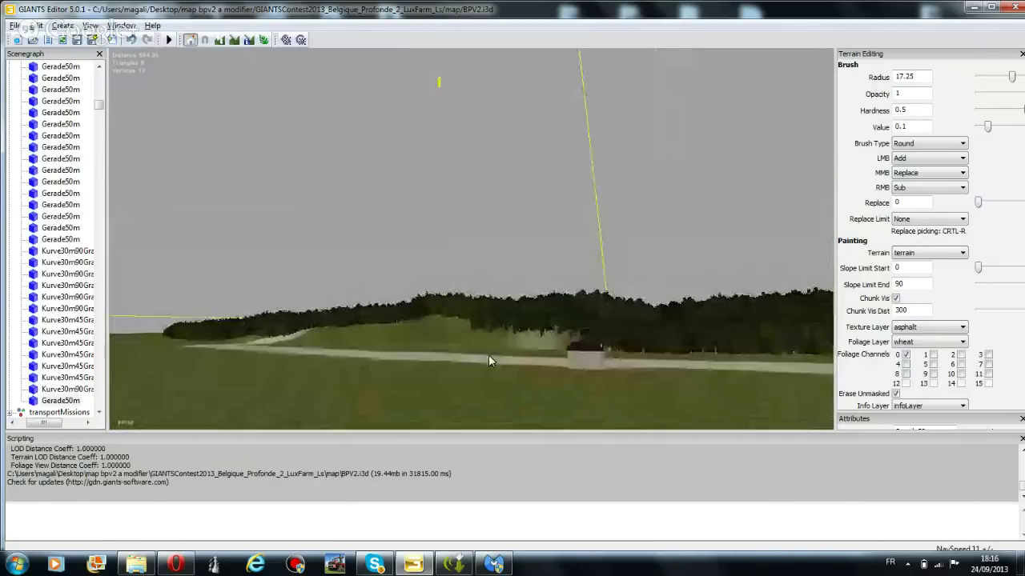
scroll(489, 363, "down", 3)
middle_click_drag(420, 232, 526, 360)
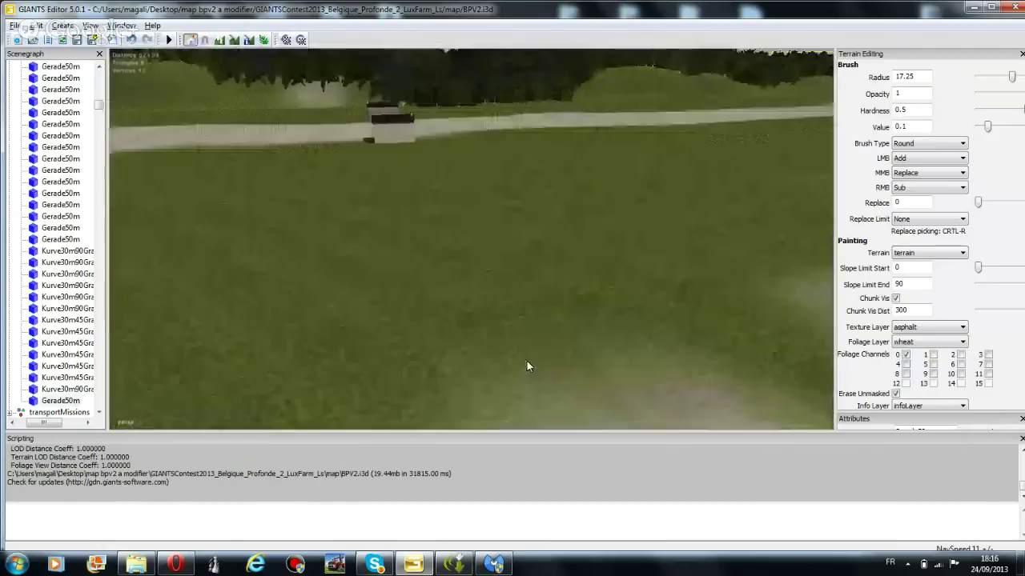
scroll(530, 278, "up", 3)
middle_click_drag(531, 277, 485, 233)
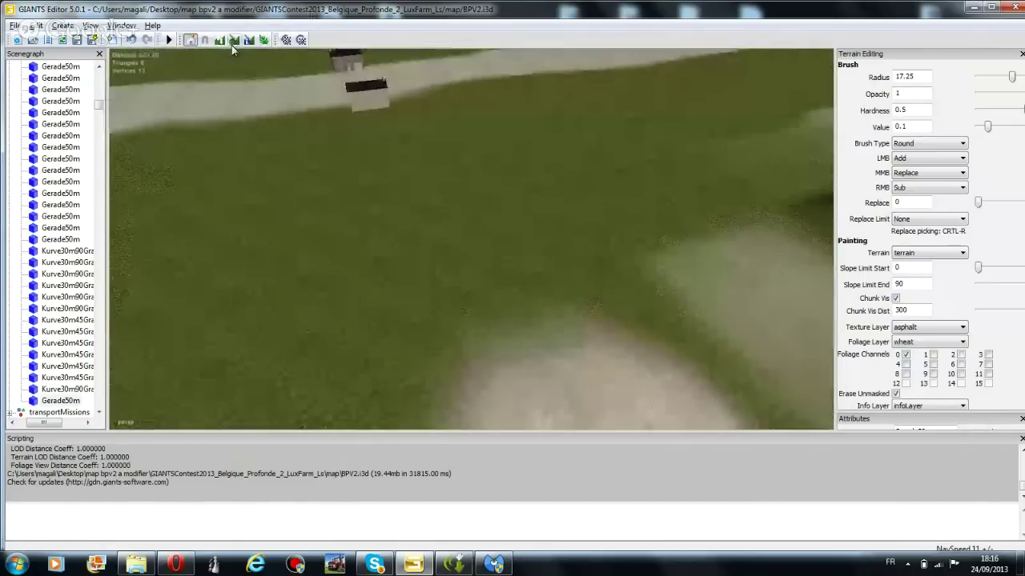
left_click(223, 43)
left_click_drag(554, 345, 541, 344)
scroll(541, 344, "down", 2, "ctrl")
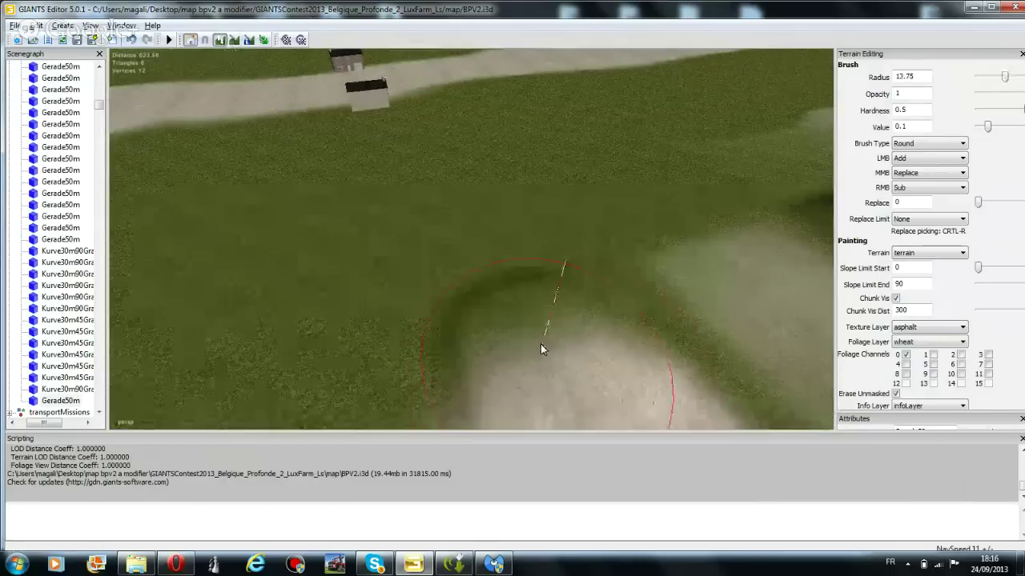
left_click(540, 344)
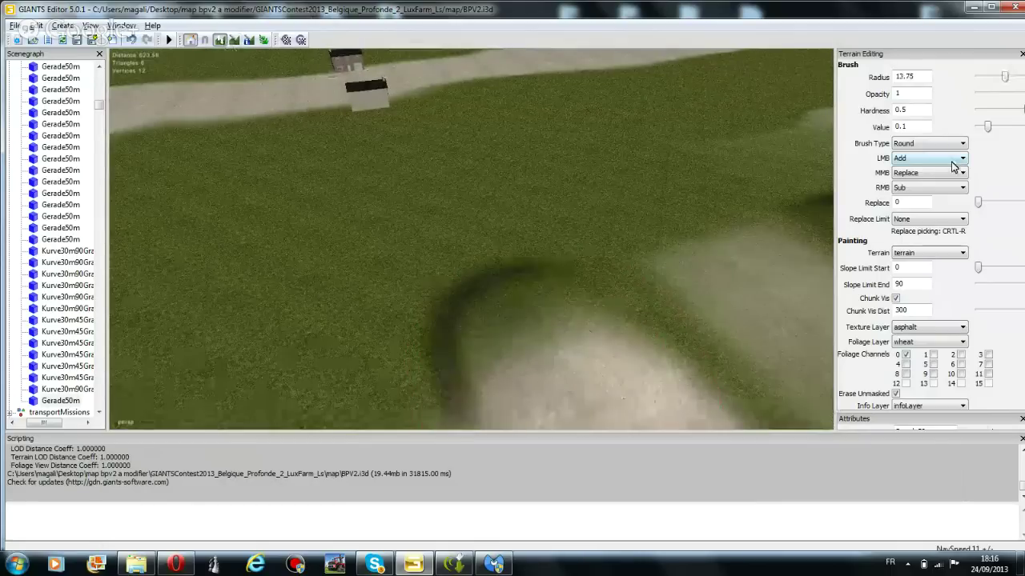
Set LMB to Smooth and smooth out the shading seam across the field
left_click(953, 162)
left_click(929, 178)
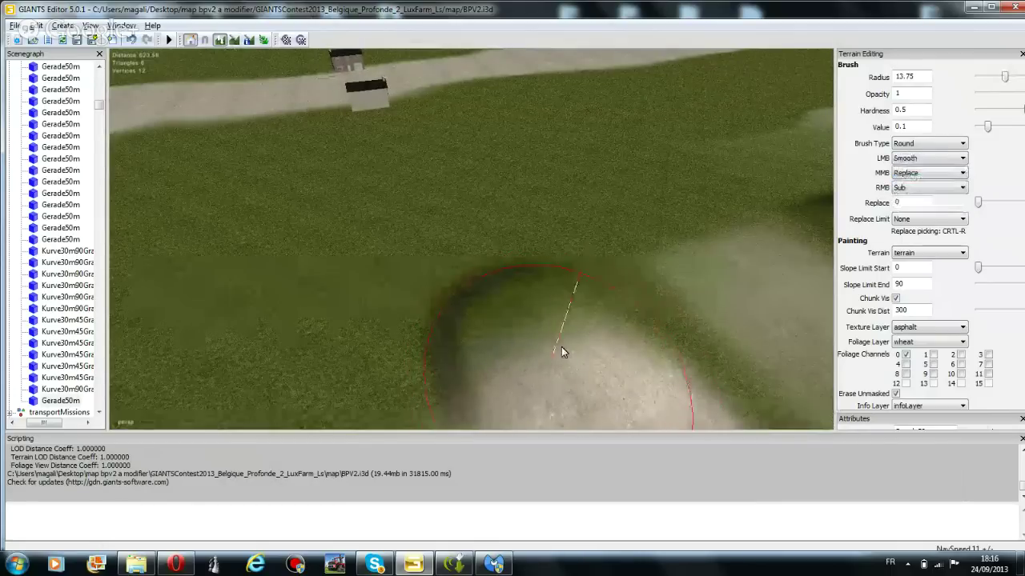
mouse_move(548, 286)
left_mouse_down()
mouse_move(503, 333)
mouse_move(499, 301)
mouse_move(537, 404)
mouse_move(586, 390)
left_mouse_up()
scroll(316, 264, "up", 10)
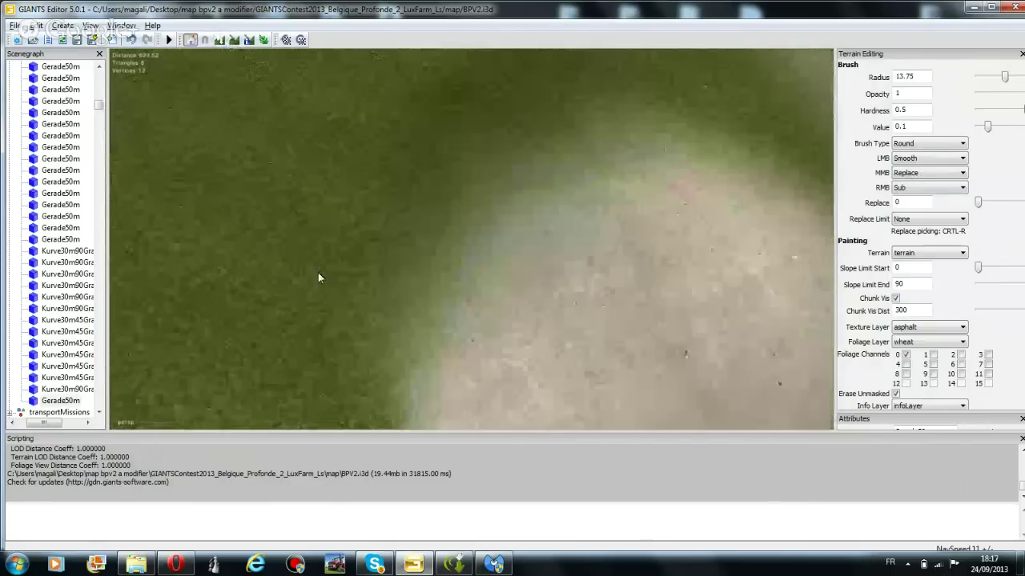
Return to texture painting and paint a wide asphalt area up to the farm road
middle_click_drag(318, 278, 788, 147)
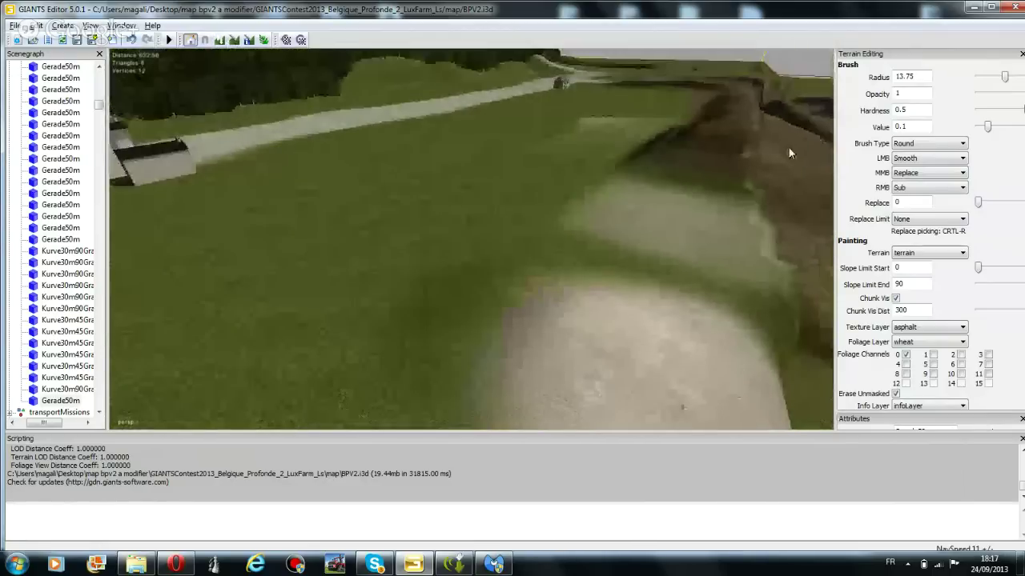
left_click(233, 39)
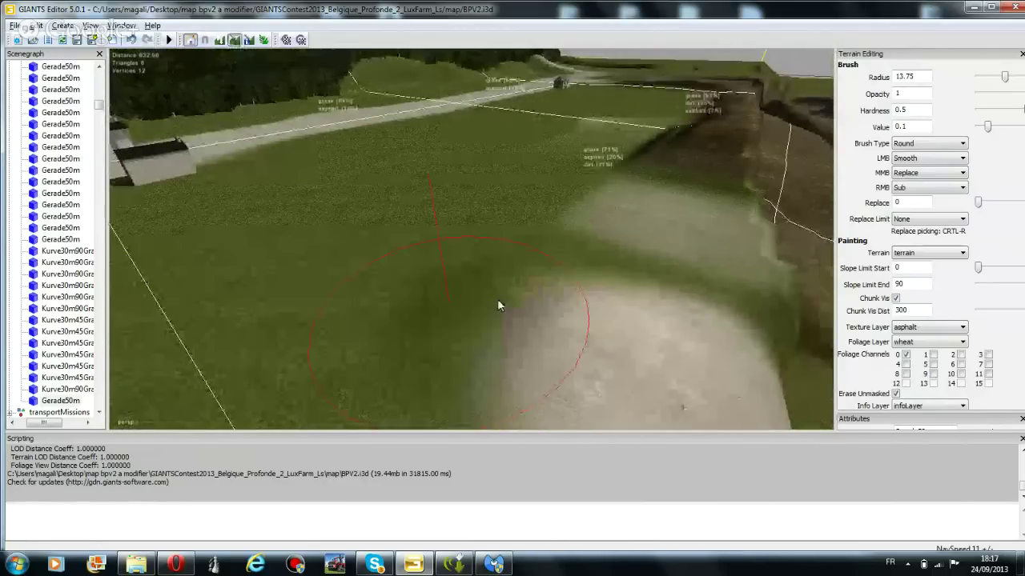
scroll(915, 160, "up", 3)
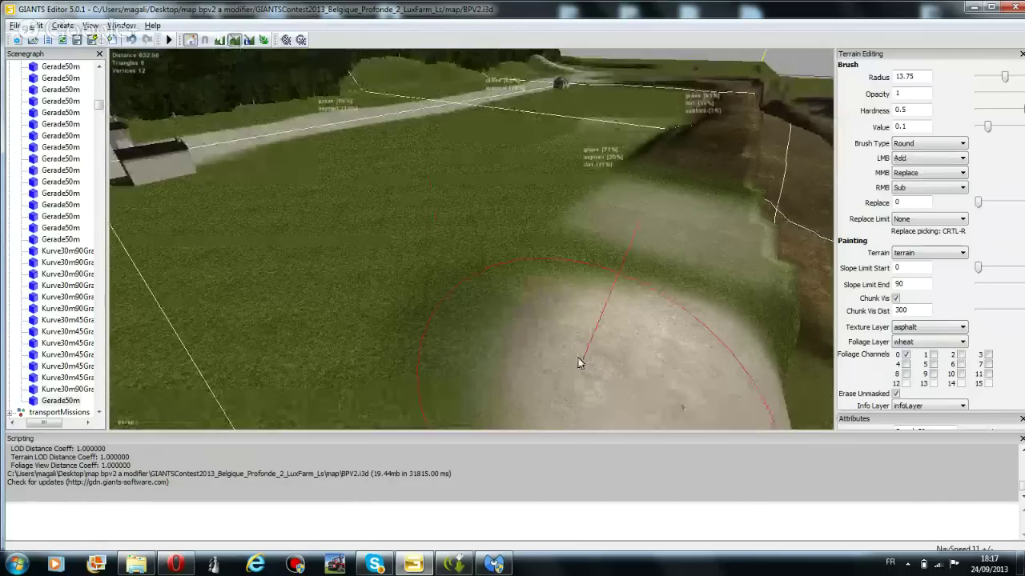
mouse_move(579, 362)
left_mouse_down()
mouse_move(370, 283)
mouse_move(301, 153)
mouse_move(295, 173)
mouse_move(336, 228)
mouse_move(449, 307)
mouse_move(319, 206)
mouse_move(289, 155)
mouse_move(315, 210)
mouse_move(364, 240)
left_mouse_up()
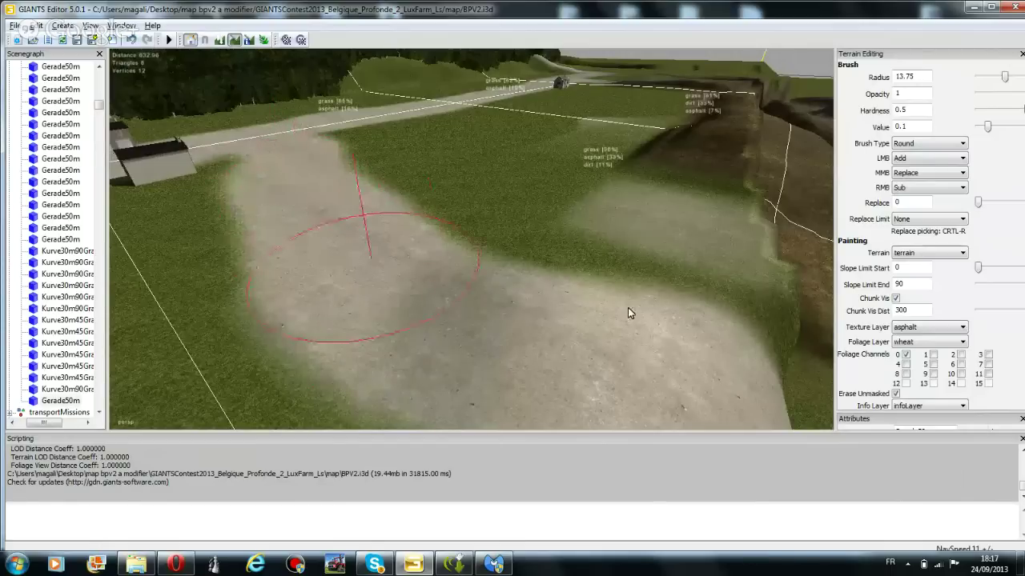
Make the brush square and touch up asphalt along the paved area's edge
left_click(935, 145)
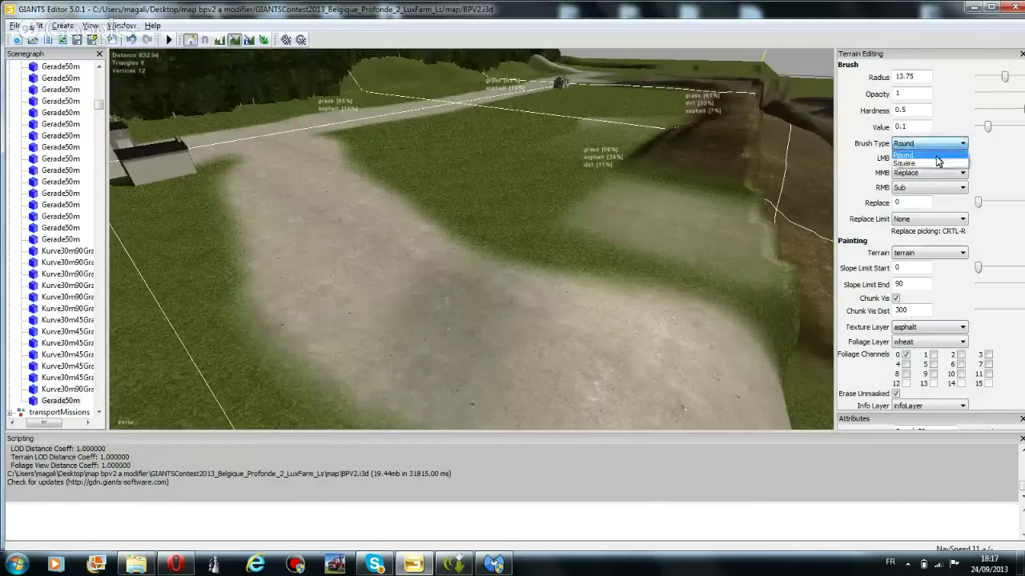
left_click(929, 159)
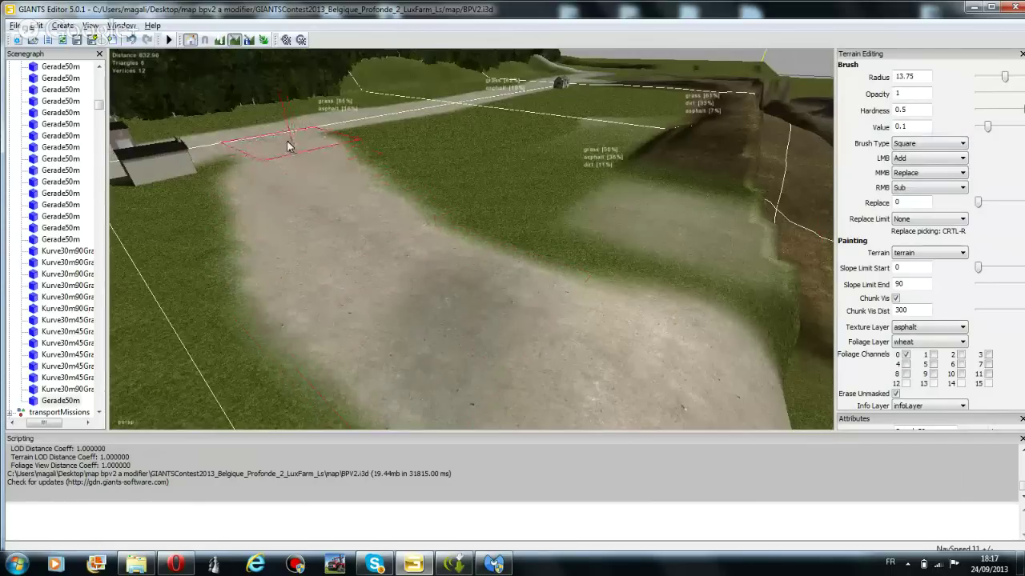
mouse_move(336, 251)
left_mouse_down()
mouse_move(400, 292)
mouse_move(547, 340)
mouse_move(401, 275)
left_mouse_up()
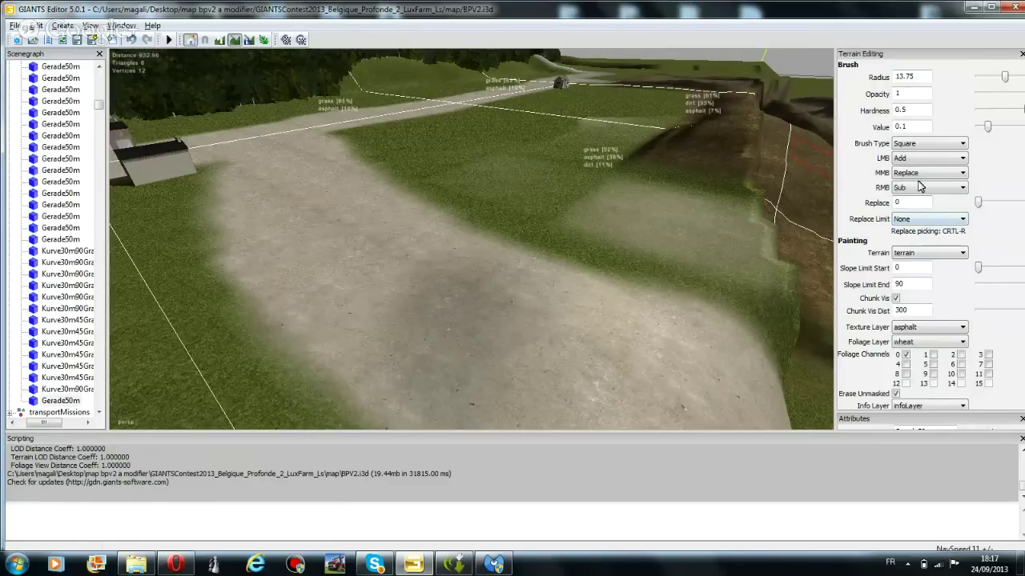
Switch the texture to grass and paint over the stray pale patch and road edge
left_click(928, 326)
left_click(920, 350)
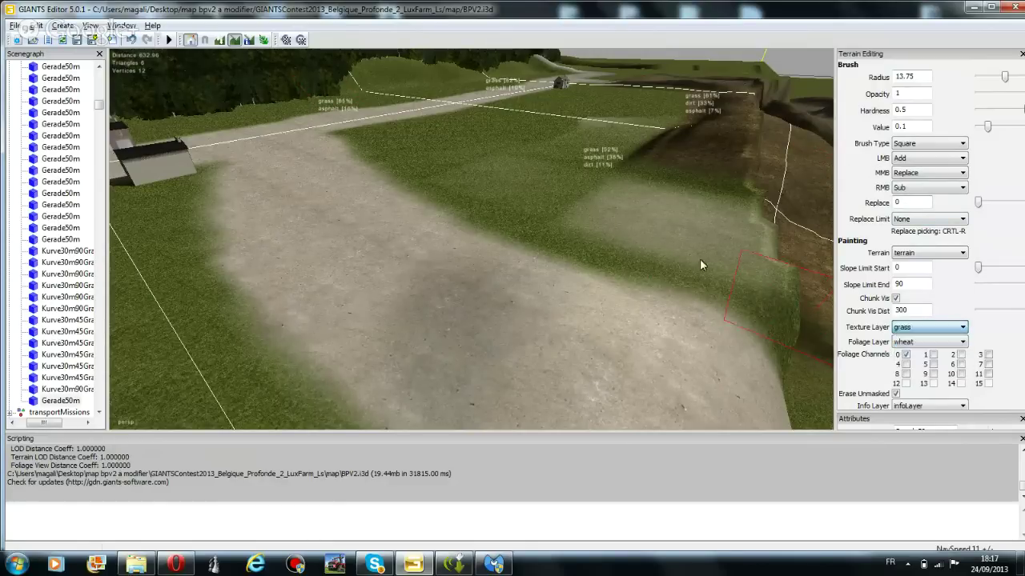
mouse_move(654, 201)
left_mouse_down()
mouse_move(650, 218)
mouse_move(673, 239)
left_mouse_up()
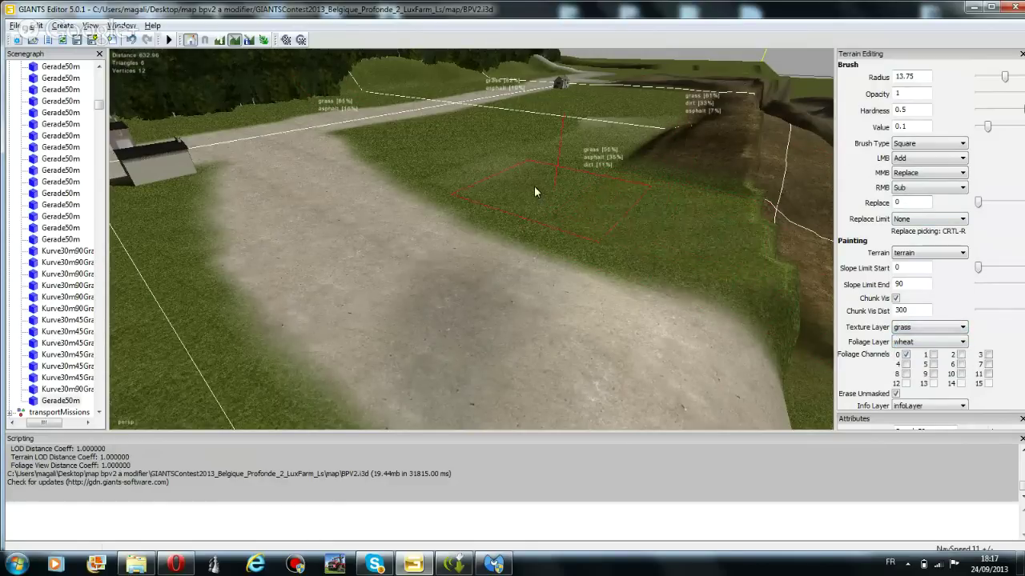
mouse_move(614, 125)
left_mouse_down()
mouse_move(643, 118)
mouse_move(625, 135)
left_mouse_up()
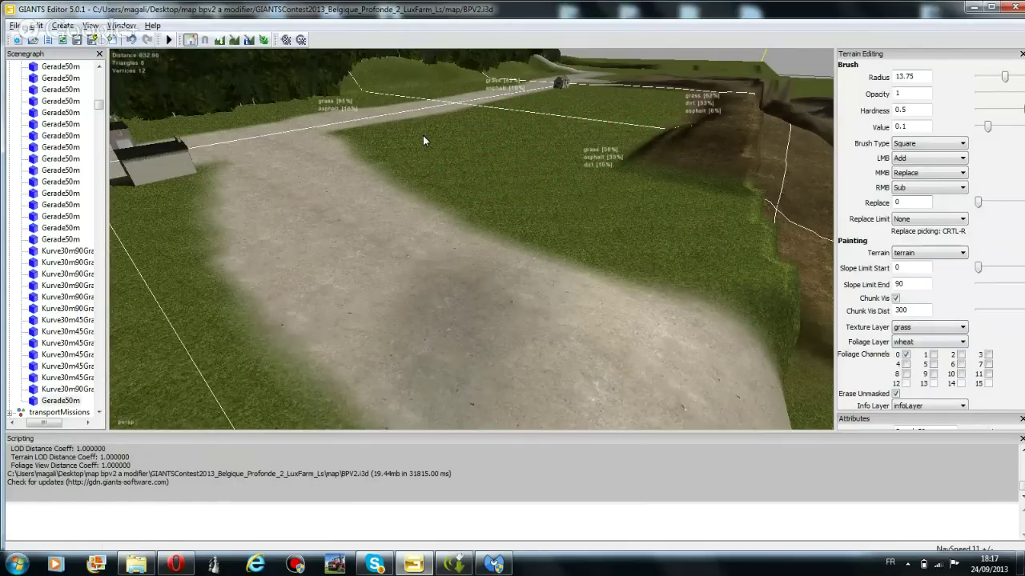
scroll(423, 135, "up", 5)
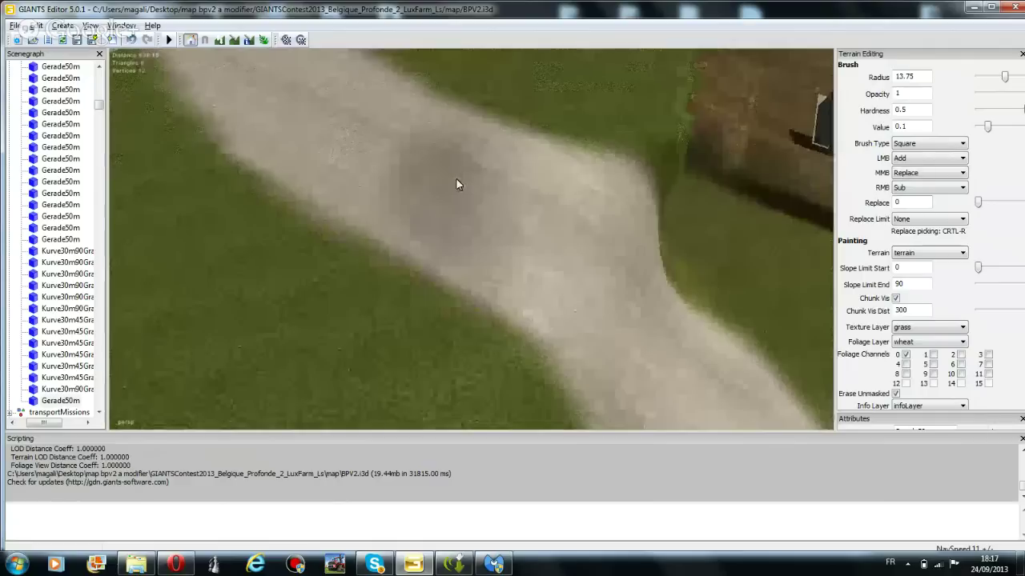
right_click_drag(456, 185, 480, 152)
left_click(234, 39)
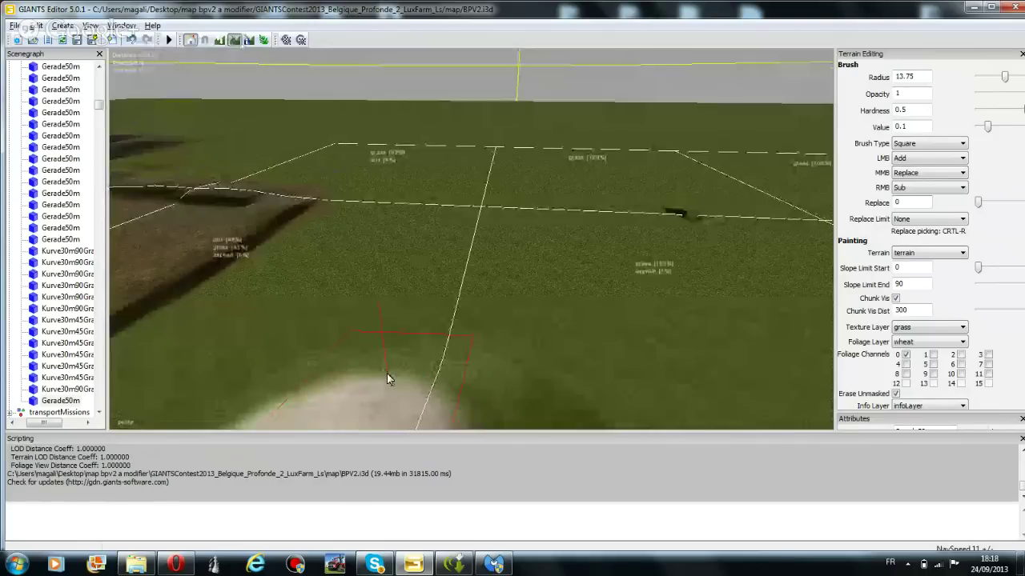
Switch the texture back to asphalt and paint a straight square-brush strip across the field
left_click(920, 327)
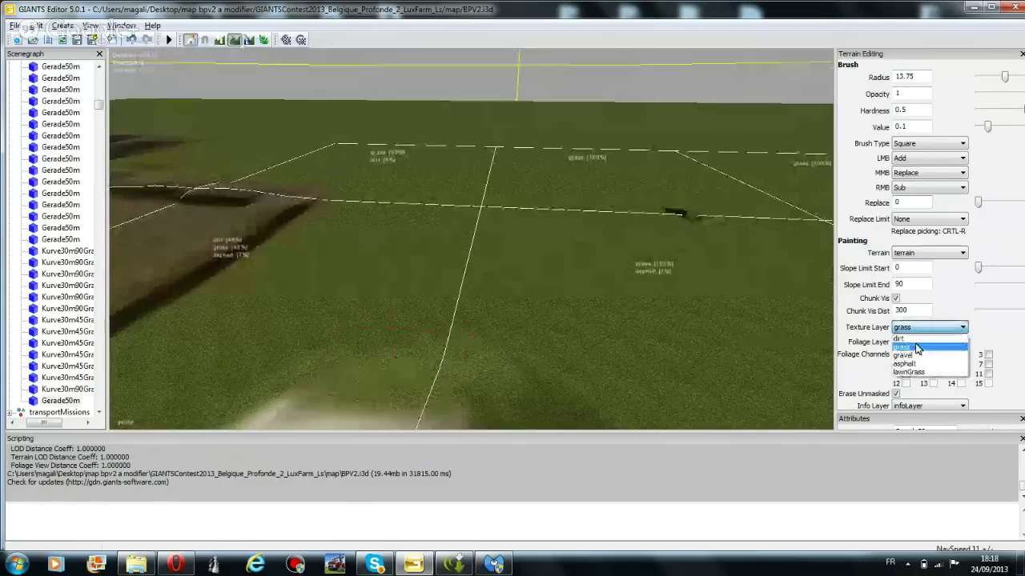
left_click(904, 364)
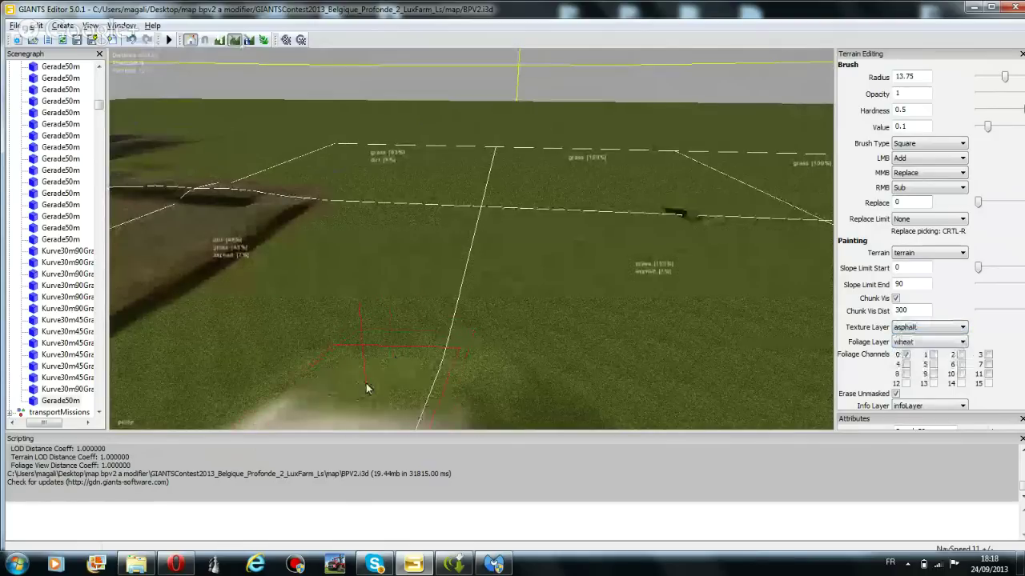
left_click(372, 385)
mouse_move(372, 385)
left_mouse_down()
mouse_move(449, 212)
mouse_move(425, 354)
mouse_move(400, 408)
left_mouse_up()
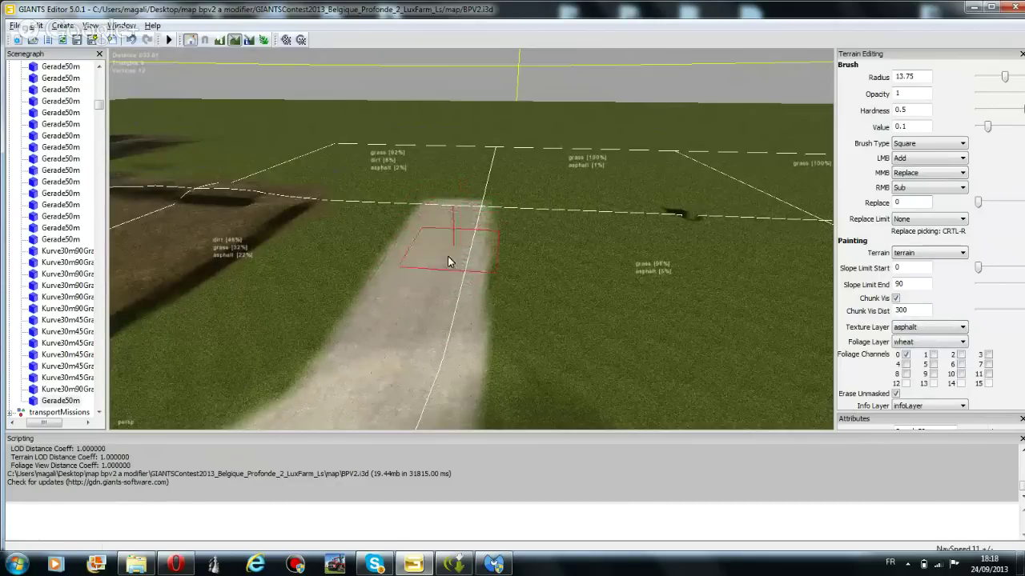
scroll(390, 255, "down", 5)
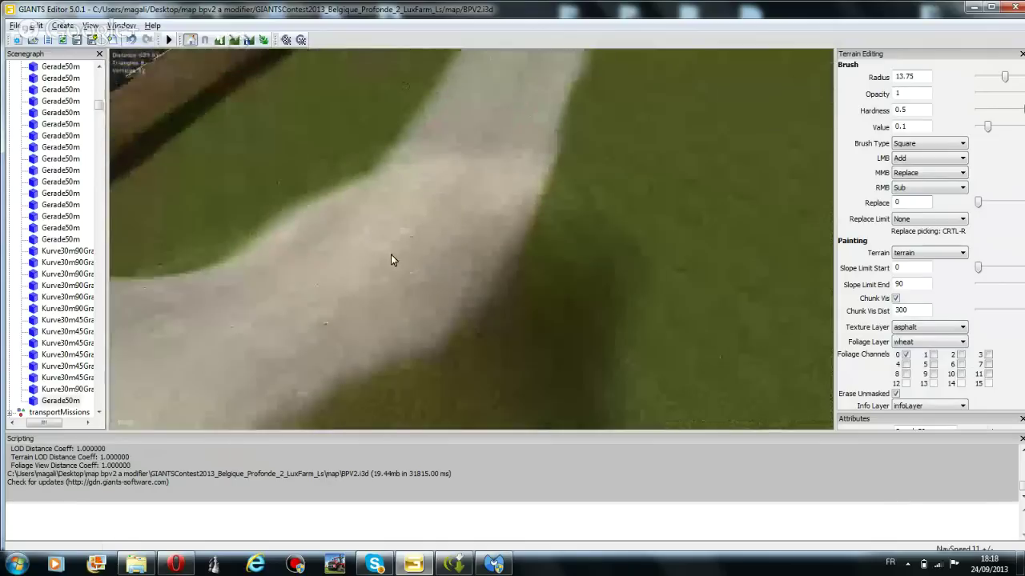
scroll(369, 223, "up", 5)
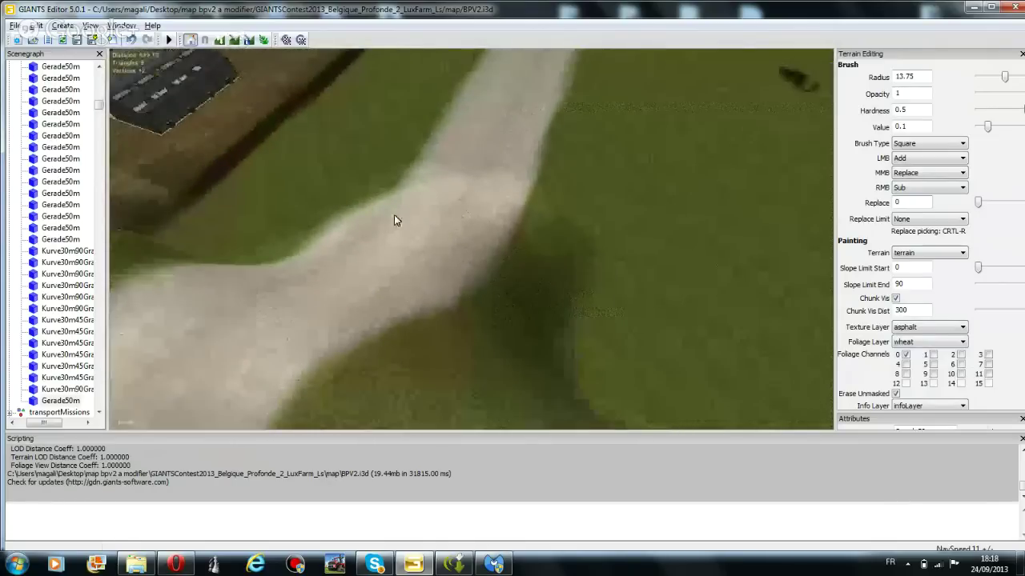
right_click_drag(394, 220, 478, 80)
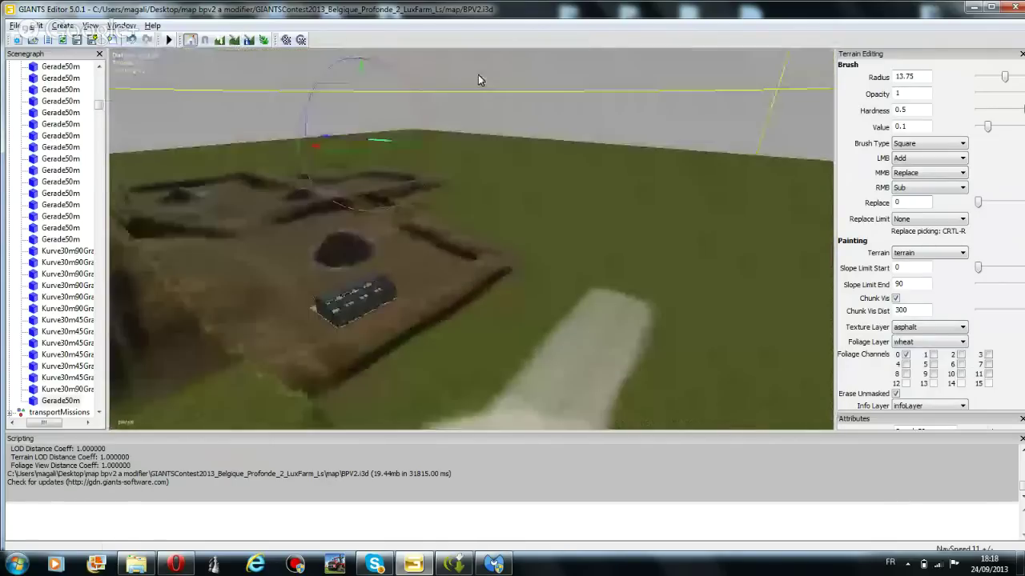
Move the road piece onto the grass, rotate it about Y, lower it and shift it left
left_click_drag(332, 138, 564, 211)
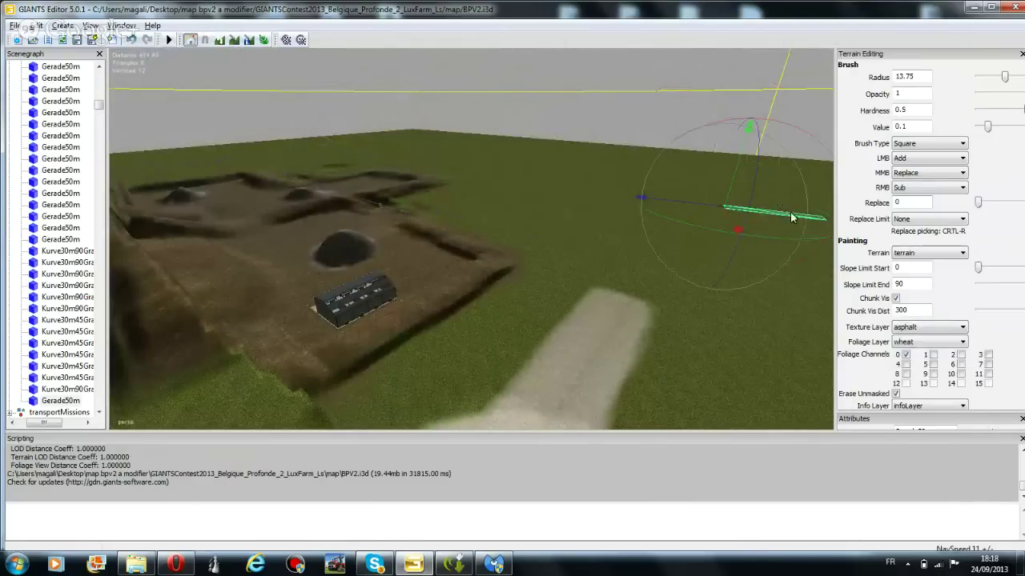
left_click_drag(783, 238, 533, 188)
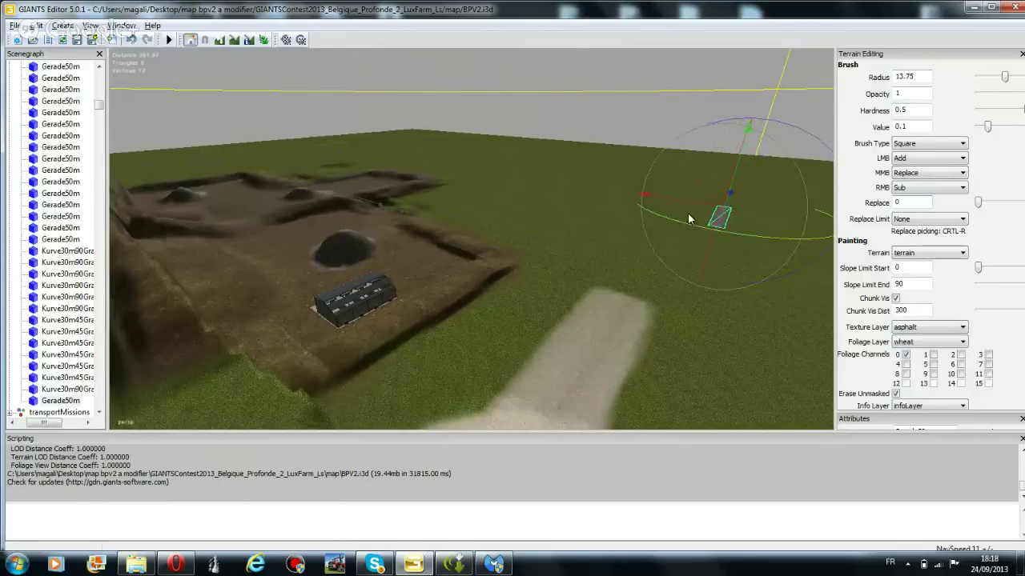
left_click_drag(745, 161, 729, 201)
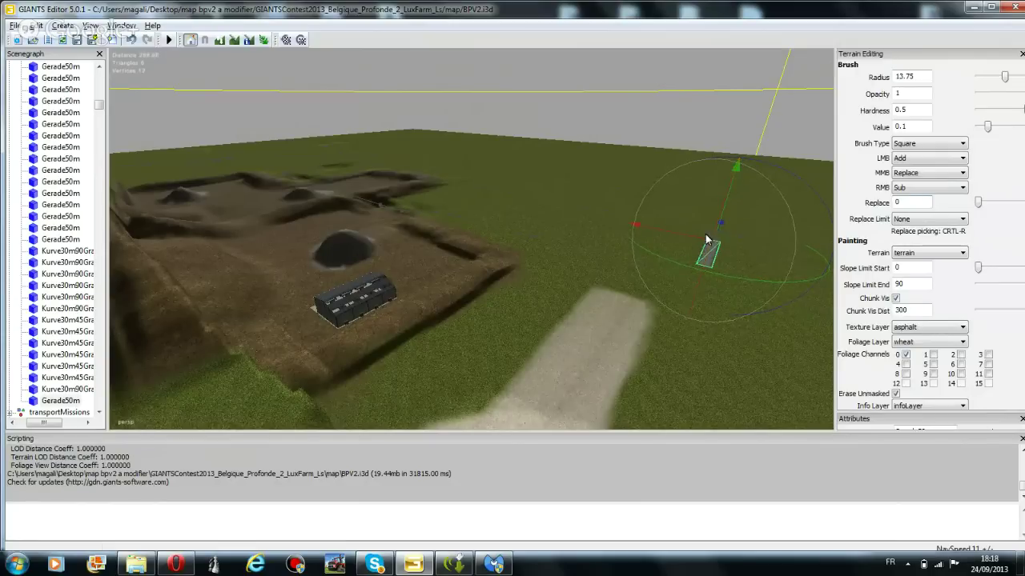
left_click_drag(708, 240, 653, 297)
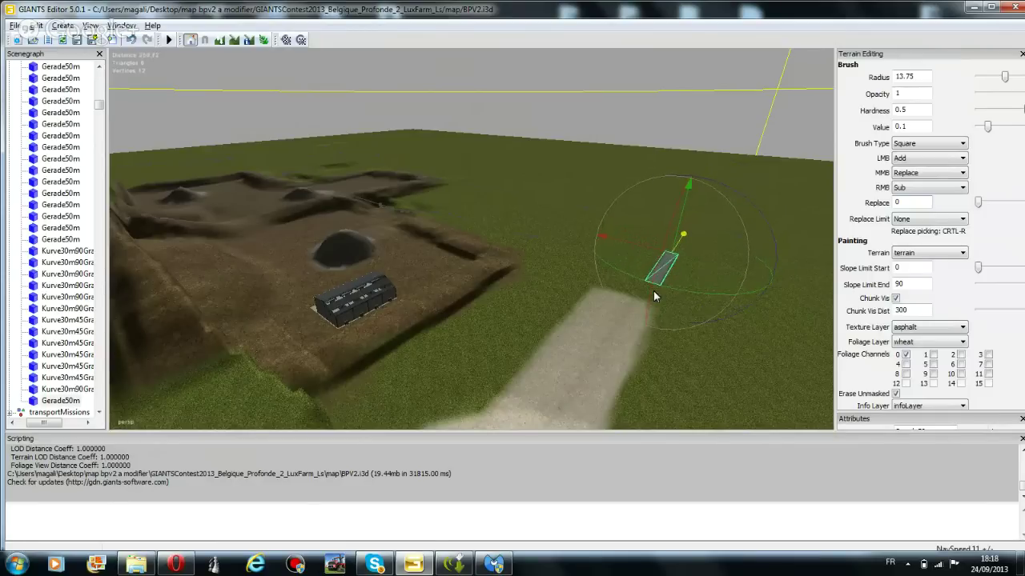
right_click_drag(642, 304, 442, 309)
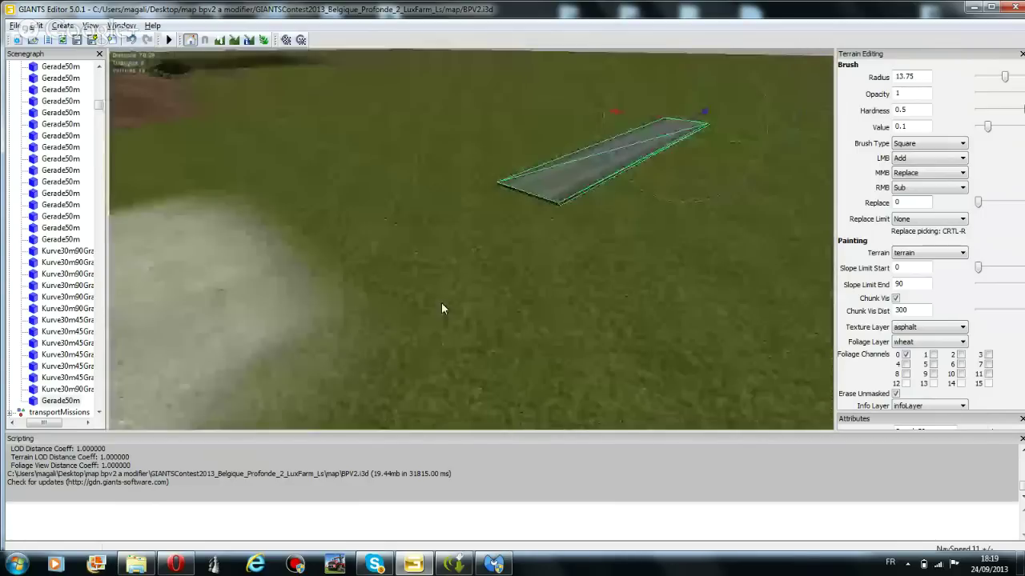
Hide and show the asphalt road piece twice to check how it sits on the grass
scroll(558, 206, "up", 3)
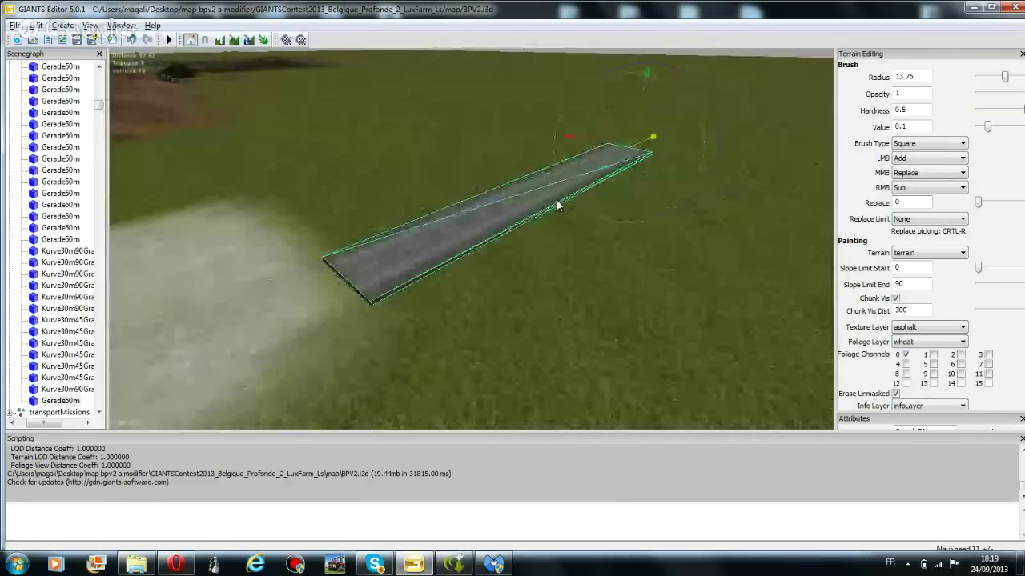
scroll(550, 205, "down", 2)
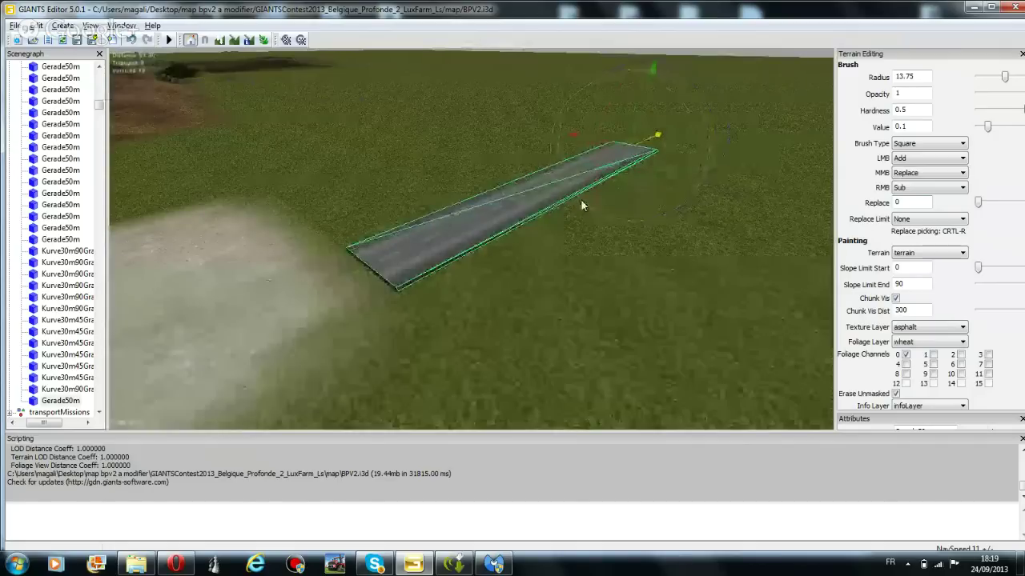
key("h")
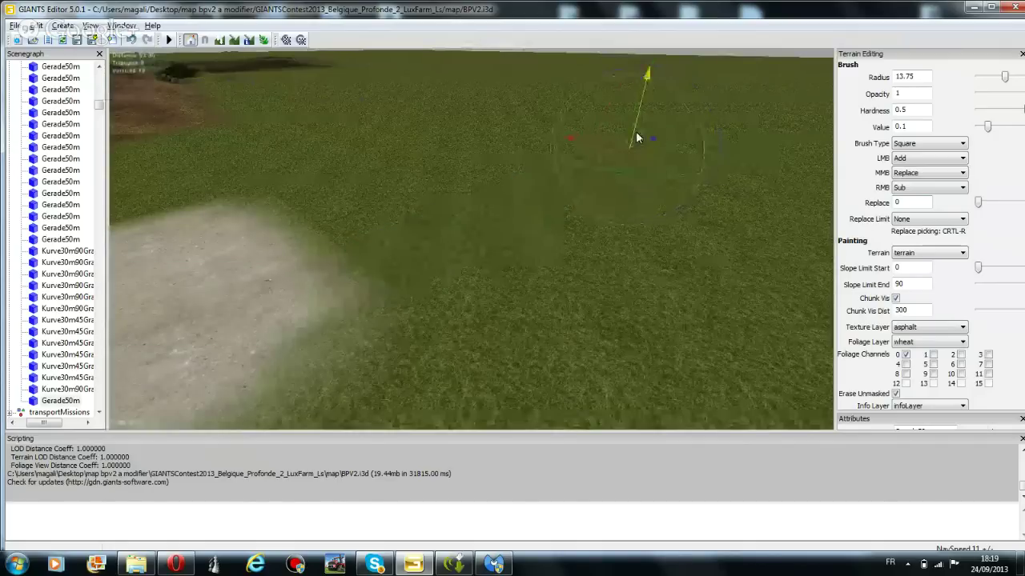
key("h")
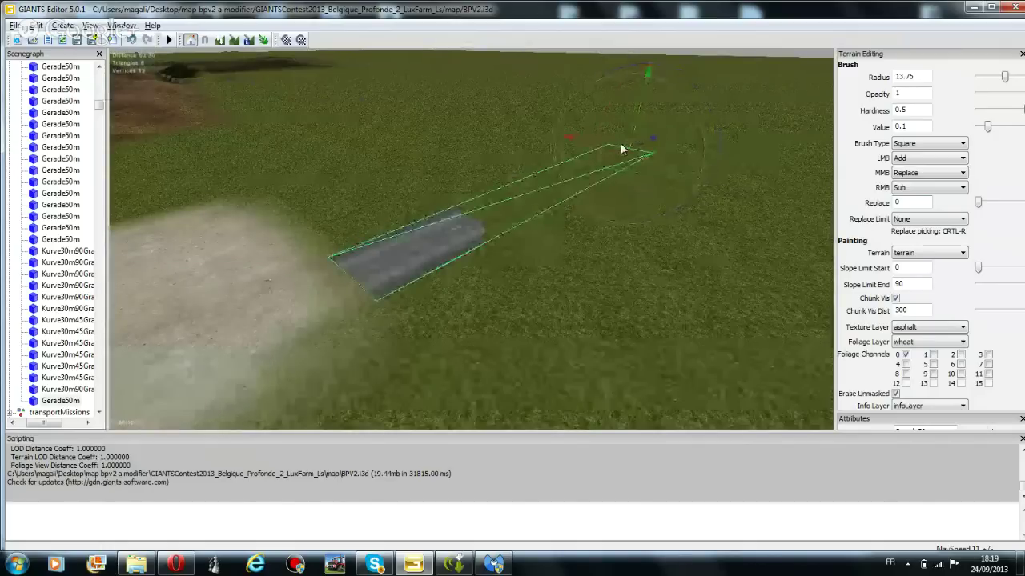
key("h")
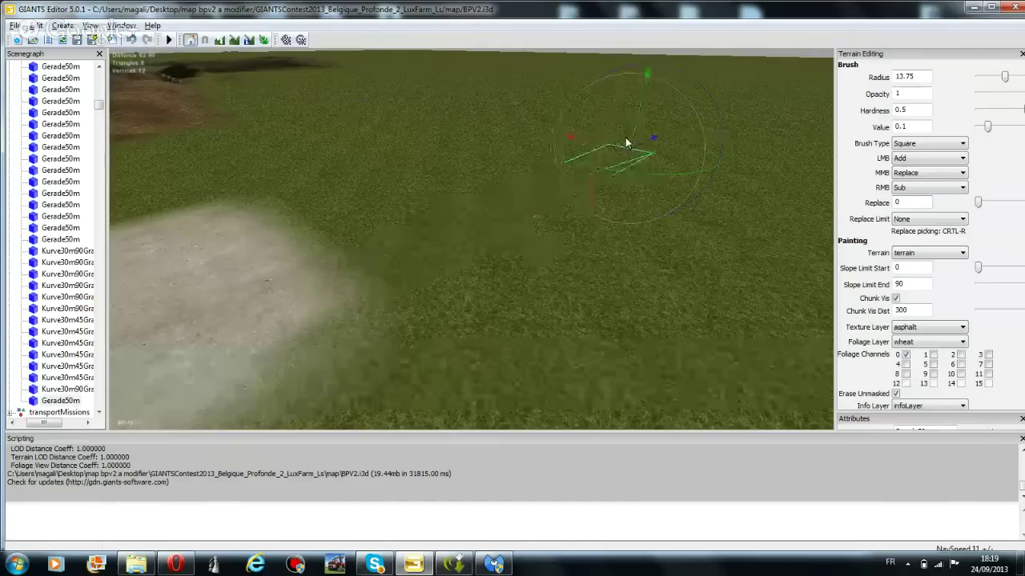
key("h")
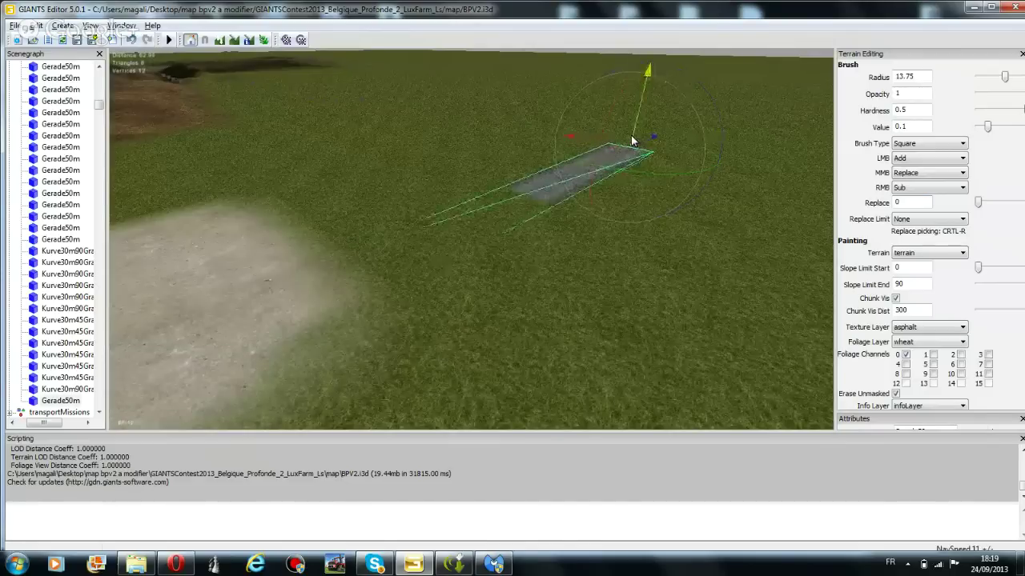
Rotate the road piece around Y to a new heading, then focus and orbit to inspect it
left_click_drag(631, 140, 602, 144)
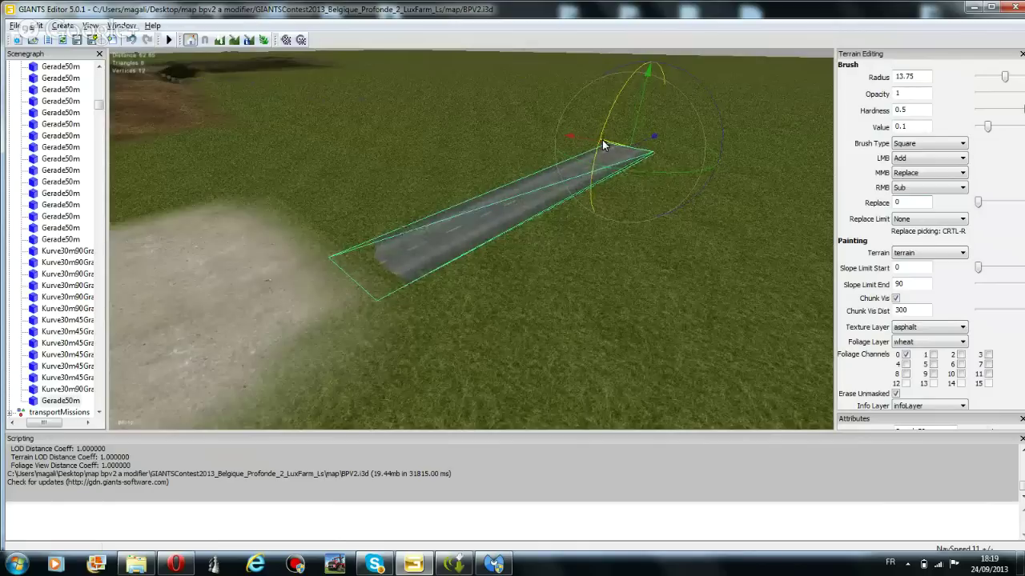
middle_click_drag(656, 163, 534, 205)
key("f")
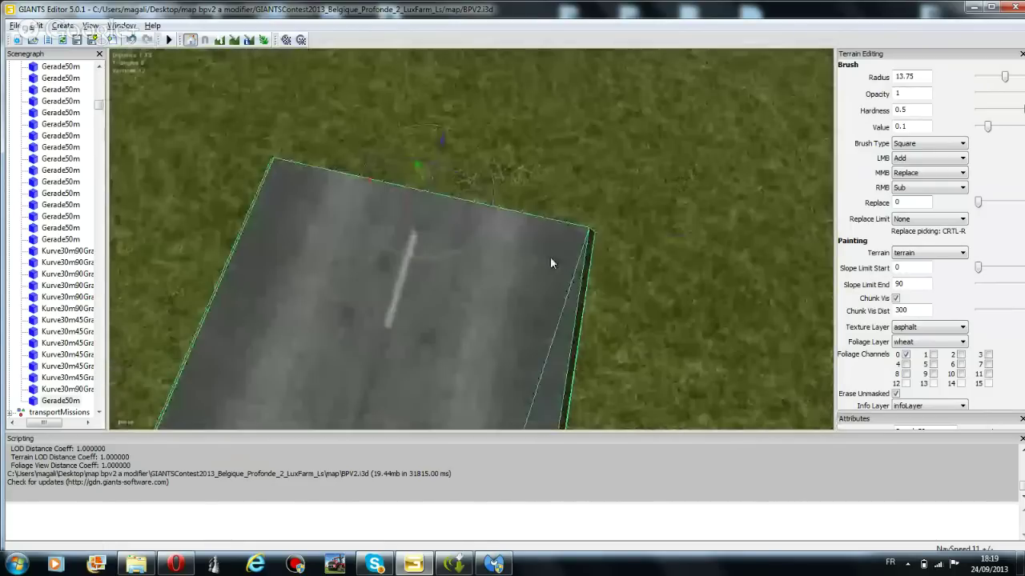
middle_click_drag(551, 258, 558, 50)
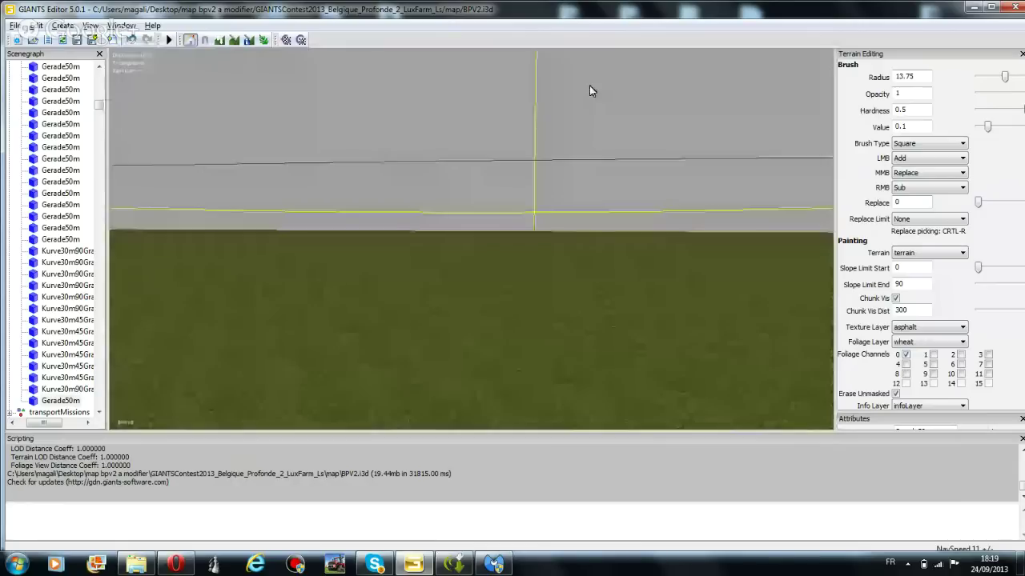
mouse_move(590, 91)
middle_mouse_down()
mouse_move(533, 327)
mouse_move(525, 269)
mouse_move(502, 220)
mouse_move(453, 264)
mouse_move(505, 103)
mouse_move(496, 280)
mouse_move(616, 349)
mouse_move(567, 257)
mouse_move(475, 199)
mouse_move(507, 174)
mouse_move(572, 178)
mouse_move(555, 279)
mouse_move(521, 238)
mouse_move(253, 379)
mouse_move(300, 283)
mouse_move(371, 270)
mouse_move(350, 341)
mouse_move(389, 225)
mouse_move(402, 287)
mouse_move(398, 379)
mouse_move(387, 236)
mouse_move(555, 211)
mouse_move(558, 160)
mouse_move(569, 164)
mouse_move(533, 296)
mouse_move(501, 255)
mouse_move(561, 297)
mouse_move(530, 237)
mouse_move(542, 297)
mouse_move(536, 268)
mouse_move(389, 407)
middle_mouse_up()
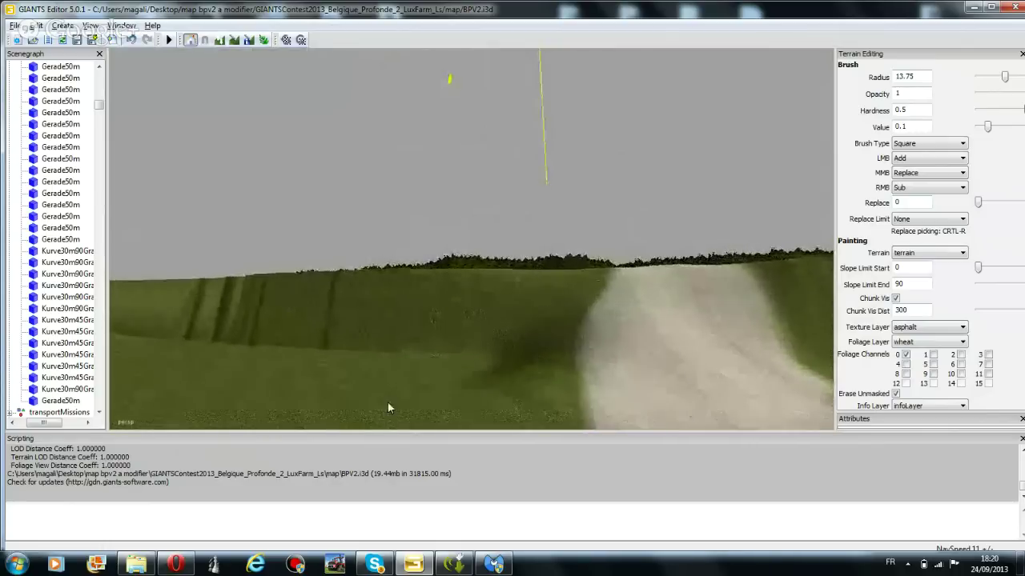
Switch from GIANTS Editor to the Opera window showing the Facebook farming group post
left_click(177, 565)
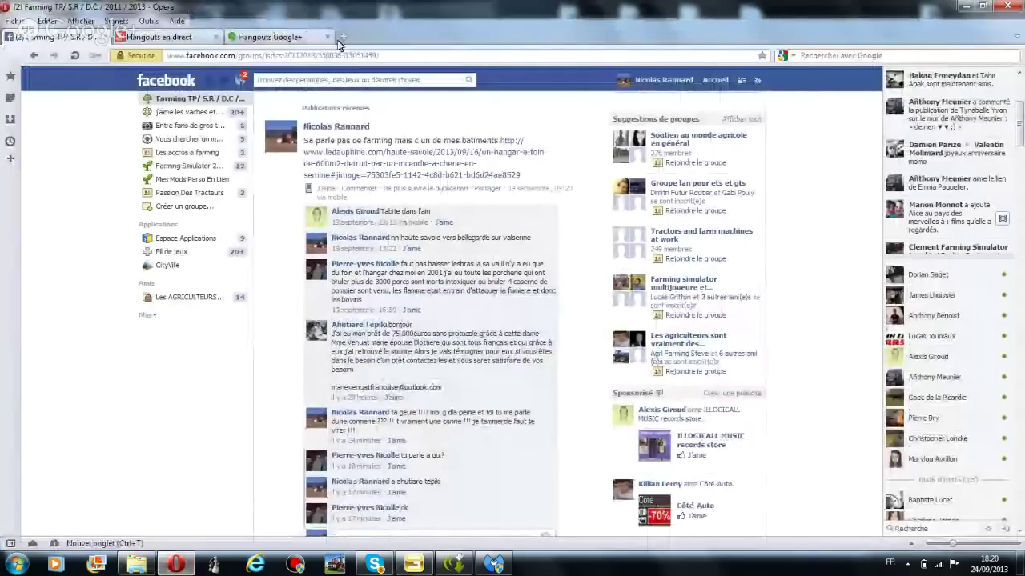
In a new tab, Google 'farming simaulator 2013 panneau d autoroute a placer', then reword it to 'de circulation'
left_click(340, 38)
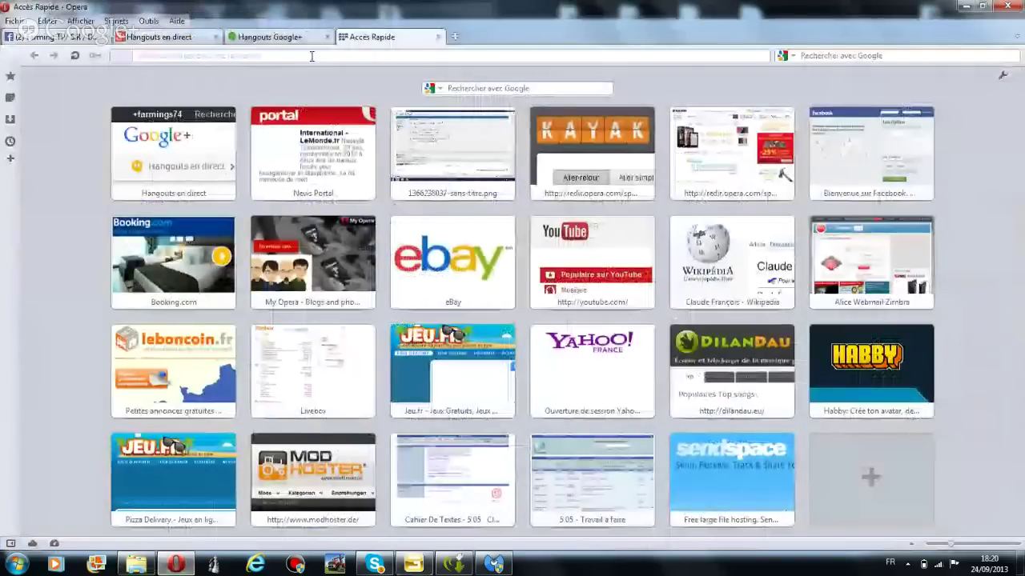
left_click(312, 56)
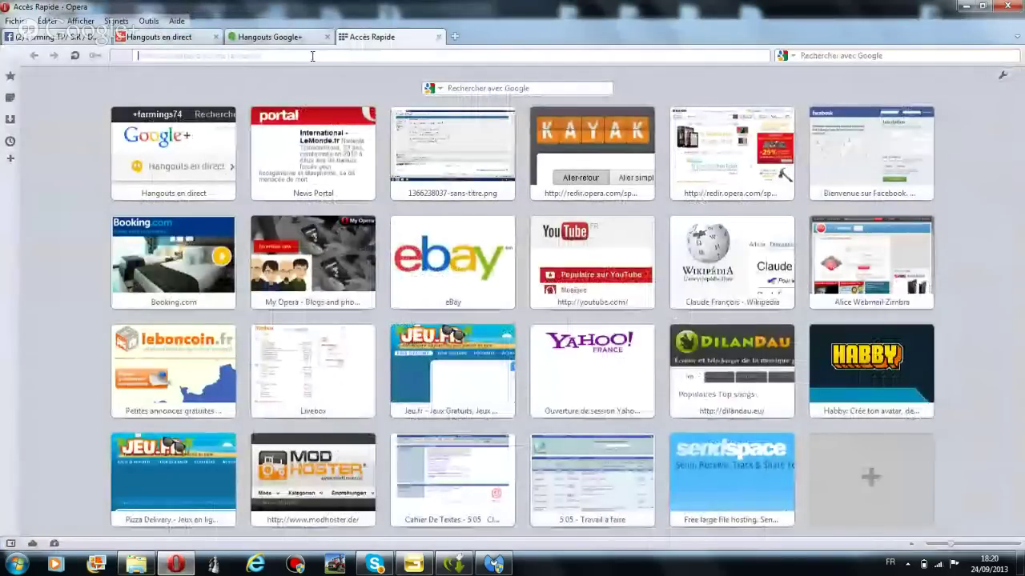
type("farming si")
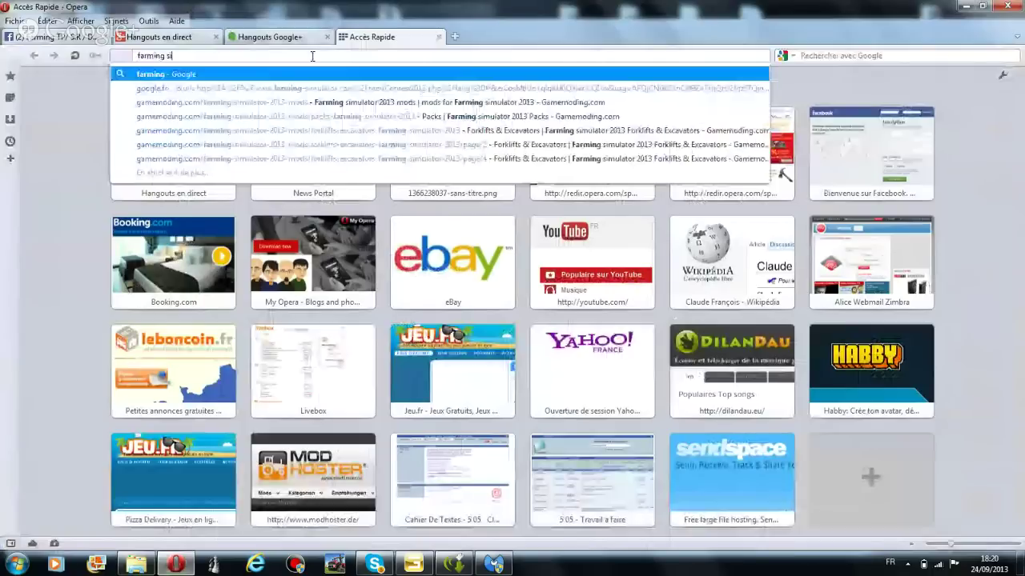
type("maulator 20")
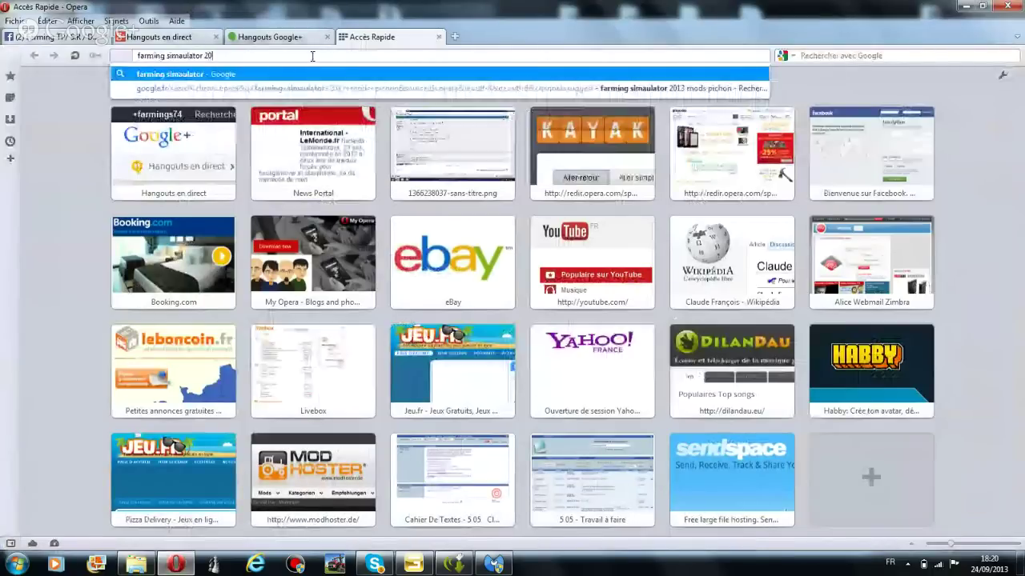
type("13 p")
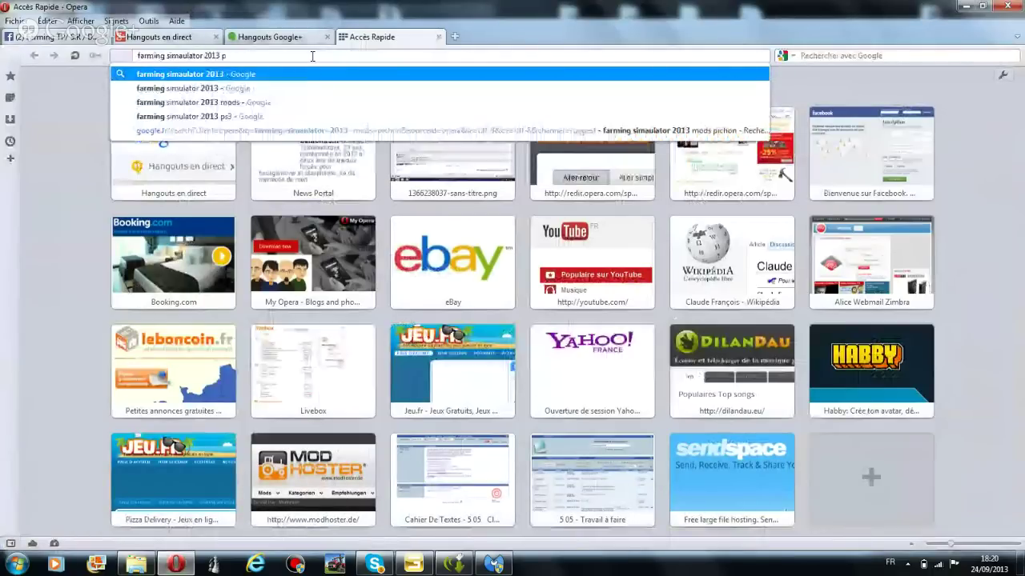
type("anne")
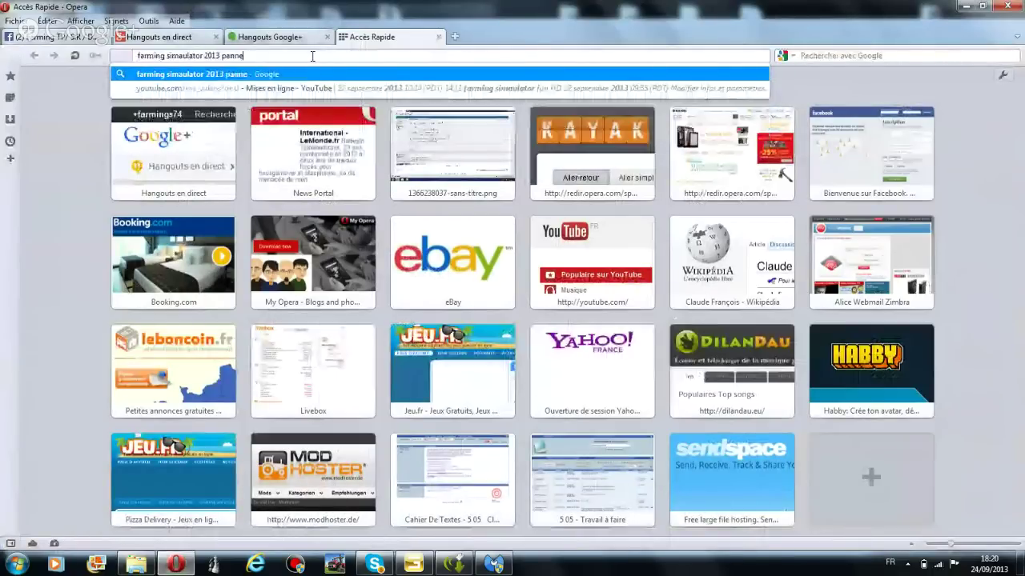
type("au de")
key("BackSpace")
key("BackSpace")
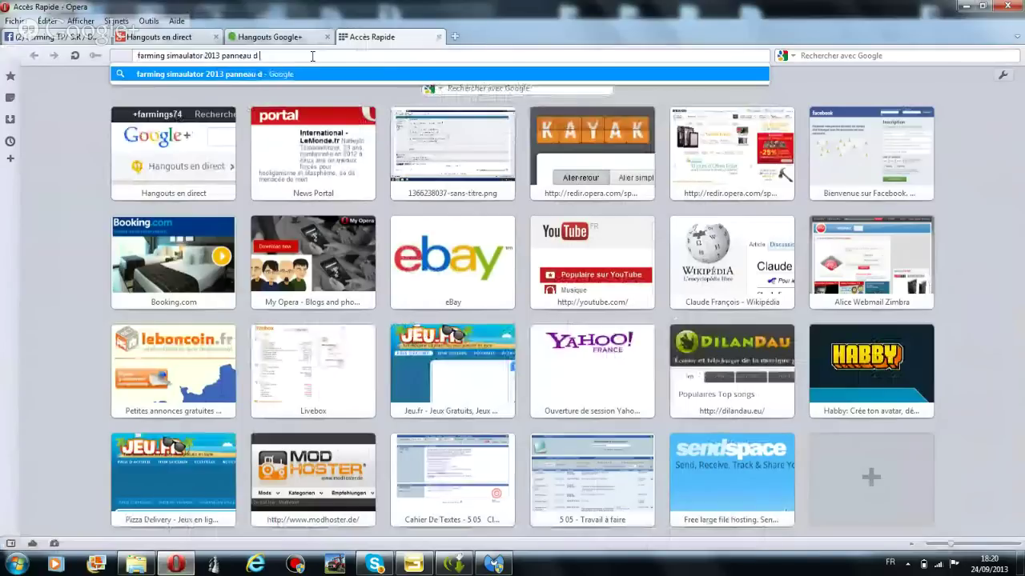
type("auor")
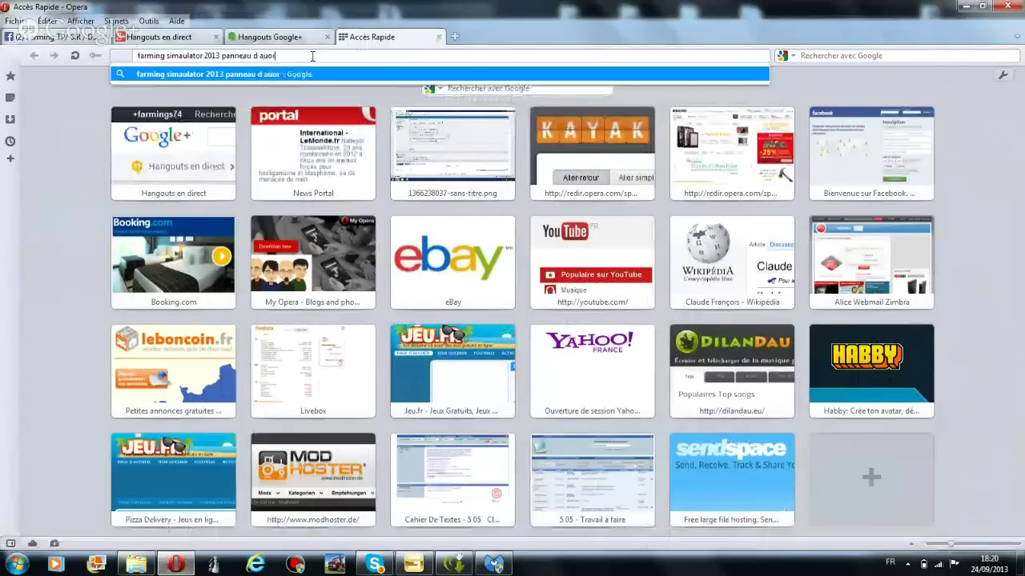
key("BackSpace")
key("BackSpace")
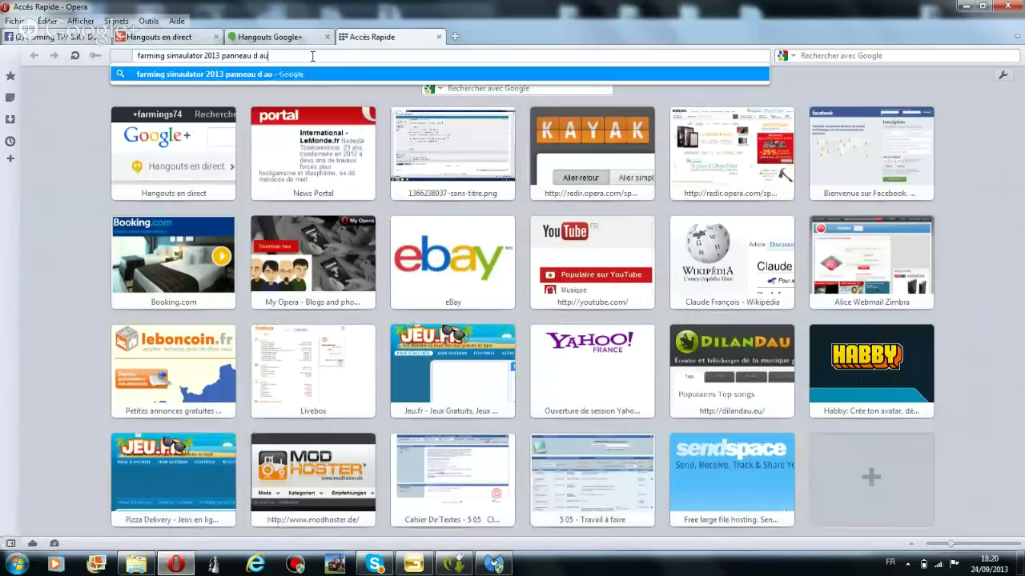
type("torout")
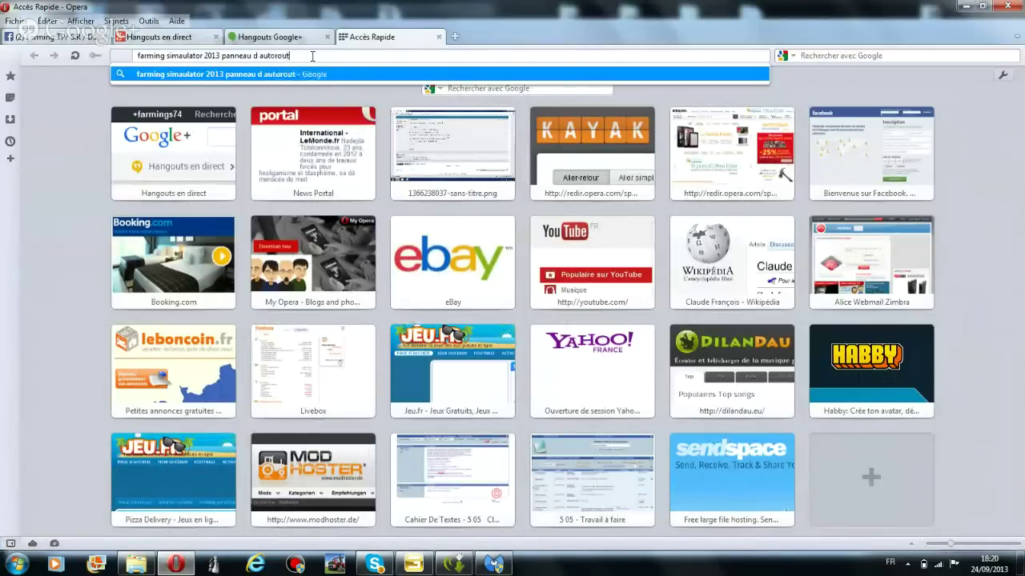
type("e a placer")
key("Return")
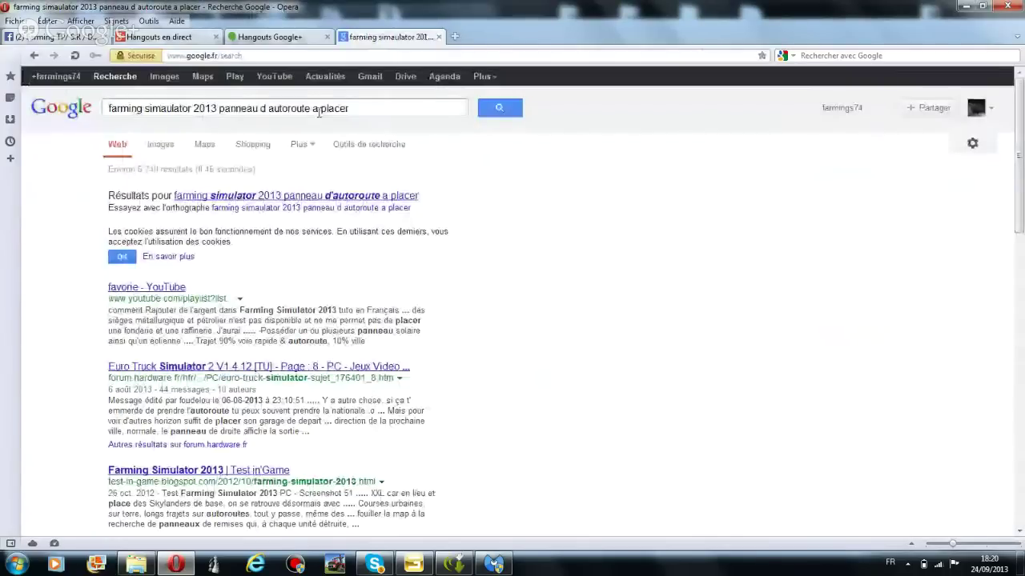
left_click_drag(310, 110, 265, 112)
type("de c")
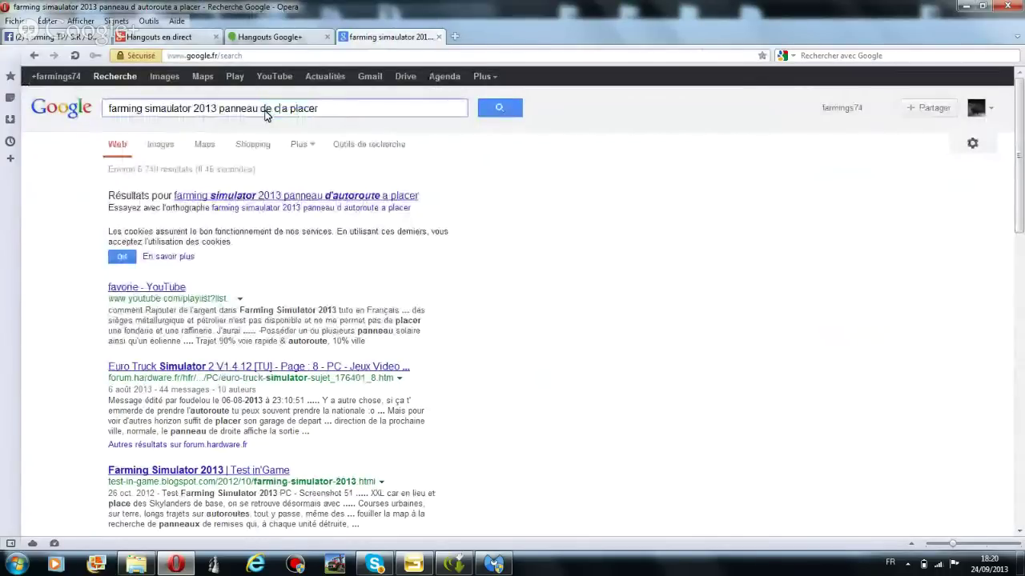
type("irculation")
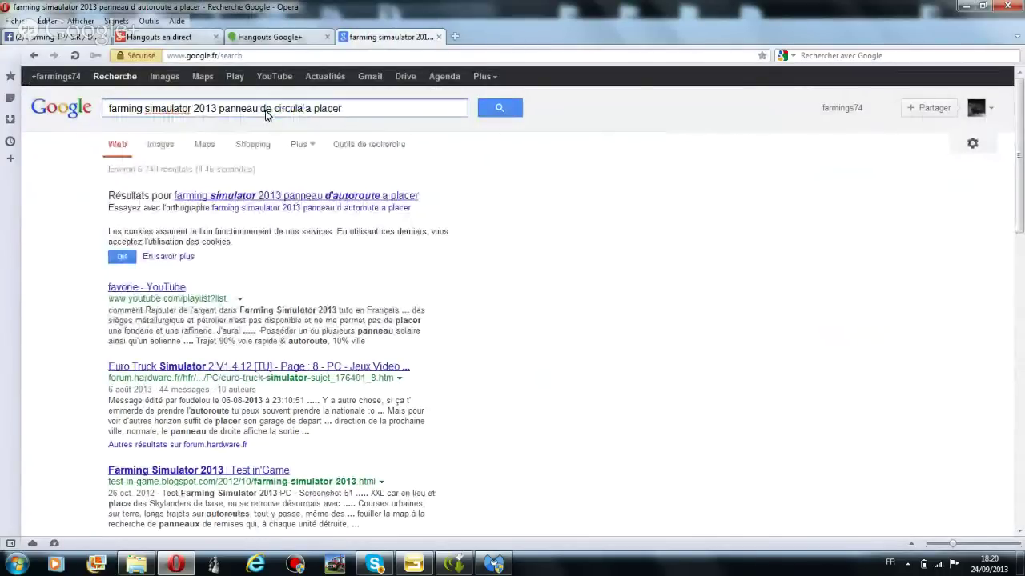
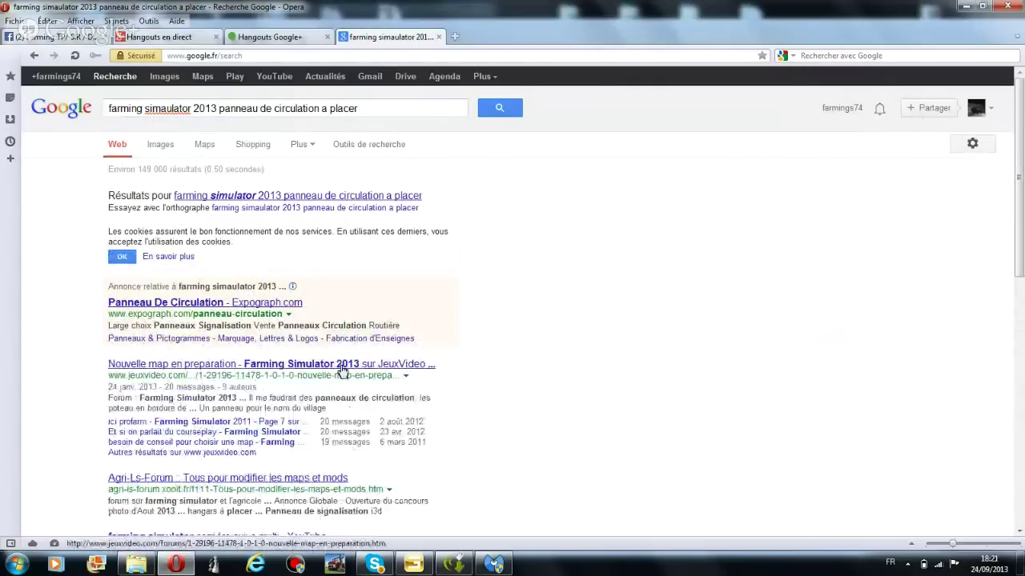
Open the 'Agri-Ls-Forum :: Tous pour modifier les maps et mods' result from the Google results
scroll(256, 354, "down", 3)
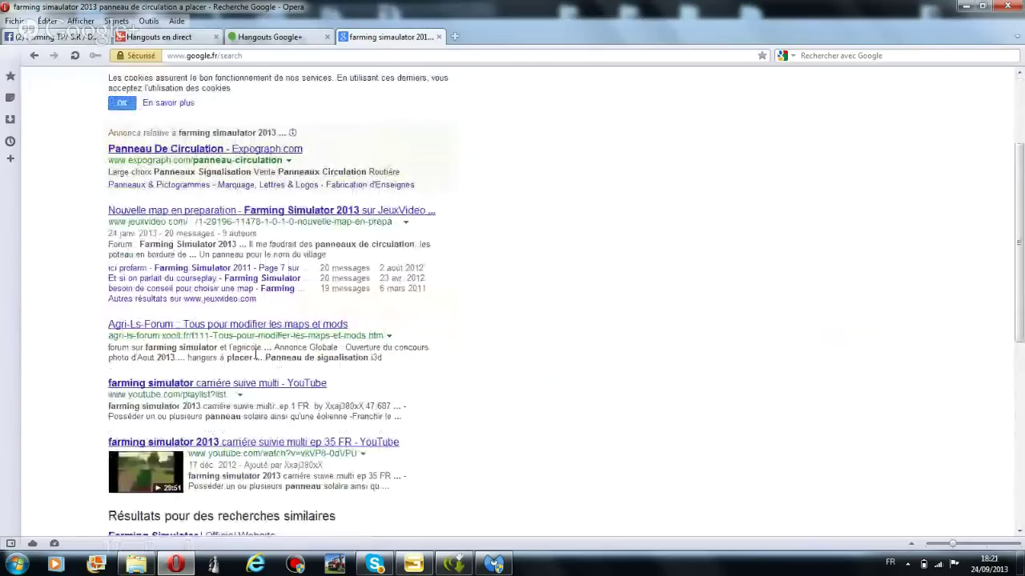
left_click(270, 328)
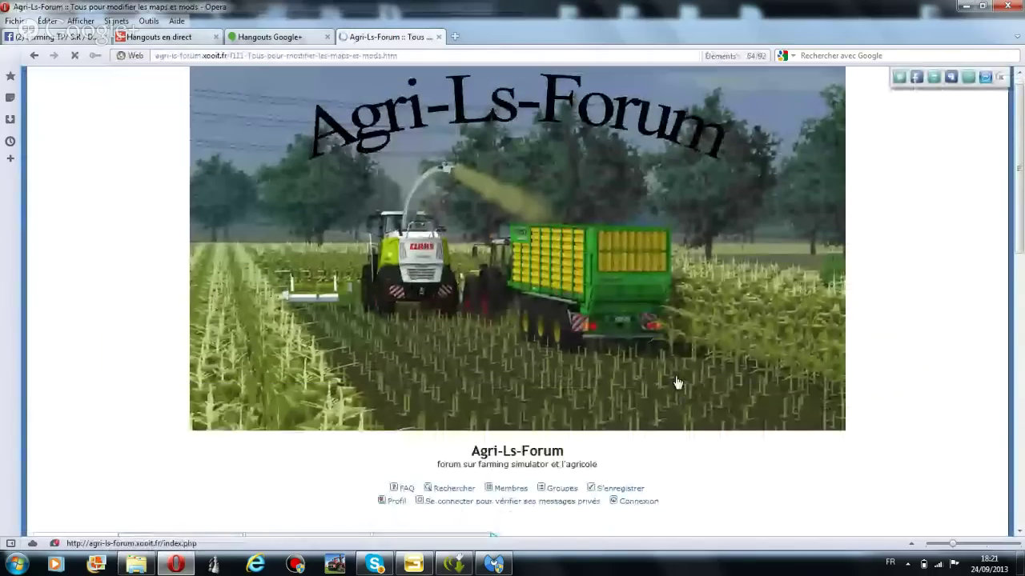
Browse the forum topic list and the 'Jalon Plaçable' topic, then go back to Google
scroll(677, 382, "down", 5)
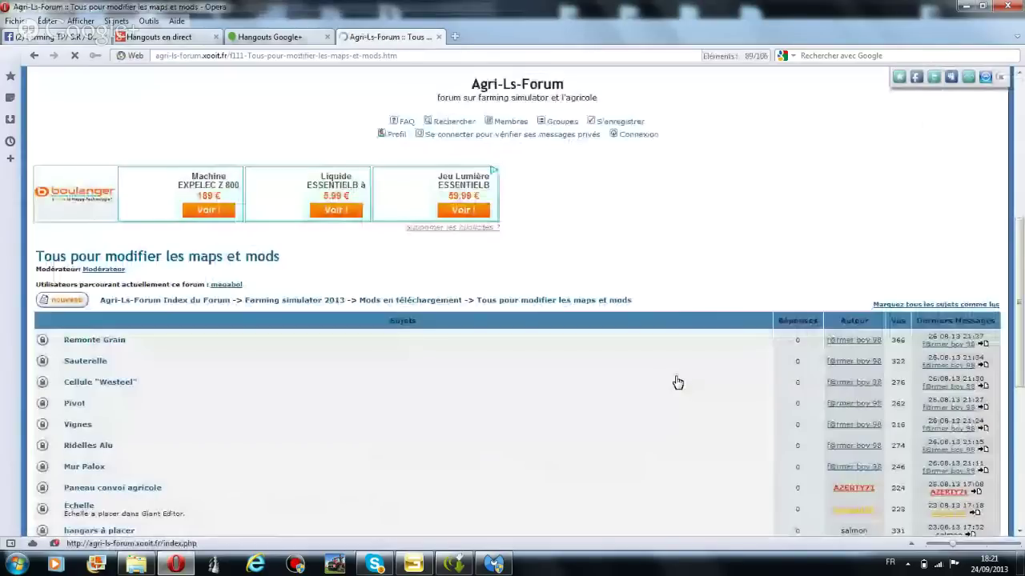
scroll(676, 382, "down", 1)
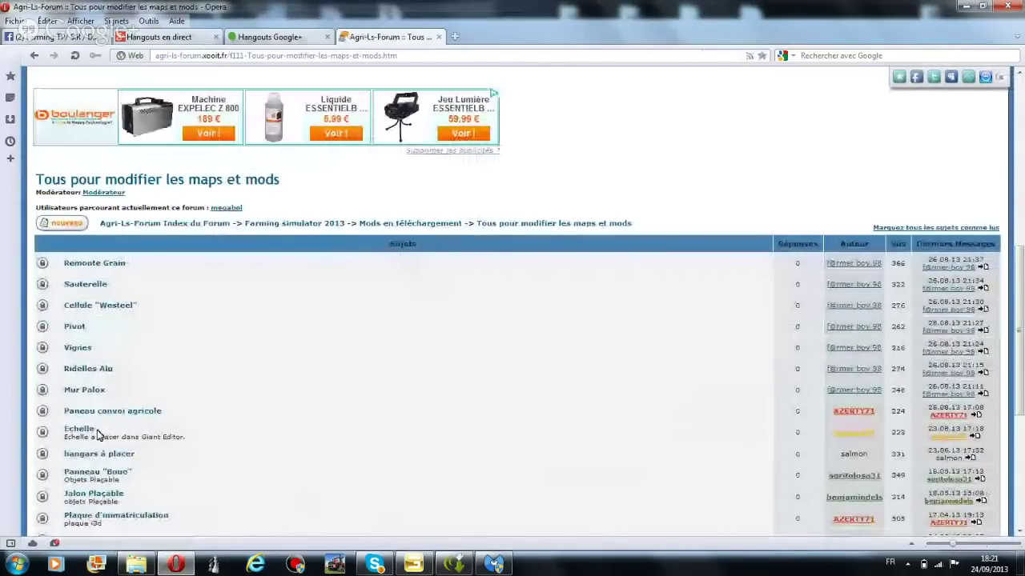
scroll(99, 435, "down", 1)
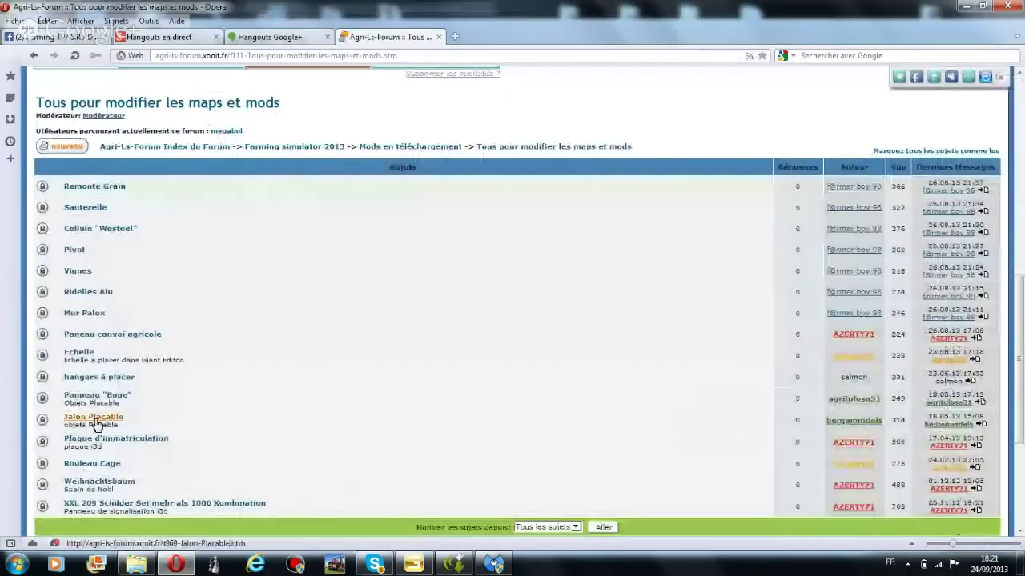
left_click(94, 419)
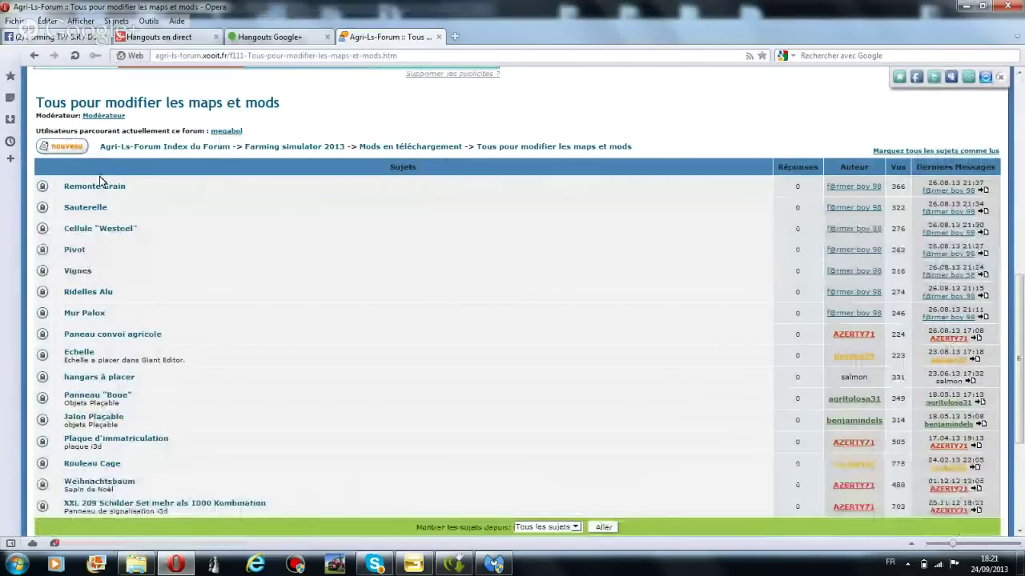
scroll(101, 181, "up", 4)
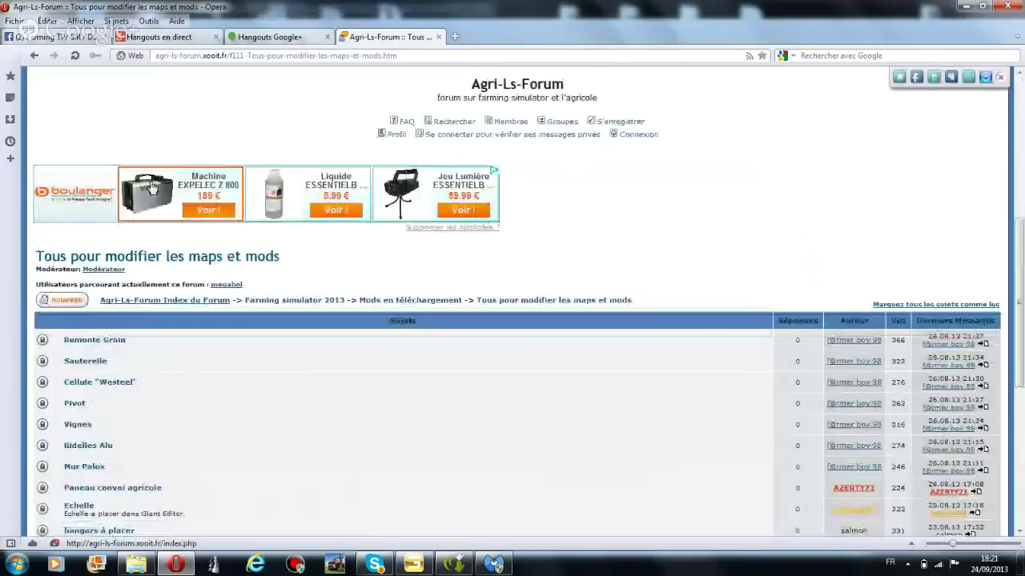
scroll(153, 186, "down", 10)
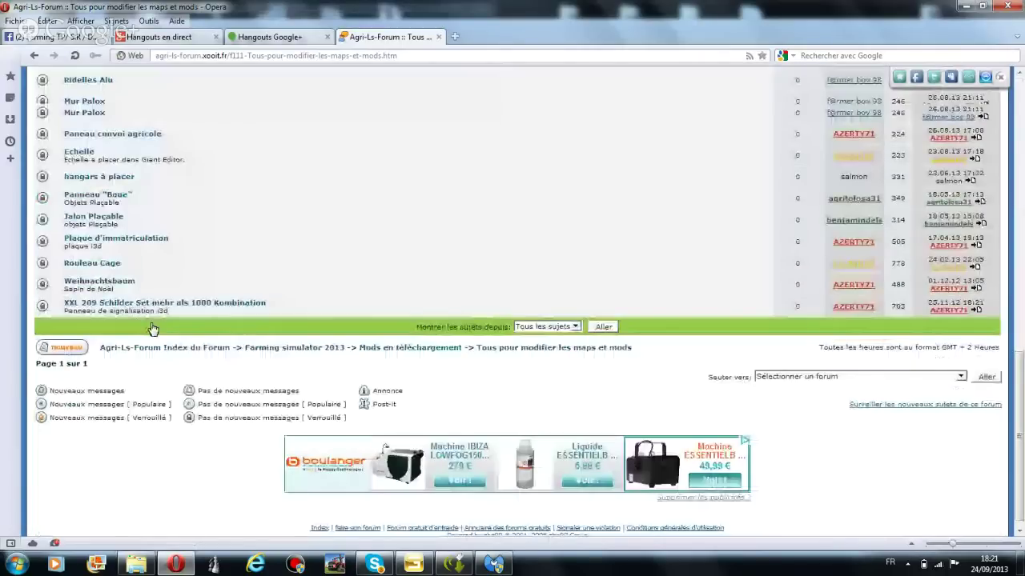
key("alt+Left")
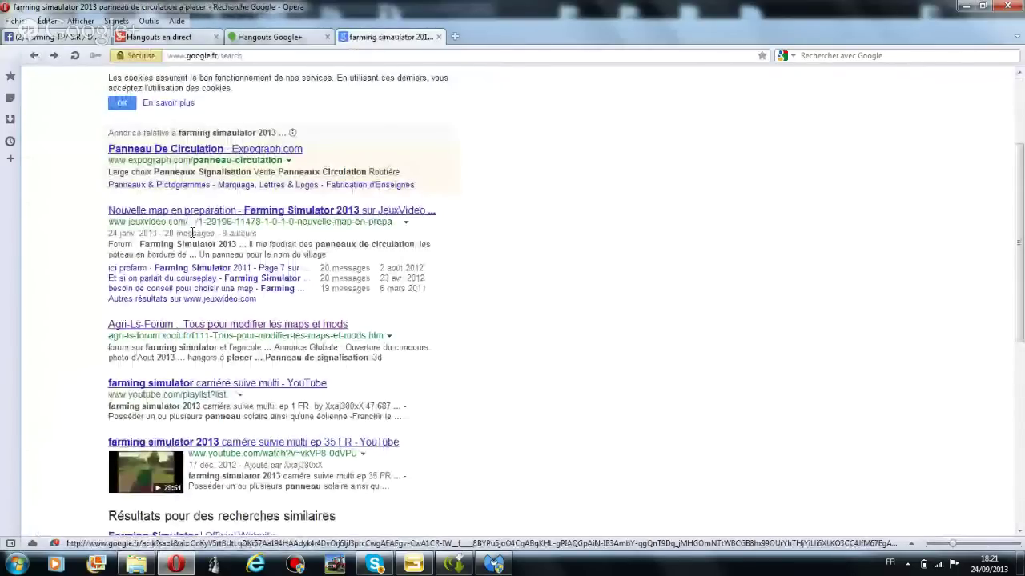
Open the jeuxvideo.com 'Nouvelle map en preparation' thread and its ls2013.com link in a new tab
left_click(312, 211)
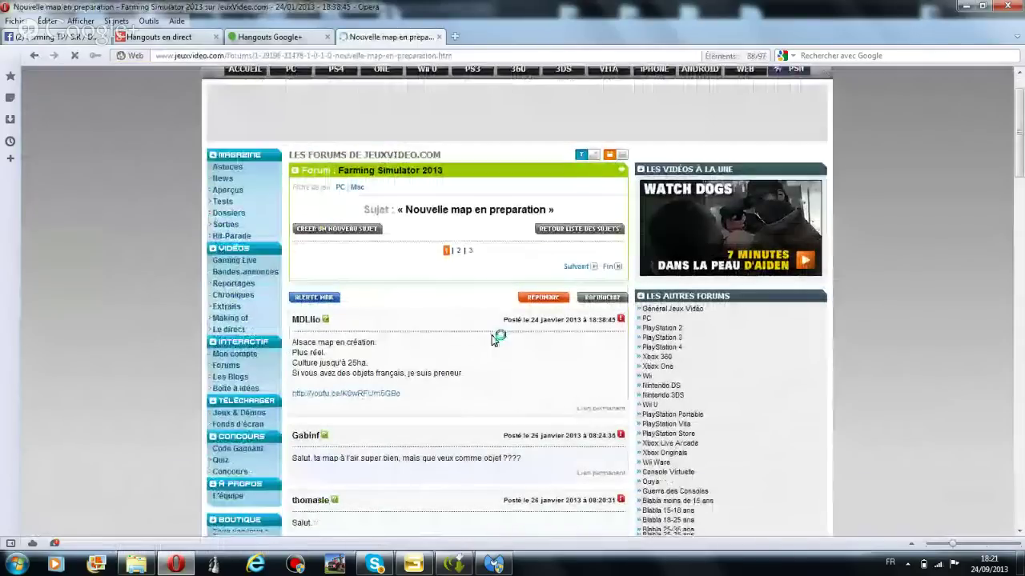
scroll(494, 339, "down", 1)
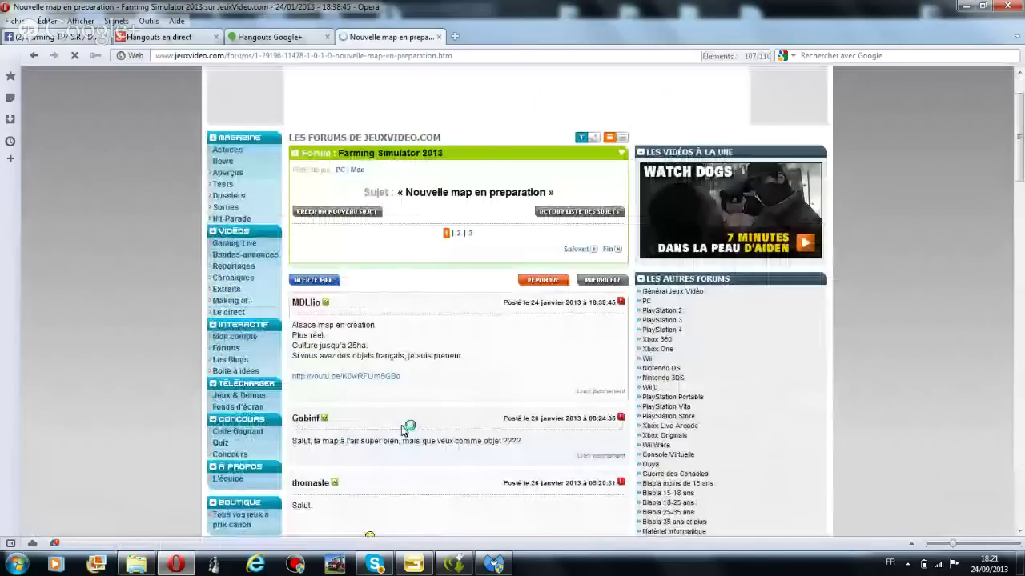
scroll(405, 429, "down", 4)
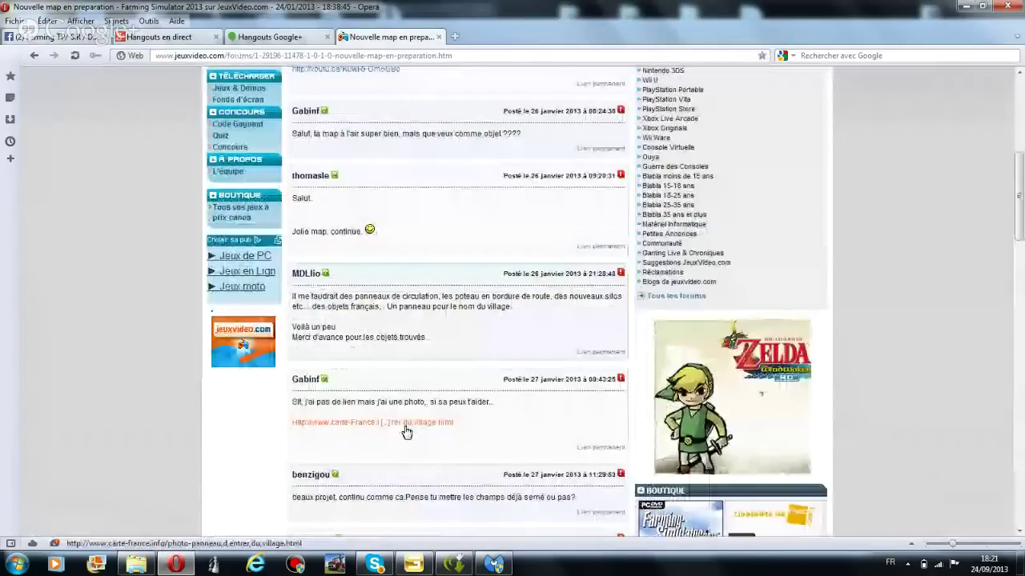
scroll(406, 433, "down", 4)
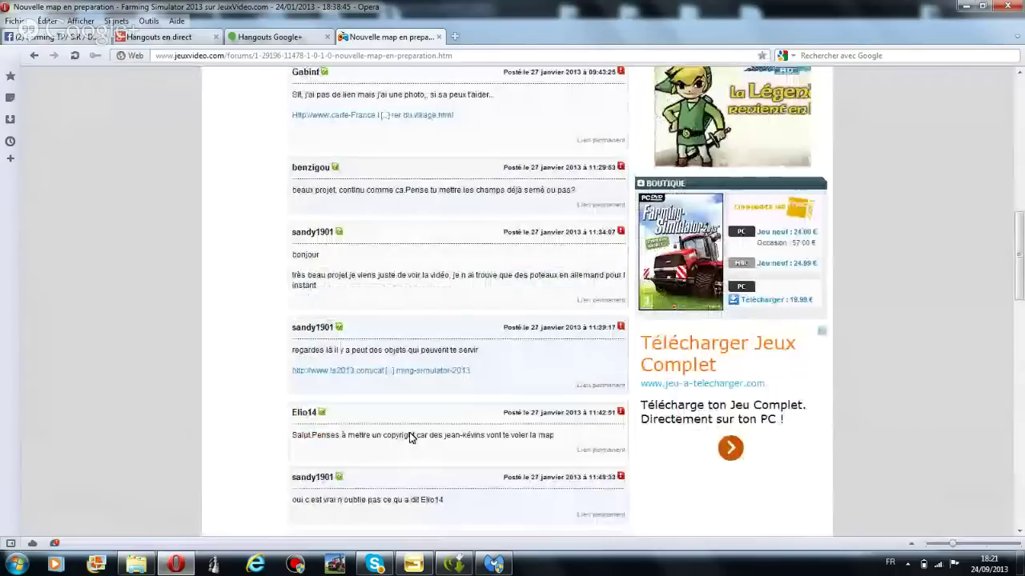
left_click(401, 370)
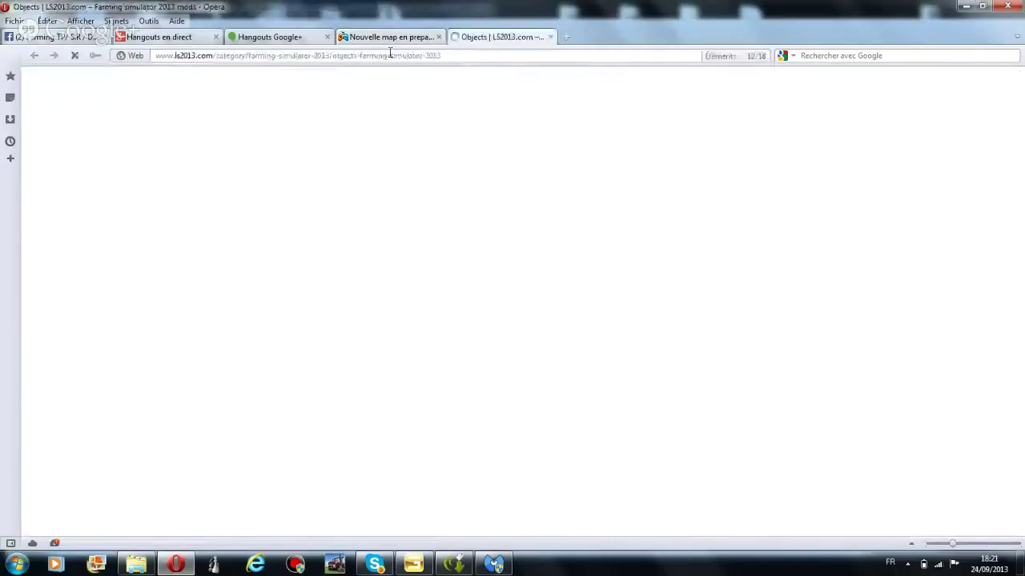
Return to the forum thread tab and read further down the posts
left_click(395, 36)
scroll(418, 308, "down", 7)
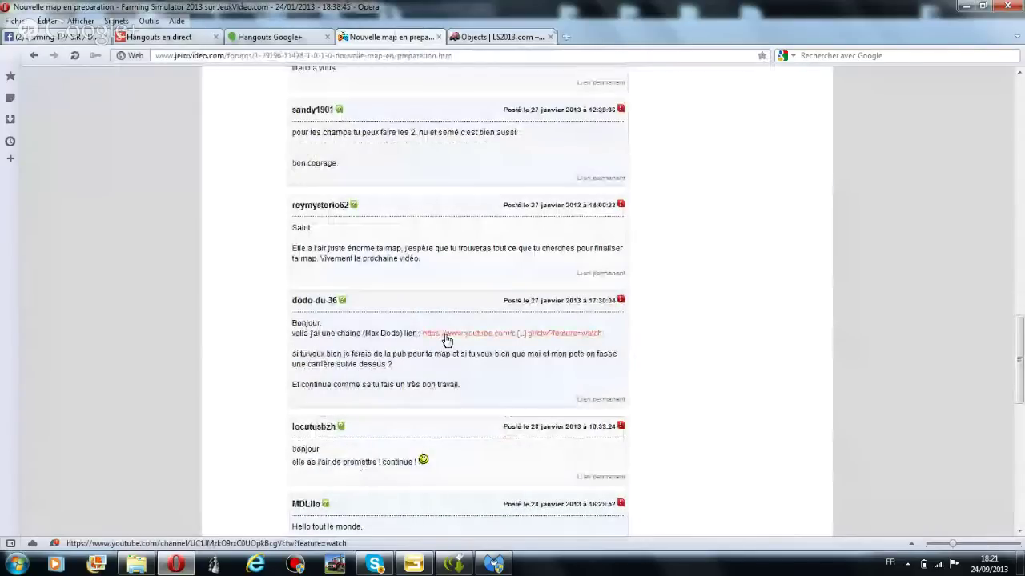
scroll(447, 341, "down", 4)
scroll(424, 328, "down", 1)
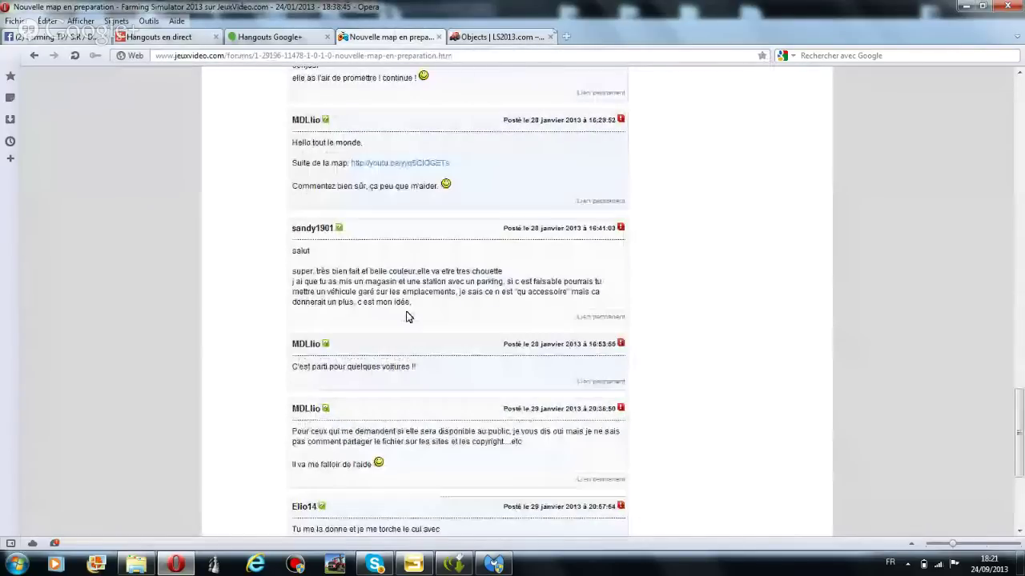
scroll(406, 317, "down", 1)
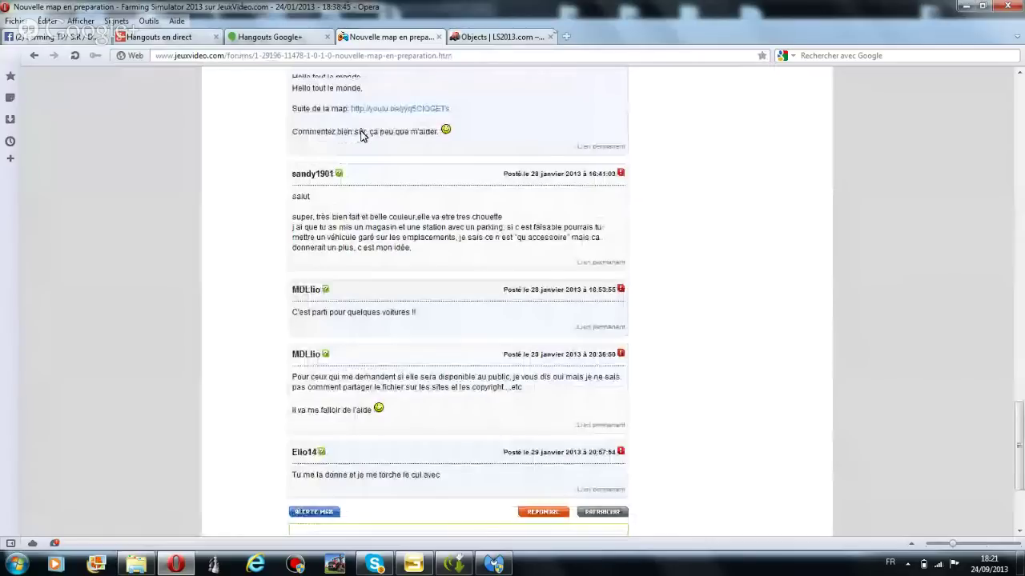
scroll(361, 136, "up", 1)
Look through the LS2013.com Objects mods list, then close that tab
key("ctrl+Tab")
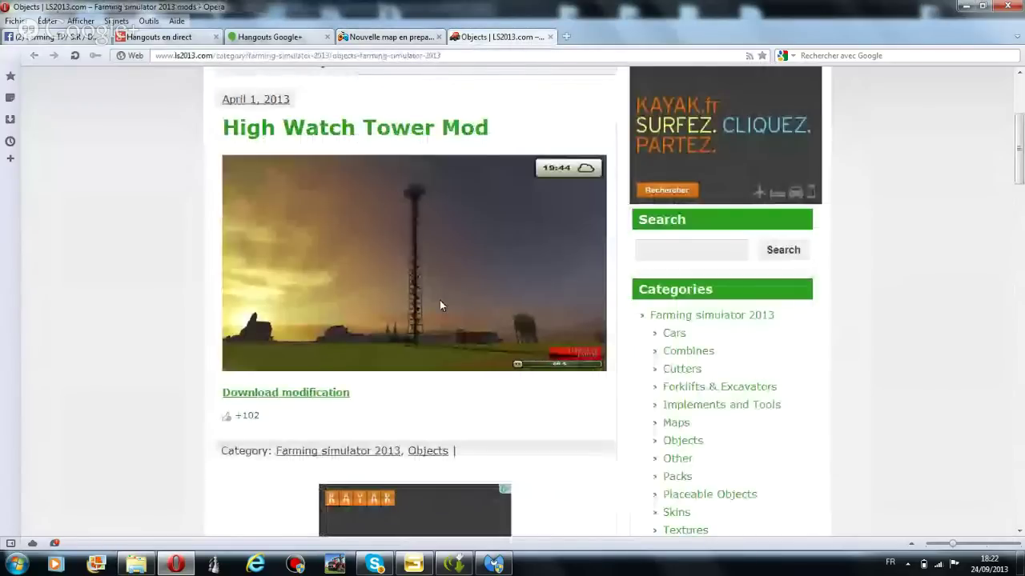
scroll(439, 305, "down", 5)
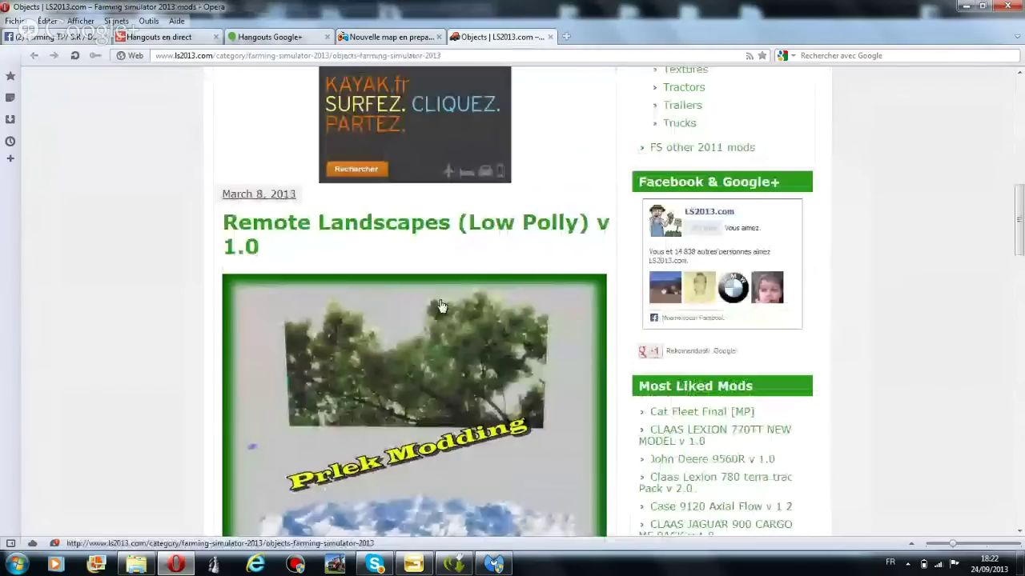
scroll(439, 305, "down", 10)
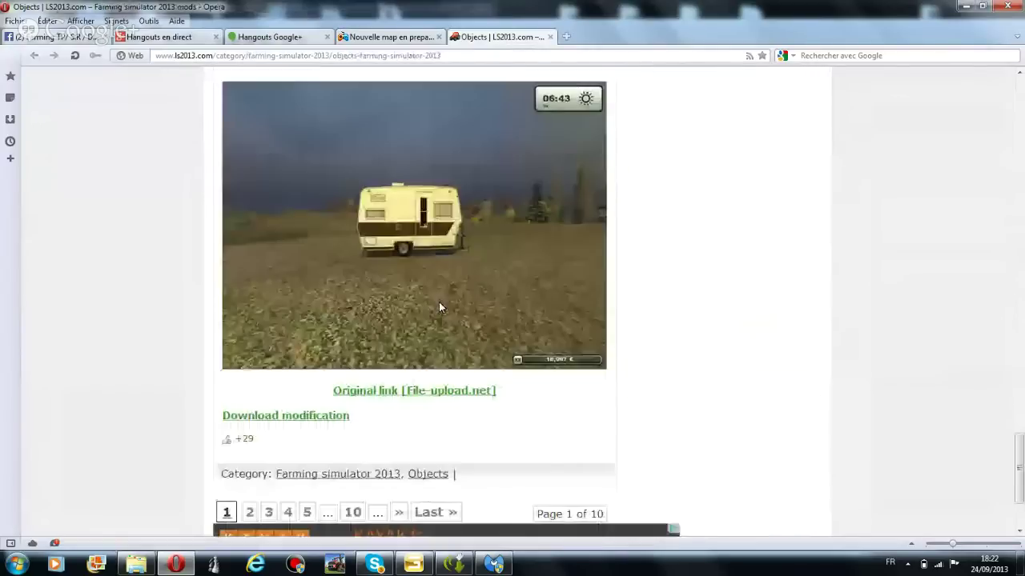
scroll(438, 305, "down", 2)
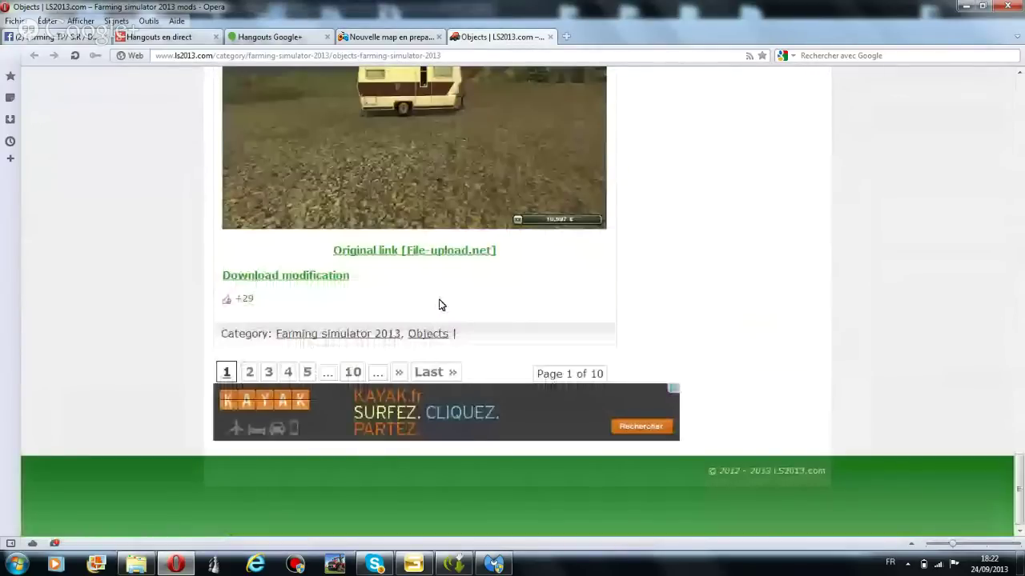
key("ctrl+w")
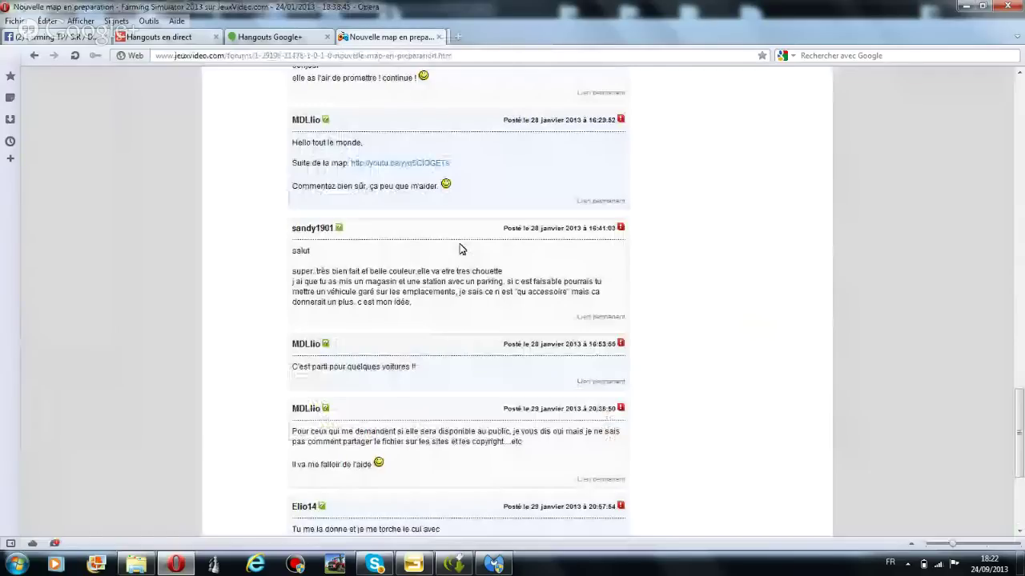
scroll(413, 131, "up", 9)
Check the new notifications on the Facebook farming group page
scroll(412, 131, "up", 10)
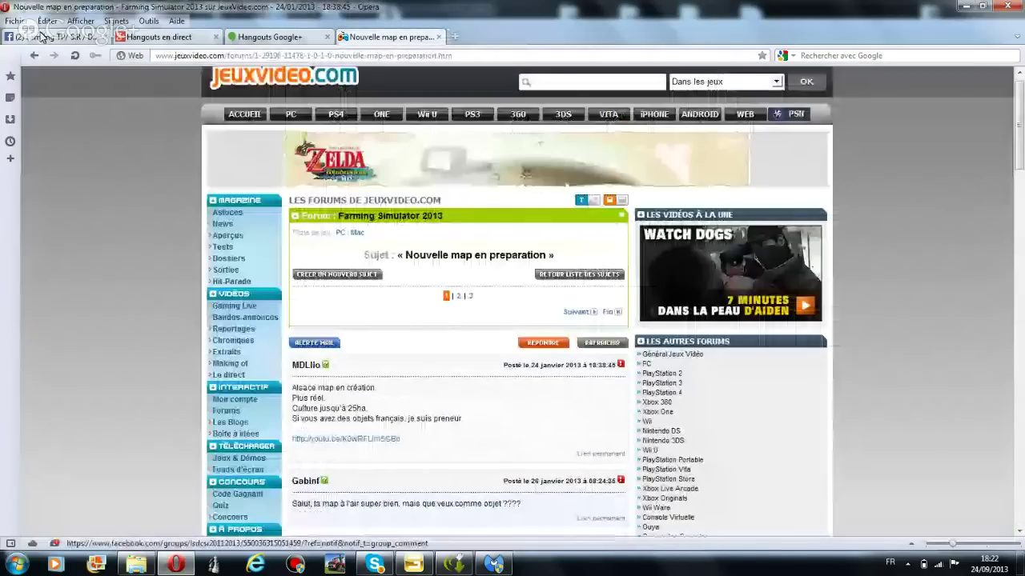
left_click(42, 36)
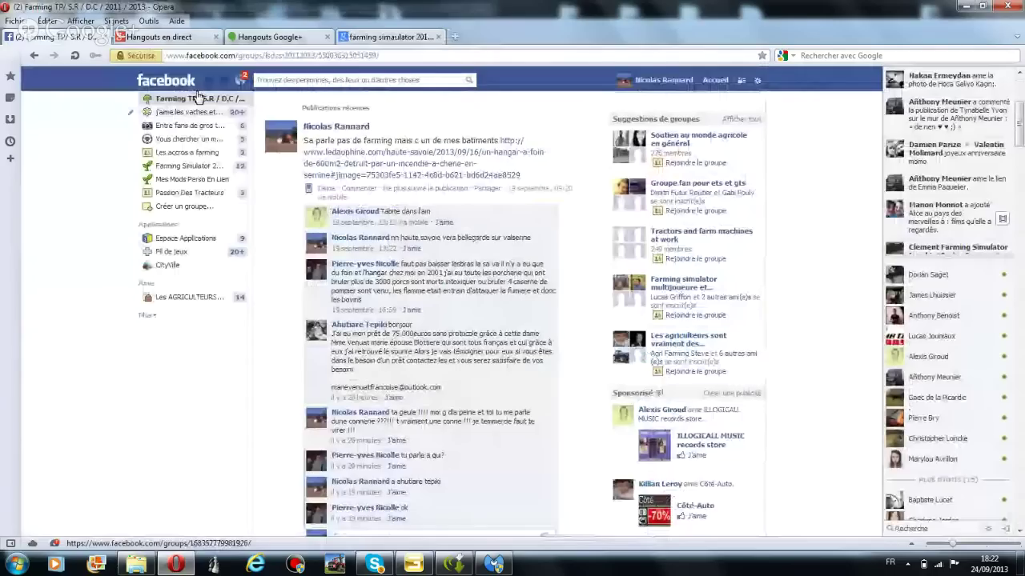
left_click(240, 80)
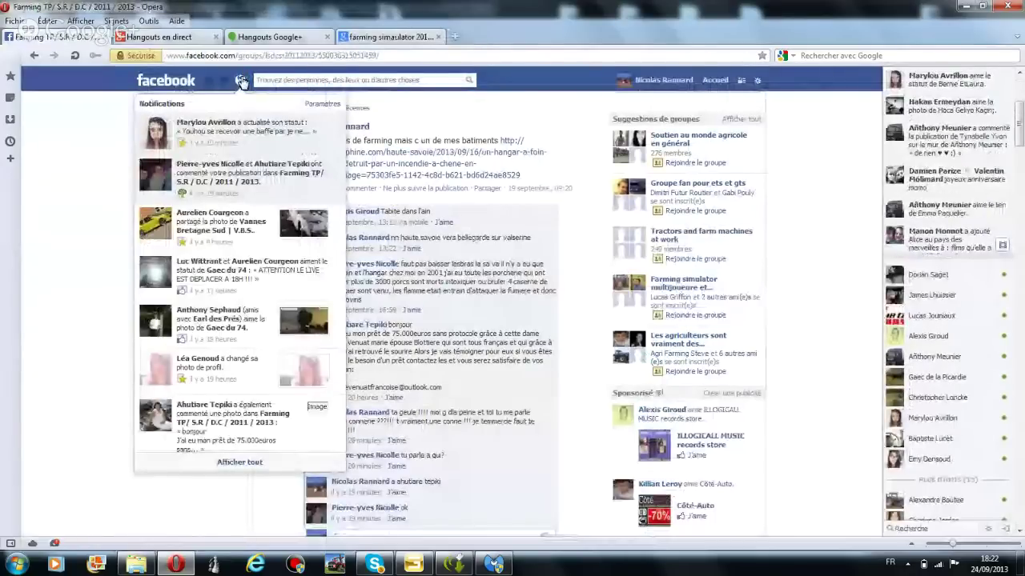
left_click(241, 80)
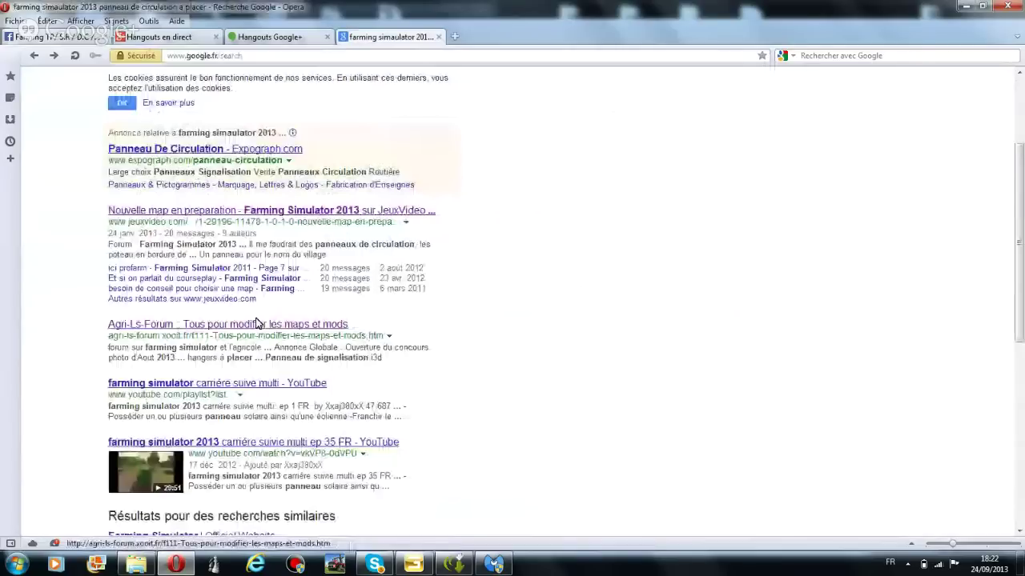
Scroll through the Google results for 'farming simulator 2013 panneau de circulation a placer'
scroll(256, 322, "down", 5)
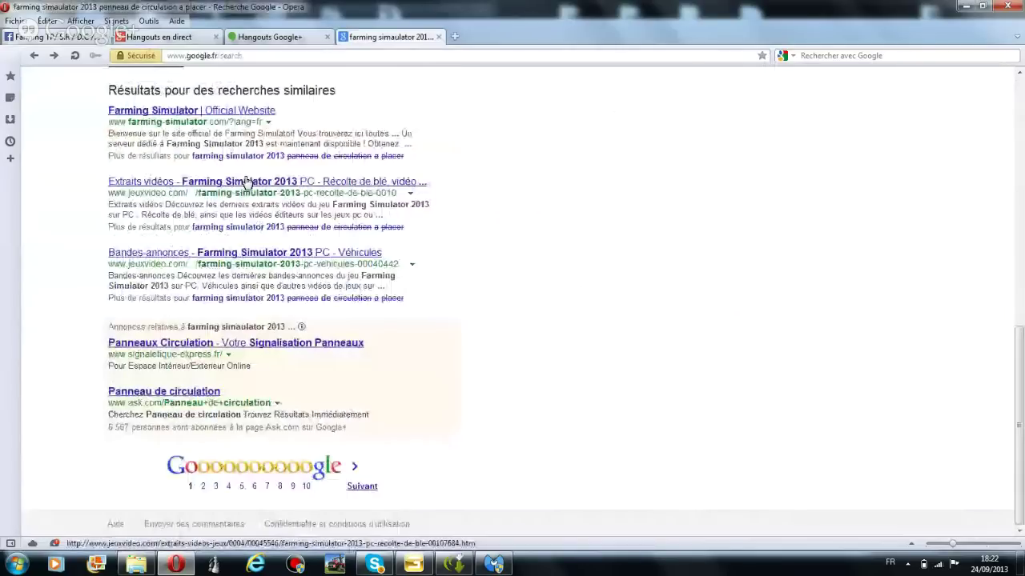
scroll(278, 339, "up", 5)
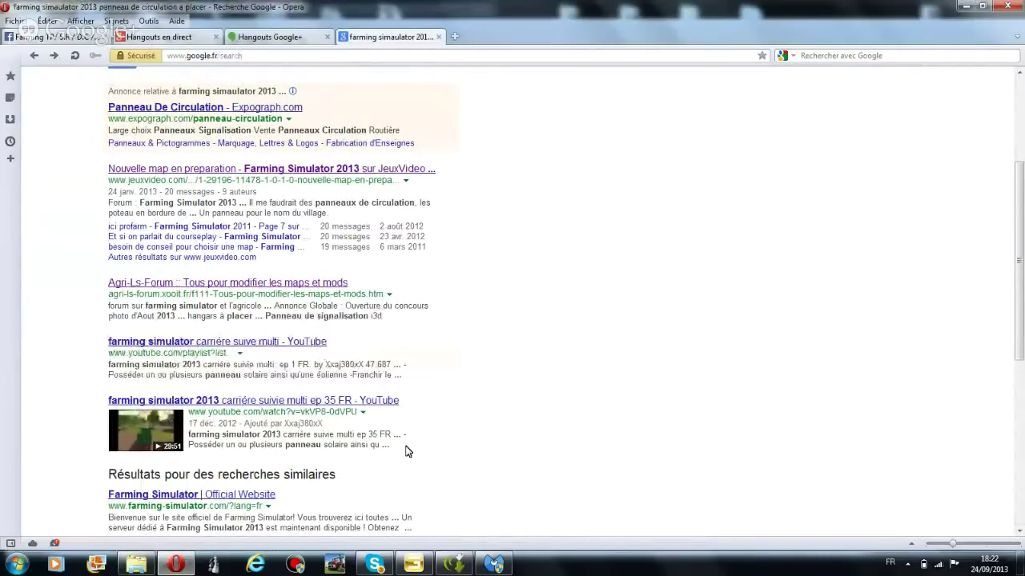
scroll(278, 361, "up", 3)
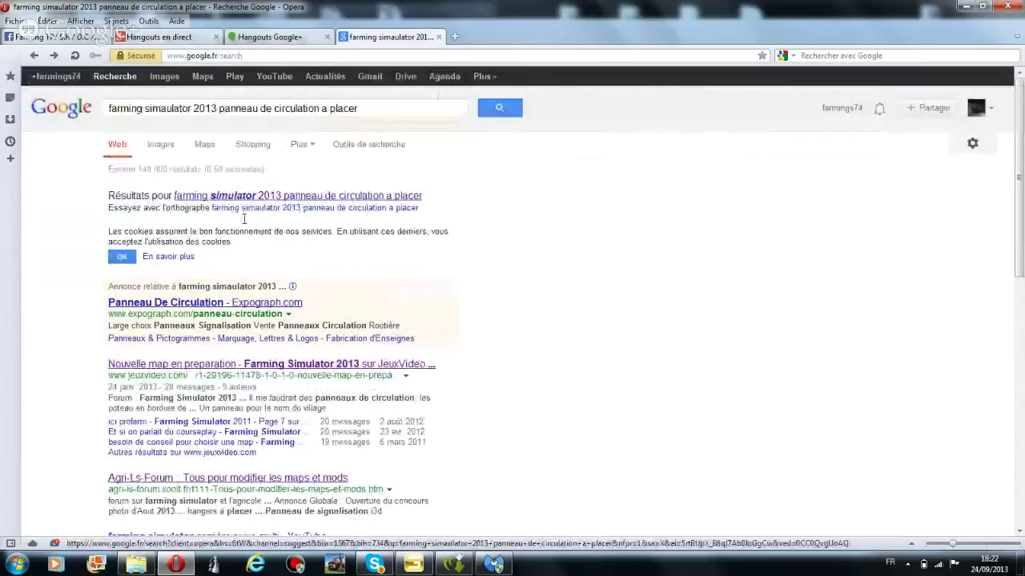
Append 'avec giants editor 5.0.1' to the query and search with the corrected spelling
left_click(371, 106)
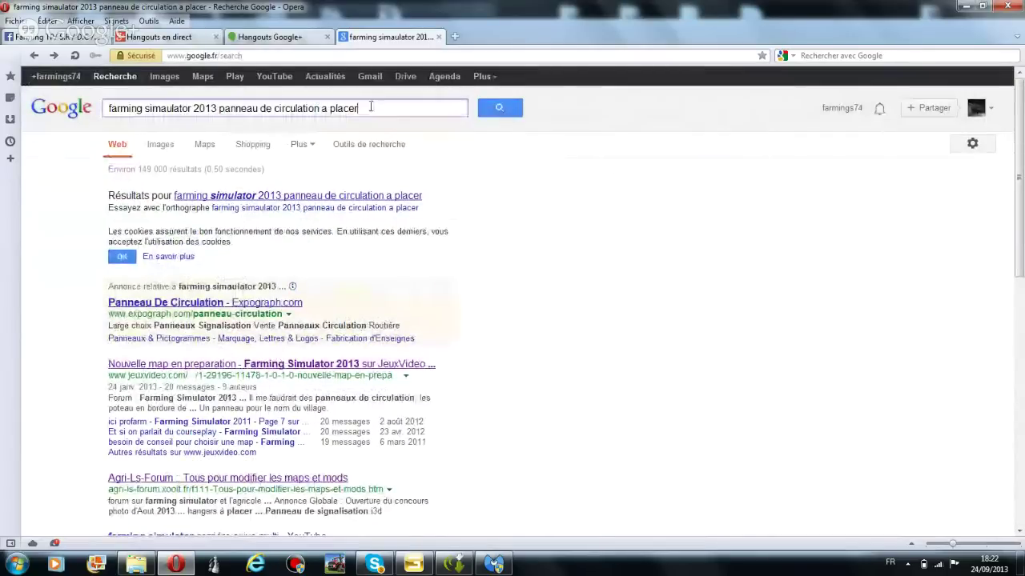
type("avec  ")
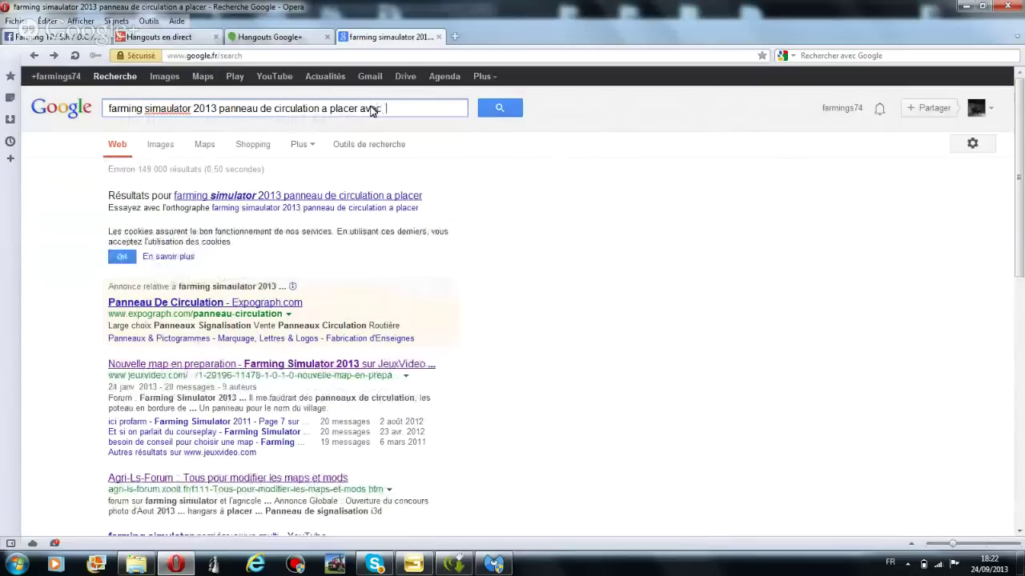
type("giants ed")
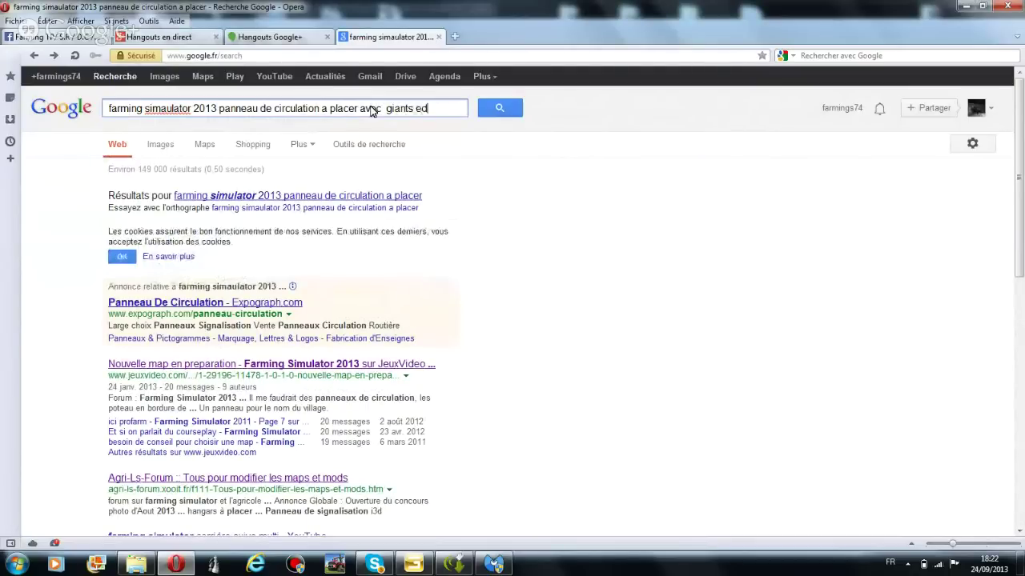
type("itor 5.")
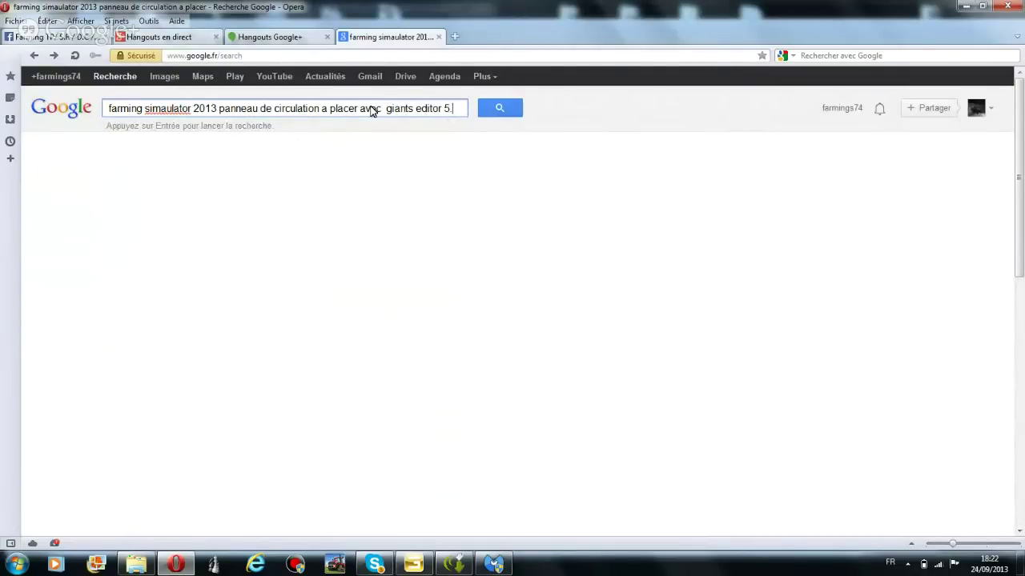
type("0.1")
key("Return")
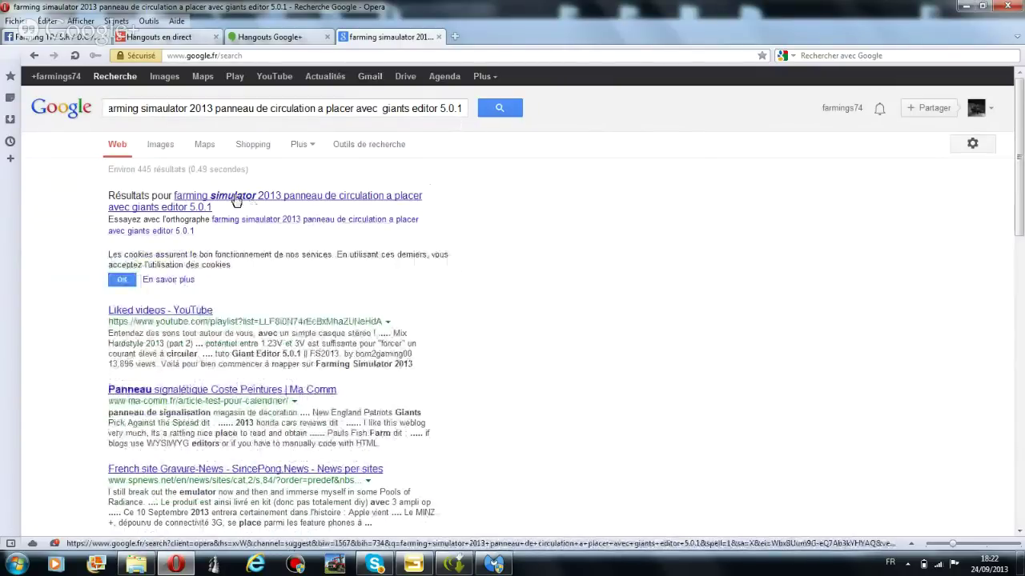
left_click(236, 201)
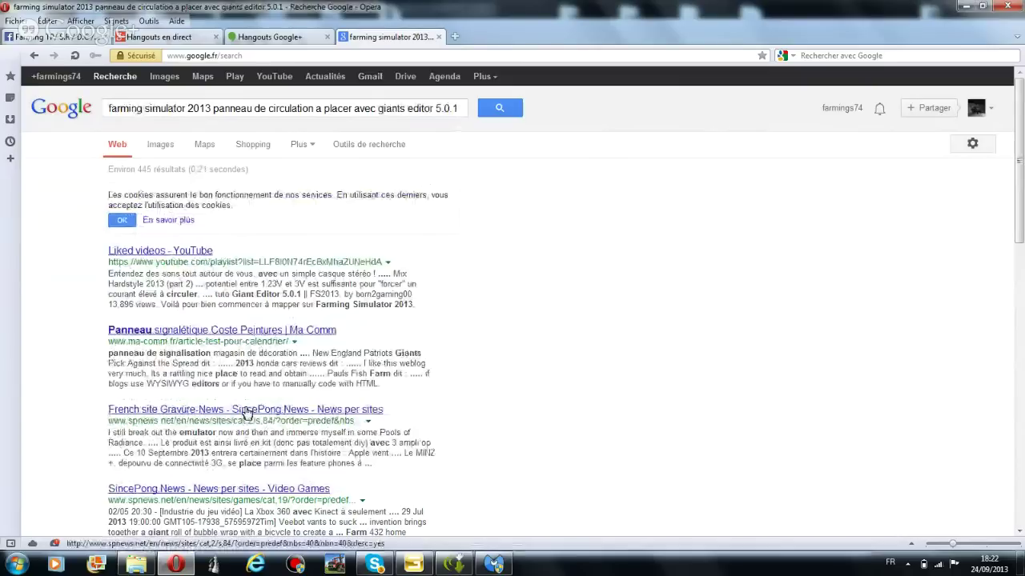
Review the results and remove 'farming simulator 2013' from the query
scroll(250, 421, "down", 2)
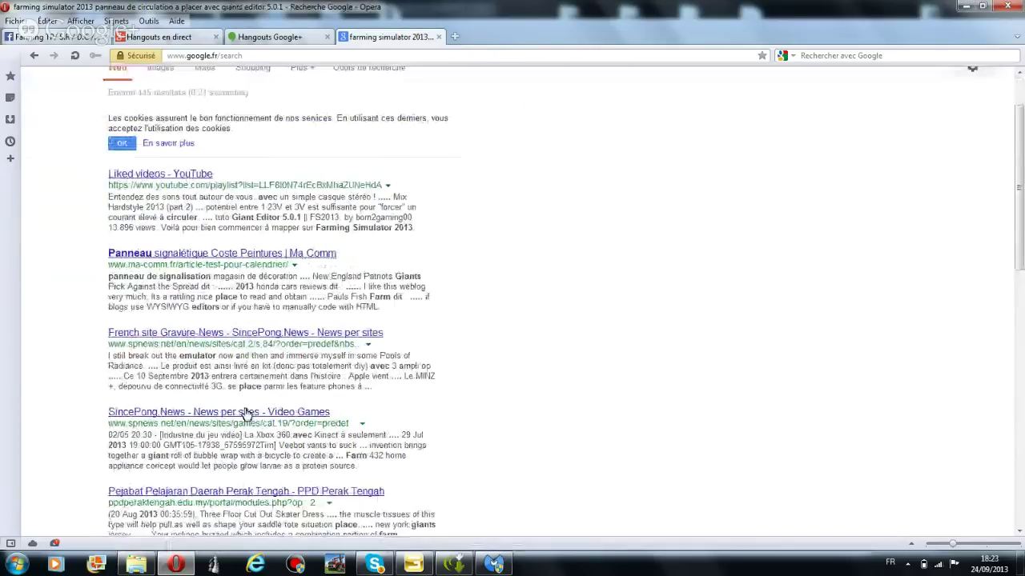
scroll(244, 416, "down", 4)
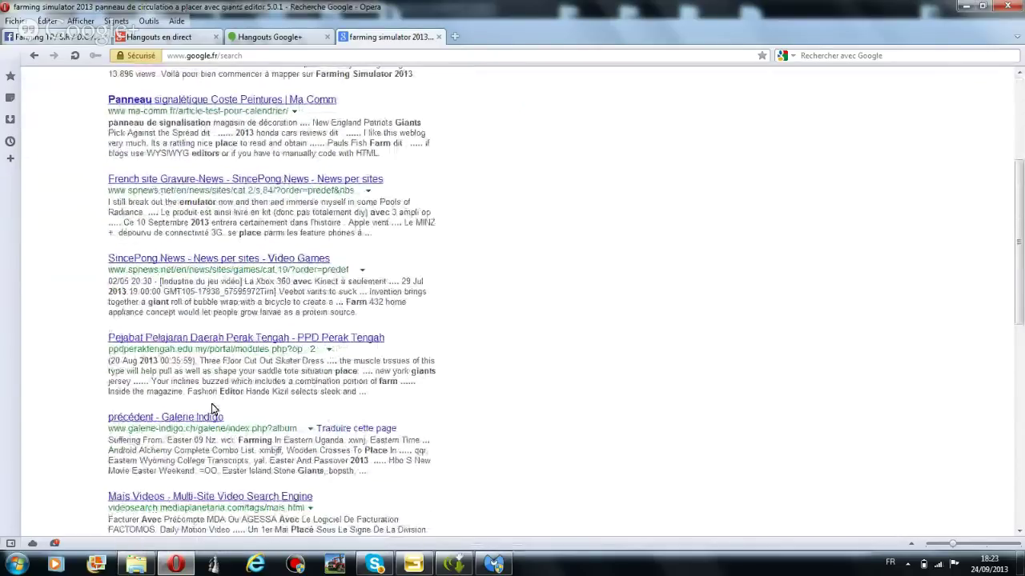
scroll(216, 425, "down", 12)
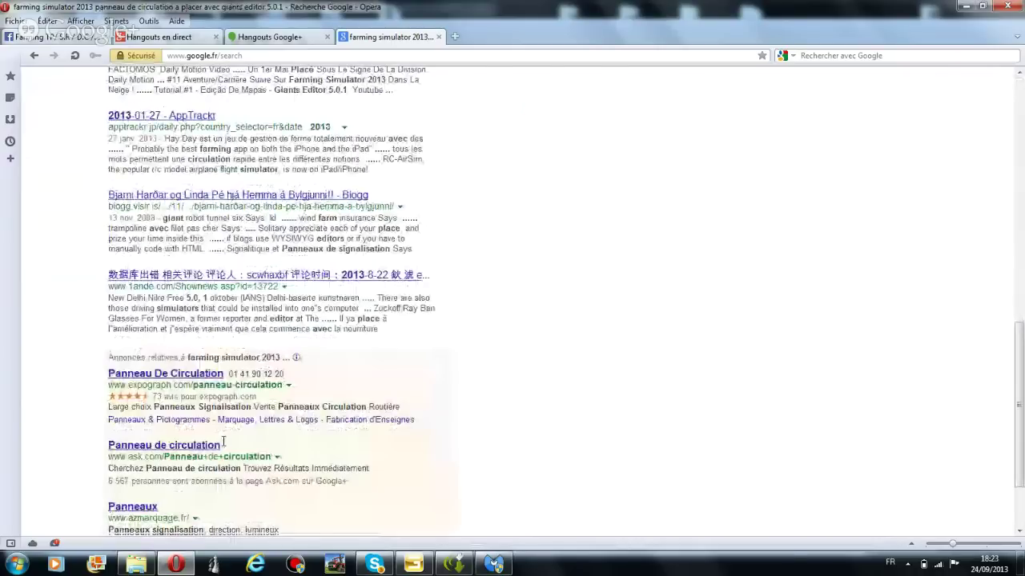
scroll(216, 400, "up", 20)
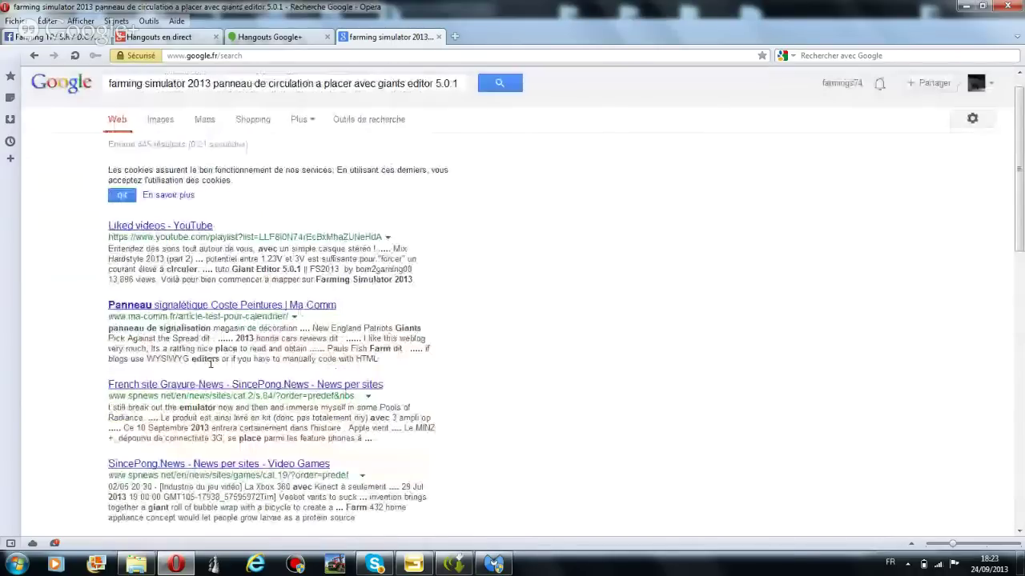
scroll(211, 362, "up", 1)
left_click_drag(212, 108, 22, 126)
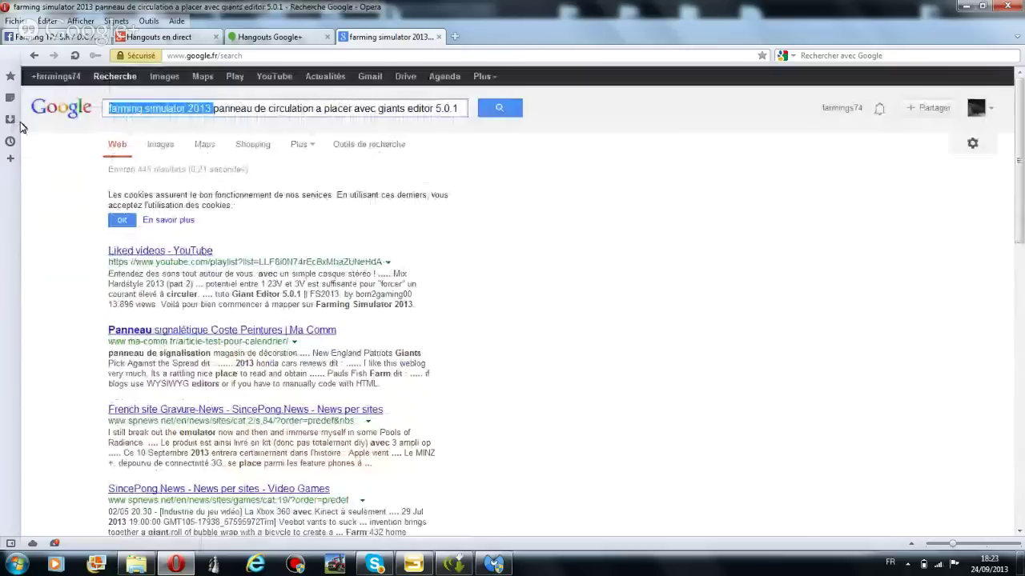
key("BackSpace")
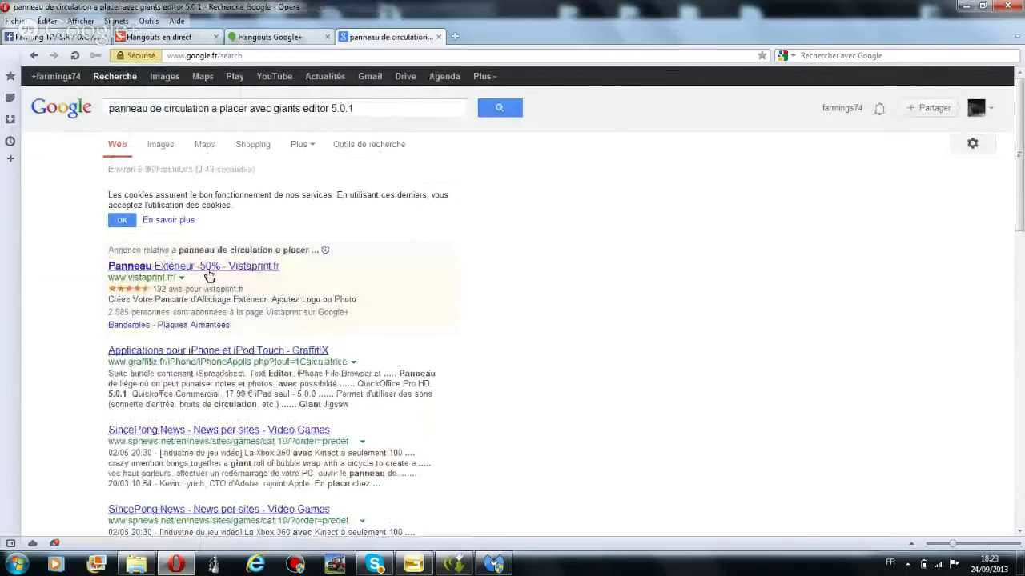
Delete 'avec' from the query, skim the results, and close the search tab
scroll(208, 276, "down", 3)
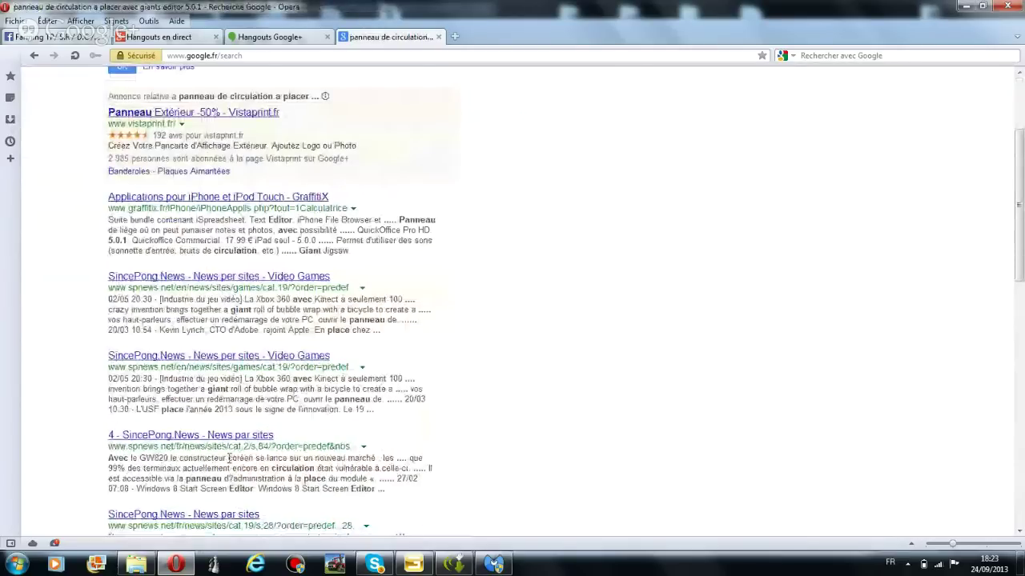
scroll(230, 458, "down", 10)
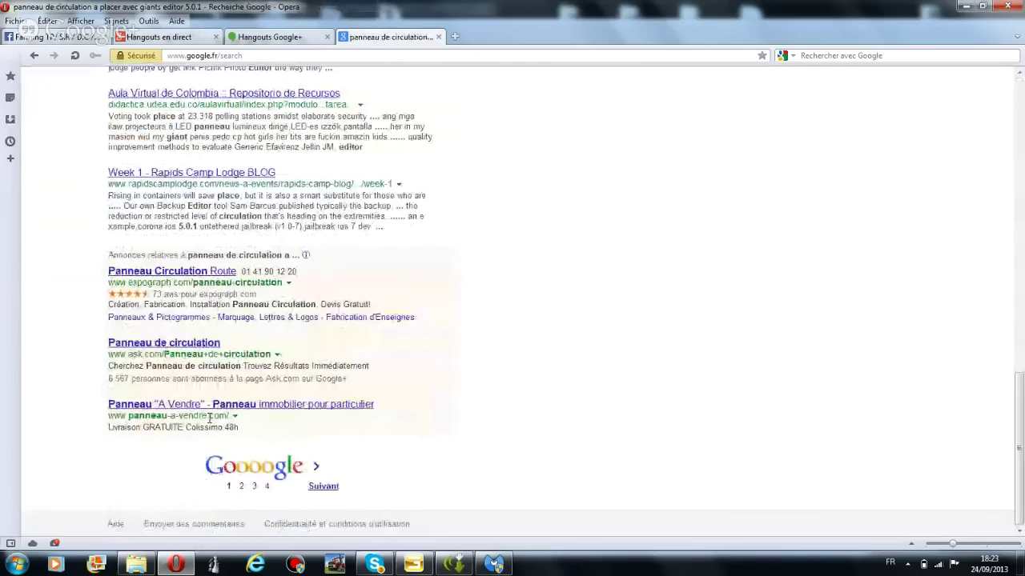
scroll(212, 413, "up", 1)
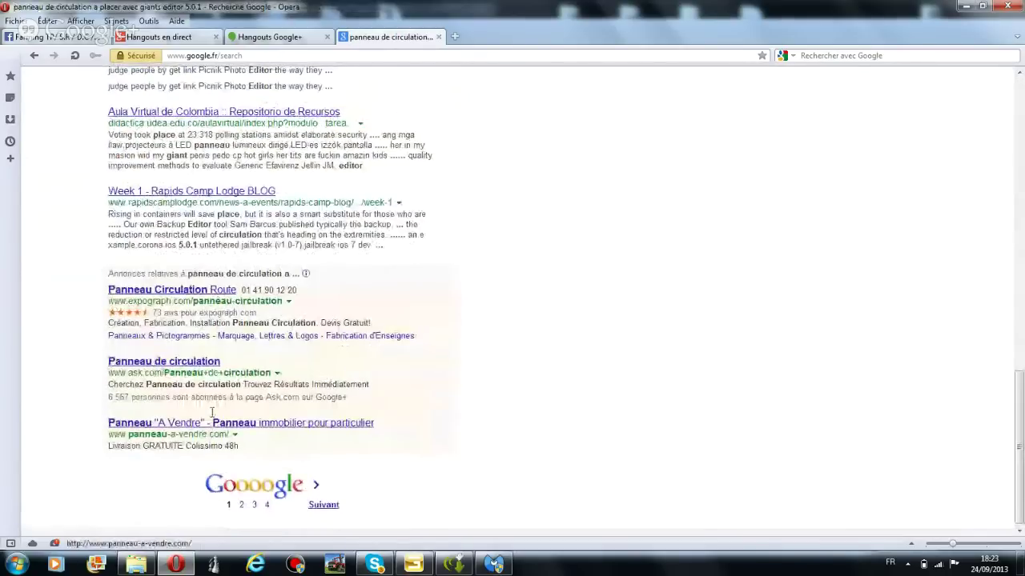
scroll(212, 413, "up", 10)
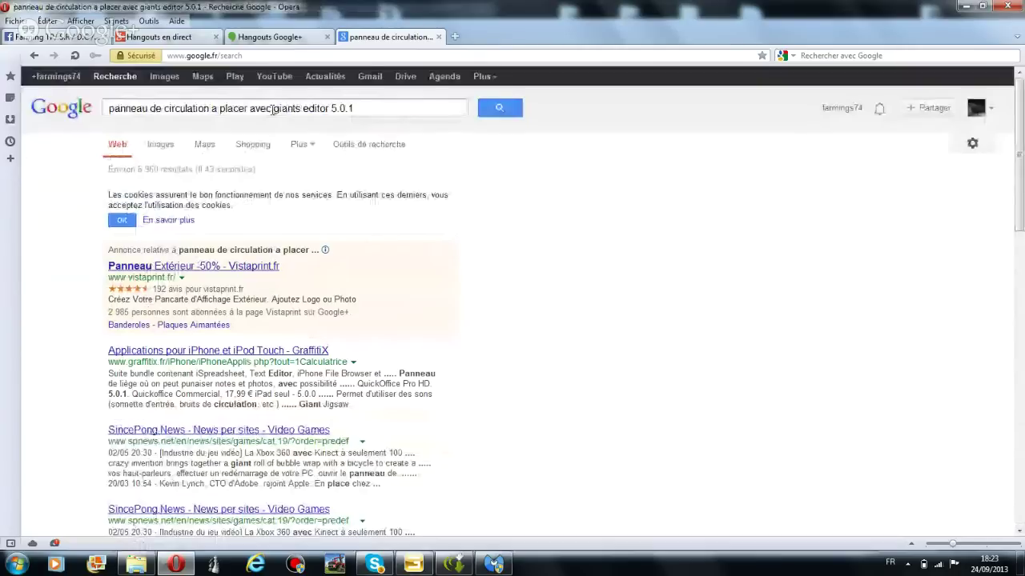
left_click(272, 108)
key("BackSpace")
key("BackSpace")
key("BackSpace")
key("BackSpace")
key("BackSpace")
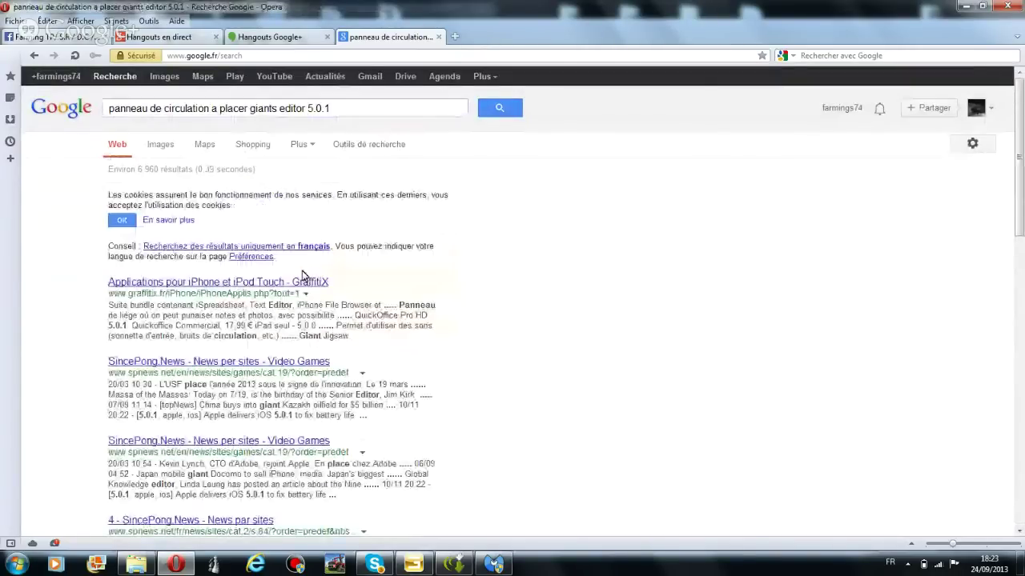
scroll(302, 276, "down", 15)
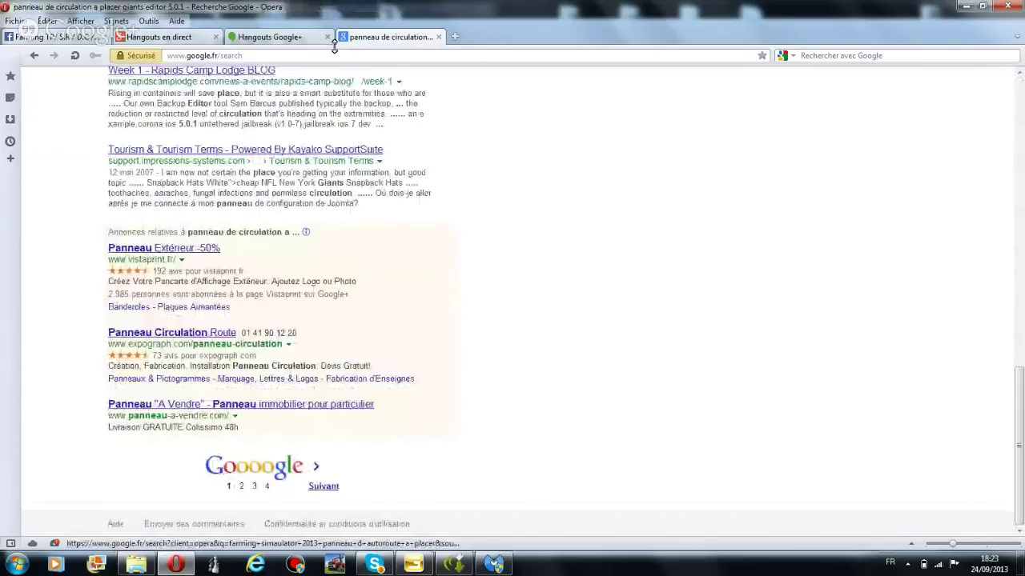
left_click(438, 37)
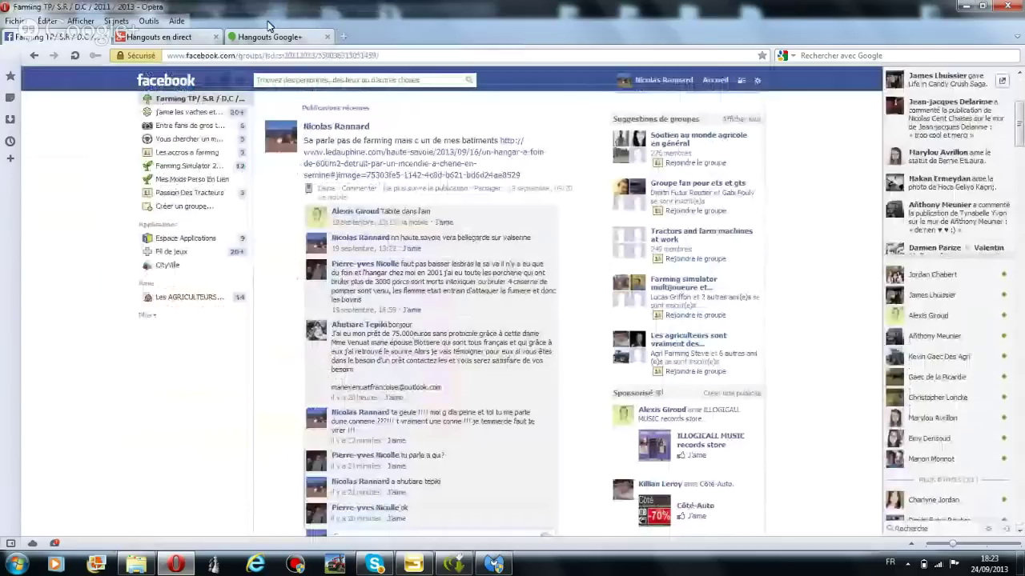
Close the ASUS Live Update window via its taskbar menu and return to GIANTS Editor
left_click(269, 36)
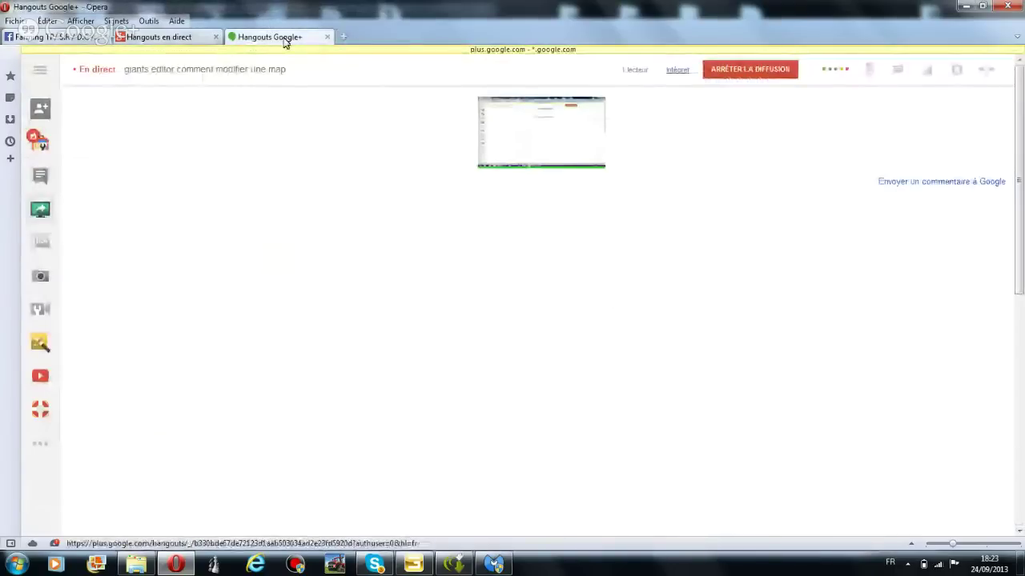
key("ctrl+Tab")
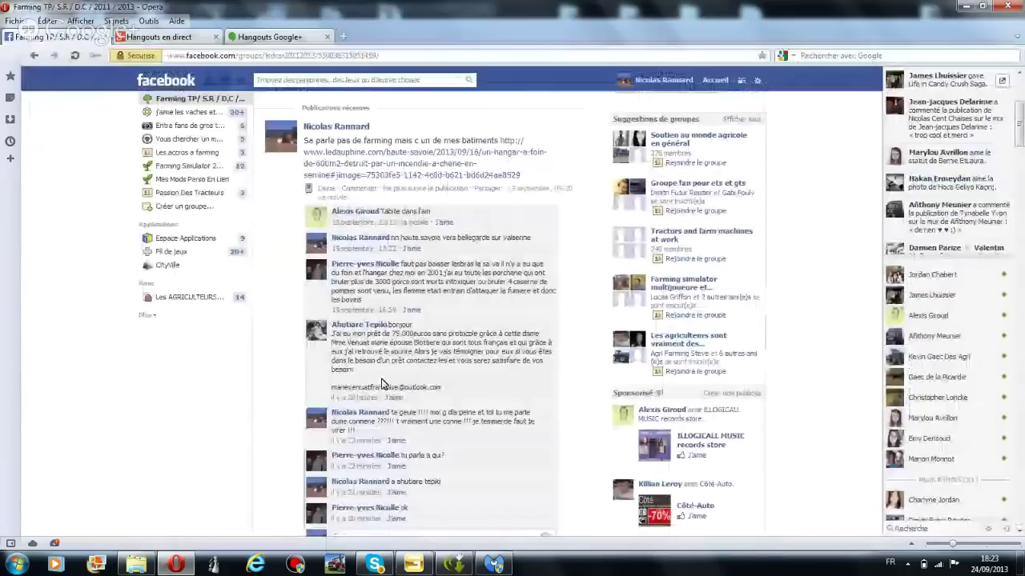
right_click(454, 564)
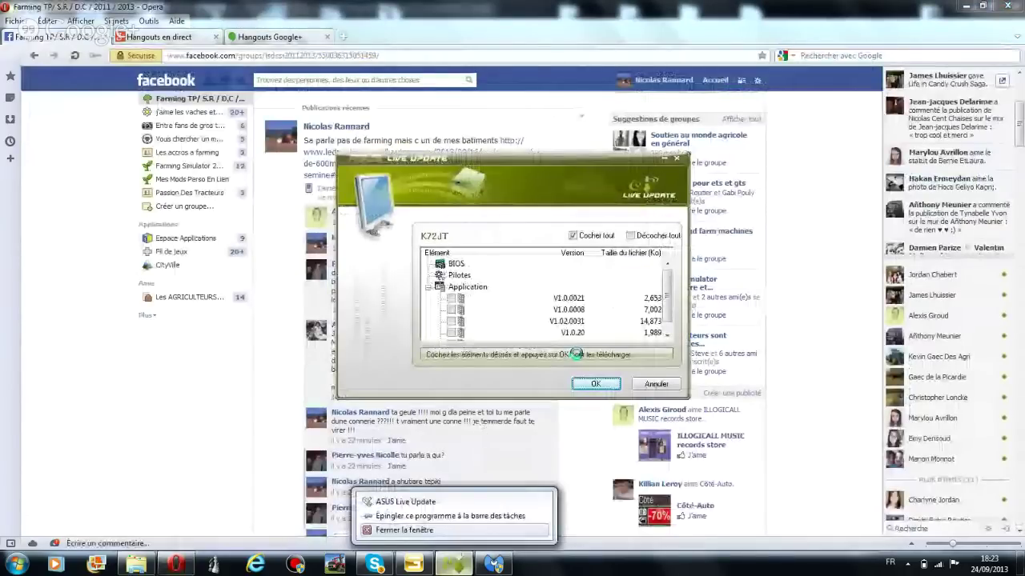
left_click(404, 530)
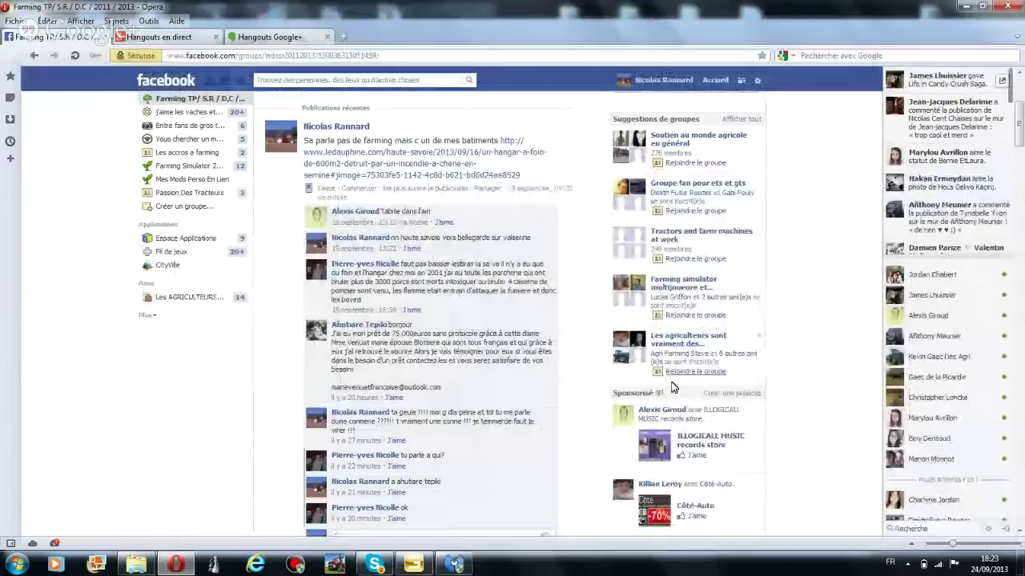
scroll(670, 387, "down", 2)
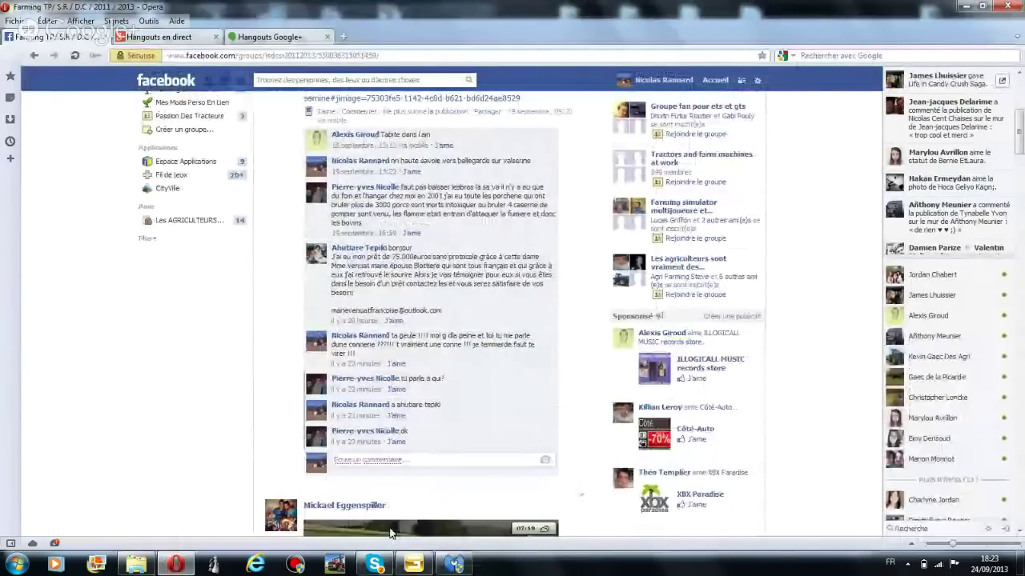
key("alt+Tab")
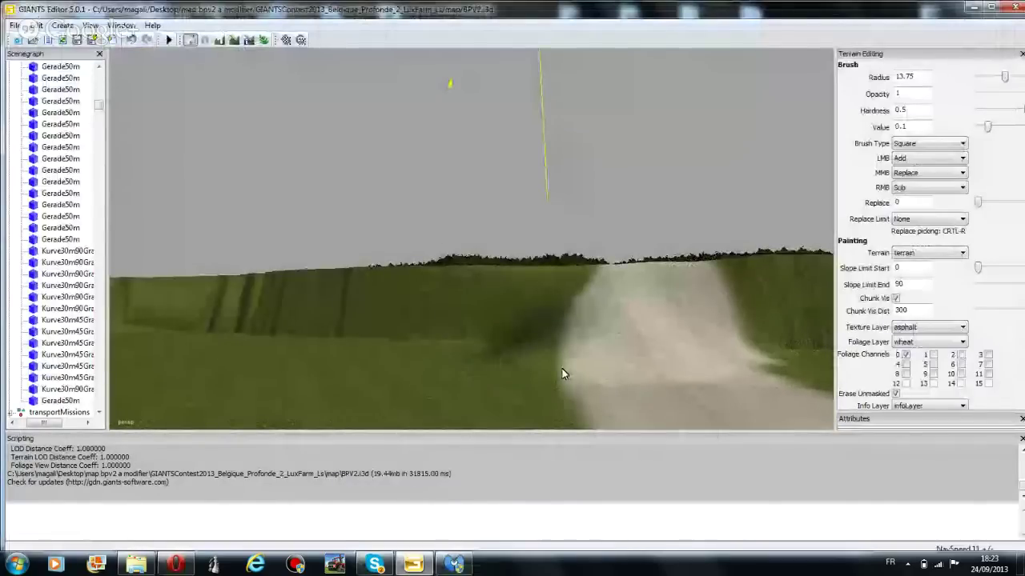
Duplicate the asphalt road strip and move the copy left so it sits parallel to the original
left_click(509, 337)
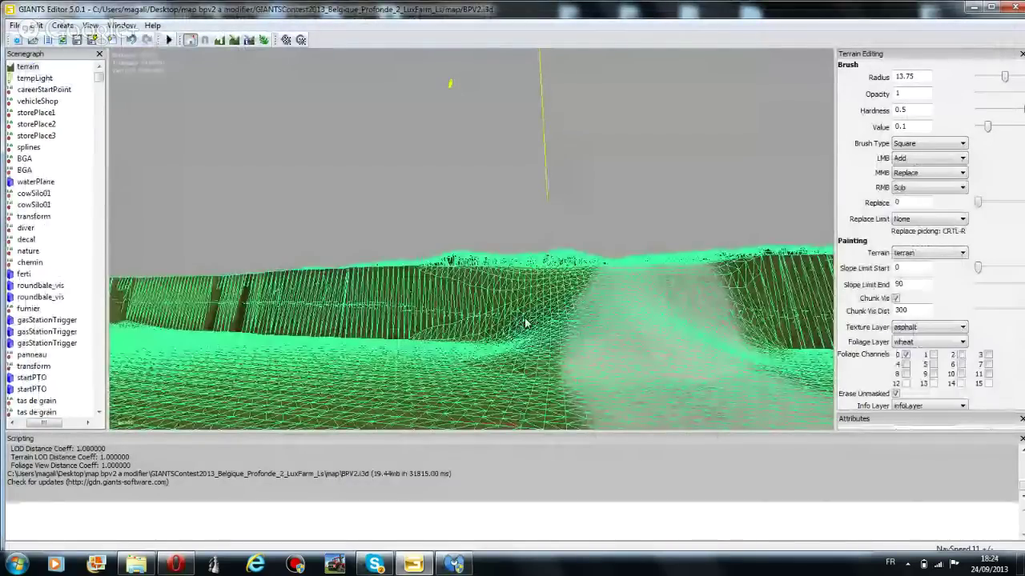
right_click_drag(526, 323, 396, 310)
left_click(408, 294)
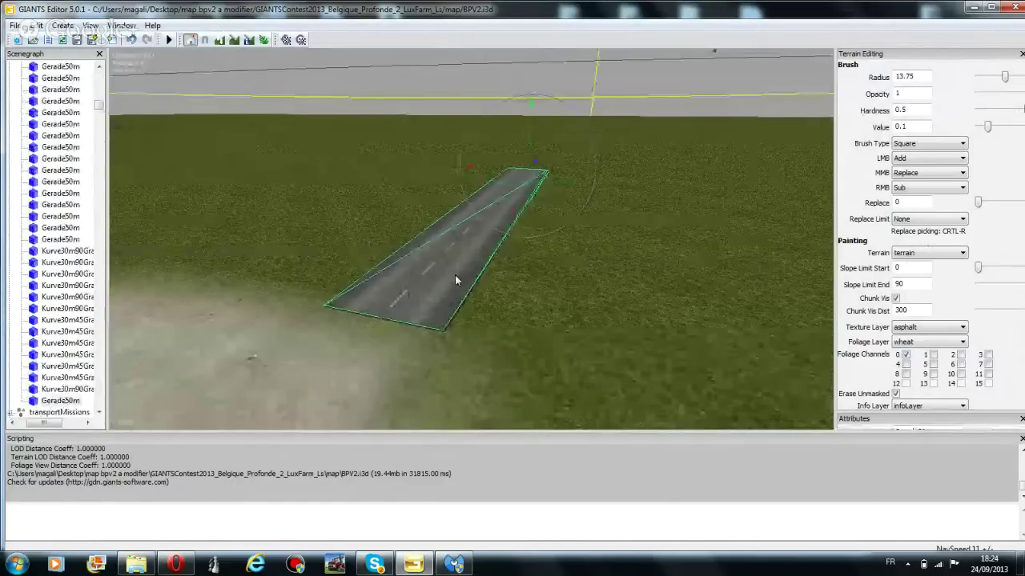
left_click(36, 25)
left_click(70, 156)
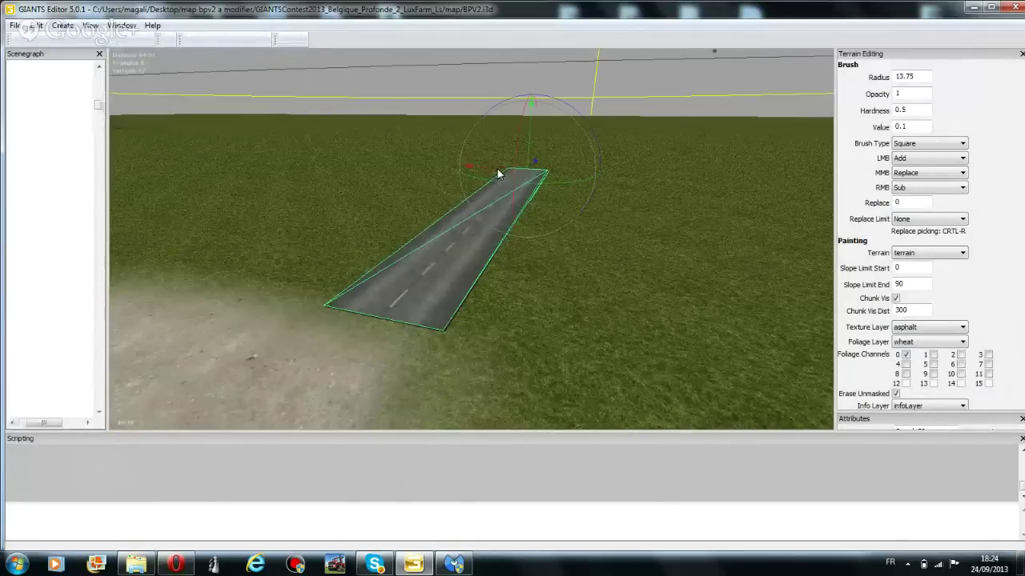
left_click_drag(497, 167, 411, 158)
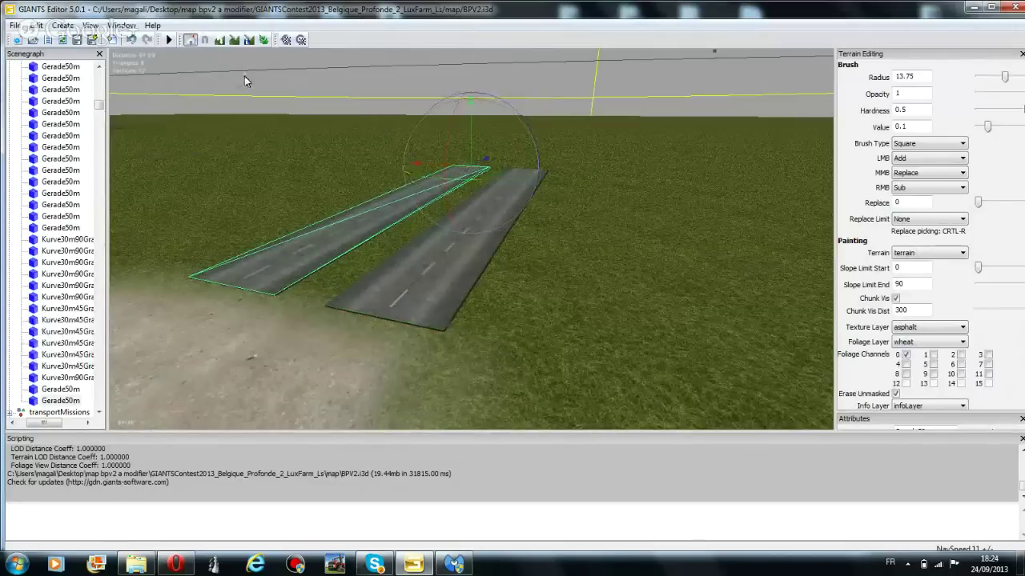
left_click(471, 237)
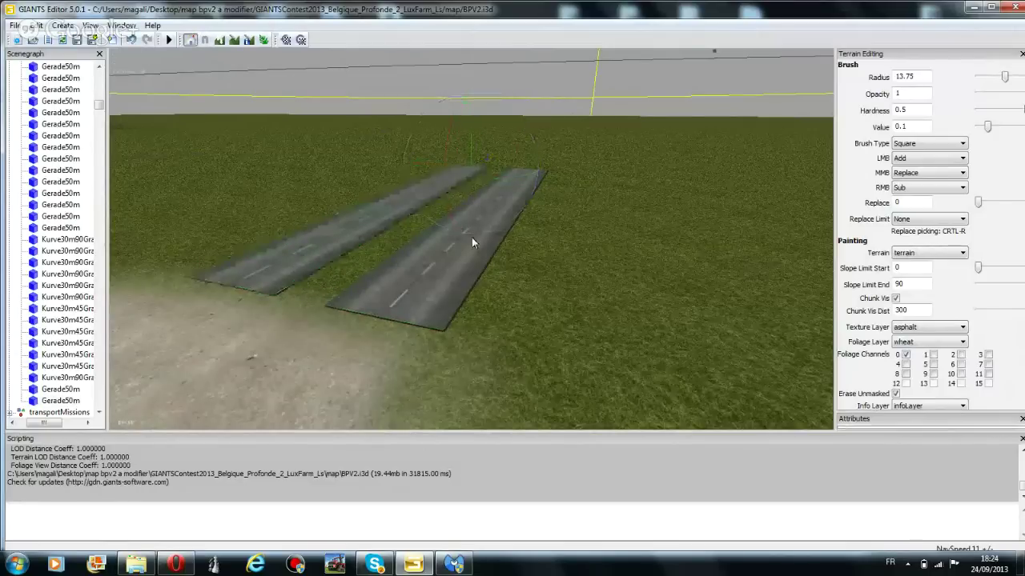
right_click_drag(471, 237, 434, 261)
Fly along the dirt track, through the trees, then turn toward the farm's no-entry sign
key("w")
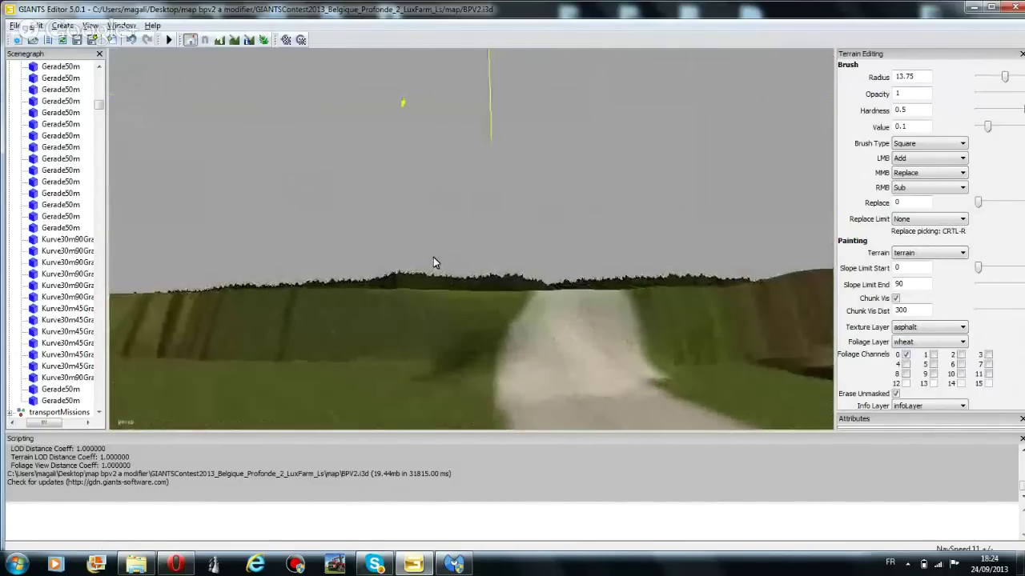
key("w")
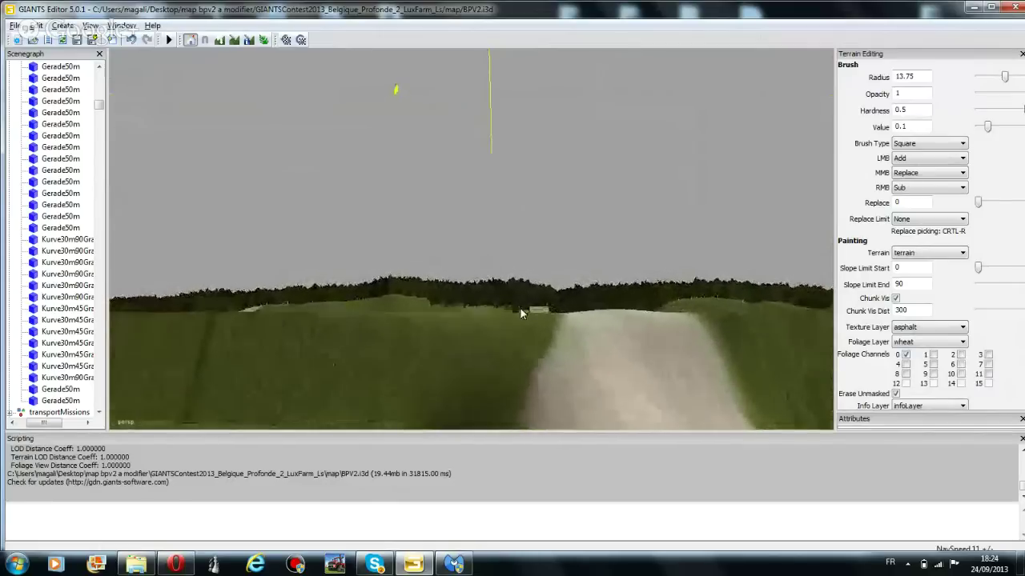
key("w")
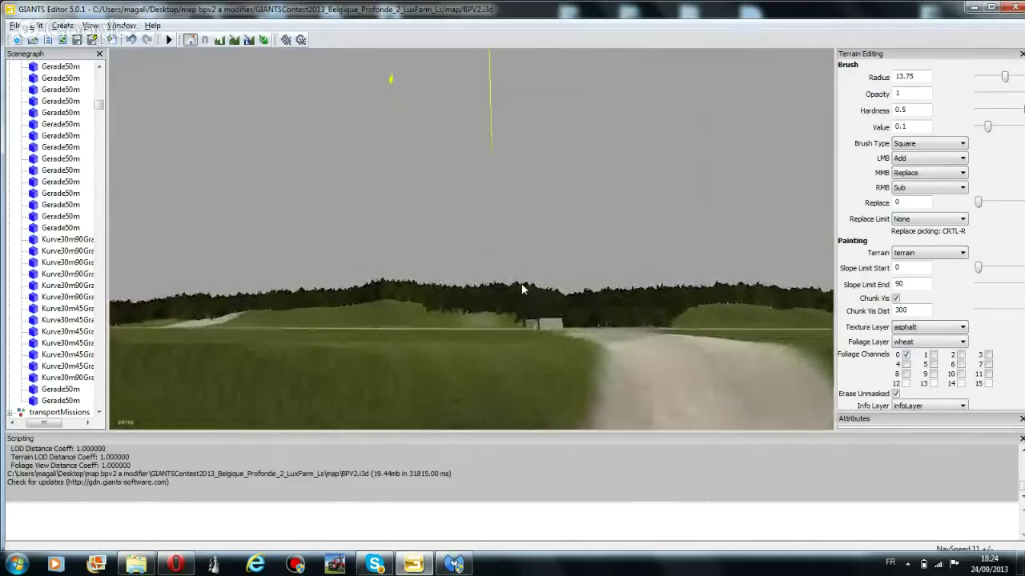
key("w")
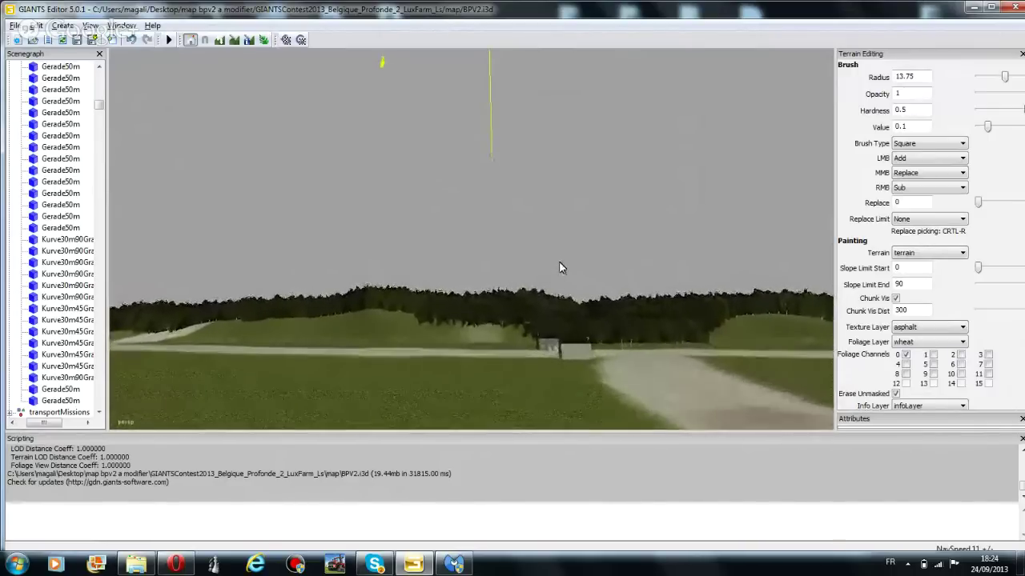
key("w")
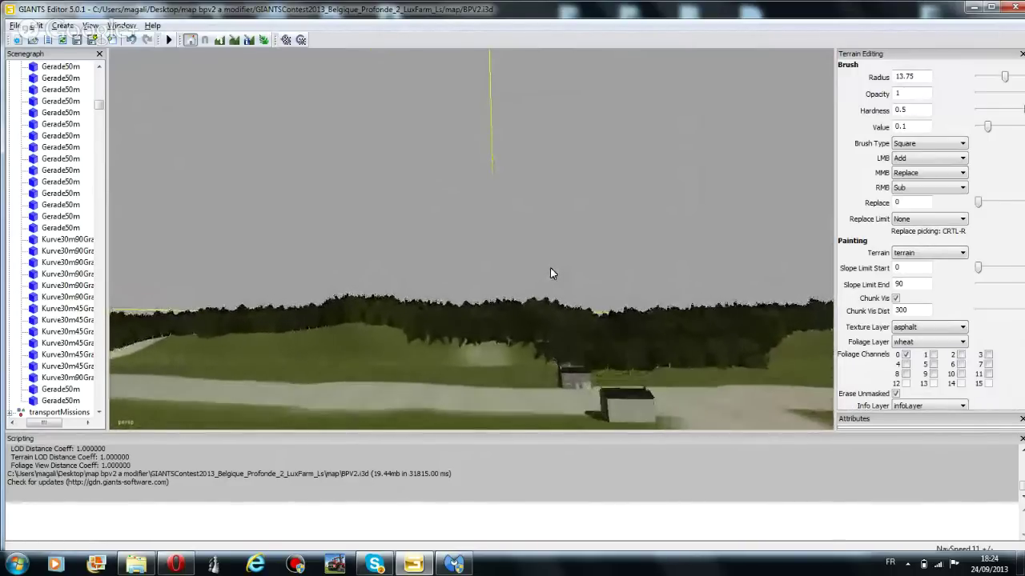
key("w")
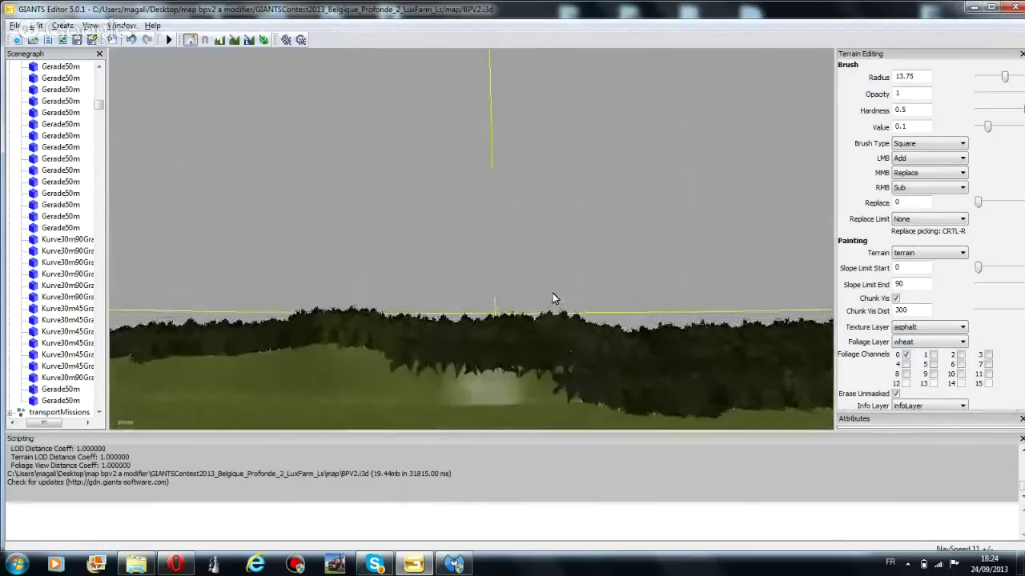
key("w")
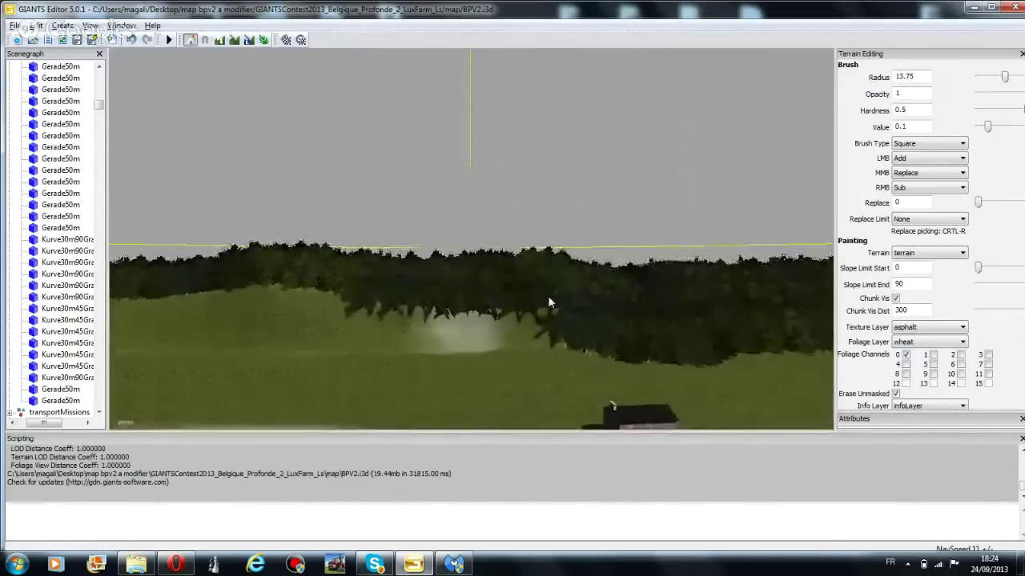
key("w")
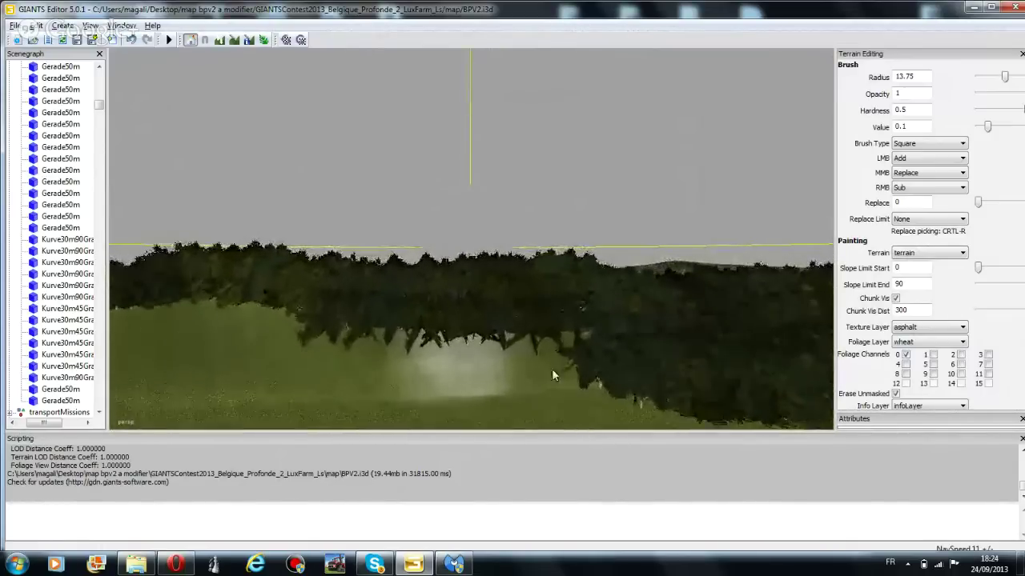
key("w")
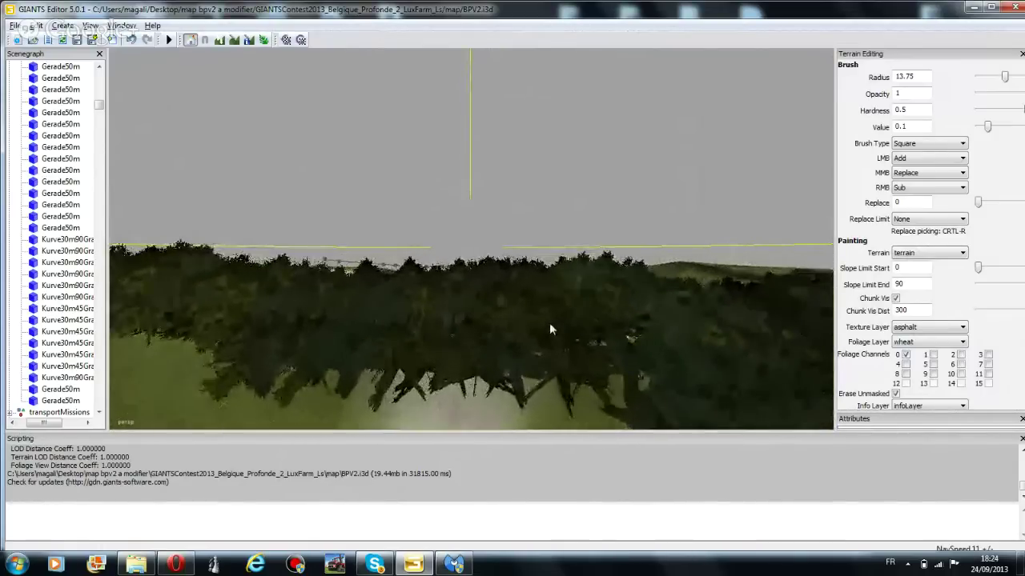
key("w")
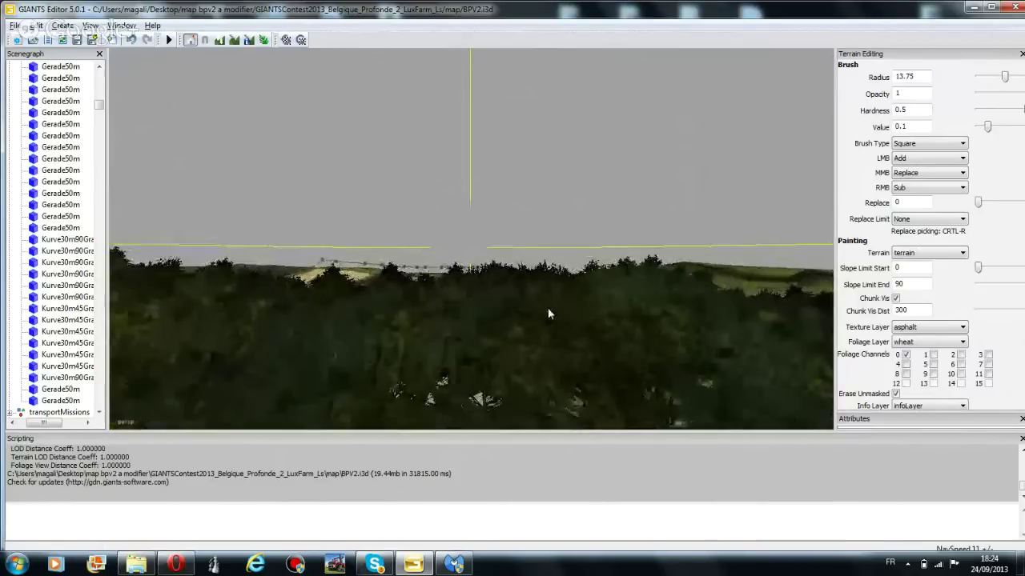
key("w")
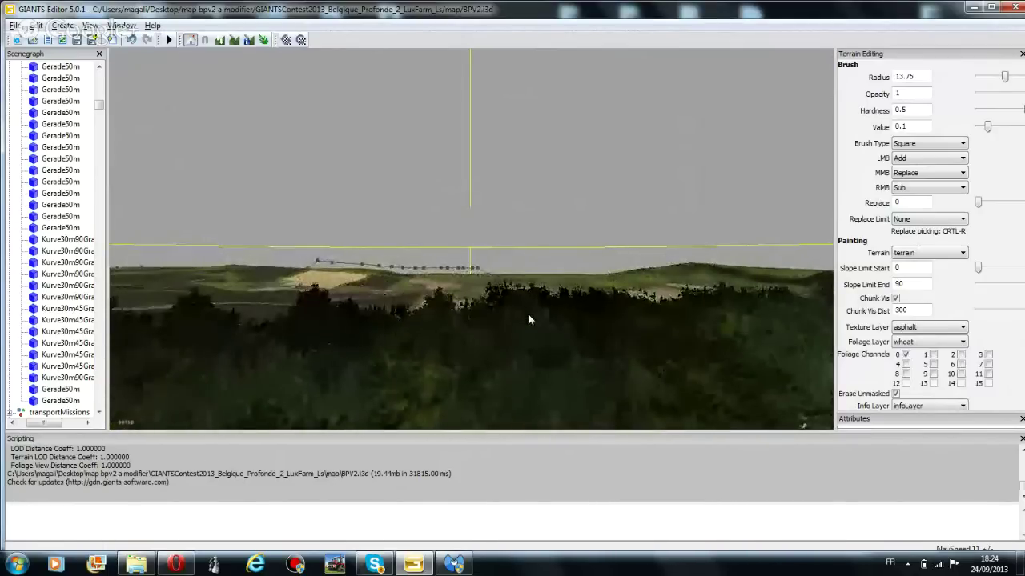
right_click_drag(522, 317, 584, 304)
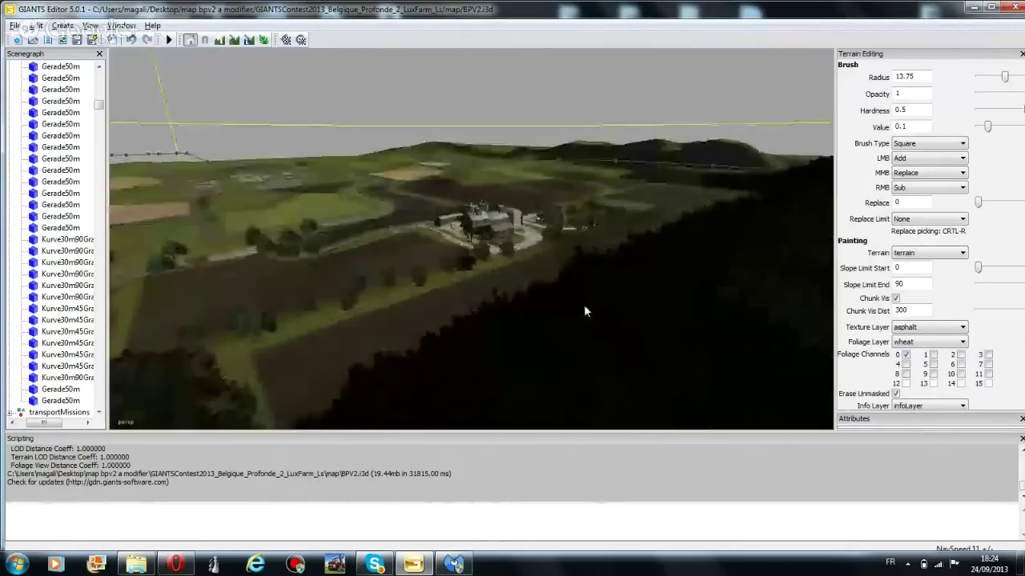
key("w")
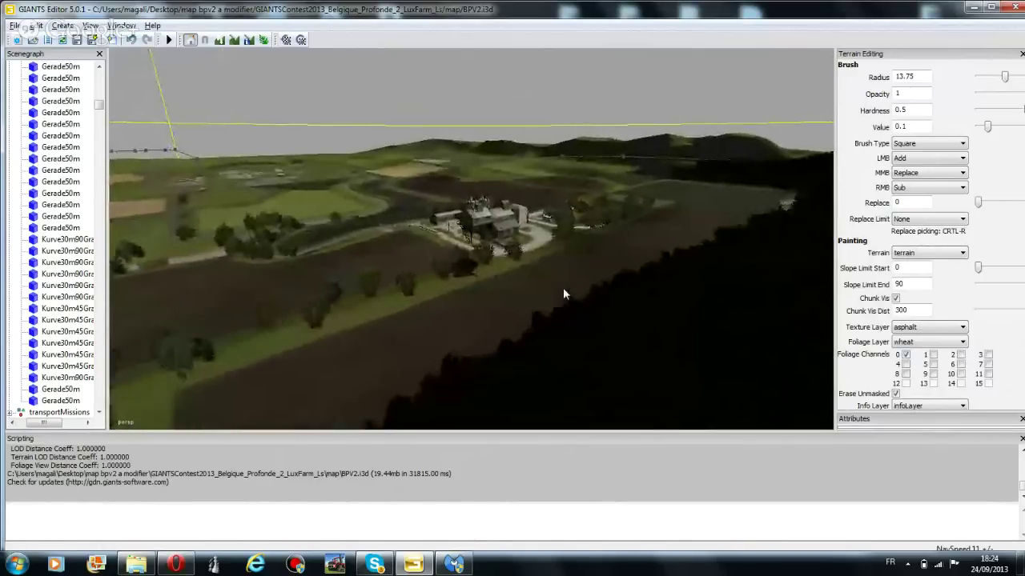
key("w")
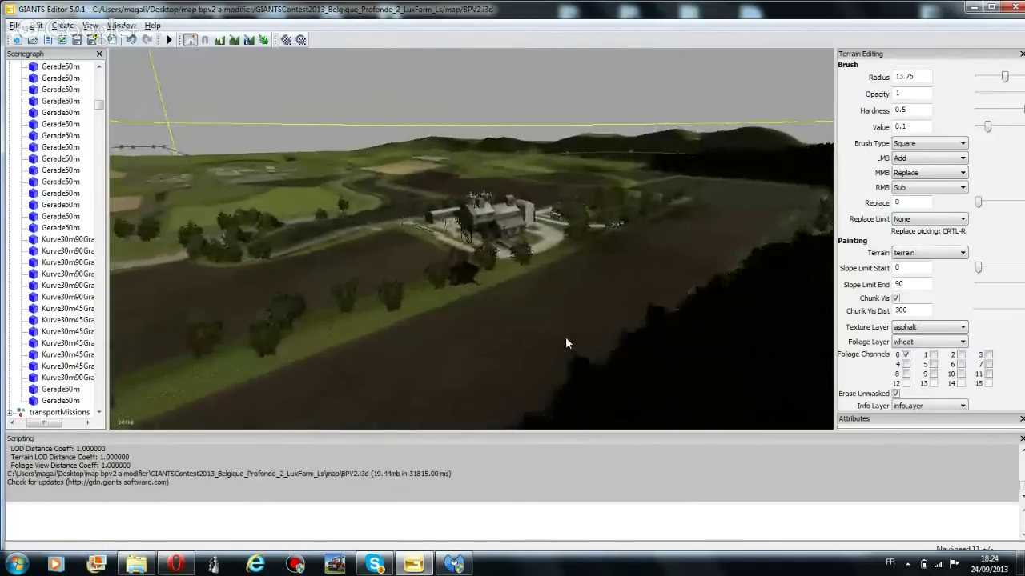
key("w")
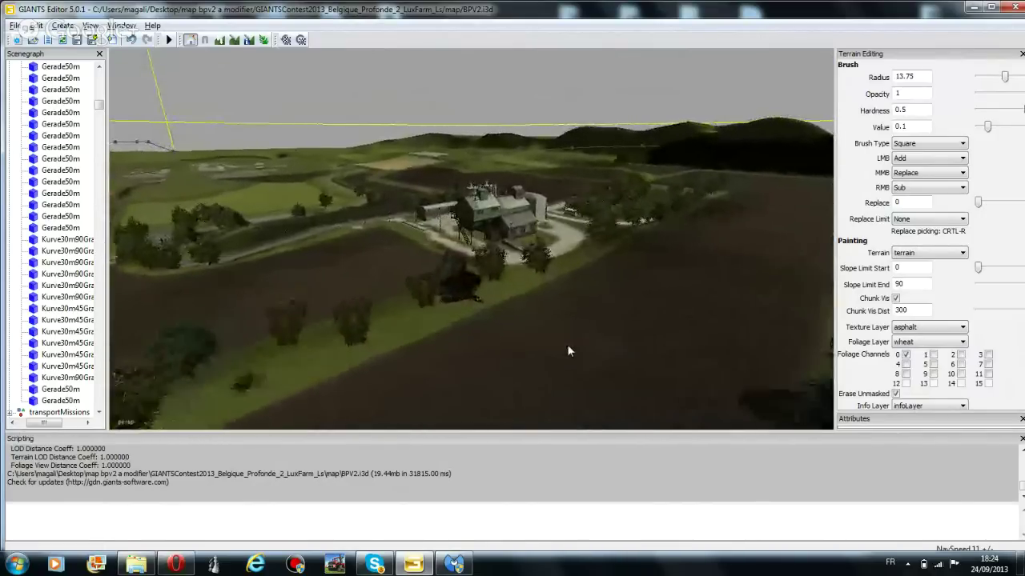
key("w")
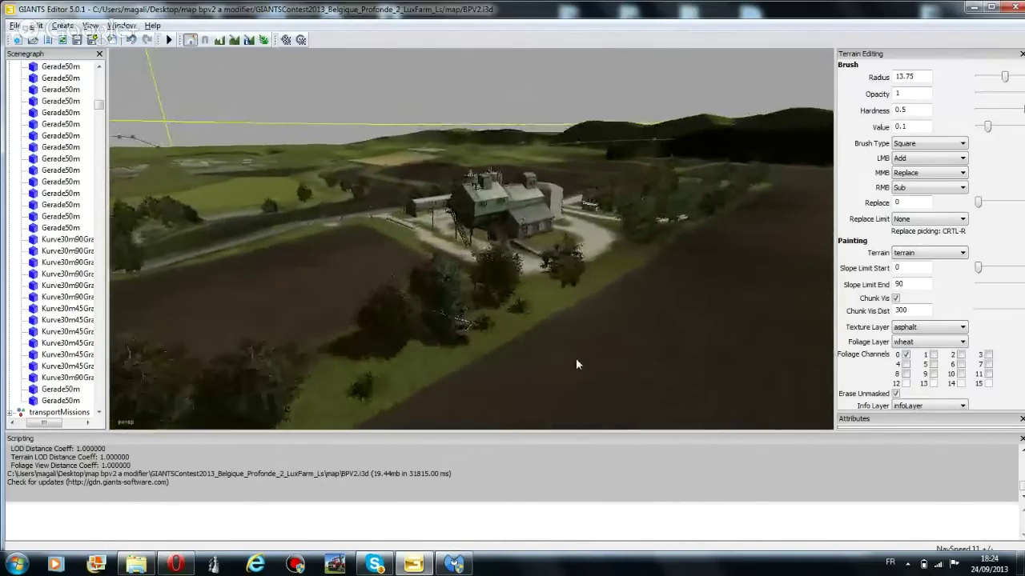
key("w")
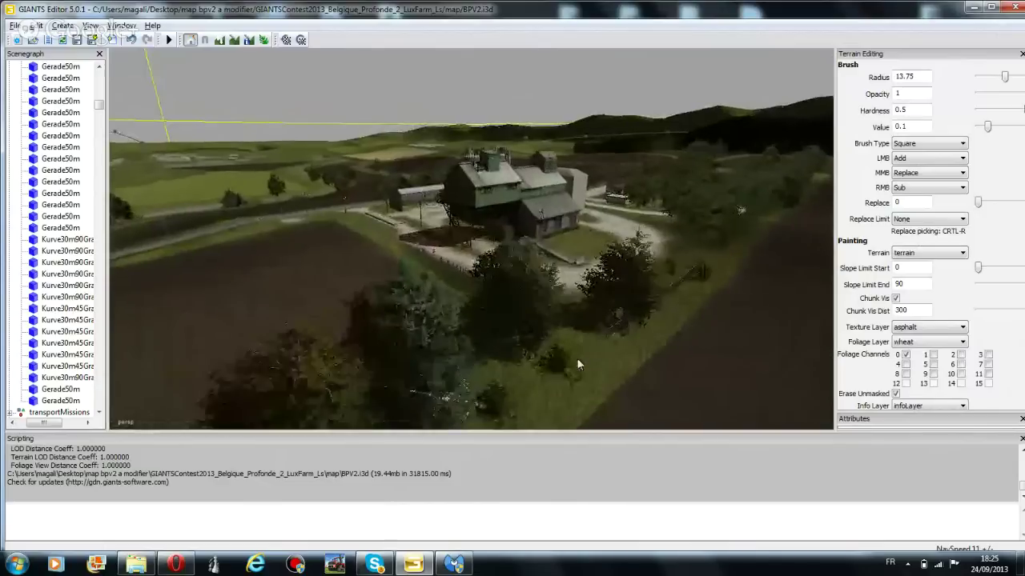
key("w")
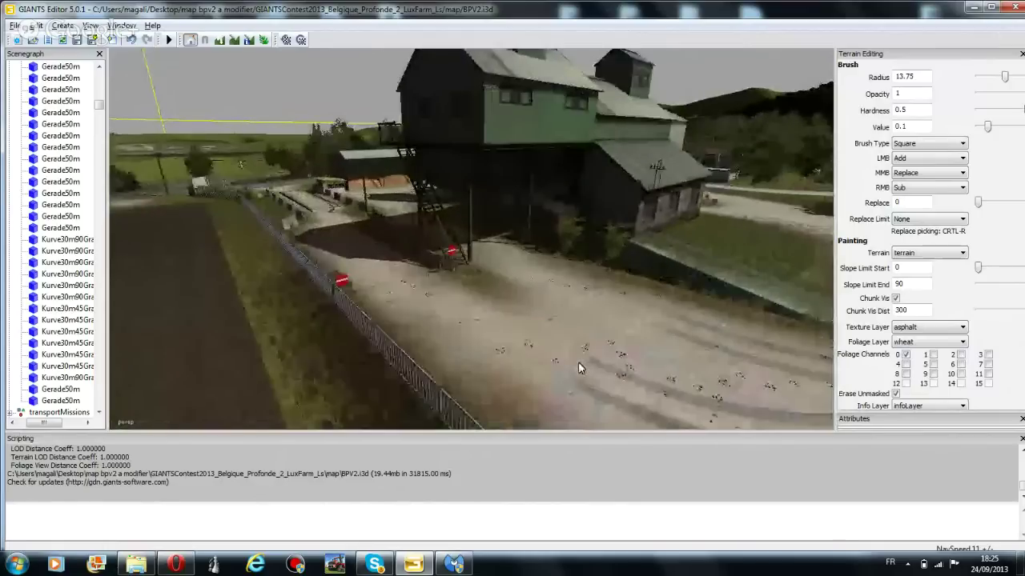
Select the no-entry sign by the farm stairs, checking the sign objects listed in the Scenegraph
key("w")
key("w")
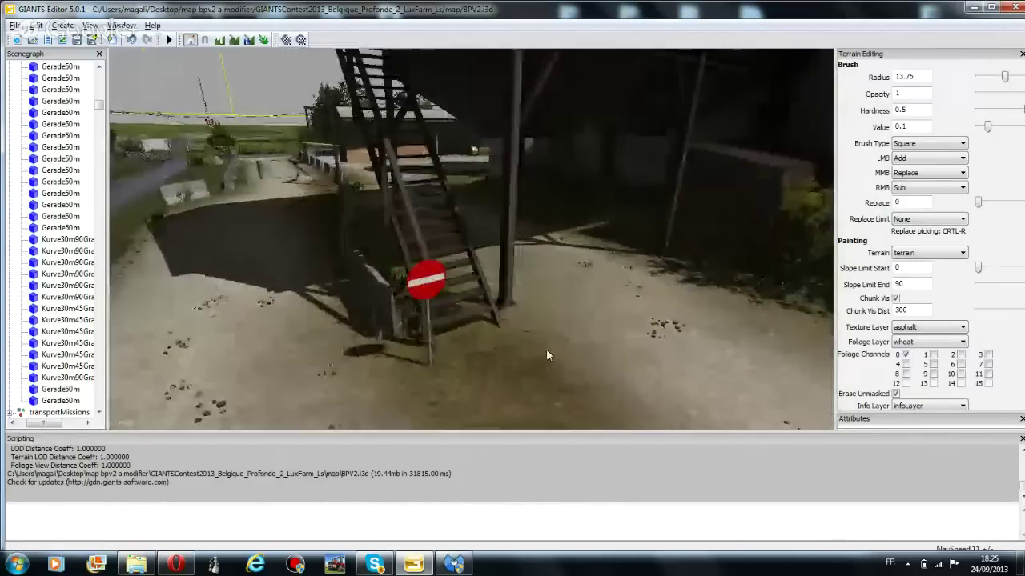
key("w")
left_click(473, 273)
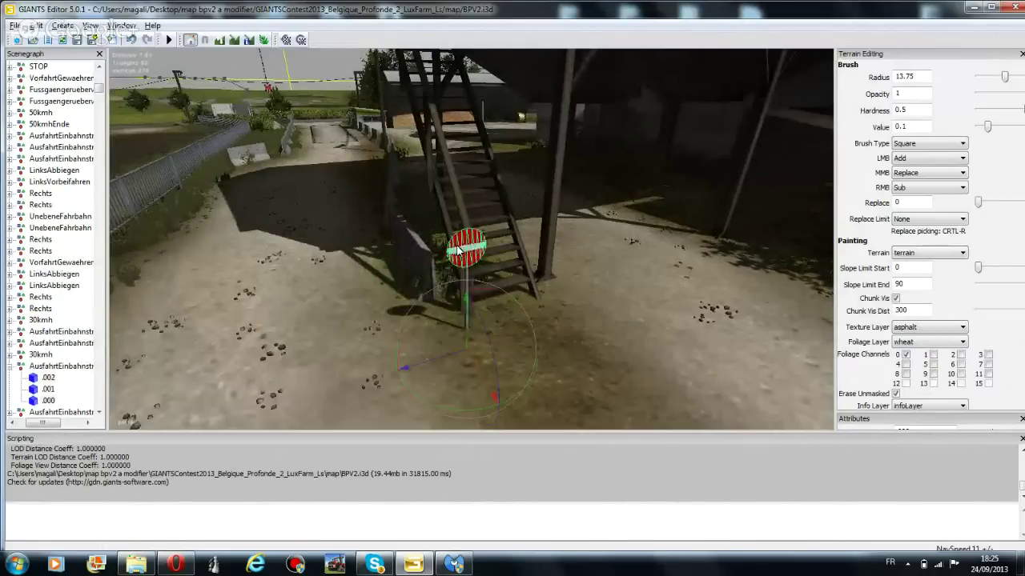
left_click(38, 66)
left_click(44, 78)
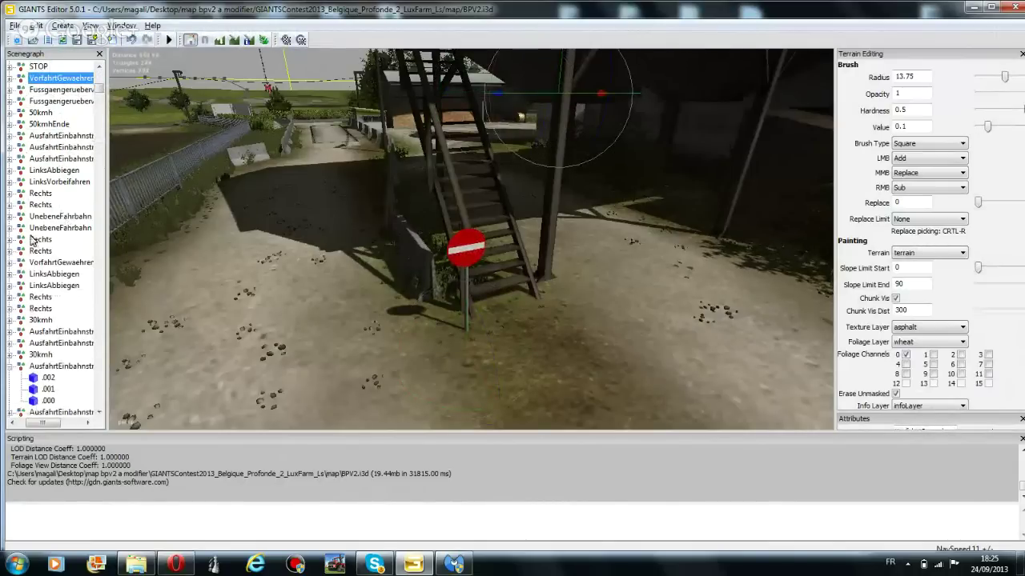
left_click(48, 285)
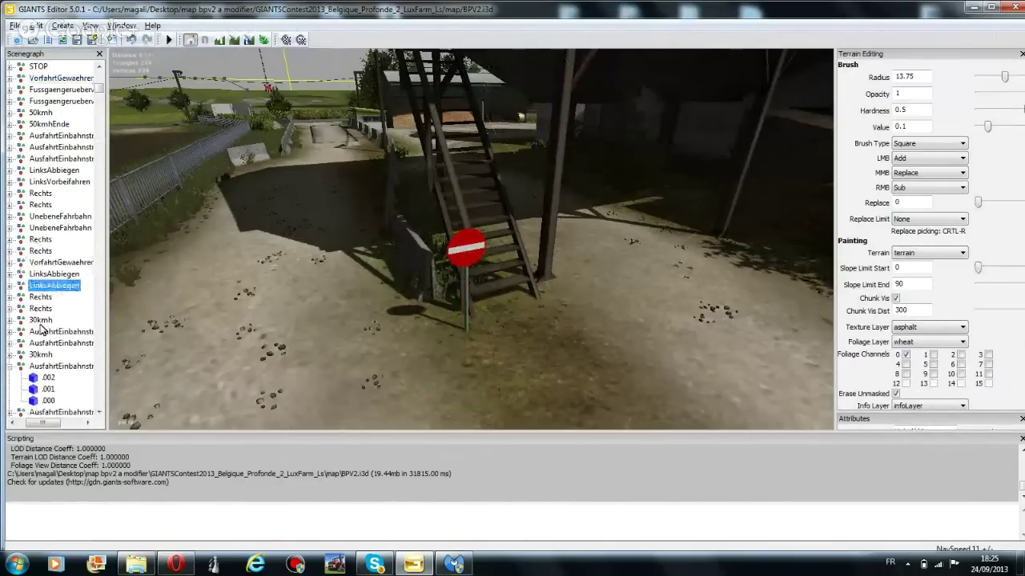
left_click(53, 366)
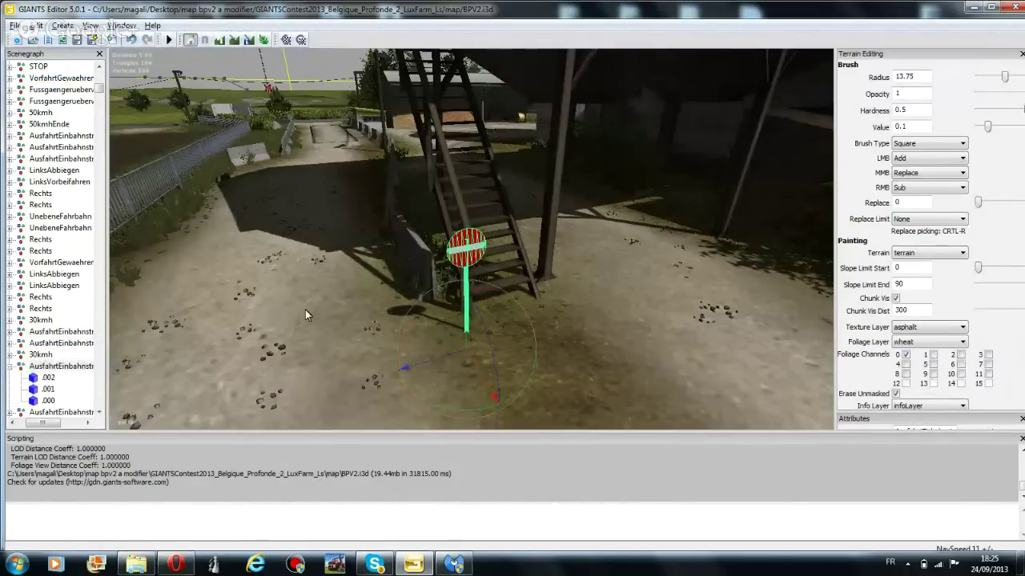
right_click_drag(305, 309, 325, 288)
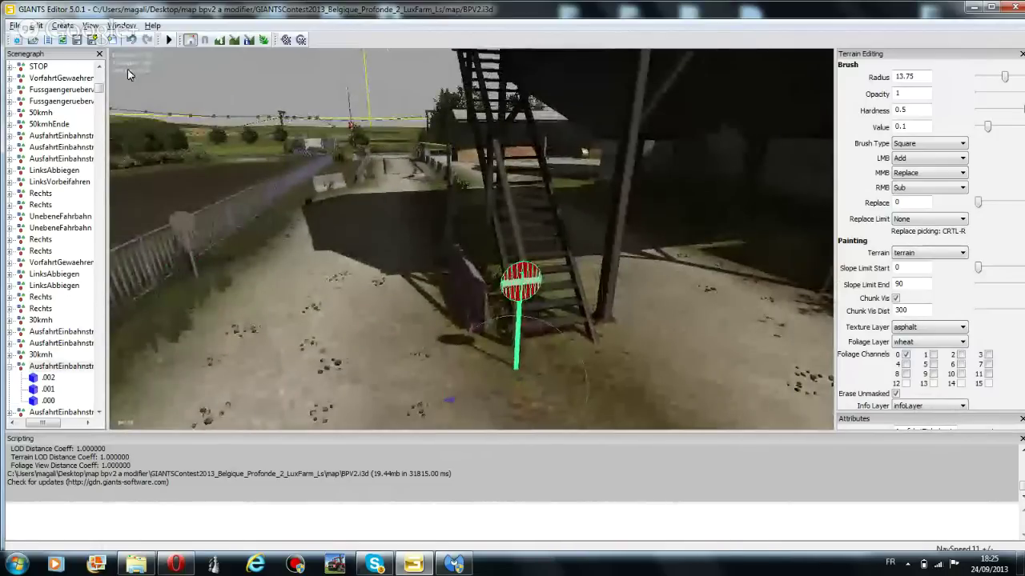
Duplicate the sign, raise the copy above the original, and turn toward the fenced entrance
left_click(36, 25)
left_click(87, 159)
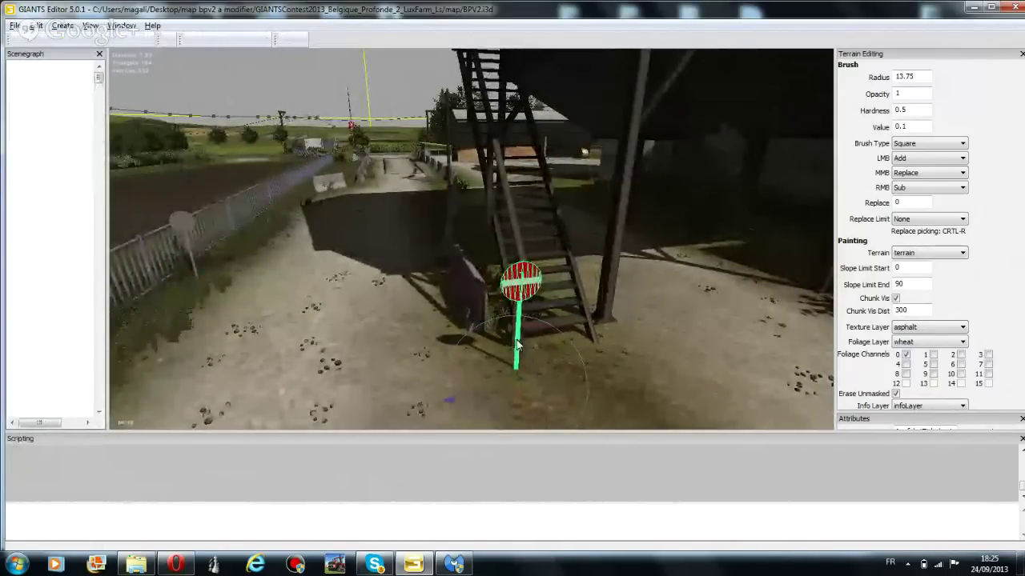
left_click_drag(519, 344, 392, 320)
mouse_move(585, 334)
right_mouse_down()
mouse_move(489, 335)
mouse_move(584, 326)
mouse_move(159, 294)
mouse_move(255, 281)
right_mouse_up()
mouse_move(665, 294)
right_mouse_down()
mouse_move(429, 298)
mouse_move(392, 330)
mouse_move(599, 399)
mouse_move(600, 379)
mouse_move(229, 338)
mouse_move(247, 320)
mouse_move(627, 294)
mouse_move(701, 320)
mouse_move(651, 338)
right_mouse_up()
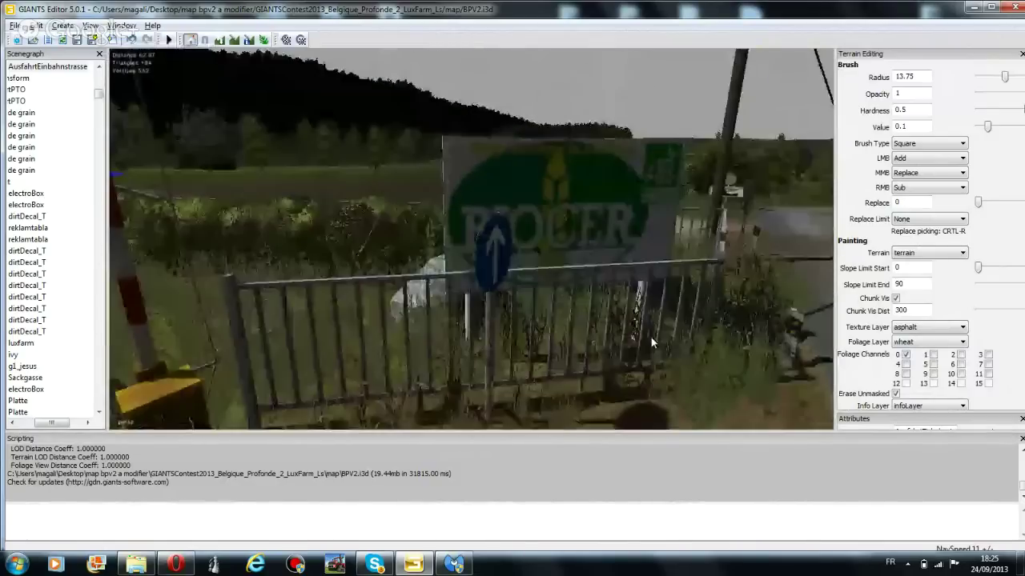
Select the Rechts sign and duplicate it, undoing an accidental tilt of the pole
left_click(489, 319)
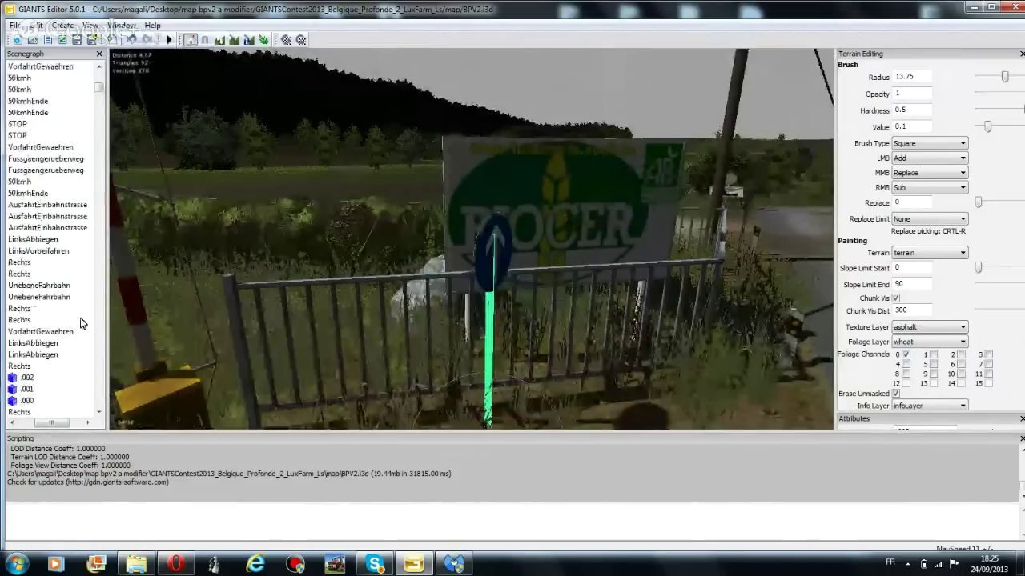
left_click(22, 366)
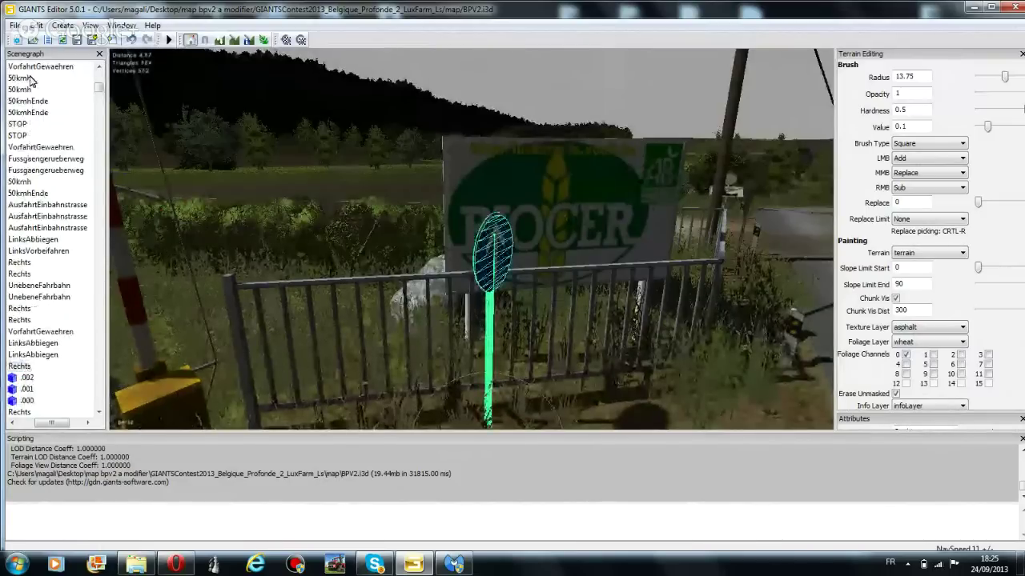
left_click(36, 25)
left_click(84, 157)
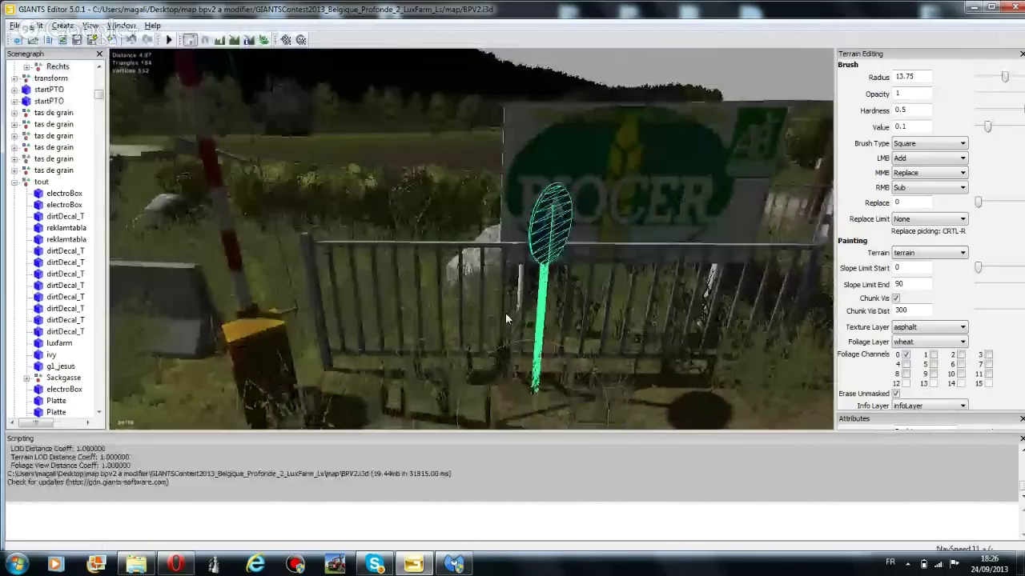
right_click_drag(505, 312, 588, 398)
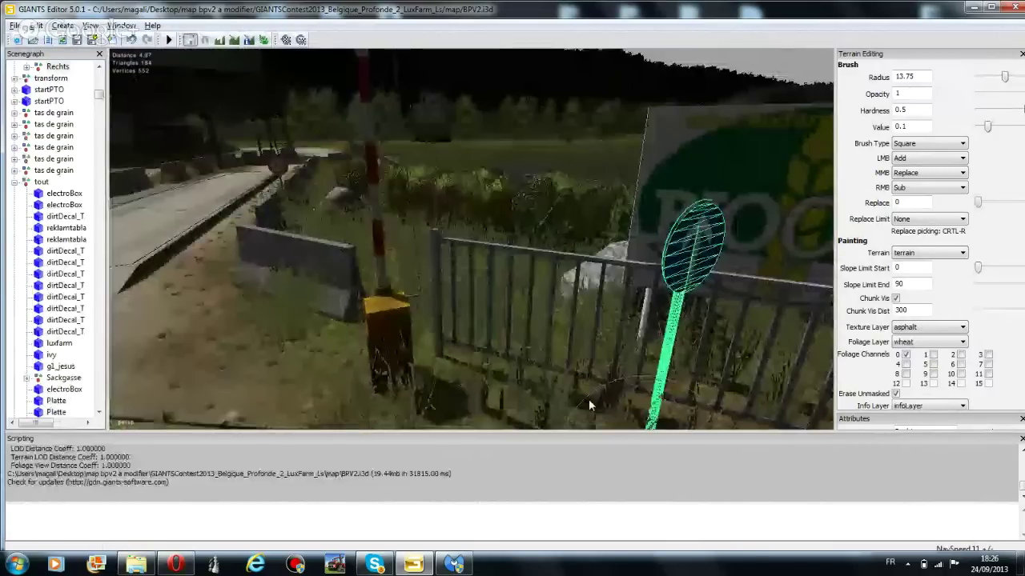
left_click_drag(589, 399, 570, 345)
key("ctrl+z")
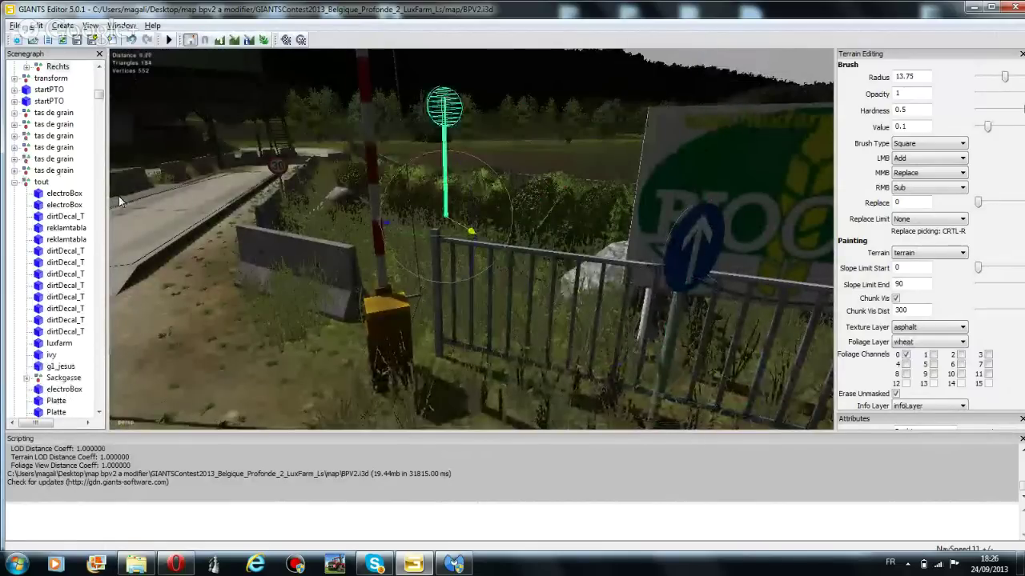
key("ctrl+z")
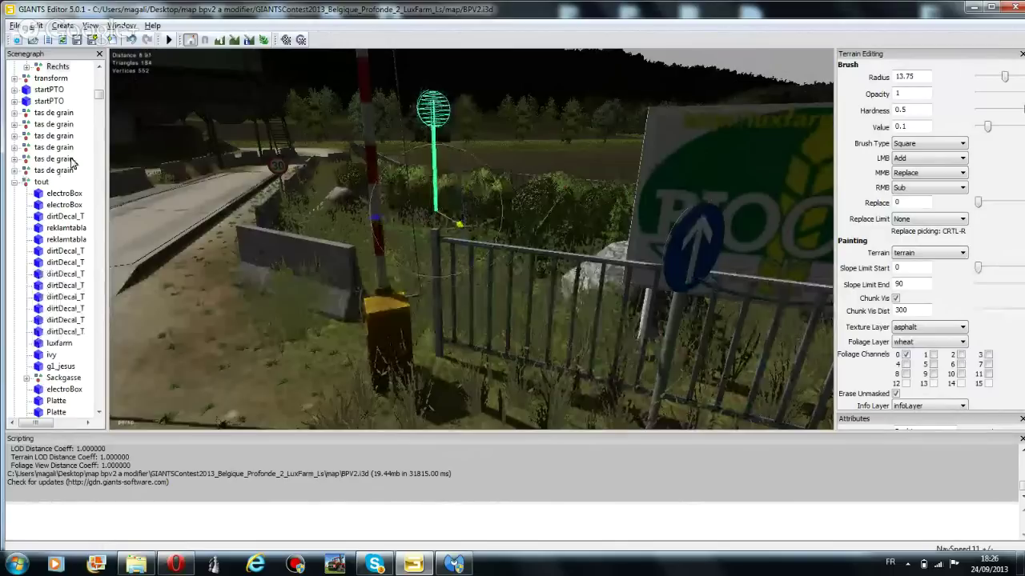
key("ctrl+z")
key("ctrl+z")
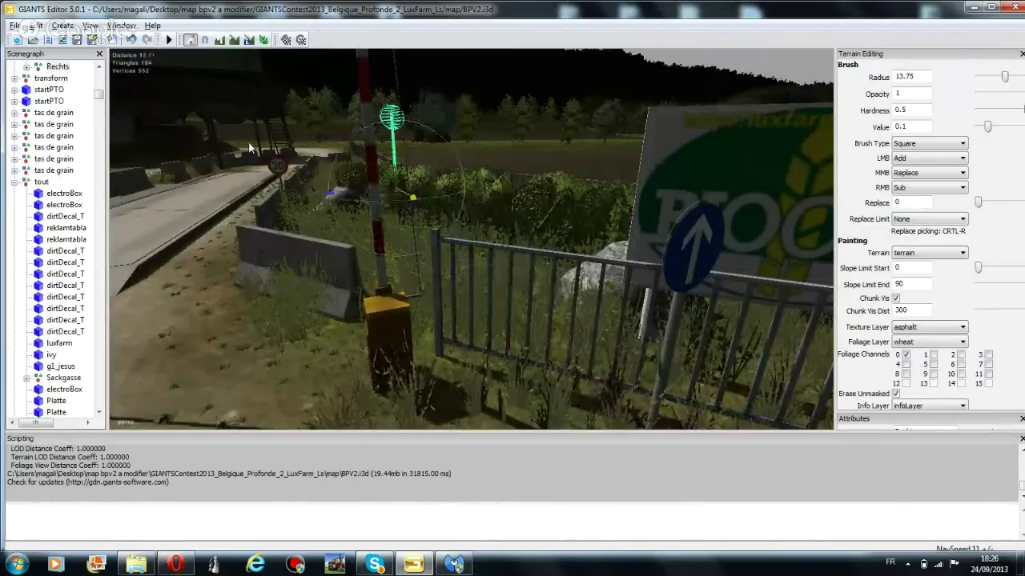
key("ctrl+z")
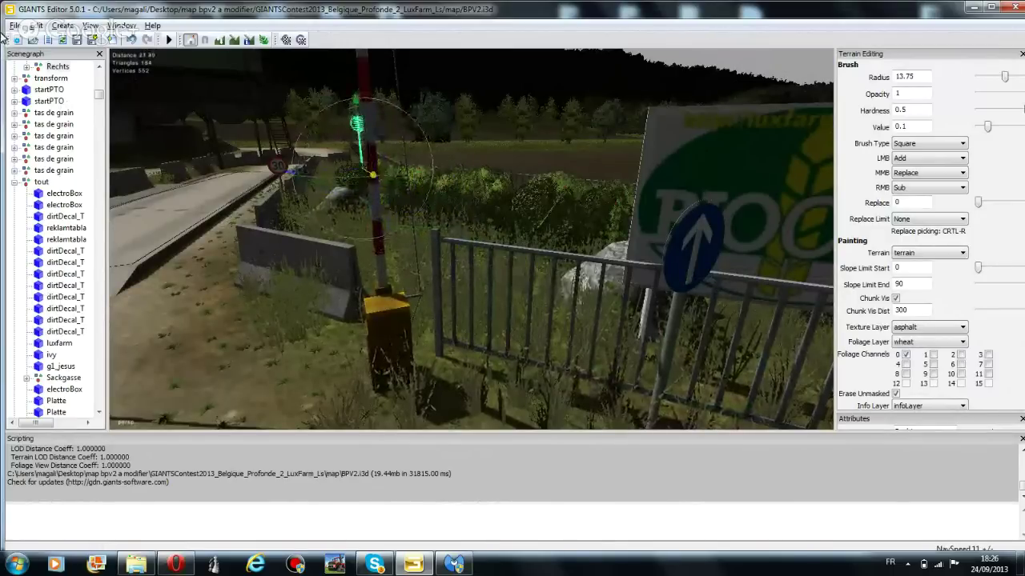
Move the object left, up and back so it sits behind the red-and-white barrier pole
left_click_drag(370, 177, 339, 155)
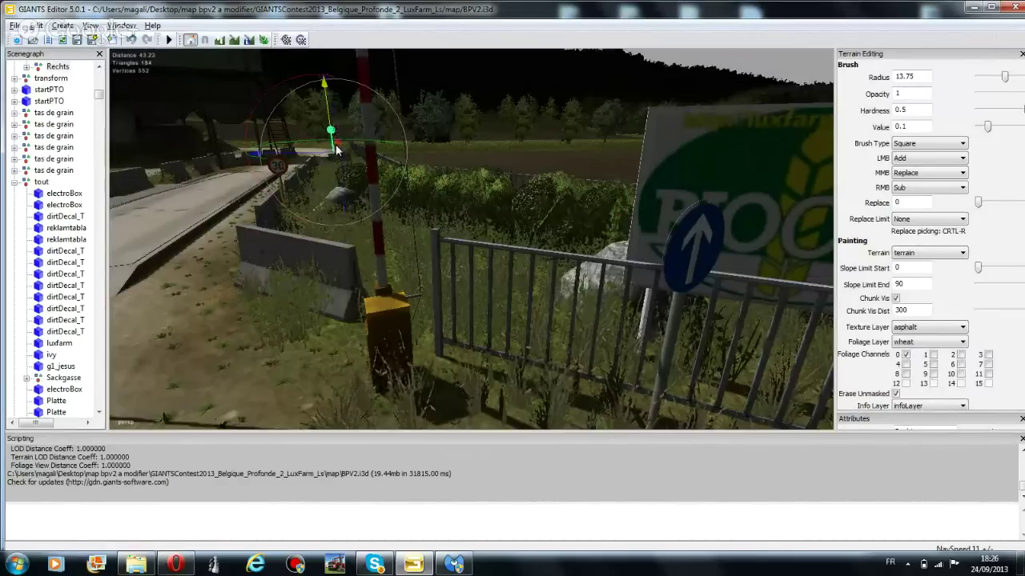
left_click_drag(337, 150, 331, 120)
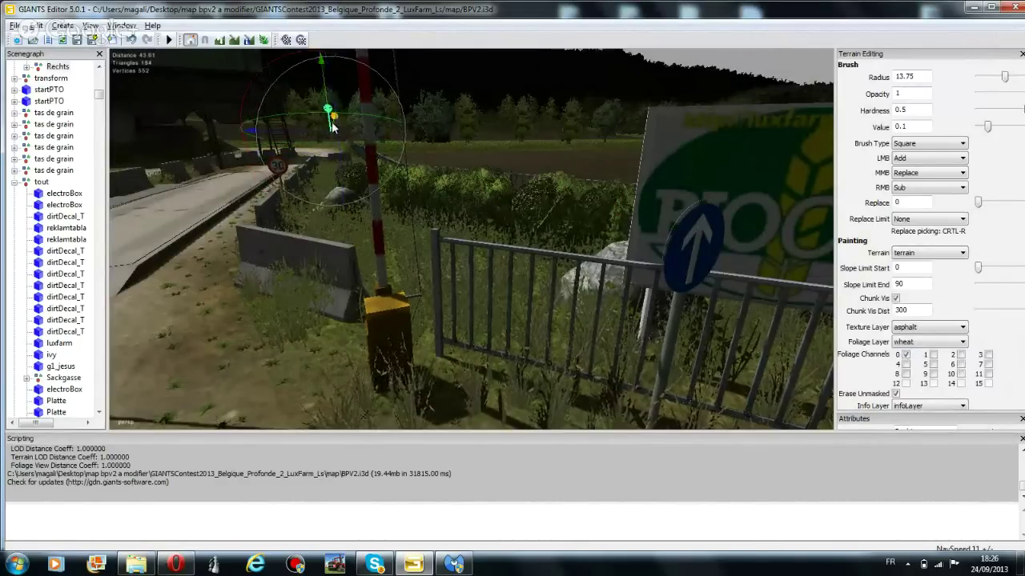
left_click_drag(333, 128, 259, 164)
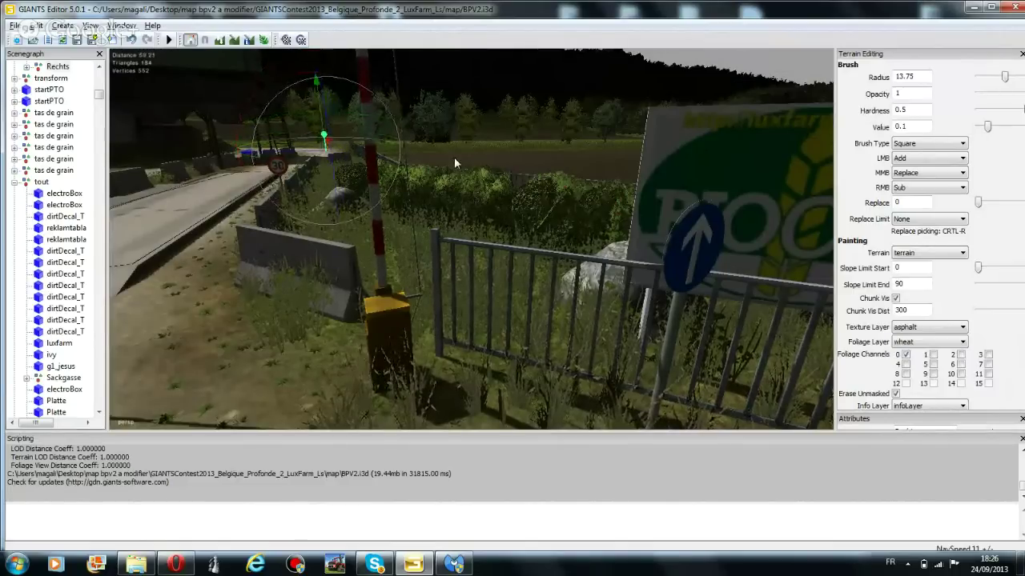
right_click_drag(454, 157, 372, 89)
Select the small IKR guard shelter and duplicate it
left_click(445, 224)
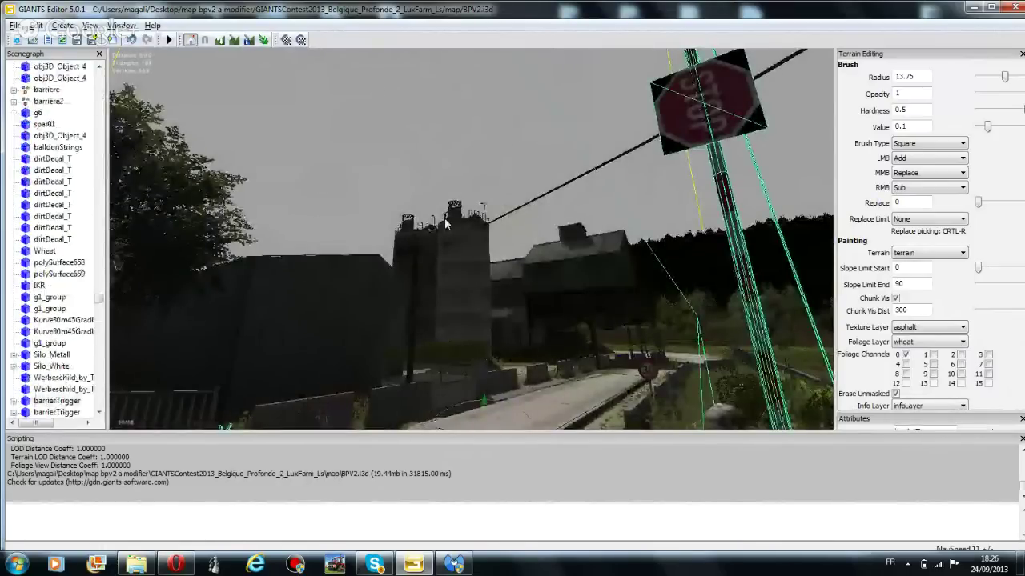
scroll(444, 218, "up", 5)
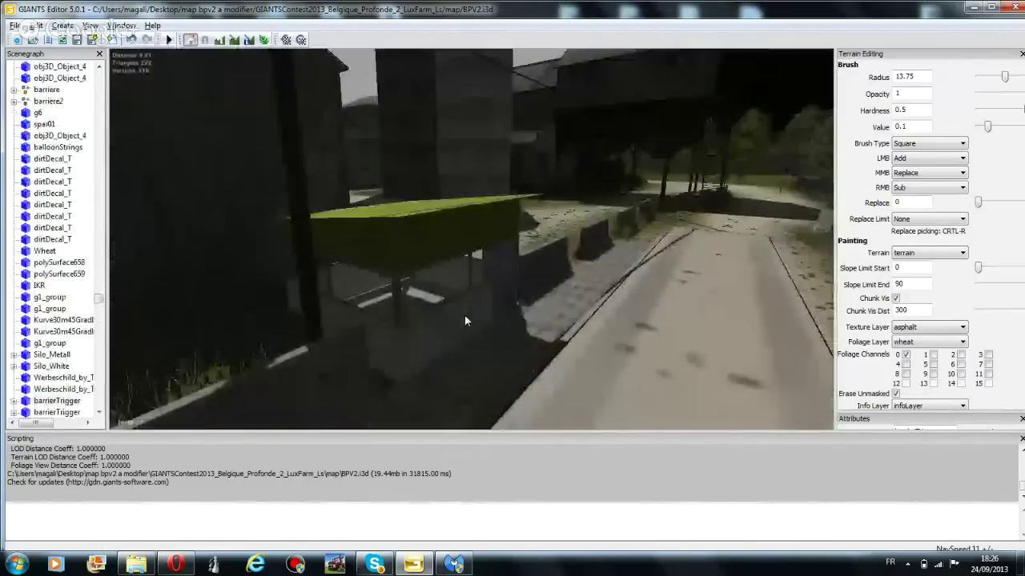
left_click(433, 234)
scroll(502, 300, "up", 8)
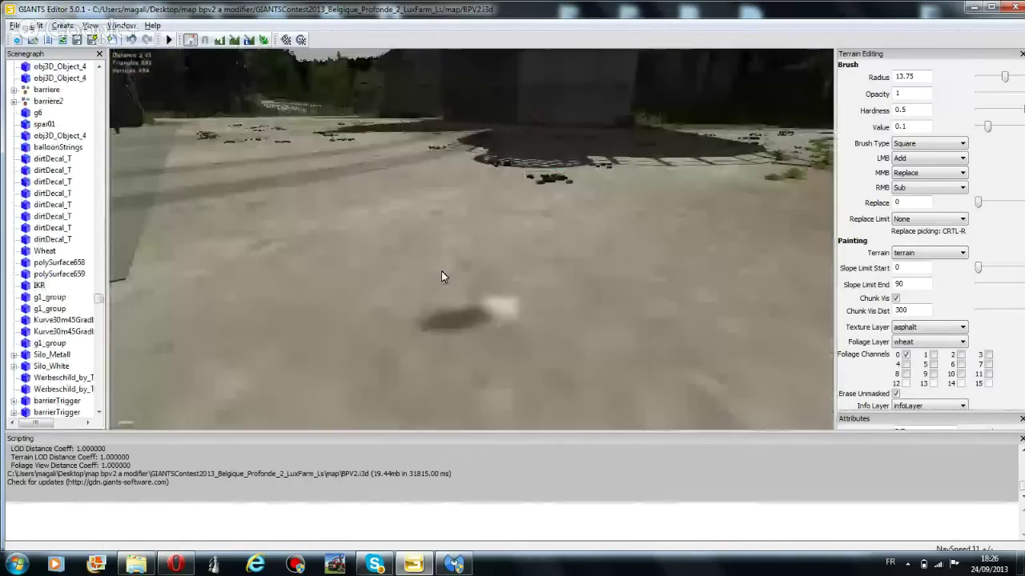
scroll(368, 256, "down", 10)
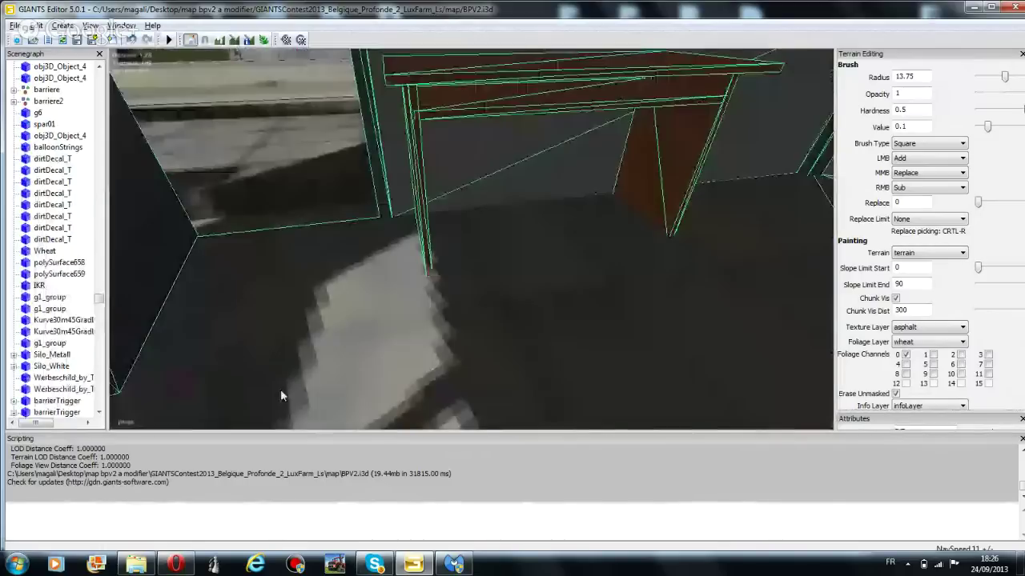
scroll(287, 338, "down", 6)
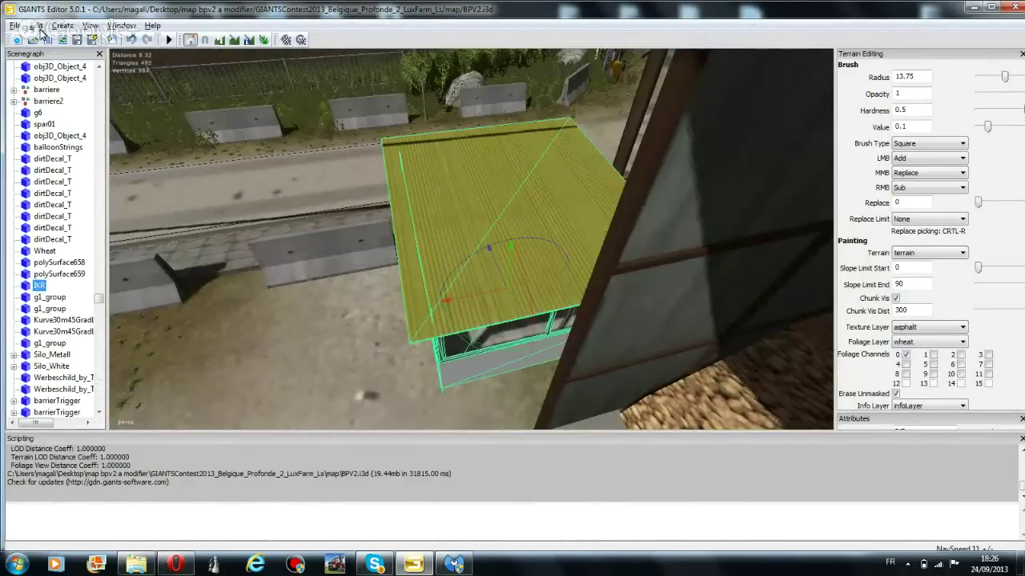
left_click(36, 26)
left_click(56, 152)
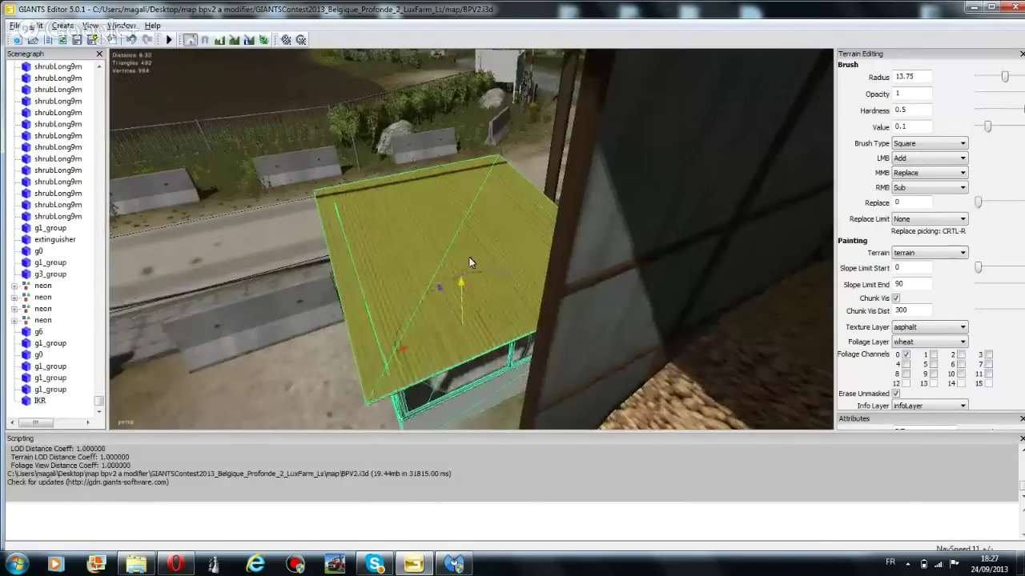
Lift the shelter copy, move it left beside the building, and lower it by the outside stairs
right_click_drag(469, 257, 461, 349)
left_click_drag(446, 349, 452, 176)
right_click_drag(452, 176, 289, 283)
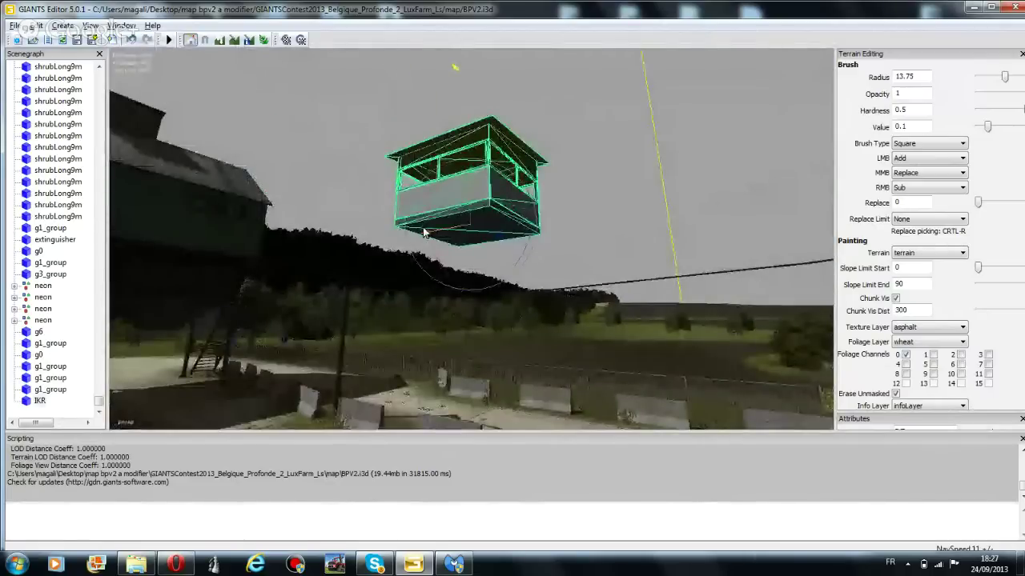
left_click_drag(436, 238, 494, 294)
left_click_drag(384, 286, 154, 294)
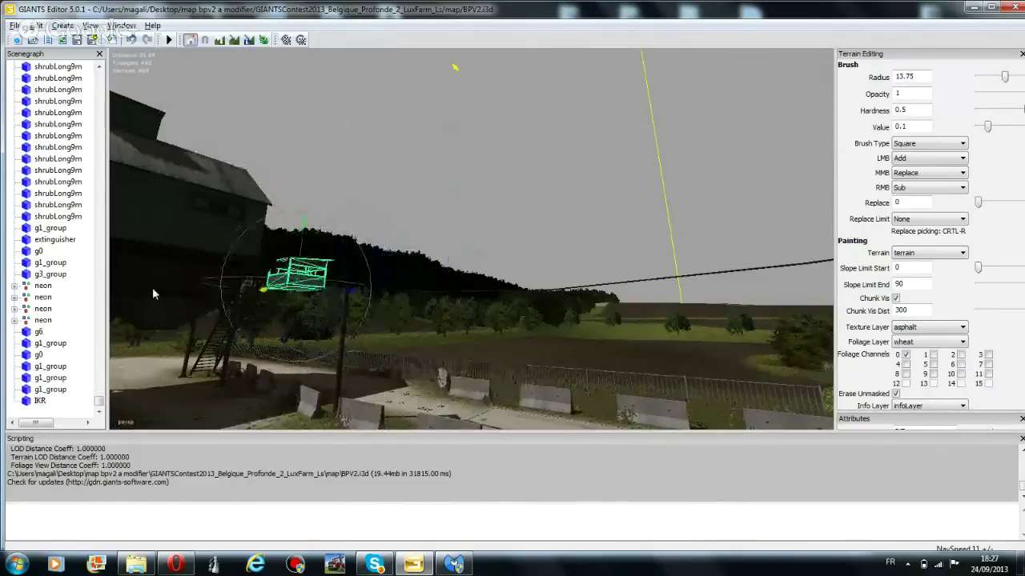
left_click_drag(303, 246, 288, 290)
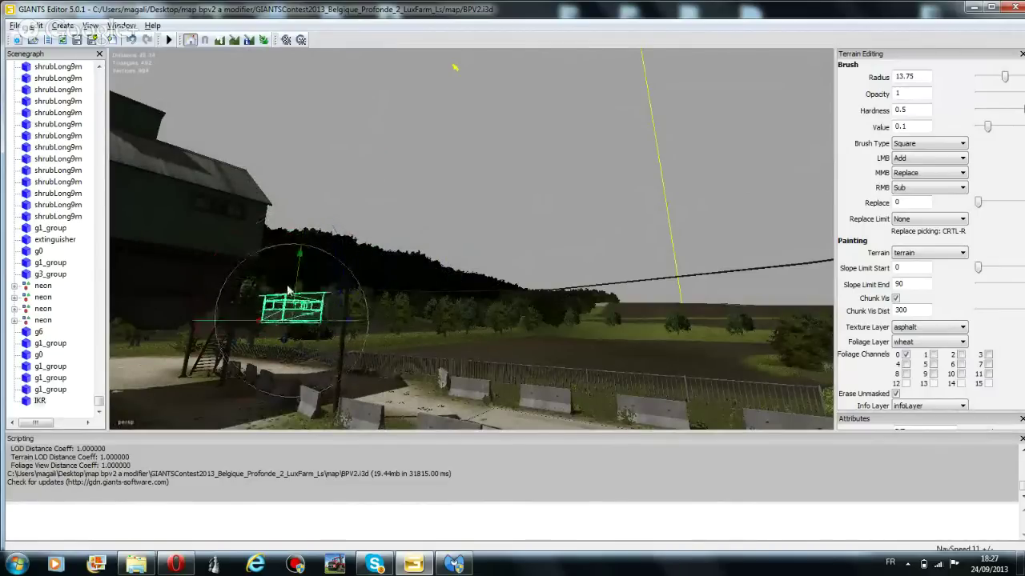
right_click_drag(473, 150, 498, 369)
Select the barrier gate with the yellow base and duplicate it
left_click(435, 351)
right_click_drag(435, 350, 147, 65)
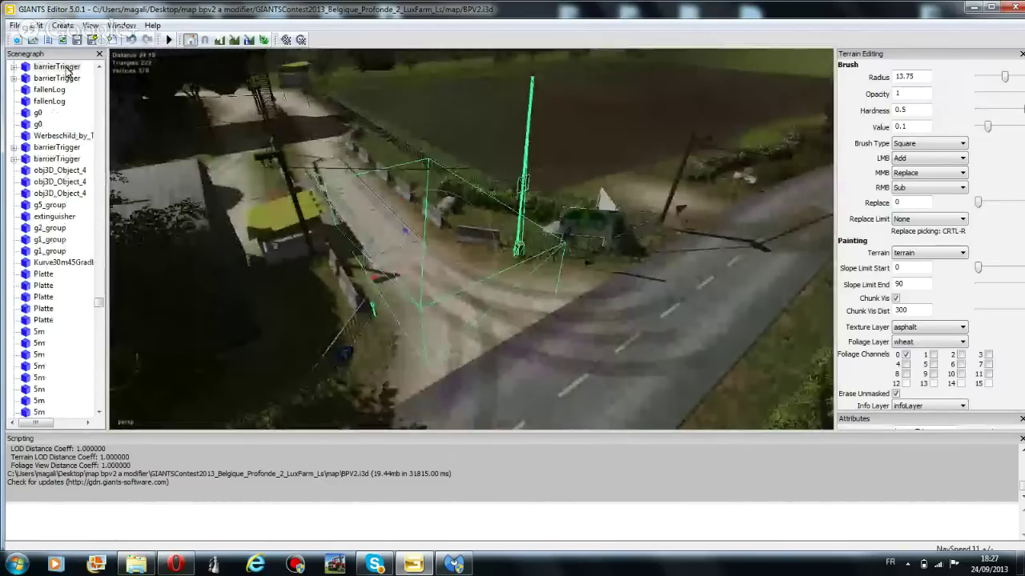
key("alt+e")
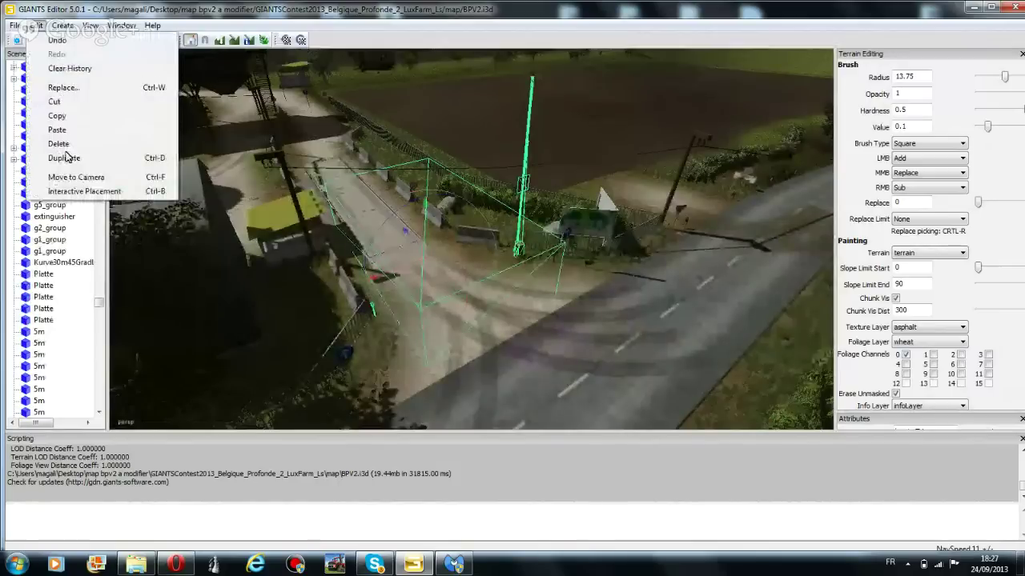
left_click(64, 157)
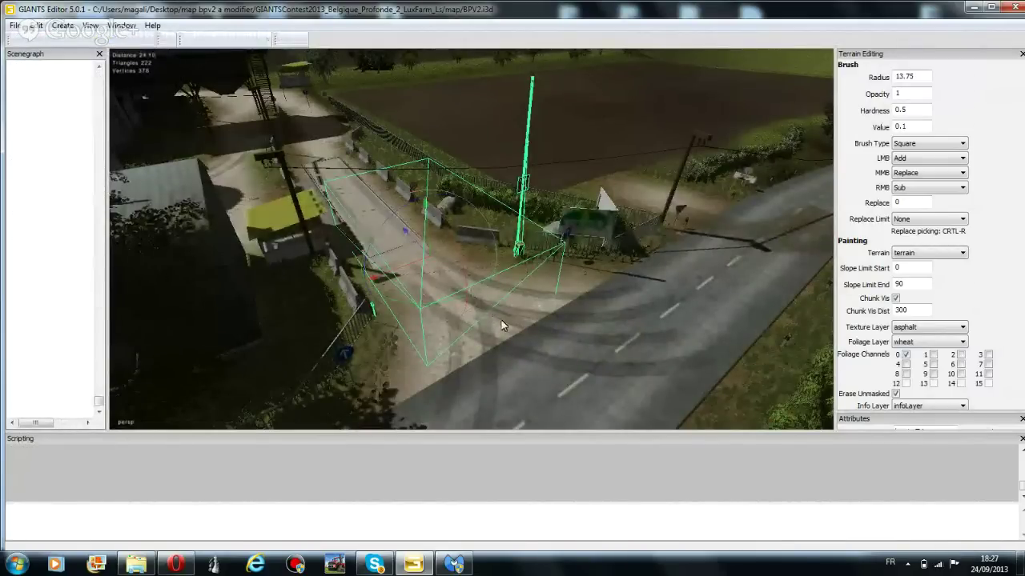
Move the barrierTrigger copy off the road, across the field and into the distant tree line
right_click_drag(503, 325, 472, 340)
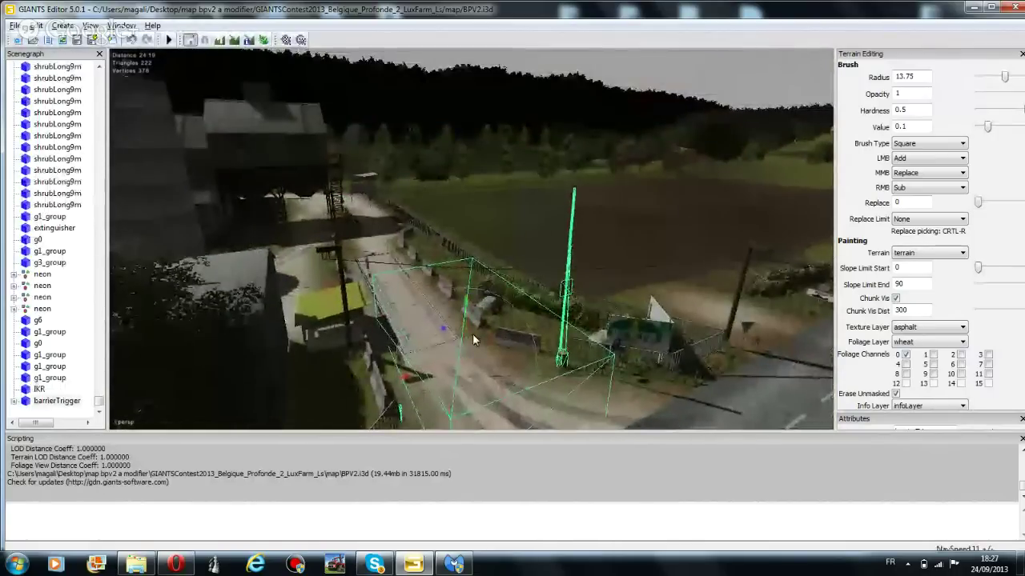
left_click_drag(472, 333, 348, 164)
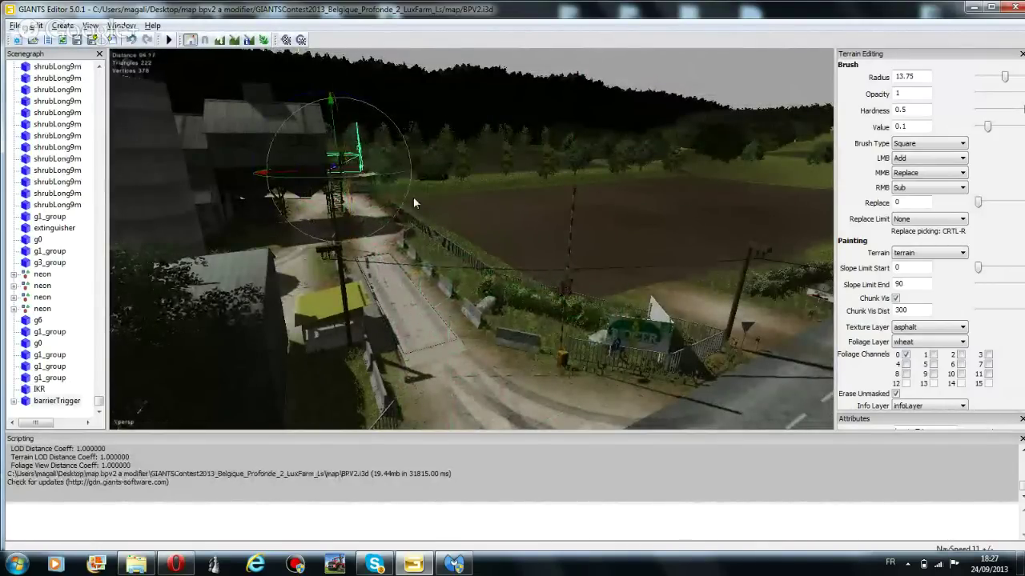
right_click_drag(414, 198, 422, 397)
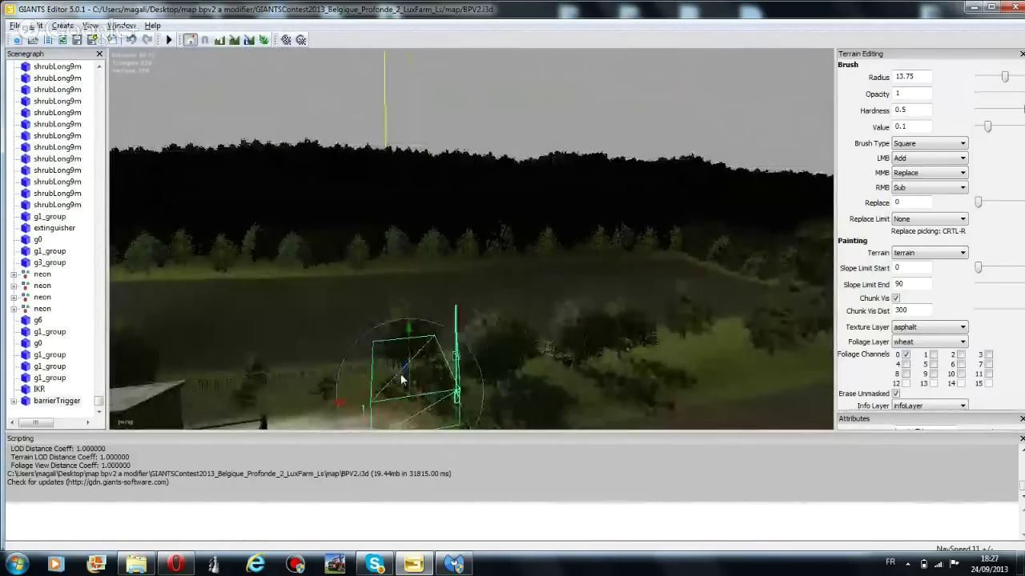
left_click_drag(406, 374, 391, 212)
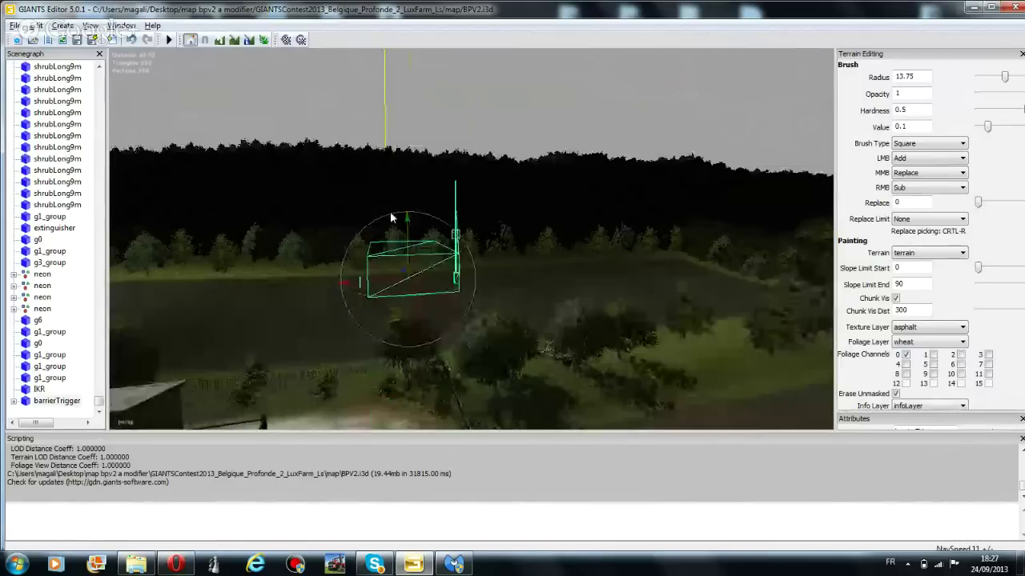
left_click_drag(406, 274, 408, 260)
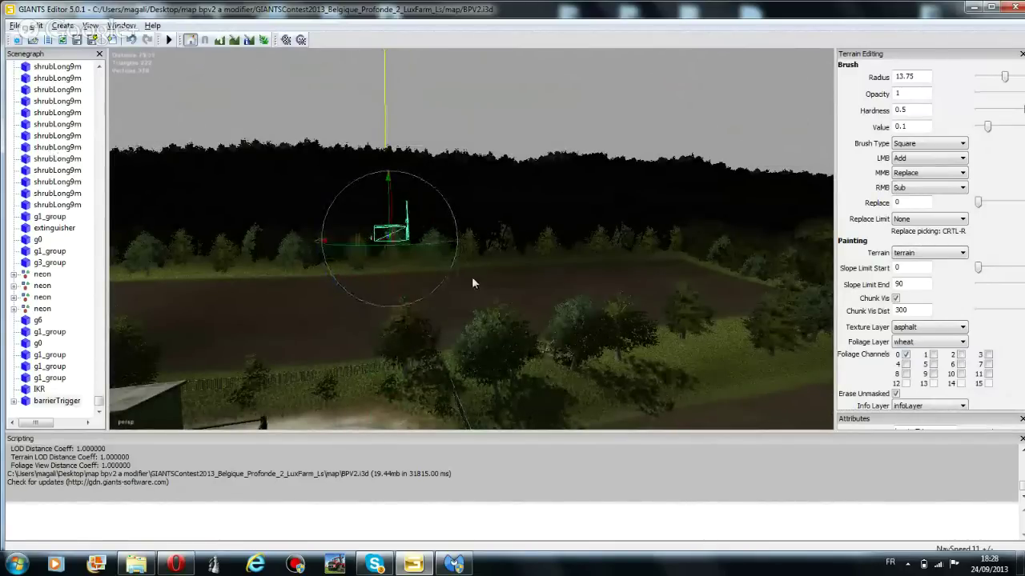
right_click_drag(471, 276, 578, 298)
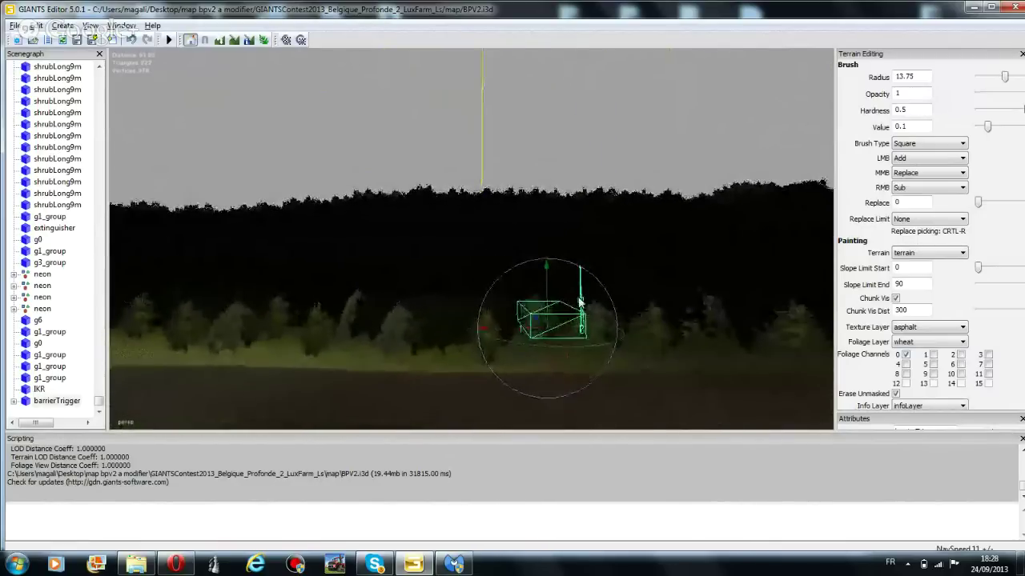
left_click_drag(542, 328, 344, 233)
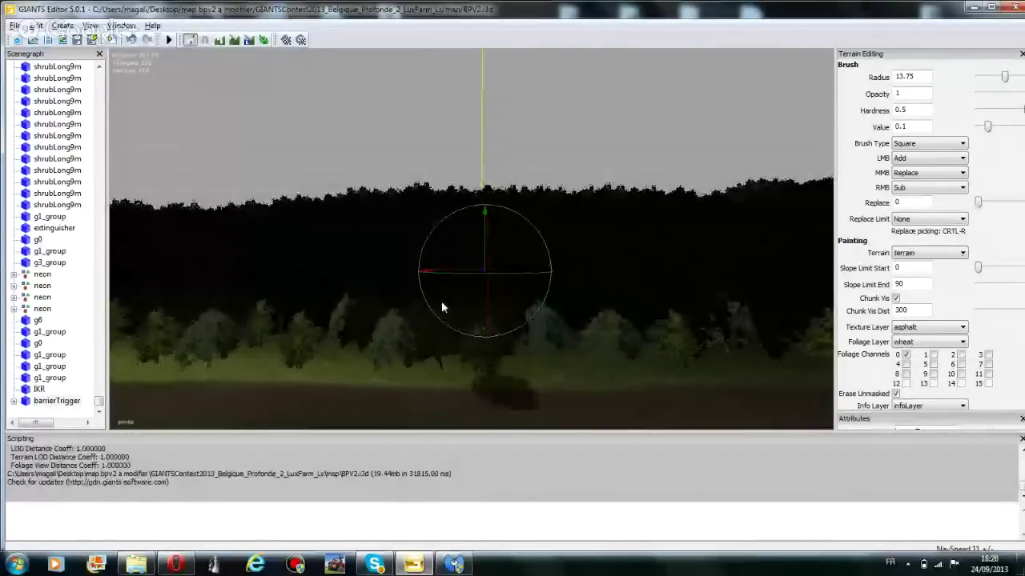
right_click_drag(446, 304, 456, 316)
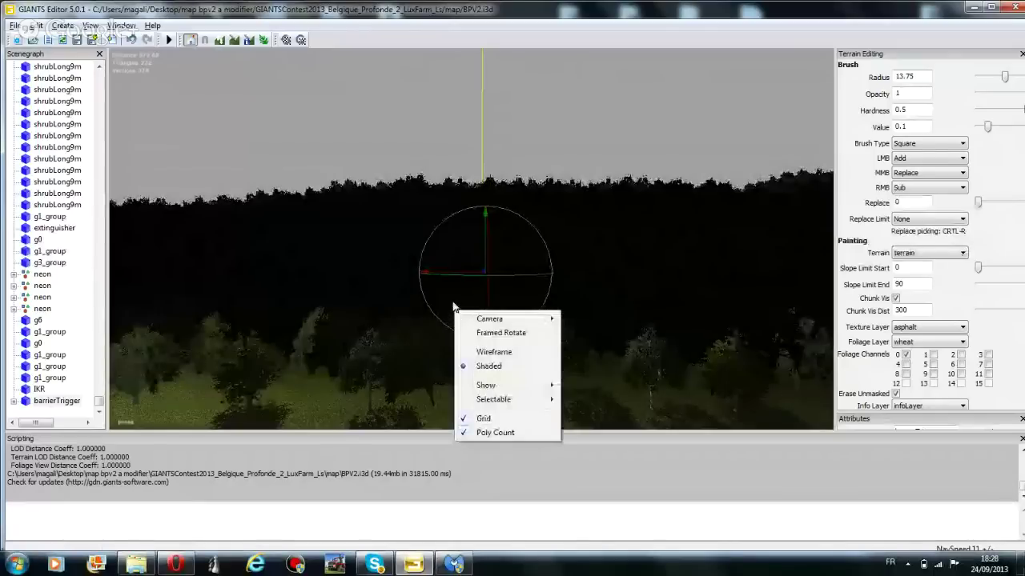
Select the barrierTrigger copy, set it on the ground behind the dirt mounds, and select its barrier group
left_click(360, 120)
left_click(536, 267)
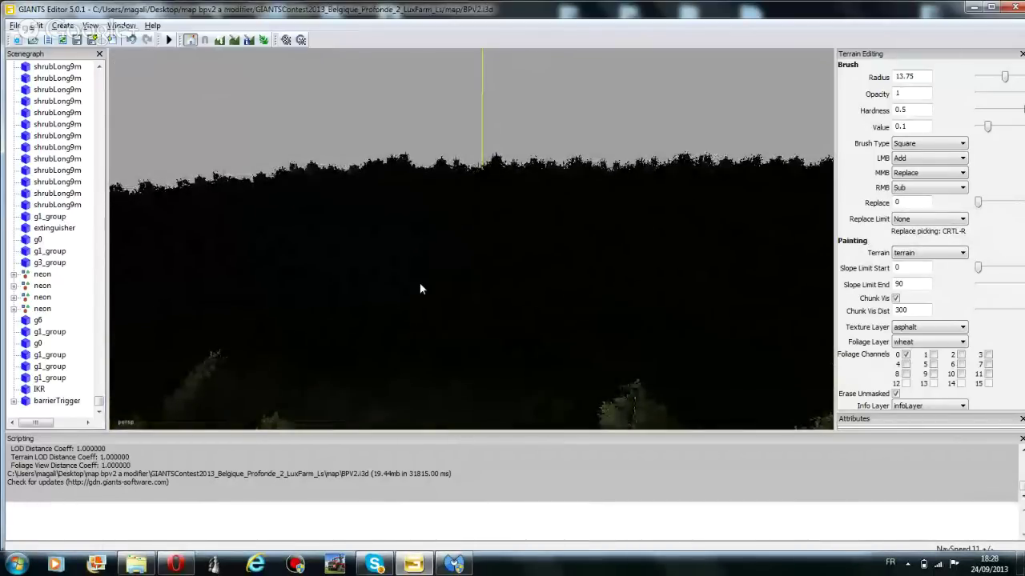
left_click(58, 401)
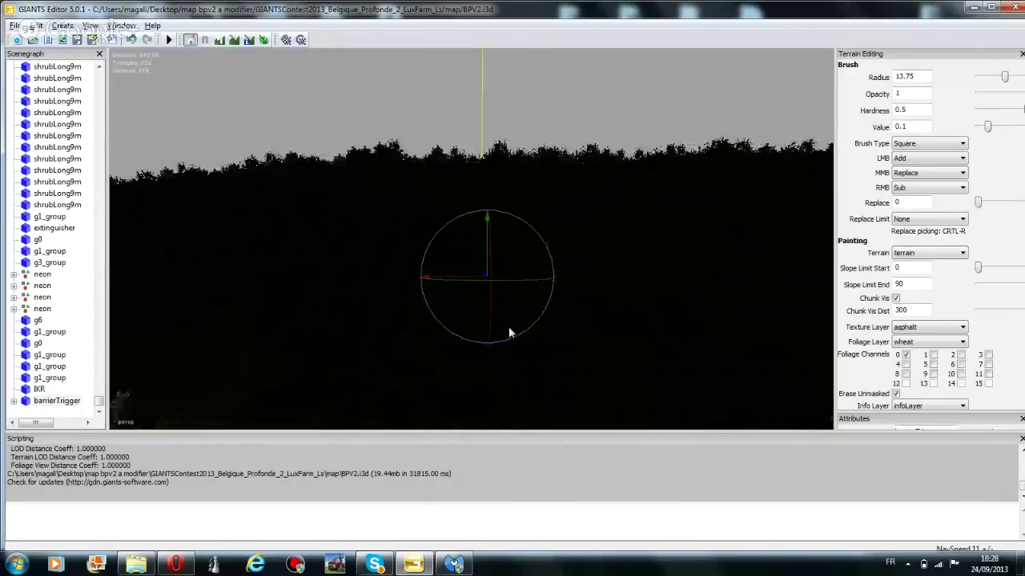
right_click_drag(605, 293, 501, 197)
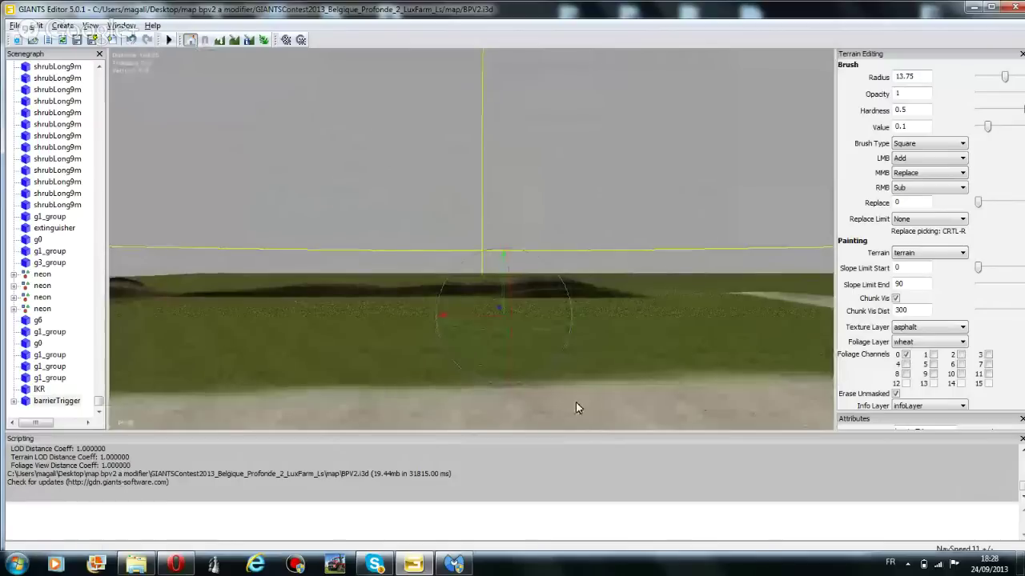
right_click_drag(575, 404, 605, 319)
left_click_drag(546, 384, 560, 328)
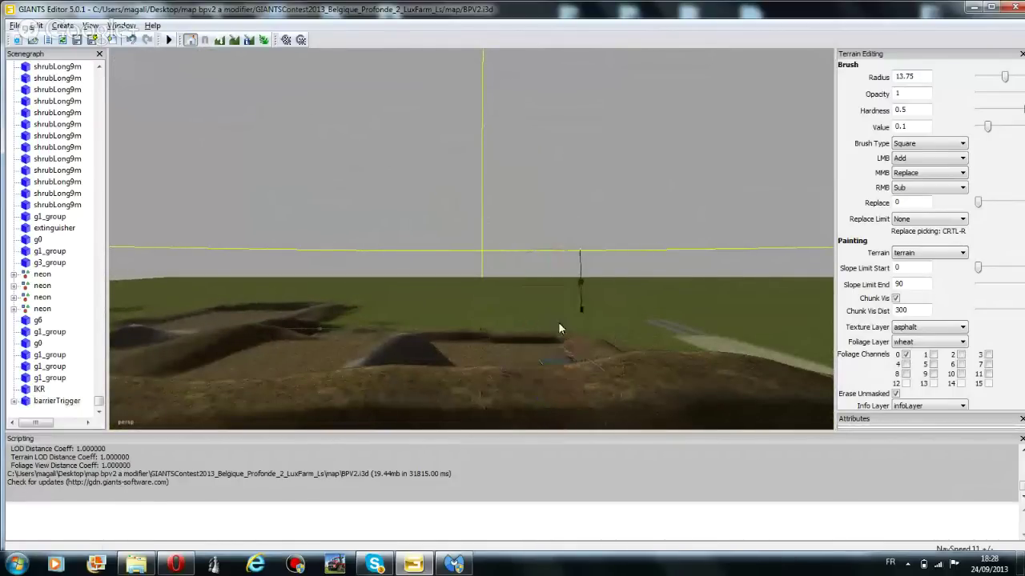
left_click(582, 285)
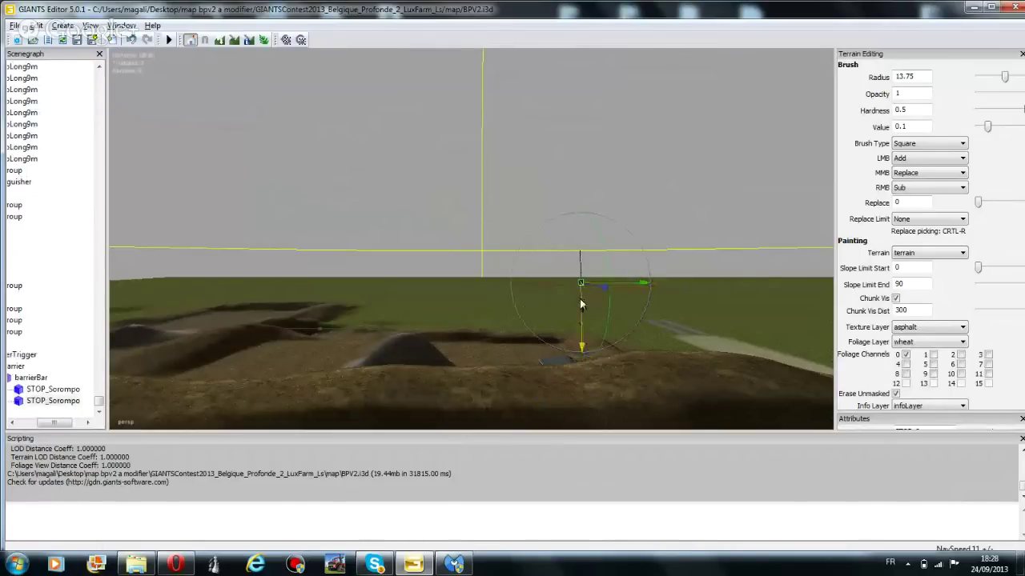
left_click(29, 385)
left_click(18, 366)
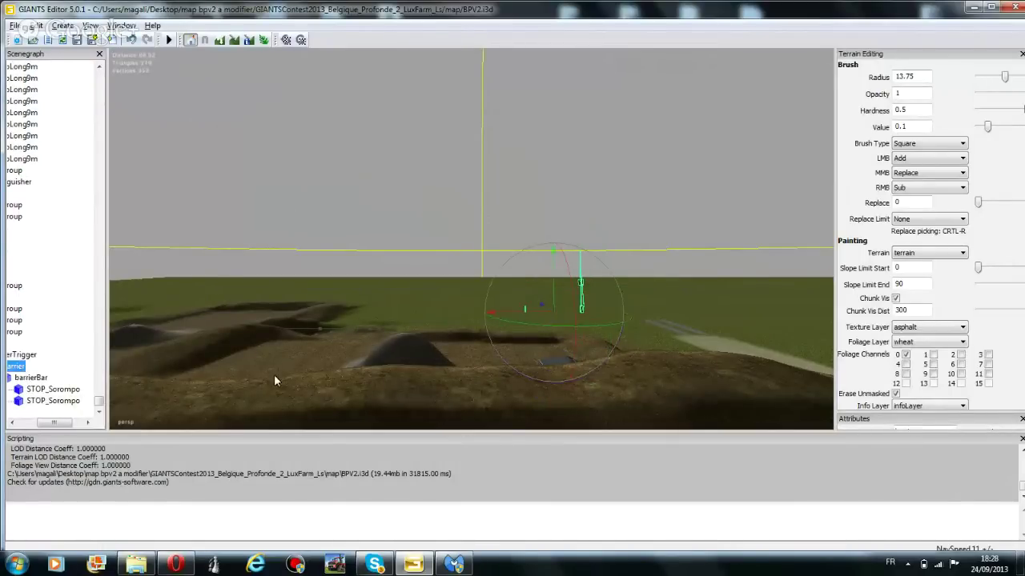
Move the barrier onto the gravel entrance beside the right-hand asphalt road, then deselect it
left_click(21, 355)
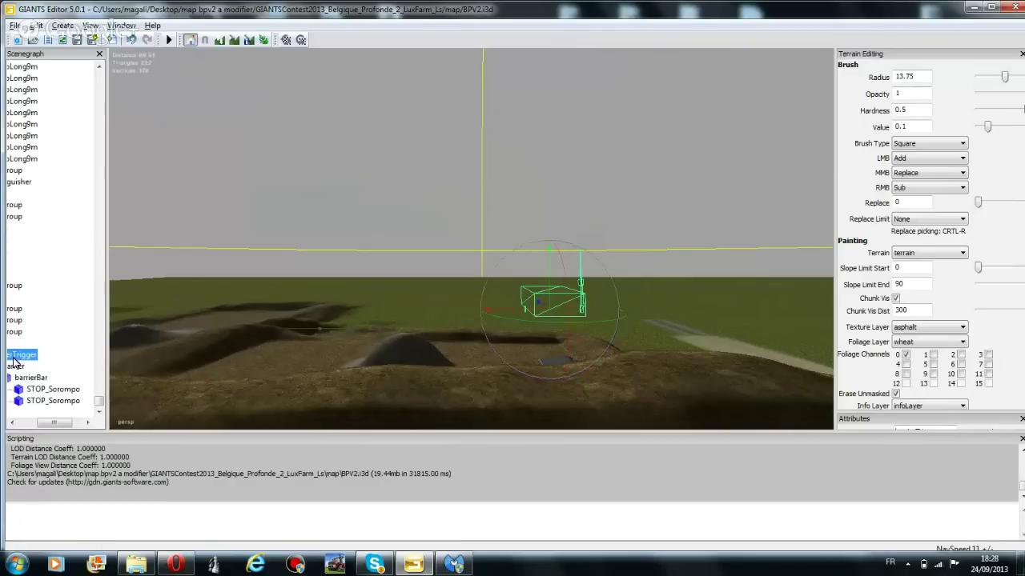
left_click_drag(513, 308, 368, 238)
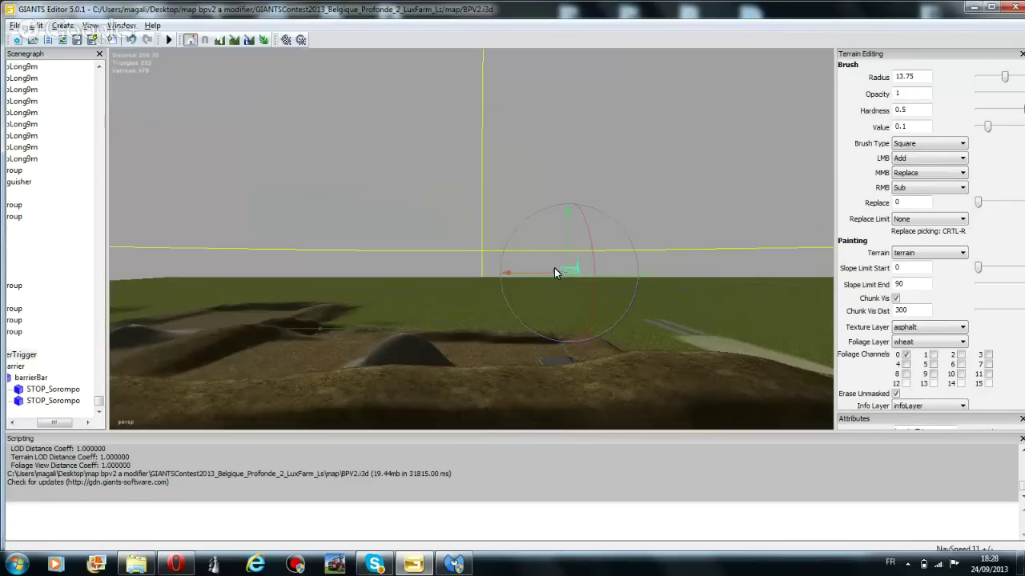
mouse_move(555, 270)
left_mouse_down()
mouse_move(569, 287)
mouse_move(560, 284)
mouse_move(713, 284)
mouse_move(698, 249)
mouse_move(687, 254)
mouse_move(698, 335)
mouse_move(700, 322)
left_mouse_up()
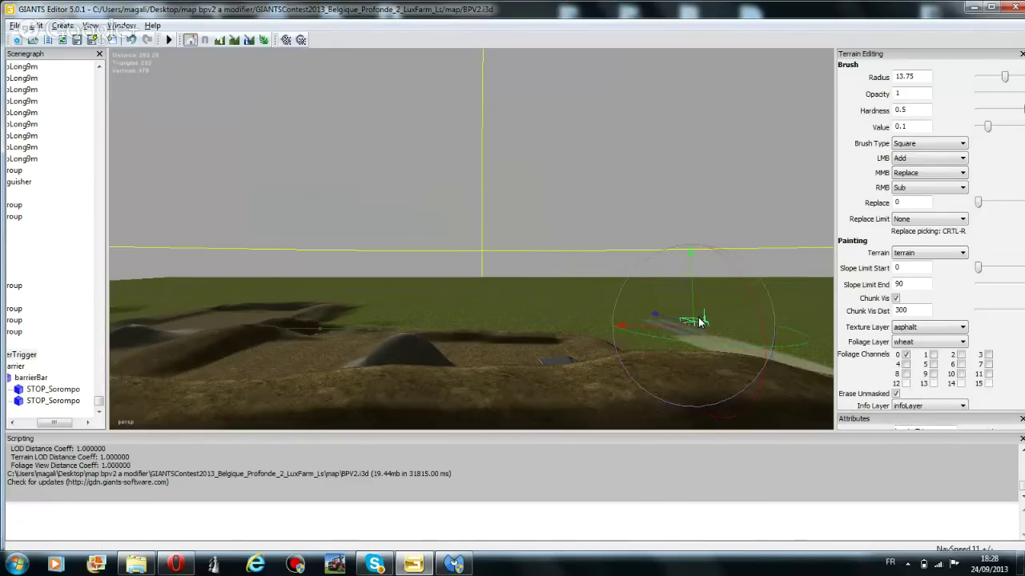
scroll(701, 322, "up", 5)
right_click_drag(698, 322, 445, 249)
left_click_drag(382, 246, 269, 348)
mouse_move(353, 345)
left_mouse_down()
mouse_move(338, 301)
mouse_move(354, 316)
mouse_move(353, 296)
mouse_move(350, 340)
left_mouse_up()
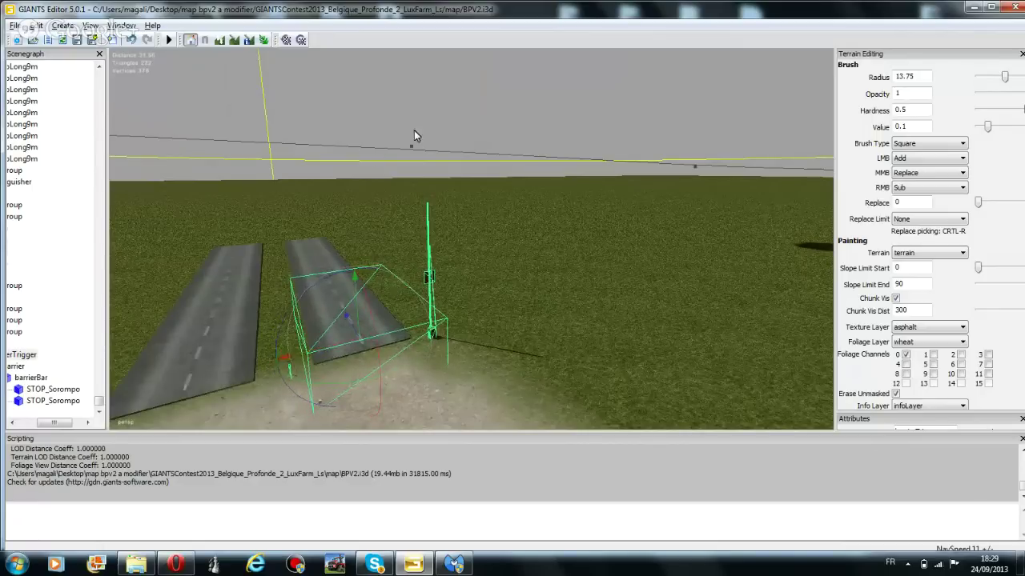
left_click(454, 156)
right_click_drag(464, 181, 380, 242)
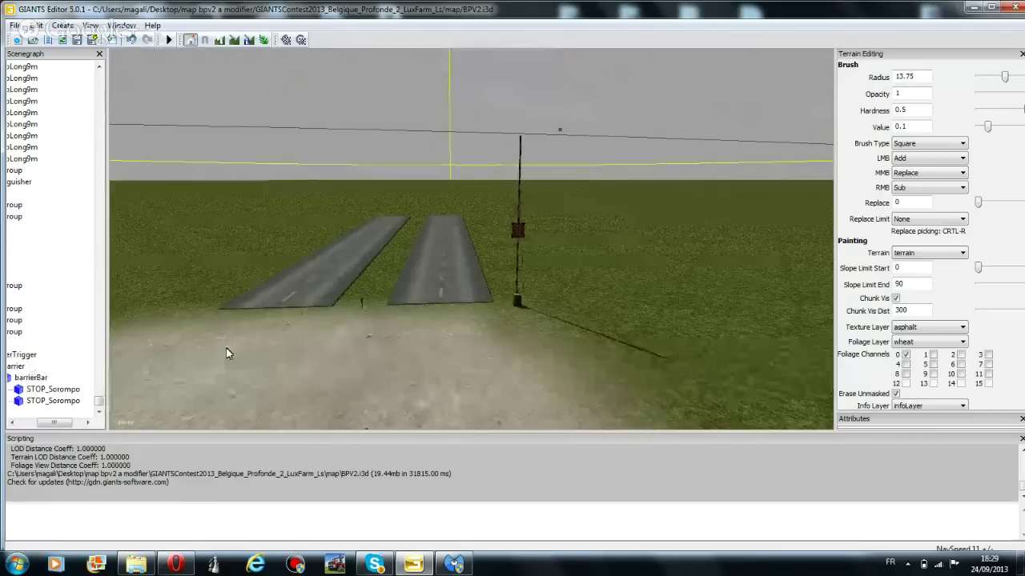
Duplicate the barrierTrigger group and place the copy beside the left-hand asphalt road
left_click(519, 301)
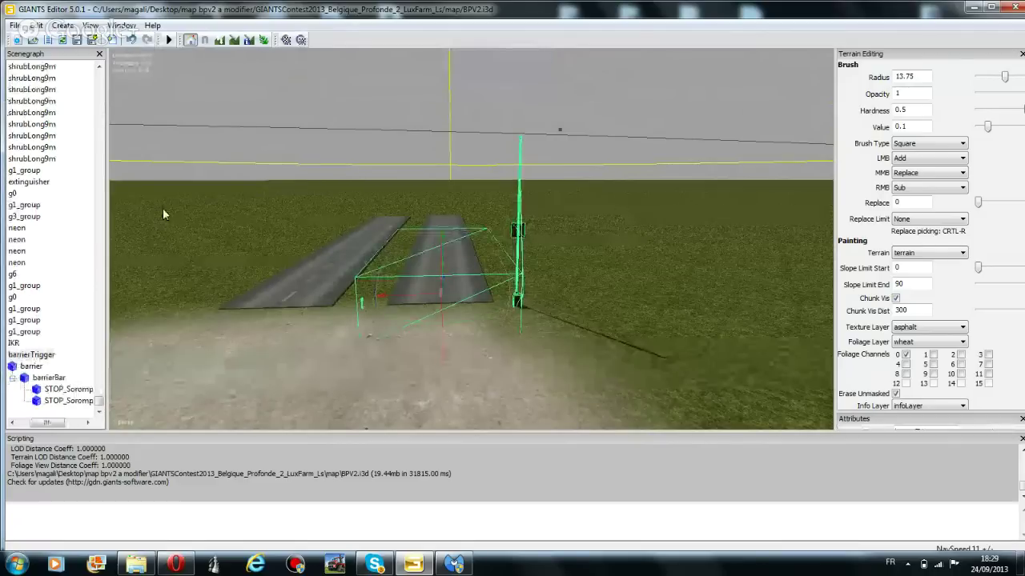
left_click(28, 355)
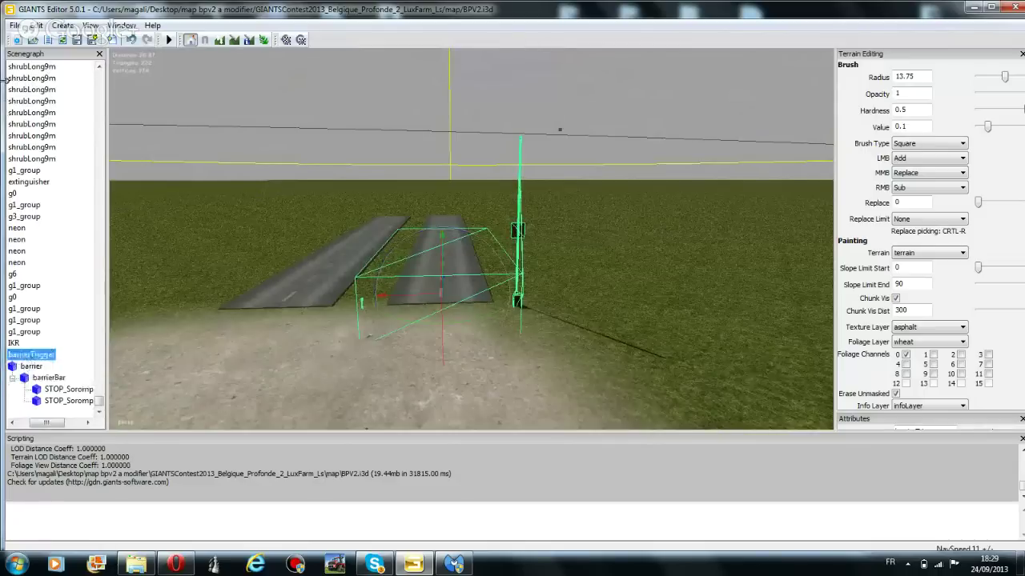
left_click(35, 24)
left_click(64, 159)
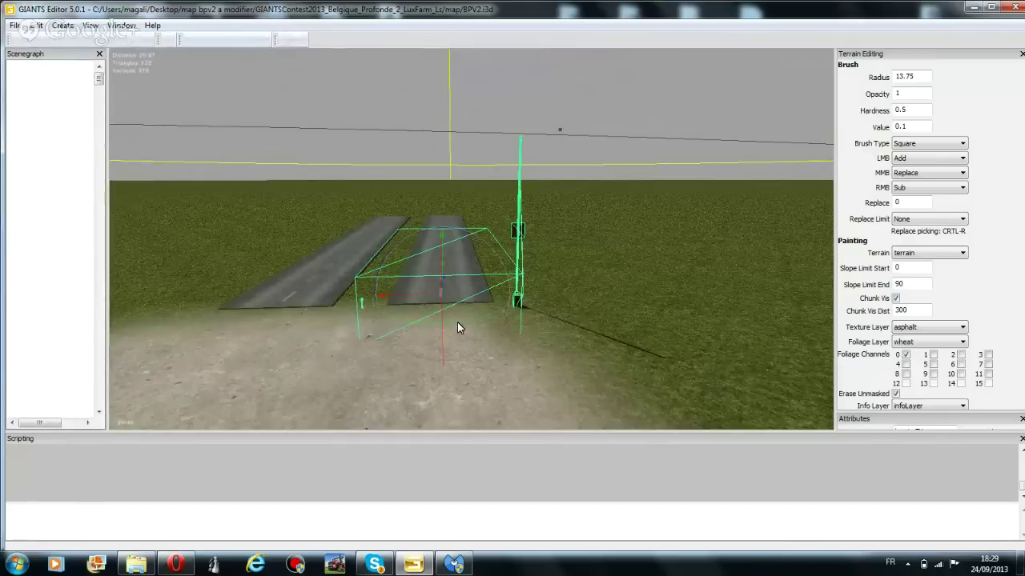
left_click_drag(457, 322, 429, 263)
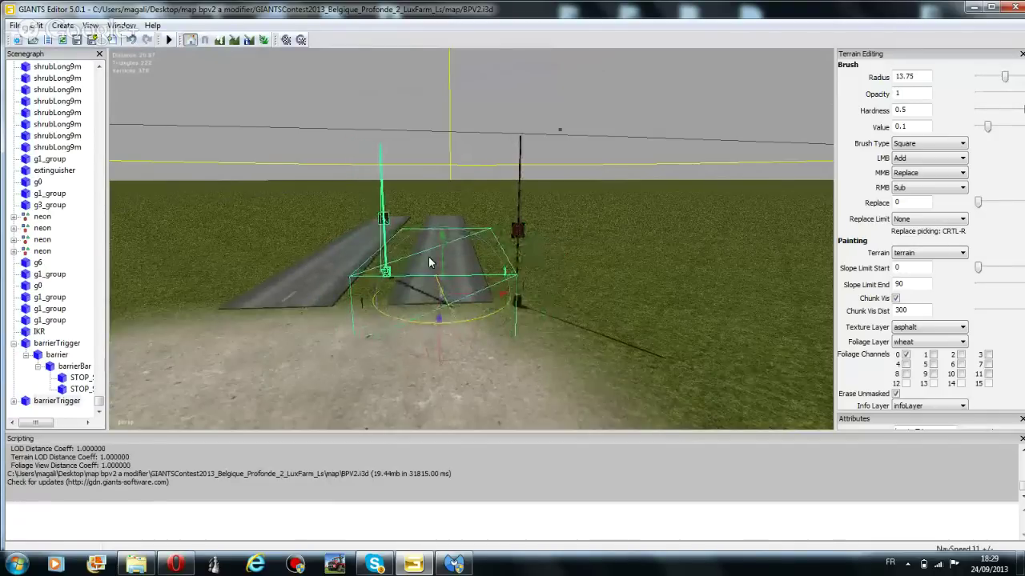
left_click_drag(476, 298, 200, 419)
left_click_drag(237, 288, 240, 281)
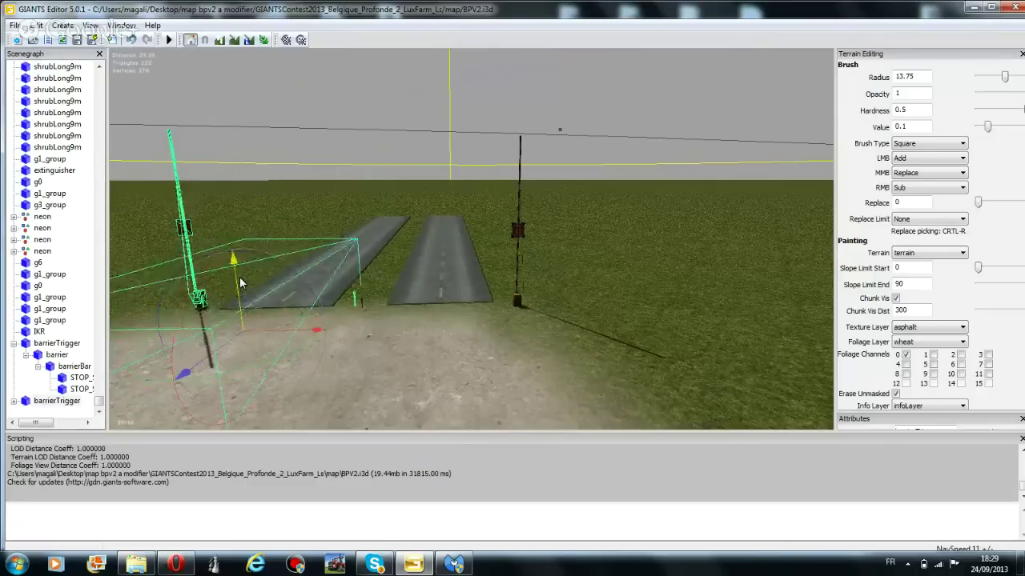
left_click(365, 89)
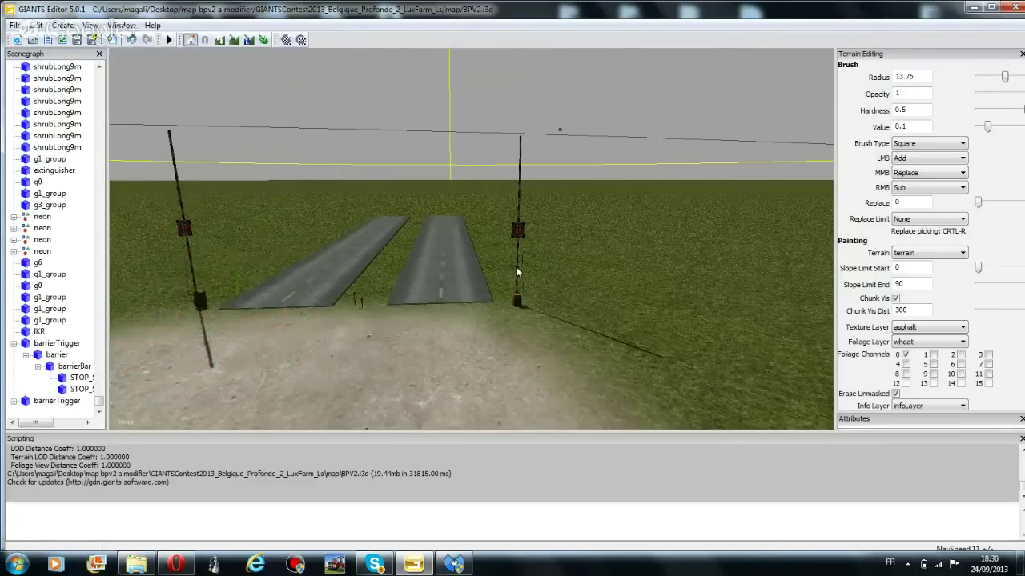
Select the guard hut beside the road and move it onto the grass field
right_click_drag(498, 268, 928, 335)
right_click_drag(473, 305, 482, 325)
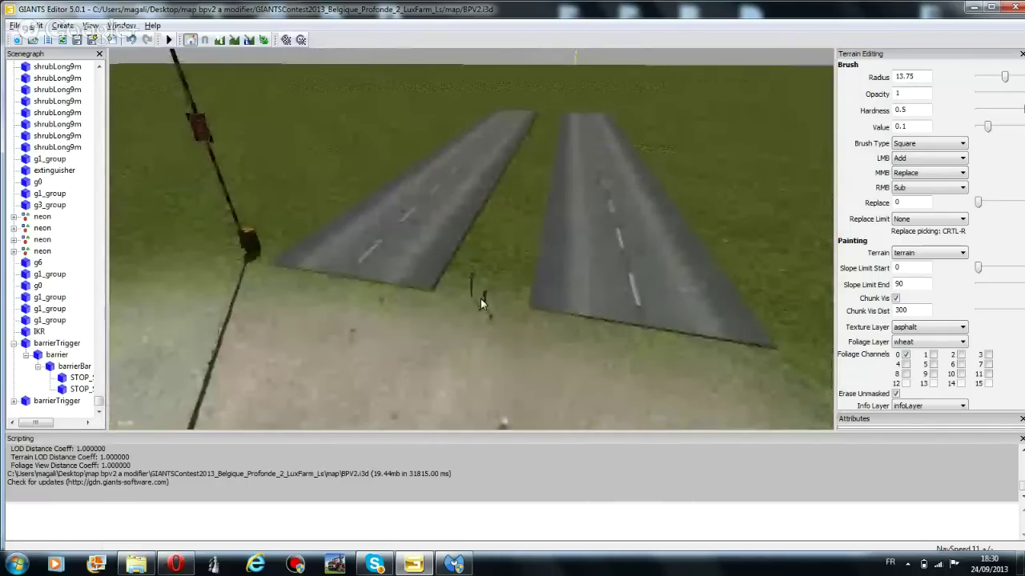
left_click(477, 287)
right_click_drag(477, 288, 603, 297)
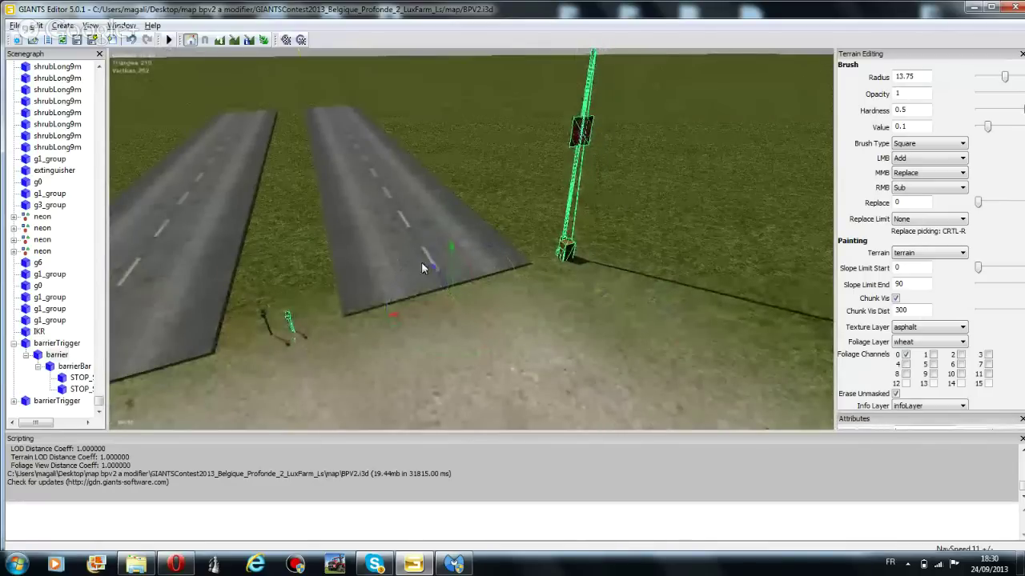
right_click_drag(421, 261, 352, 312)
left_click(38, 333)
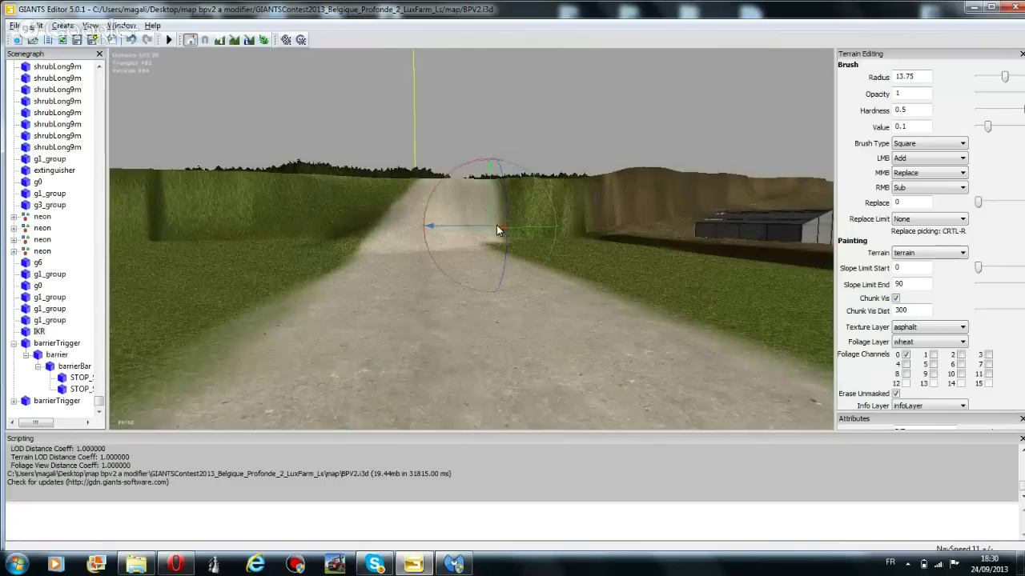
left_click_drag(496, 230, 630, 267)
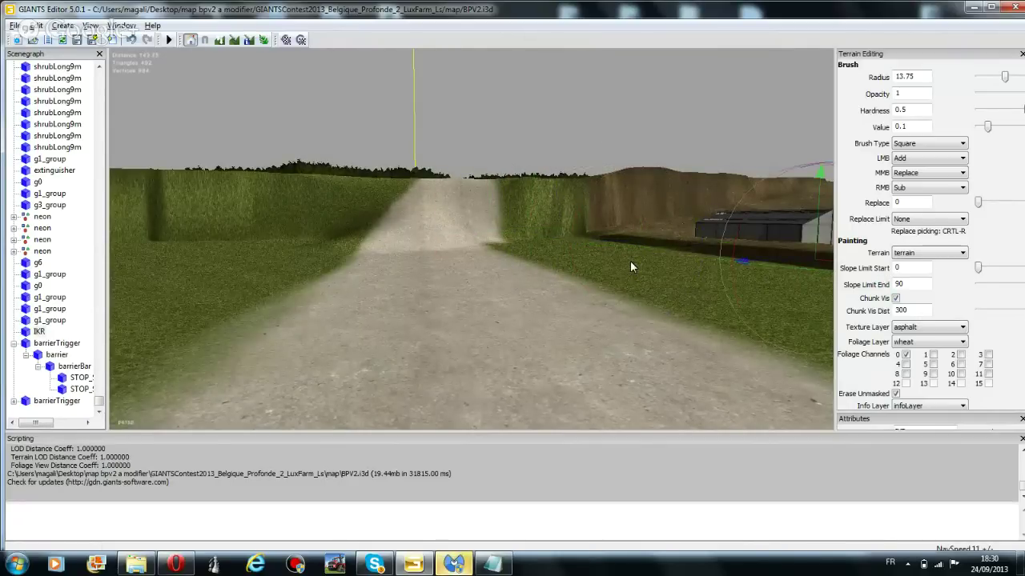
Close the stray Notepad log window and shift the hut across the field toward the wall
middle_click_drag(630, 261, 439, 271)
left_click_drag(440, 272, 188, 333)
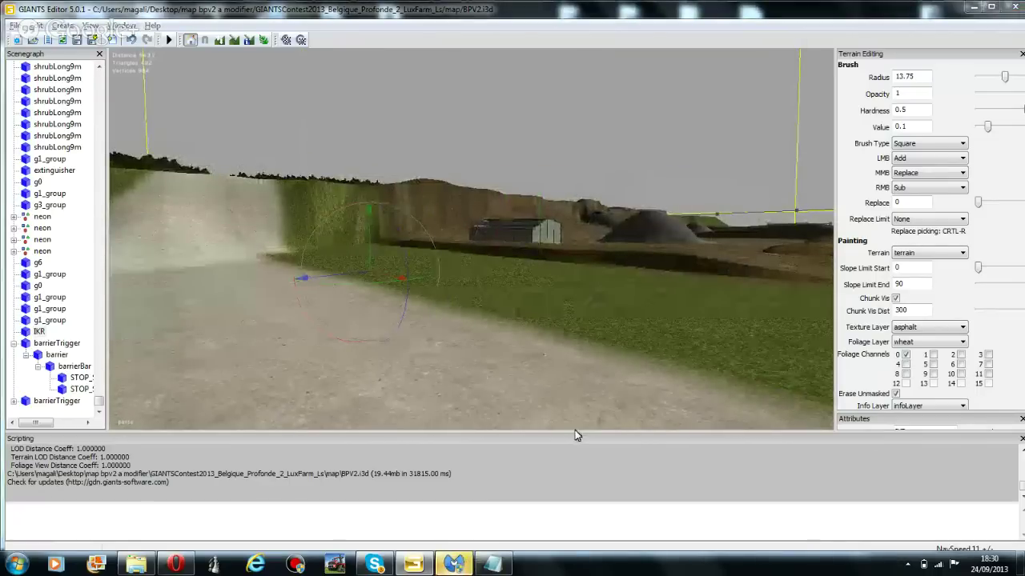
left_click(492, 565)
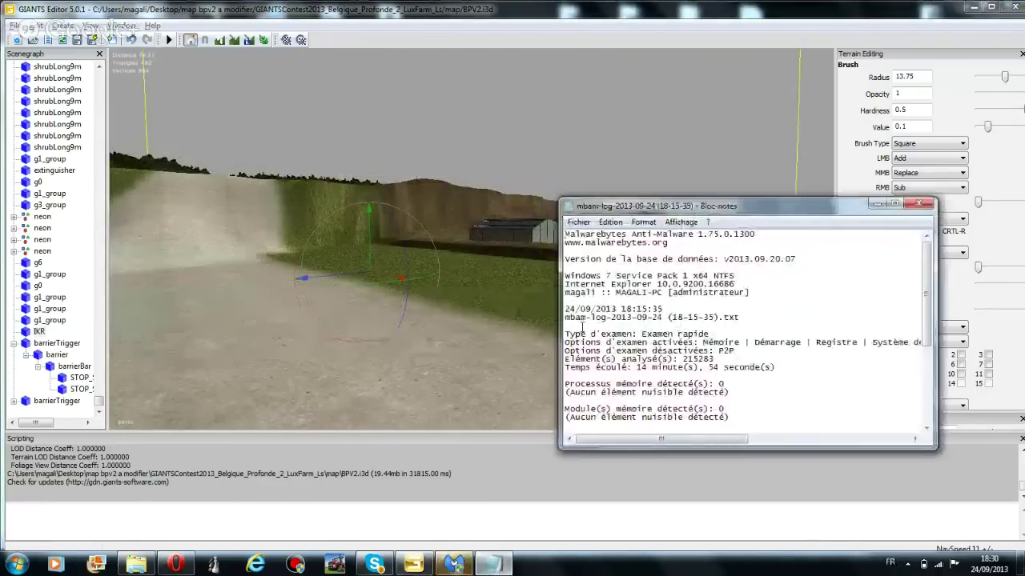
left_click(923, 204)
left_click_drag(385, 279, 744, 228)
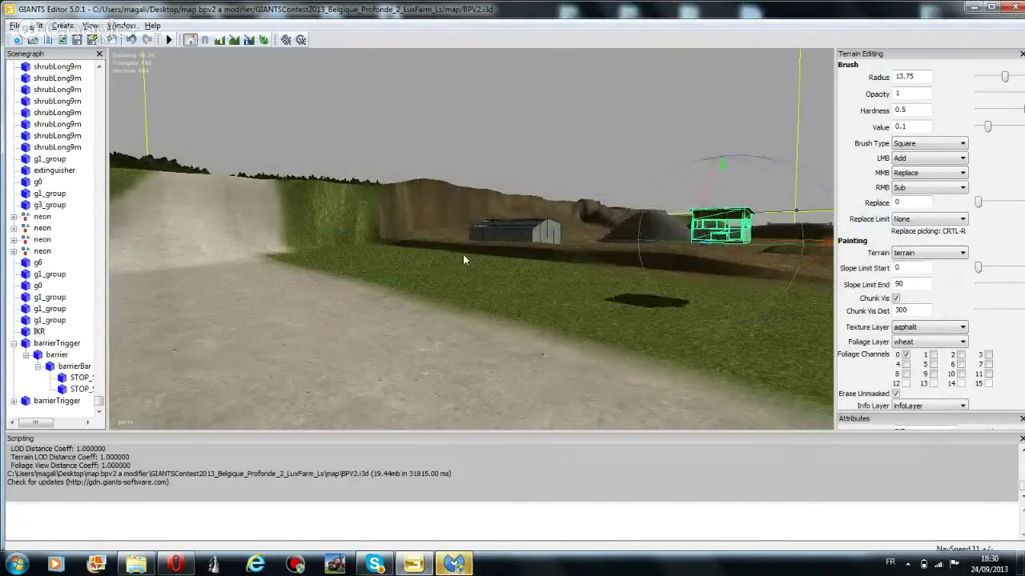
Move the guard hut across the field to the right-hand road beside its barrier gate
right_click_drag(463, 253, 507, 246)
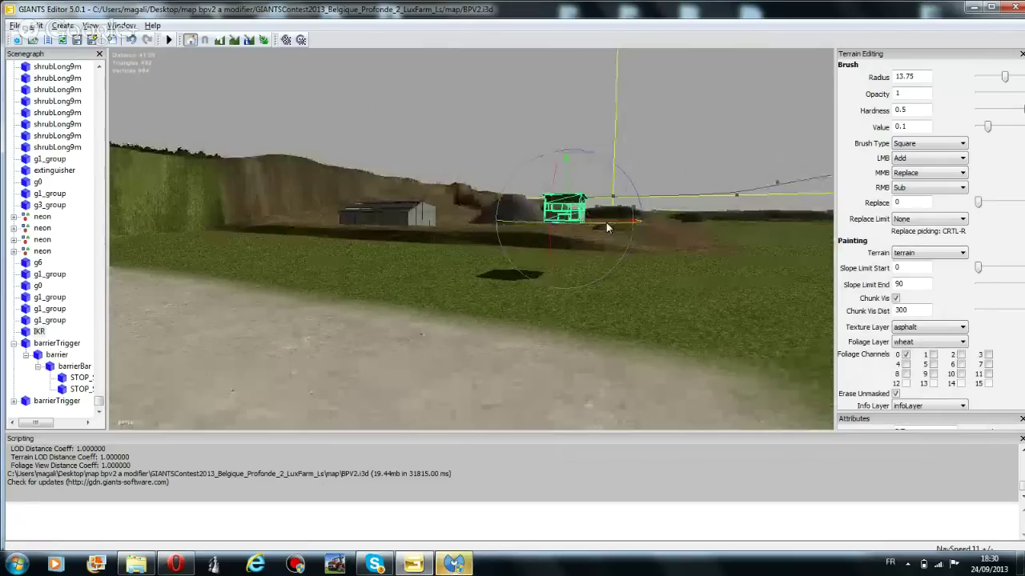
left_click_drag(606, 222, 786, 197)
right_click_drag(786, 197, 664, 283)
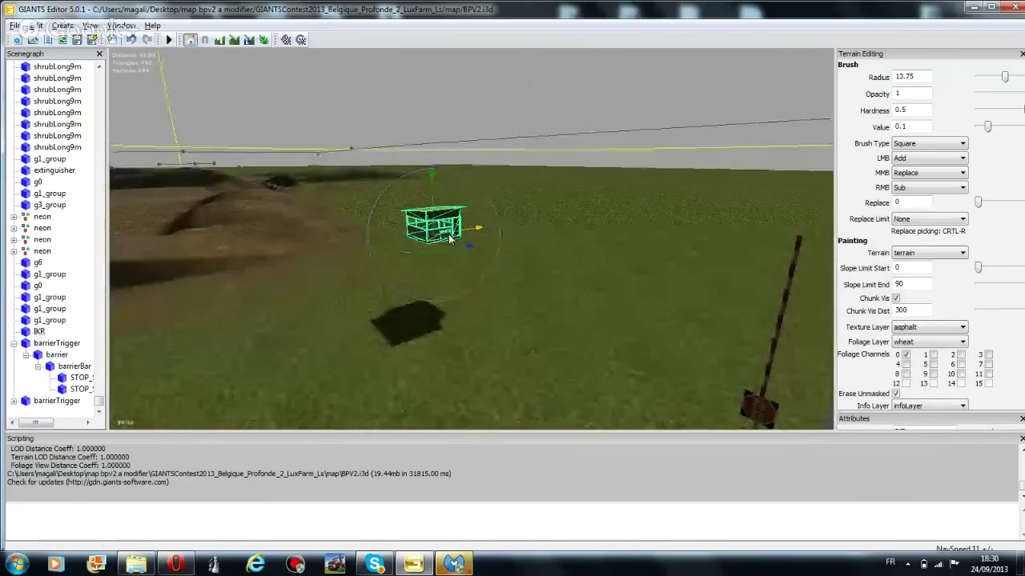
left_click_drag(453, 245, 714, 304)
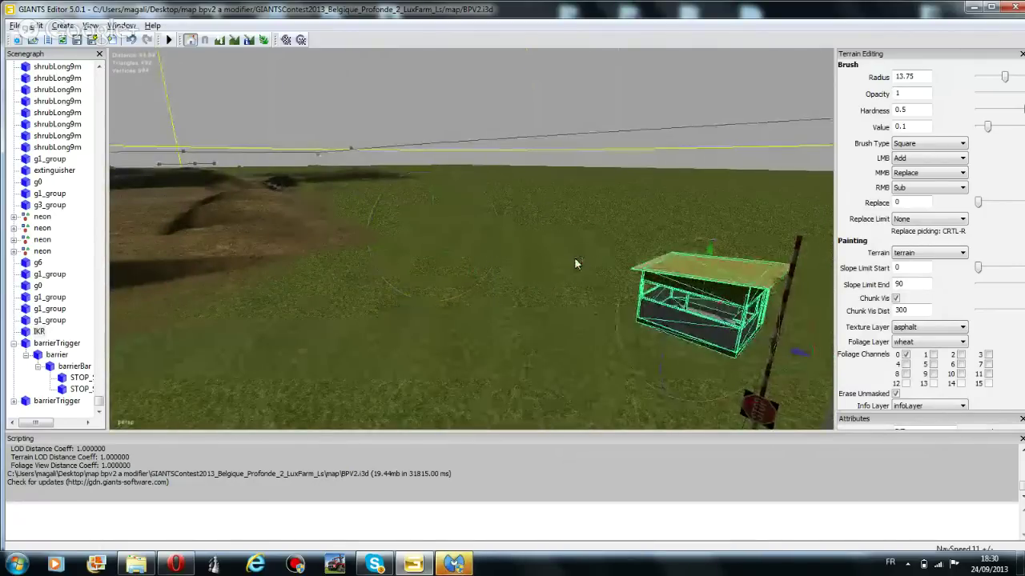
right_click_drag(714, 304, 507, 267)
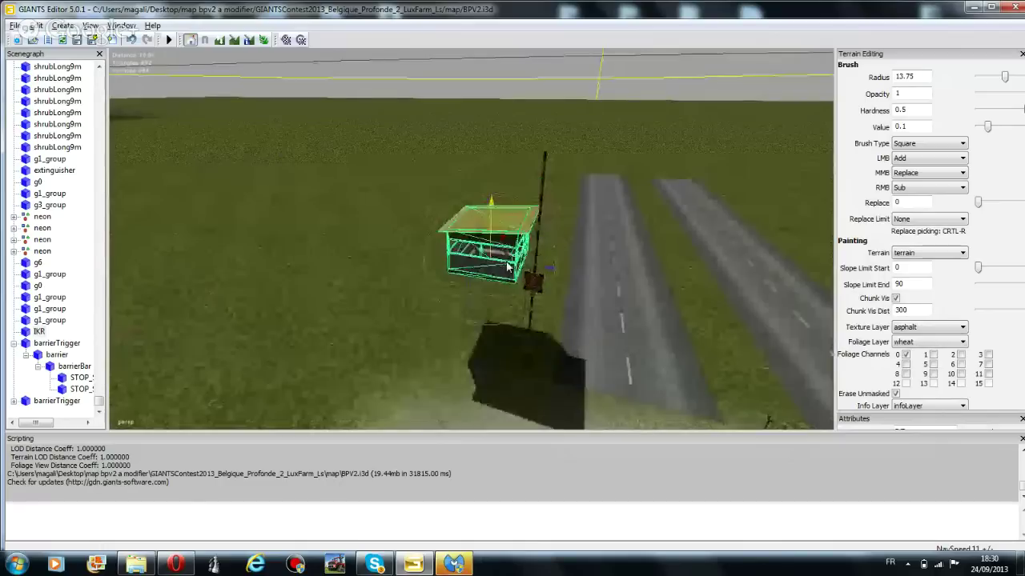
left_click_drag(506, 268, 582, 346)
right_click_drag(582, 344, 503, 210)
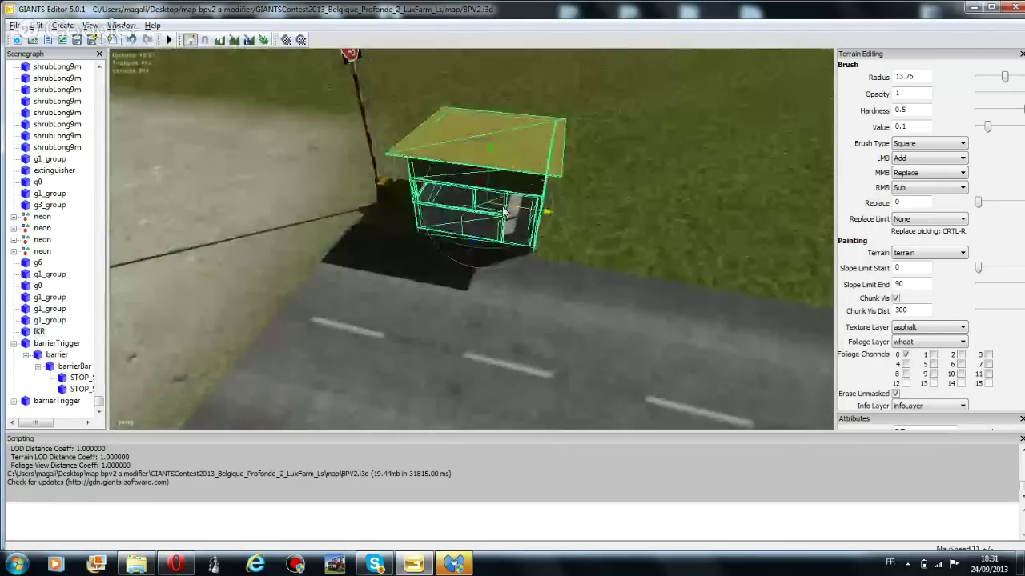
left_click_drag(504, 211, 621, 263)
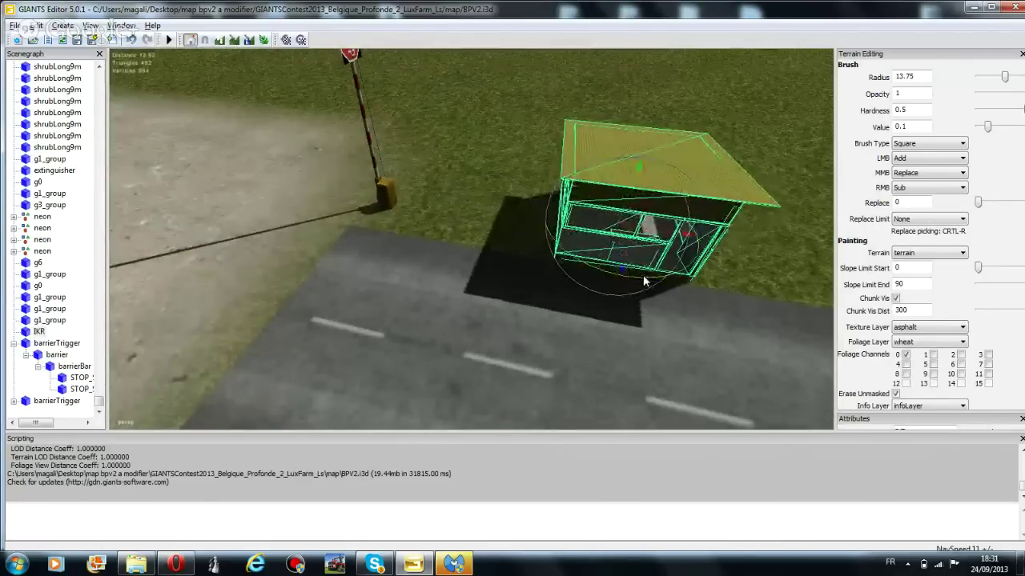
Frame the view on the barrier base, then on the guard hut
middle_click_drag(645, 282, 614, 189)
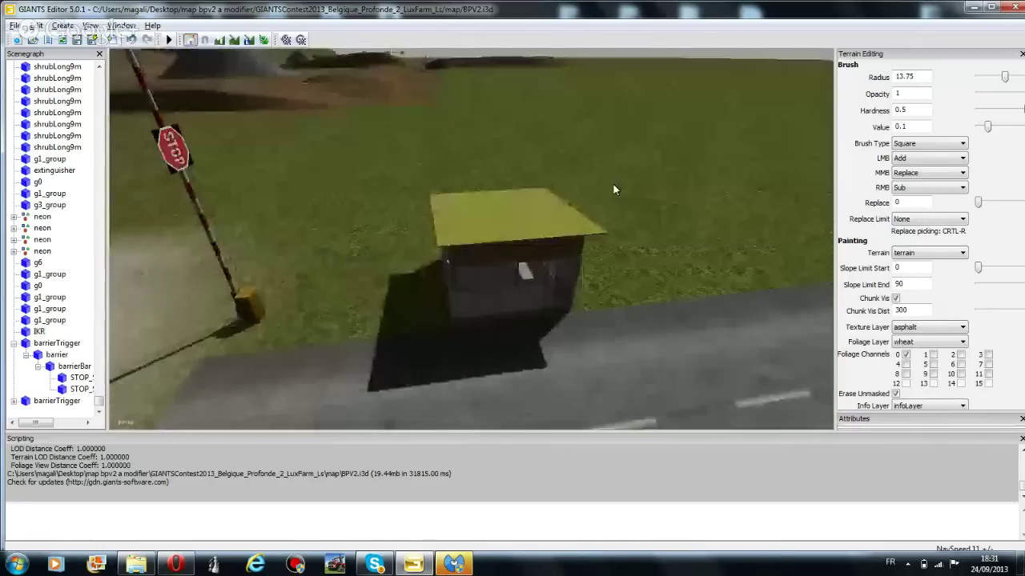
left_click(254, 305)
middle_click_drag(269, 318, 264, 314)
key("f")
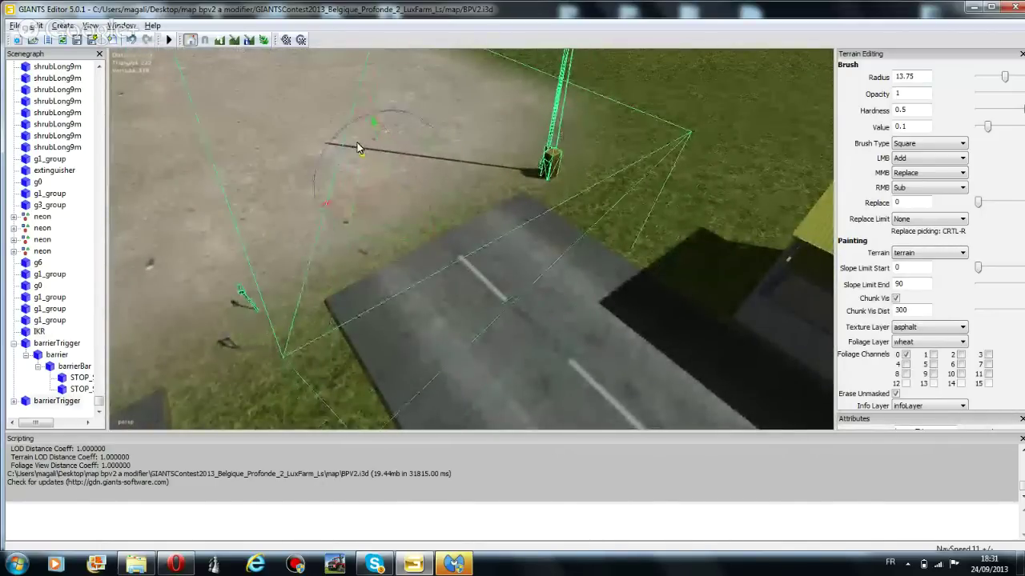
left_click(815, 229)
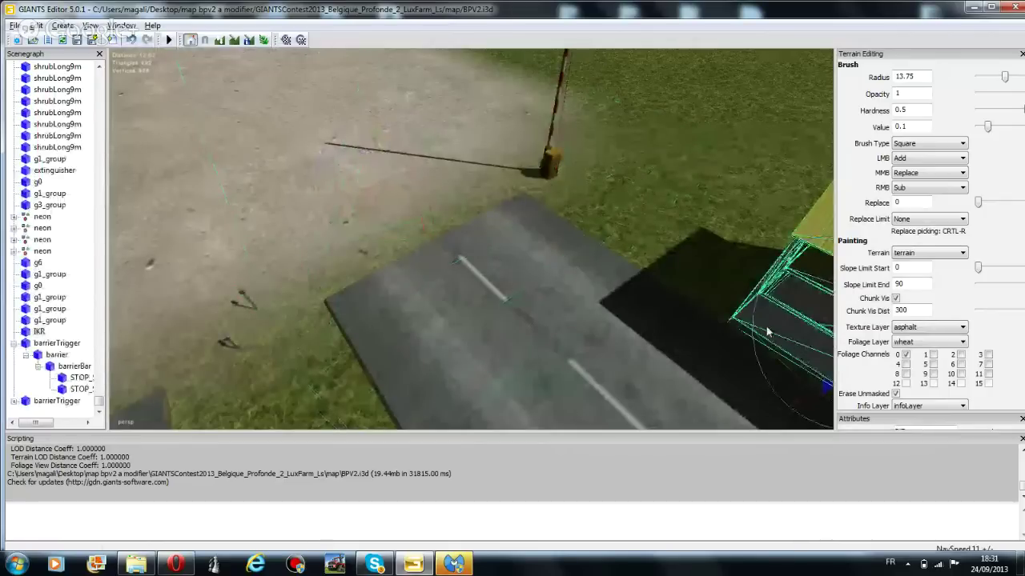
left_click(558, 155)
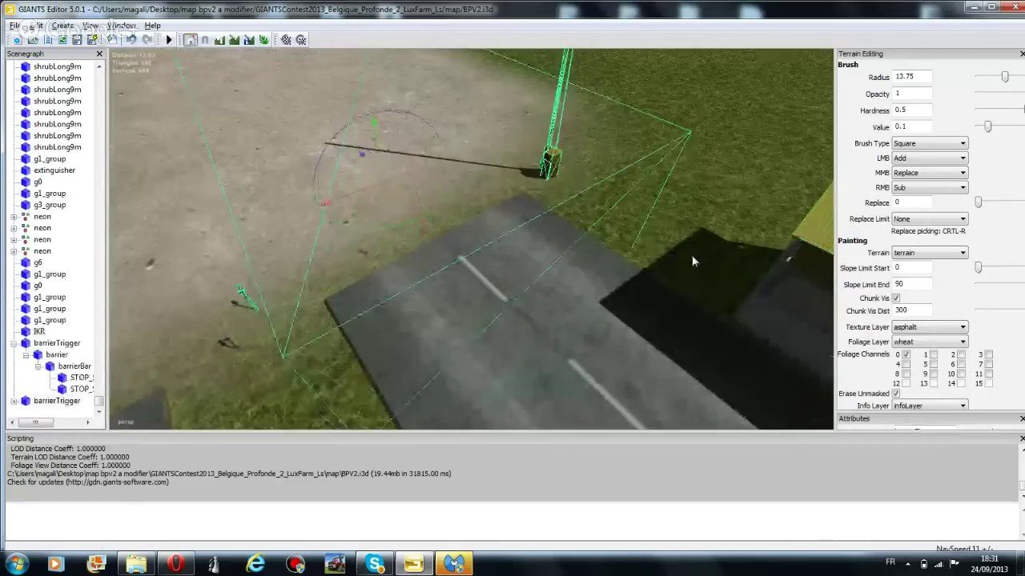
left_click(816, 241)
key("f")
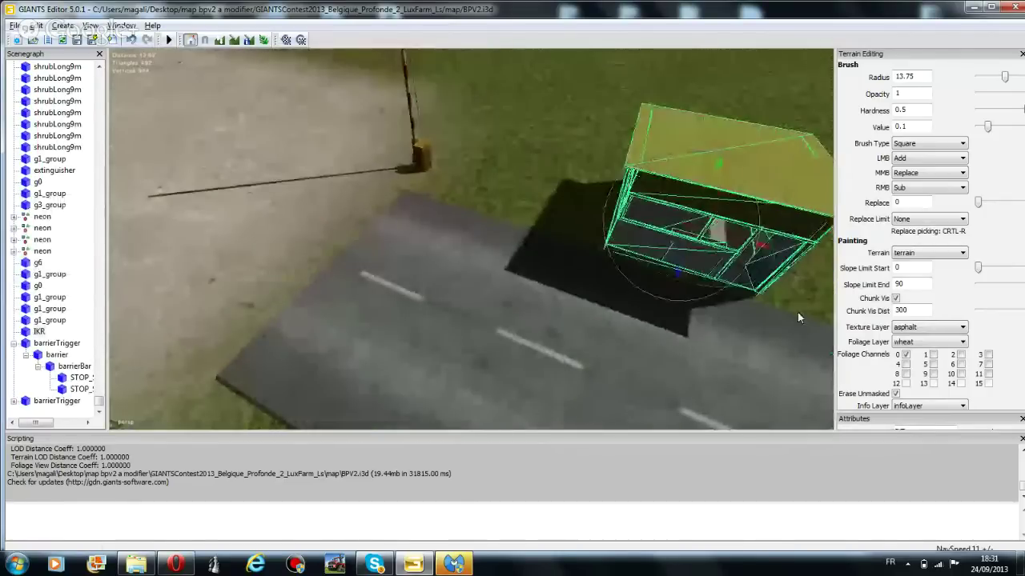
Fine-tune the hut's spot beside the road next to the barrier and select it for copying
left_click_drag(720, 243, 461, 185)
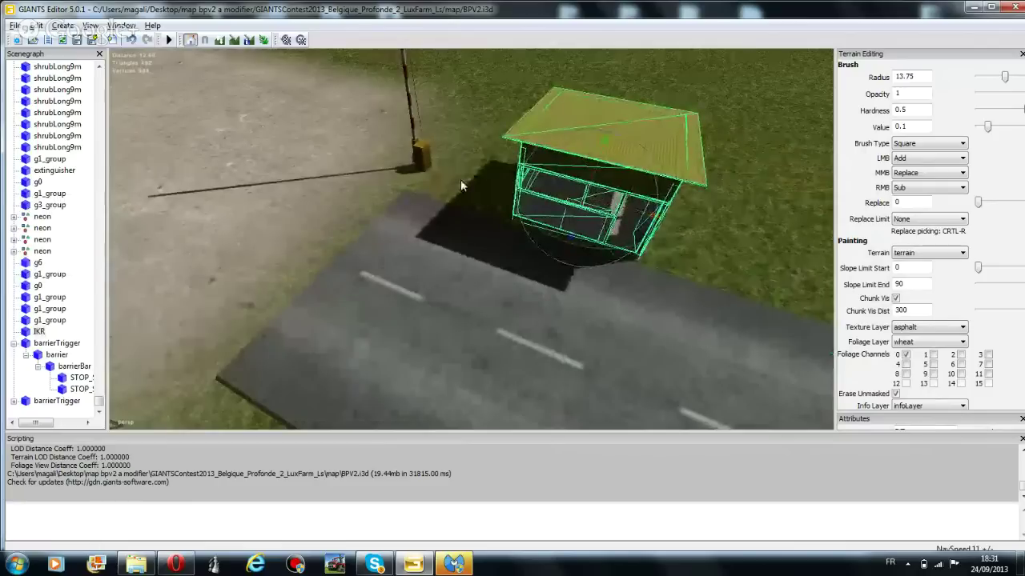
left_click(424, 163)
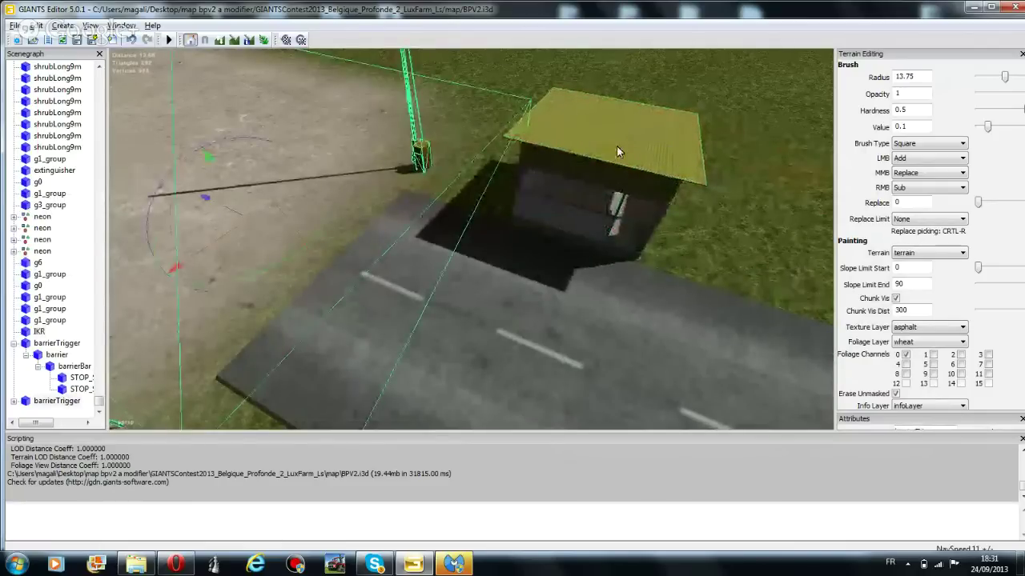
left_click(616, 148)
left_click_drag(634, 212, 693, 229)
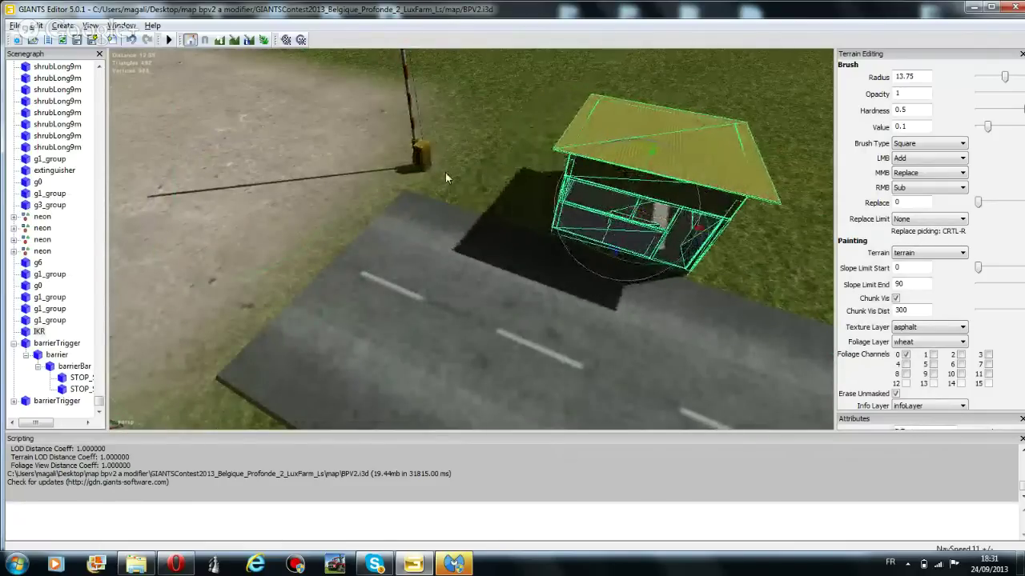
left_click(414, 156)
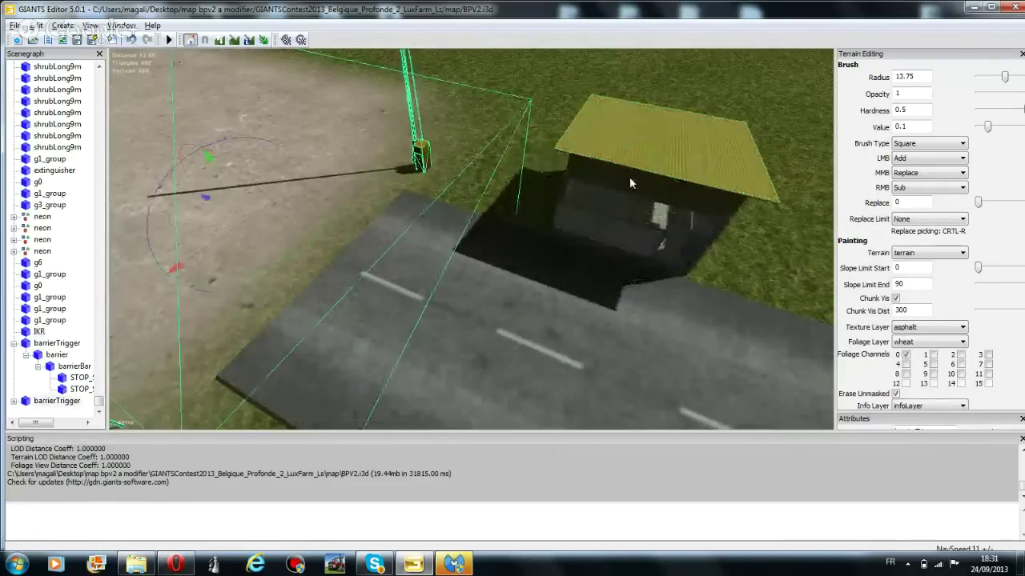
right_click_drag(583, 237, 602, 132)
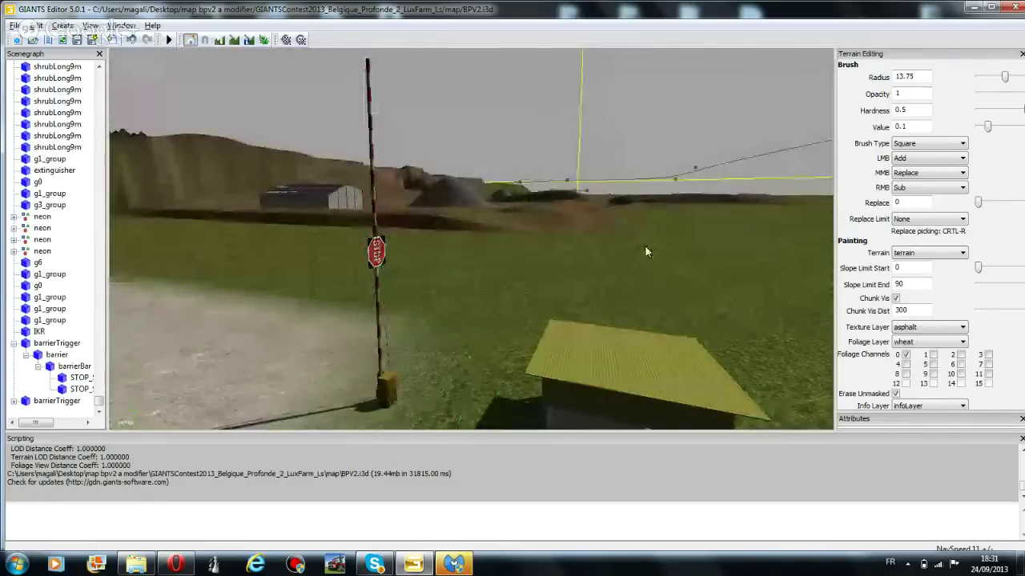
right_click_drag(645, 252, 583, 279)
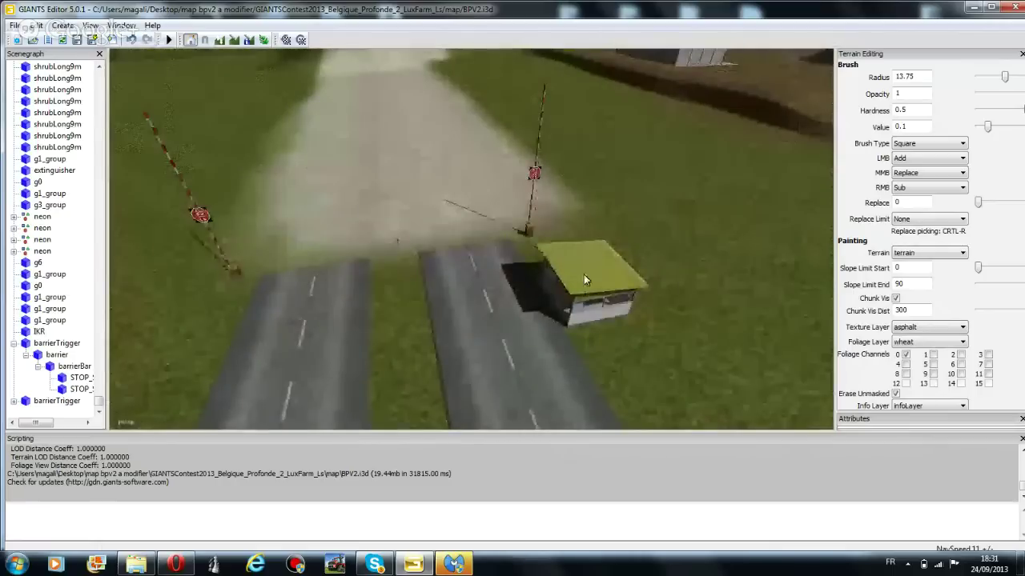
left_click(606, 263)
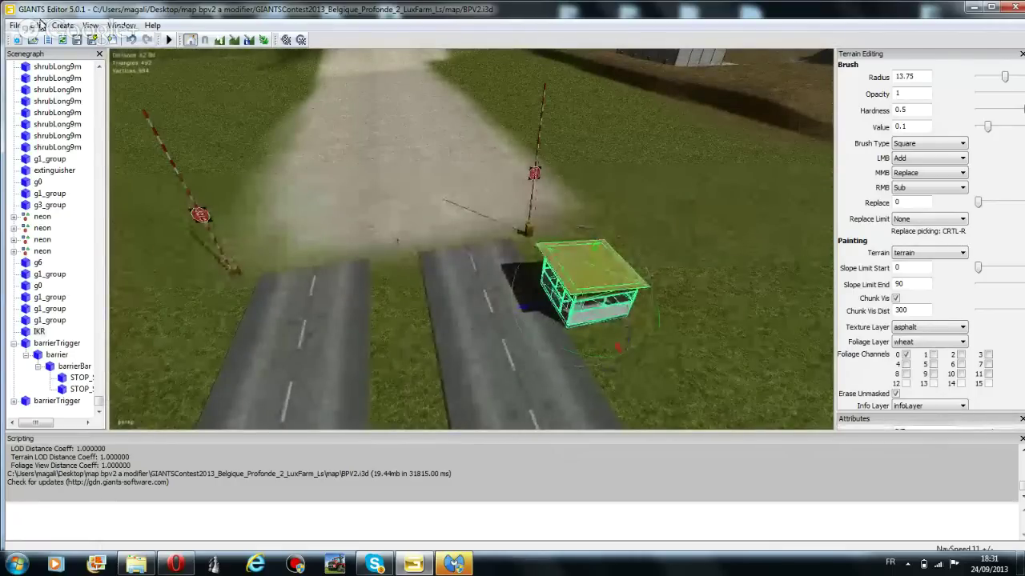
left_click(37, 25)
Duplicate the guard hut and rotate the copy
left_click(56, 163)
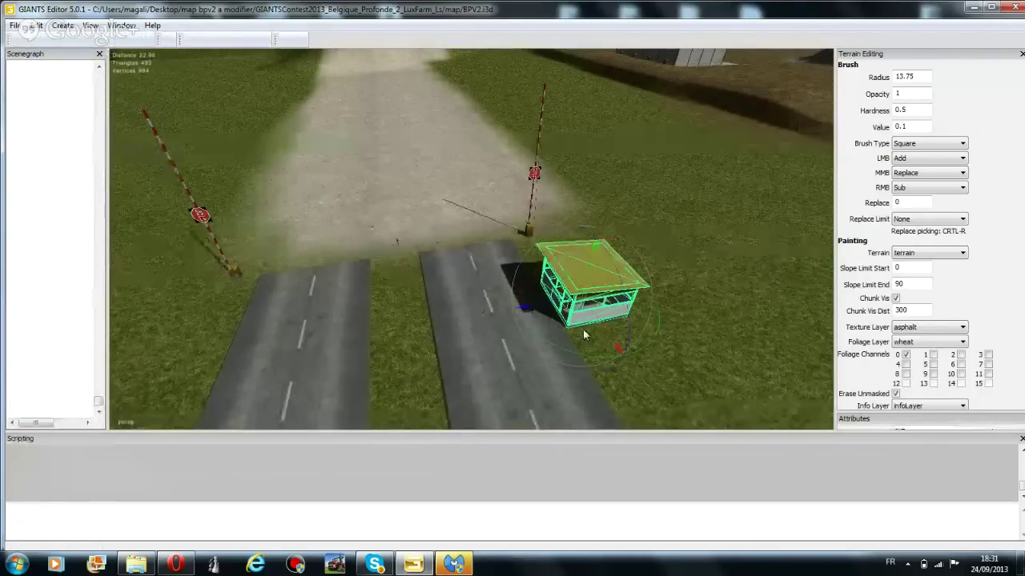
left_click_drag(583, 335, 323, 194)
right_click_drag(317, 251, 434, 222)
key("f")
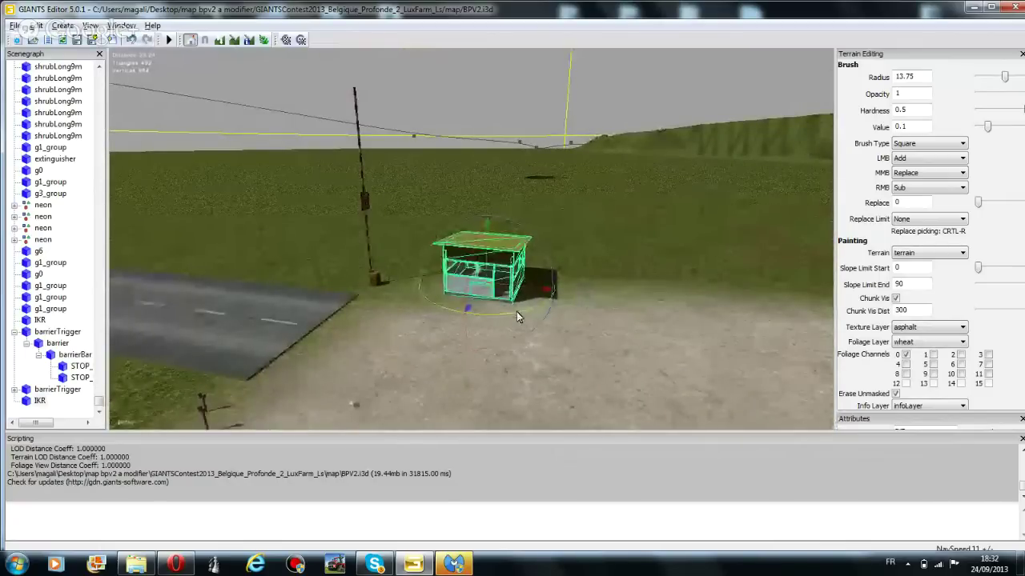
key("e")
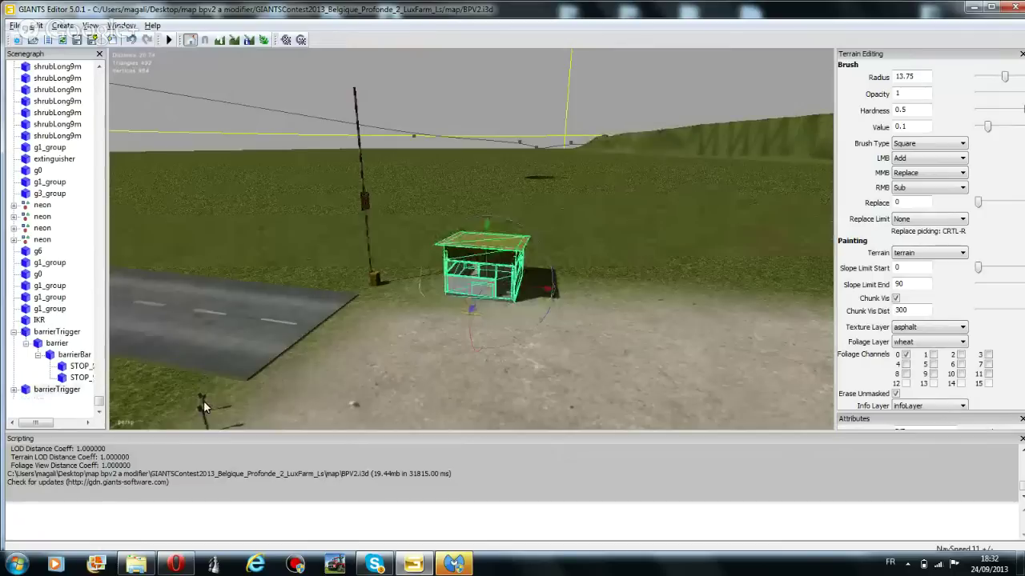
Adjust the second barrier's orientation and set the hut copy right beside it
left_click(203, 405)
left_click(373, 285)
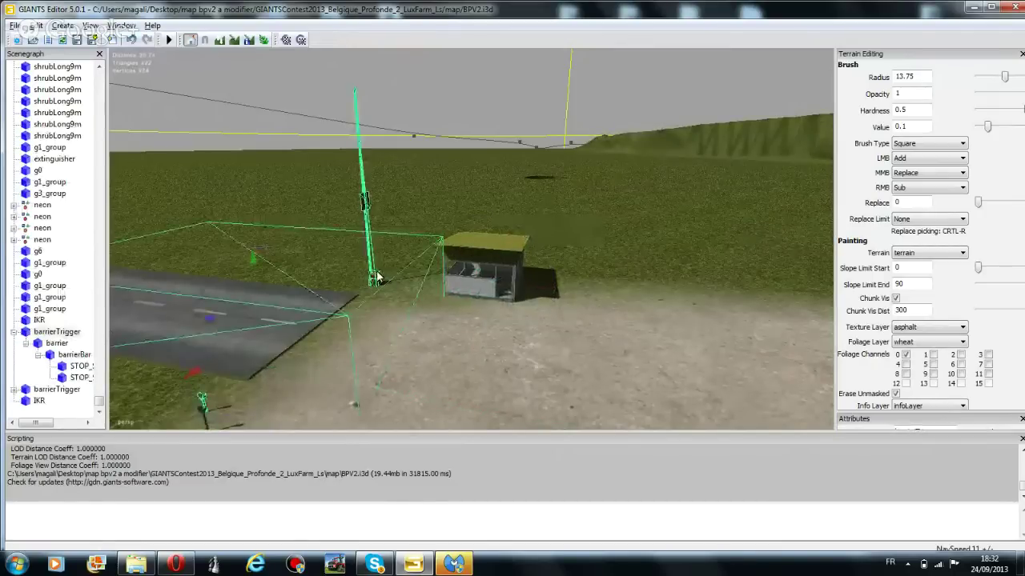
mouse_move(268, 316)
left_mouse_down()
mouse_move(252, 325)
mouse_move(265, 327)
mouse_move(280, 303)
left_mouse_up()
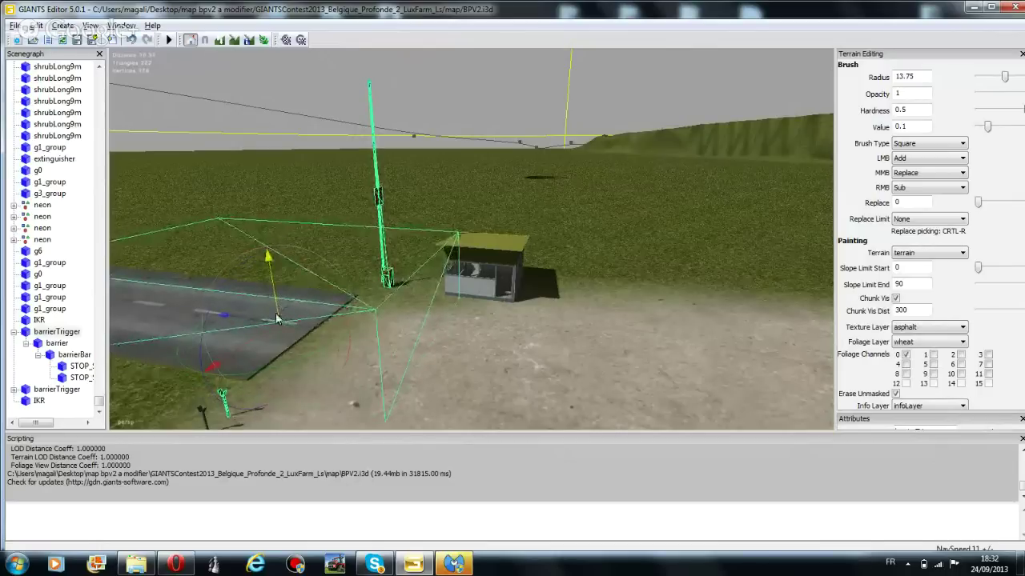
left_click_drag(208, 328, 208, 330)
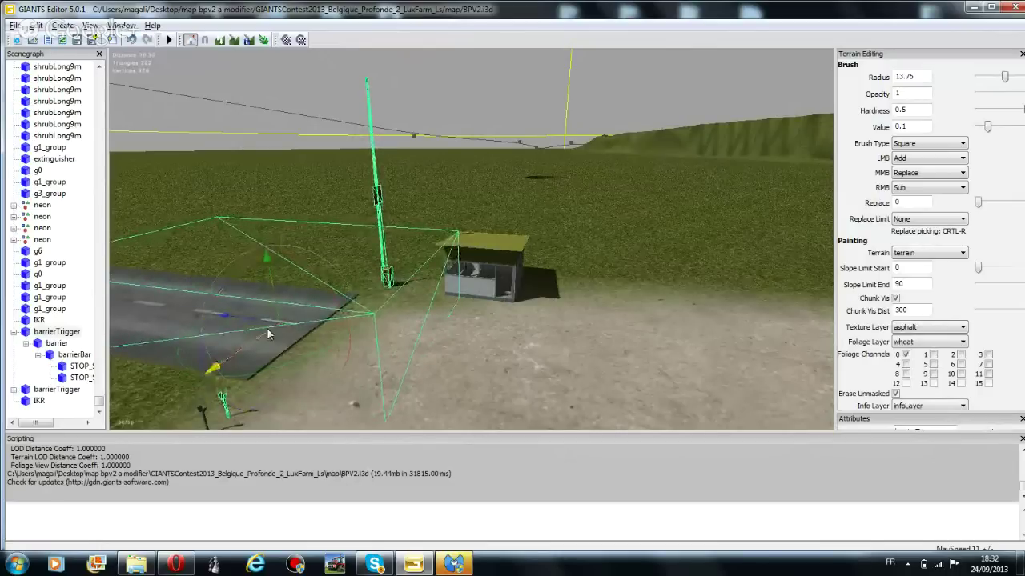
left_click(495, 243)
left_click_drag(511, 289, 533, 293)
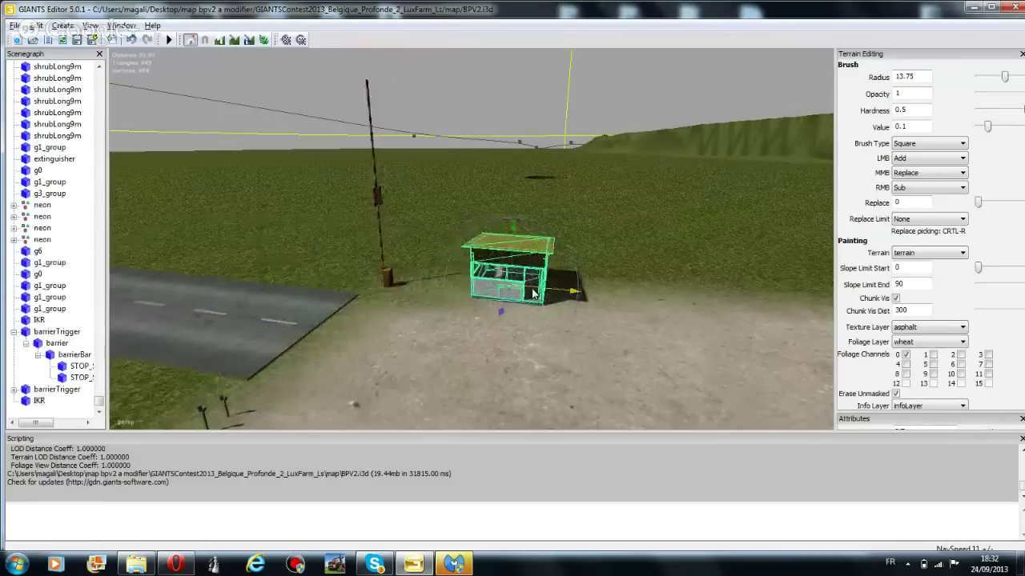
Select the barrier pole and zoom in to review the huts flanking both barriers
left_click(389, 278)
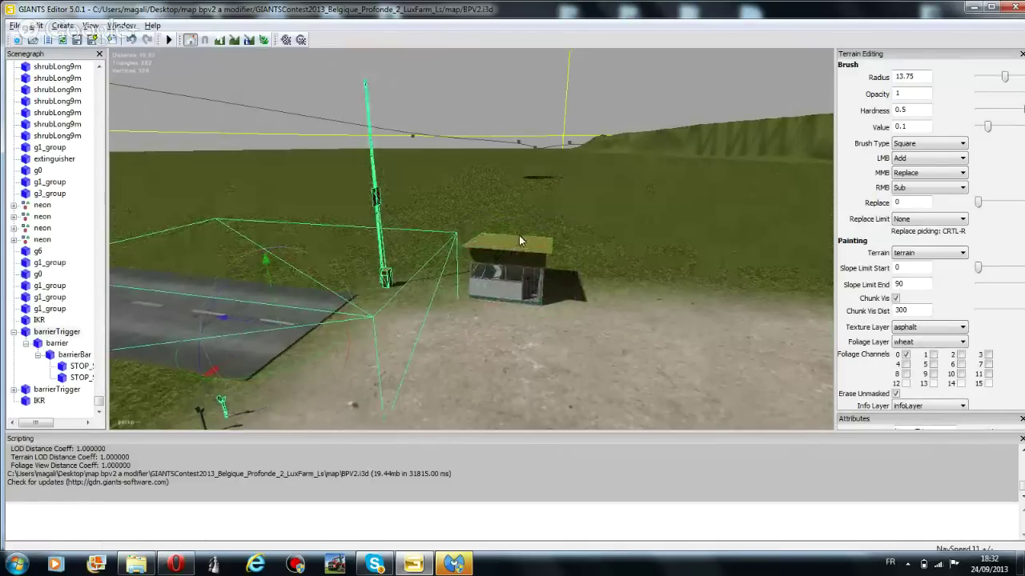
scroll(519, 235, "up", 5)
scroll(539, 259, "up", 6)
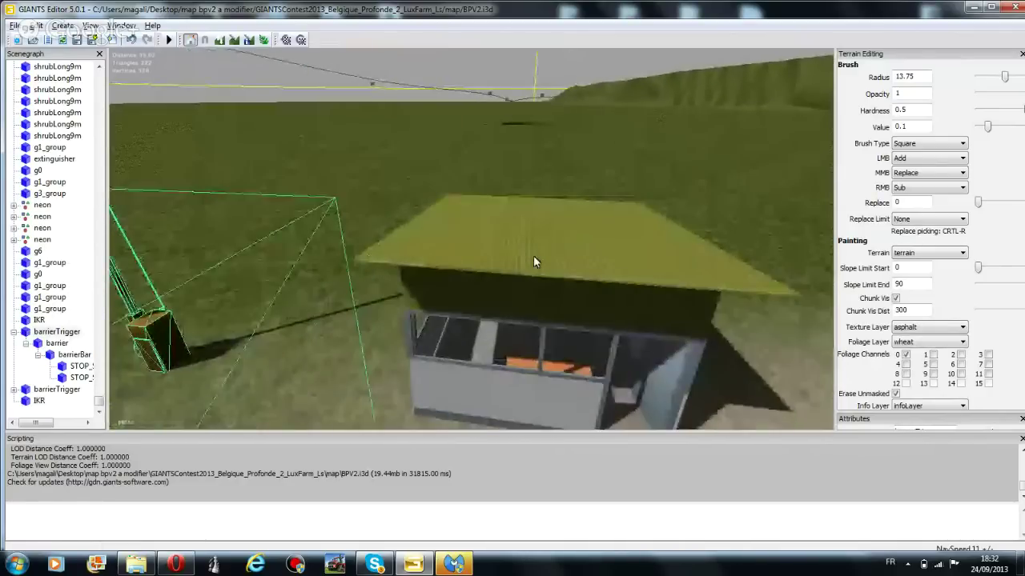
scroll(461, 243, "up", 8)
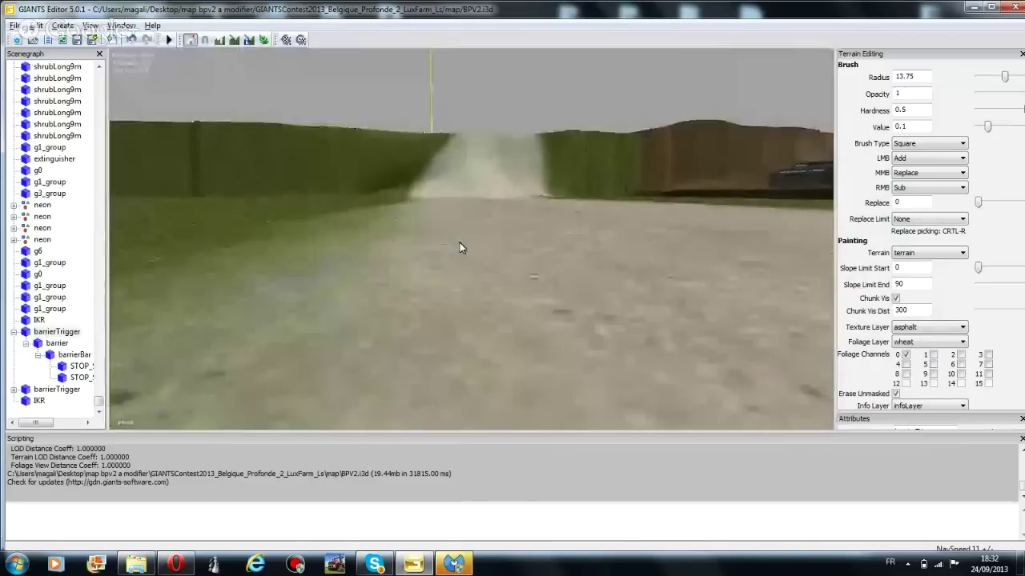
scroll(318, 165, "up", 2)
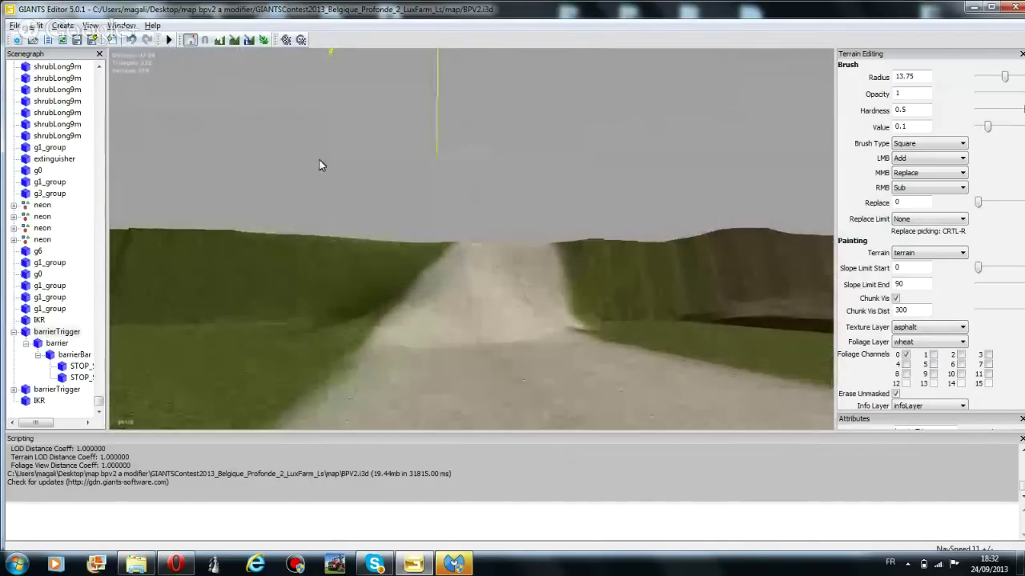
right_click_drag(558, 308, 425, 296)
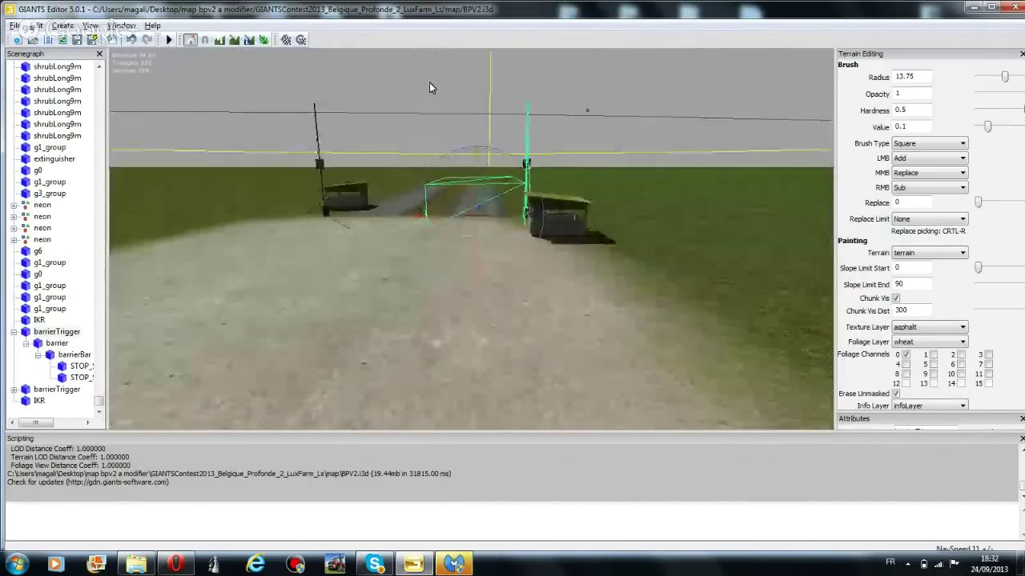
right_click_drag(429, 83, 64, 301)
scroll(476, 343, "up", 5)
scroll(471, 213, "up", 4)
scroll(470, 216, "up", 2)
Select the g1_group barrier pole in the Scenegraph and frame the view on it
left_click(64, 298)
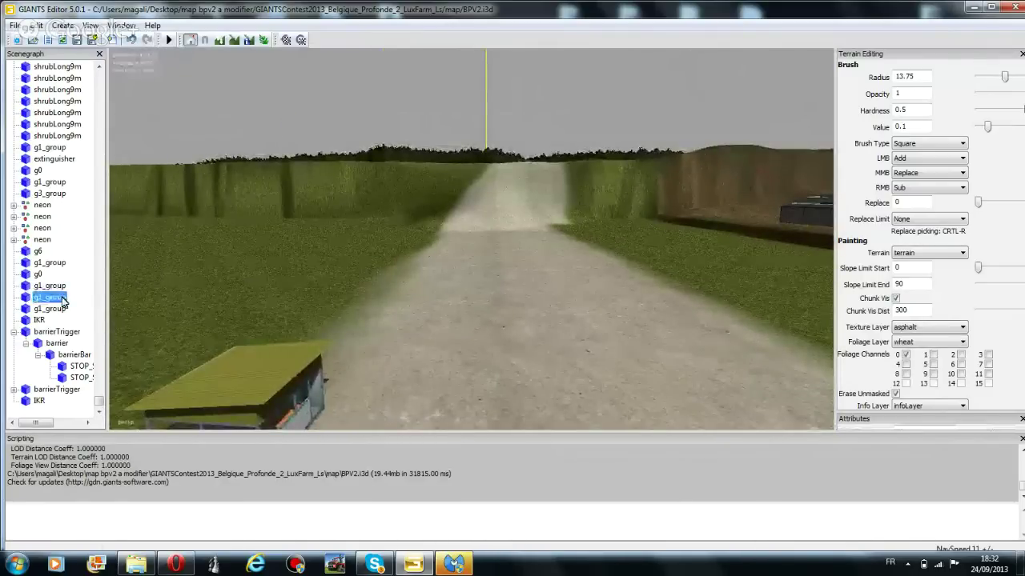
left_click(51, 309)
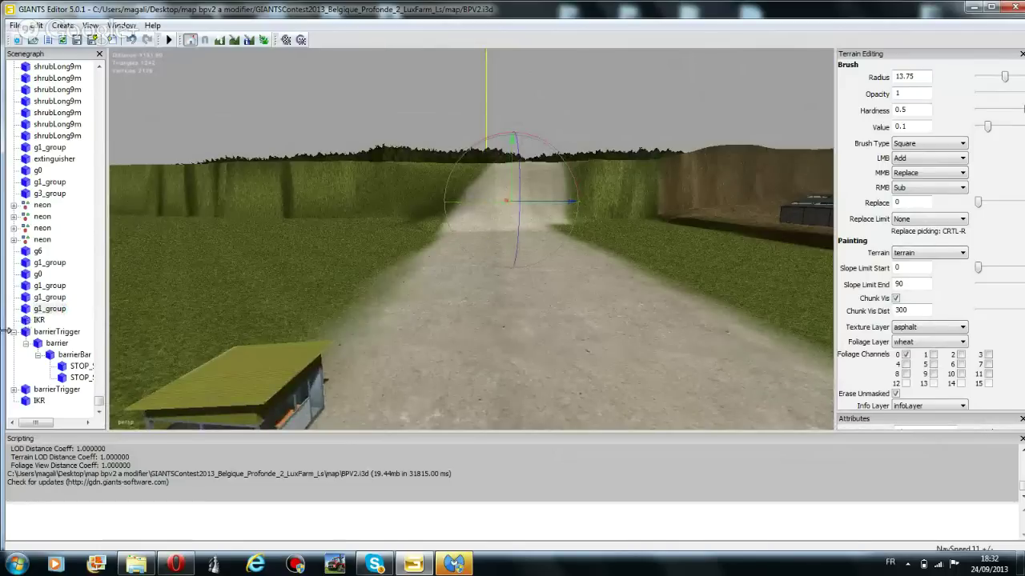
left_click(51, 298)
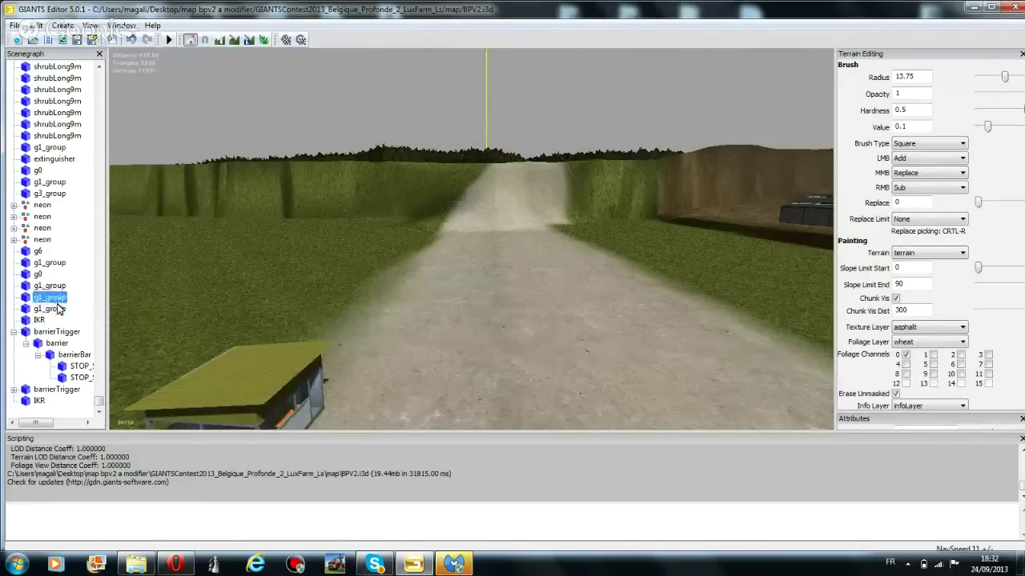
key("f")
right_click_drag(206, 290, 373, 307)
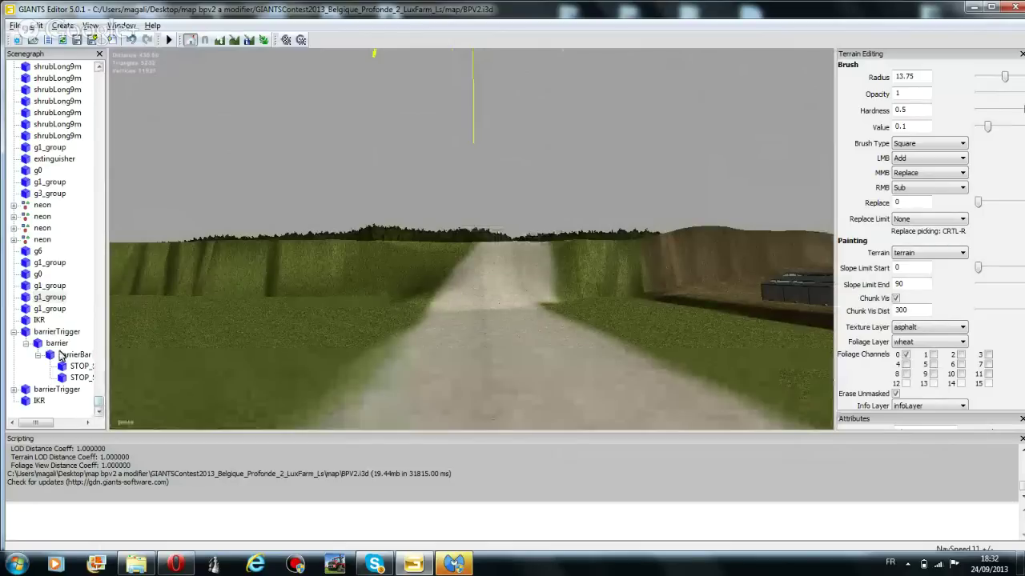
Move barrierBar right along the dirt road and up the slope toward the farm building
left_click(61, 356)
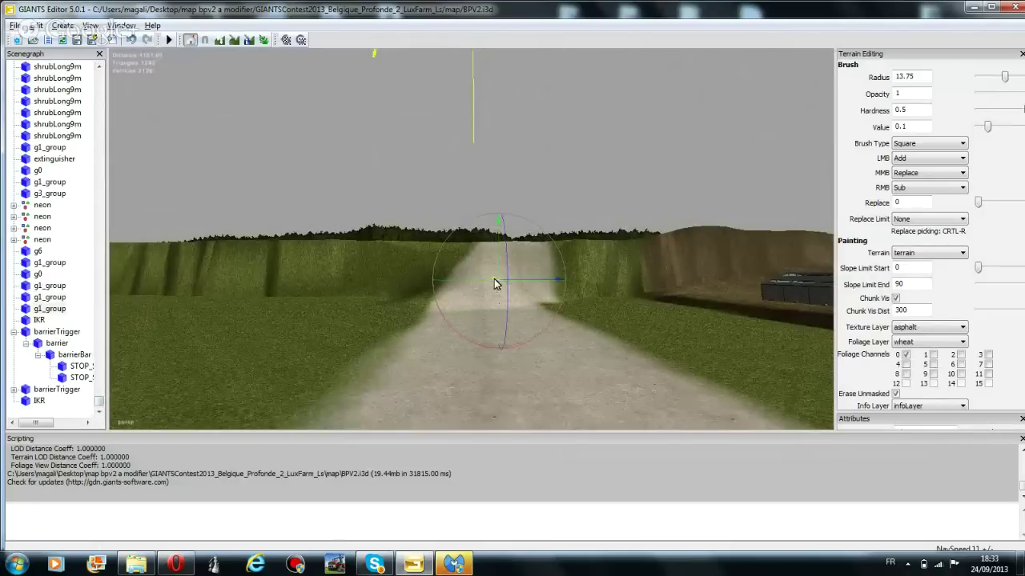
left_click_drag(495, 284, 1022, 402)
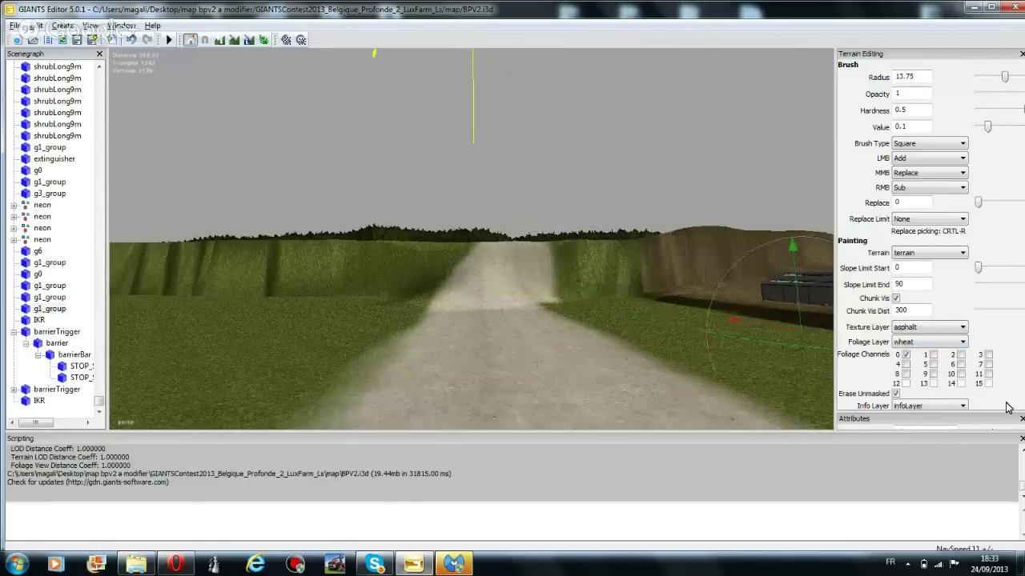
left_click_drag(797, 312, 804, 230)
Shift the barrier left beside the farm buildings, frame it, and leave the brush radius at 12.75
scroll(713, 314, "down", 3)
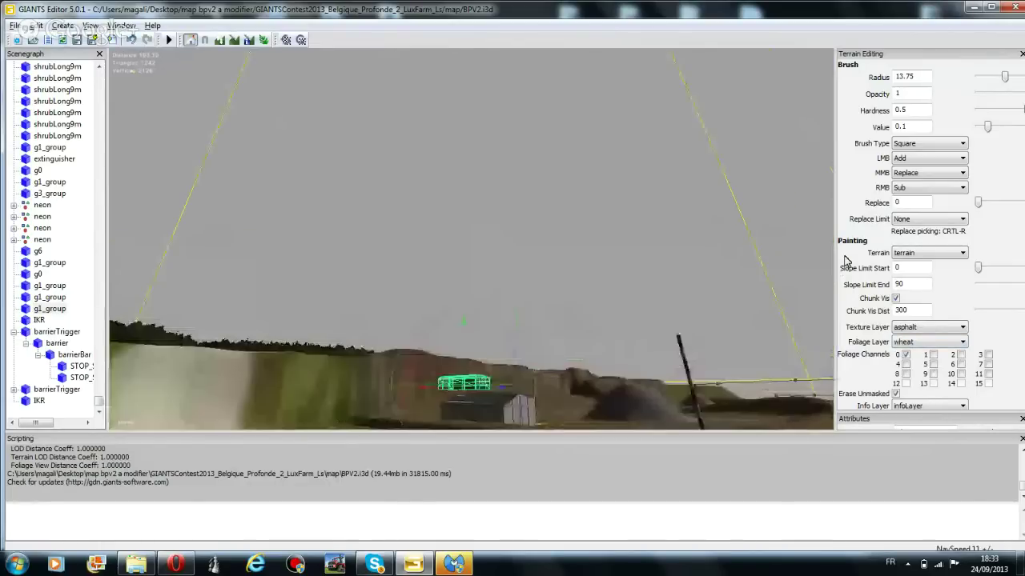
scroll(683, 324, "up", 2)
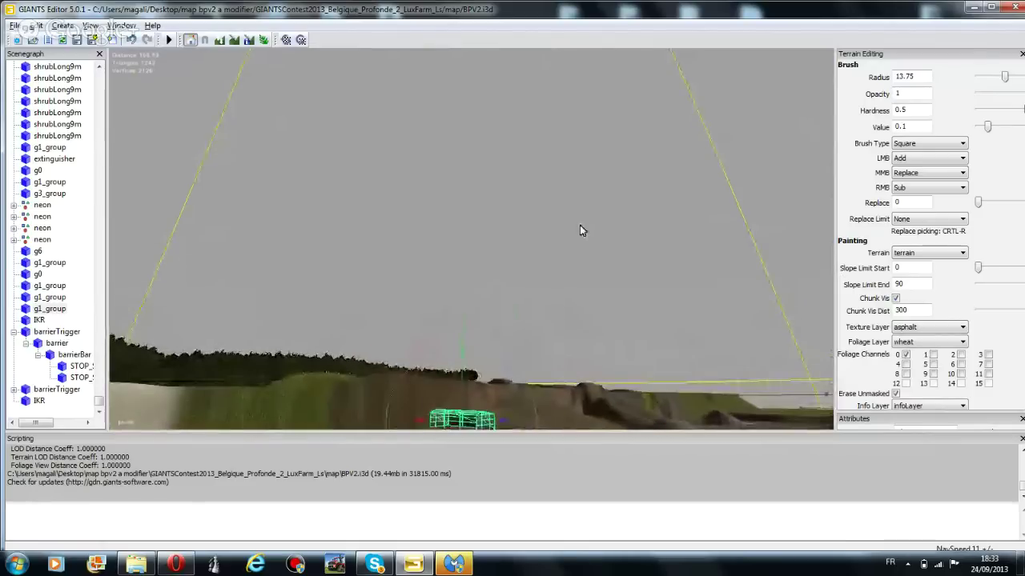
scroll(580, 225, "up", 3)
right_click_drag(584, 228, 651, 328)
scroll(653, 321, "up", 3)
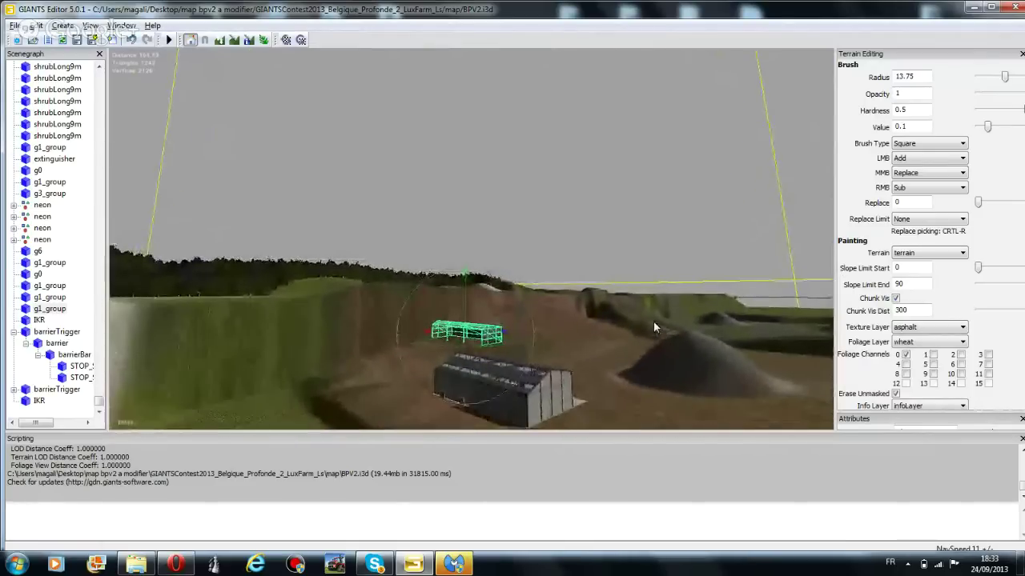
scroll(654, 319, "up", 4)
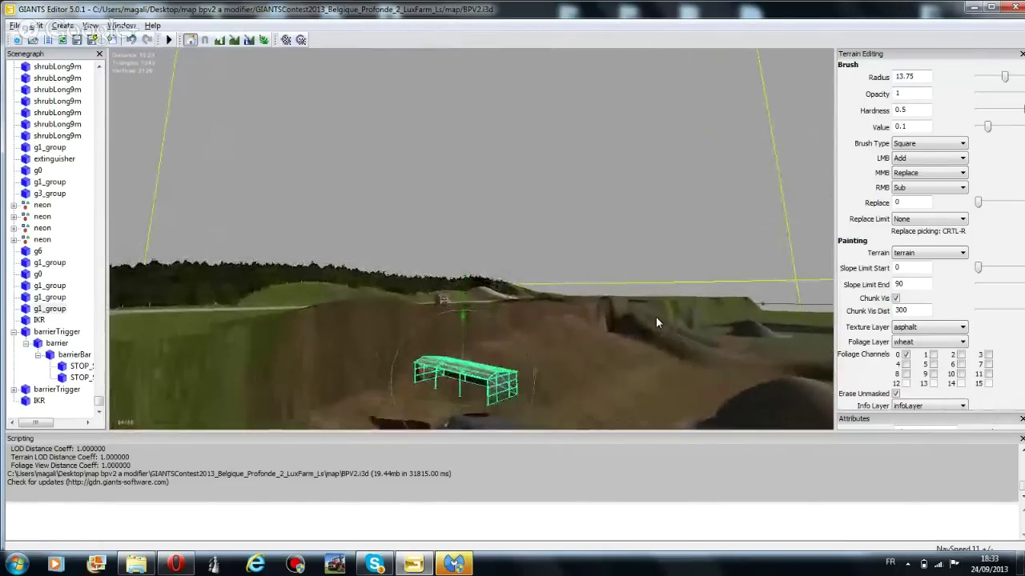
mouse_move(433, 395)
left_mouse_down()
mouse_move(275, 346)
mouse_move(211, 314)
left_mouse_up()
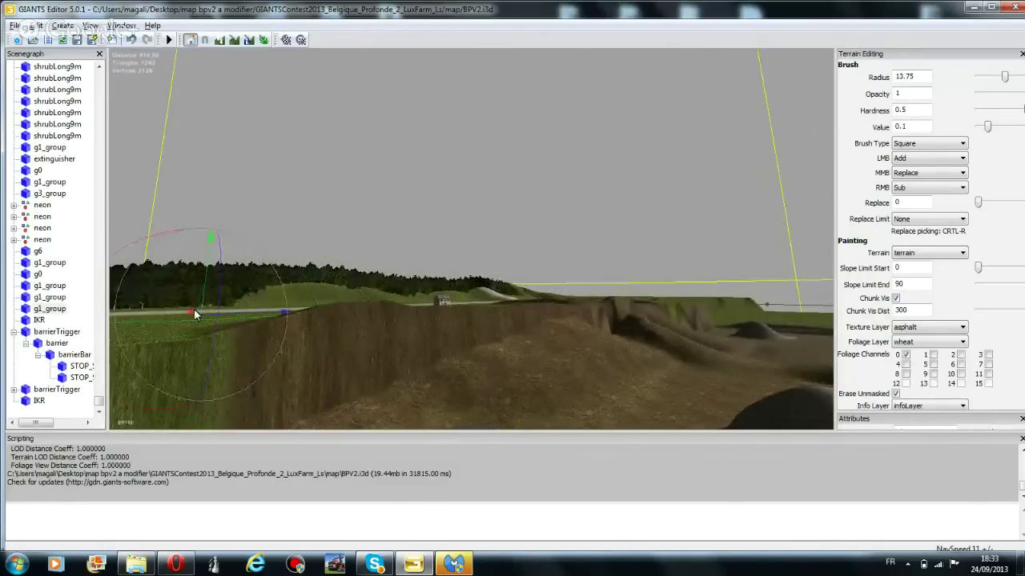
key("f")
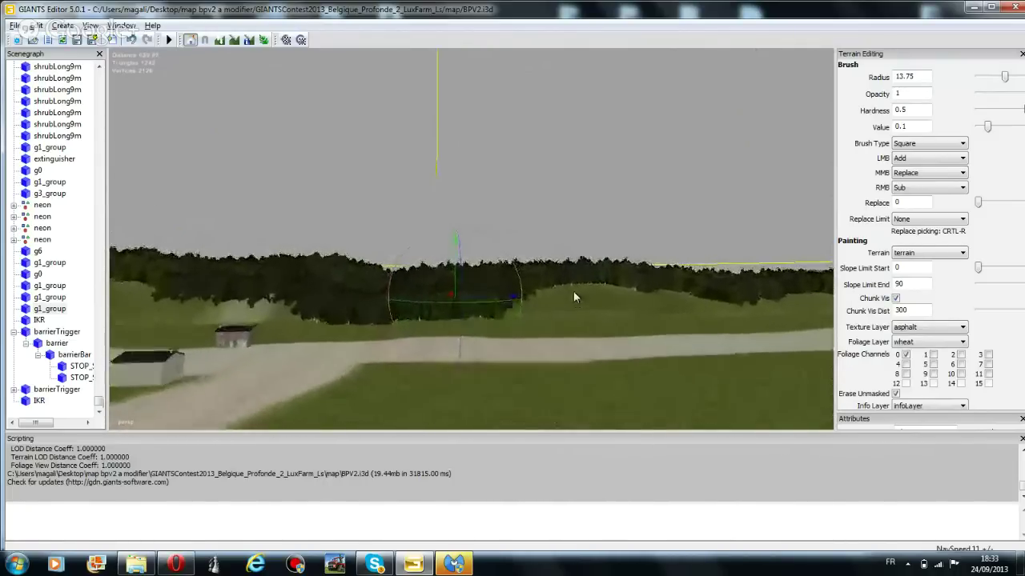
scroll(573, 296, "down", 1, "ctrl")
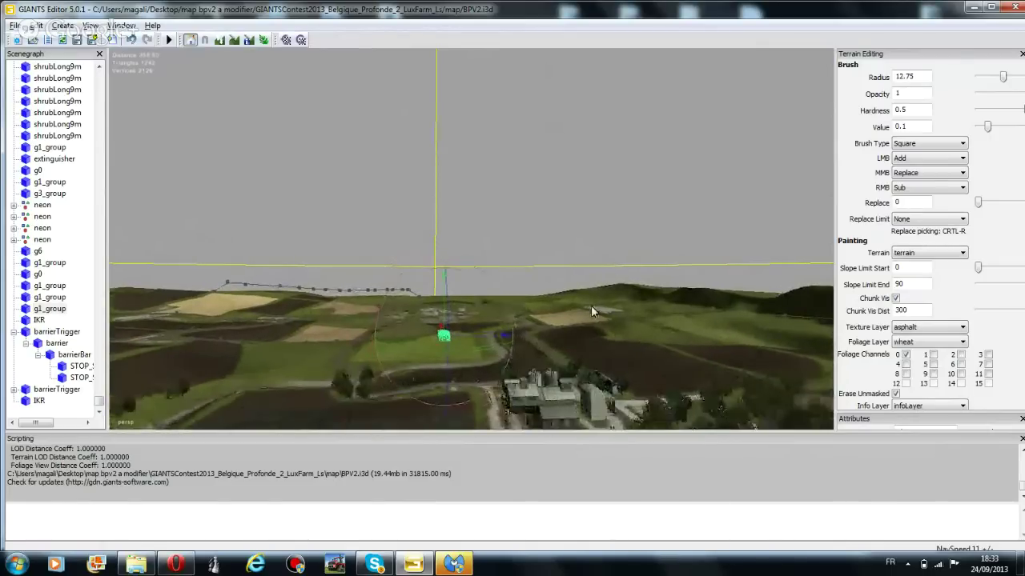
Push the green wireframe object back across the fields toward the horizon
middle_click_drag(585, 256, 549, 92)
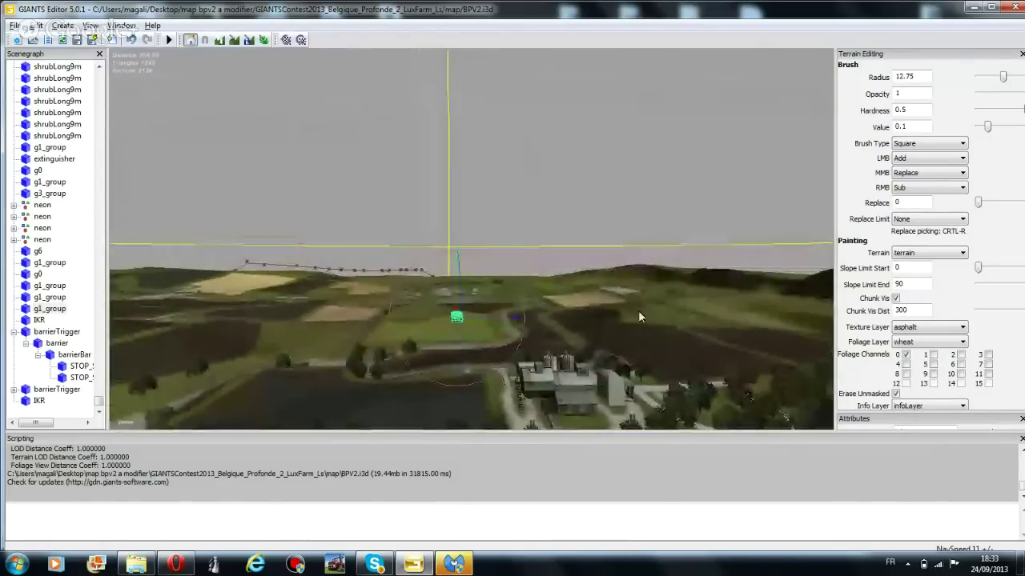
scroll(608, 338, "up", 3)
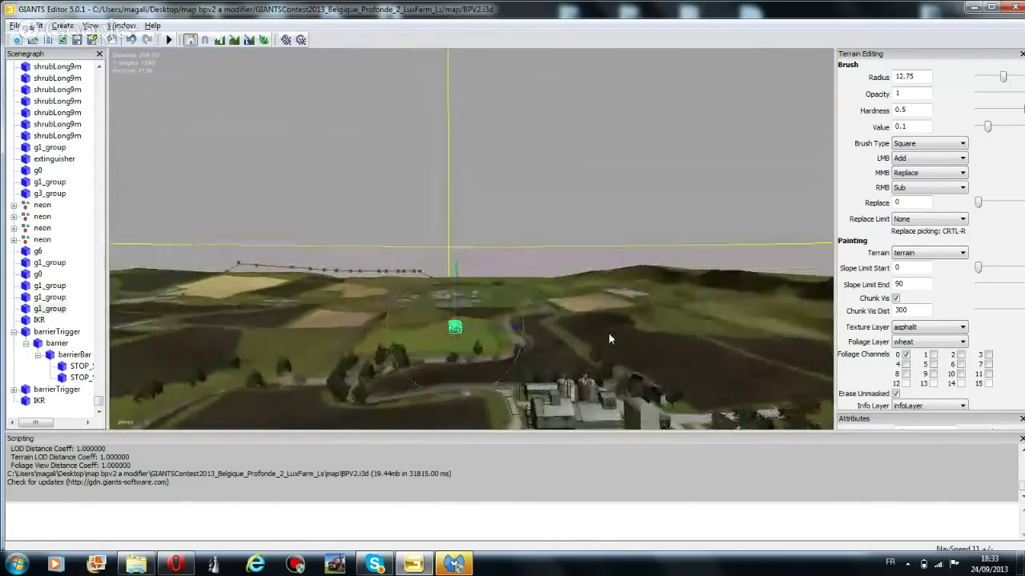
scroll(605, 417, "up", 3)
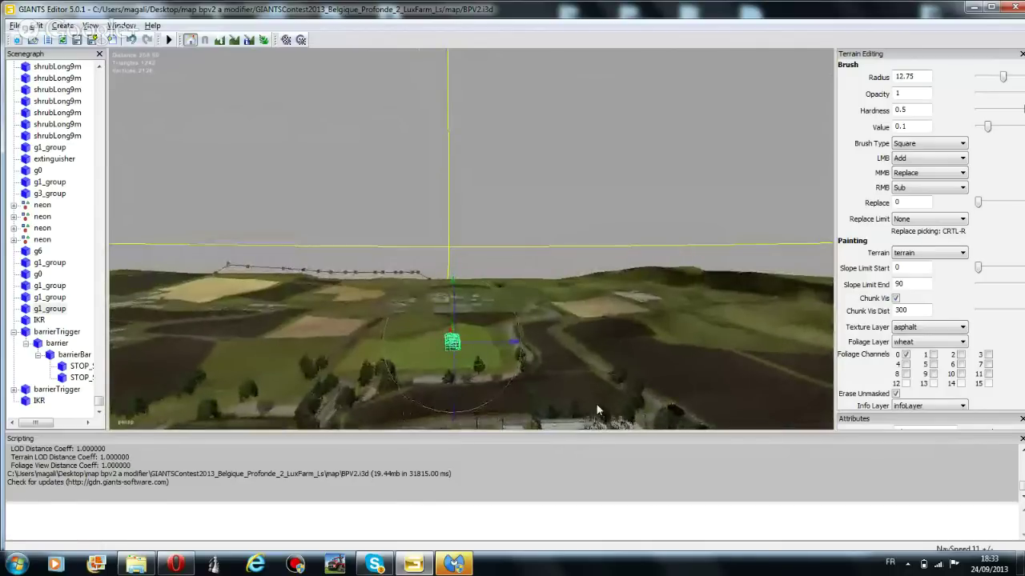
scroll(639, 338, "up", 2)
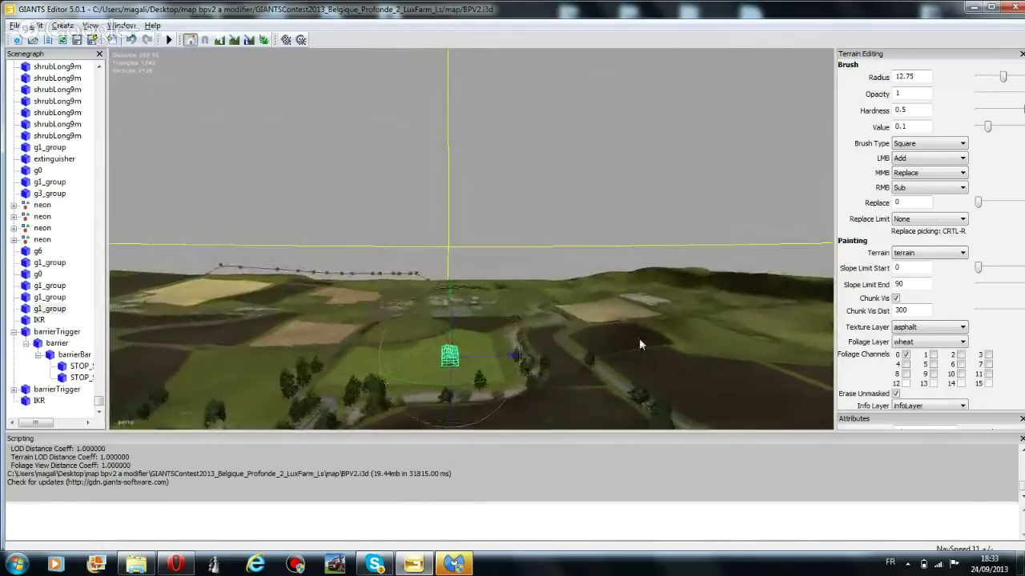
right_click_drag(574, 222, 666, 323)
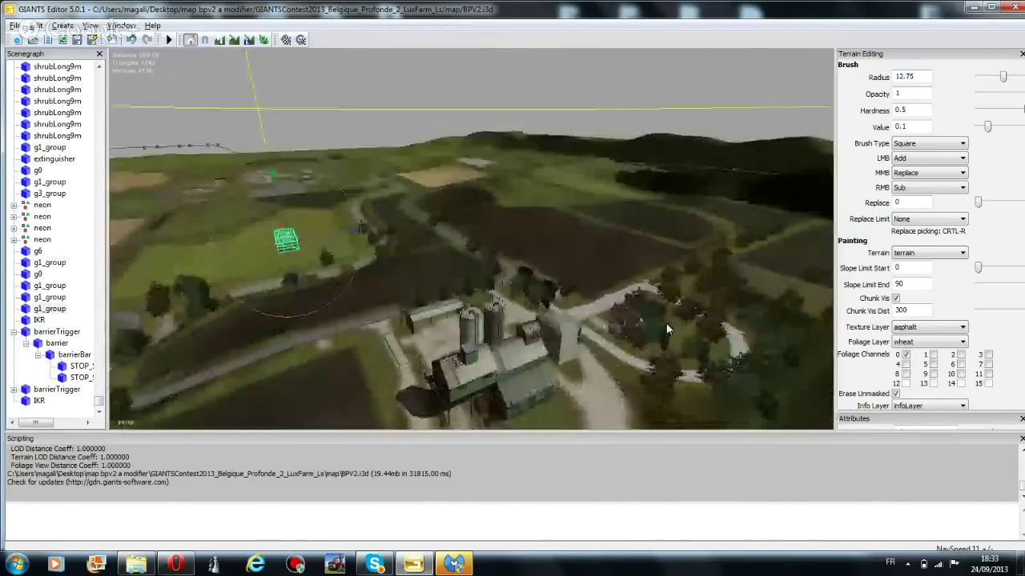
right_click_drag(540, 303, 538, 352)
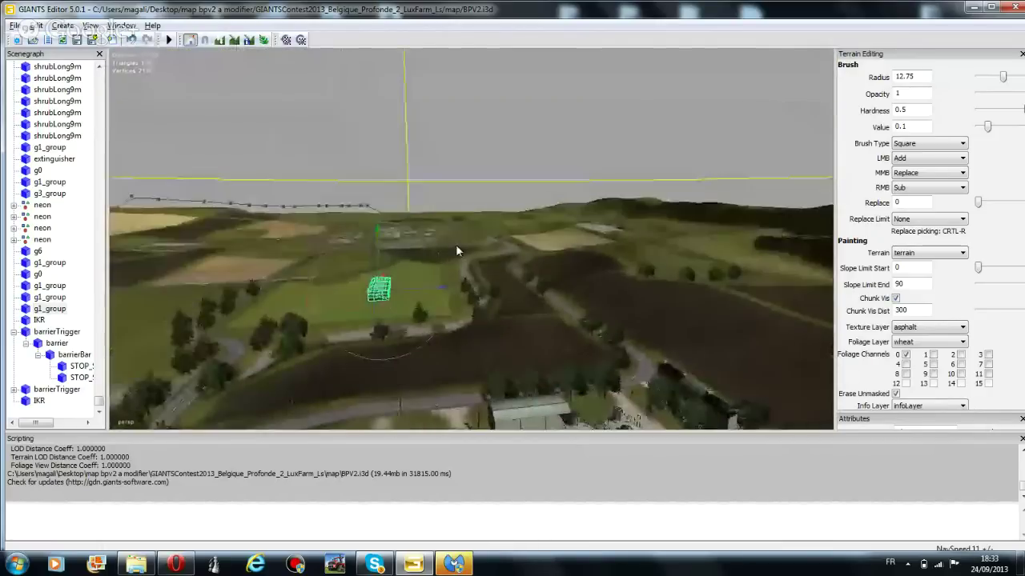
right_click_drag(456, 244, 404, 230)
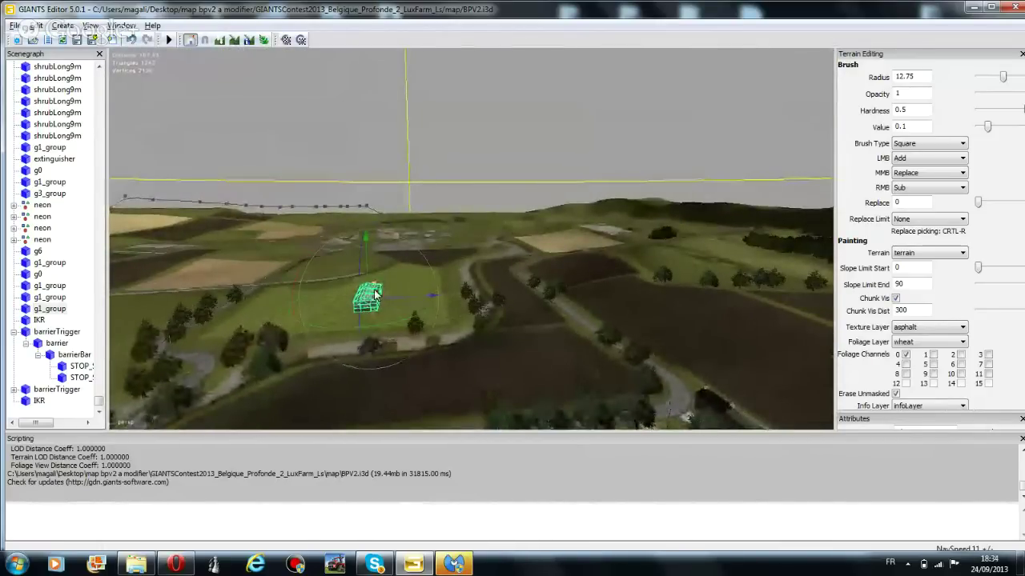
left_click_drag(375, 294, 708, 29)
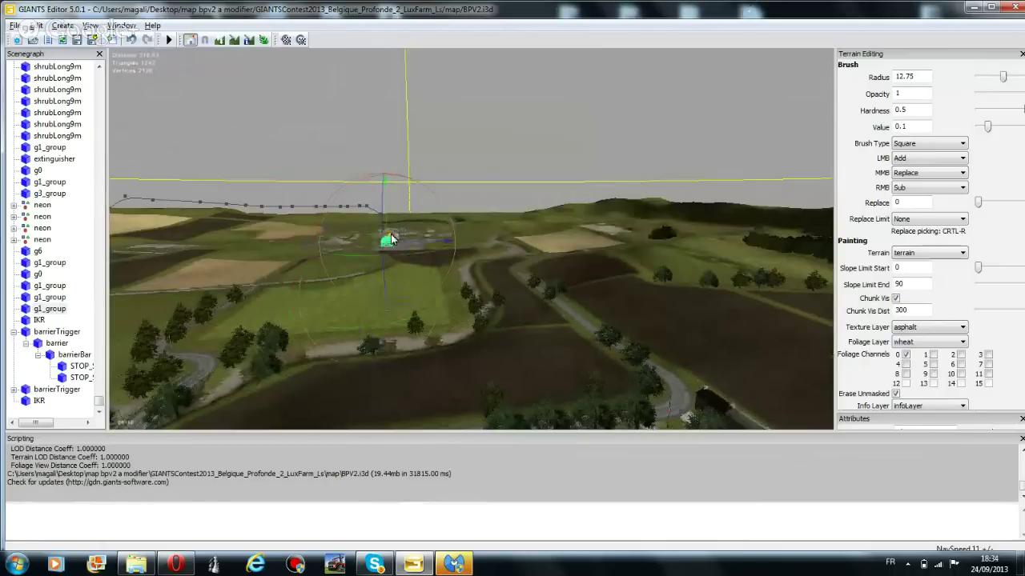
right_click_drag(717, 79, 547, 224)
Fly the camera forward until the farmyard sheds and houses are in close view
key("w")
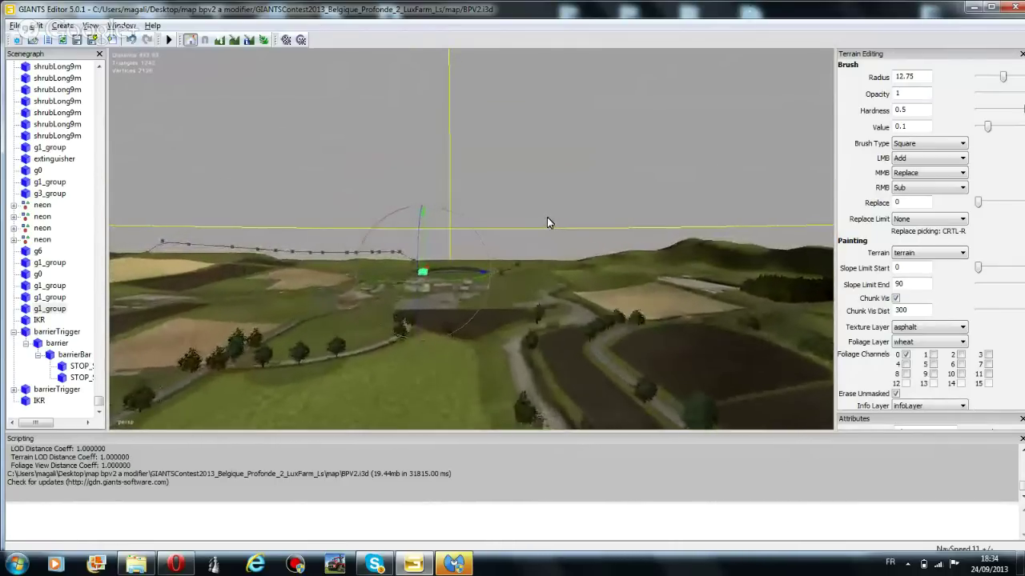
key("w")
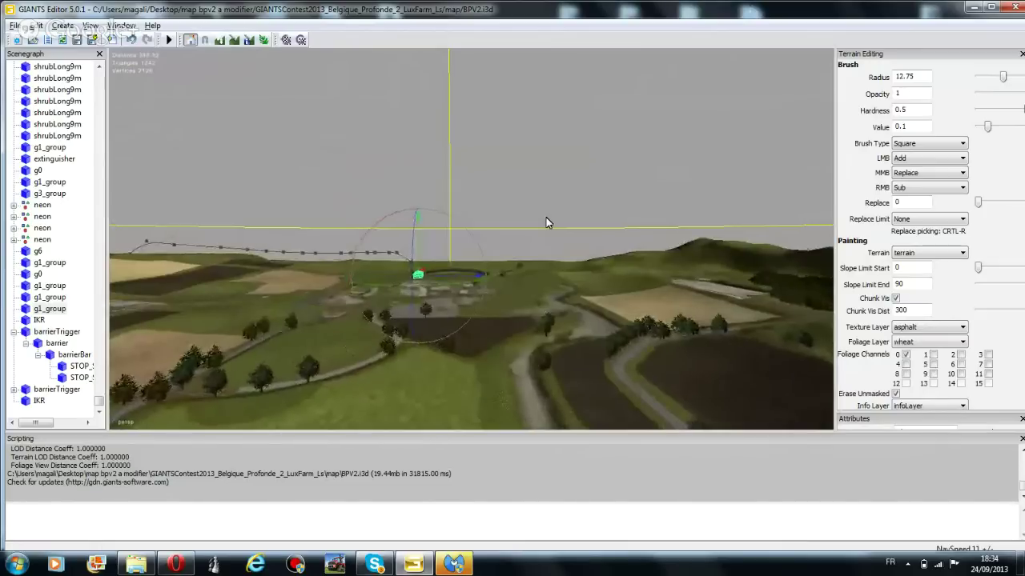
key("w")
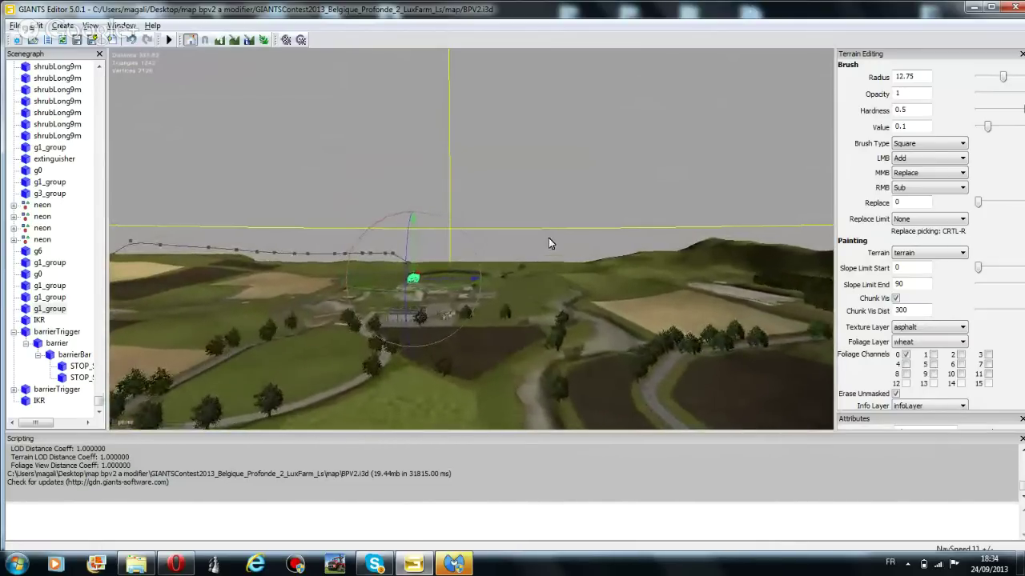
key("w")
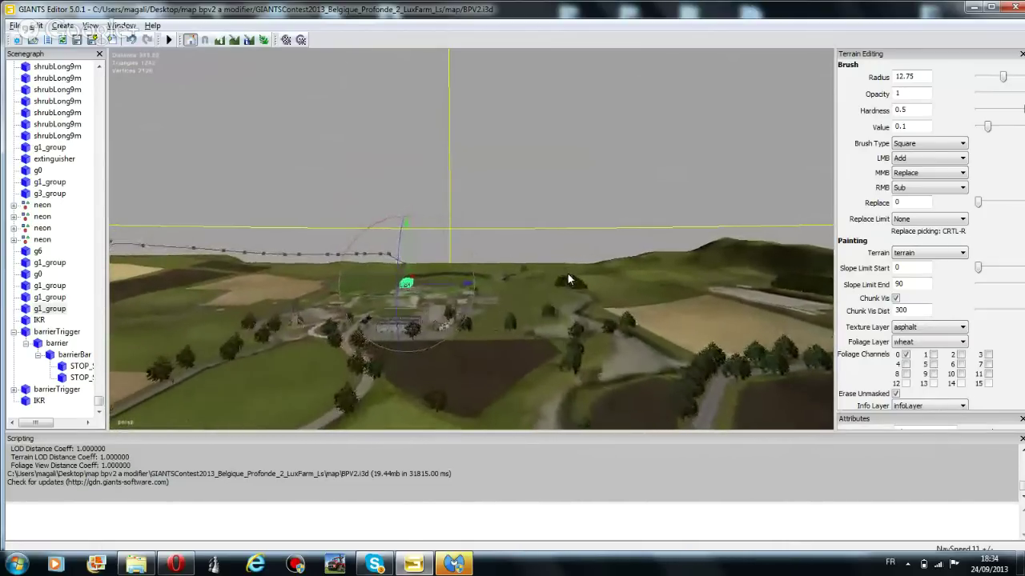
key("w")
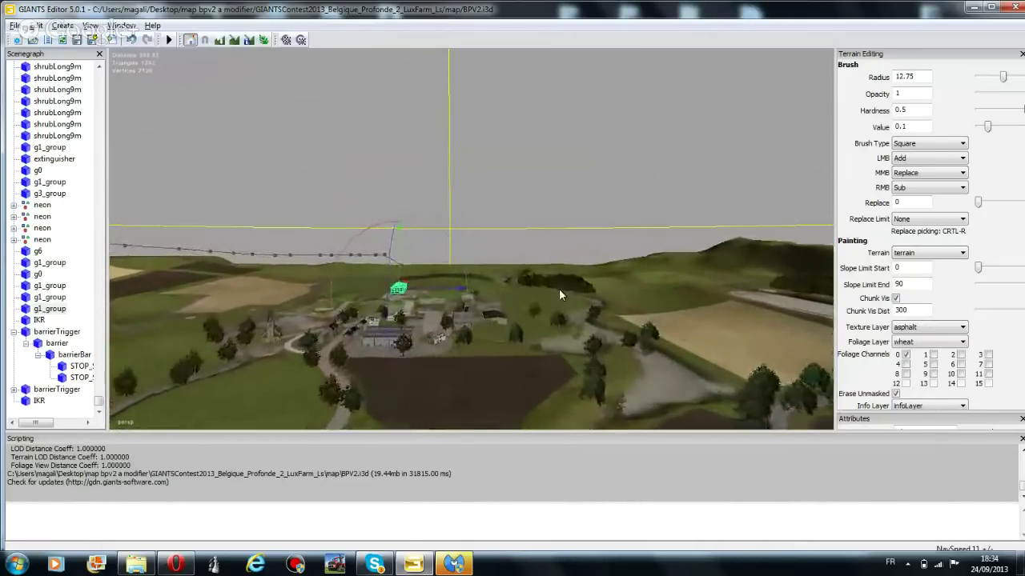
key("w")
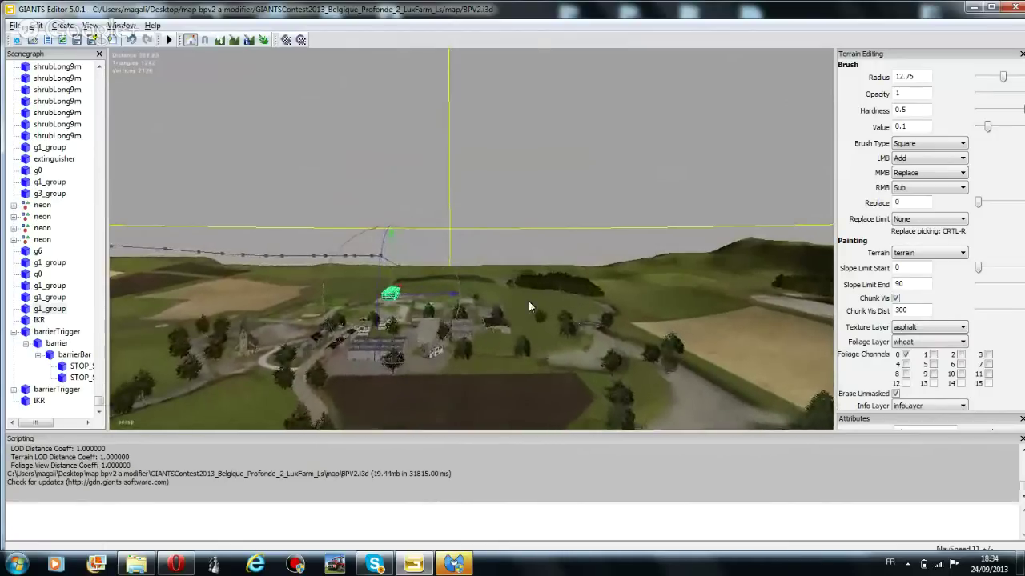
key("w")
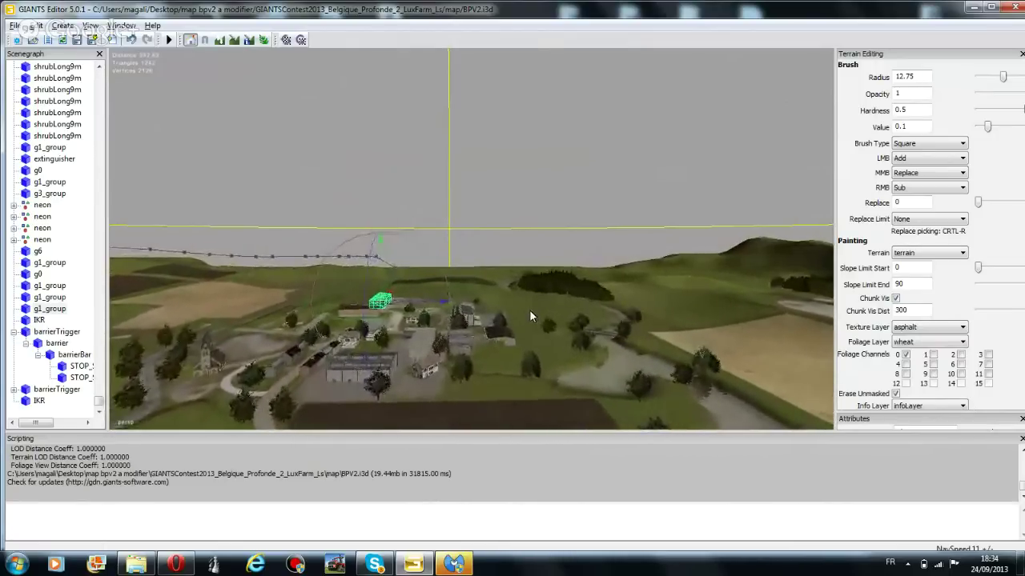
key("w")
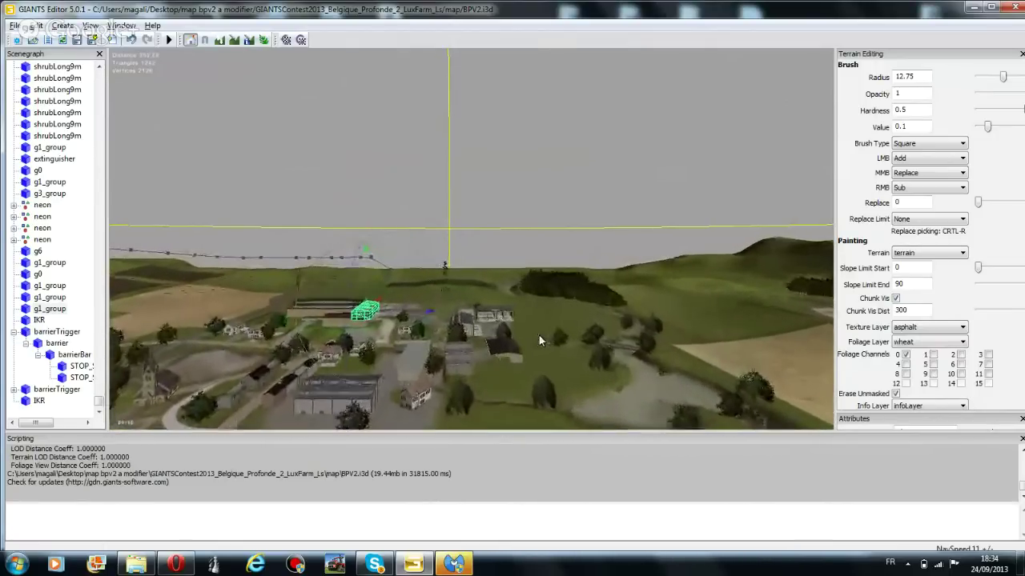
key("w")
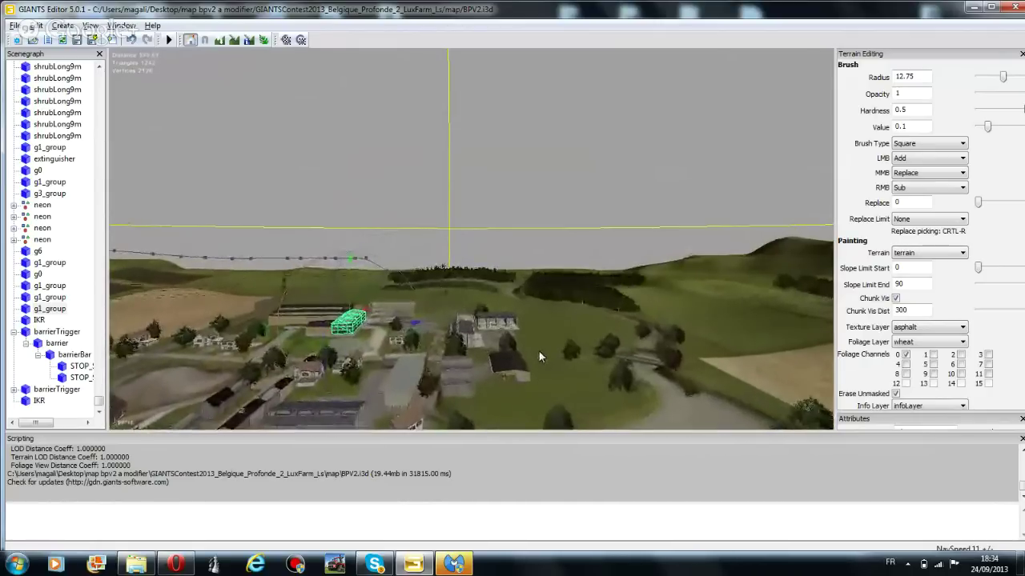
key("w")
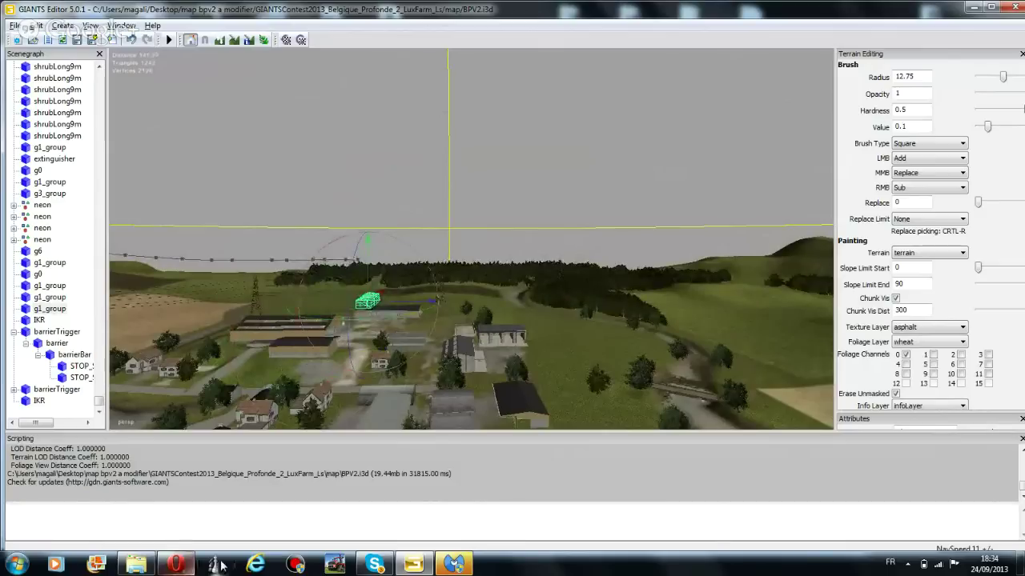
Open a maximized file browser showing the computer's drives
left_click(155, 565)
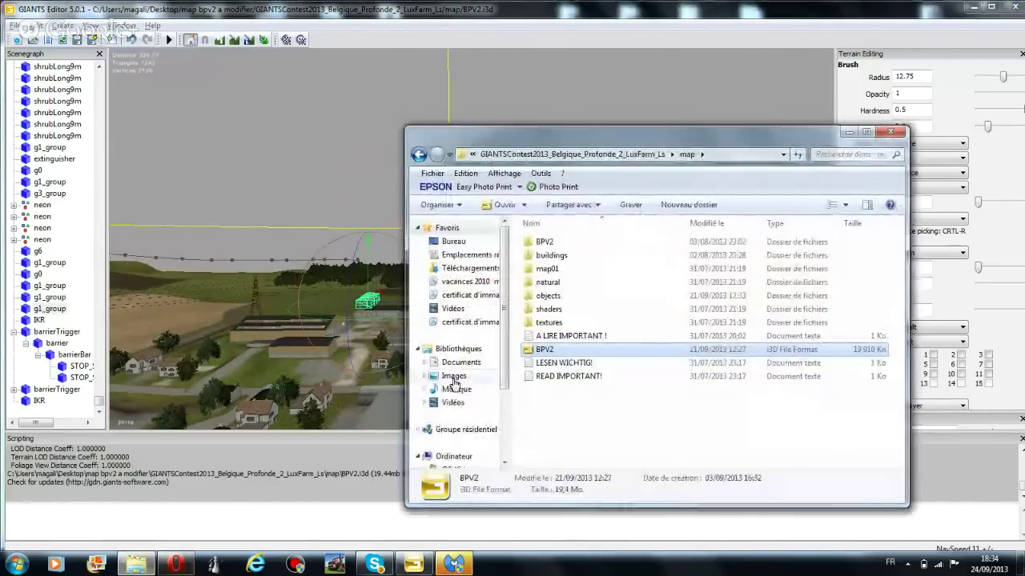
scroll(508, 384, "down", 2)
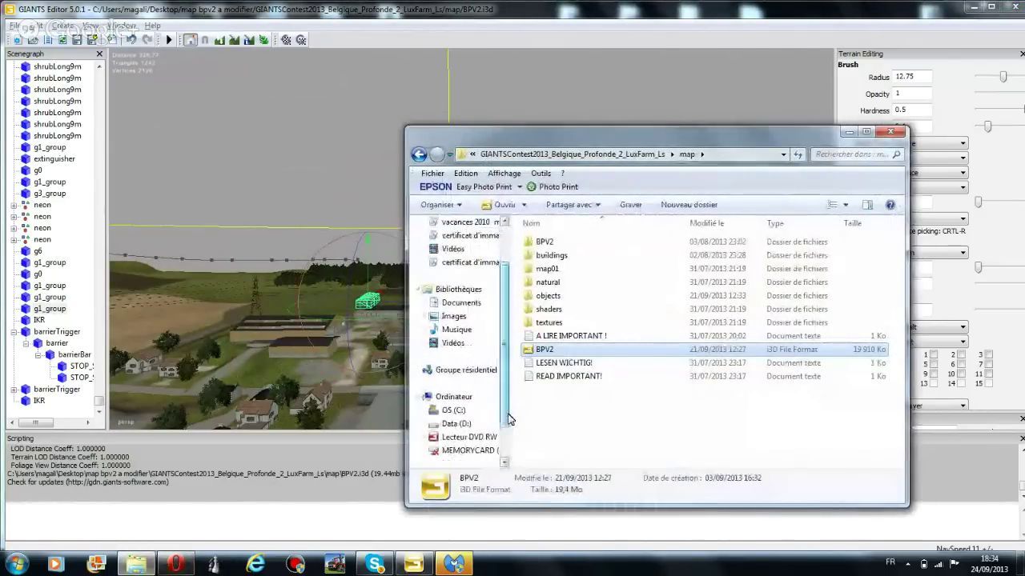
left_click(454, 397)
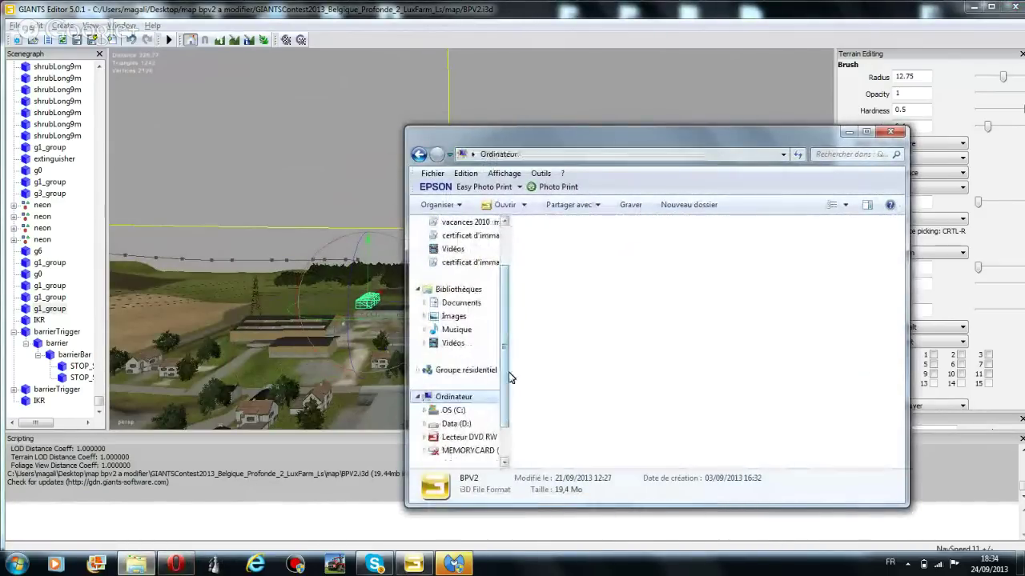
left_click(865, 132)
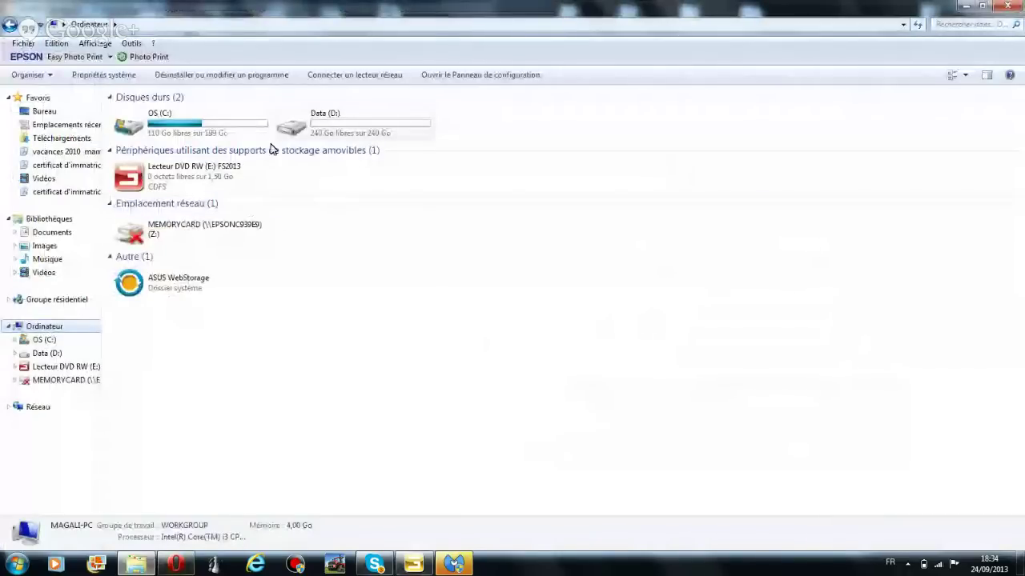
Browse to C:\Program Files (x86)\Farming Simulator 2013\sdk and select GIANTS_Editor_5.0.1_win32
double_click(201, 127)
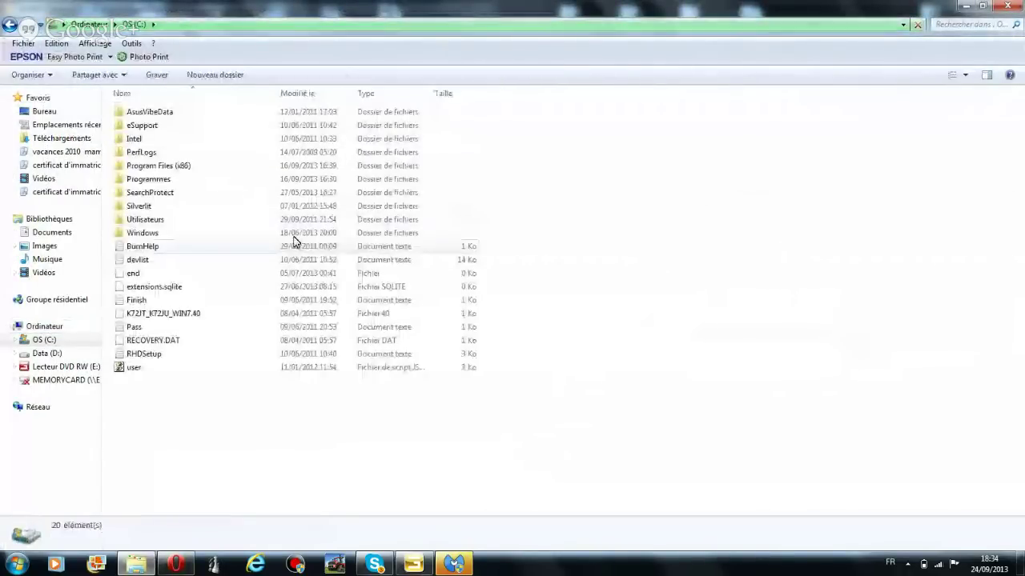
double_click(183, 166)
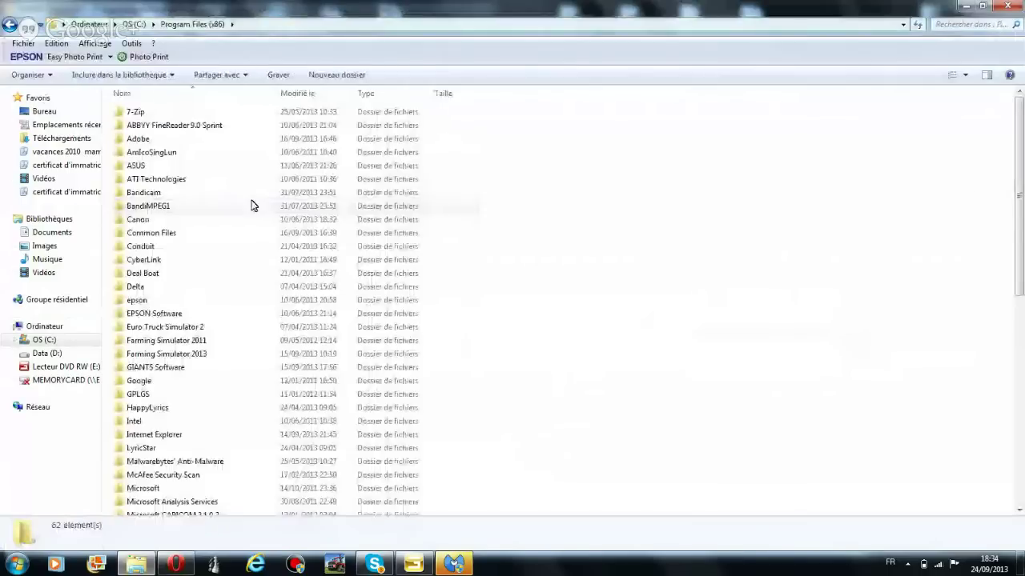
double_click(183, 354)
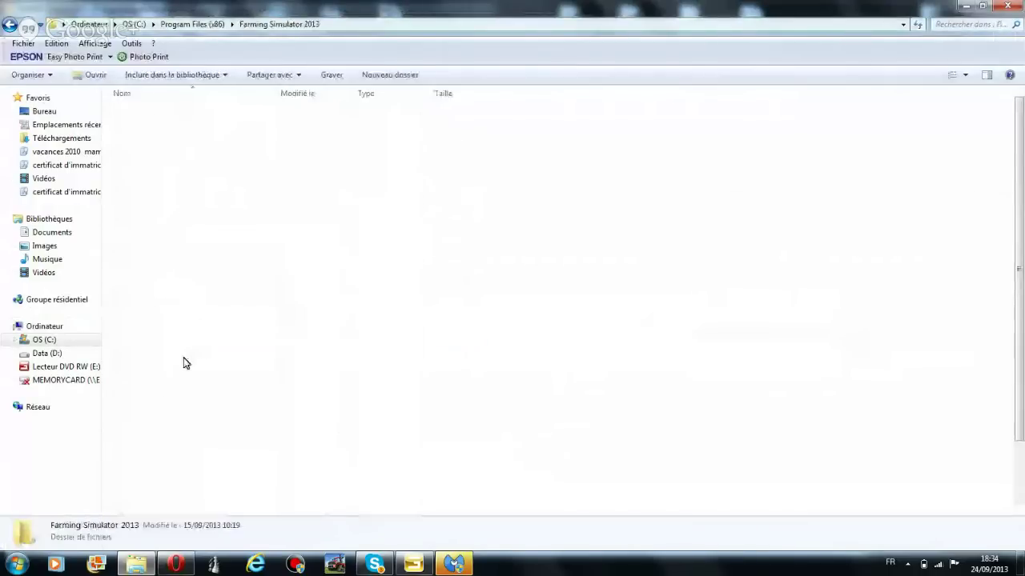
double_click(148, 114)
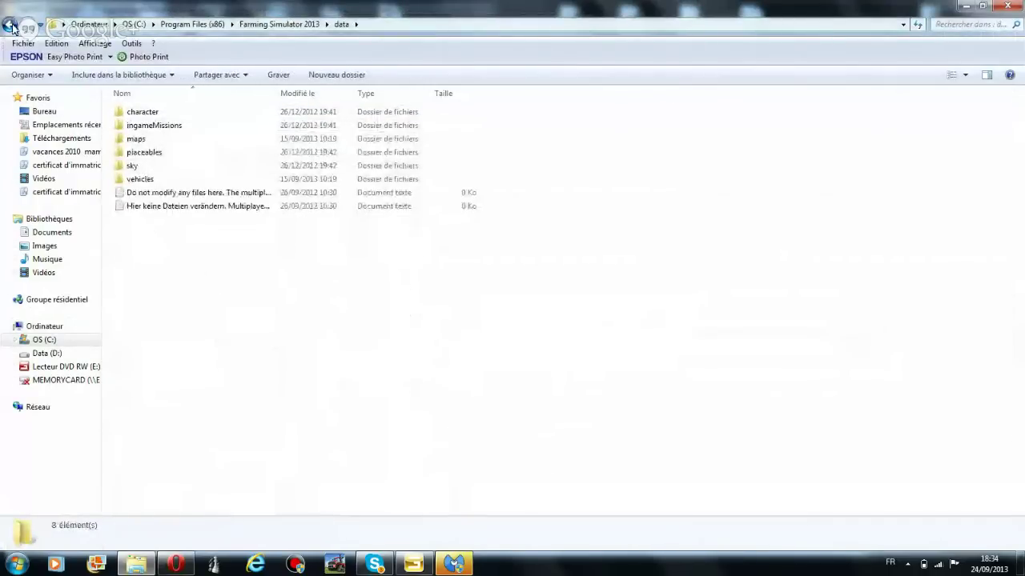
left_click(11, 26)
double_click(147, 168)
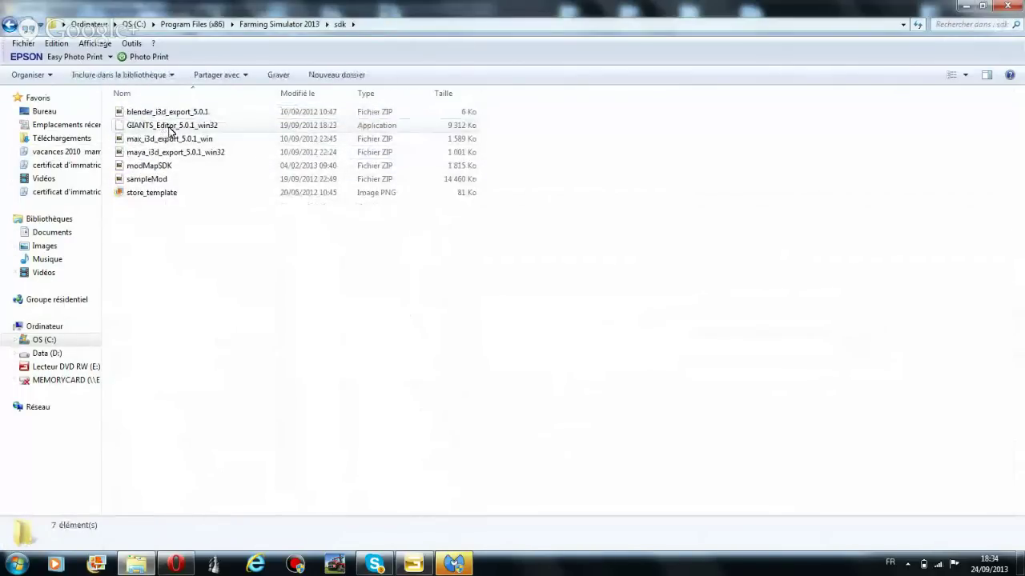
left_click(169, 129)
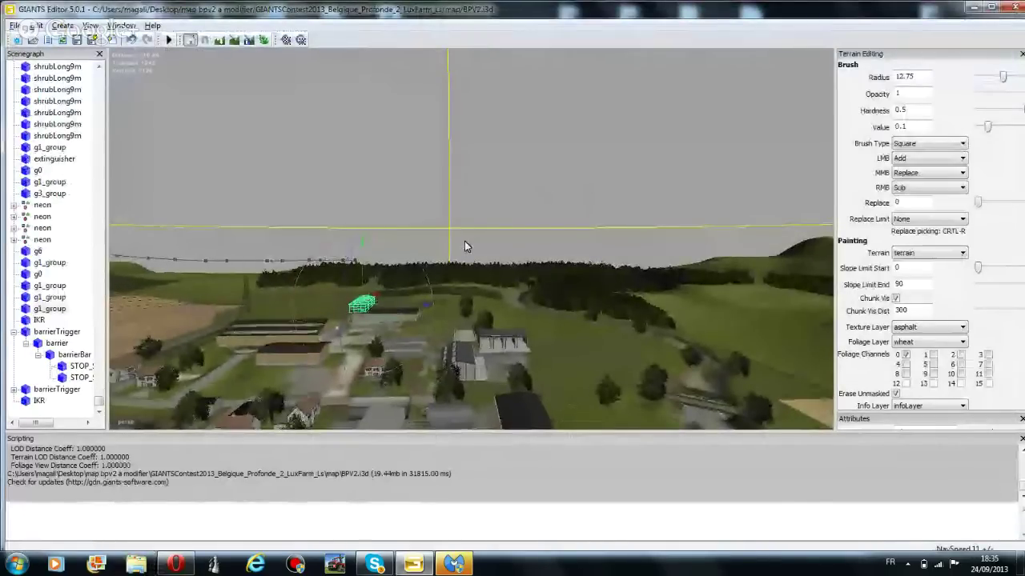
Lower the green wireframe object from the horizon into the farmyard next to the wooden-clad shed
middle_click_drag(464, 246, 494, 341)
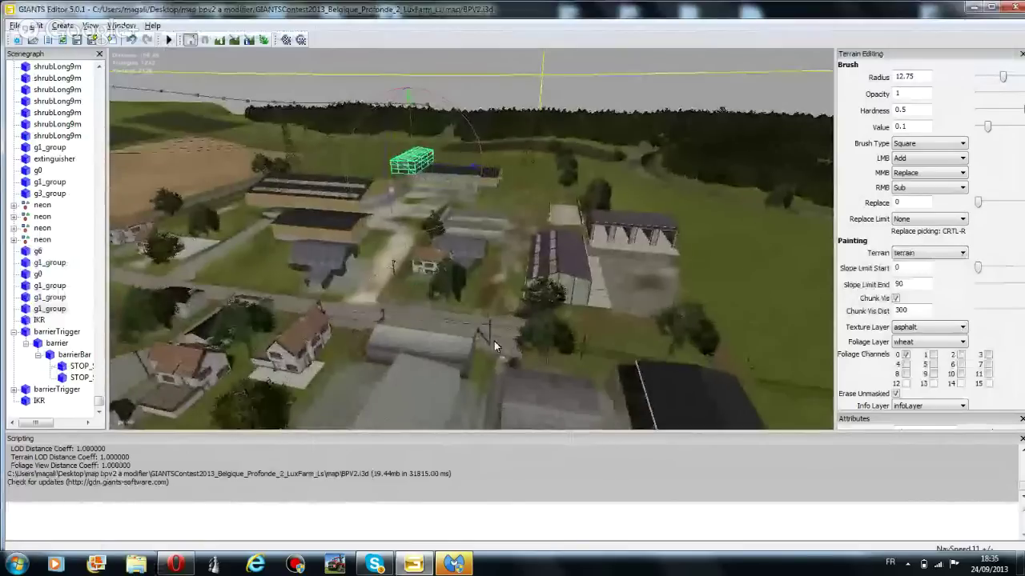
scroll(493, 341, "up", 2)
scroll(492, 345, "up", 3)
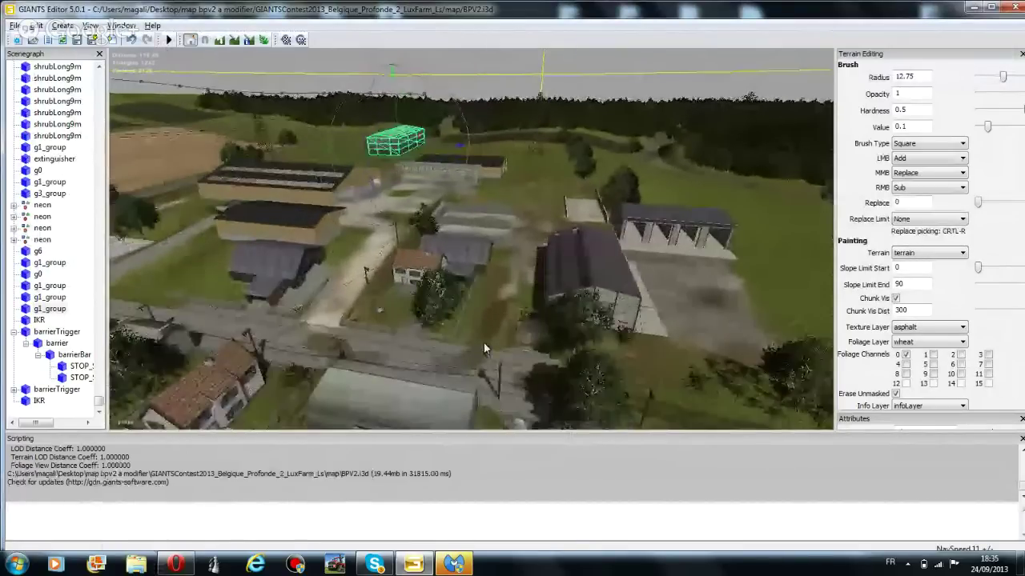
scroll(490, 326, "down", 3)
middle_click_drag(490, 326, 419, 254)
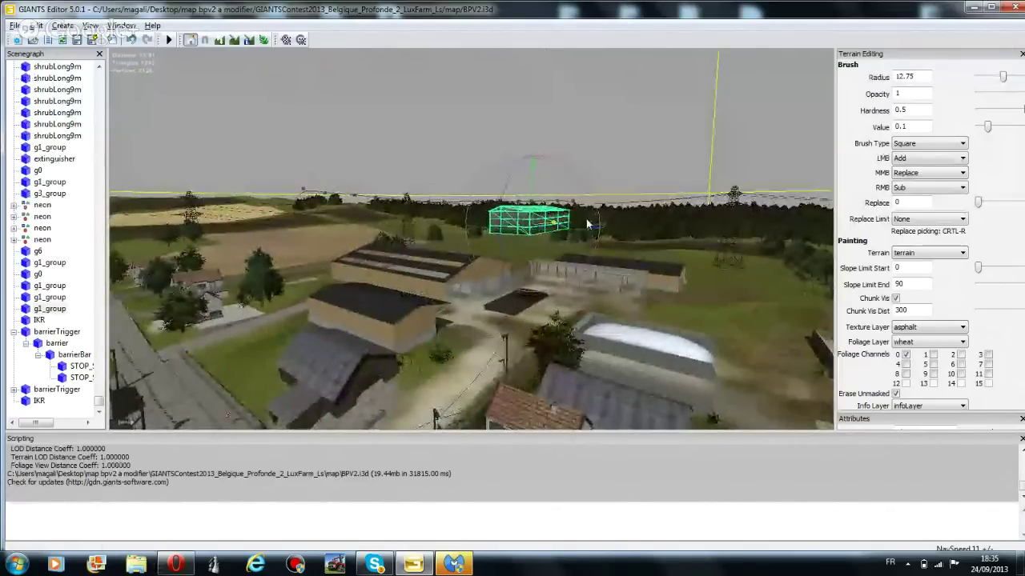
left_click_drag(594, 228, 745, 215)
middle_click_drag(623, 273, 551, 351)
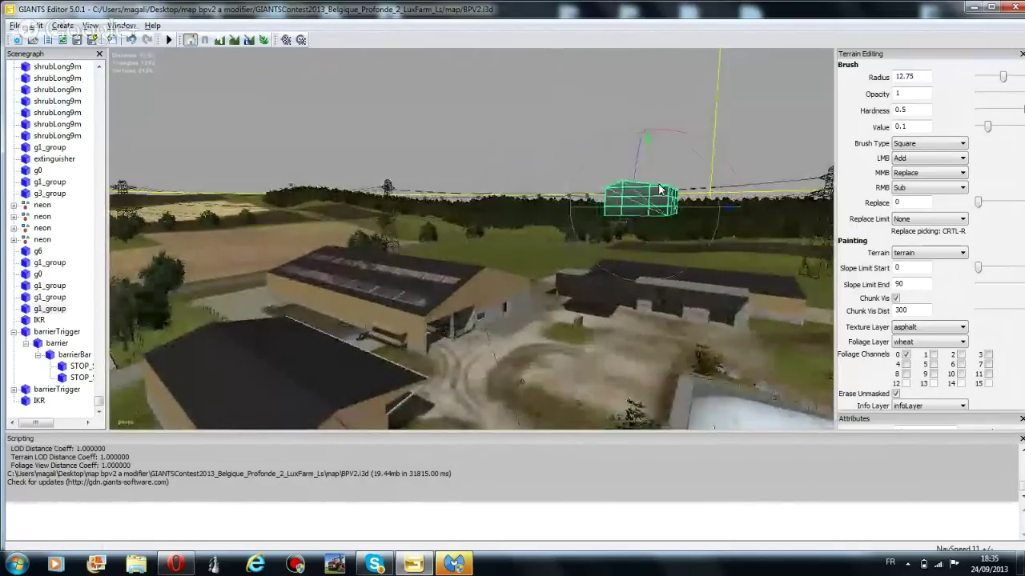
left_click_drag(647, 187, 556, 427)
right_click_drag(548, 386, 609, 379)
Nudge the green greenhouse wireframe in place, then deselect it
scroll(610, 380, "up", 3)
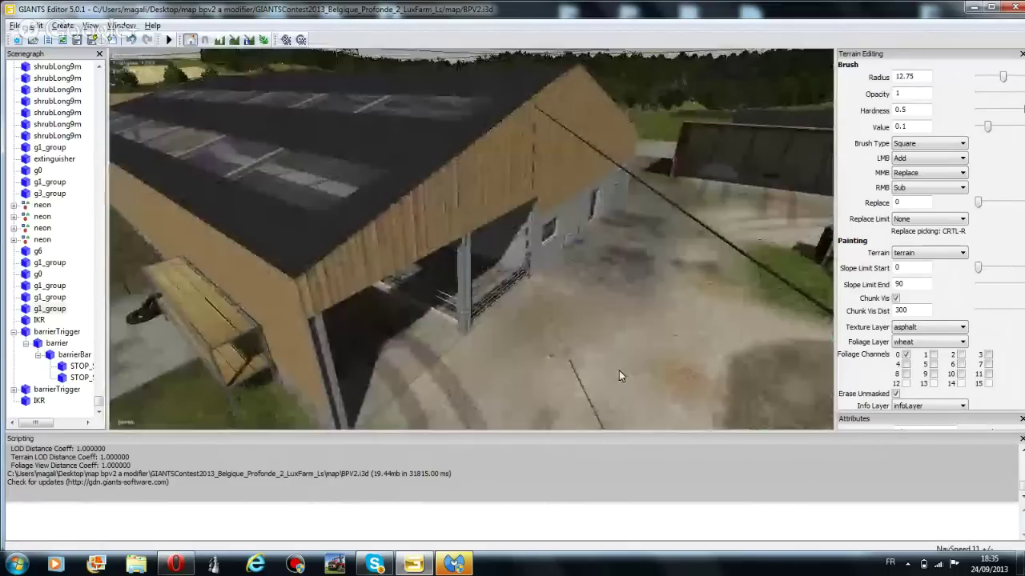
scroll(619, 370, "up", 2)
scroll(645, 305, "down", 8)
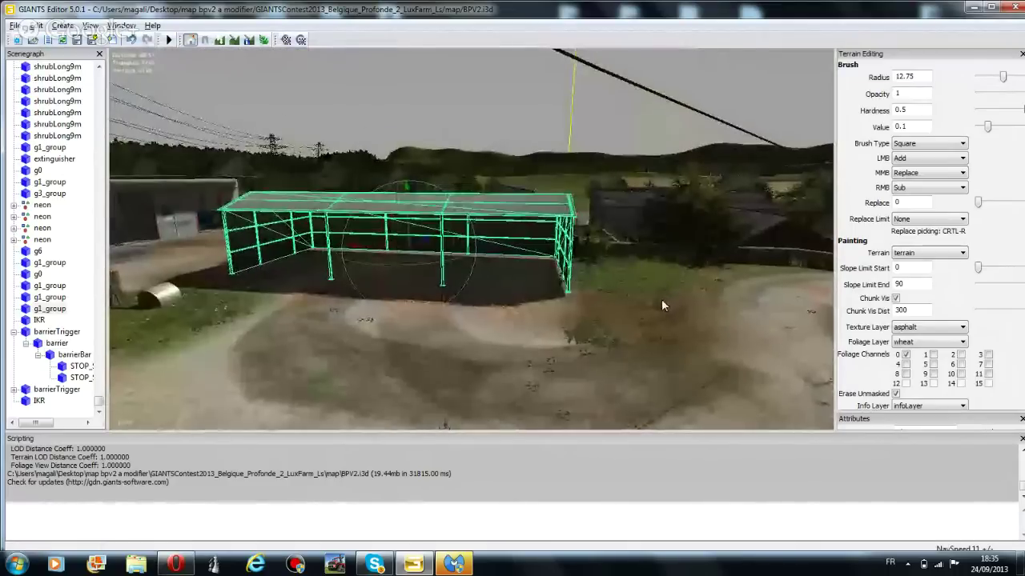
scroll(661, 298, "up", 2)
left_click_drag(451, 226, 452, 231)
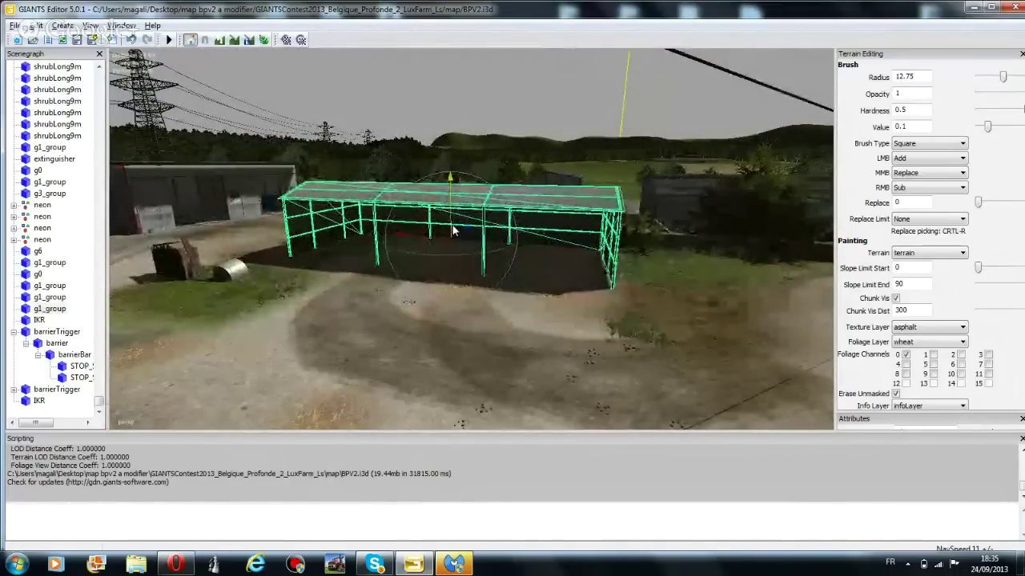
left_click(519, 86)
Fly the camera through the village to the gravel square beside the stone church
scroll(535, 241, "up", 4)
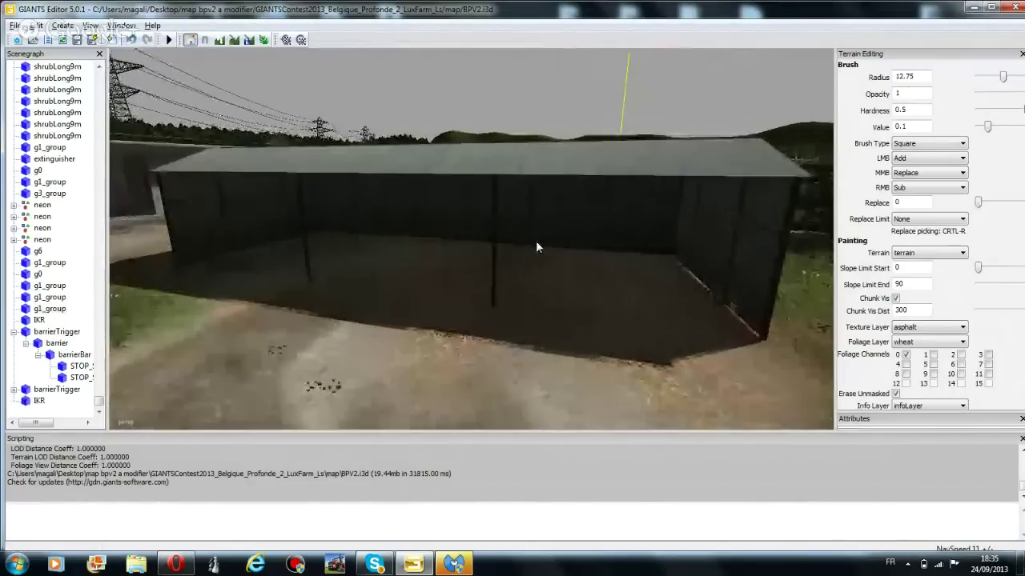
middle_click_drag(554, 251, 191, 77)
middle_click_drag(317, 184, 574, 246)
scroll(574, 241, "up", 6)
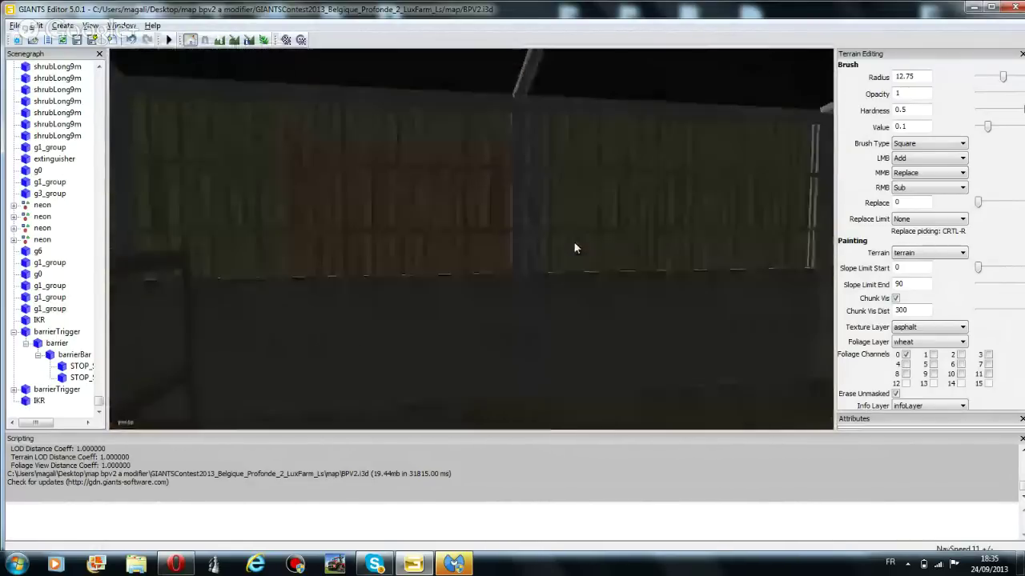
scroll(573, 238, "up", 6)
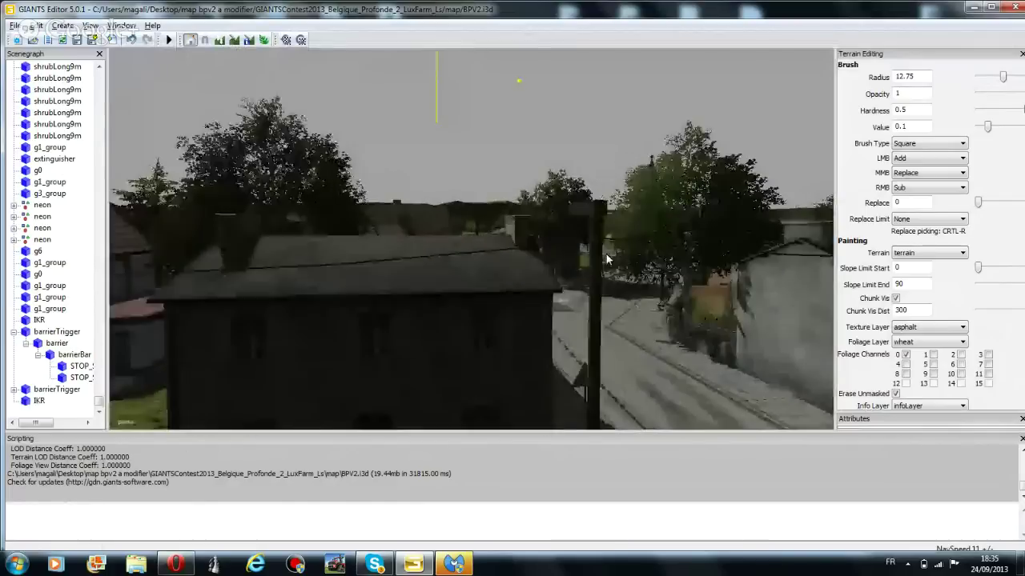
scroll(598, 265, "up", 6)
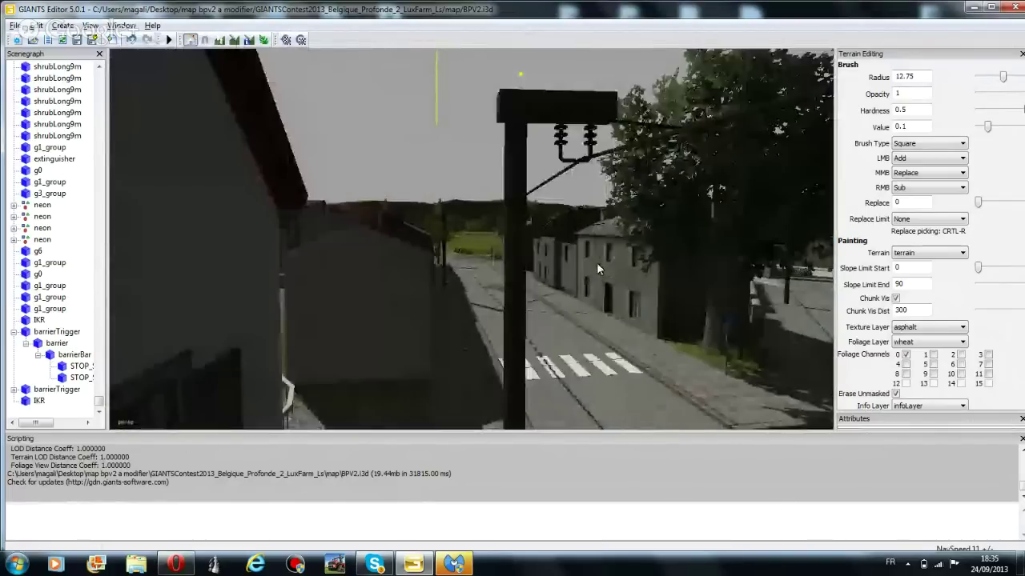
scroll(590, 280, "up", 6)
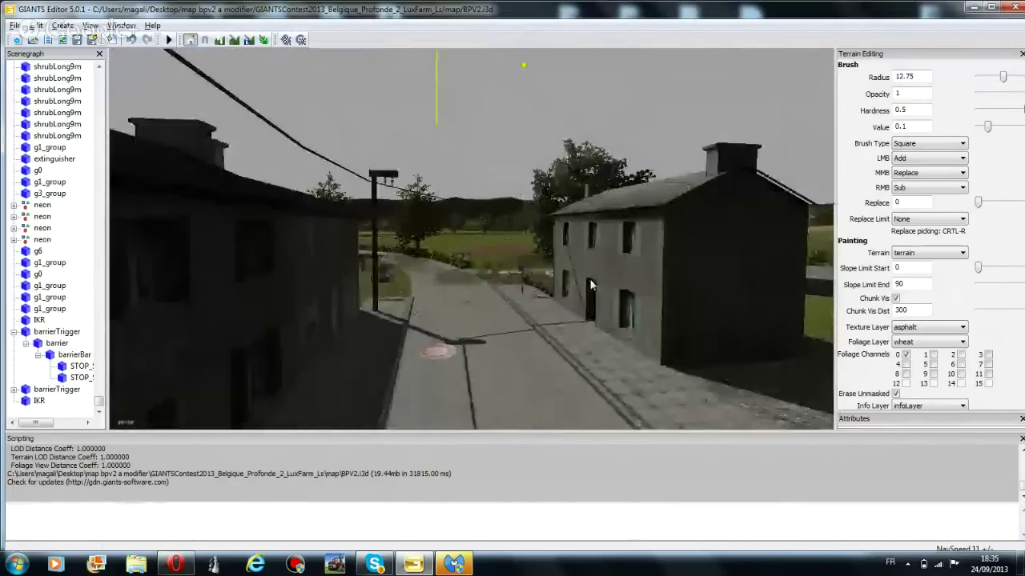
right_click_drag(567, 266, 549, 228)
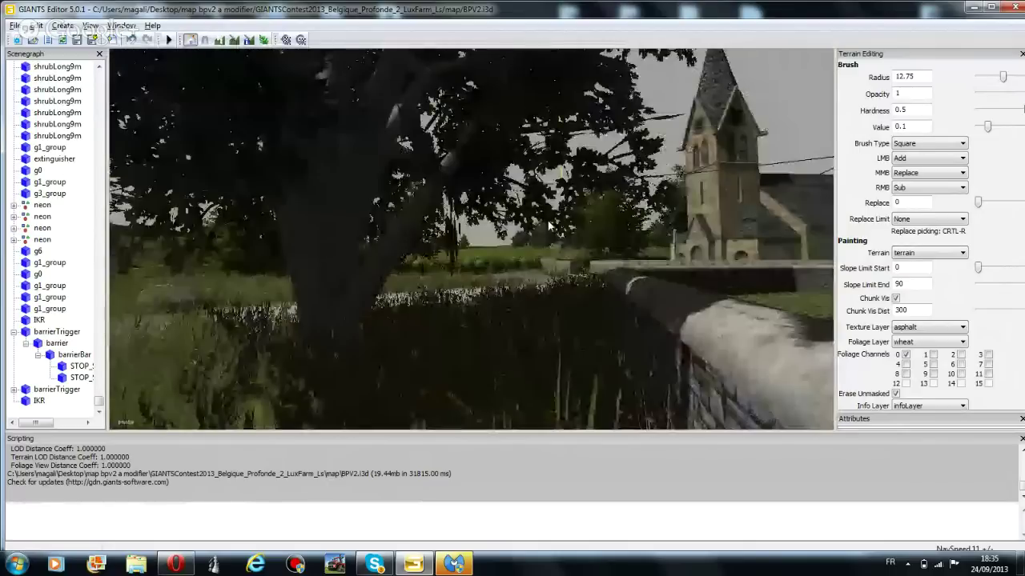
scroll(547, 228, "up", 3)
right_click_drag(543, 226, 452, 228)
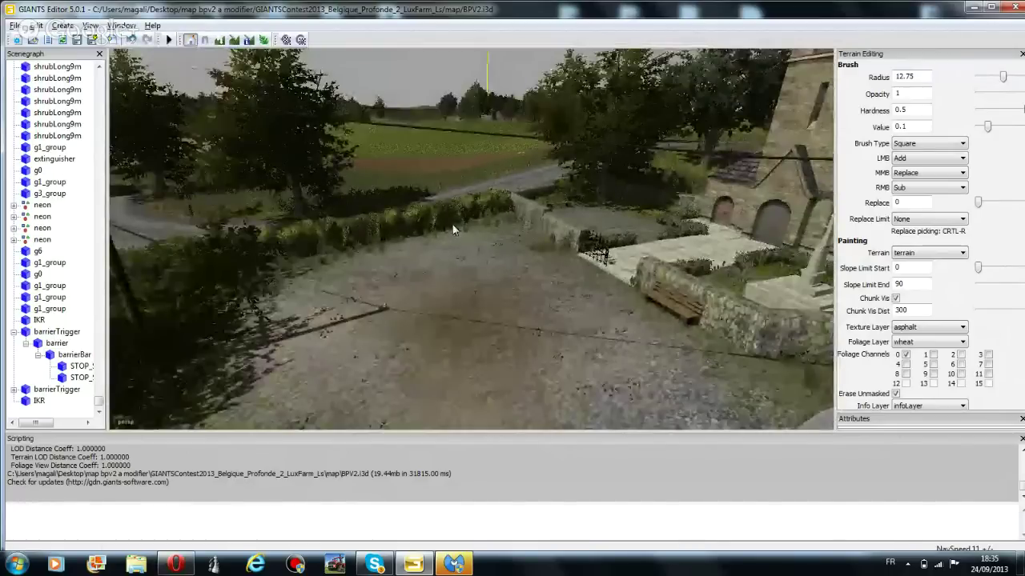
Delete both hedge sections along the church farmyard's edge with Edit > Delete
left_click(453, 228)
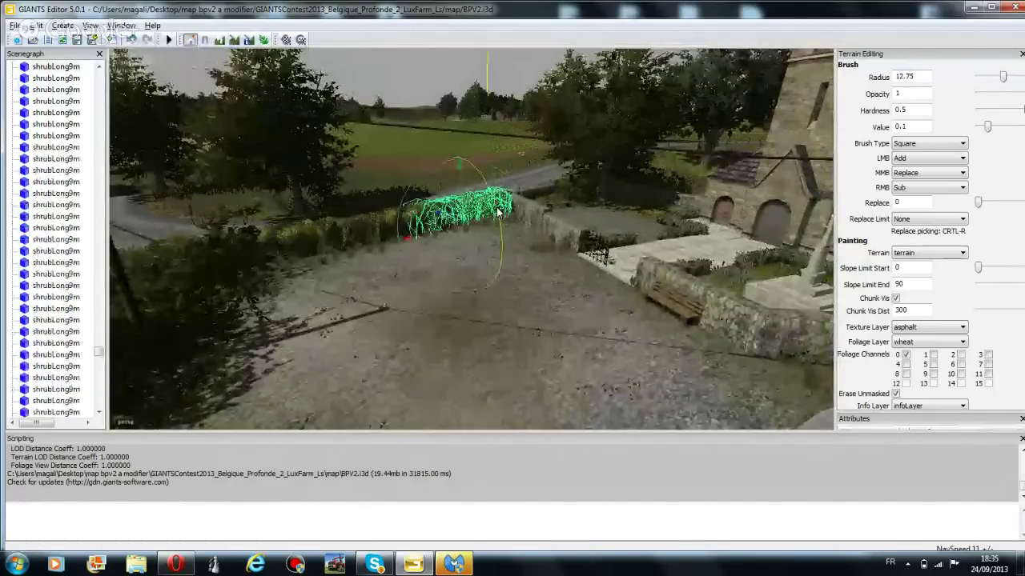
left_click(36, 25)
left_click(58, 144)
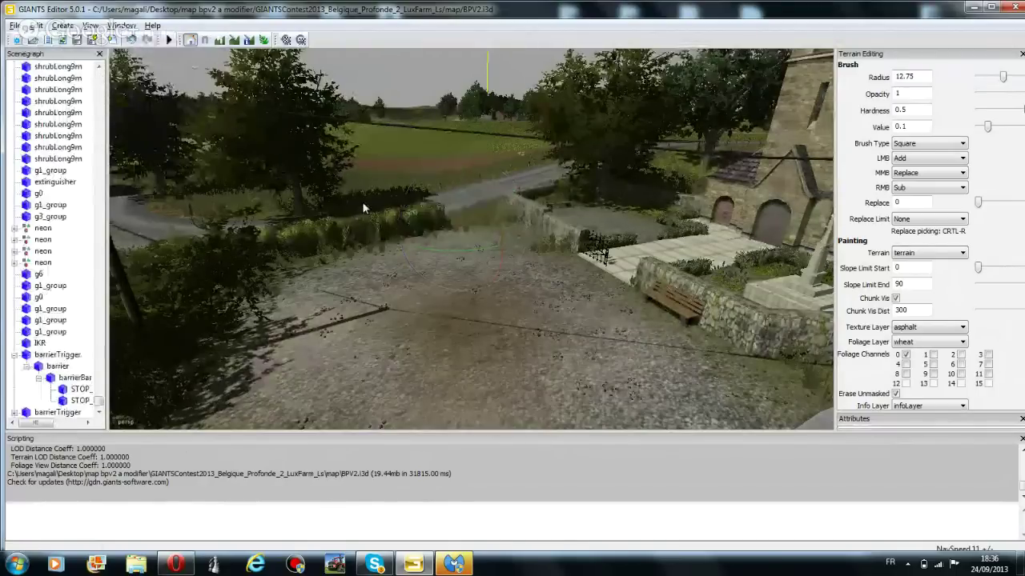
left_click(373, 224)
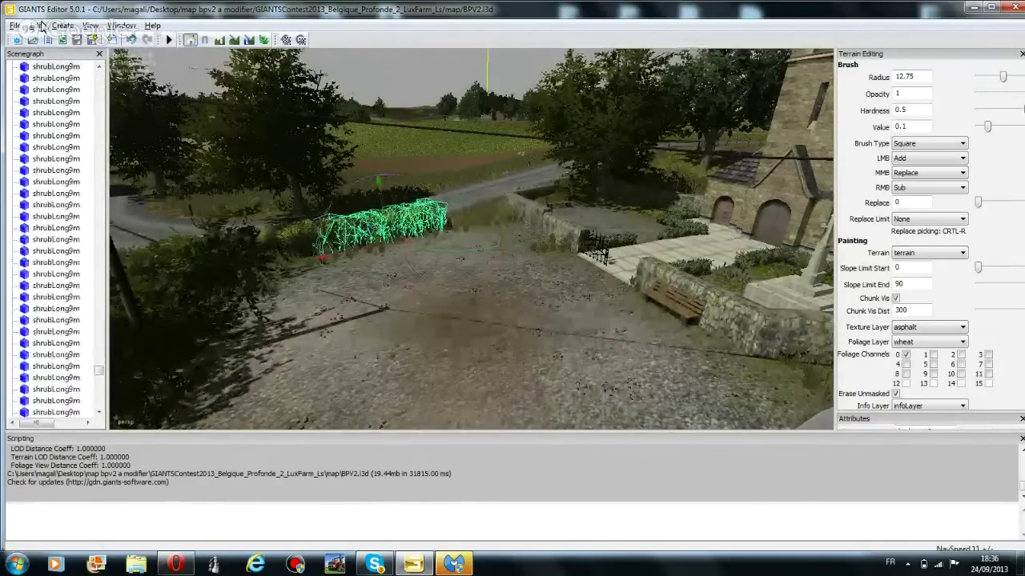
left_click(36, 24)
left_click(78, 146)
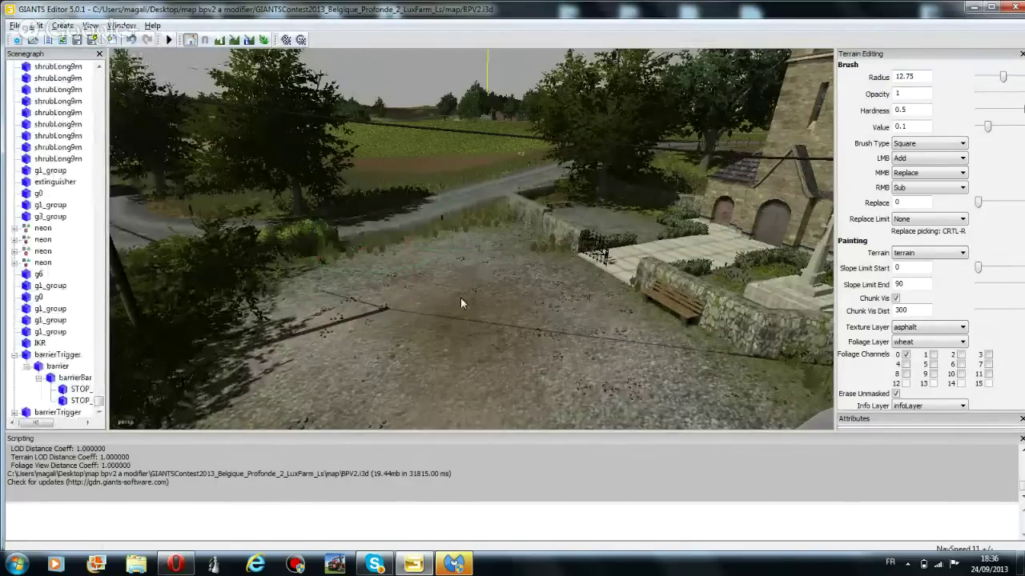
left_click(264, 39)
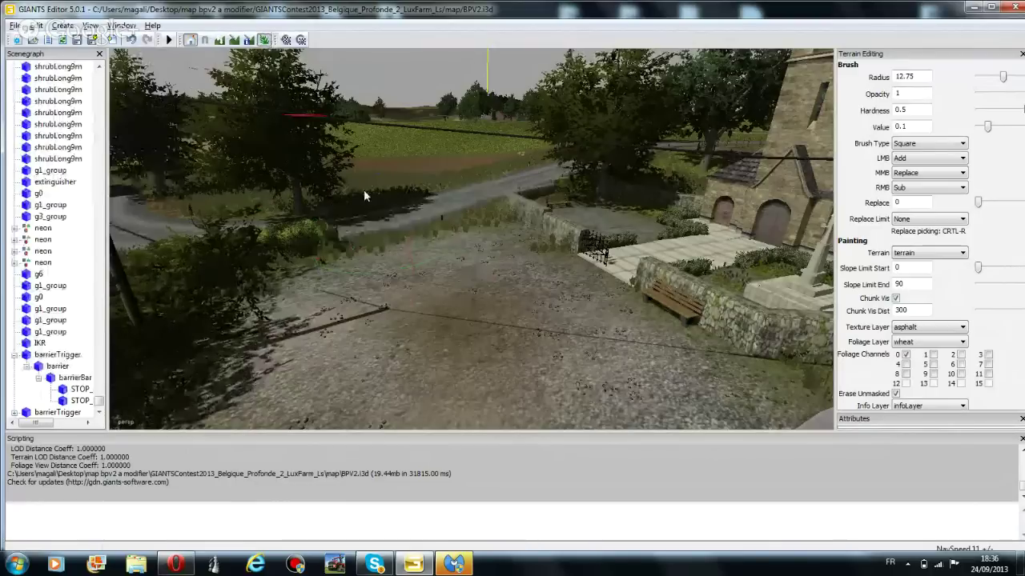
Set the brush radius to 3.75 and paint terrain with the gravel texture layer
scroll(396, 238, "down", 12, "ctrl")
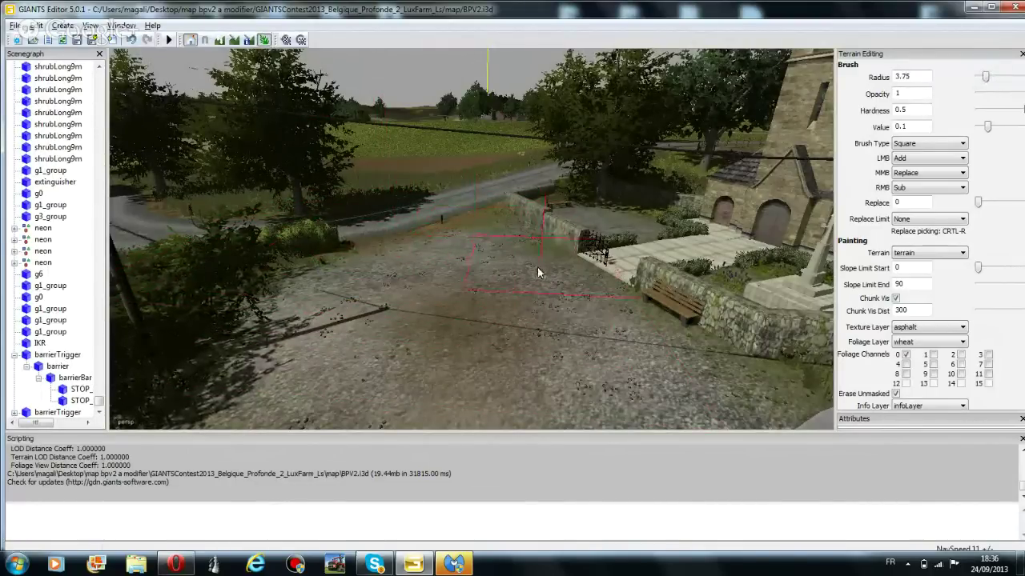
left_click(235, 40)
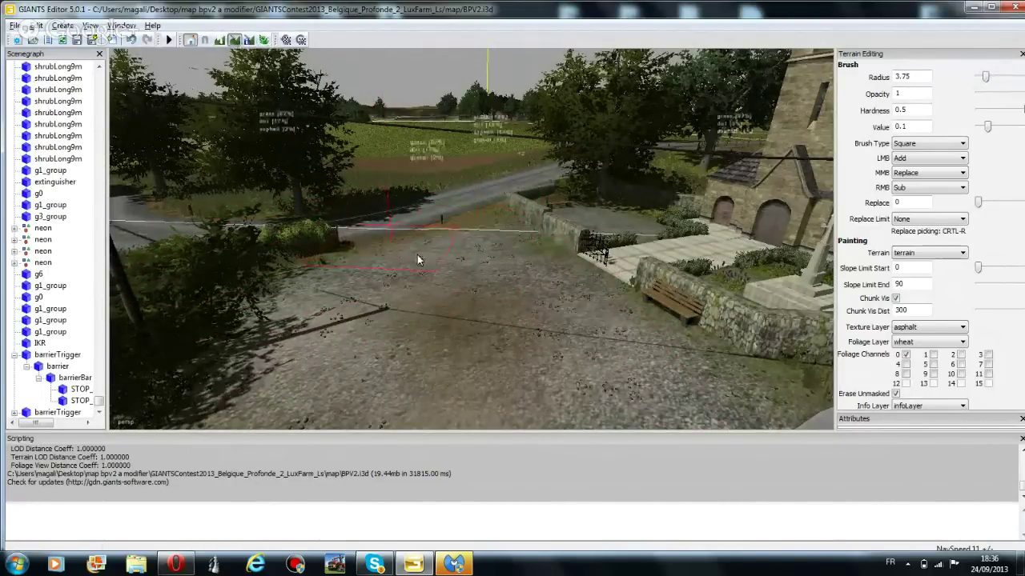
left_click(937, 327)
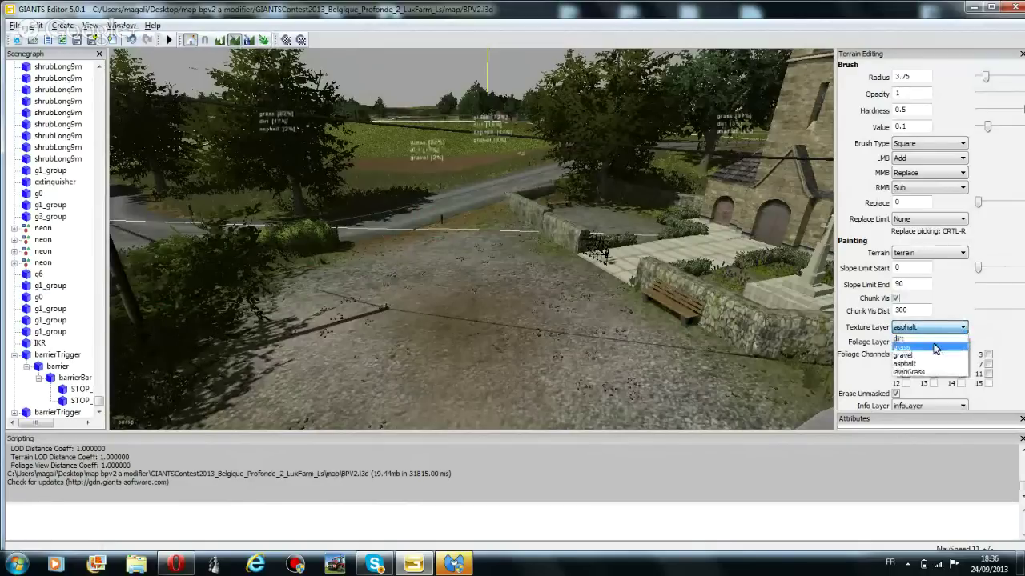
left_click(909, 362)
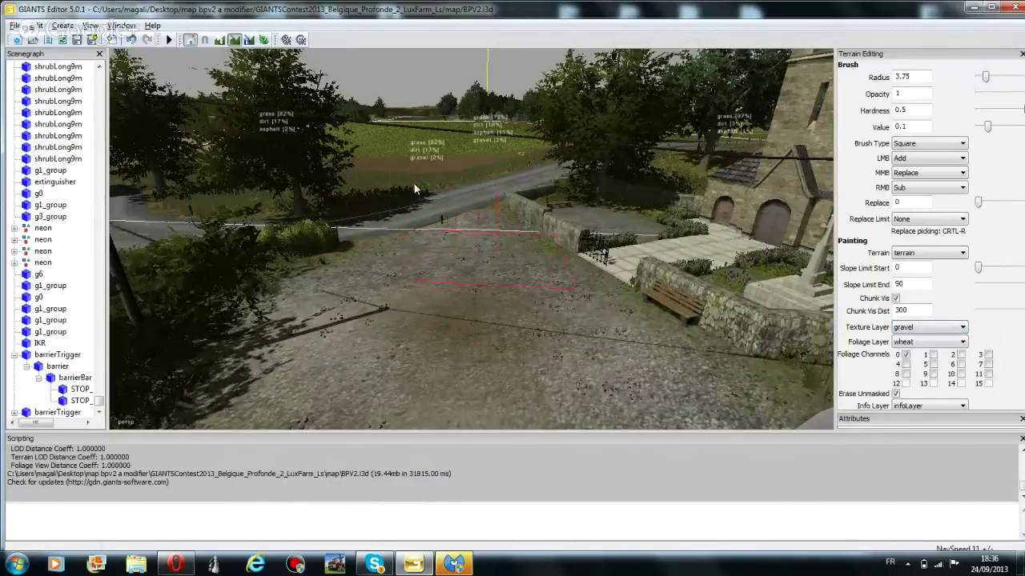
Select the reflectorWhite object in the yard and move it
left_click(442, 219)
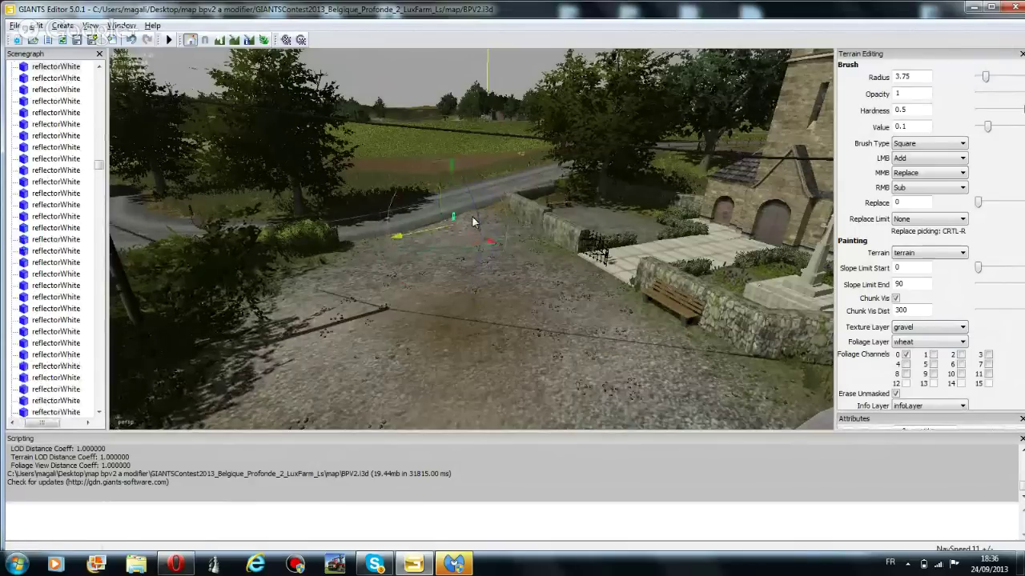
left_click_drag(426, 236, 527, 207)
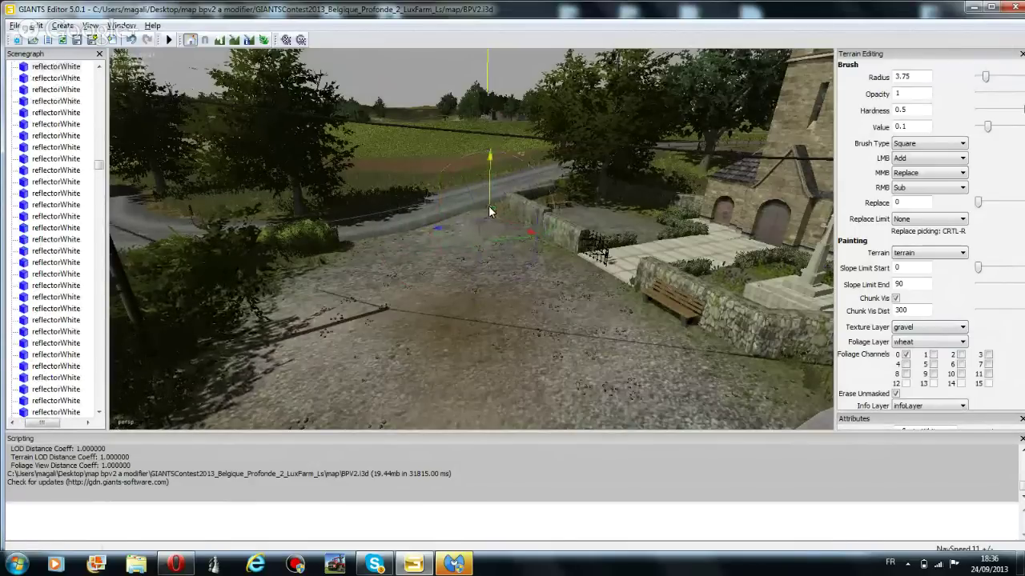
left_click_drag(490, 193, 422, 69)
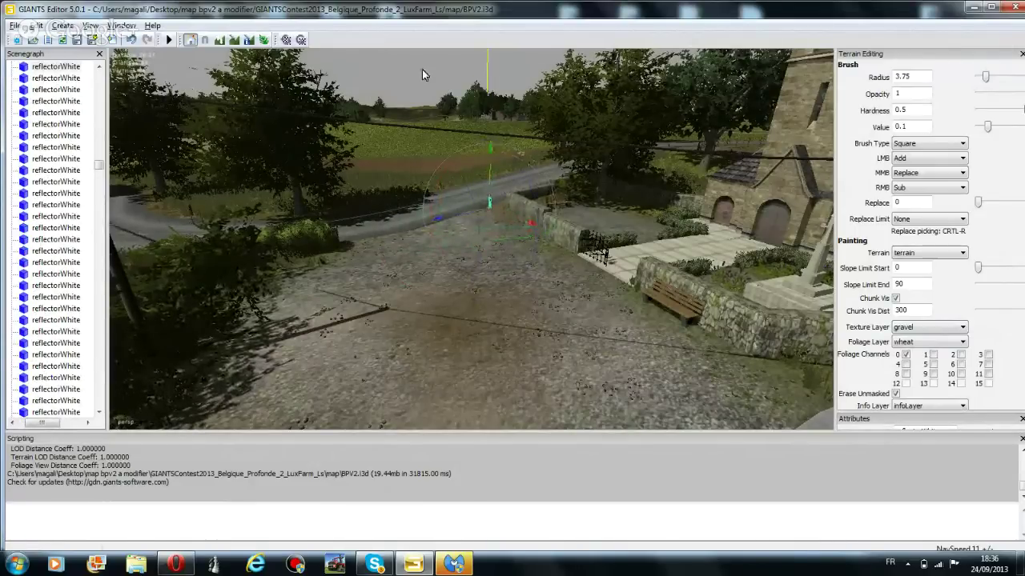
Raise the curved road spline by the fields along its Y axis
right_click_drag(521, 235, 363, 318)
left_click(442, 309)
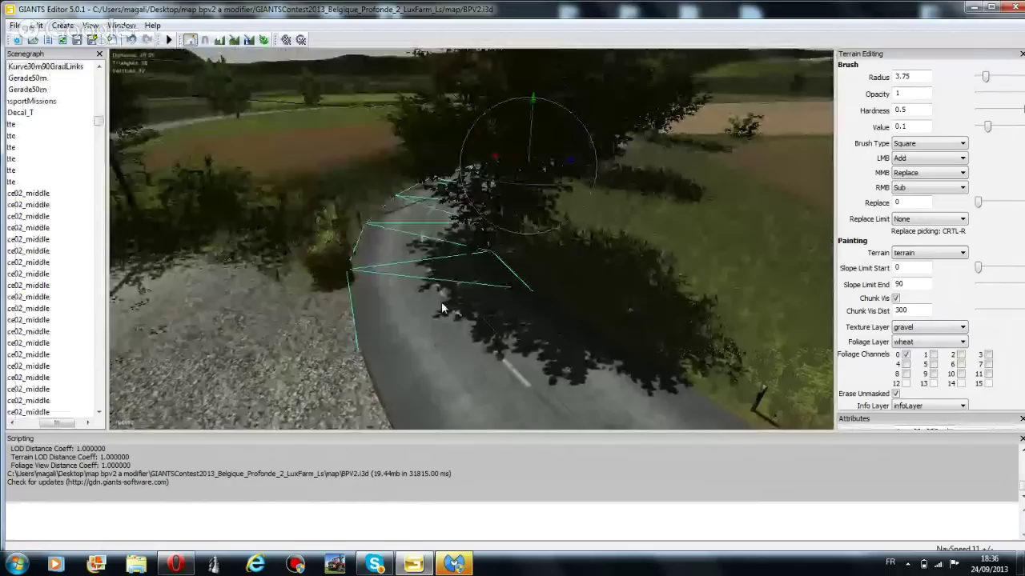
scroll(442, 309, "up", 1)
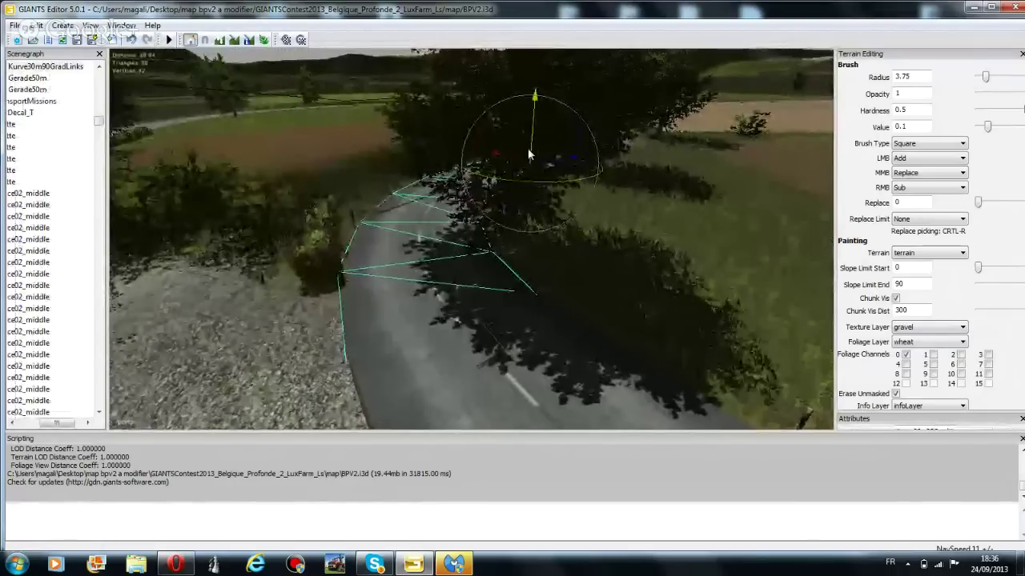
left_click_drag(527, 148, 552, 151)
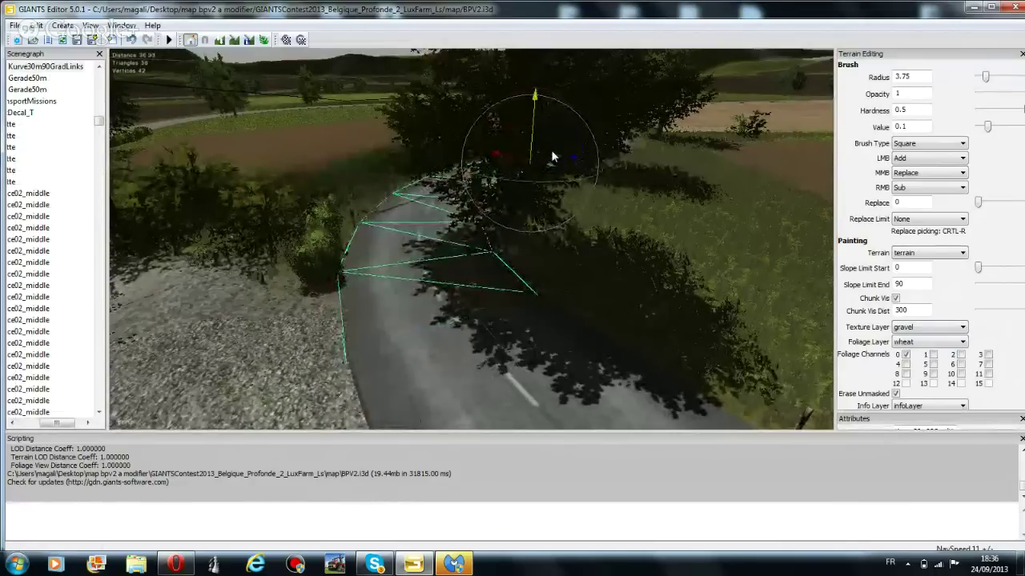
Duplicate the selected road spline with Edit > Duplicate
mouse_move(524, 201)
right_mouse_down()
mouse_move(499, 161)
mouse_move(522, 215)
mouse_move(678, 301)
mouse_move(680, 271)
right_mouse_up()
scroll(677, 299, "down", 5)
left_click(36, 27)
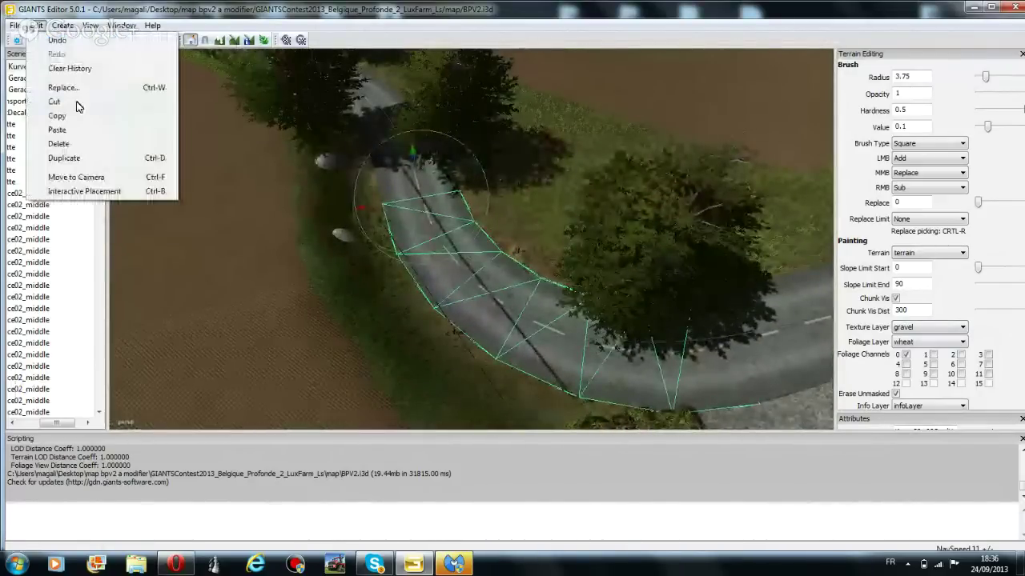
left_click(78, 163)
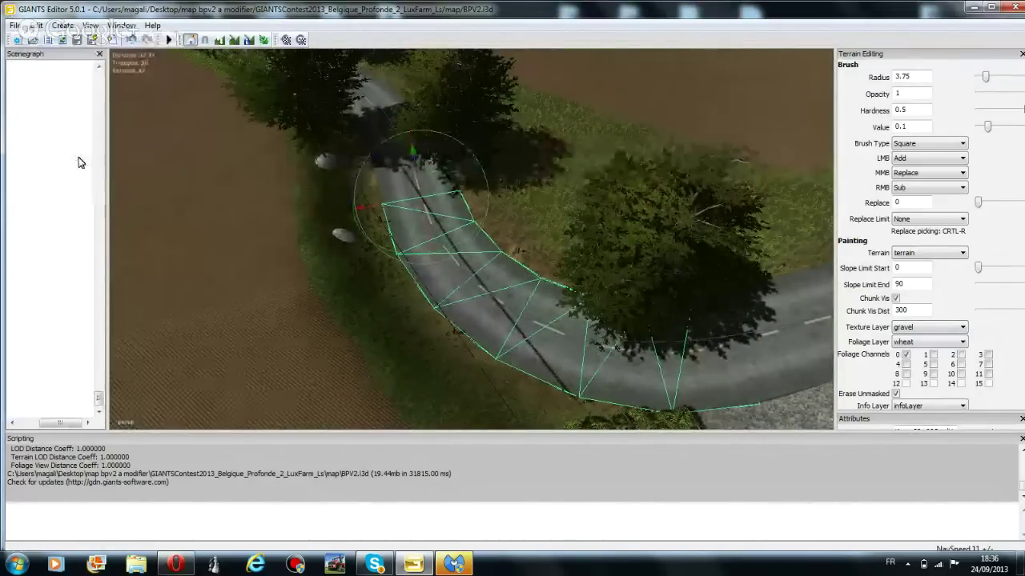
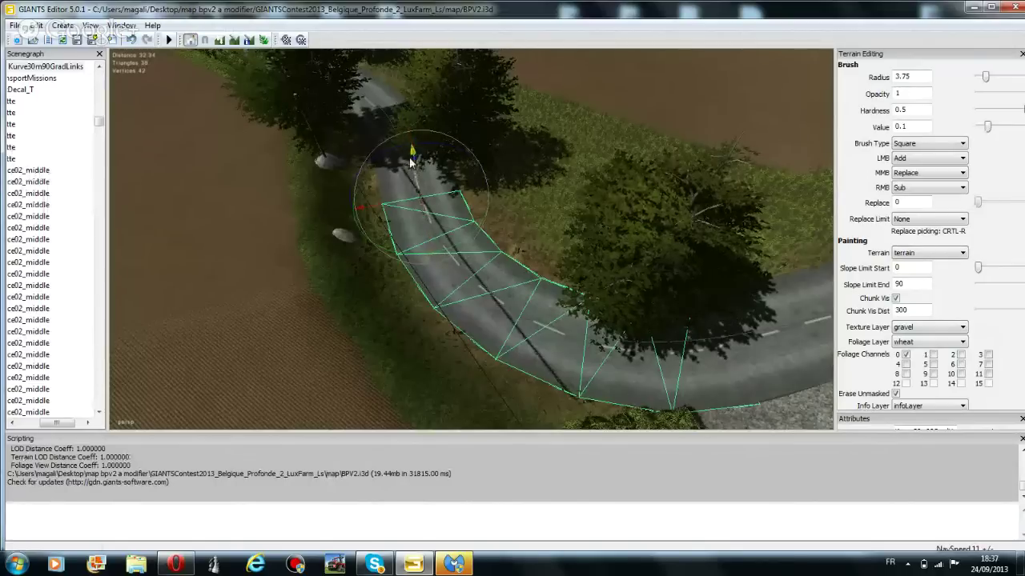
Raise the copied curved road mesh along Y, then push it far back along the depth axis
left_click_drag(410, 160, 473, 194)
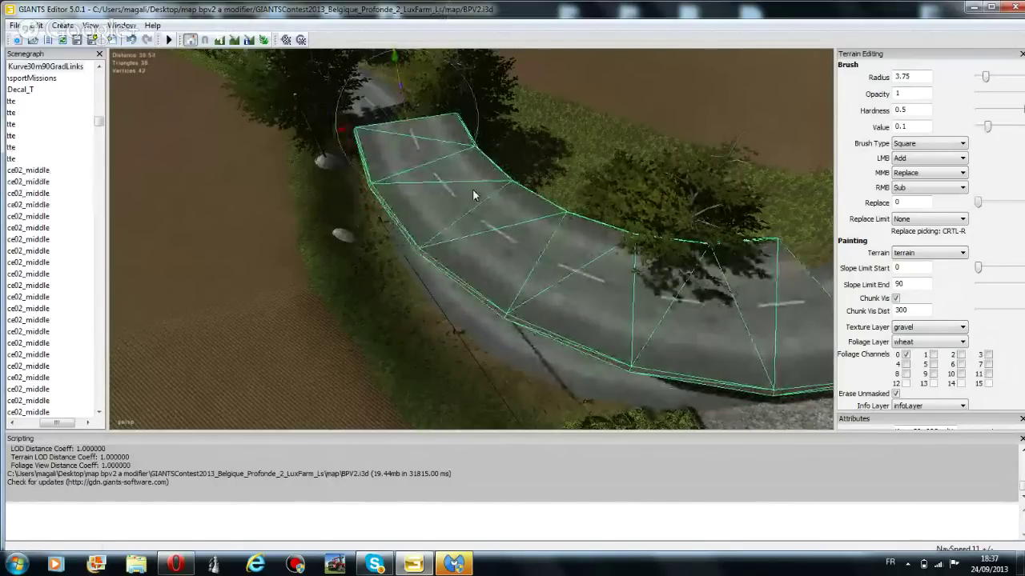
scroll(490, 120, "down", 3)
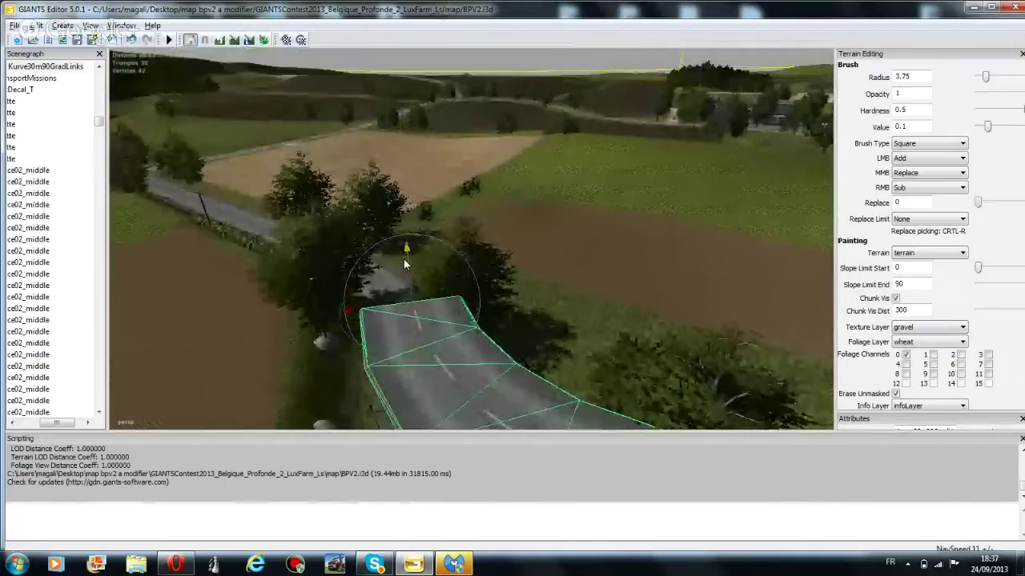
left_click_drag(405, 260, 438, 152)
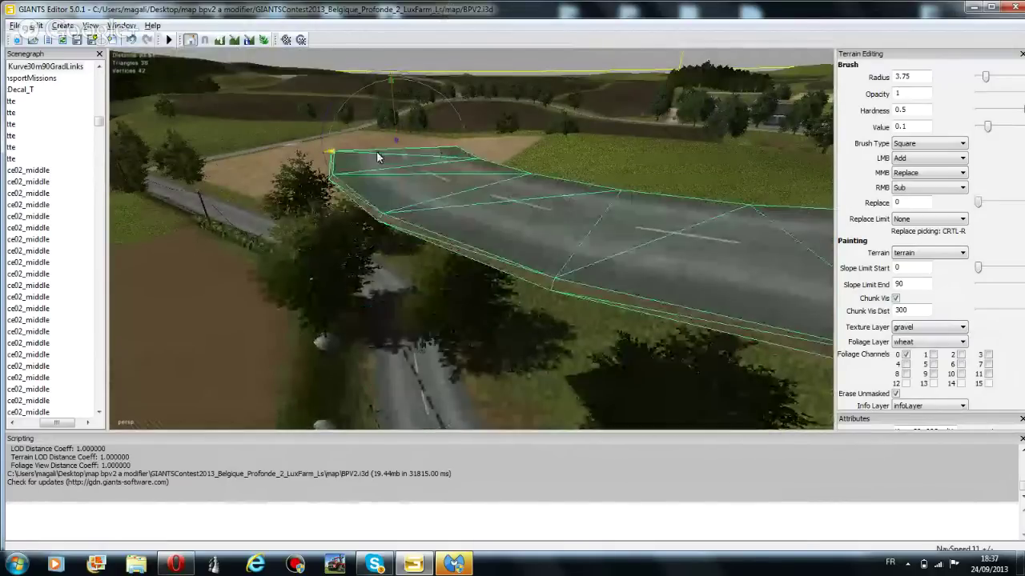
right_click_drag(376, 151, 277, 192)
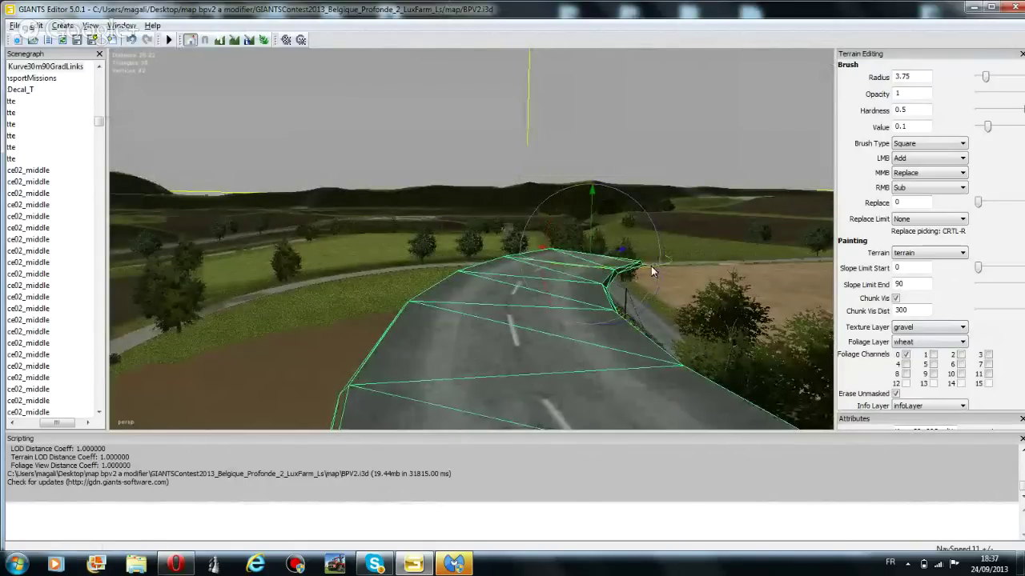
left_click_drag(652, 272, 612, 270)
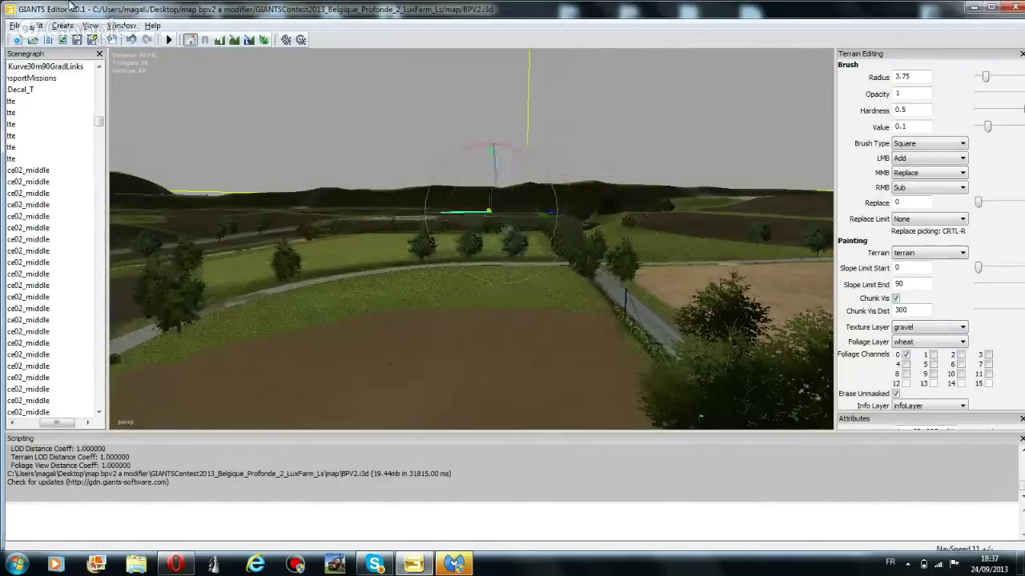
Nudge the curved road mesh a little farther back
left_click_drag(509, 223, 343, 224)
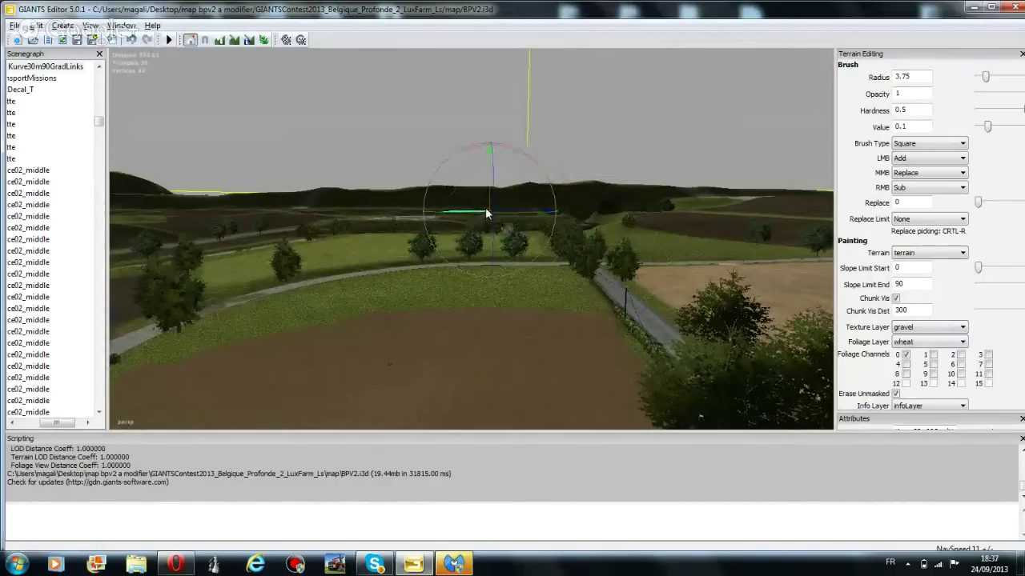
left_click_drag(486, 213, 478, 207)
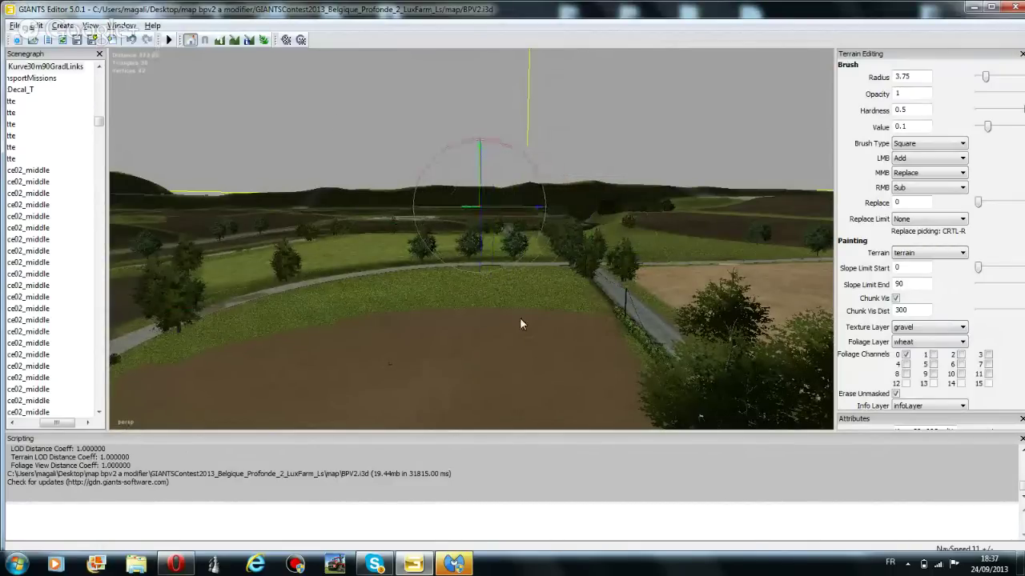
scroll(520, 323, "up", 3)
Fly the camera forward over the field toward the farm buildings
right_click_drag(528, 312, 597, 320)
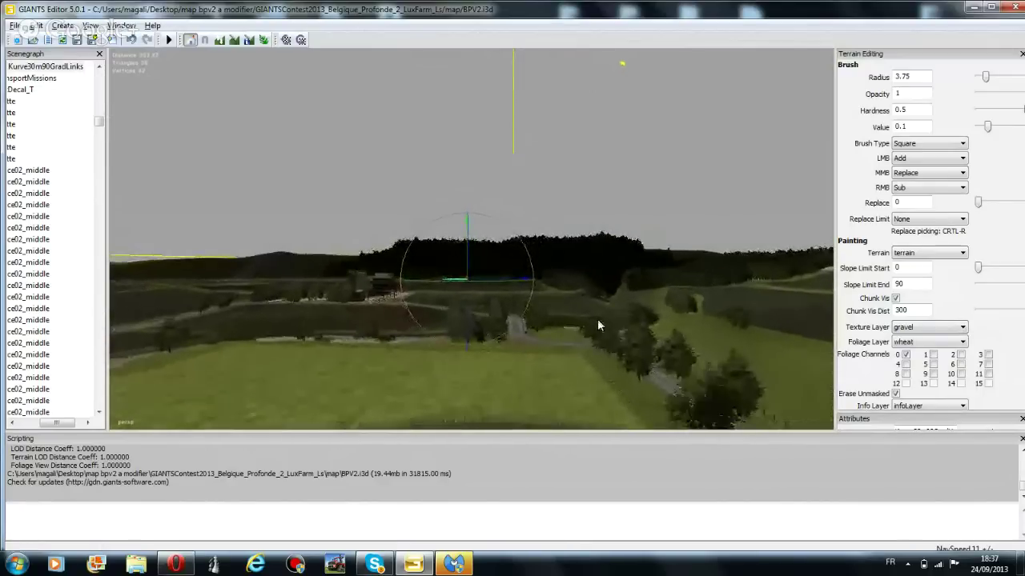
key("w")
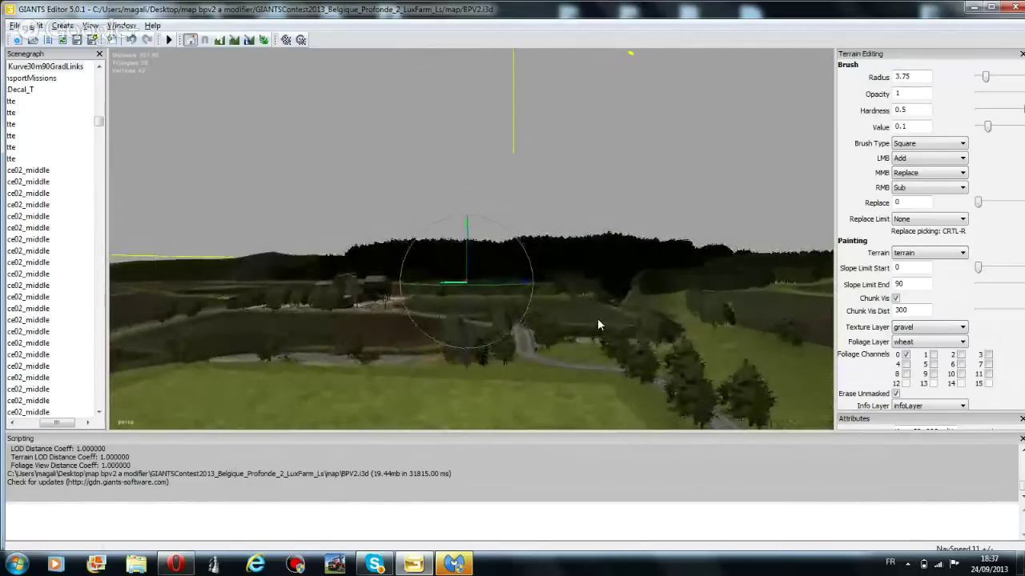
scroll(598, 318, "down", 2)
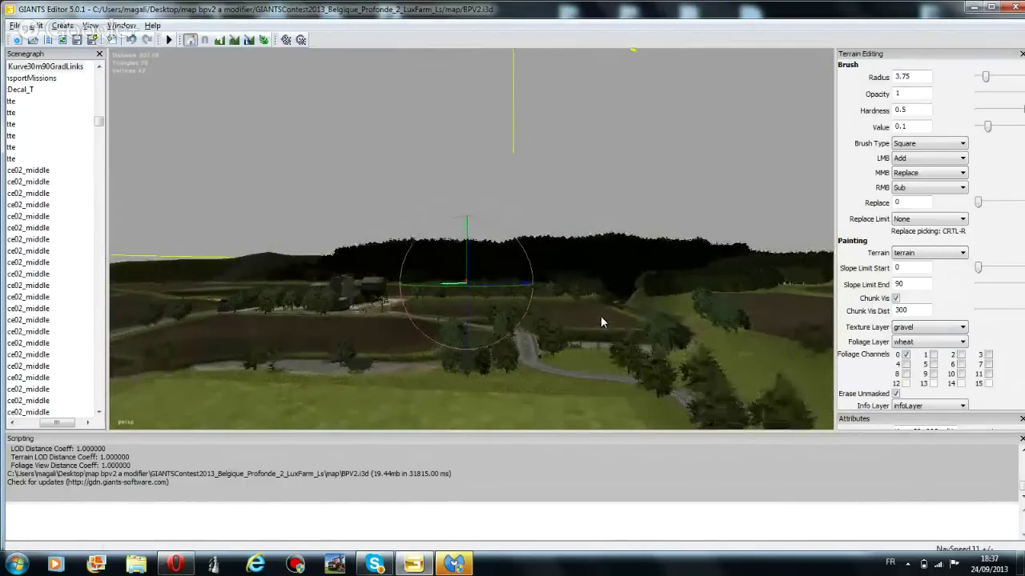
scroll(600, 315, "up", 3)
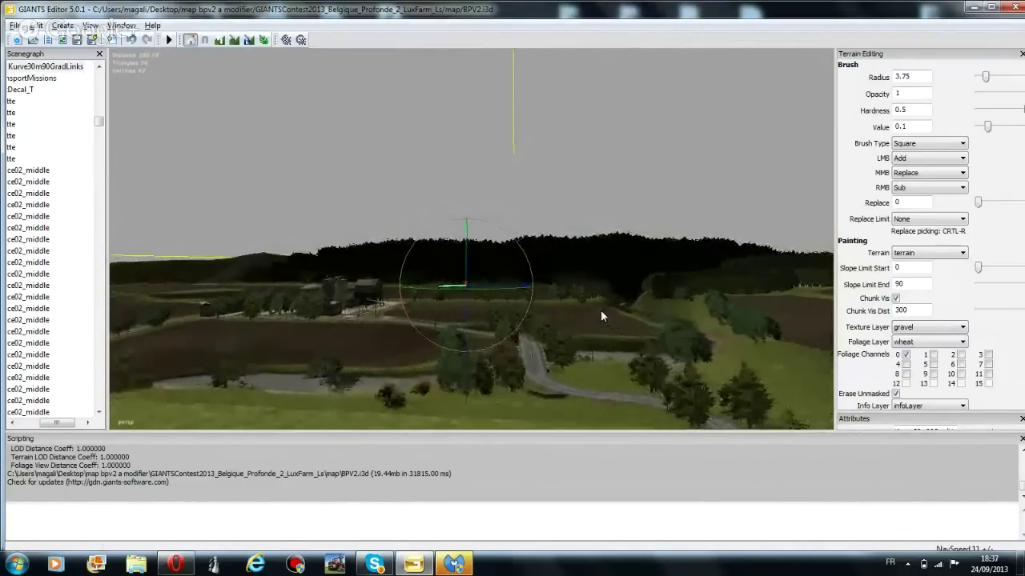
scroll(601, 309, "up", 1)
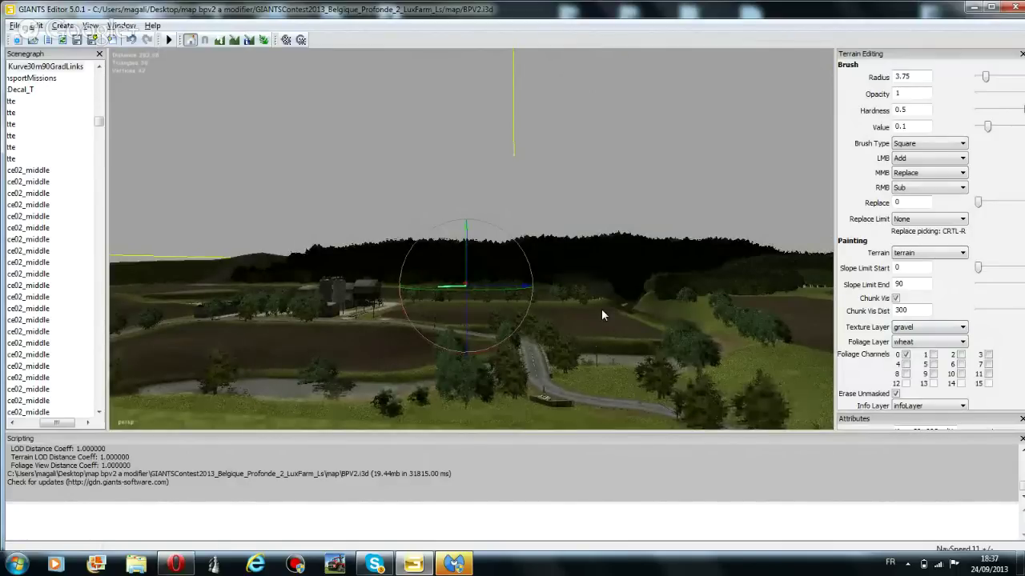
scroll(602, 310, "up", 3)
scroll(602, 309, "up", 4)
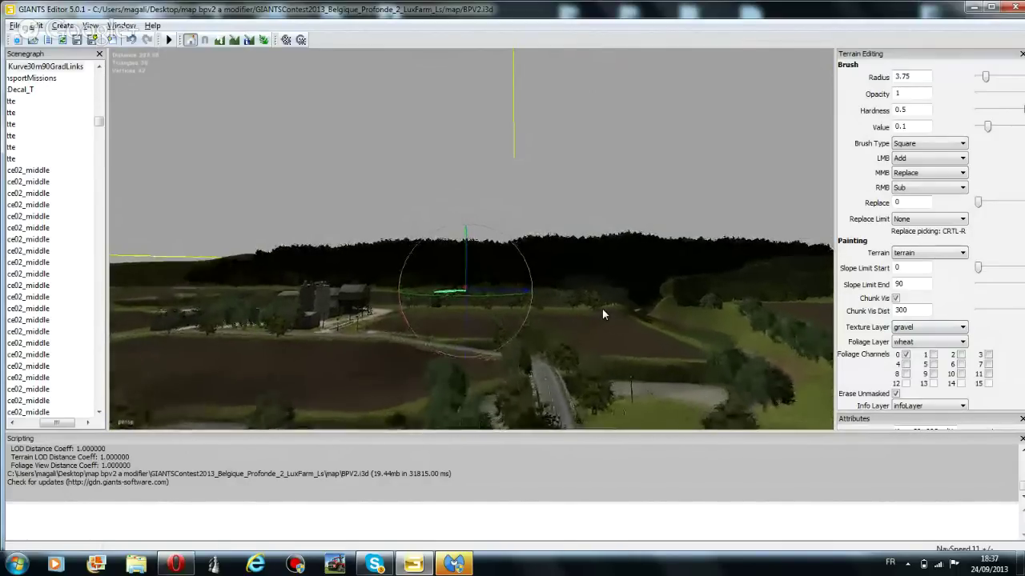
scroll(608, 308, "up", 4)
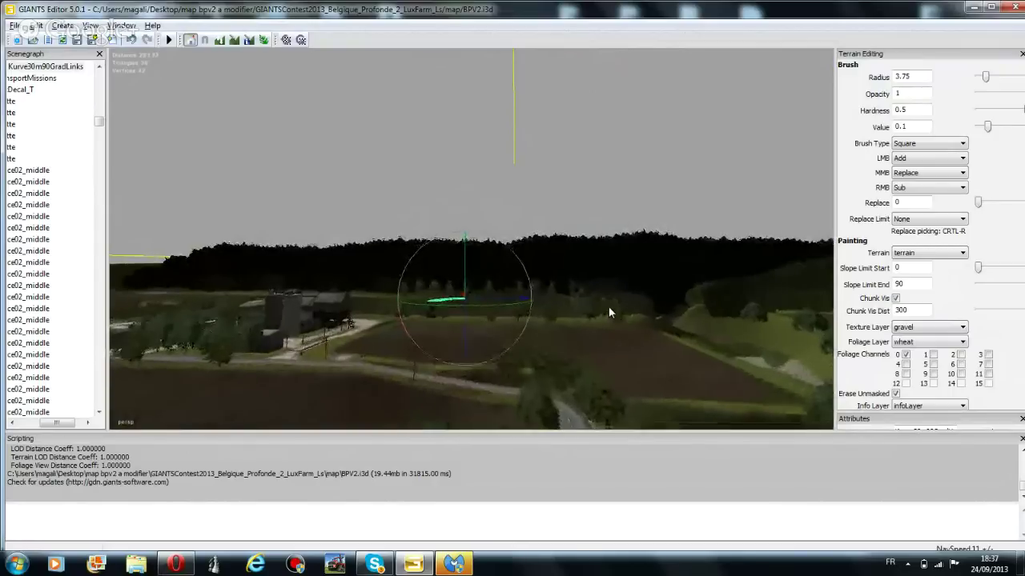
scroll(620, 304, "up", 4)
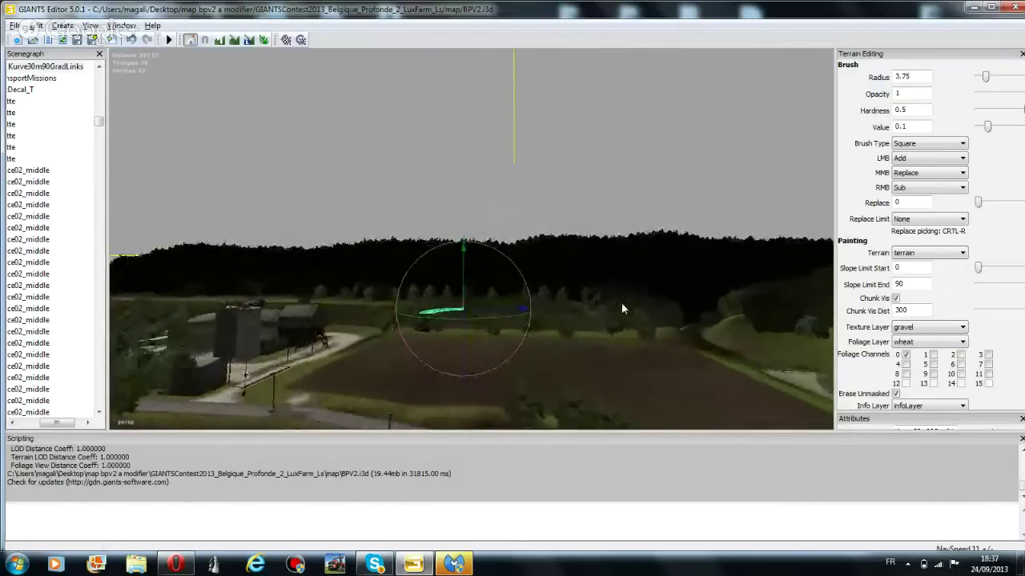
scroll(611, 296, "up", 4)
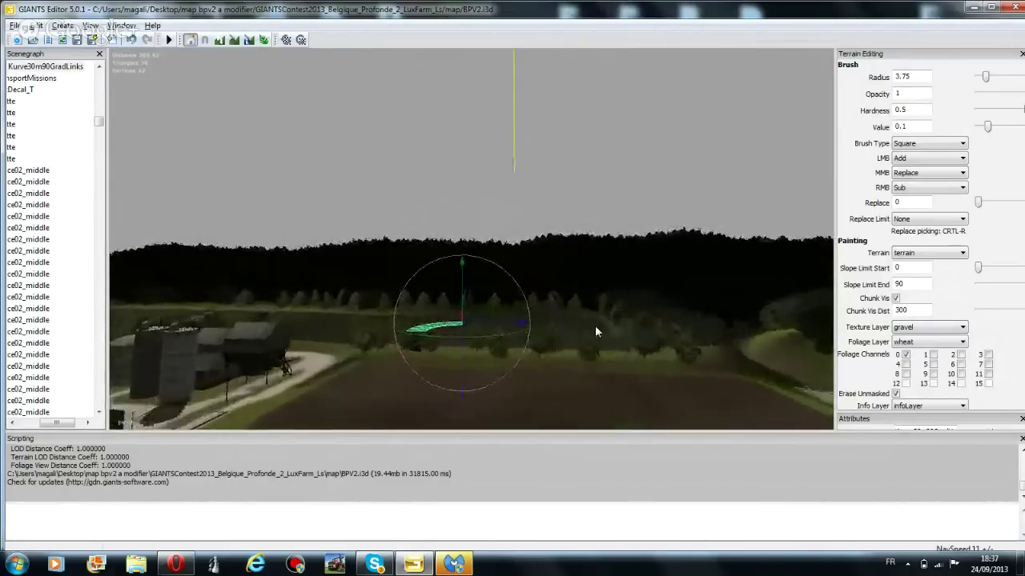
Paint the gravel texture layer onto the terrain along the treeline edge
mouse_move(568, 323)
right_mouse_down()
mouse_move(671, 243)
mouse_move(595, 285)
mouse_move(544, 360)
mouse_move(608, 180)
mouse_move(508, 342)
right_mouse_up()
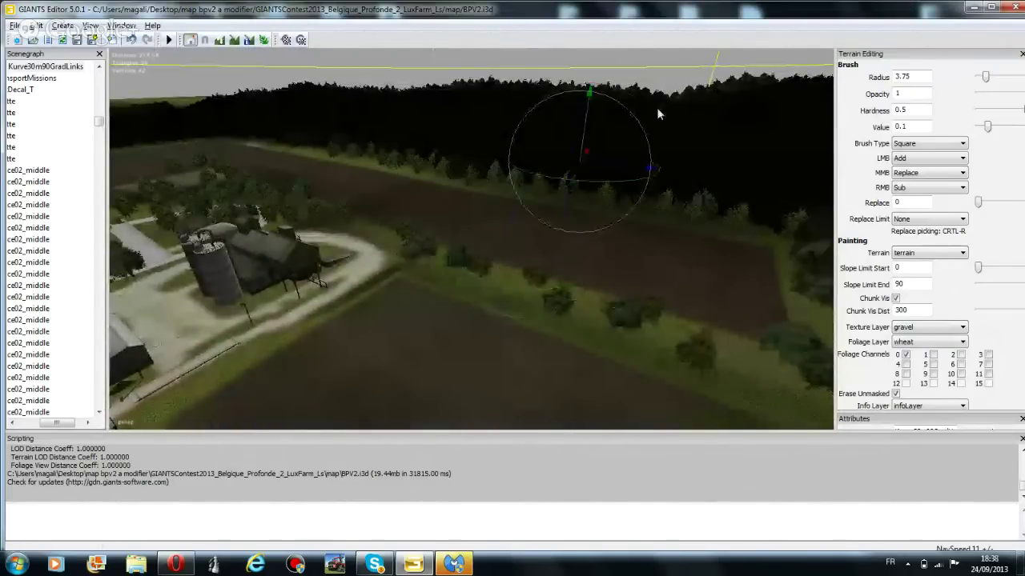
right_click_drag(542, 231, 657, 164)
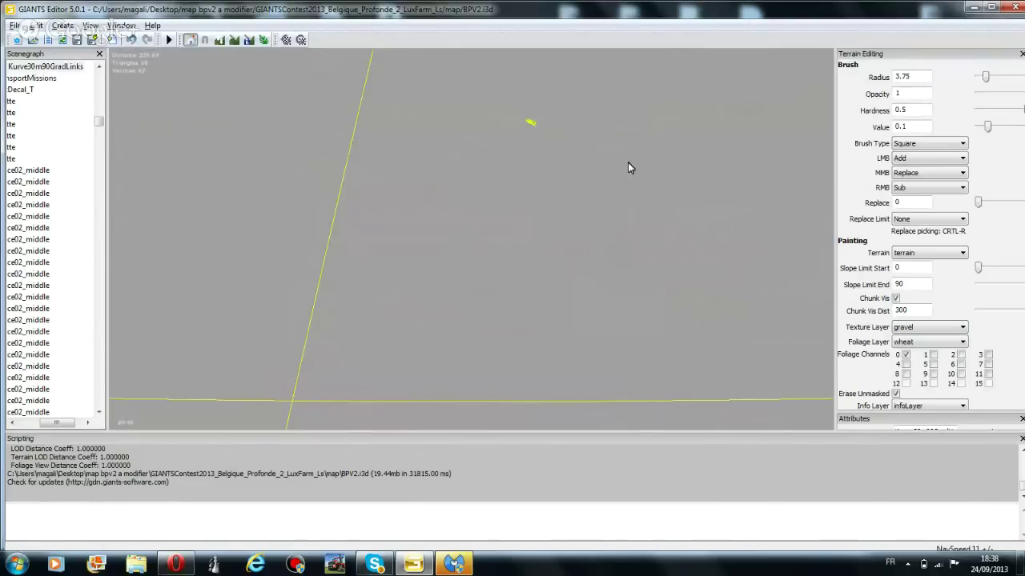
right_click_drag(629, 164, 461, 274)
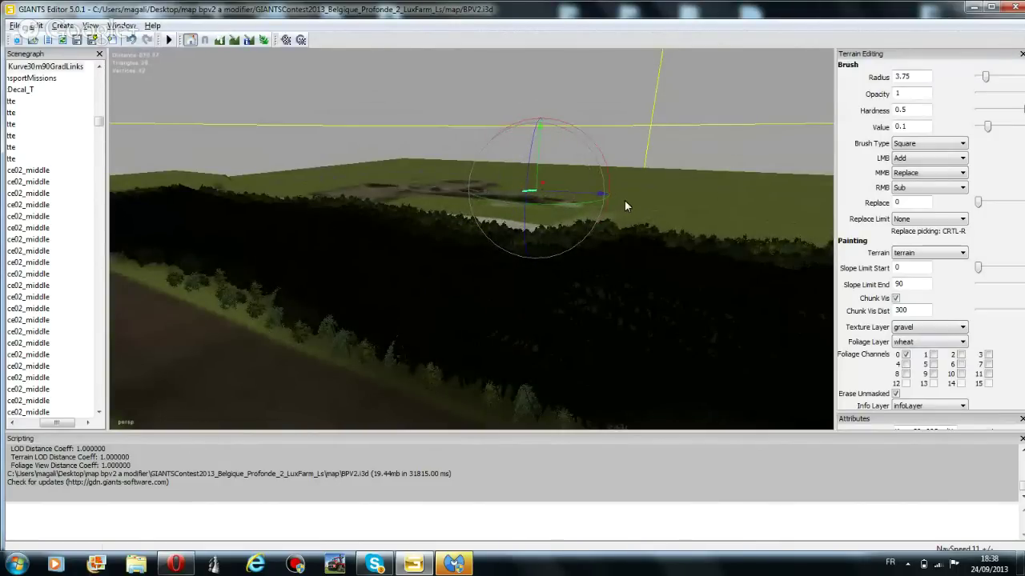
mouse_move(553, 211)
right_mouse_down()
mouse_move(574, 183)
mouse_move(553, 210)
right_mouse_up()
mouse_move(552, 210)
left_mouse_down()
mouse_move(536, 264)
mouse_move(554, 304)
mouse_move(544, 316)
mouse_move(535, 307)
mouse_move(502, 354)
mouse_move(480, 360)
mouse_move(475, 353)
mouse_move(503, 325)
mouse_move(502, 337)
mouse_move(527, 288)
left_mouse_up()
mouse_move(527, 288)
right_mouse_down()
mouse_move(419, 330)
mouse_move(547, 195)
mouse_move(500, 275)
mouse_move(491, 272)
right_mouse_up()
Turn and fly the view toward the farm yard with the no-entry signs
scroll(493, 270, "down", 6)
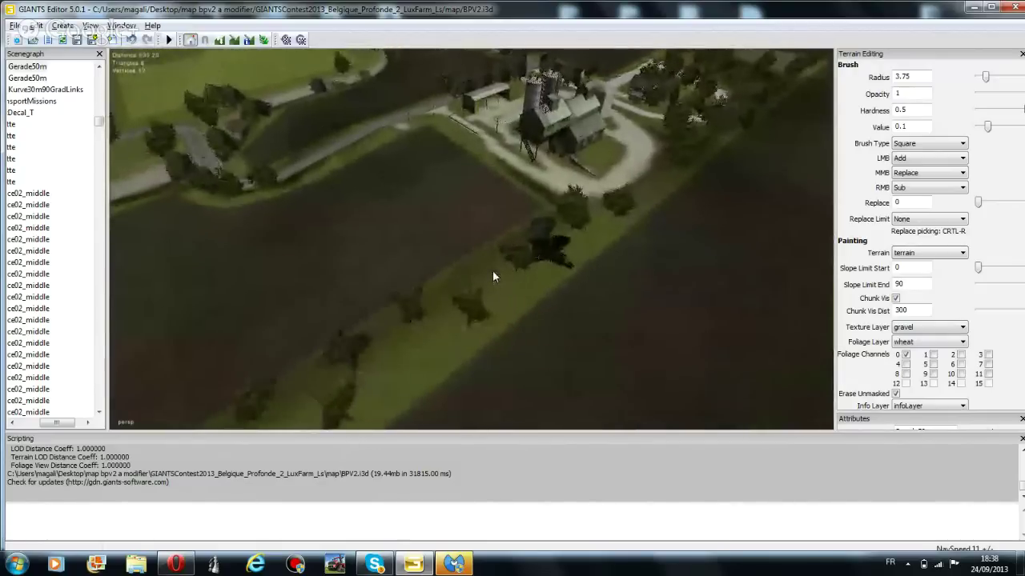
scroll(493, 268, "down", 6)
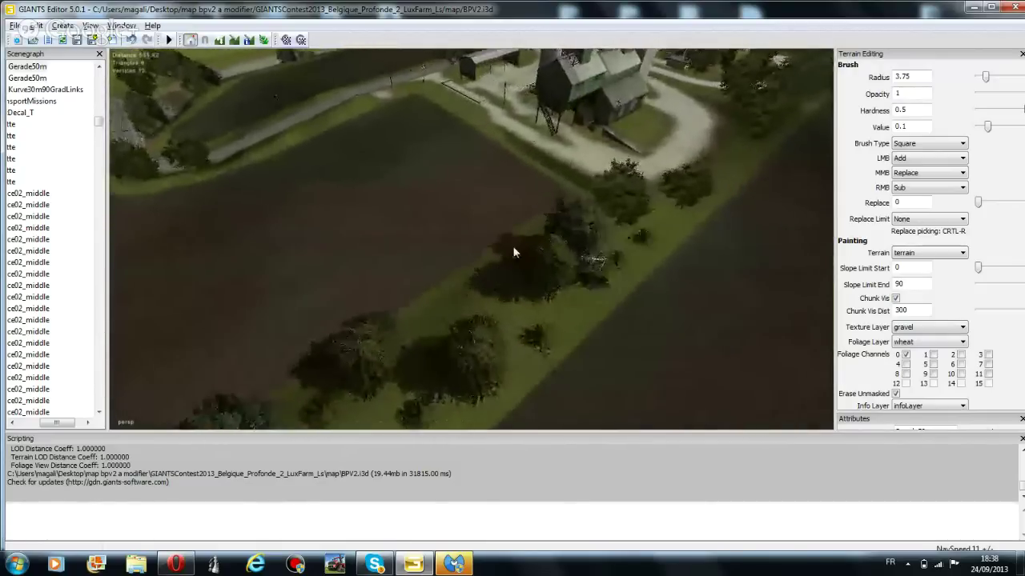
scroll(494, 292, "down", 6)
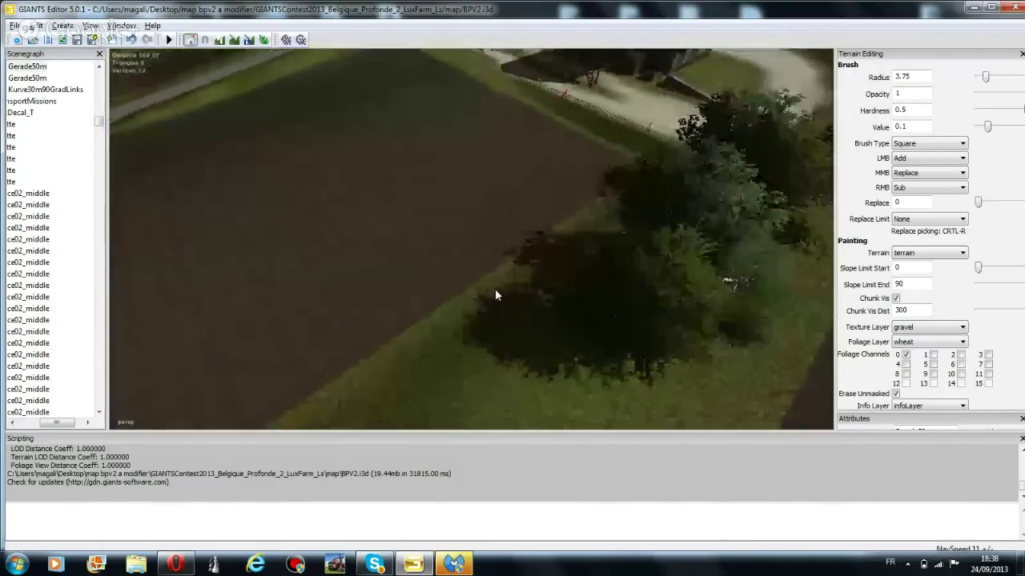
right_click_drag(497, 307, 393, 256)
scroll(527, 249, "down", 8)
Move the middle no-entry sign back along the lane and slightly right
scroll(400, 263, "down", 5)
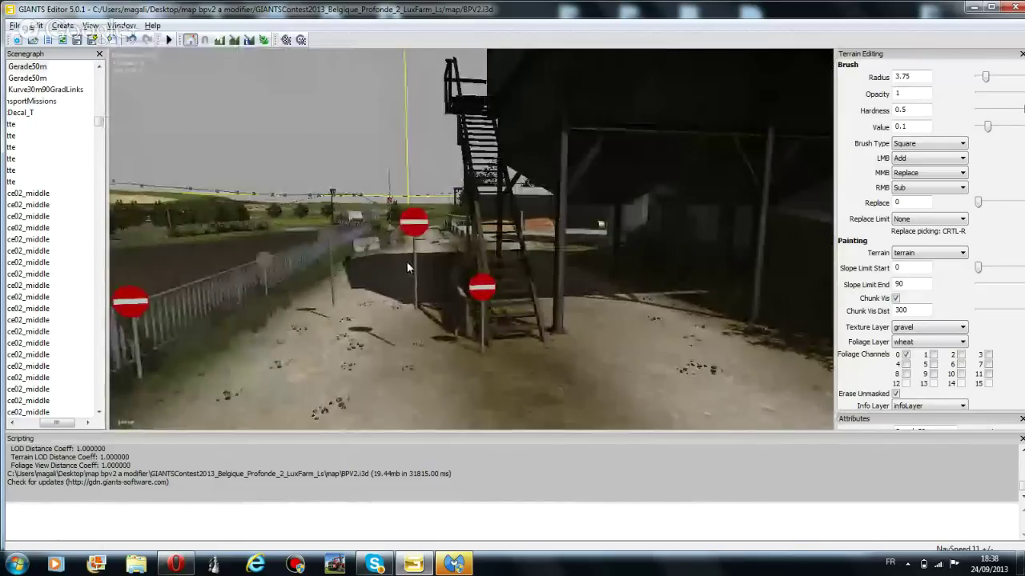
left_click(431, 292)
left_click_drag(430, 318, 397, 421)
scroll(521, 261, "down", 3)
scroll(515, 251, "down", 3)
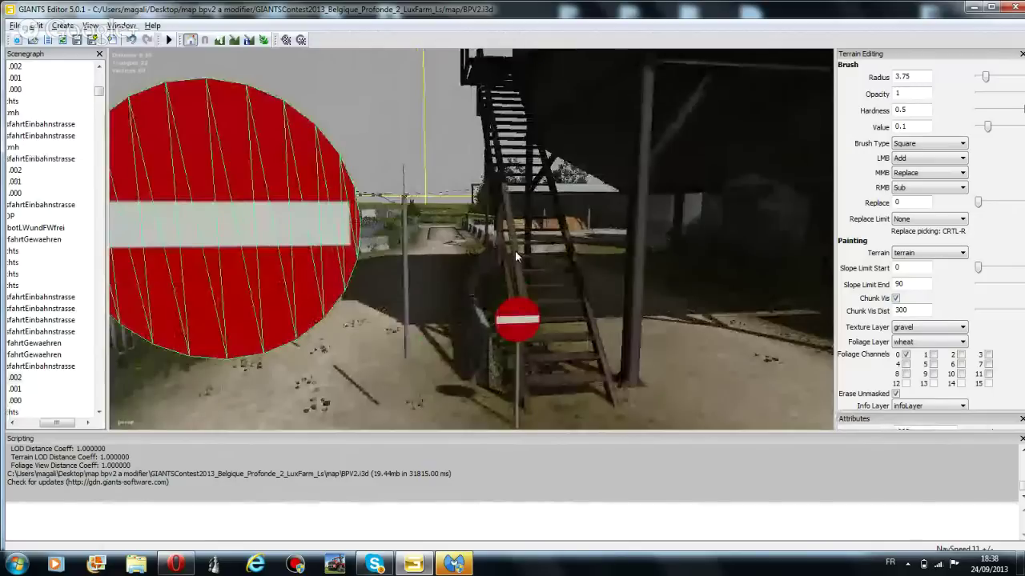
scroll(504, 253, "up", 5)
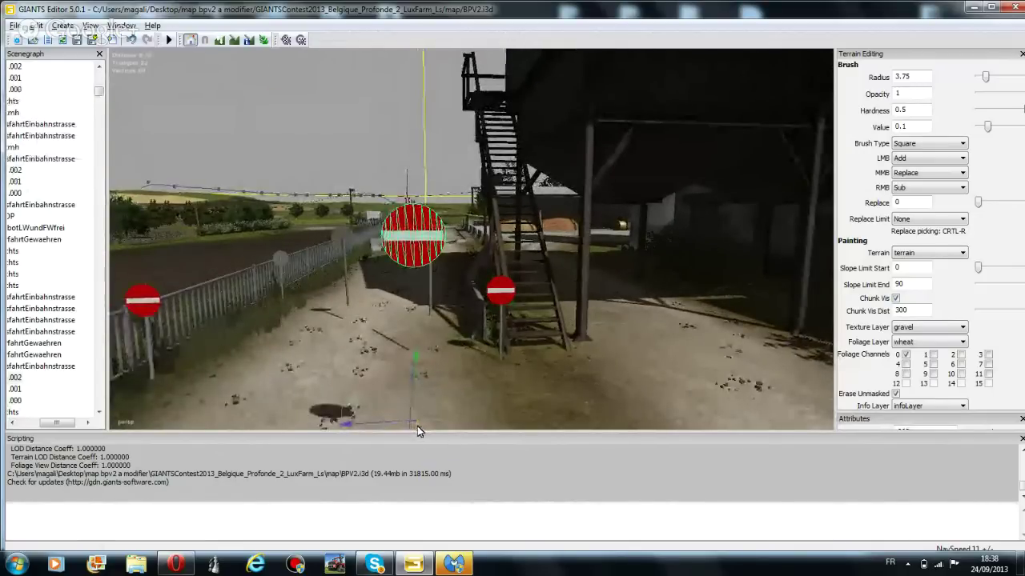
left_click_drag(417, 426, 462, 268)
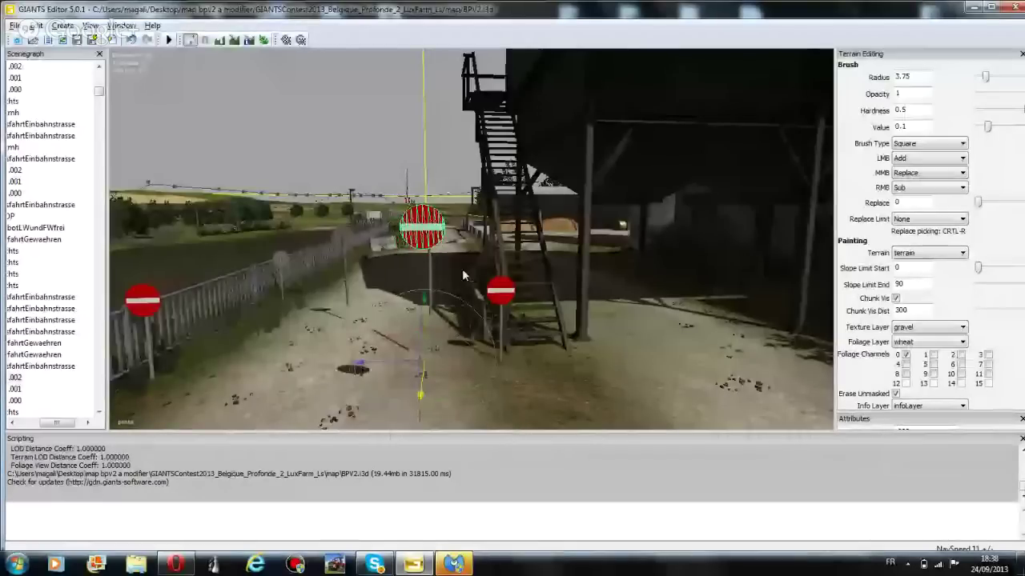
left_click_drag(461, 268, 557, 115)
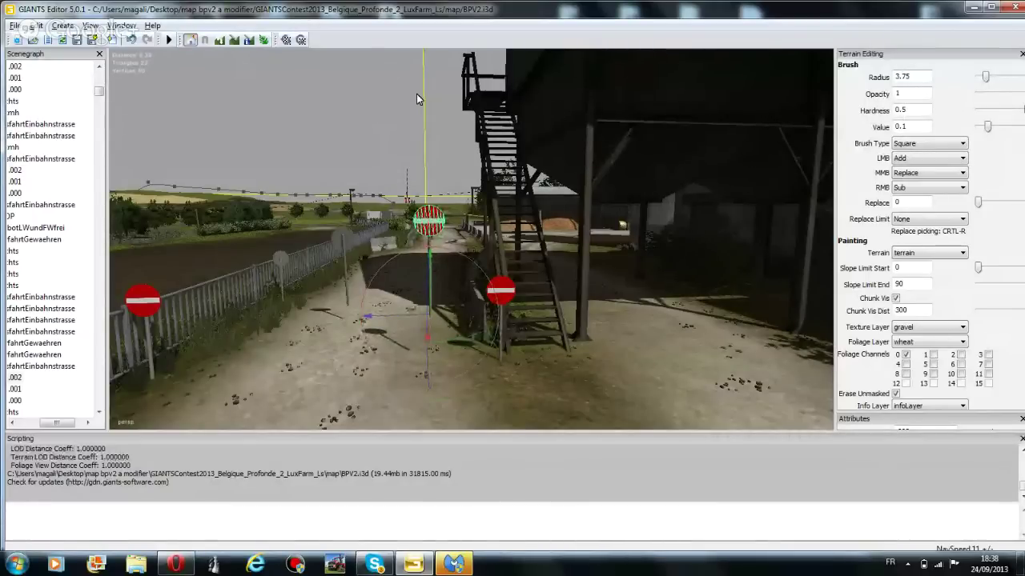
Select the sign's pole and turn the view toward the fence and field
scroll(423, 222, "up", 3)
left_click(369, 279)
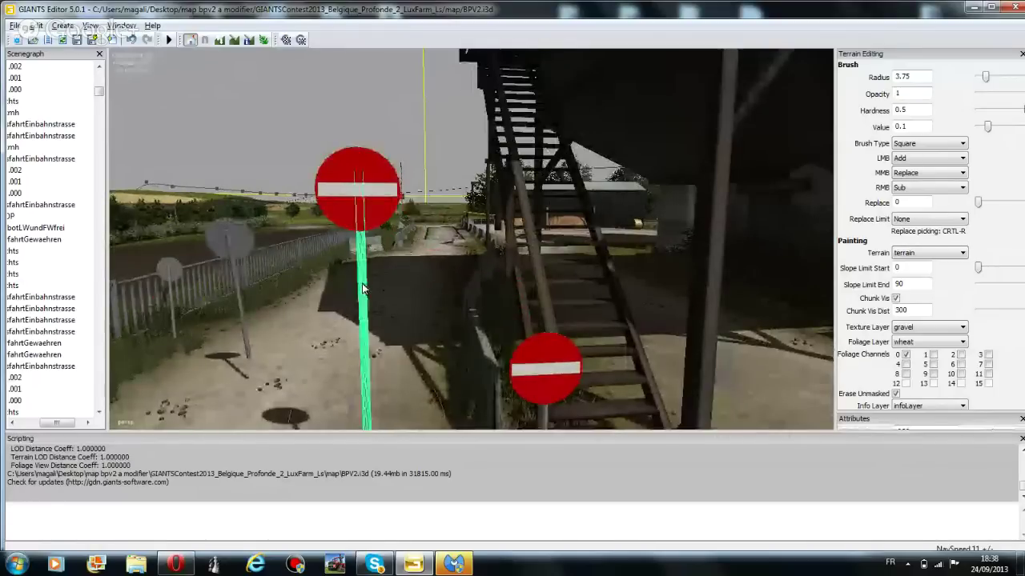
left_click_drag(59, 431, 38, 431)
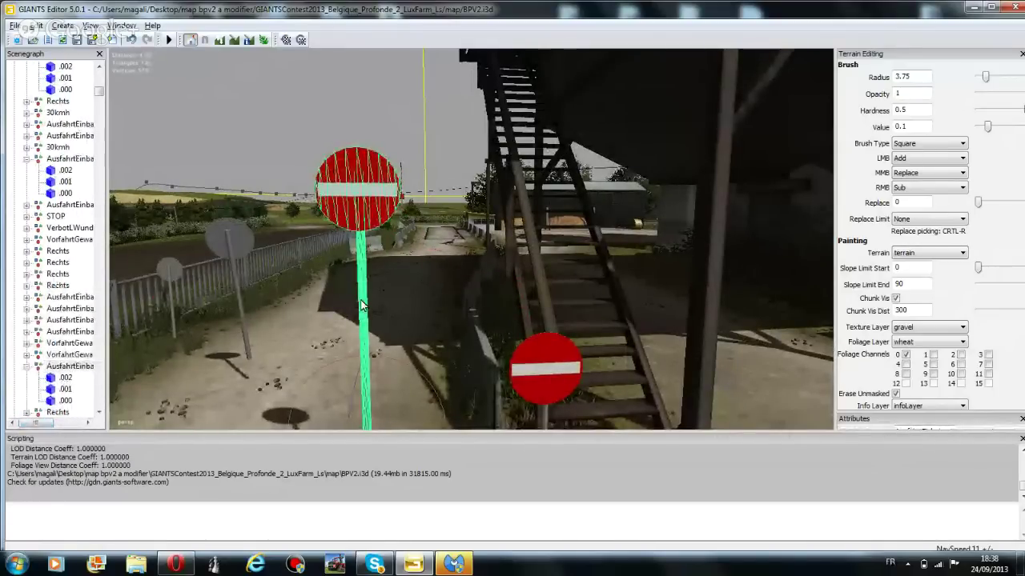
right_click_drag(361, 304, 255, 281)
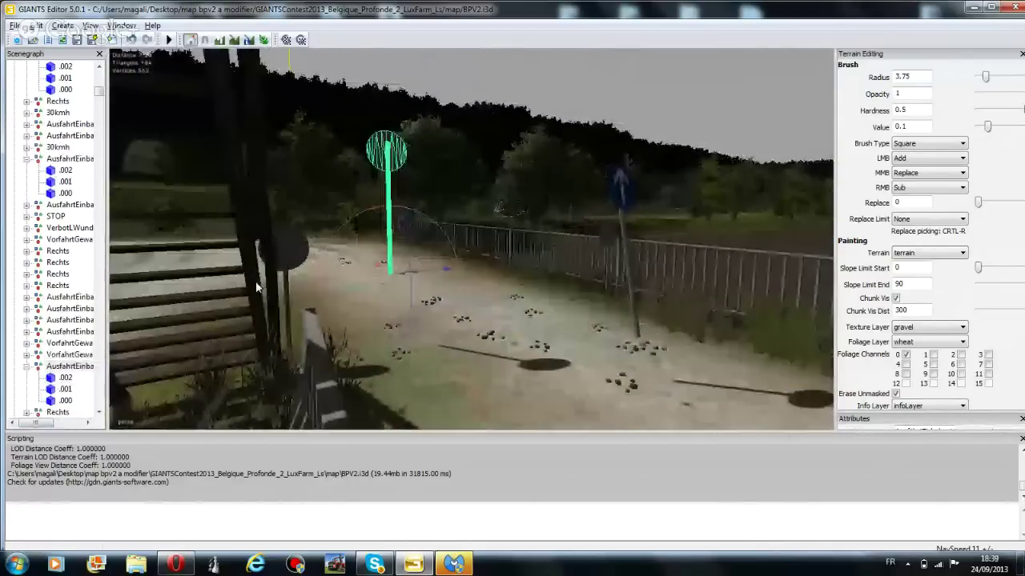
Shift the sign post beside the wooden bench a little to the left
left_click(45, 195)
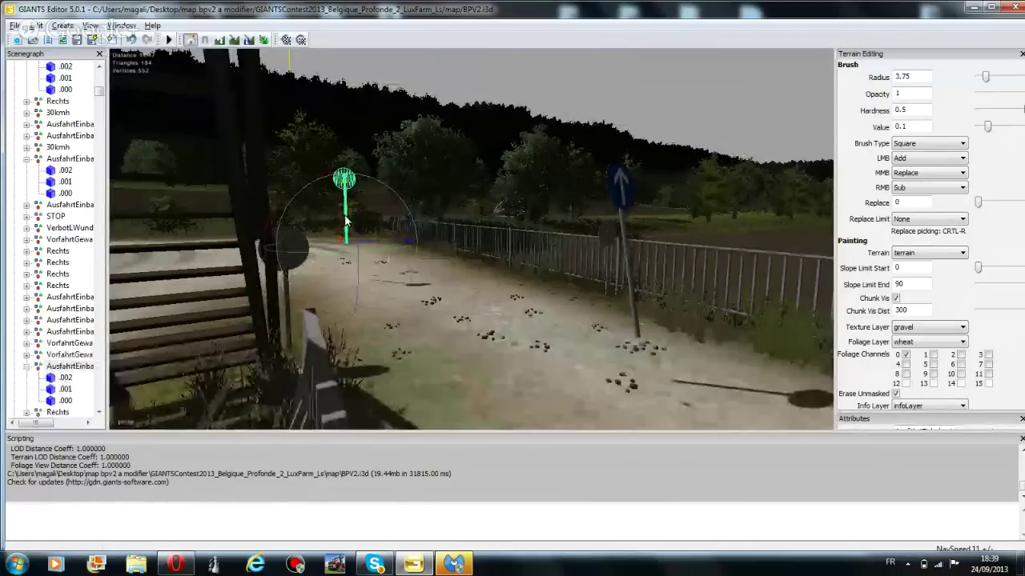
left_click_drag(346, 221, 62, 242)
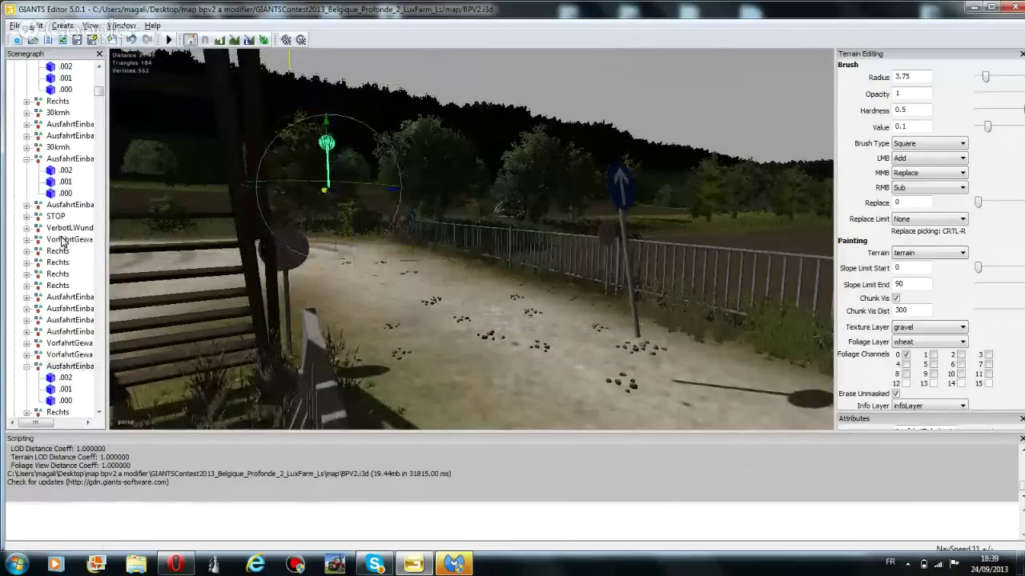
left_click_drag(323, 190, 29, 208)
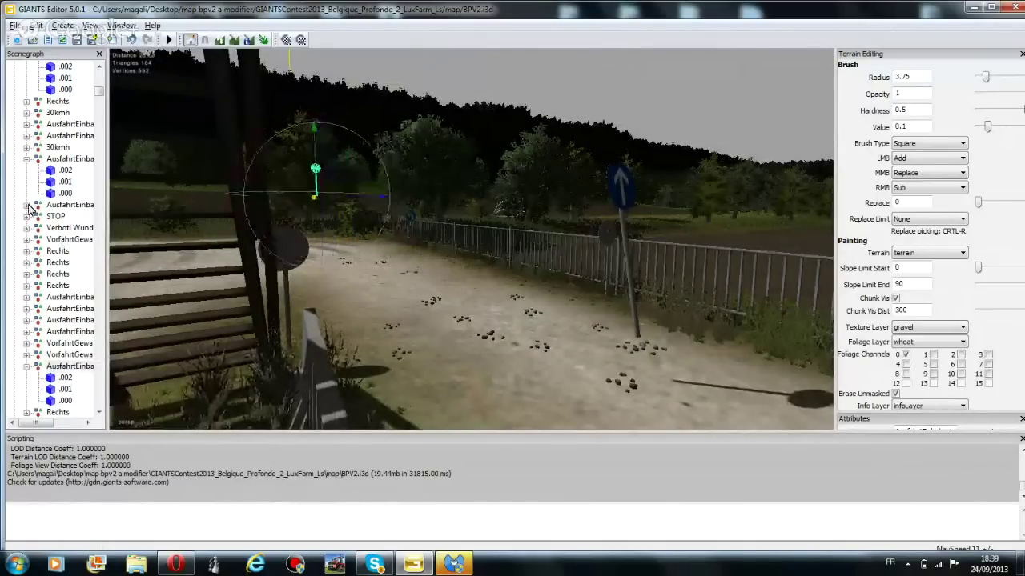
Fly the view toward the tree line
scroll(345, 270, "up", 3)
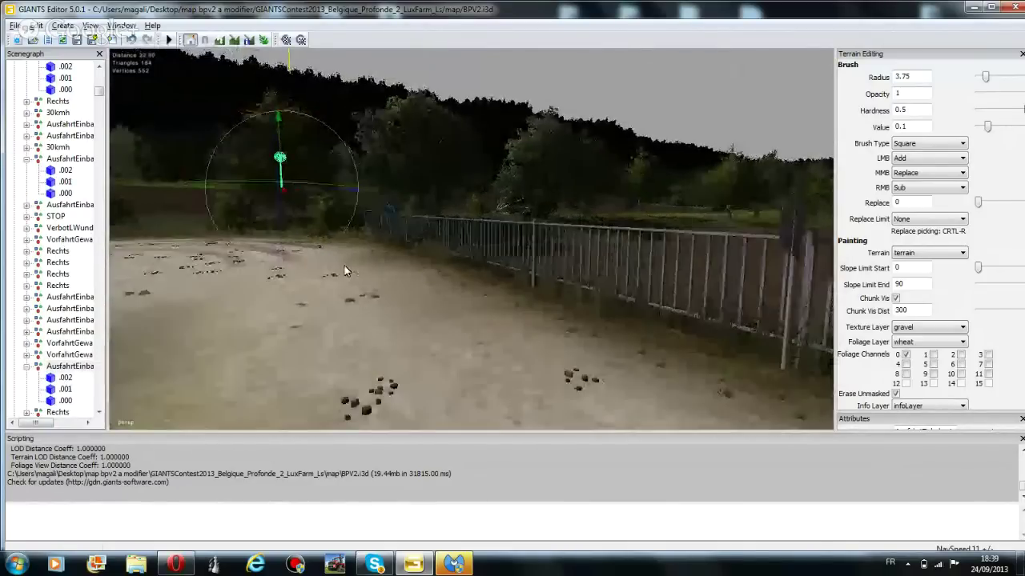
scroll(346, 271, "up", 5)
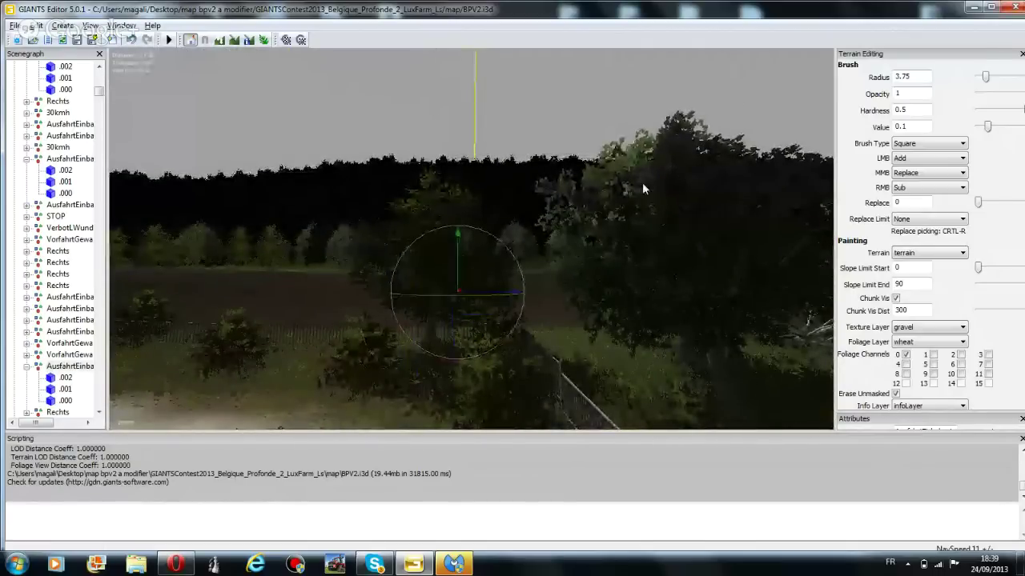
scroll(549, 265, "down", 5)
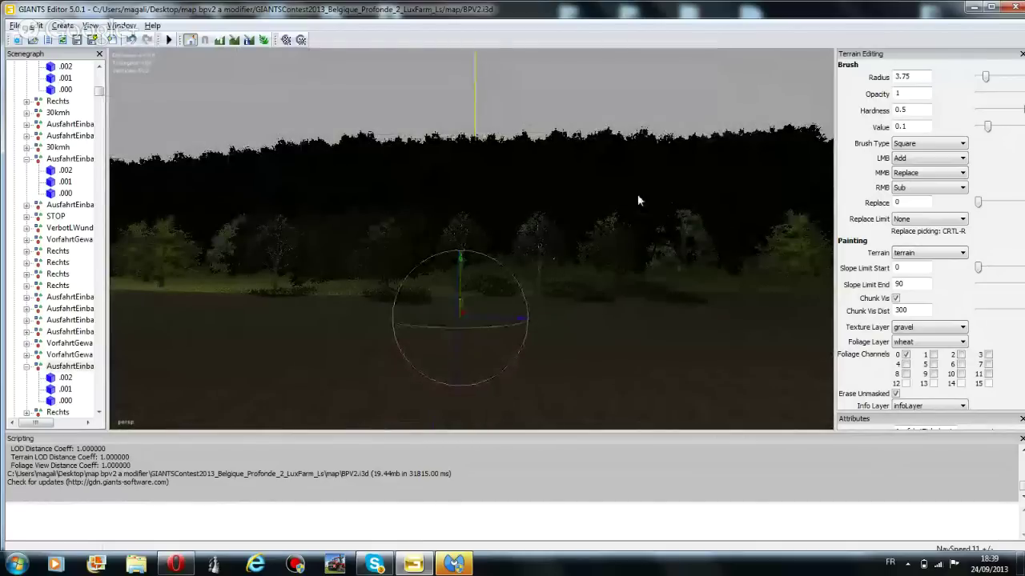
scroll(543, 236, "up", 2)
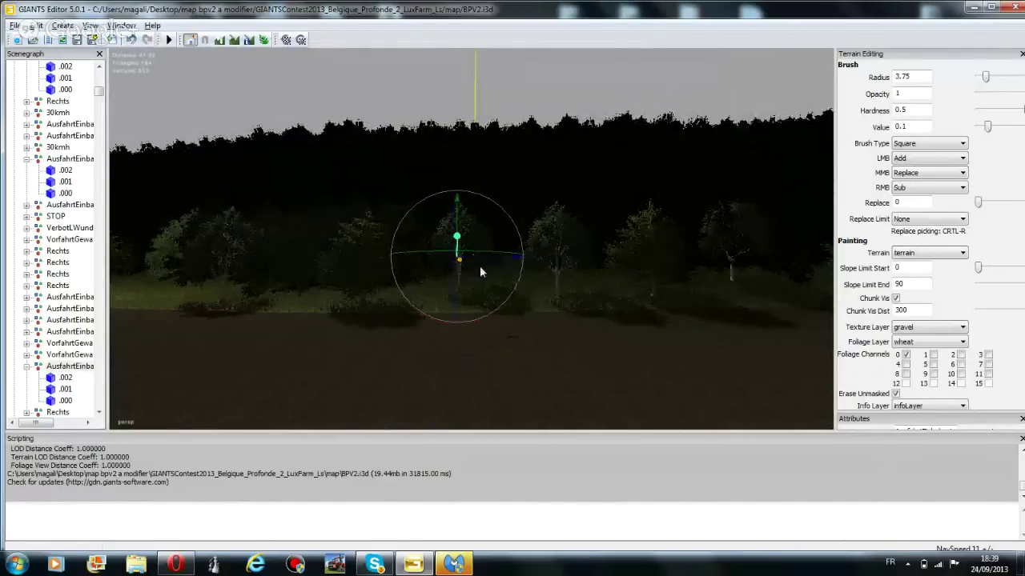
scroll(448, 284, "up", 3)
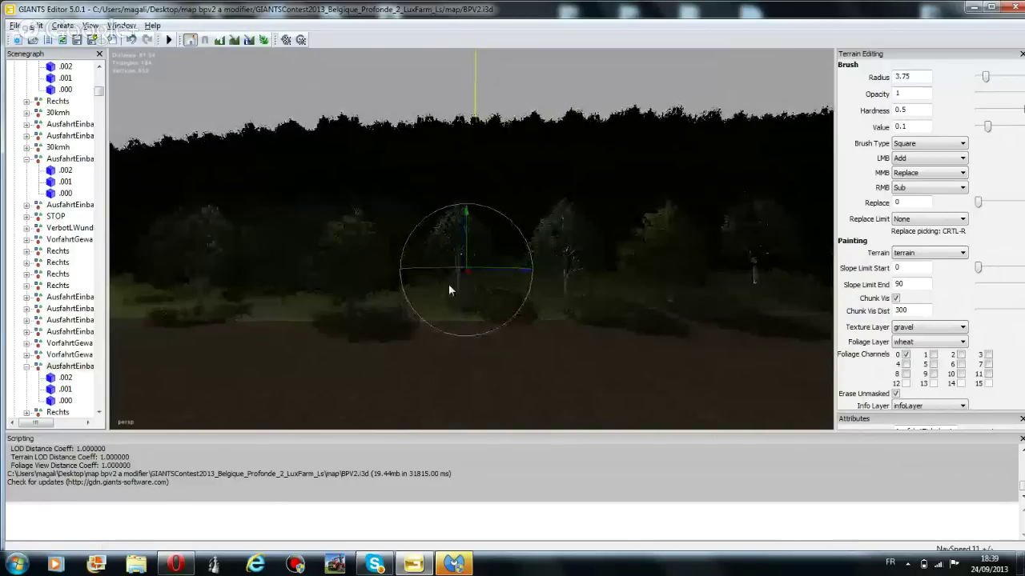
scroll(503, 316, "up", 5)
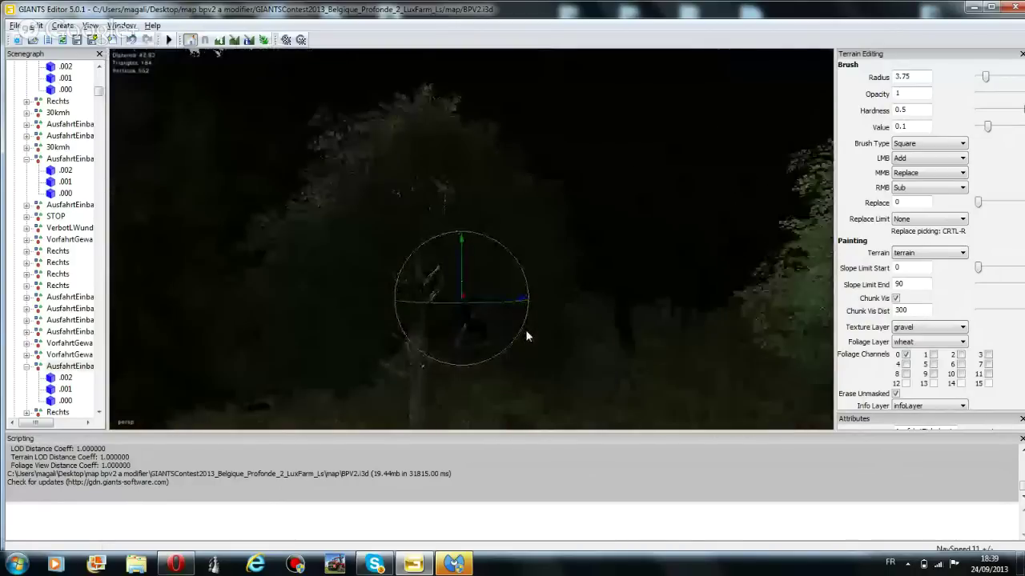
scroll(544, 332, "up", 5)
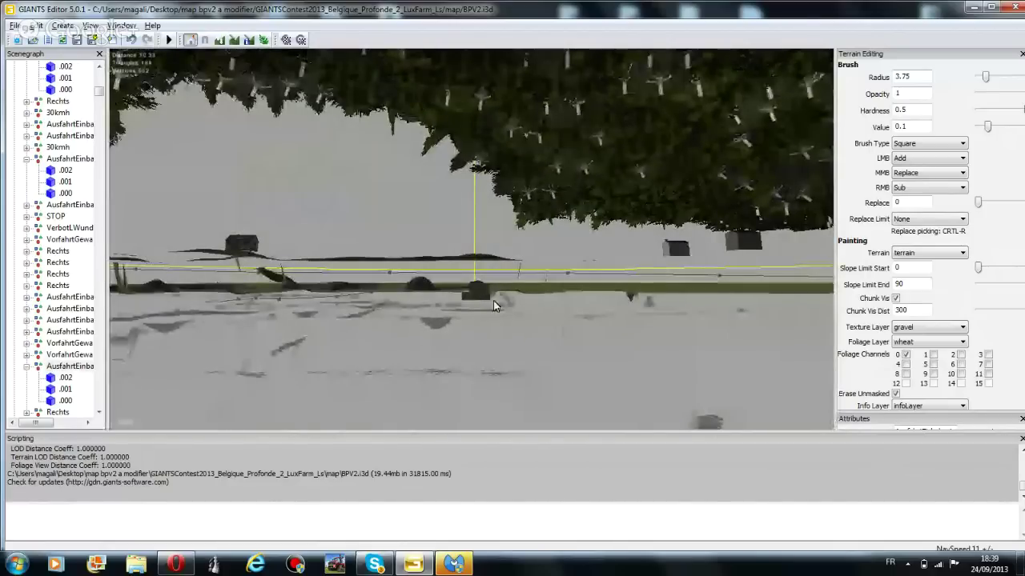
Tilt and fly the view across the grass field past the tree canopy
right_click_drag(494, 305, 414, 383)
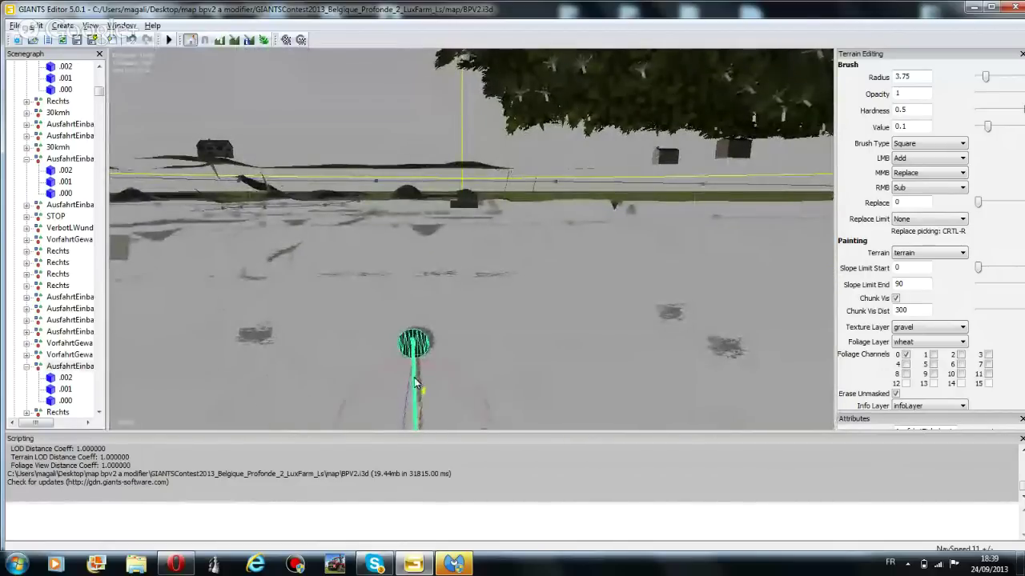
scroll(498, 244, "up", 2)
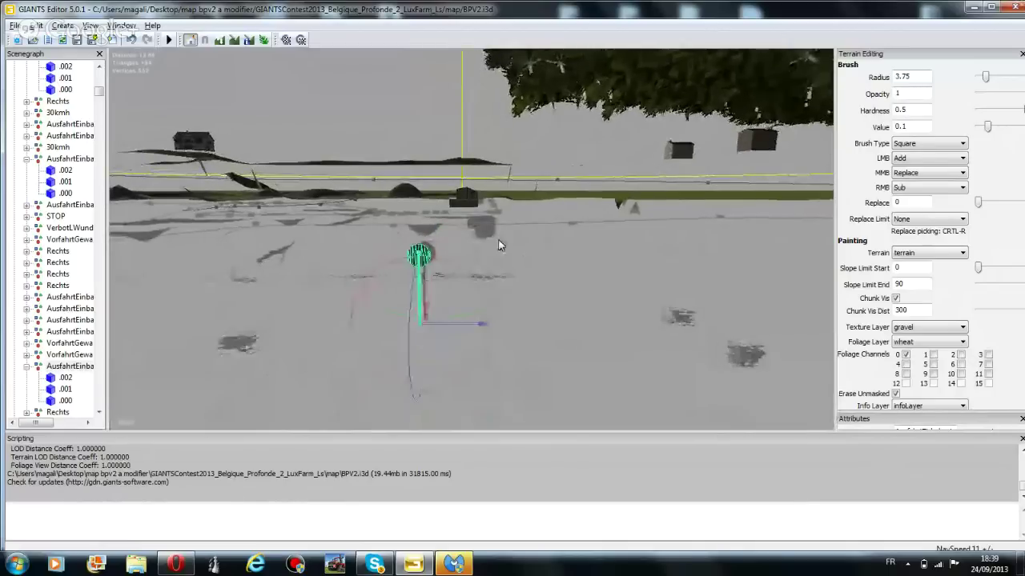
scroll(545, 184, "up", 2)
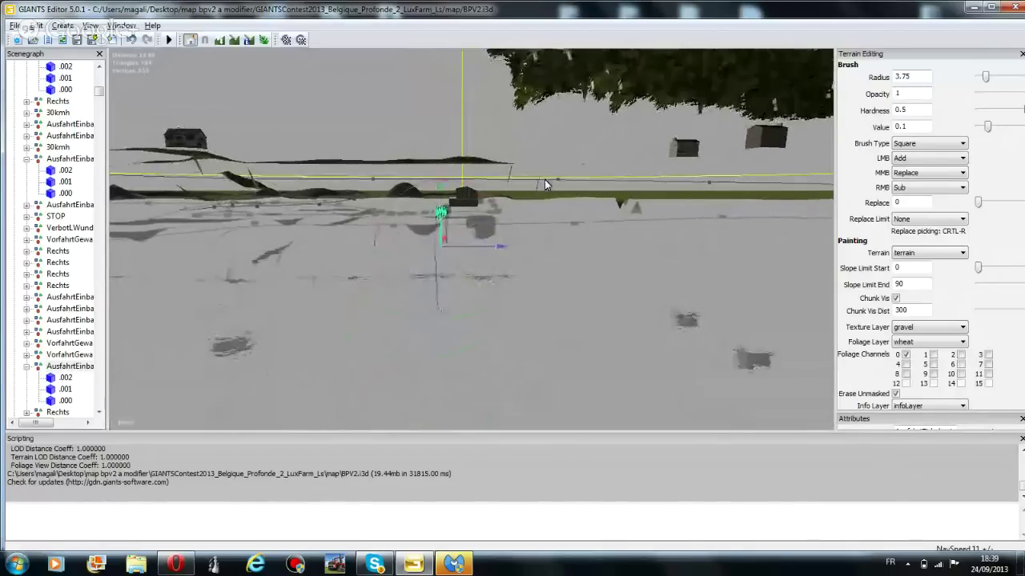
scroll(542, 198, "up", 1)
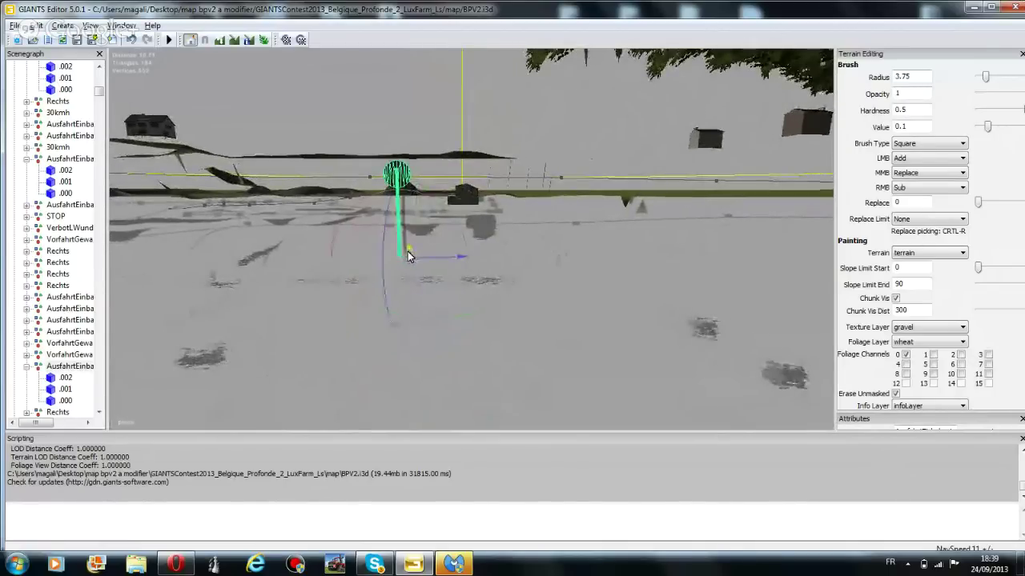
mouse_move(714, 112)
right_mouse_down()
mouse_move(512, 185)
mouse_move(493, 142)
mouse_move(480, 200)
mouse_move(496, 232)
mouse_move(412, 295)
mouse_move(484, 287)
right_mouse_up()
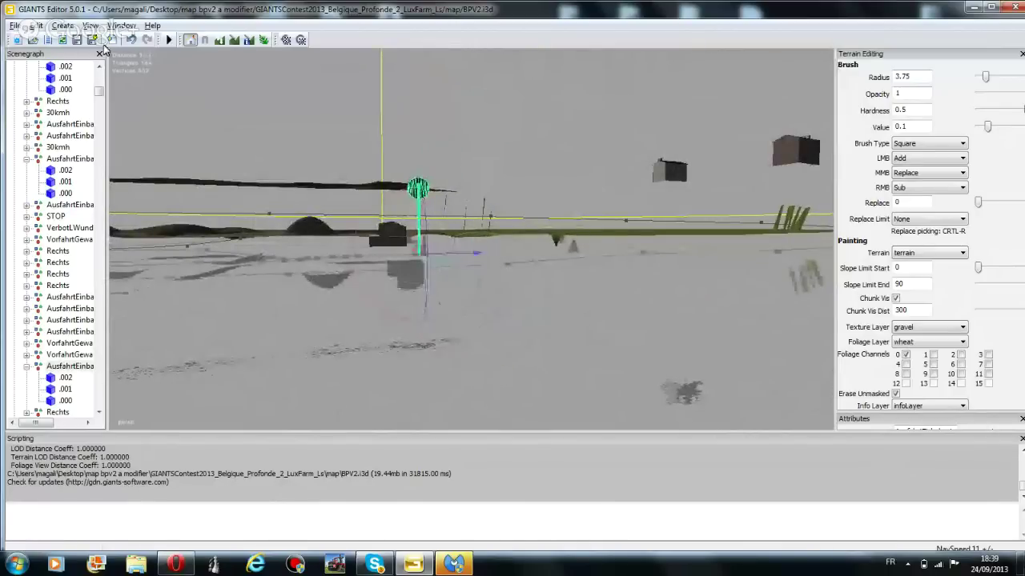
scroll(361, 206, "up", 3)
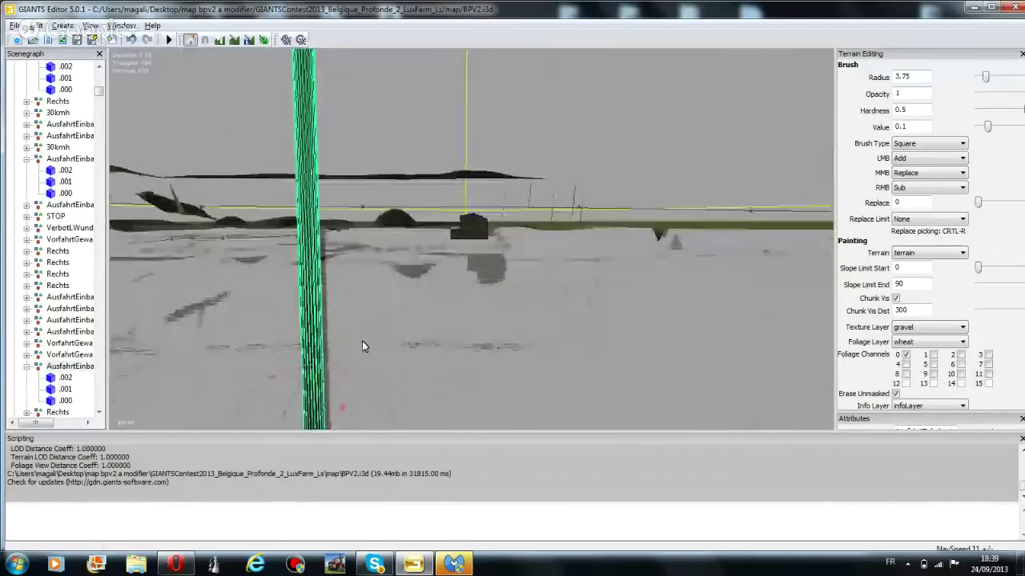
Descend over the terrain to a close view of the small dark building
right_click_drag(361, 343, 341, 406)
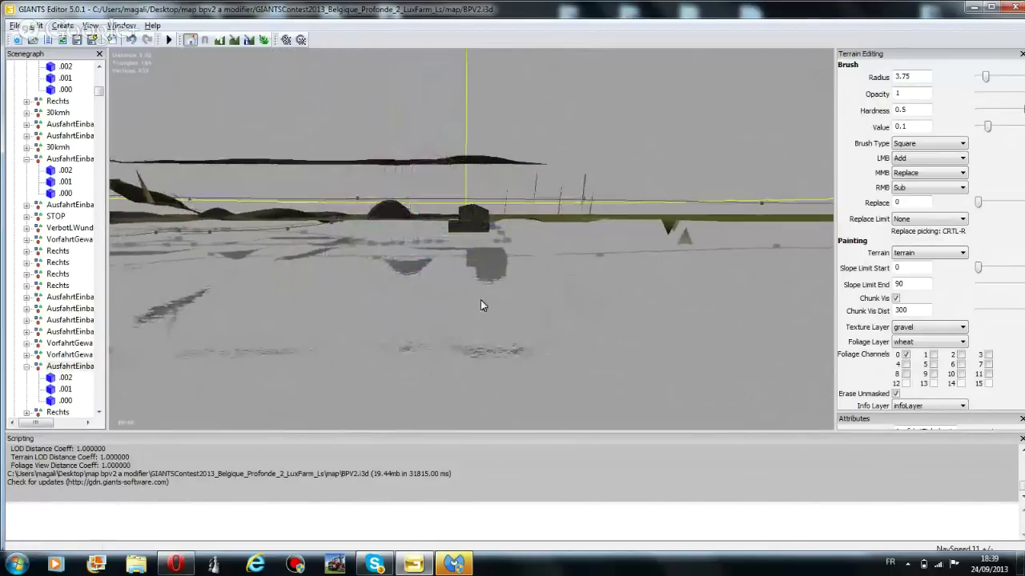
right_click_drag(430, 254, 460, 263)
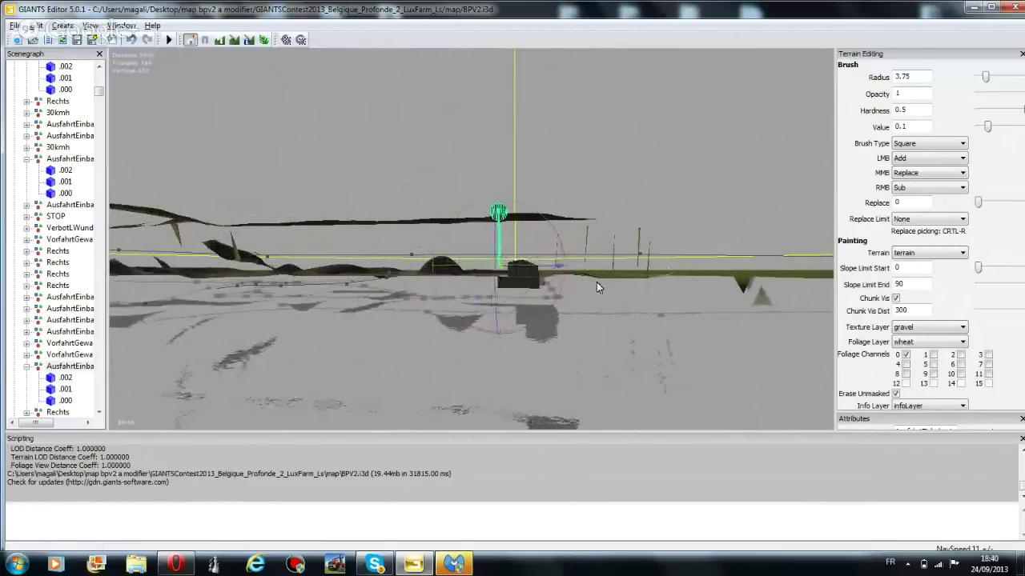
scroll(611, 221, "up", 4)
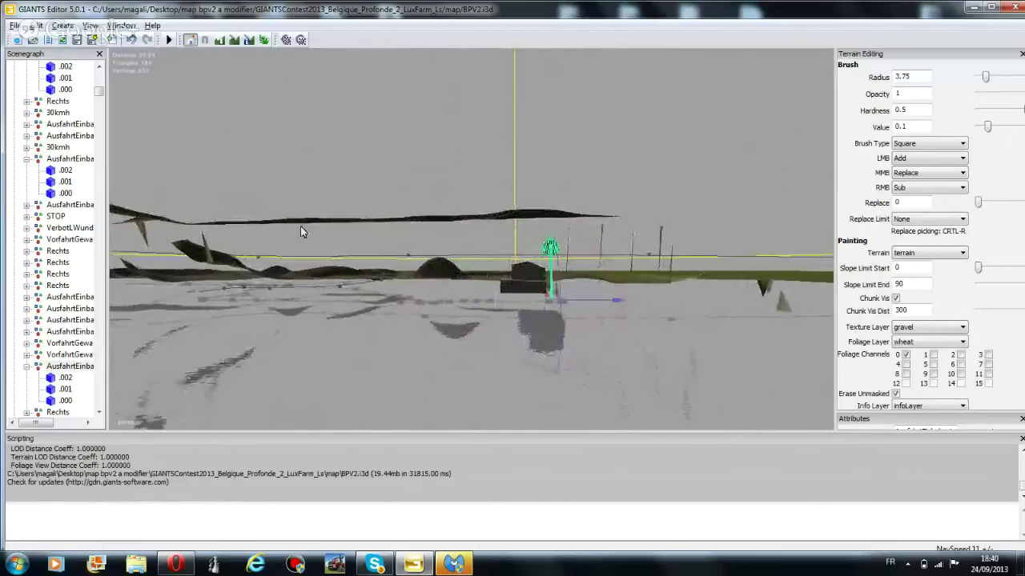
scroll(308, 189, "down", 3)
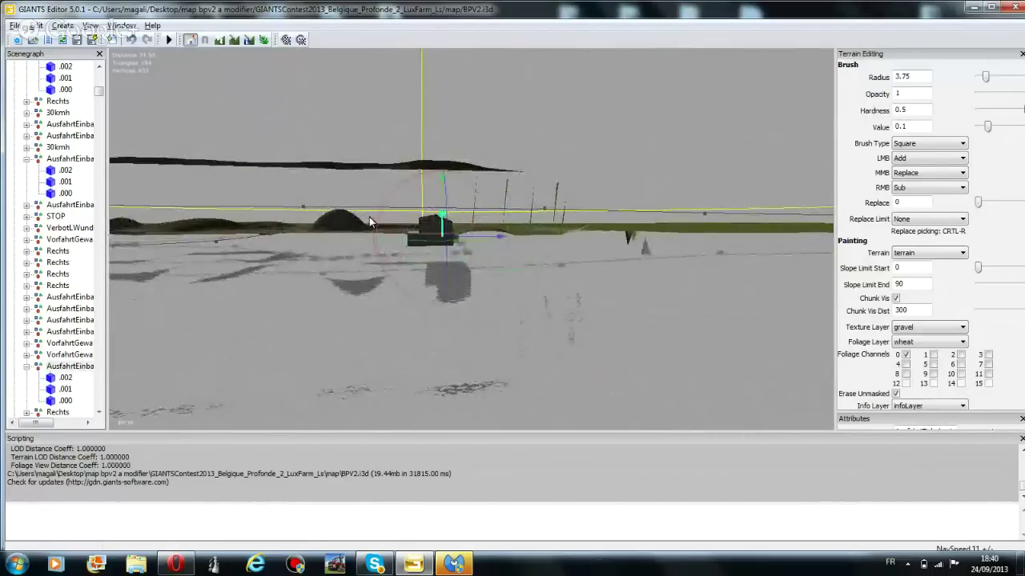
scroll(373, 226, "up", 2)
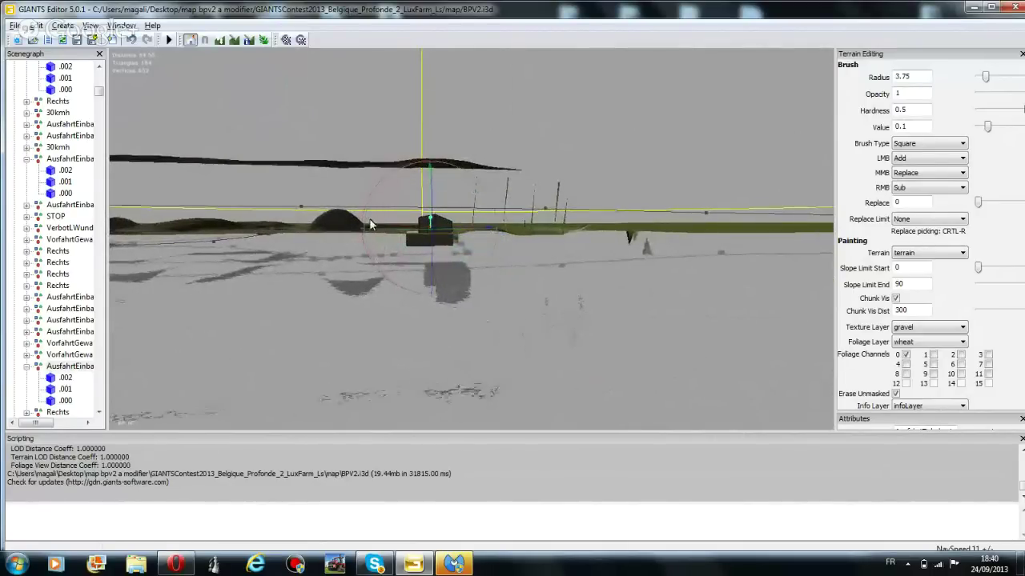
middle_click_drag(384, 246, 462, 293)
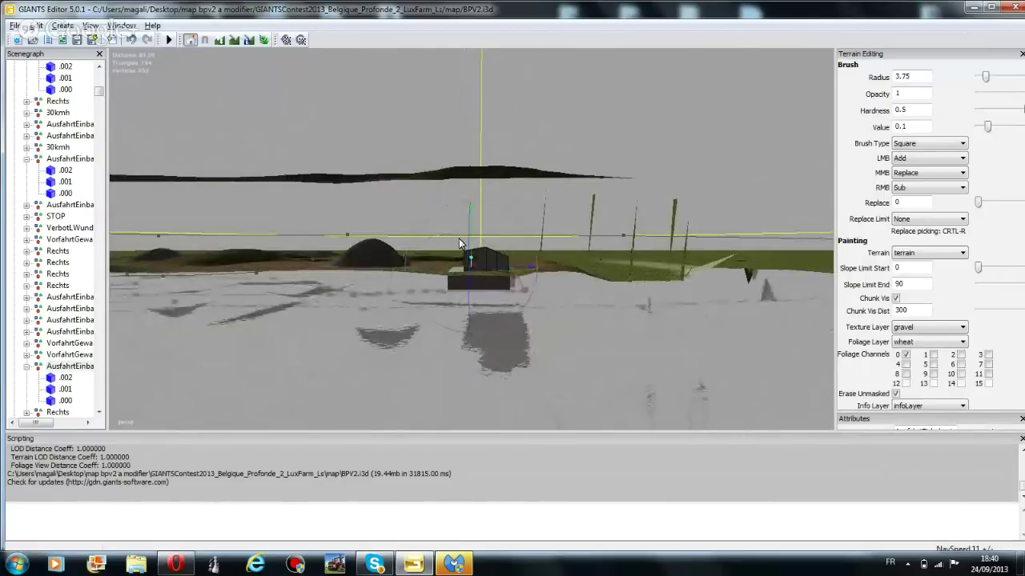
middle_click_drag(472, 260, 454, 179)
scroll(578, 169, "up", 5)
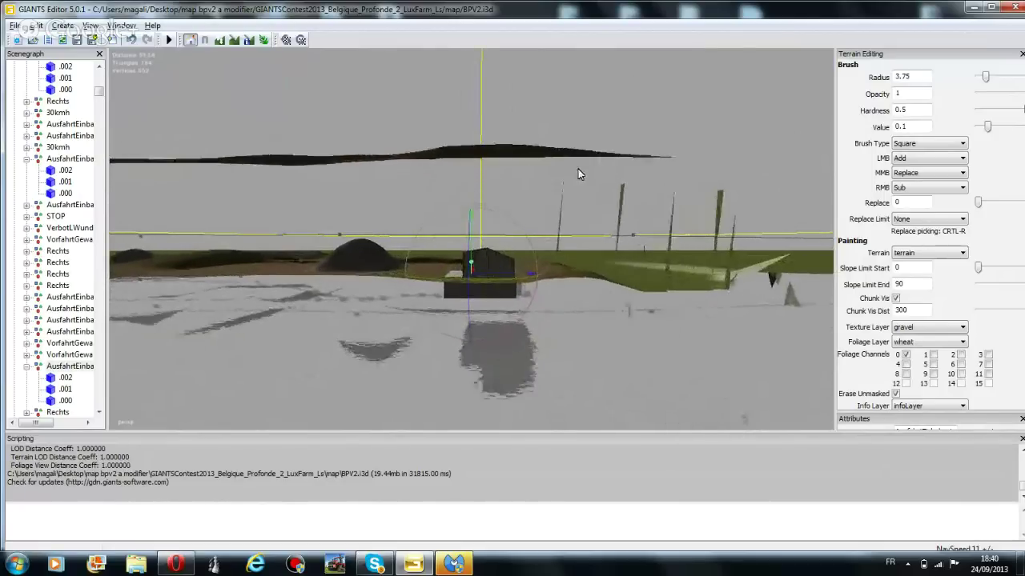
scroll(483, 252, "up", 5)
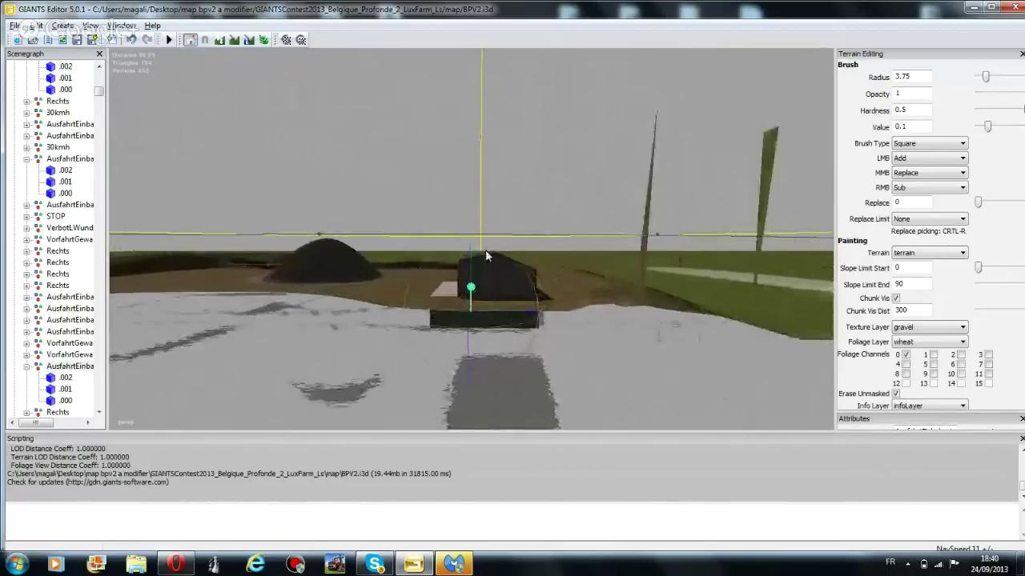
Slide the small sign across the grass onto the gravel road between the two bins
left_click_drag(477, 358, 744, 270)
right_click_drag(745, 271, 605, 342)
left_click_drag(318, 358, 556, 210)
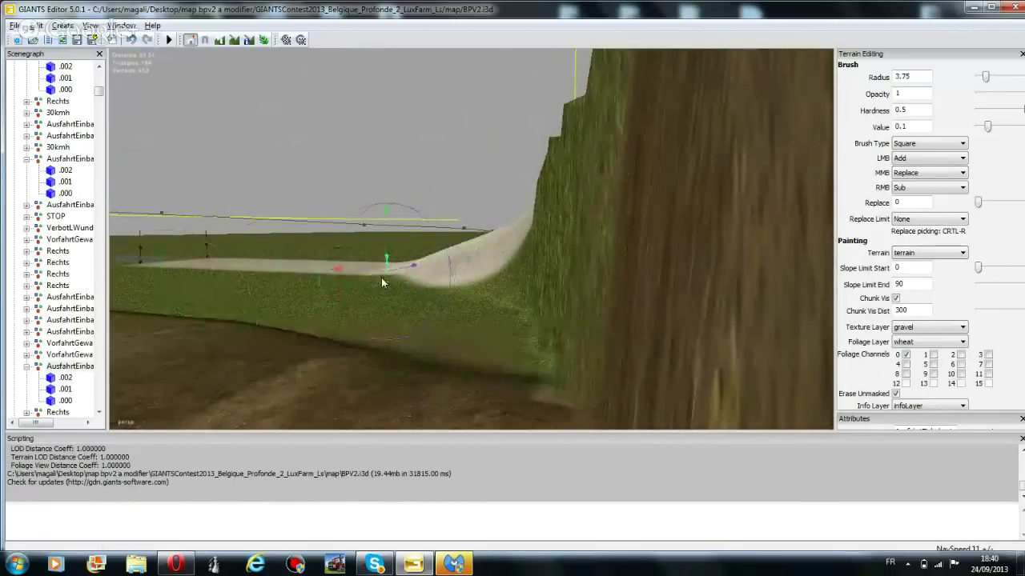
right_click_drag(160, 256, 299, 217)
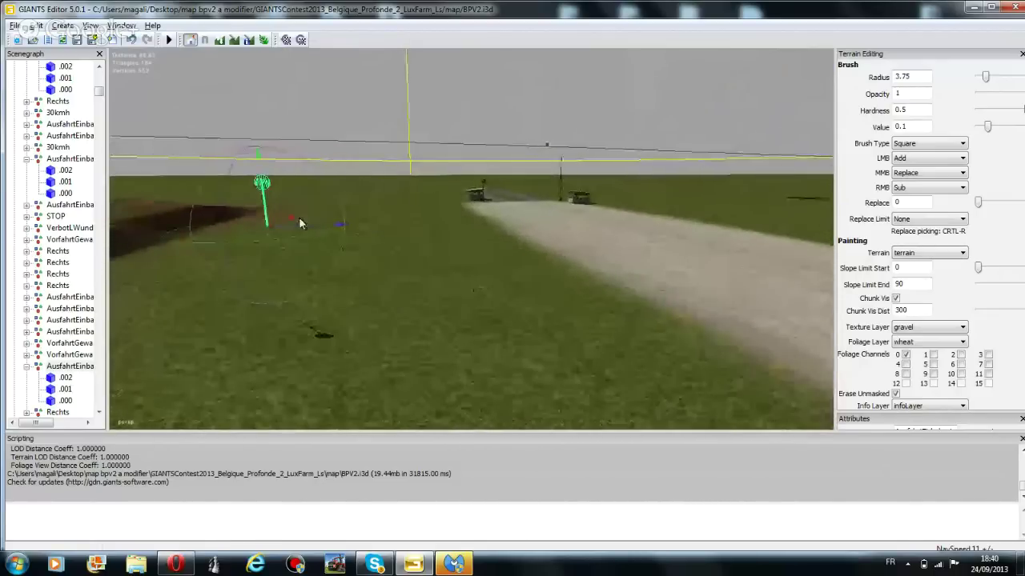
left_click_drag(292, 223, 293, 189)
right_click_drag(293, 190, 534, 313)
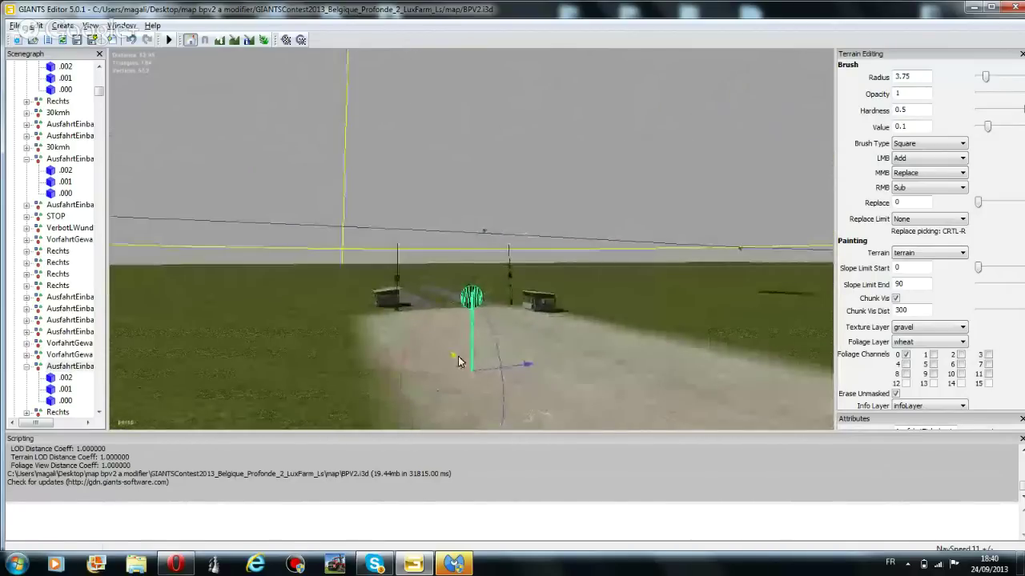
left_click_drag(458, 362, 291, 338)
right_click_drag(291, 338, 397, 328)
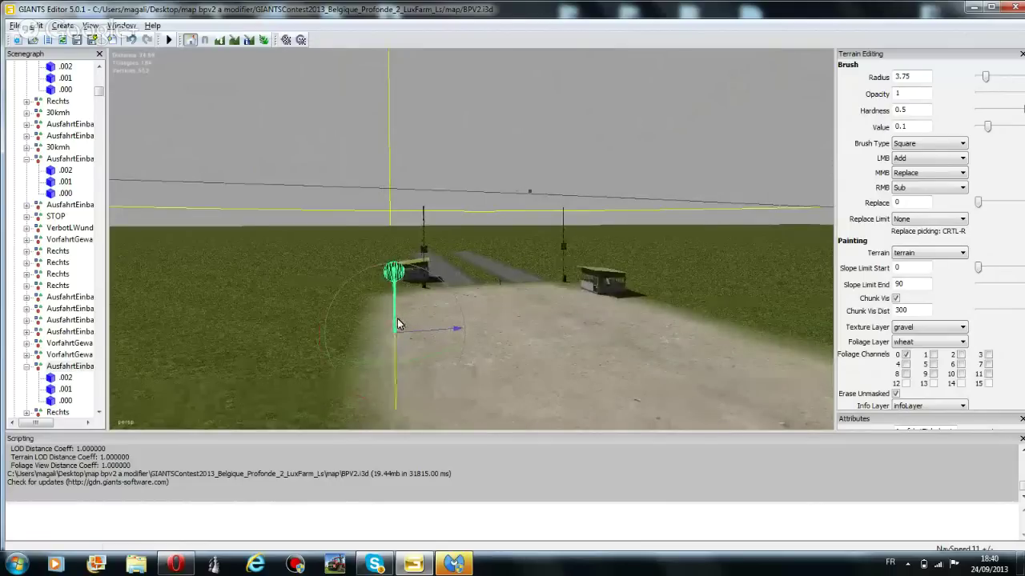
left_click_drag(417, 337, 515, 325)
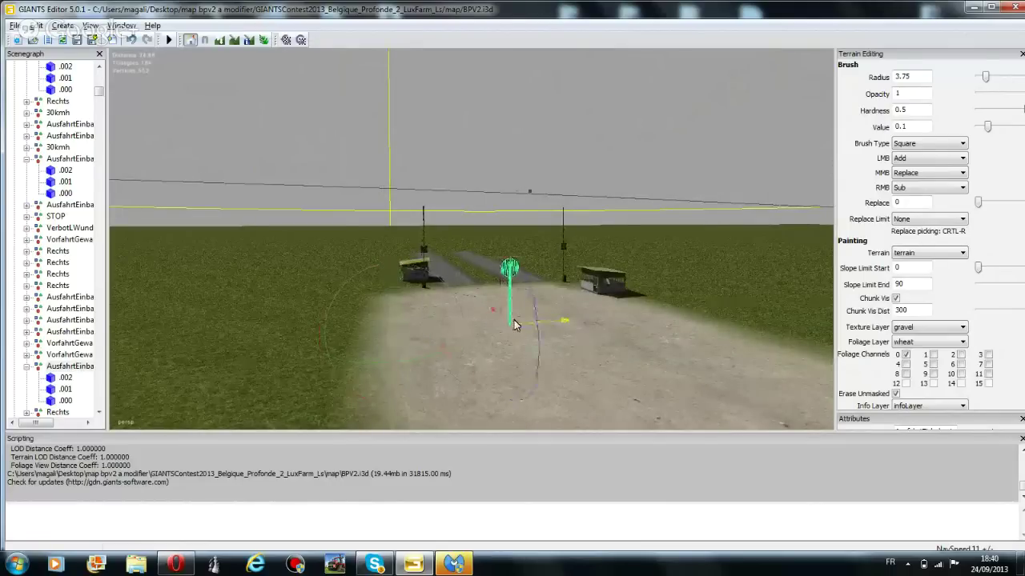
Undo the last move, rotate the sign to face the road, and set it at the road edge
key("ctrl+z")
scroll(549, 359, "up", 5)
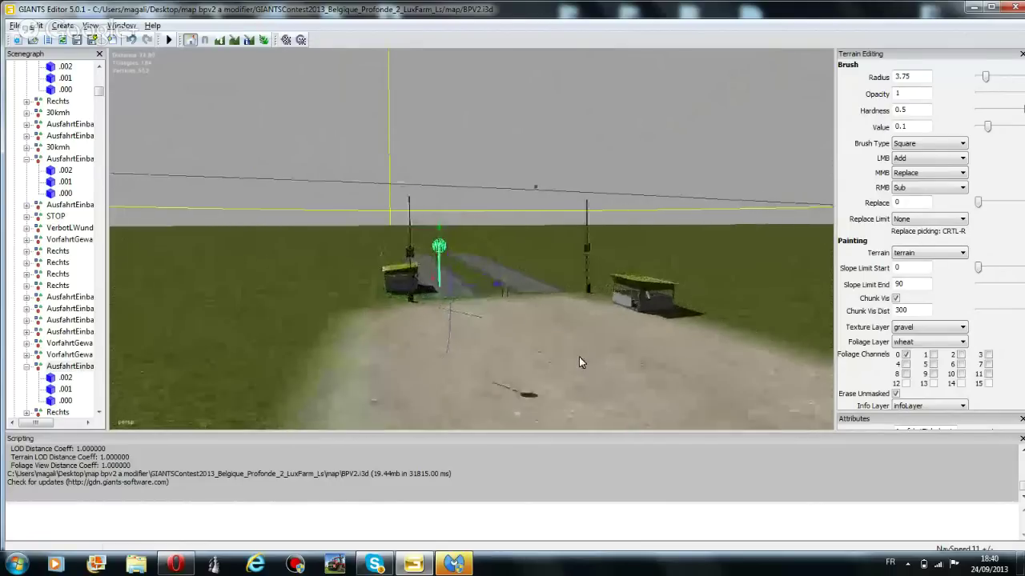
scroll(584, 317, "up", 2)
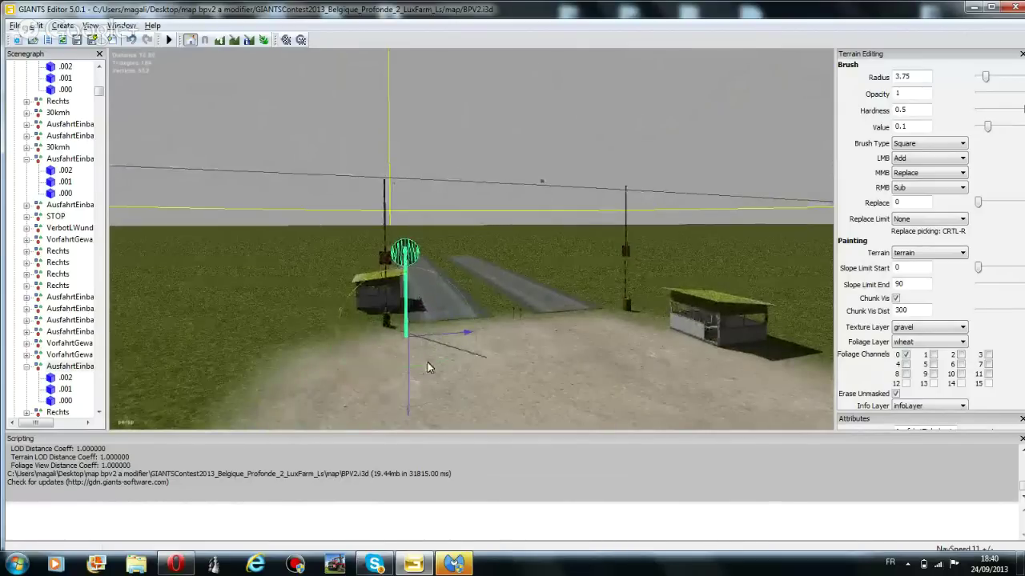
mouse_move(432, 366)
left_mouse_down()
mouse_move(275, 319)
mouse_move(275, 296)
mouse_move(291, 283)
mouse_move(327, 280)
left_mouse_up()
left_click_drag(402, 339, 400, 275)
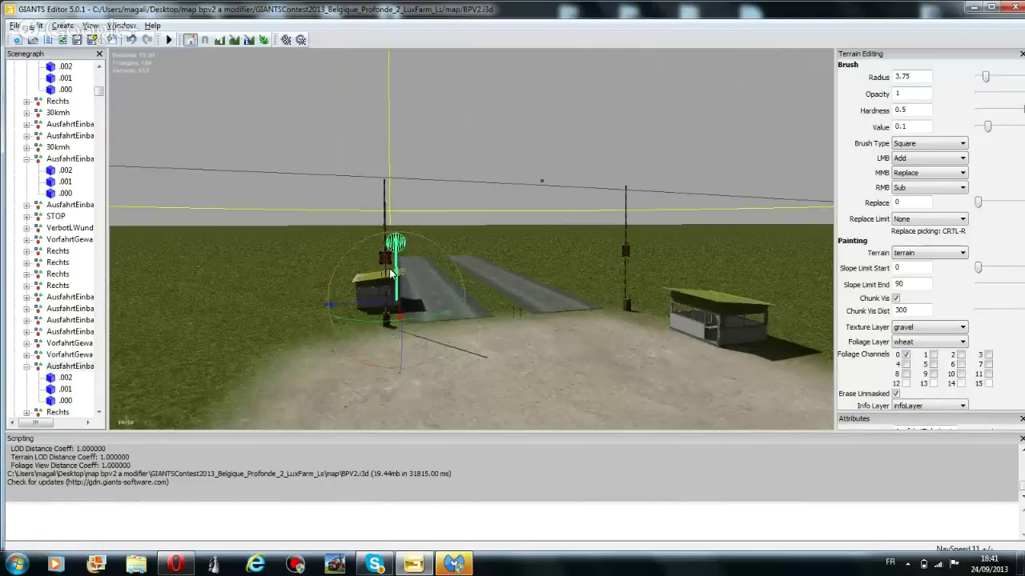
left_click_drag(361, 305, 585, 305)
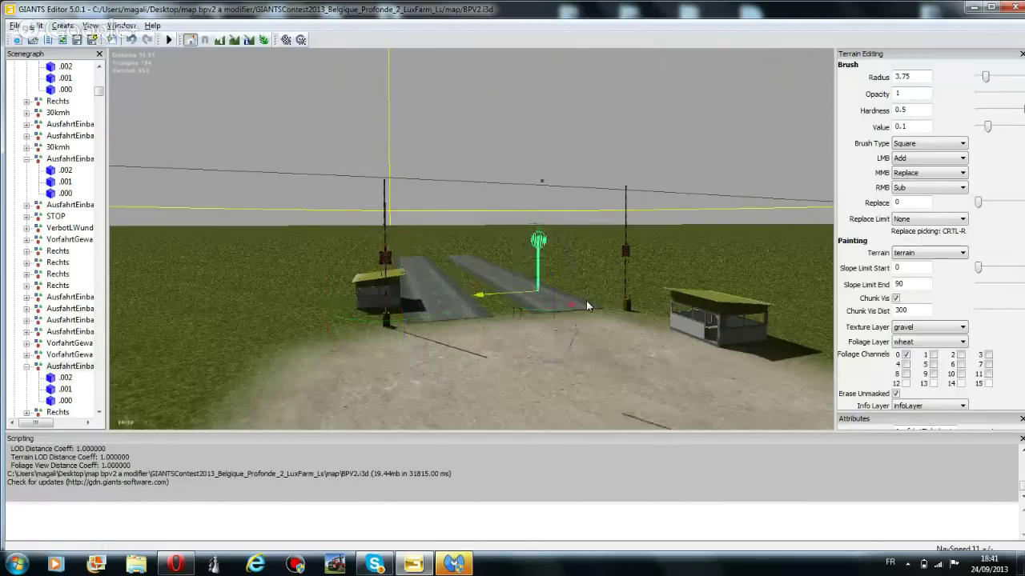
scroll(576, 316, "up", 5)
middle_click_drag(541, 318, 594, 369)
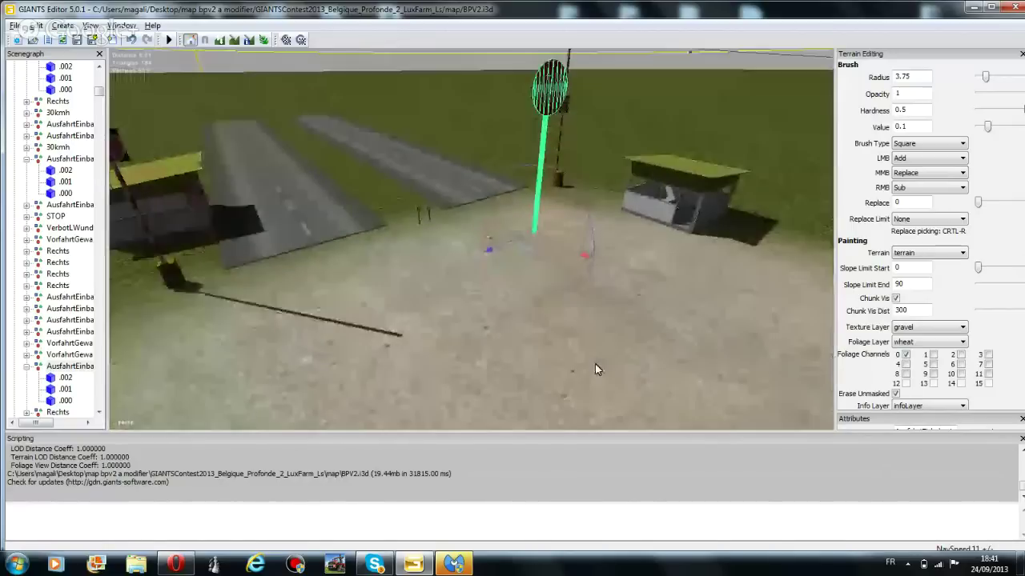
left_click_drag(538, 226, 333, 187)
Select the sign post beside the road and slide it slightly right
middle_click_drag(333, 187, 313, 307)
left_click(350, 375)
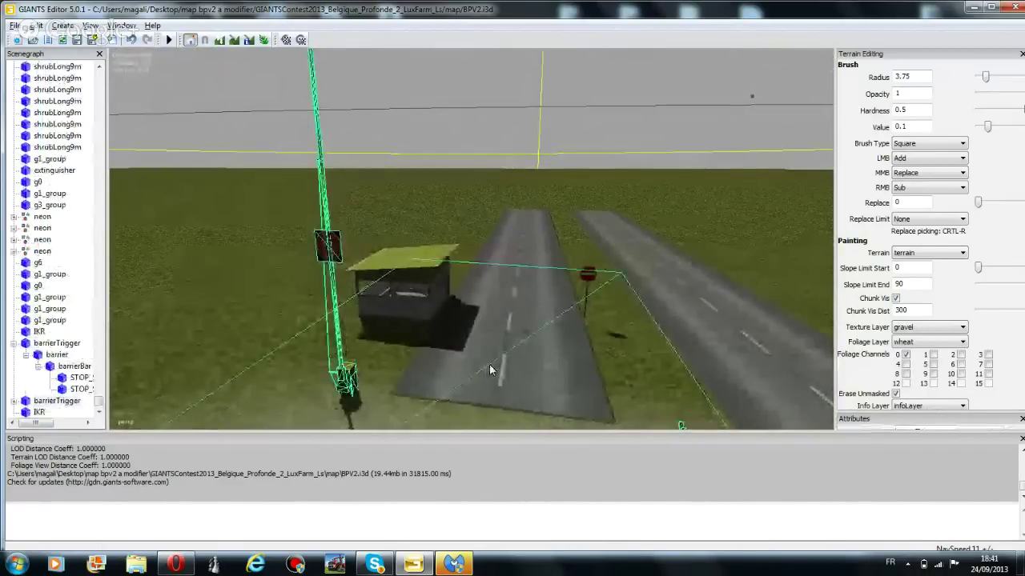
middle_click_drag(350, 375, 465, 235)
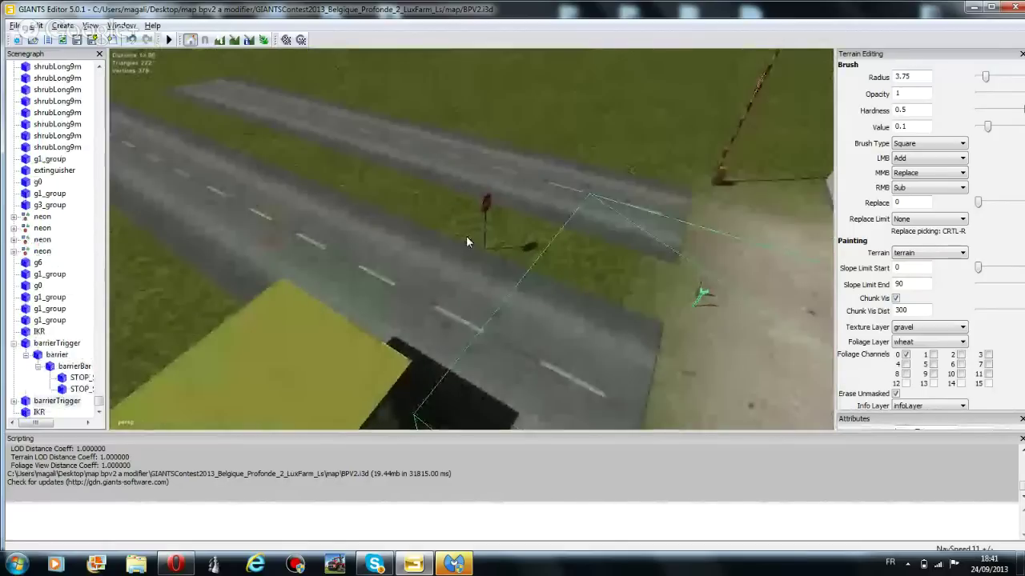
left_click(485, 222)
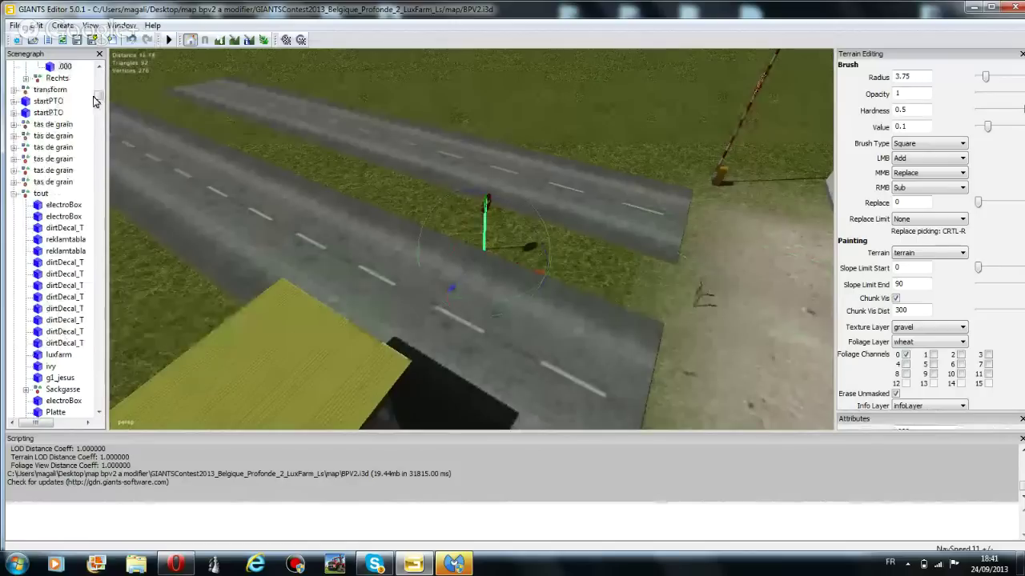
scroll(99, 97, "up", 4)
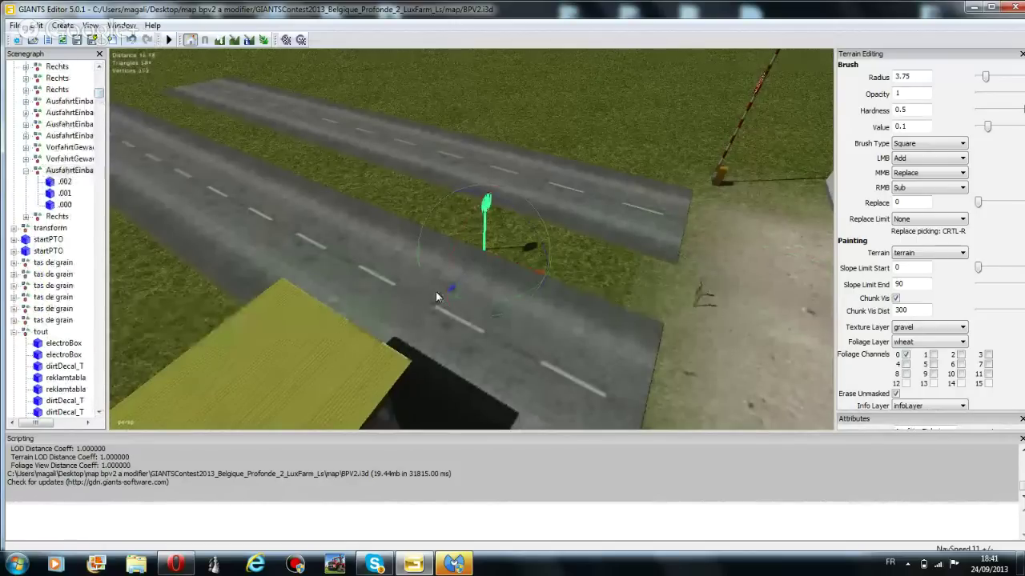
left_click_drag(486, 269, 584, 285)
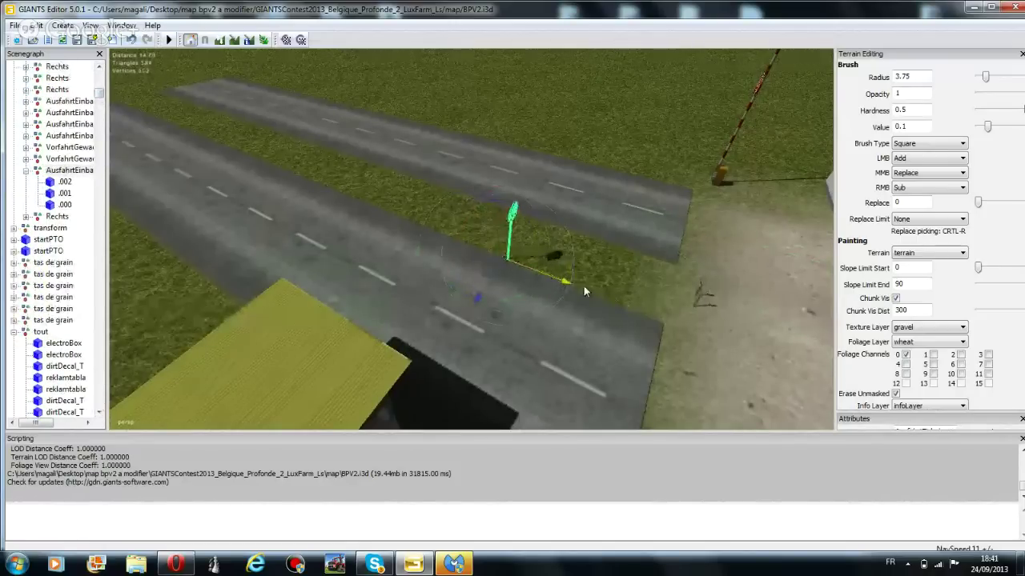
Reselect the small sign between the roads and nudge it a bit further right
left_click(699, 303)
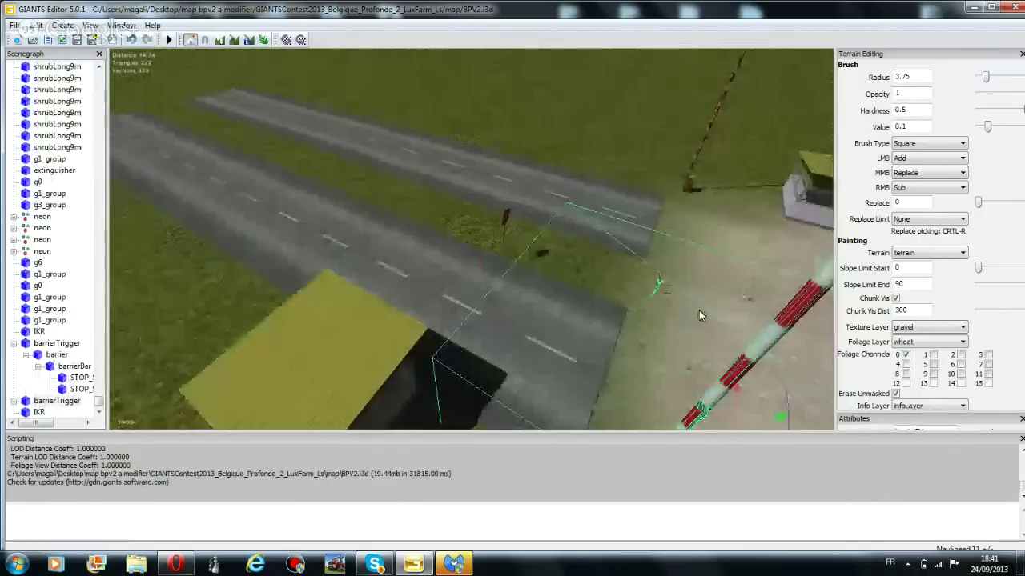
left_click(504, 234)
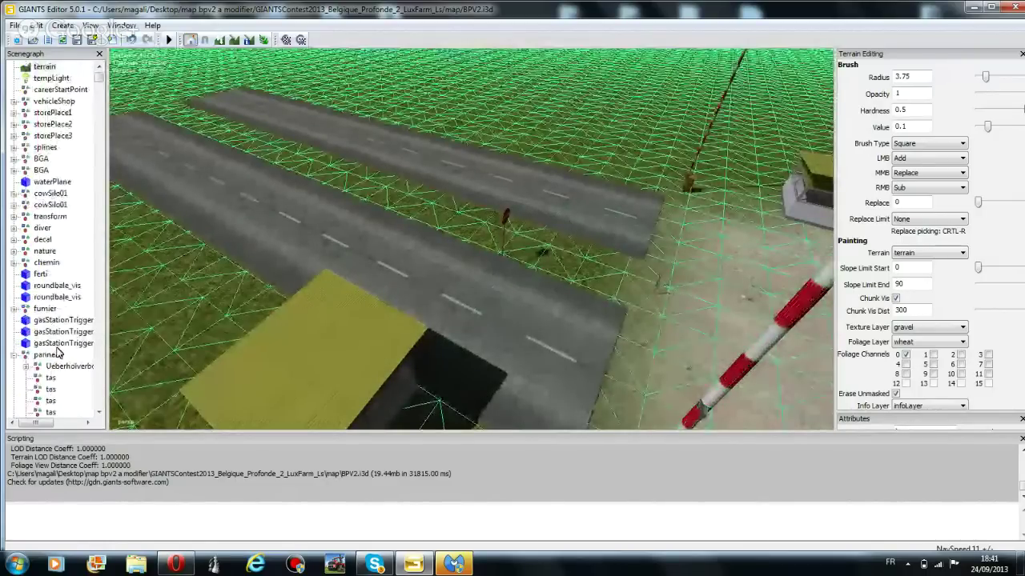
left_click(505, 216)
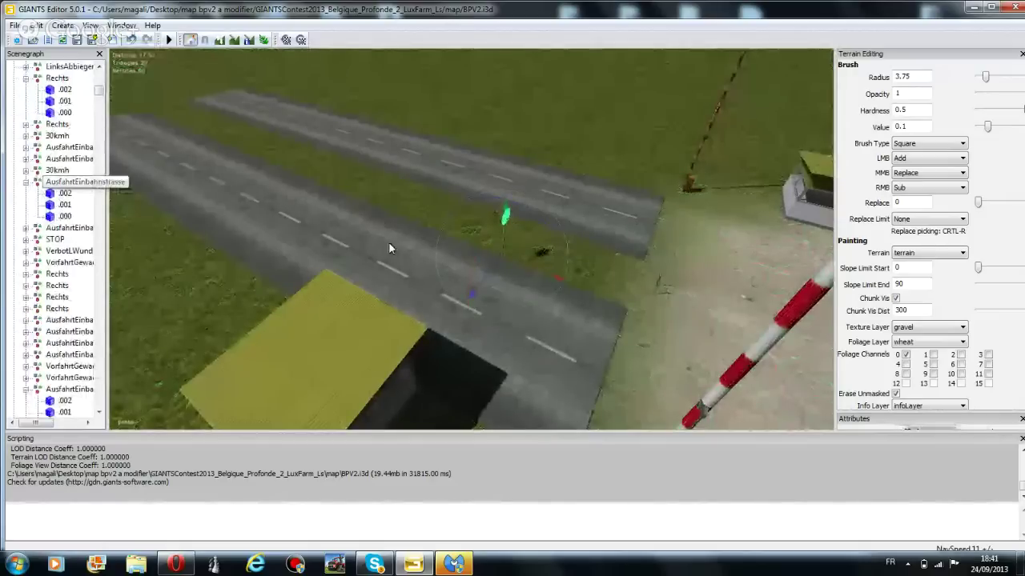
left_click(531, 258)
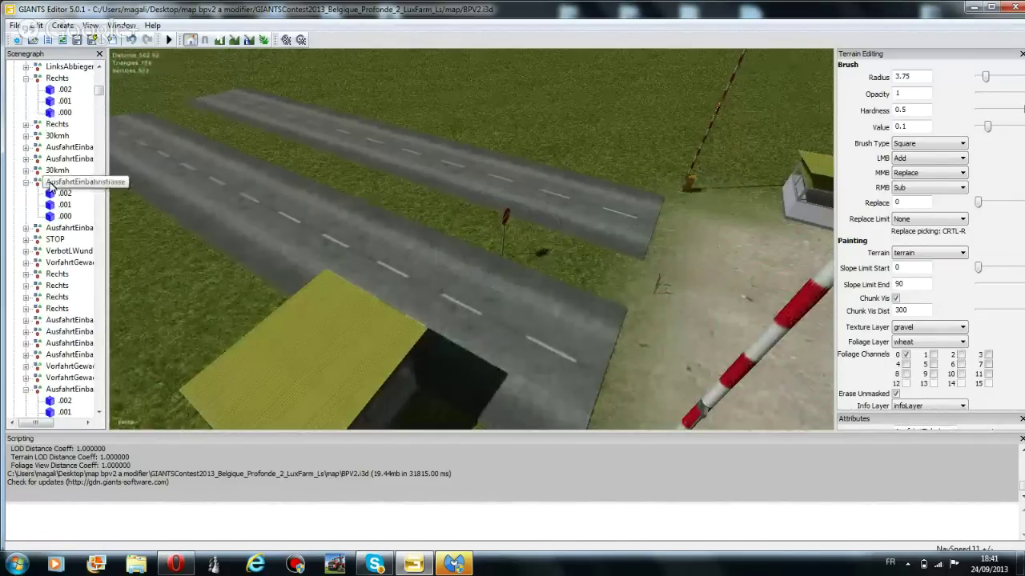
left_click(503, 222)
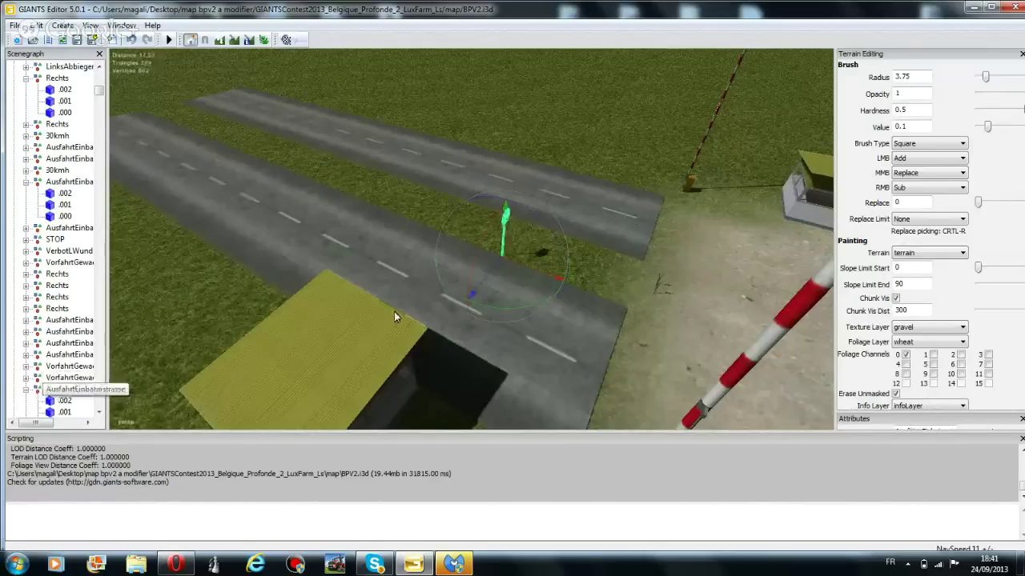
left_click_drag(542, 277, 548, 279)
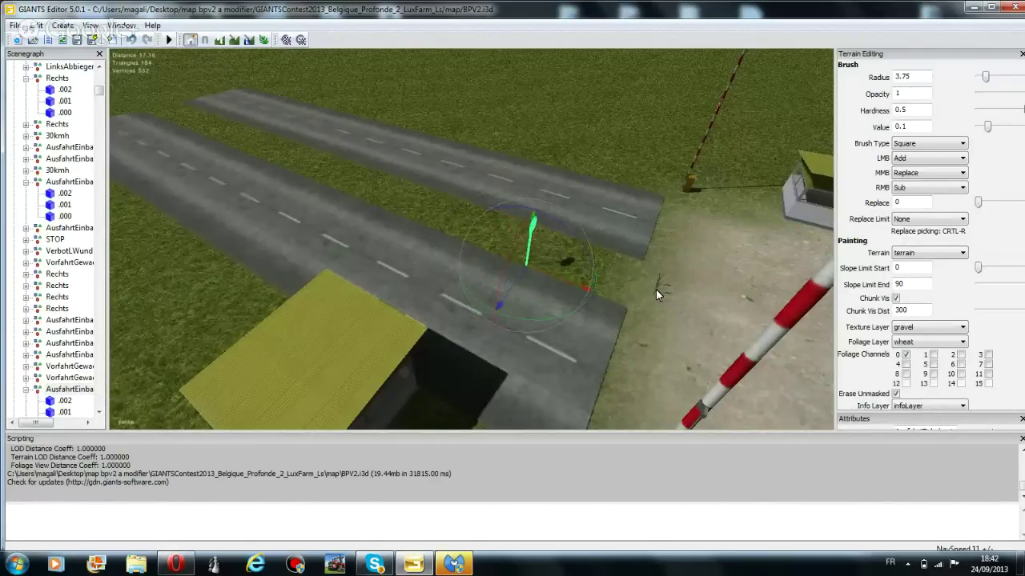
left_click(808, 298)
middle_click_drag(519, 255, 606, 270)
left_click(545, 242)
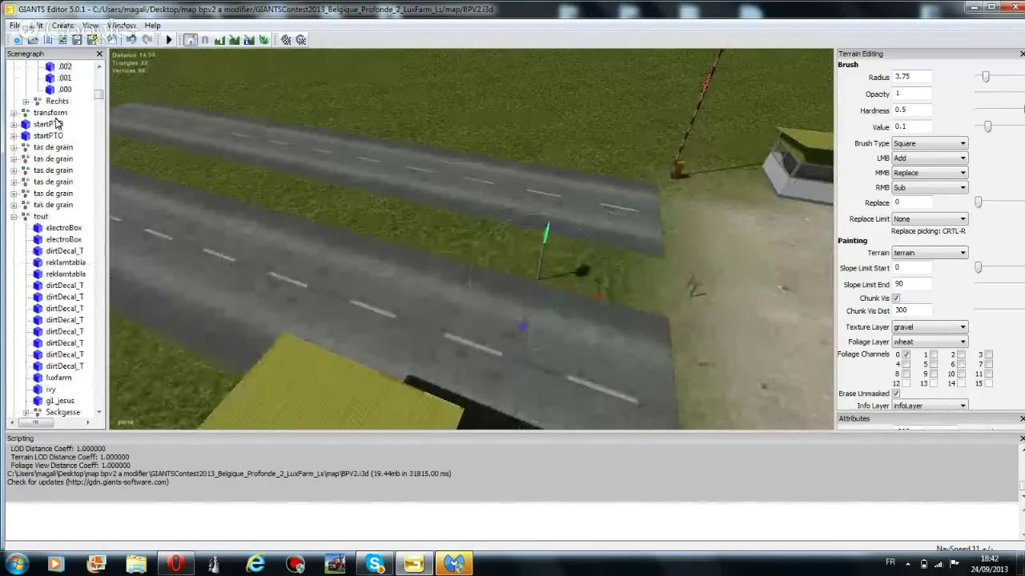
scroll(64, 96, "up", 10)
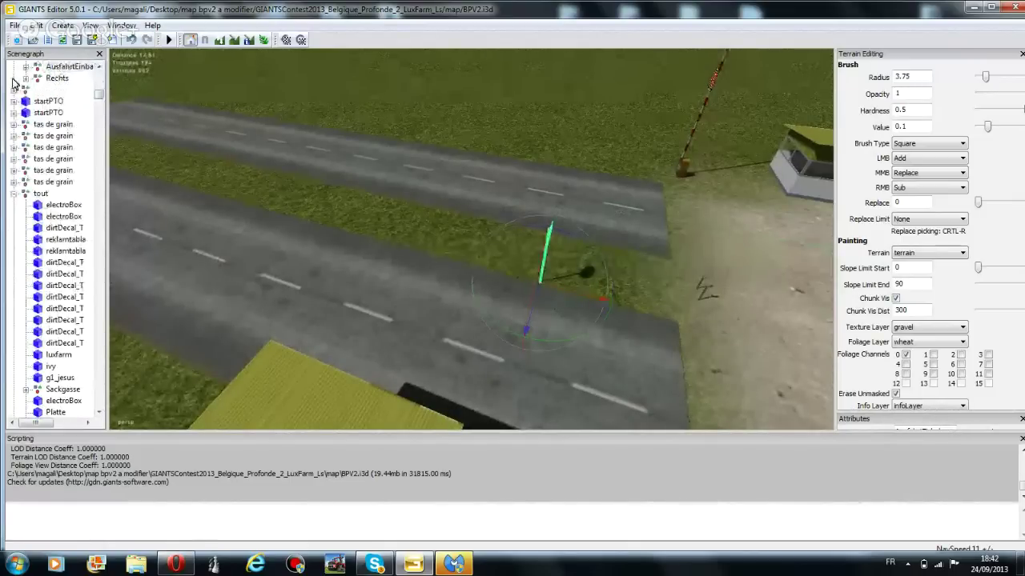
left_click(35, 25)
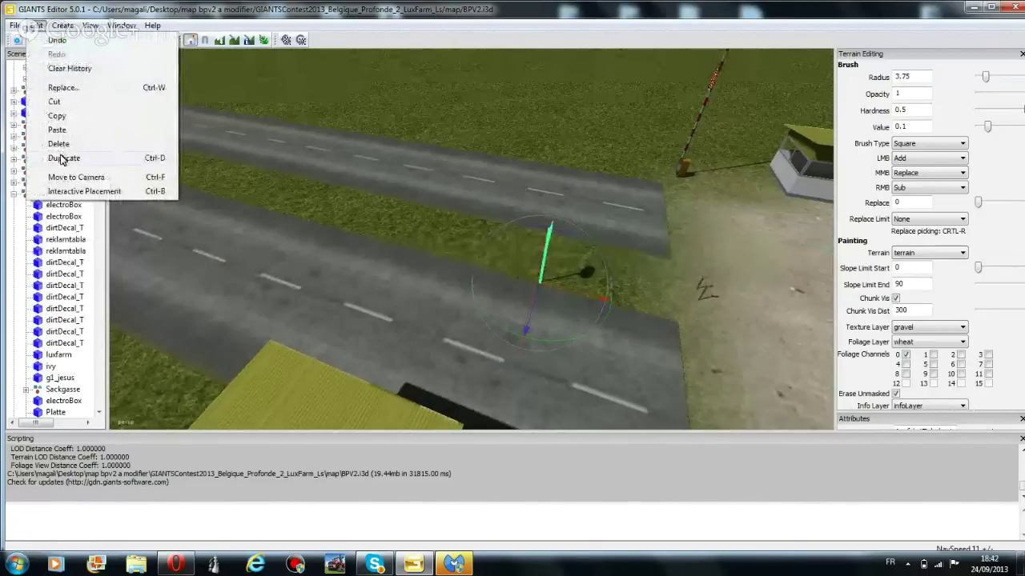
Duplicate the small sign, stand the copy upright, and place it beside the dark gatehouse
left_click(63, 159)
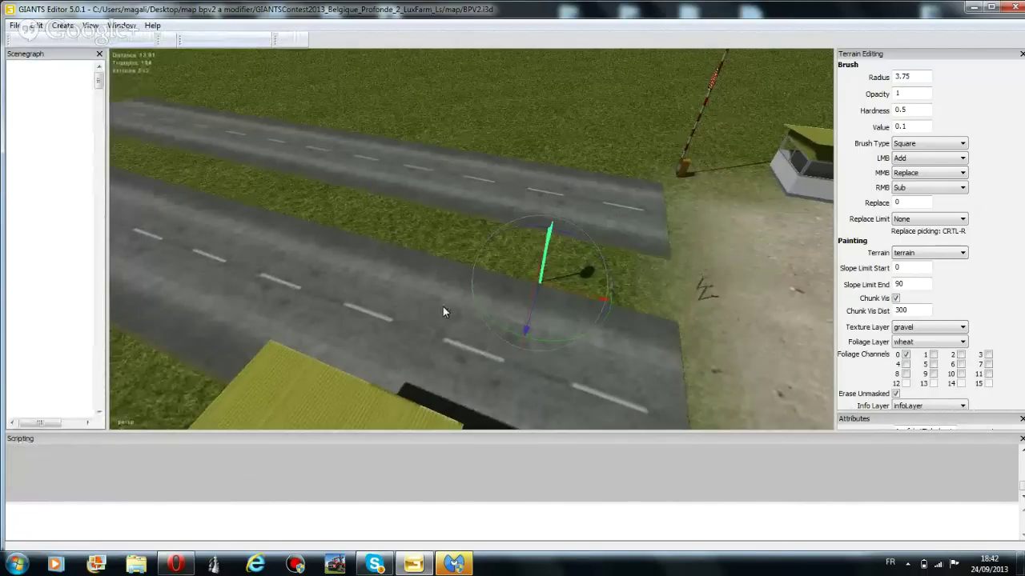
scroll(481, 240, "up", 2)
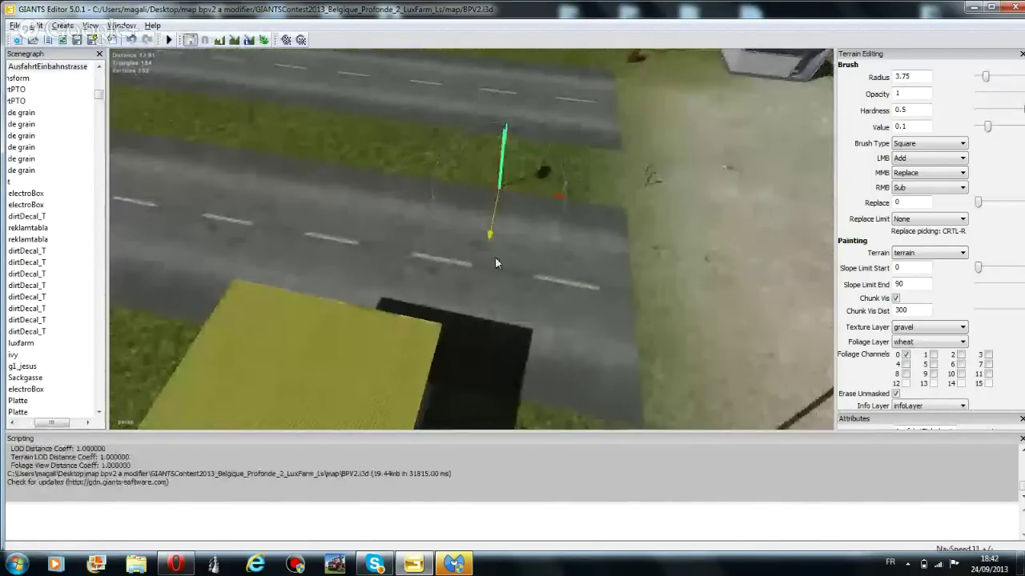
left_click_drag(491, 213, 471, 432)
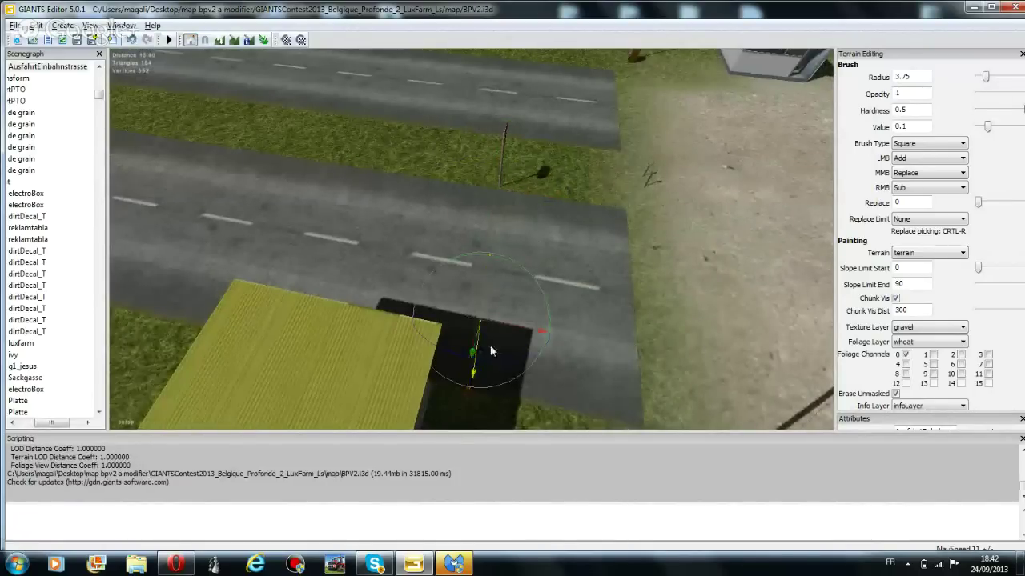
scroll(491, 351, "up", 6)
right_click_drag(629, 313, 478, 377)
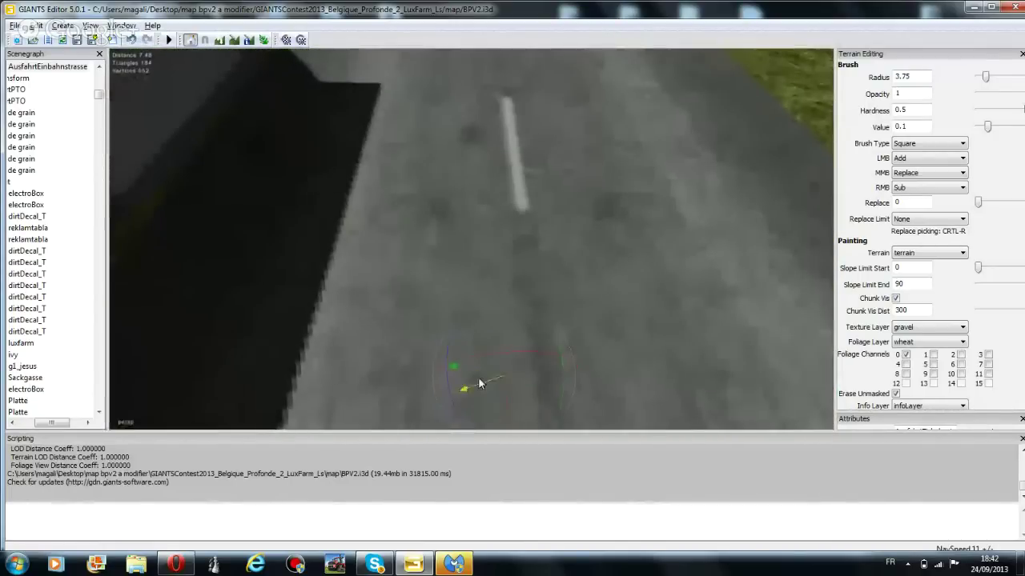
right_click_drag(439, 326, 286, 245)
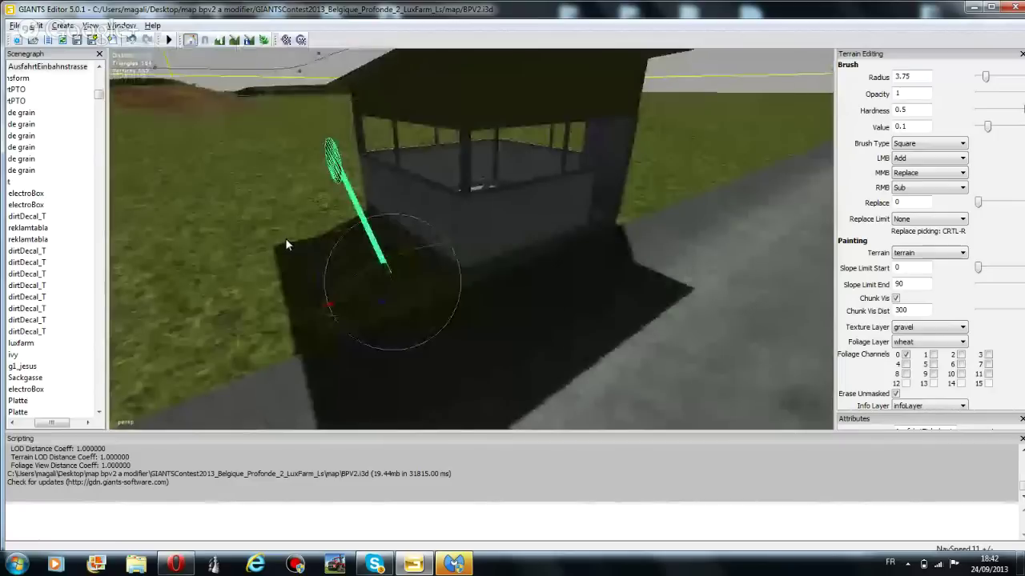
left_click_drag(407, 265, 419, 320)
left_click_drag(396, 283, 453, 277)
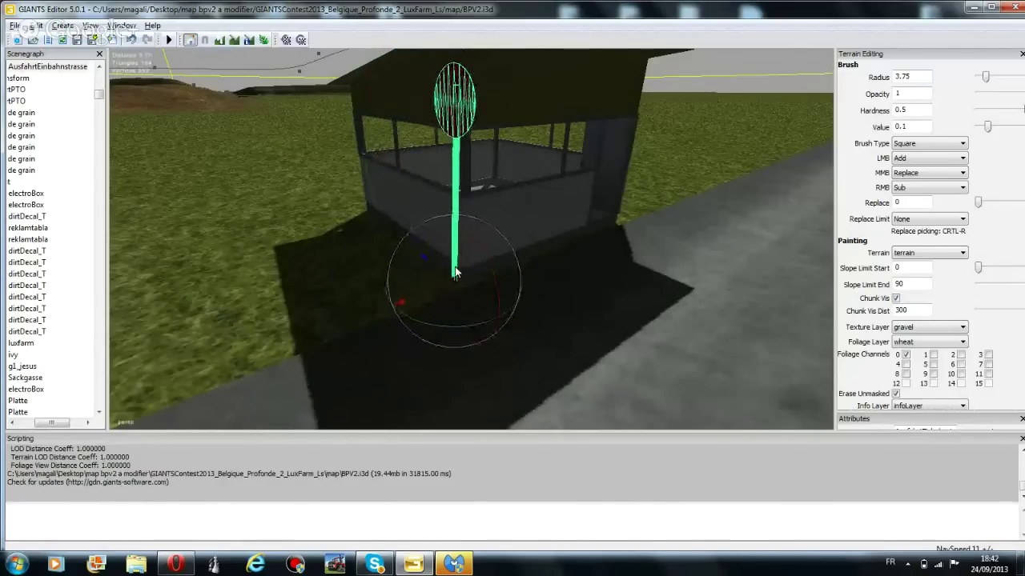
right_click_drag(453, 277, 618, 335)
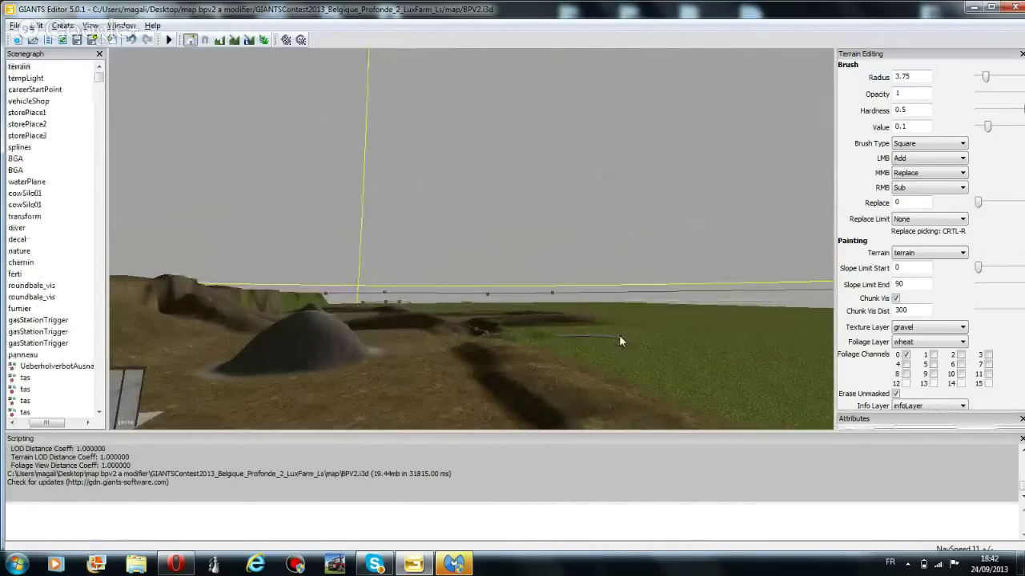
Rotate the Kurve30m90GradLinks curve piece and lower it onto the end of the straight road
left_click(618, 336)
left_click(630, 336)
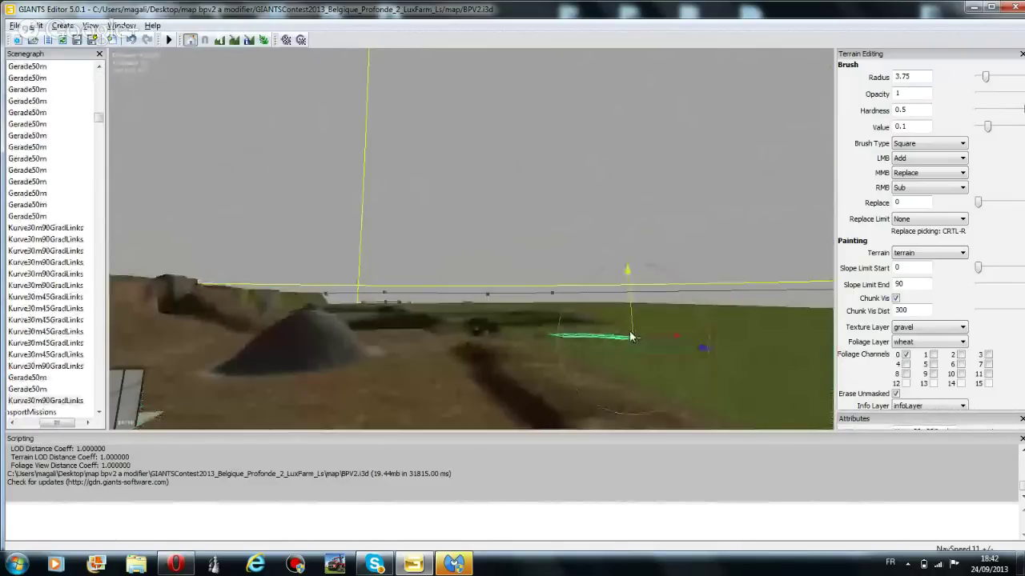
right_click_drag(769, 305, 668, 350)
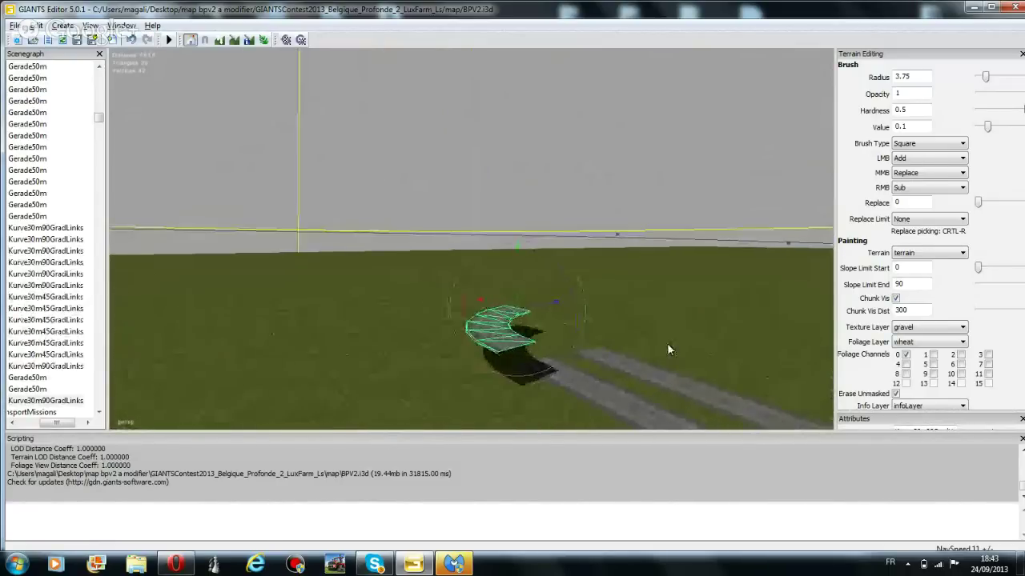
scroll(668, 350, "up", 5)
right_click_drag(487, 303, 506, 327)
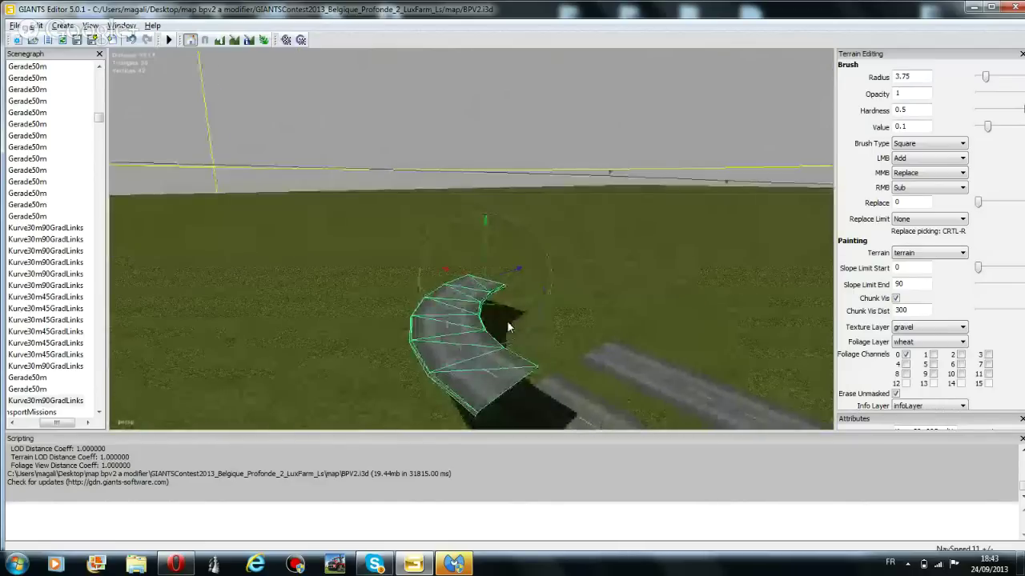
left_click_drag(510, 303, 348, 286)
right_click_drag(349, 285, 492, 377)
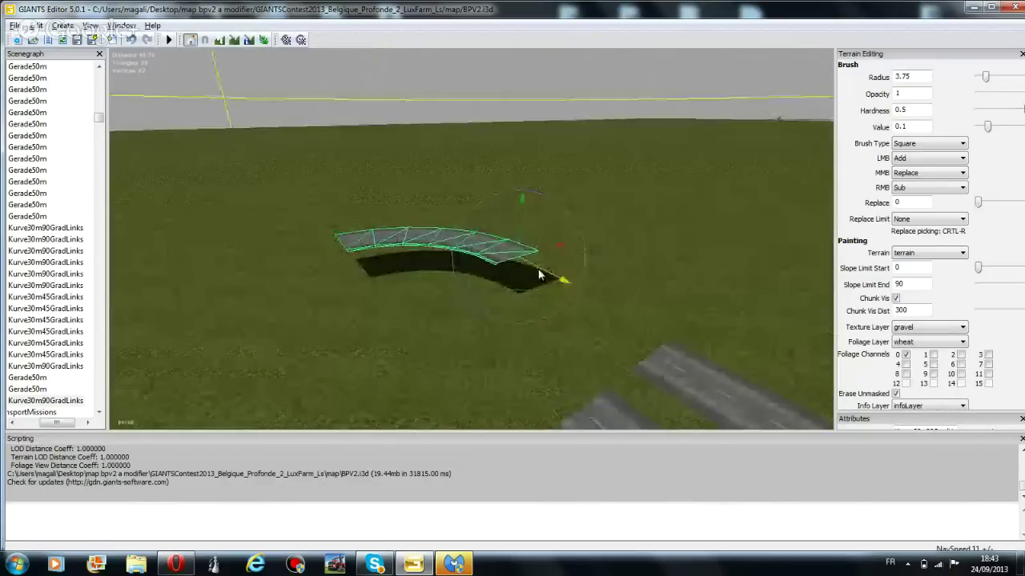
left_click_drag(539, 266, 751, 337)
left_click_drag(670, 289, 677, 344)
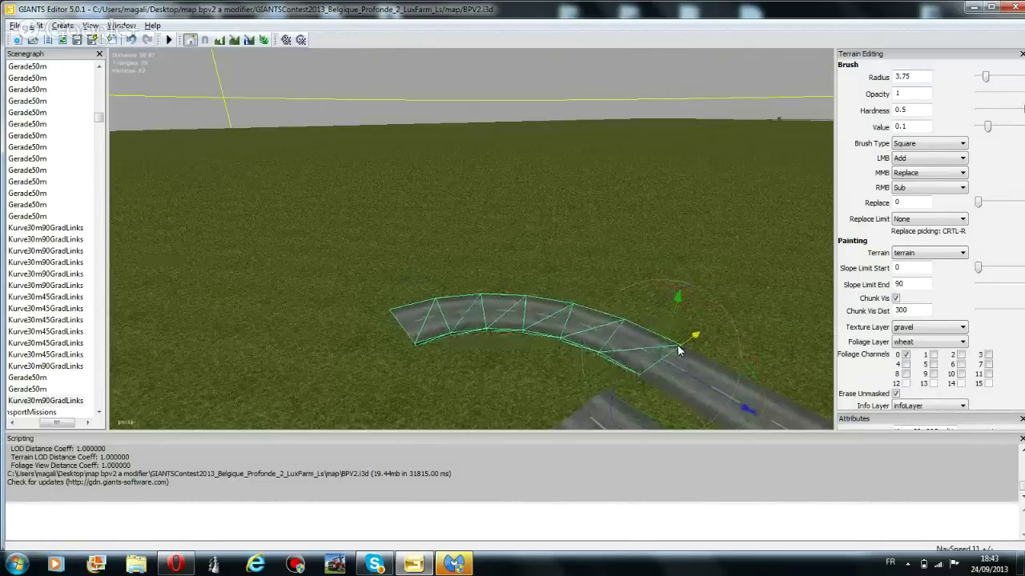
left_click_drag(702, 391, 696, 380)
right_click_drag(644, 321, 645, 346)
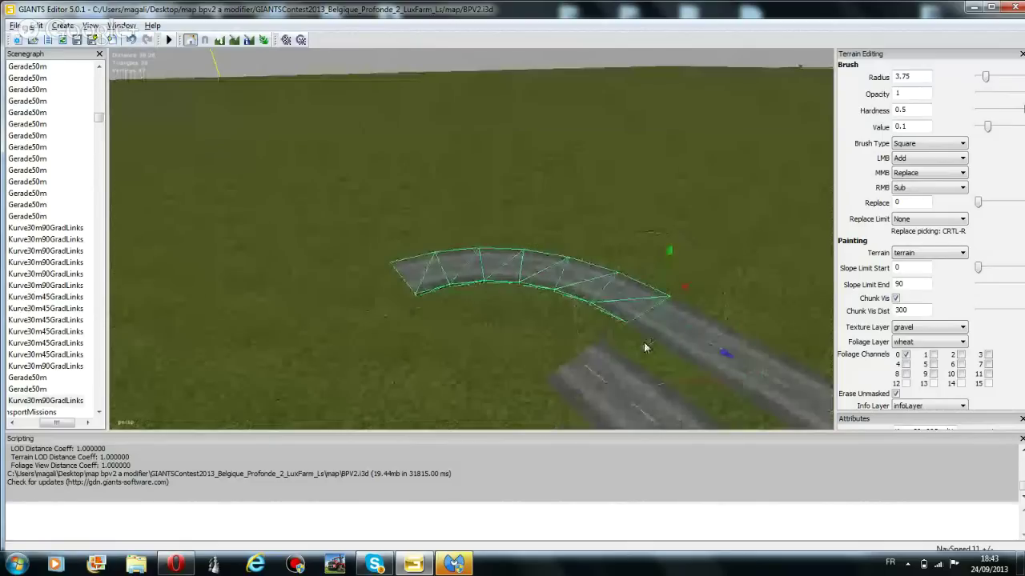
Duplicate the curved road piece twice, moving the copies into open grass
left_click(38, 26)
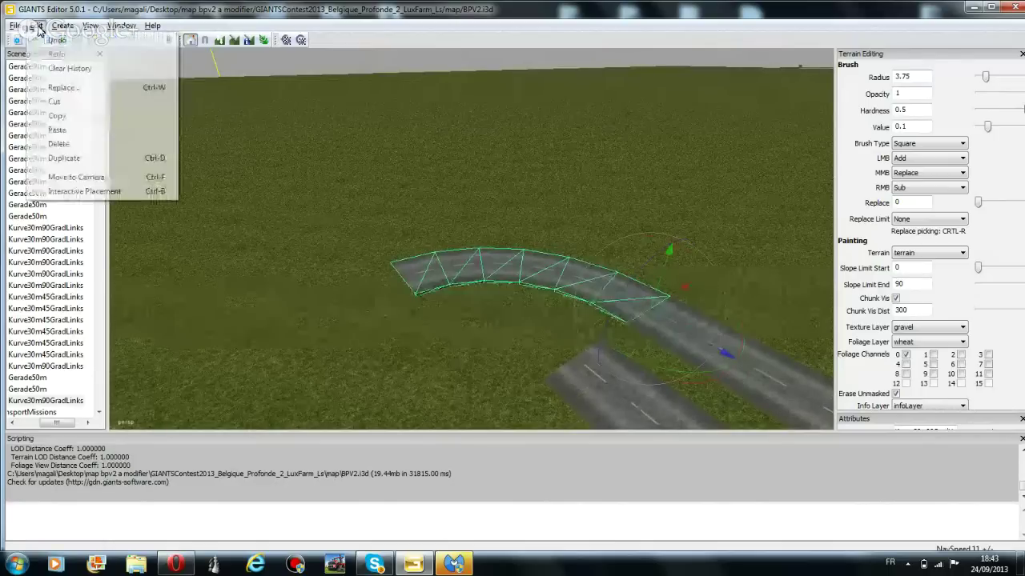
left_click(76, 160)
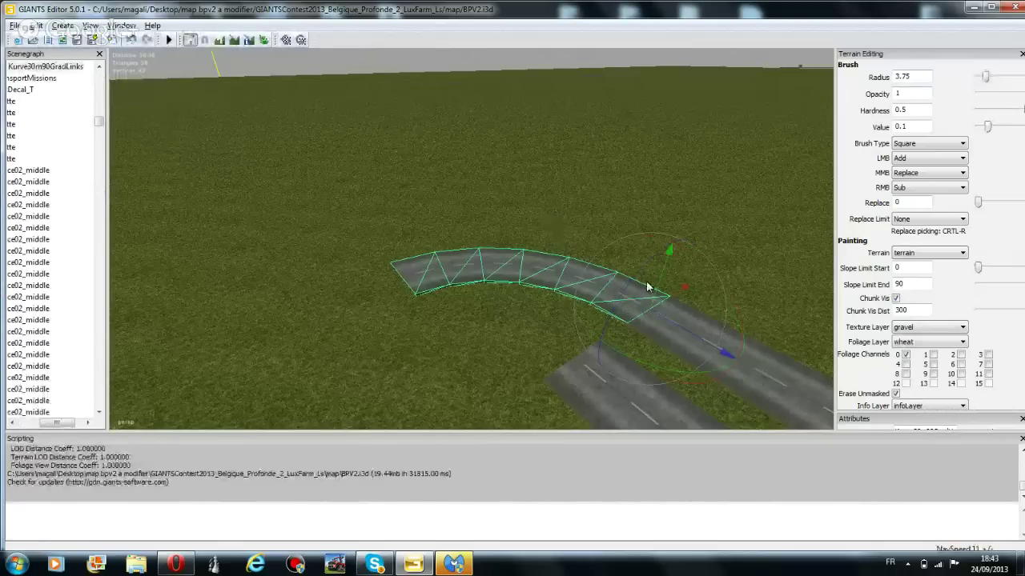
left_click_drag(683, 292, 534, 383)
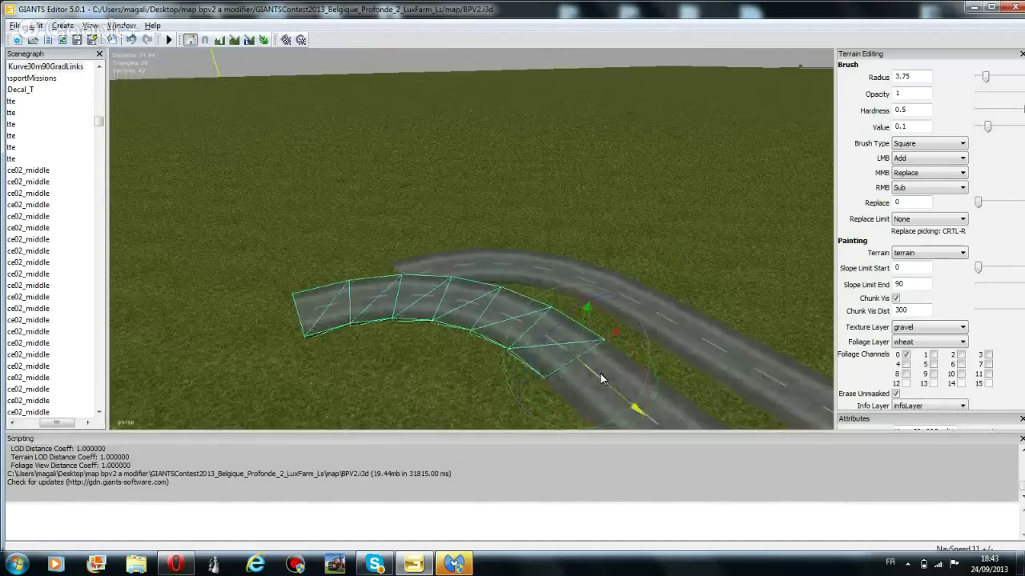
left_click(36, 26)
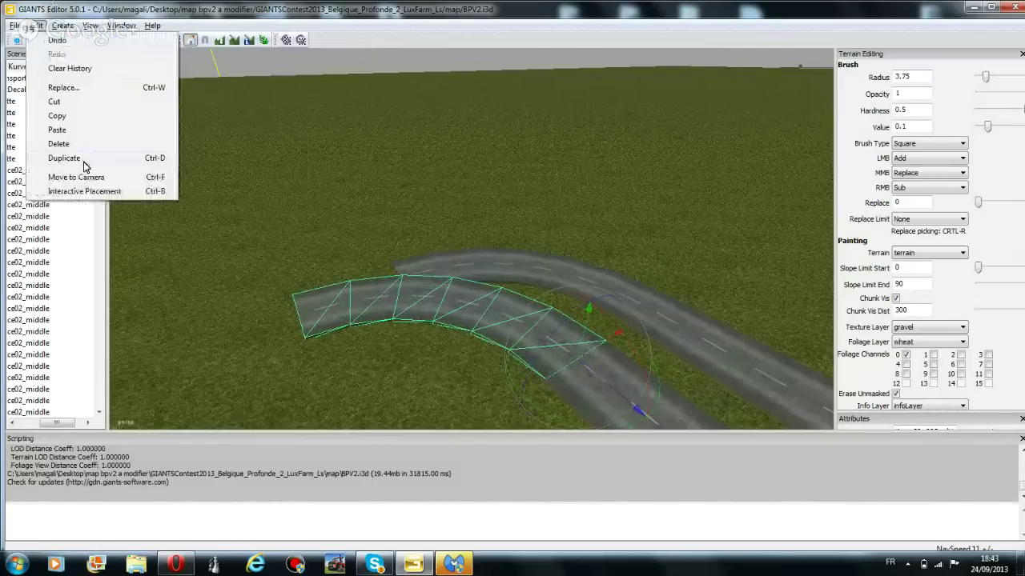
left_click(80, 158)
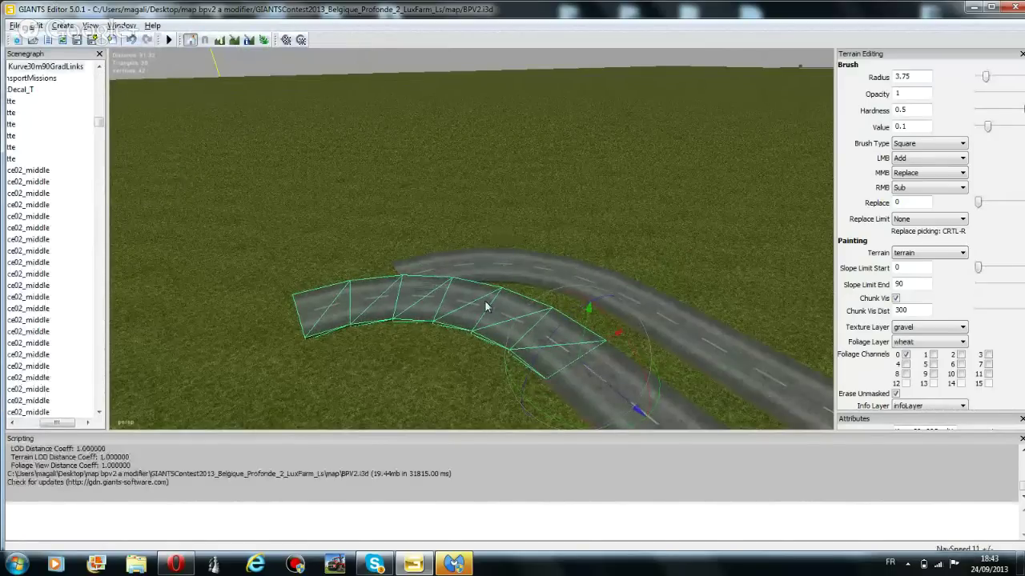
right_click_drag(487, 304, 518, 348)
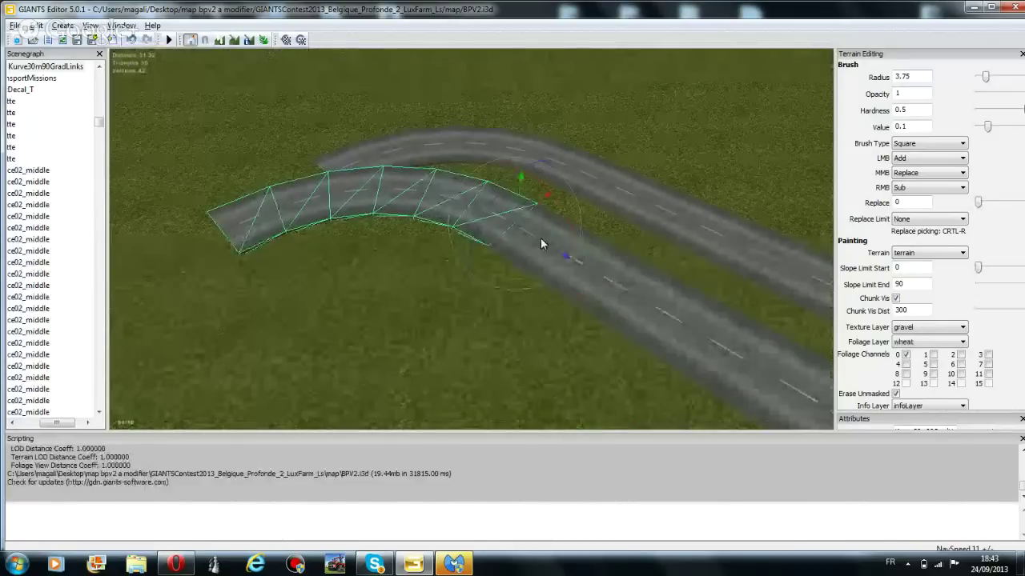
left_click_drag(534, 238, 629, 282)
Make another copy with Ctrl+D and rotate it to follow the lower road
key("ctrl+d")
left_click_drag(588, 334, 576, 329)
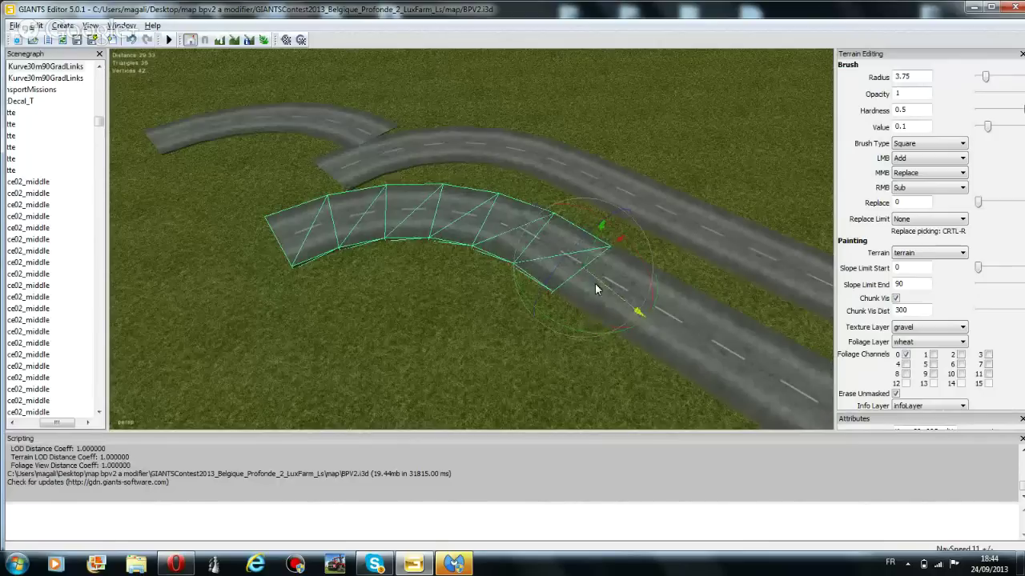
left_click_drag(595, 284, 522, 232)
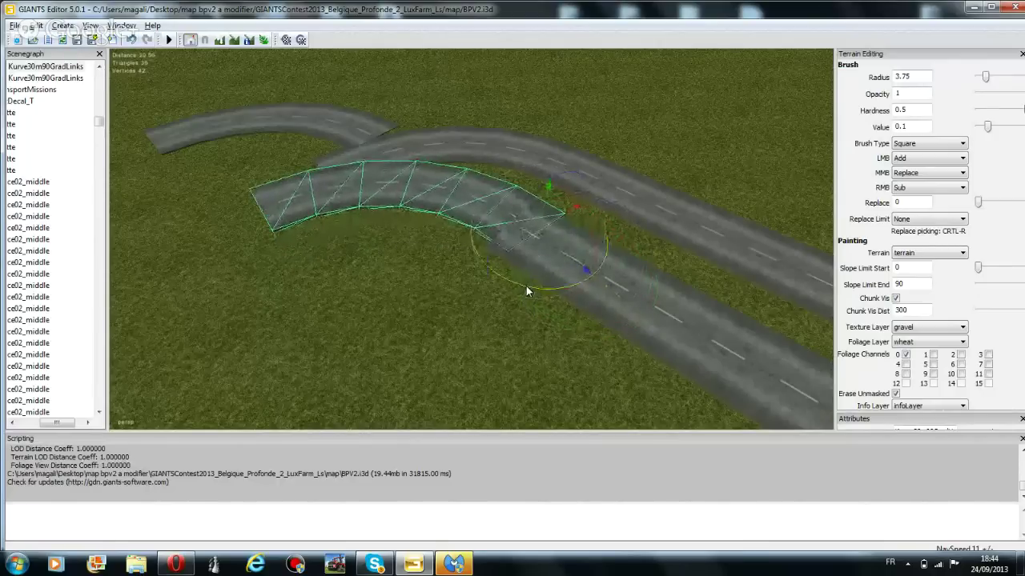
left_click_drag(526, 290, 537, 288)
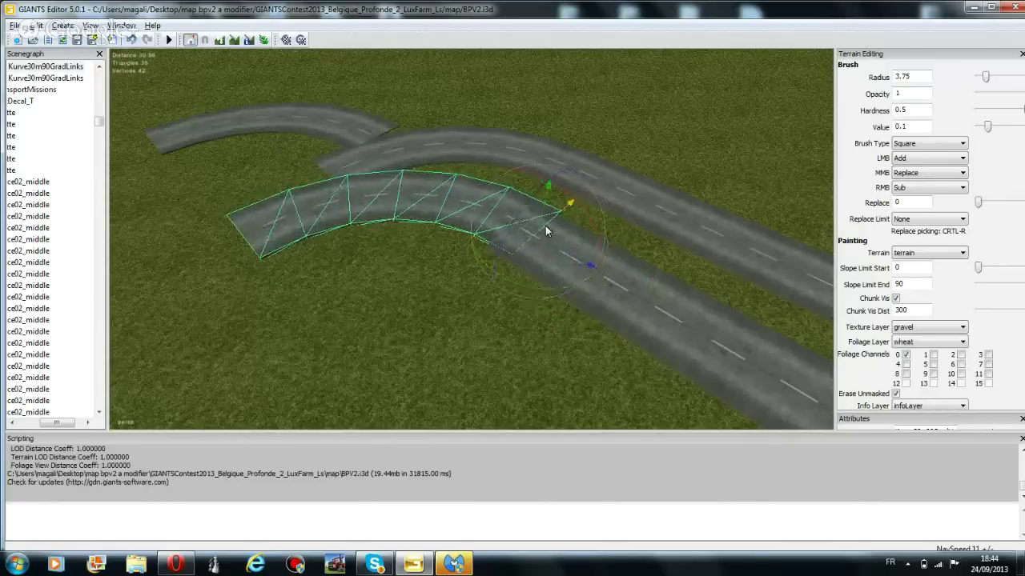
left_click_drag(545, 230, 573, 270)
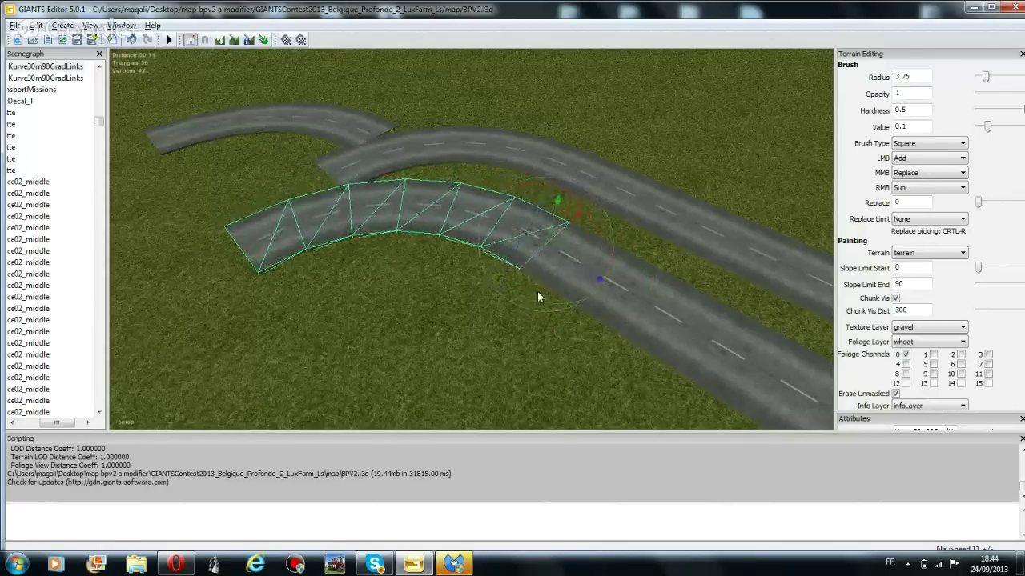
Rotate and shift the copied curve piece so it continues the existing road
left_click_drag(538, 302, 512, 150)
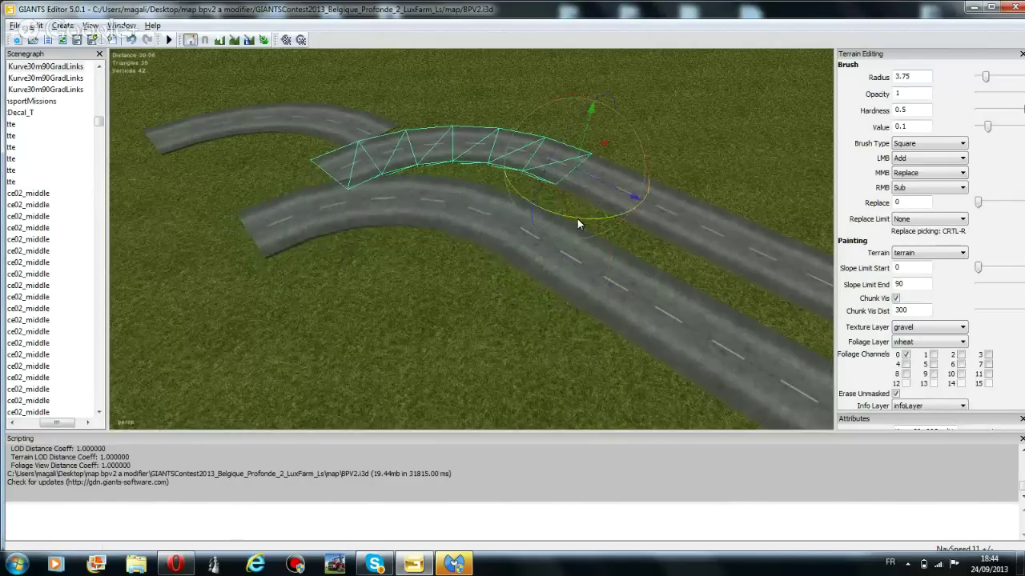
left_click_drag(577, 219, 574, 225)
mouse_move(587, 179)
left_mouse_down()
mouse_move(541, 162)
mouse_move(581, 179)
left_mouse_up()
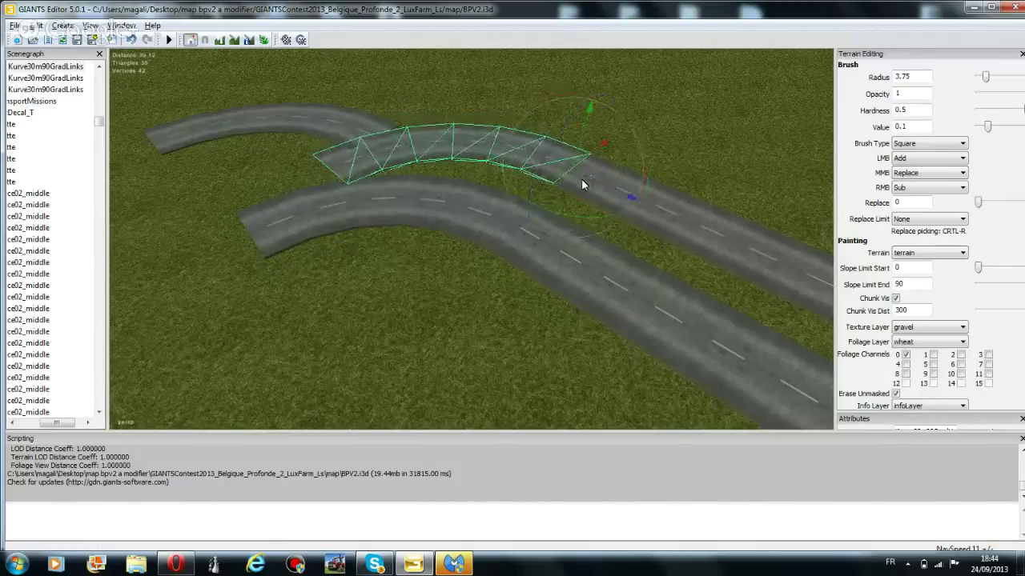
left_click_drag(586, 221, 589, 222)
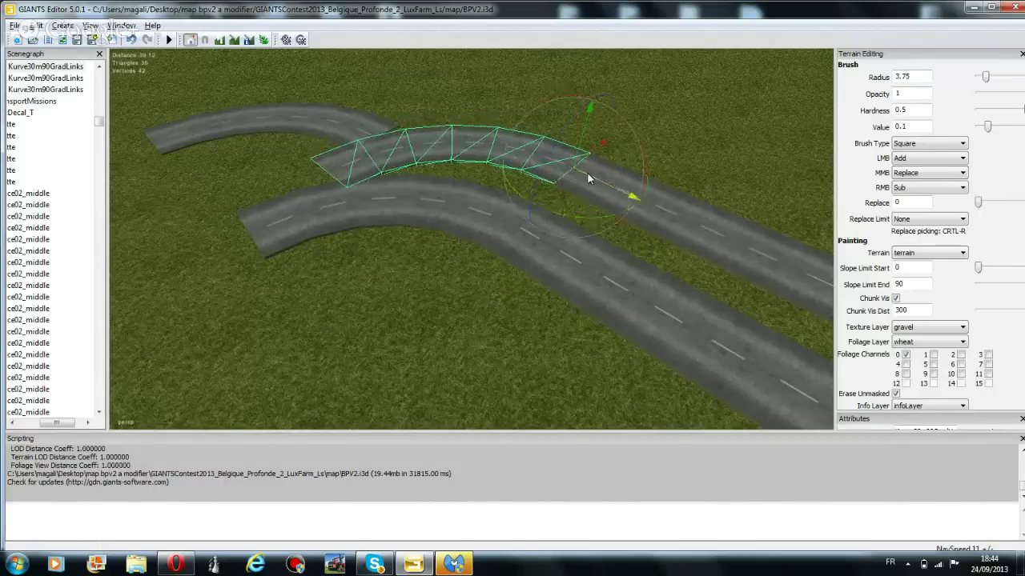
Check the gravel entrance, swing the curved piece down-right along the road, and select the left piece
right_click_drag(527, 206, 719, 150)
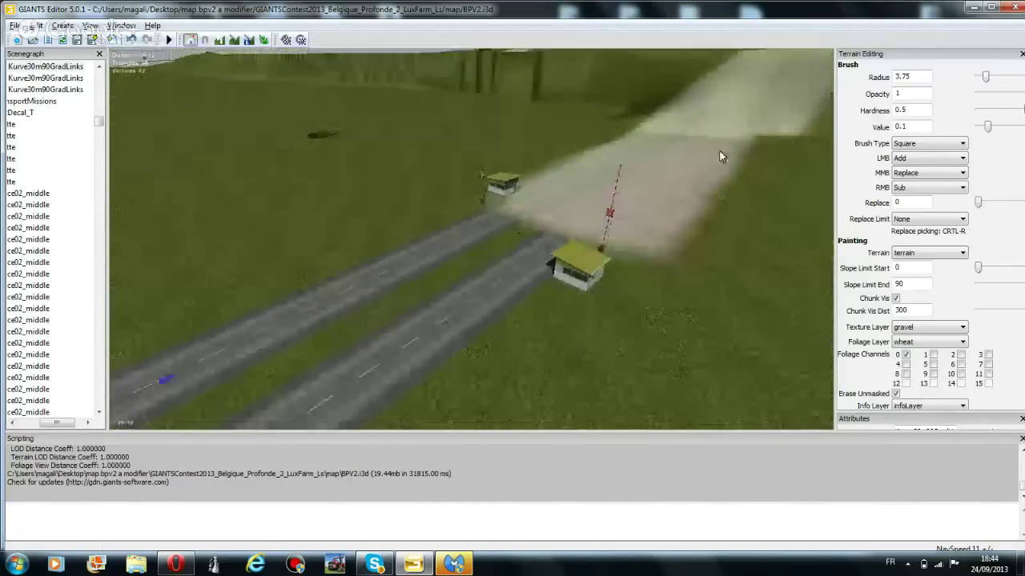
right_click_drag(554, 236, 368, 286)
right_click_drag(574, 304, 461, 286)
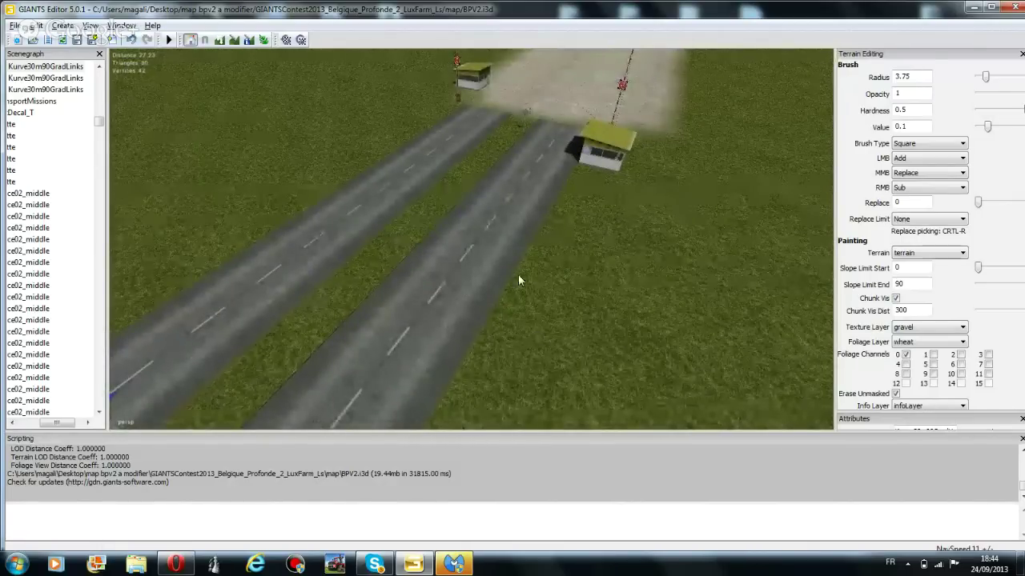
right_click_drag(521, 280, 280, 286)
right_click_drag(524, 304, 332, 235)
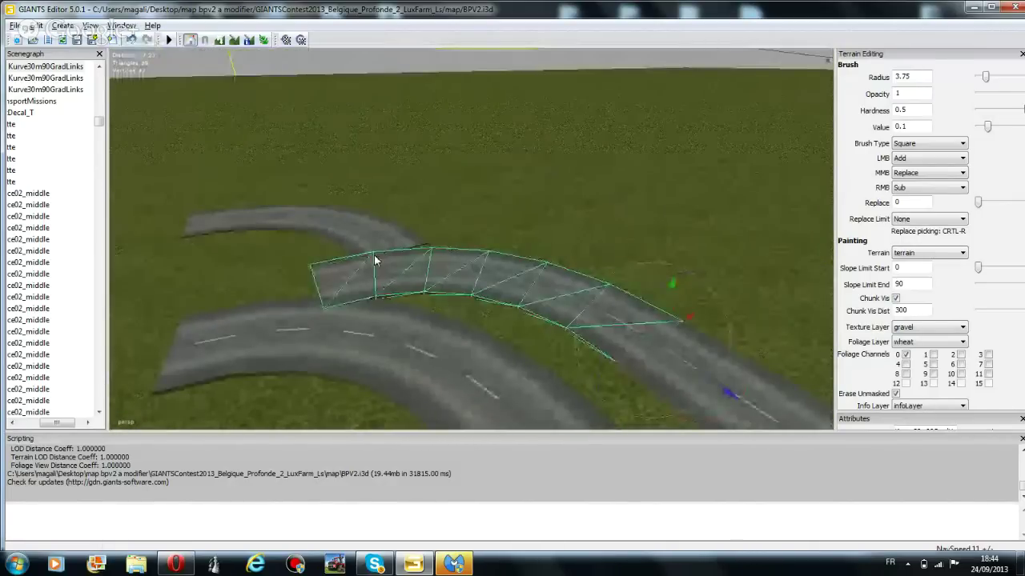
left_click_drag(693, 386, 657, 408)
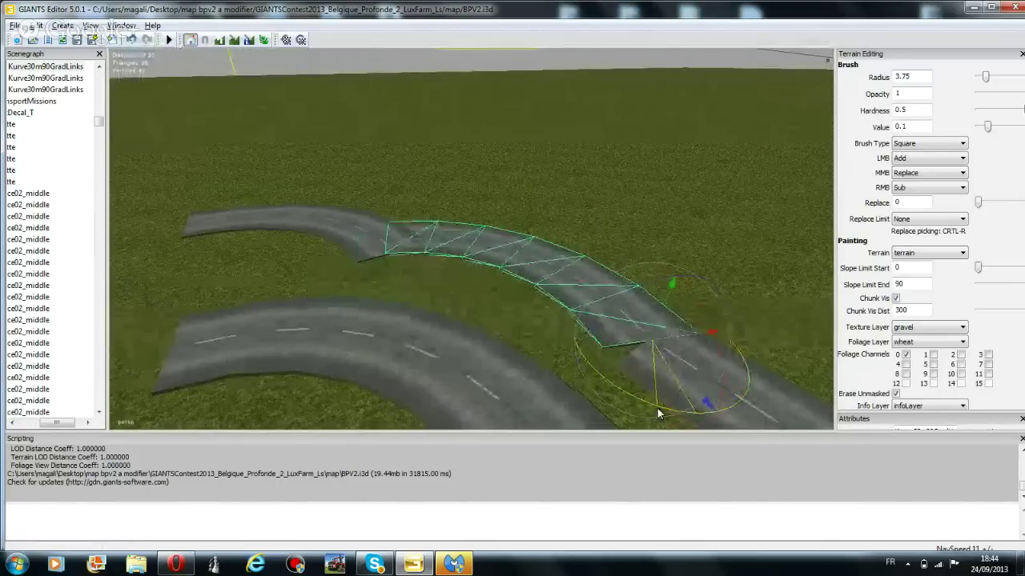
left_click_drag(675, 373, 708, 356)
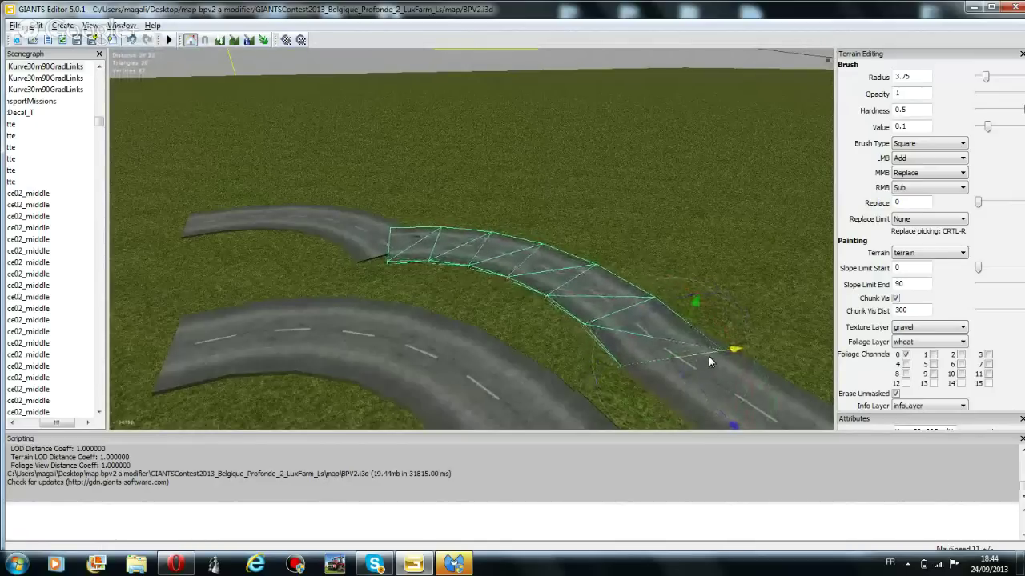
left_click(341, 231)
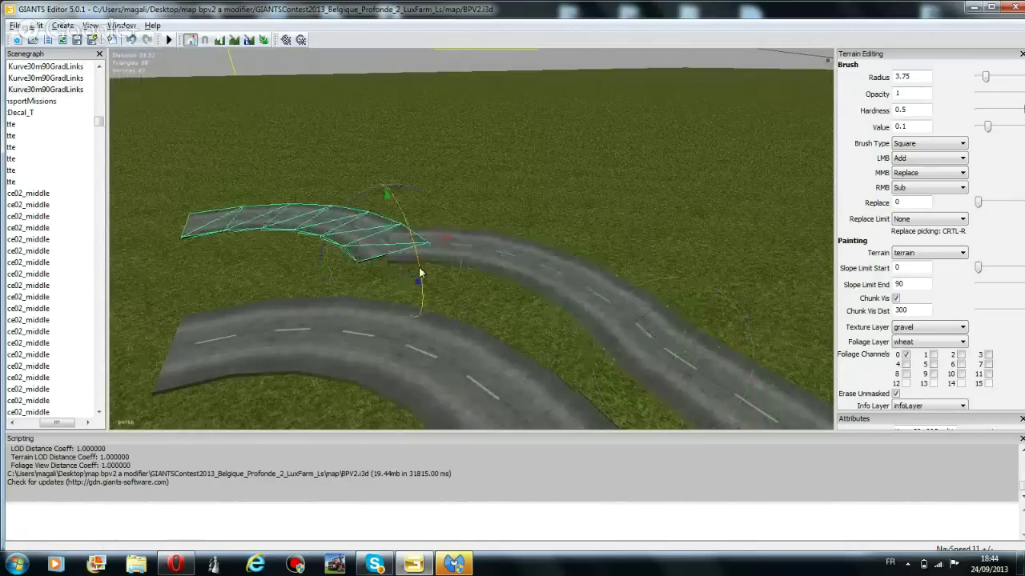
Move the left curve piece leftward and rotate it until it meets the left road
left_click_drag(419, 273, 312, 203)
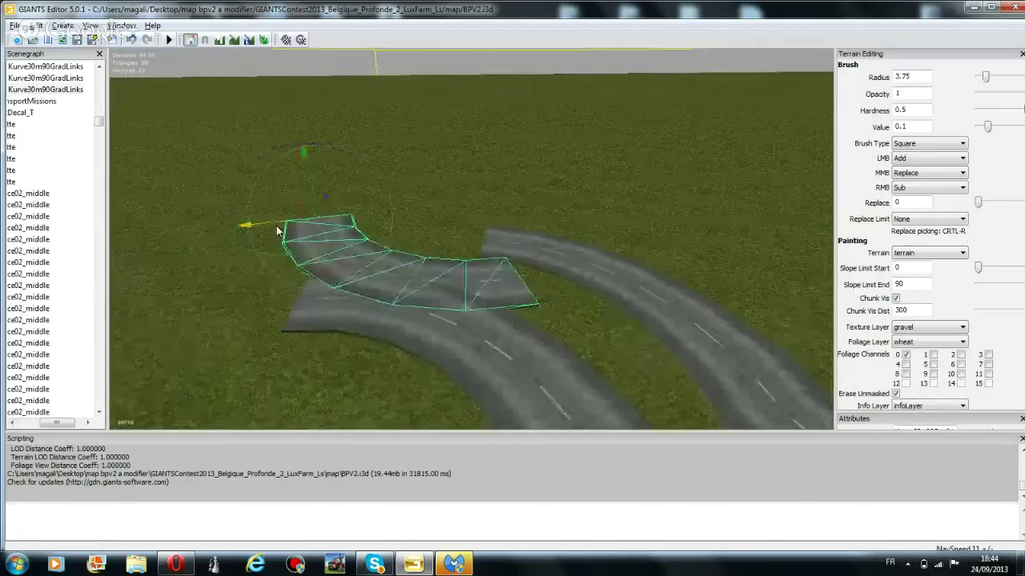
left_click_drag(276, 232, 124, 226)
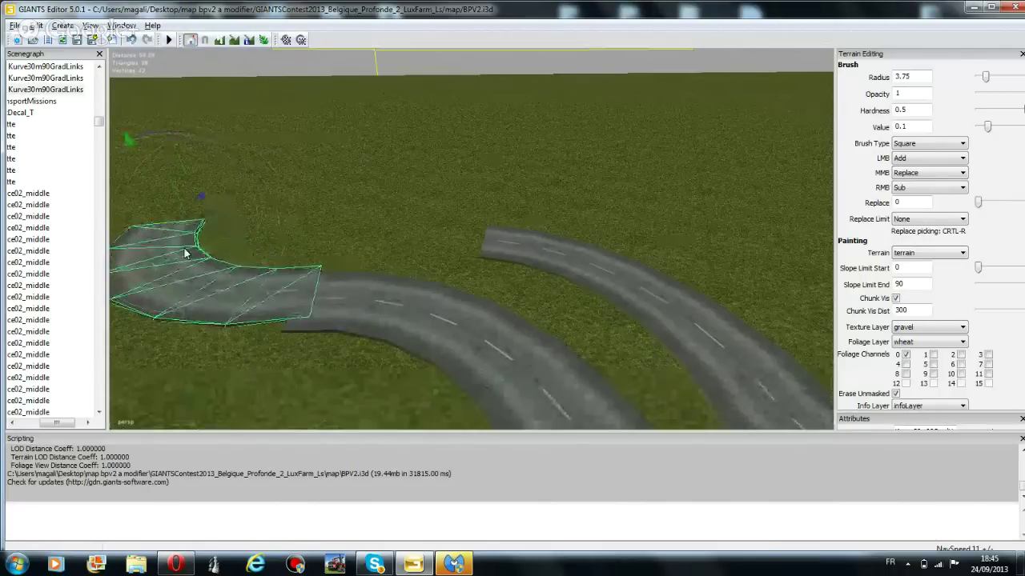
left_click_drag(200, 254, 191, 213)
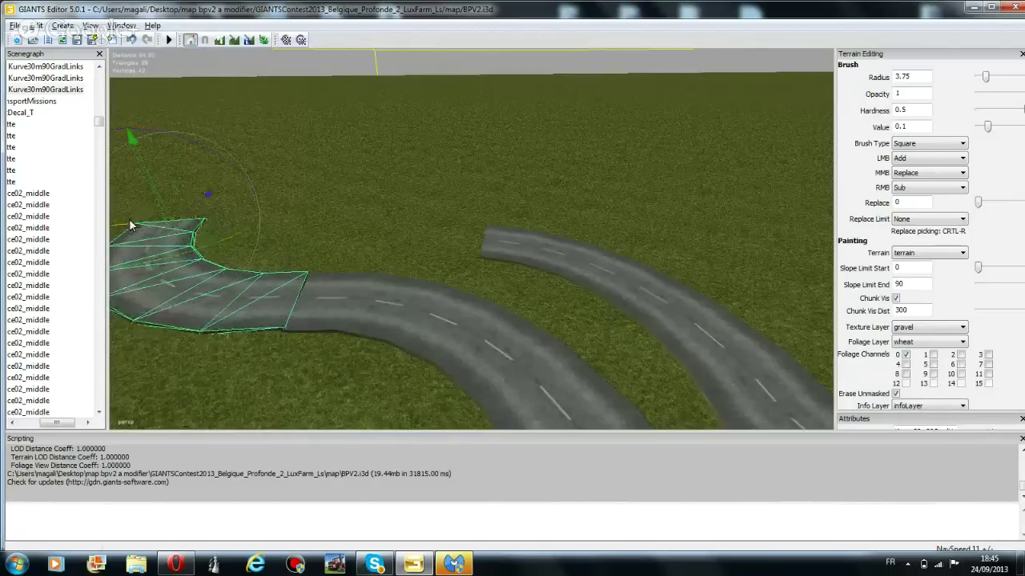
left_click_drag(132, 226, 182, 259)
right_click_drag(181, 257, 354, 161)
right_click_drag(448, 355, 395, 326)
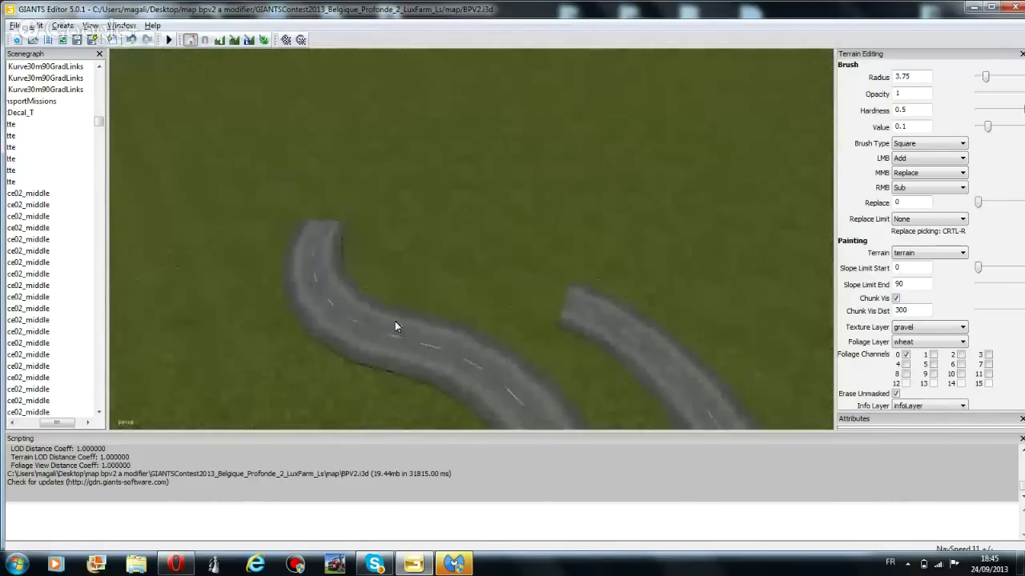
Duplicate the S-bend's curved end and fit the copy onto the right road
left_click(320, 304)
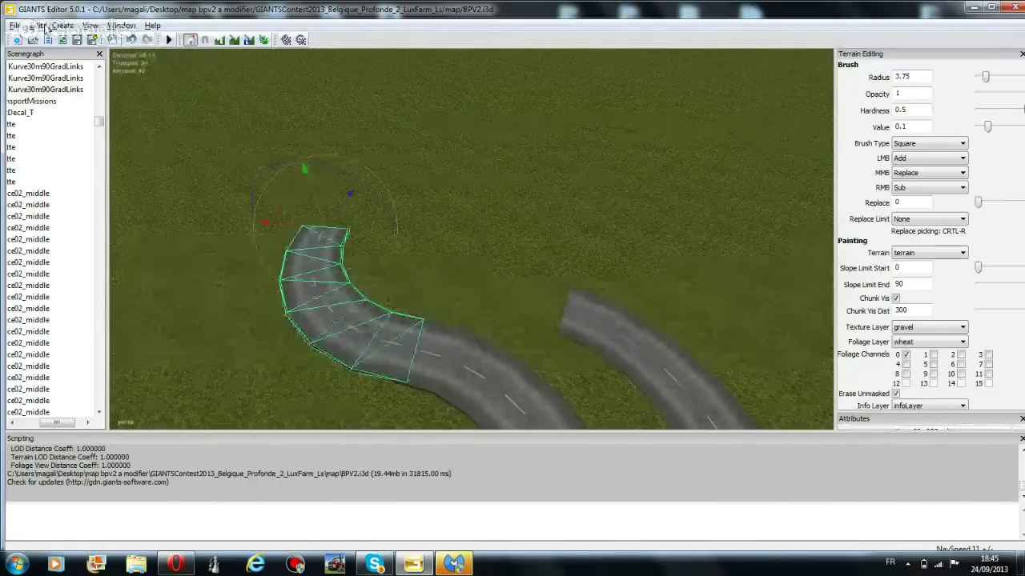
left_click(36, 25)
left_click(76, 160)
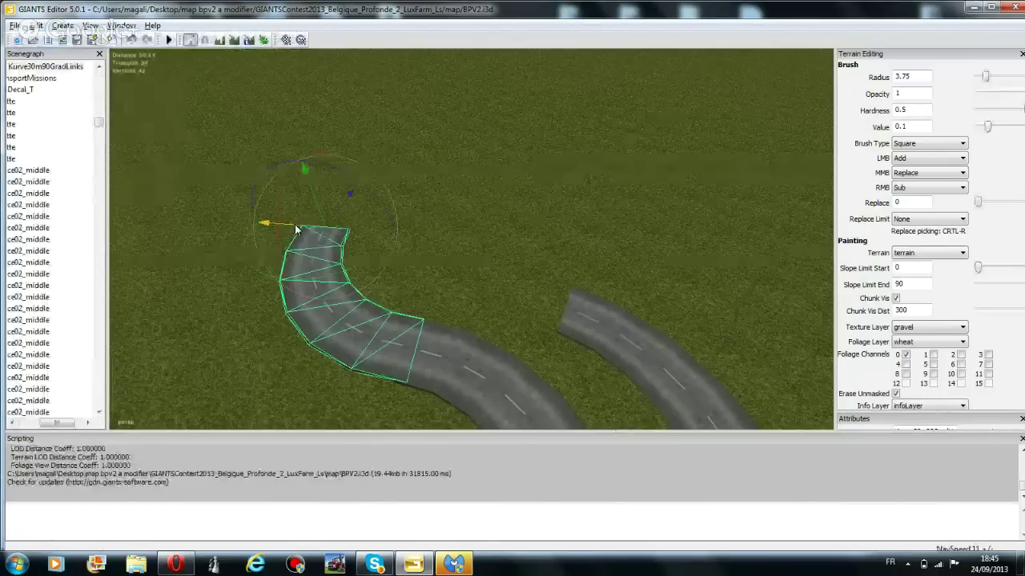
left_click_drag(295, 230, 494, 199)
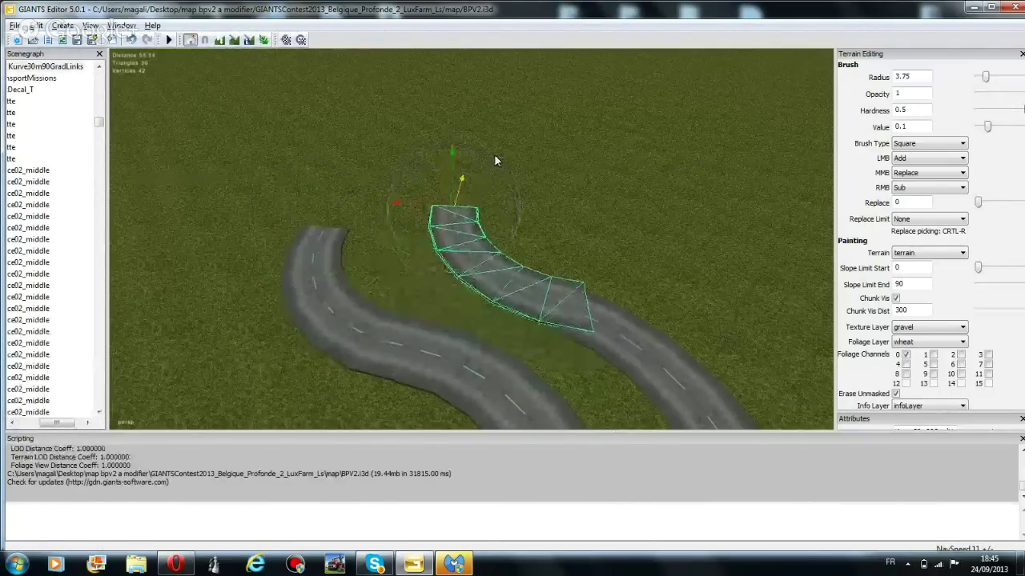
mouse_move(489, 245)
left_mouse_down()
mouse_move(474, 250)
mouse_move(483, 248)
left_mouse_up()
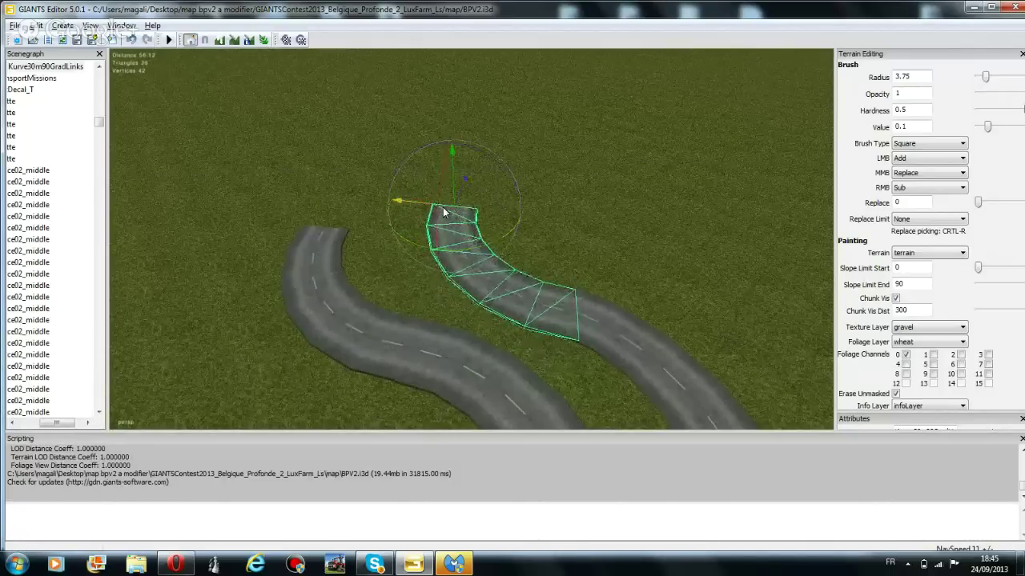
left_click_drag(444, 212, 465, 199)
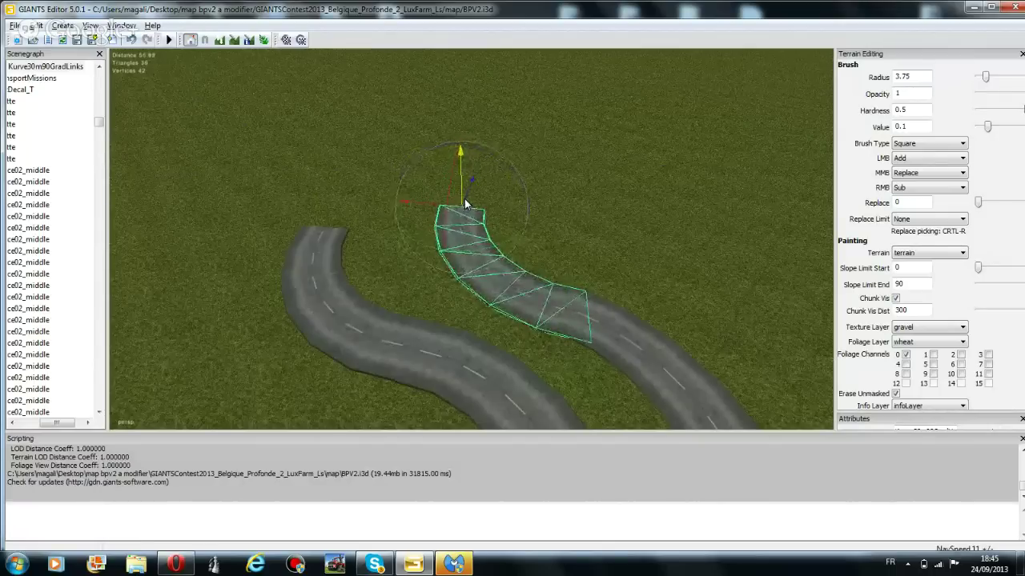
right_click_drag(566, 229, 527, 272)
Turn on terrain editing and choose gravel as the texture layer
left_click(36, 25)
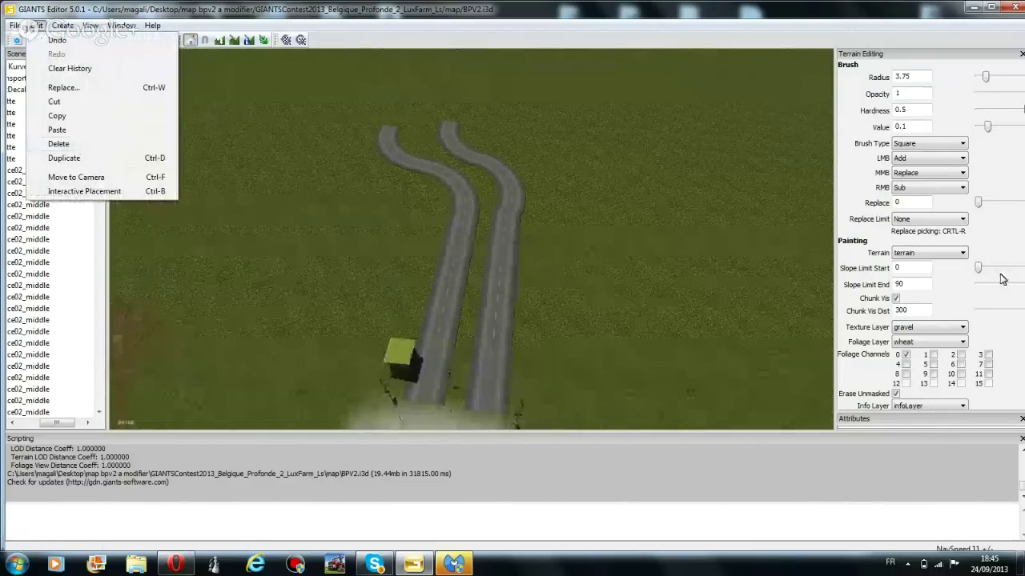
left_click(230, 46)
left_click(234, 39)
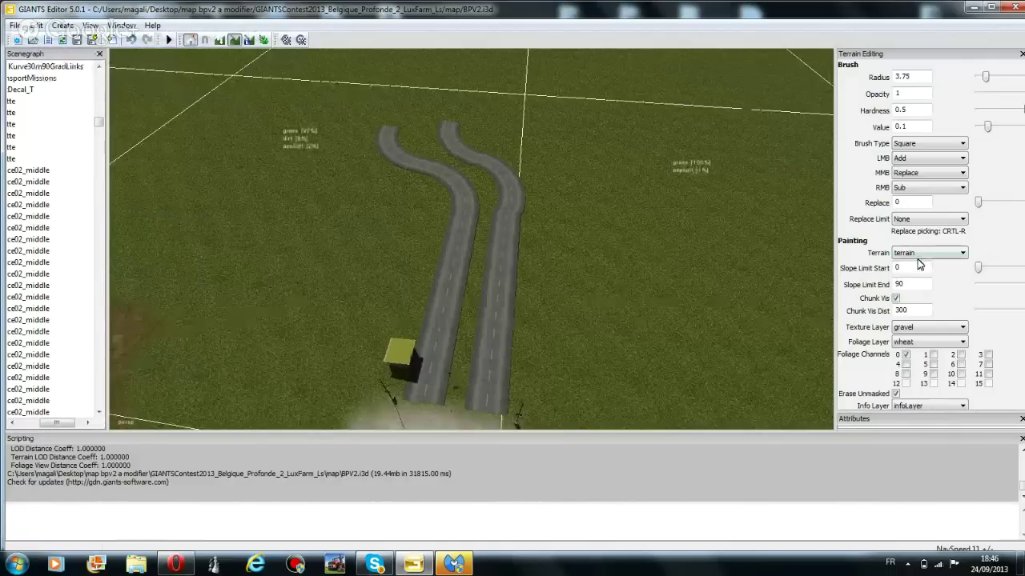
left_click(922, 330)
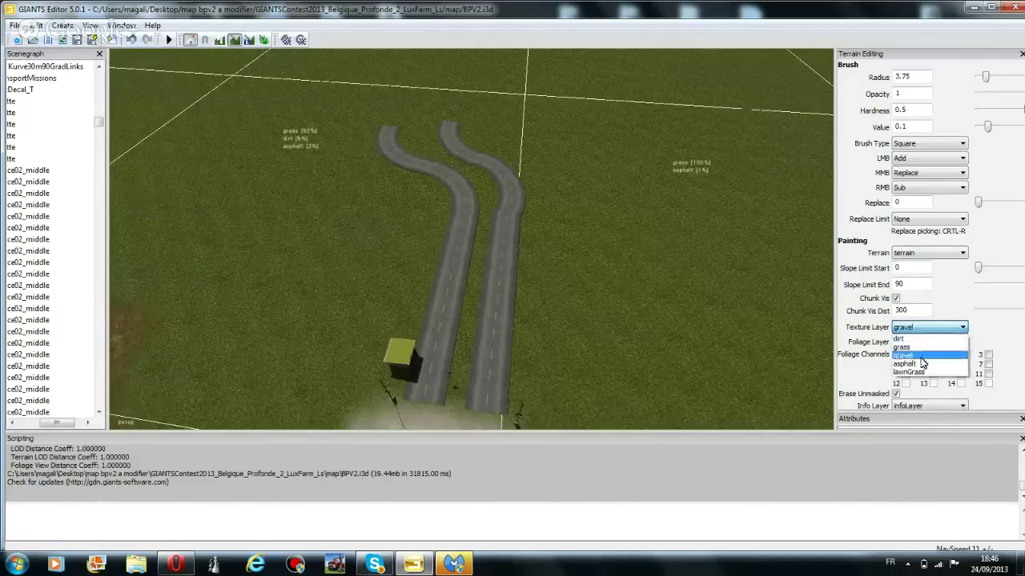
left_click(918, 357)
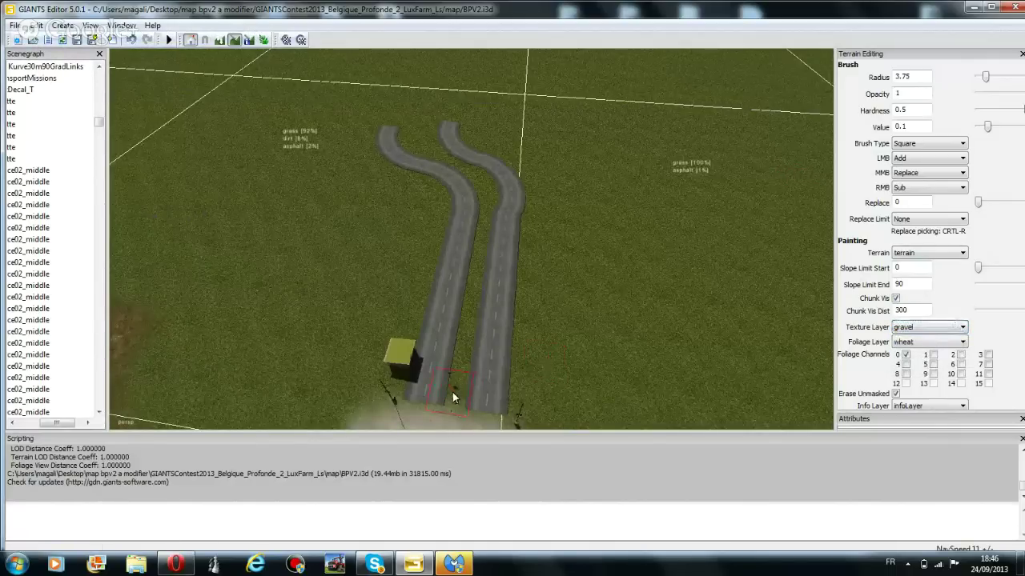
Paint gravel between the two roads from their bottom end up to the curve
left_click_drag(452, 392, 456, 394)
scroll(468, 337, "up", 6, "ctrl")
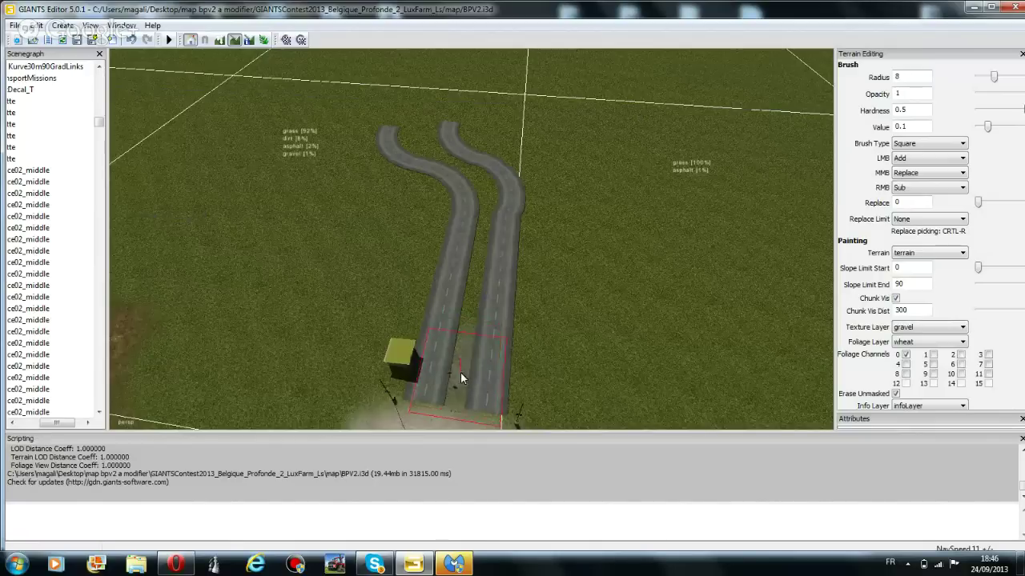
scroll(460, 371, "up", 2, "ctrl")
left_click_drag(458, 369, 460, 344)
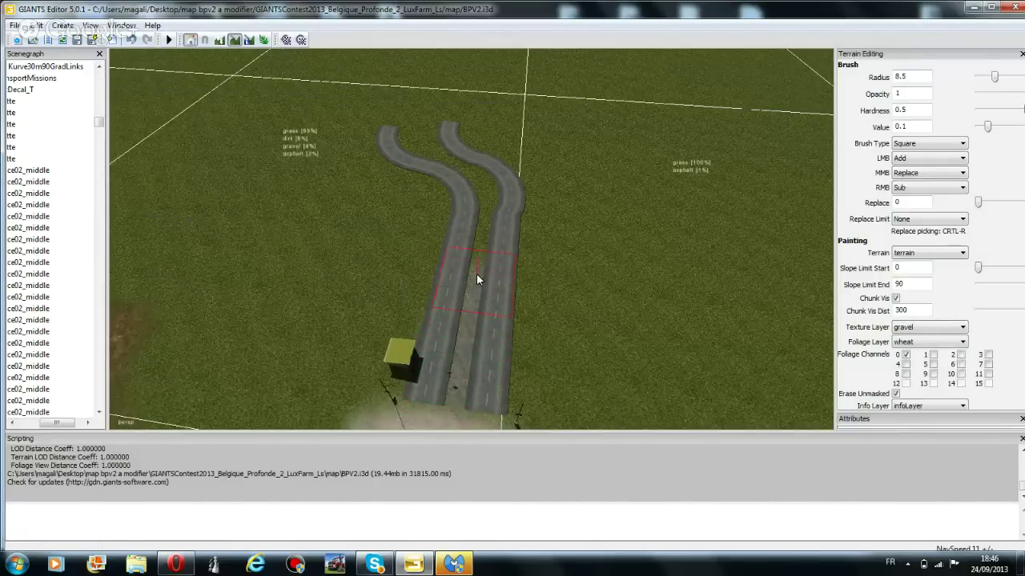
left_click_drag(490, 212, 490, 192)
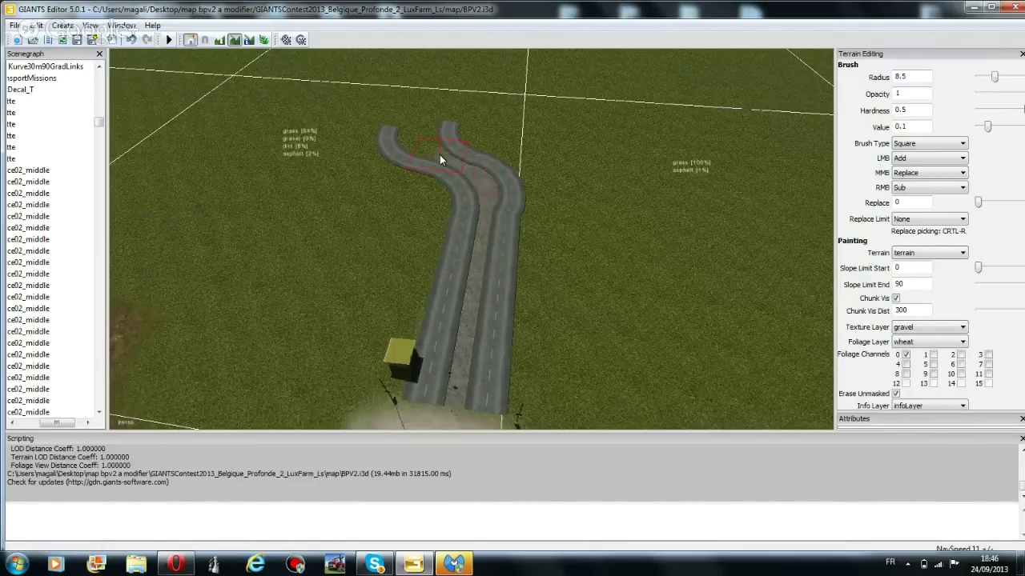
left_click_drag(421, 144, 417, 141)
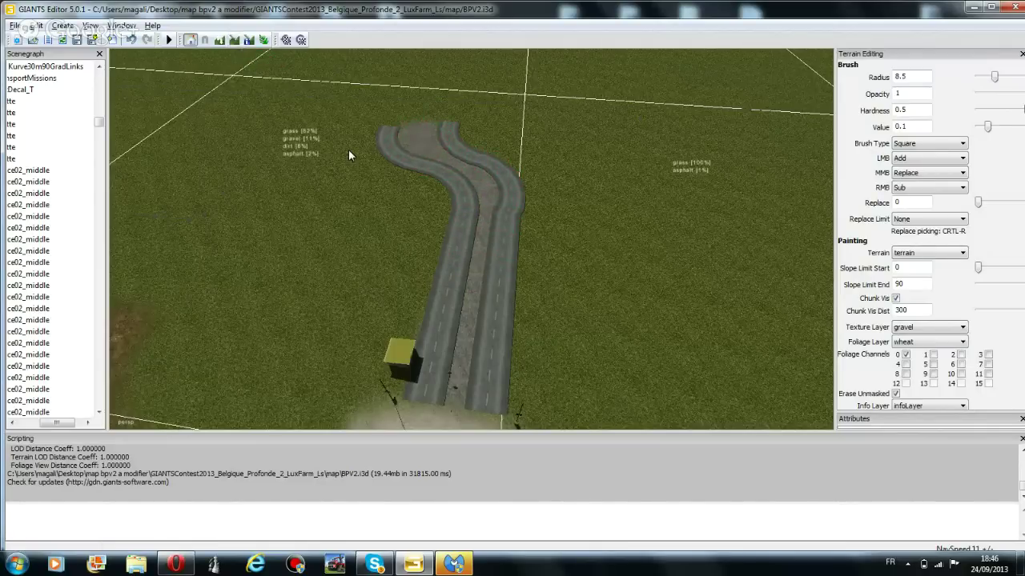
right_click_drag(349, 149, 517, 337)
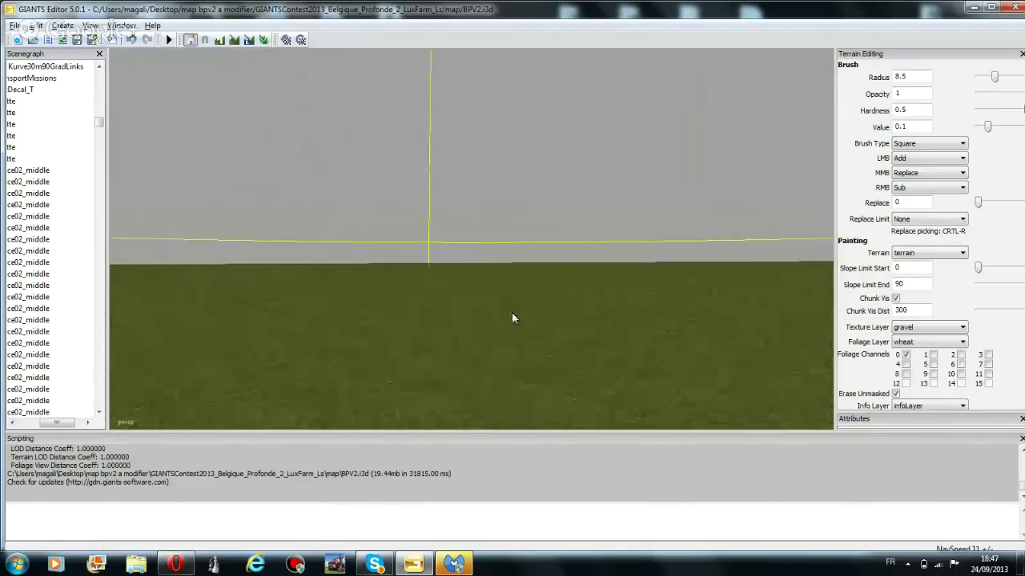
Paint gravel over the terrain beyond the road end toward the rocky ridge
right_click_drag(473, 119, 425, 268)
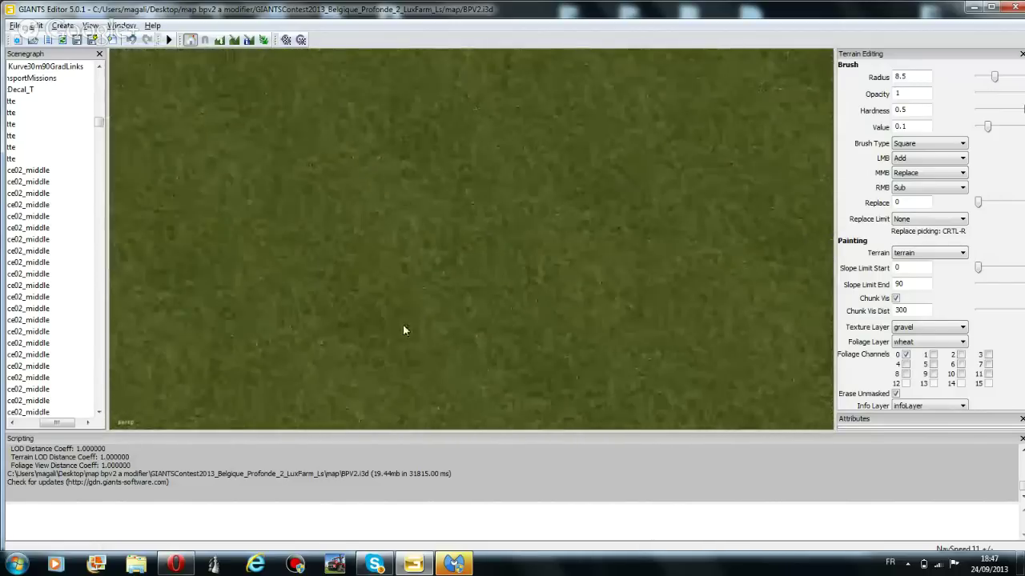
right_click_drag(410, 326, 499, 149)
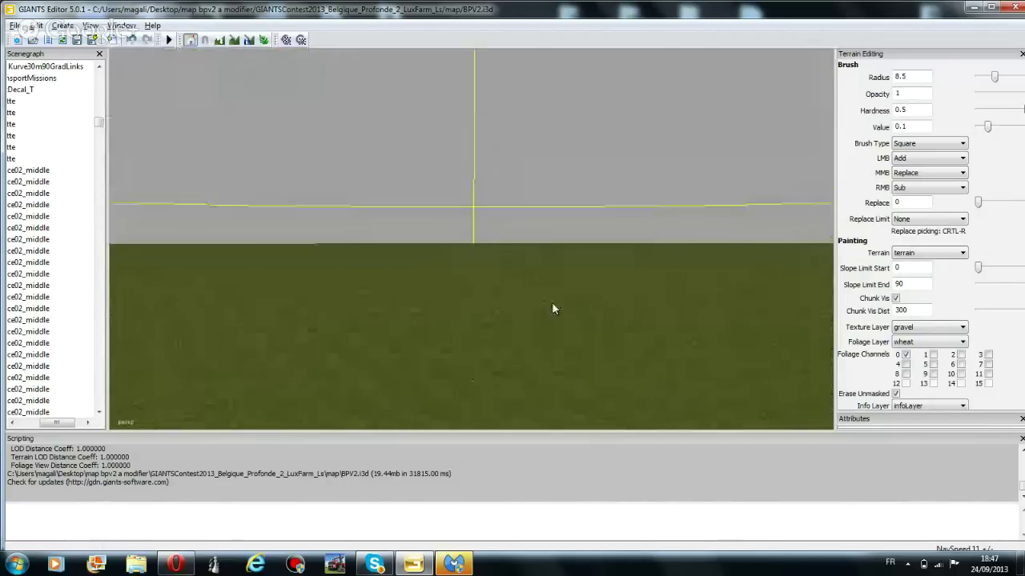
right_click_drag(613, 323, 492, 250)
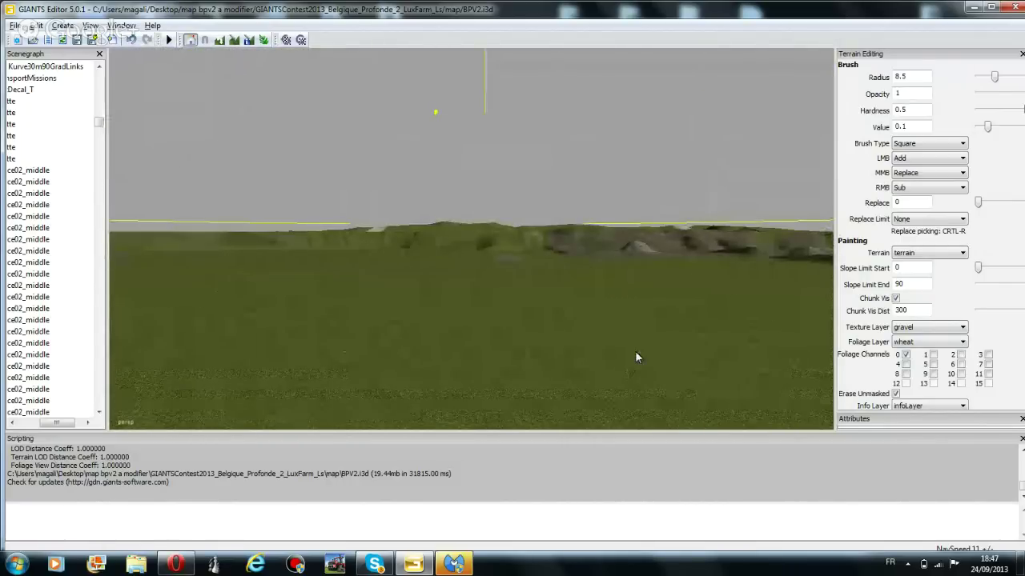
right_click_drag(638, 355, 787, 320)
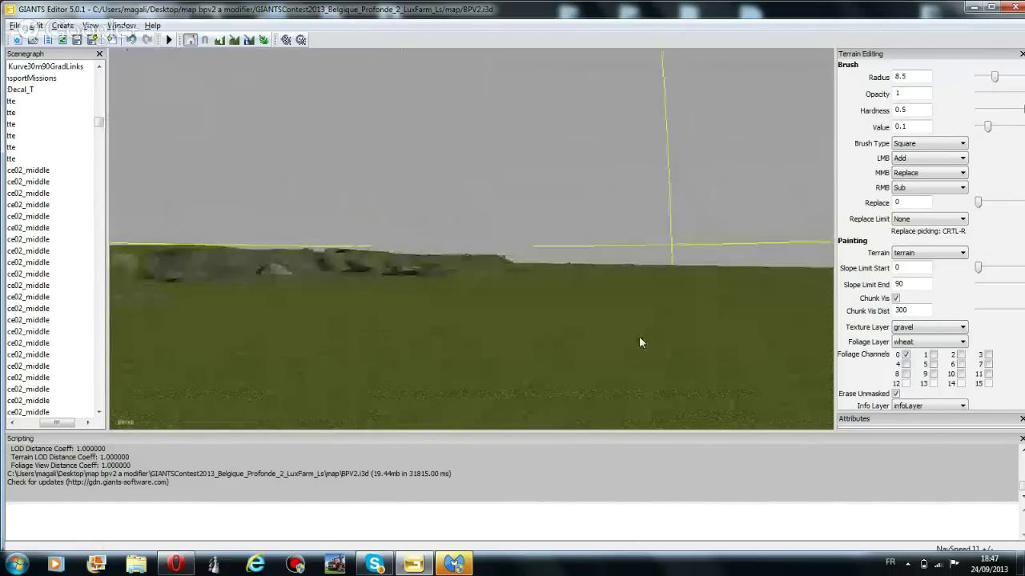
right_click_drag(640, 343, 279, 328)
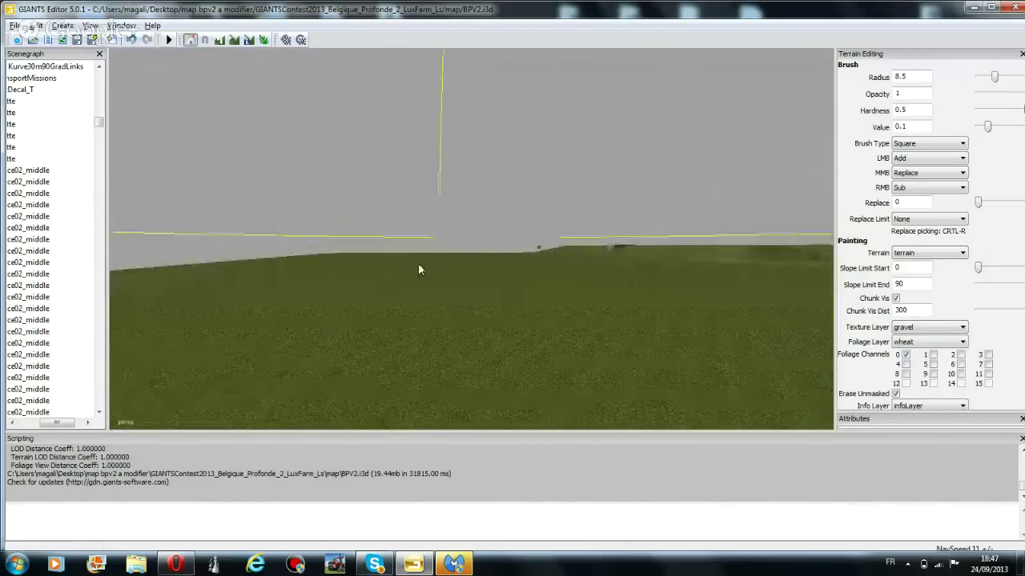
right_click_drag(421, 267, 359, 288)
right_click_drag(484, 288, 452, 347)
mouse_move(452, 347)
left_mouse_down()
mouse_move(430, 339)
mouse_move(467, 345)
left_mouse_up()
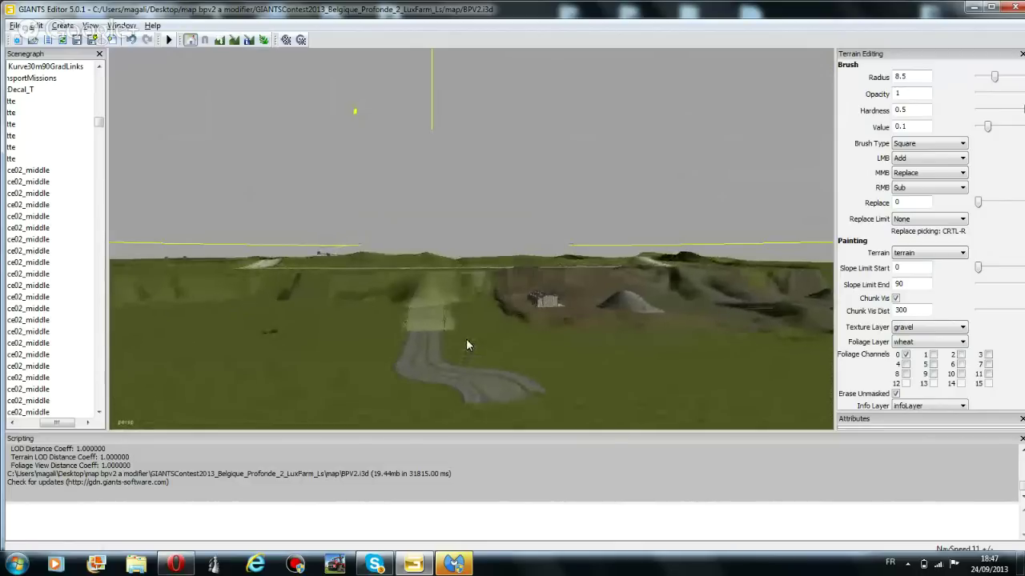
mouse_move(467, 345)
middle_mouse_down()
mouse_move(512, 288)
mouse_move(517, 297)
mouse_move(460, 286)
mouse_move(498, 358)
mouse_move(517, 342)
mouse_move(521, 355)
mouse_move(510, 357)
mouse_move(517, 347)
mouse_move(494, 371)
mouse_move(484, 349)
mouse_move(536, 327)
mouse_move(527, 341)
mouse_move(546, 315)
mouse_move(537, 305)
mouse_move(539, 317)
mouse_move(549, 302)
mouse_move(585, 349)
mouse_move(583, 364)
middle_mouse_up()
Select the stop sign at the farm entrance to inspect it
left_click(565, 360)
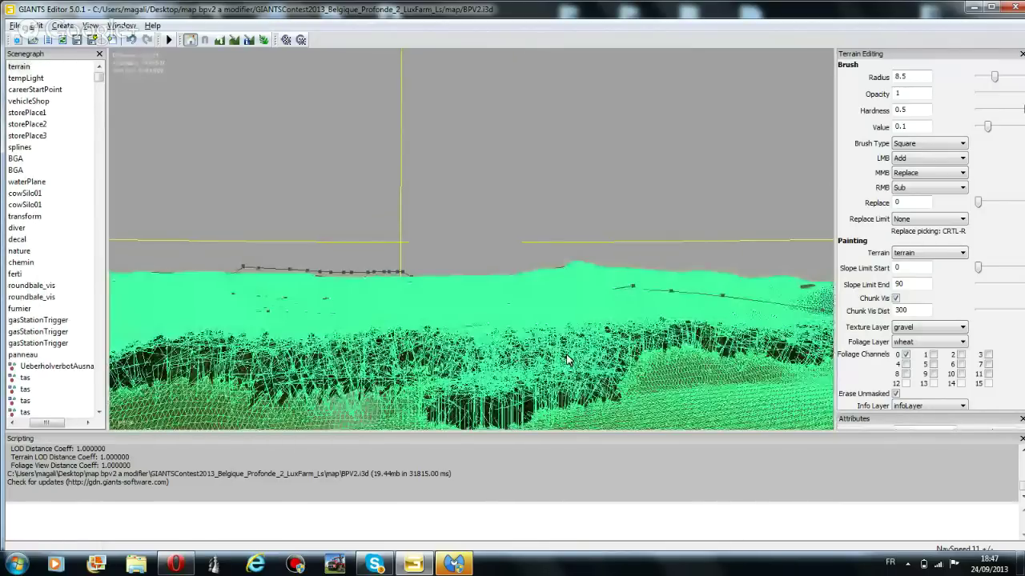
middle_click_drag(566, 354, 541, 308)
left_click(541, 308)
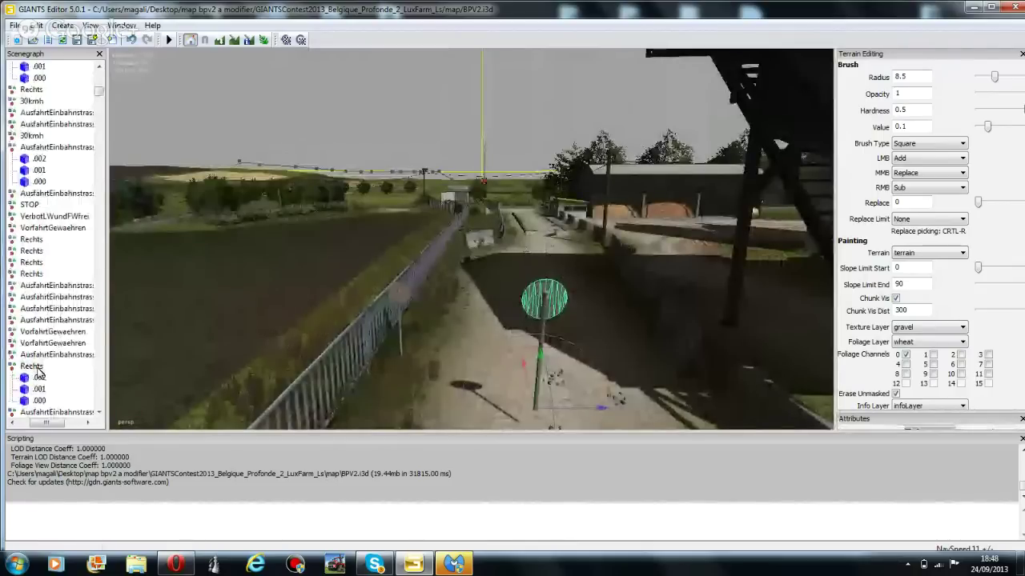
middle_click_drag(305, 323, 704, 132)
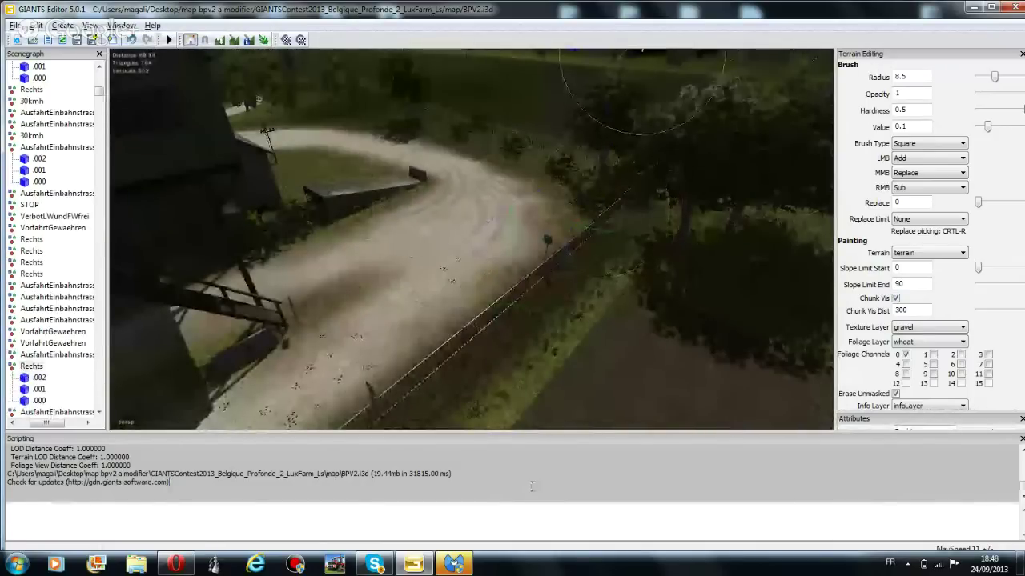
left_click_drag(532, 485, 538, 439)
scroll(539, 448, "up", 2)
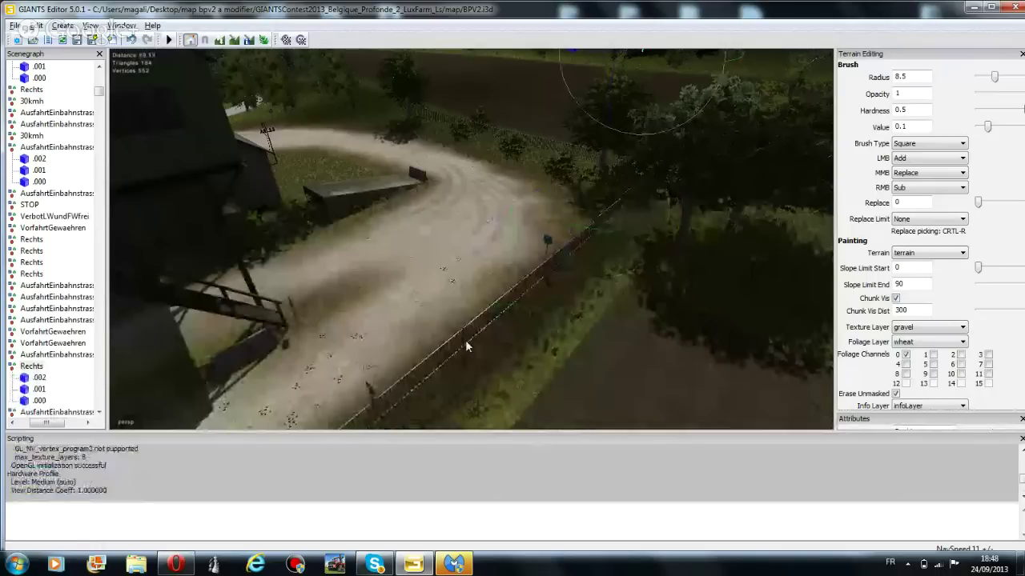
Select a tree at the forest edge, then view the farm buildings from above
left_click(465, 340)
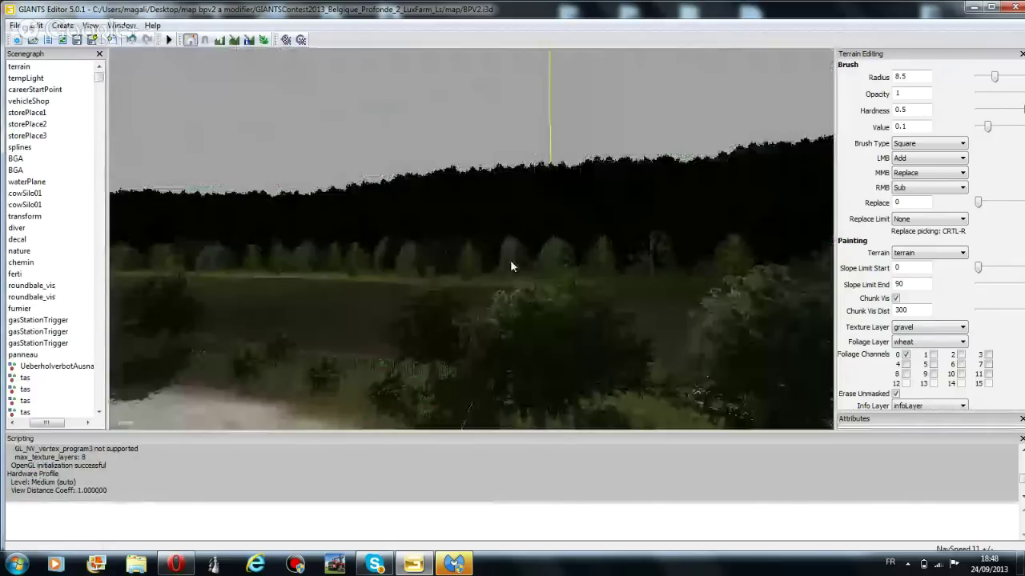
scroll(461, 313, "up", 3)
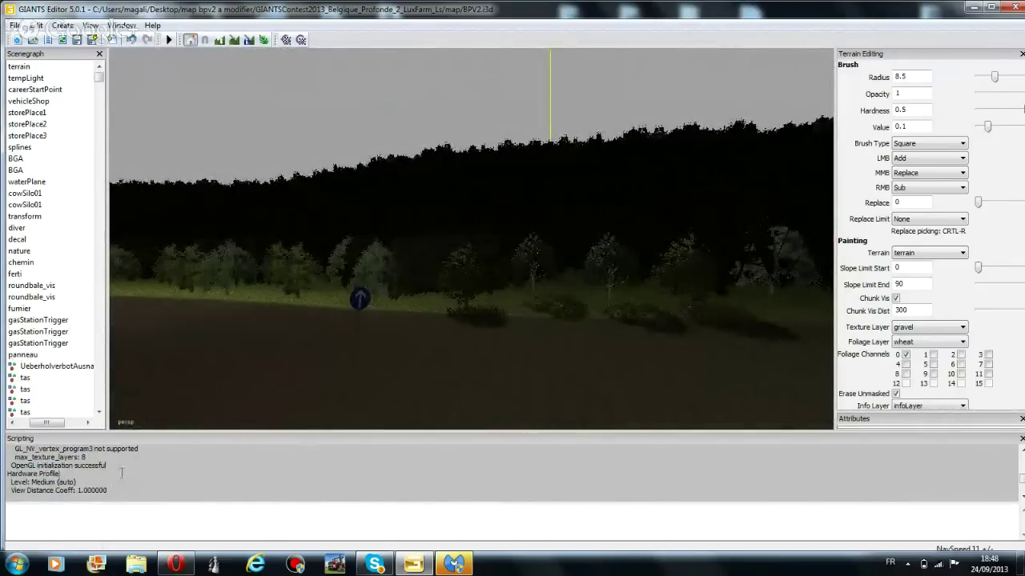
scroll(122, 472, "up", 5)
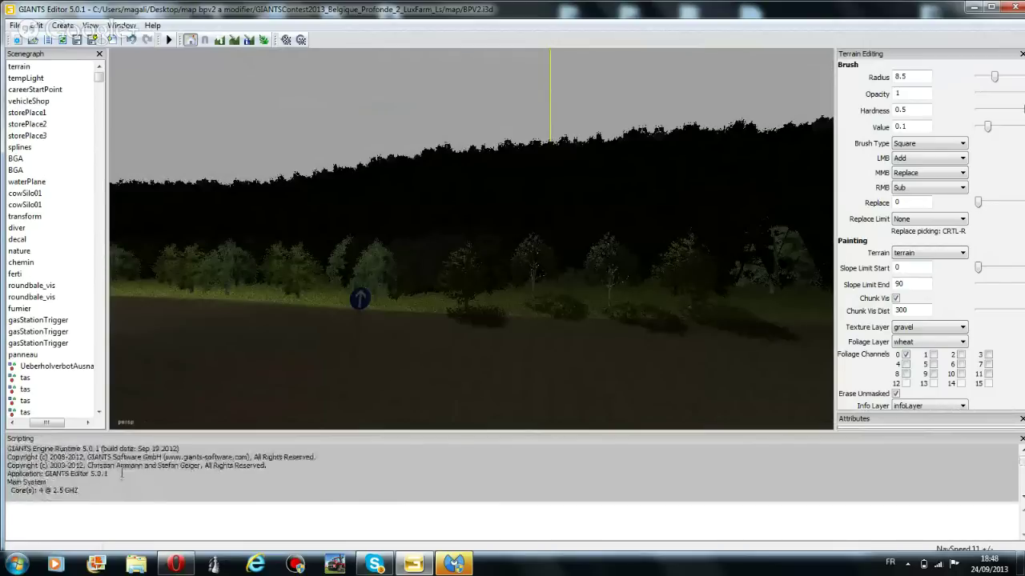
scroll(121, 472, "down", 5)
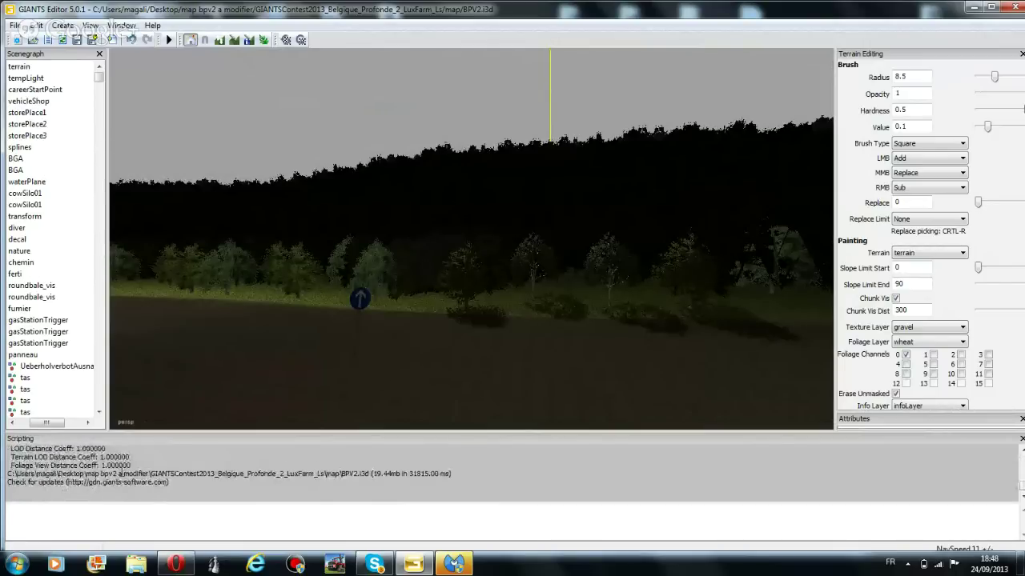
left_click(362, 305)
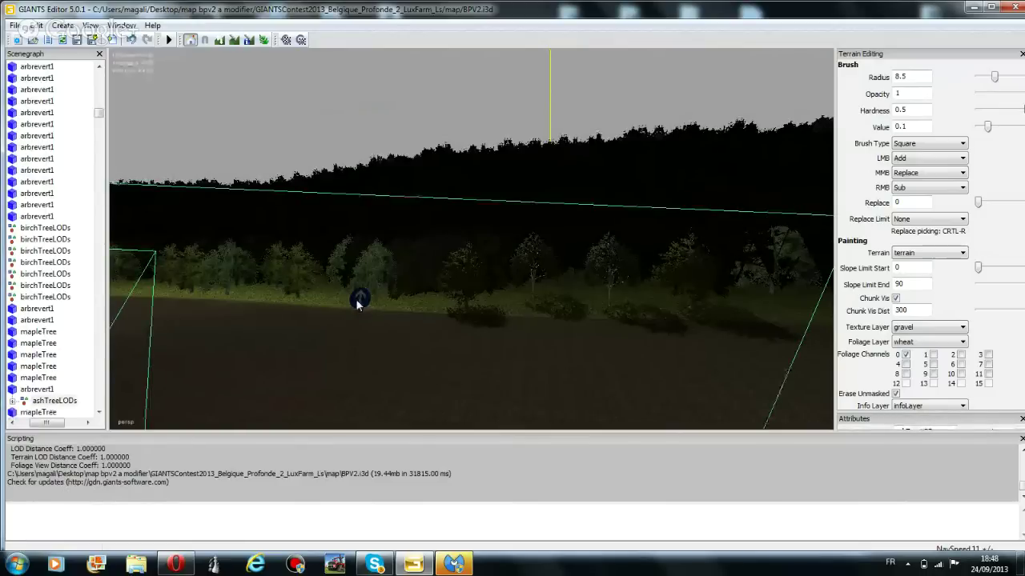
mouse_move(348, 301)
right_mouse_down()
mouse_move(778, 309)
mouse_move(299, 270)
mouse_move(537, 229)
right_mouse_up()
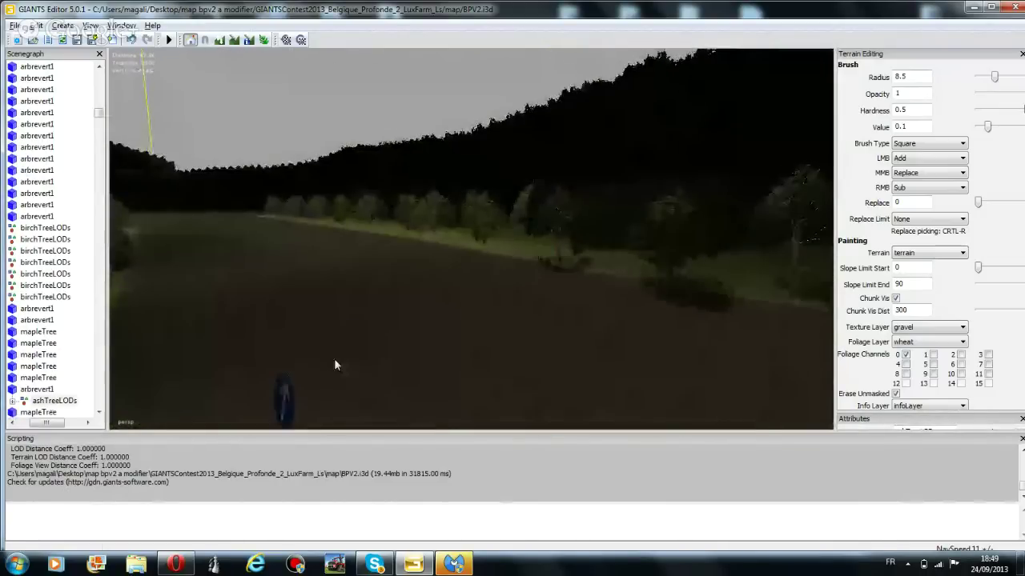
Move the road sign by the forest road up the road and right toward the verge
left_click(287, 398)
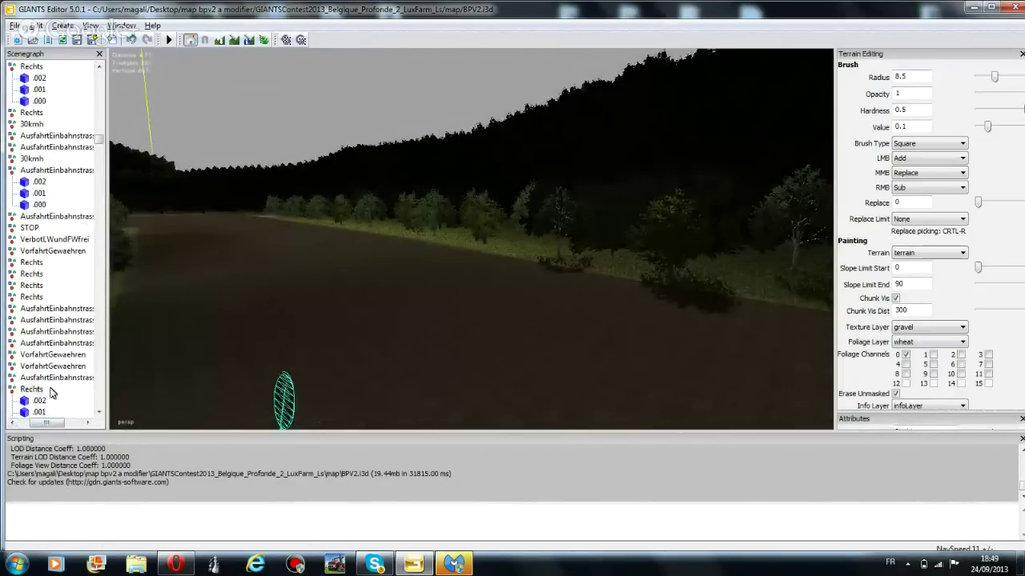
right_click_drag(298, 289, 284, 237)
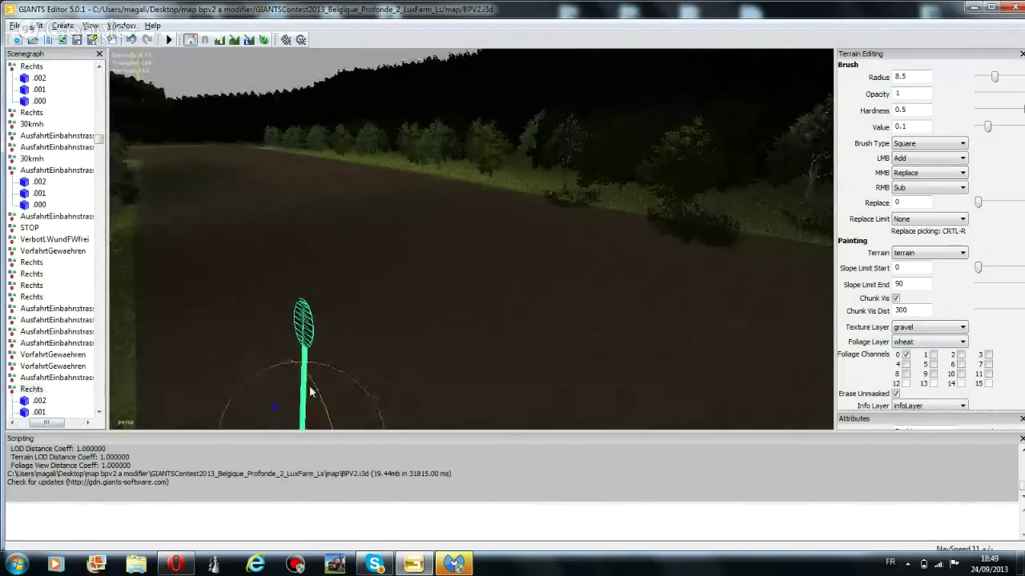
middle_click_drag(283, 231, 297, 160)
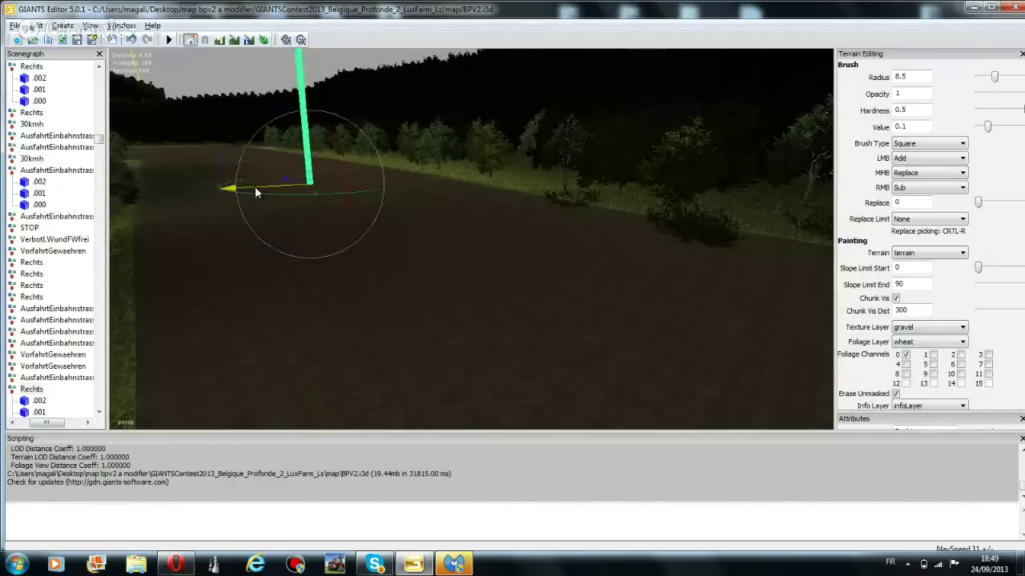
left_click_drag(254, 186, 680, 173)
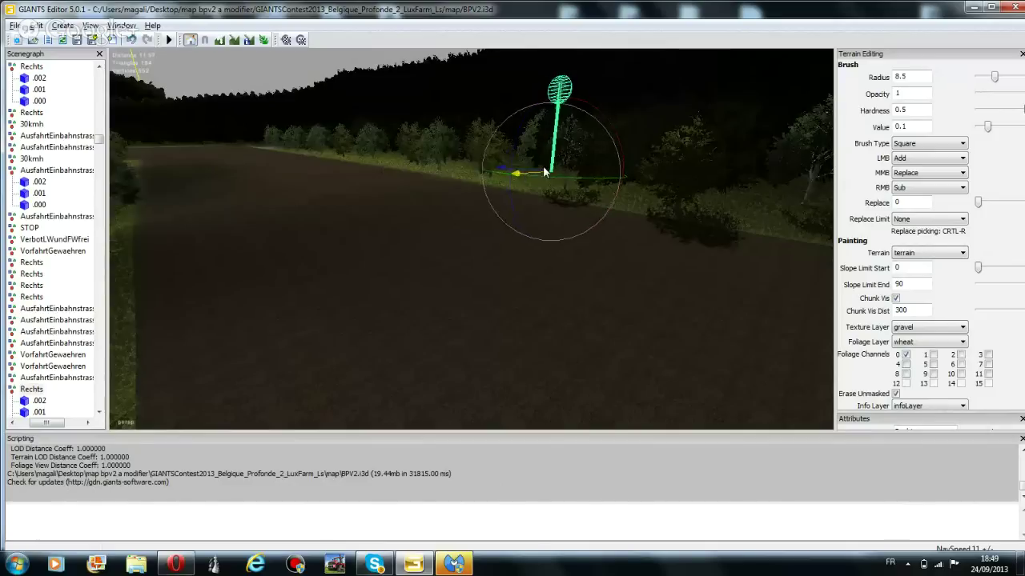
left_click_drag(522, 176, 522, 202)
Nudge an object at the tree line slightly right and select another object among the trees
right_click_drag(295, 237, 359, 207)
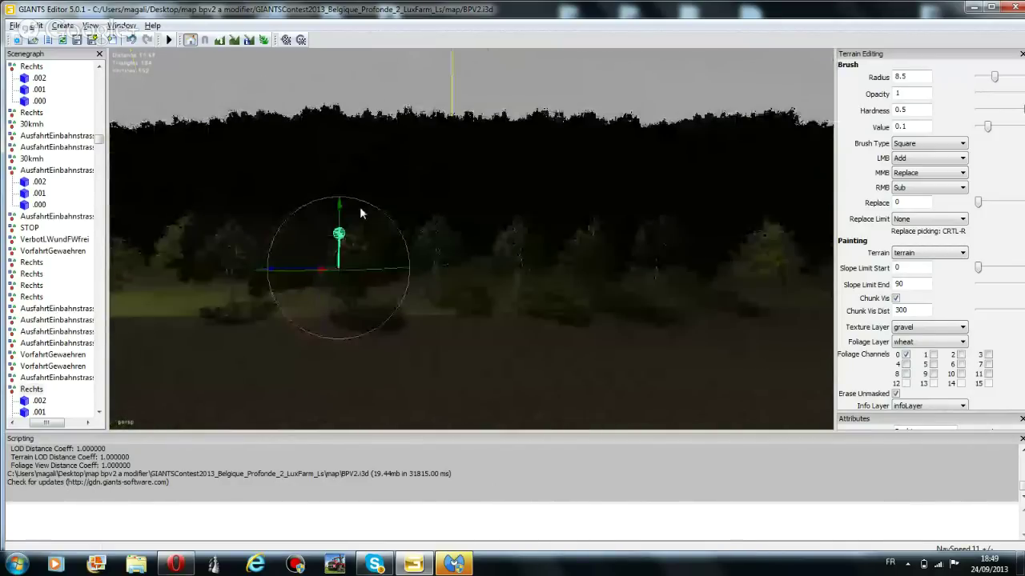
left_click_drag(321, 274, 368, 270)
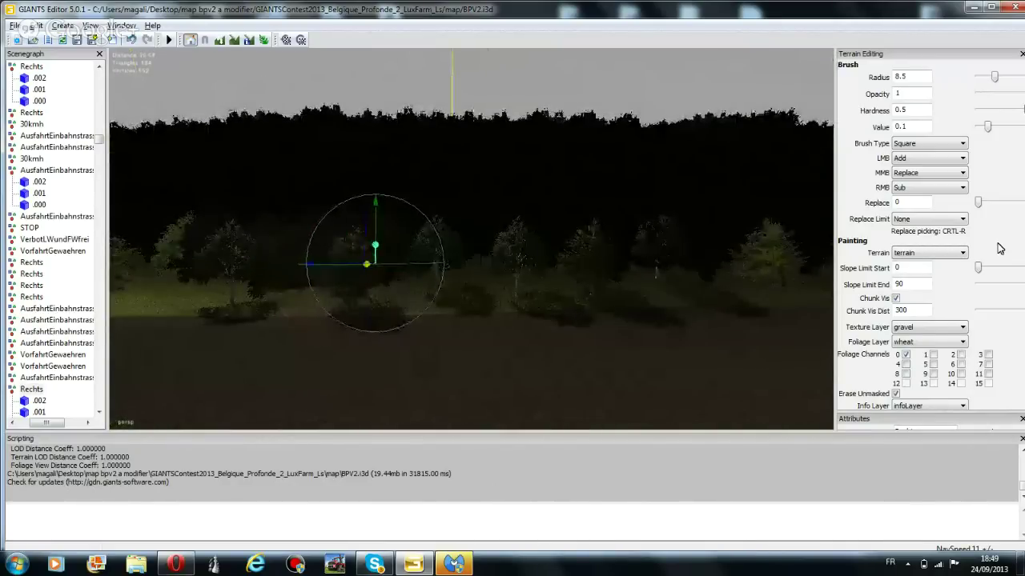
right_click_drag(358, 282, 338, 264)
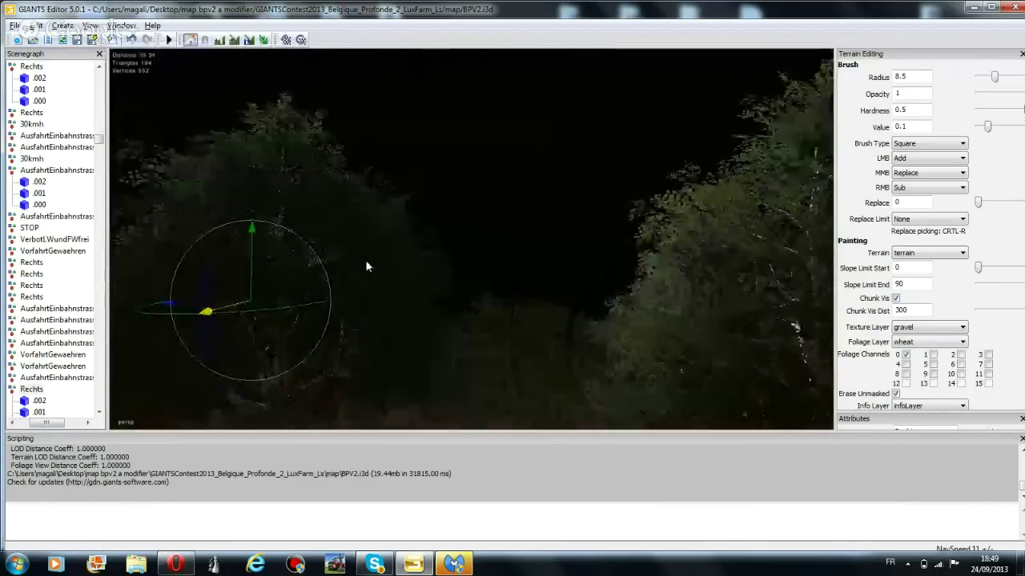
left_click(365, 259)
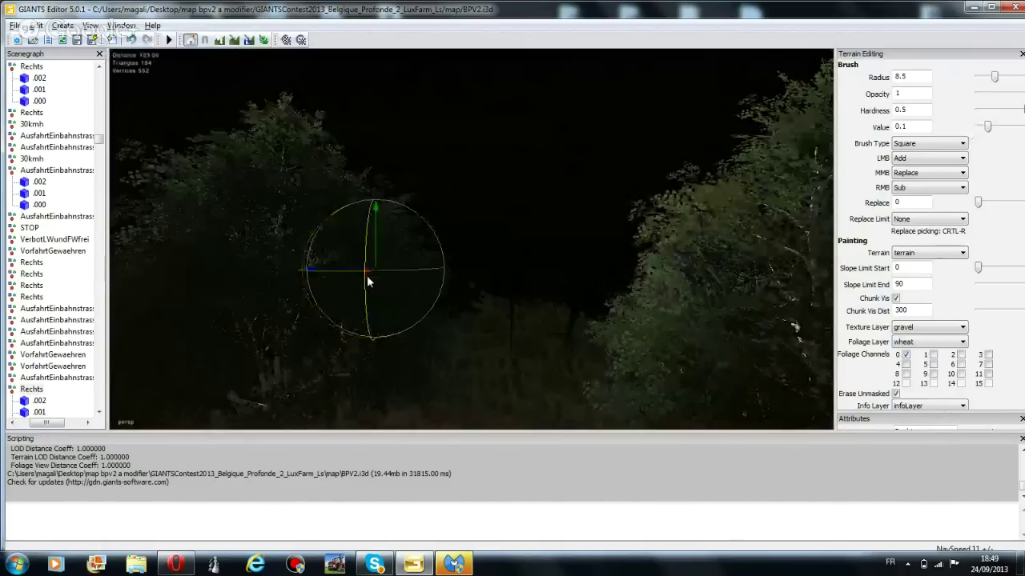
right_click_drag(367, 276, 492, 352)
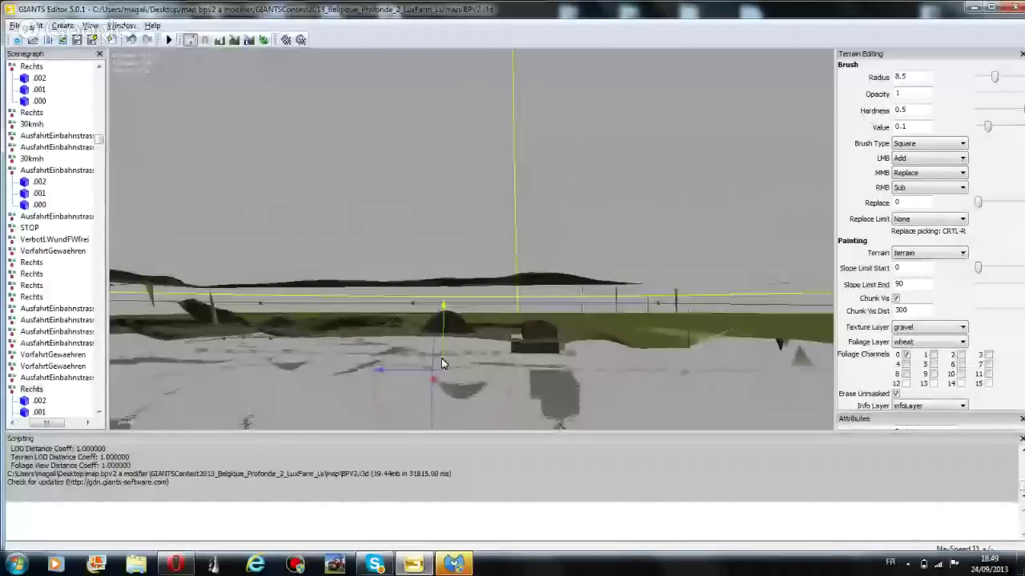
Slide the selected sign across the terrain, turn it slightly, and bring it onto the road
left_click_drag(441, 363, 478, 324)
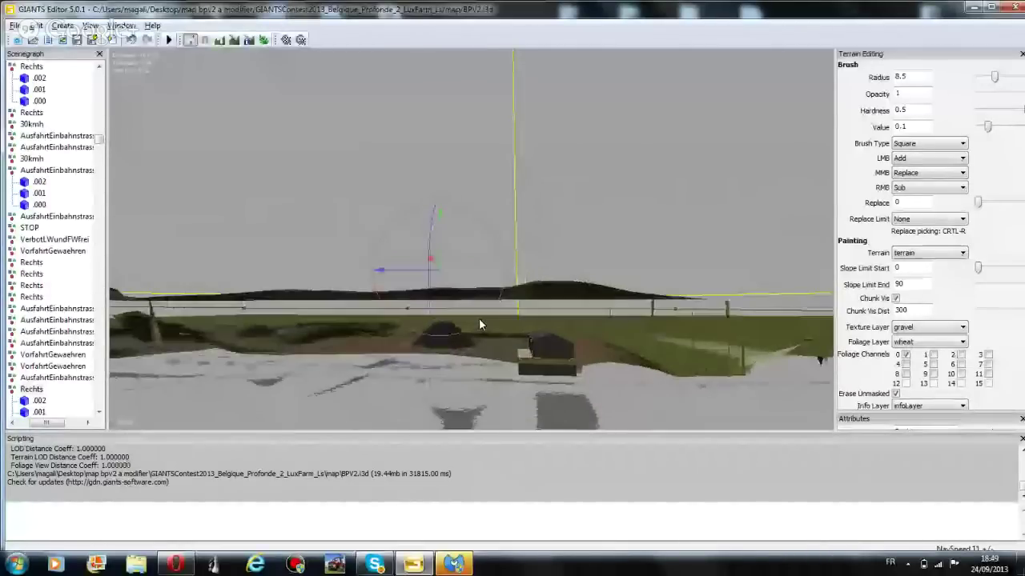
scroll(479, 324, "up", 3)
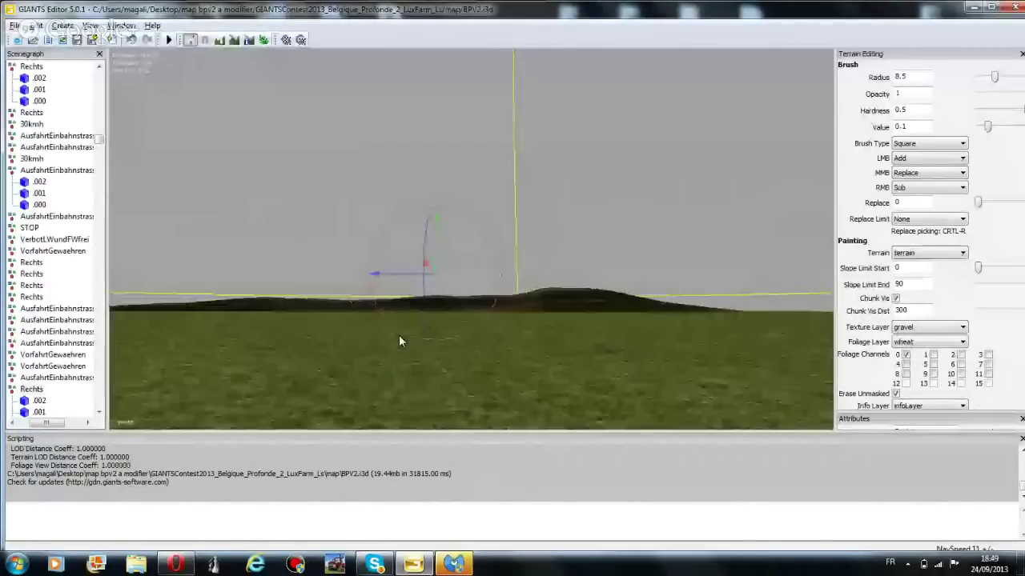
right_click_drag(447, 309, 380, 264)
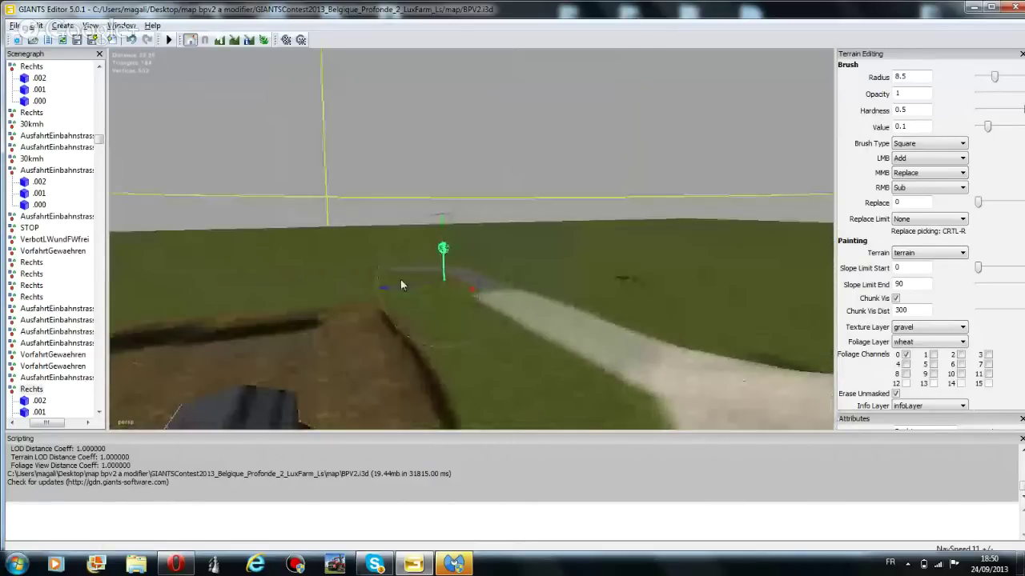
left_click_drag(389, 286, 872, 274)
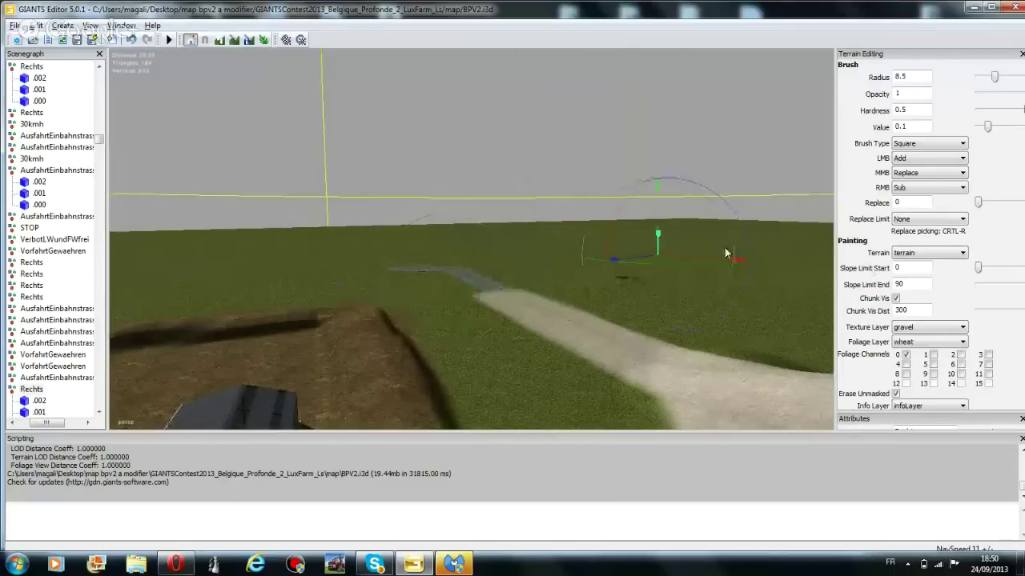
left_click_drag(739, 239, 747, 246)
left_click_drag(661, 230, 375, 193)
left_click_drag(415, 293, 506, 273)
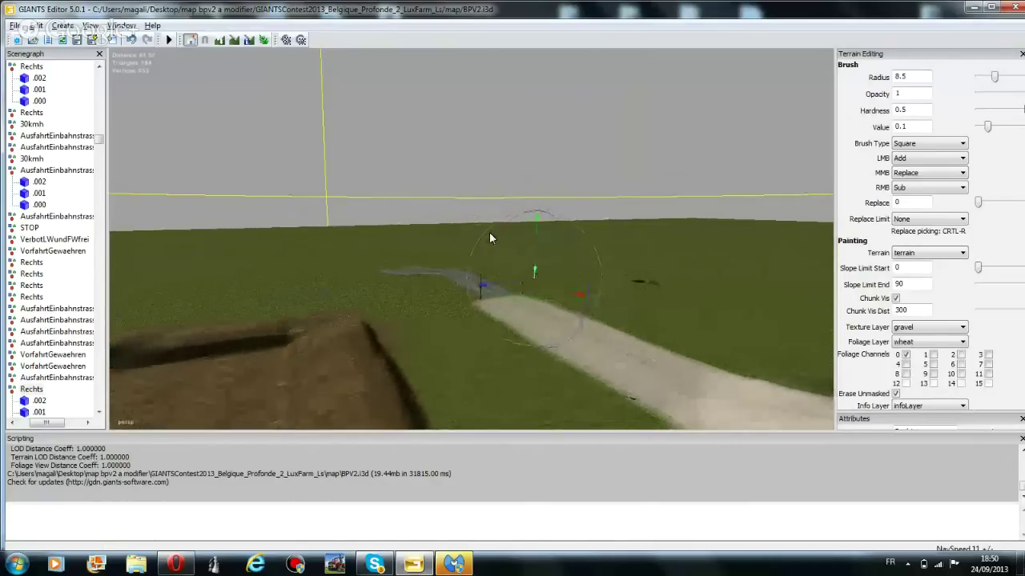
Lower the green sign to ground level, rotate it, and move it toward the entrance
right_click_drag(489, 232, 593, 304)
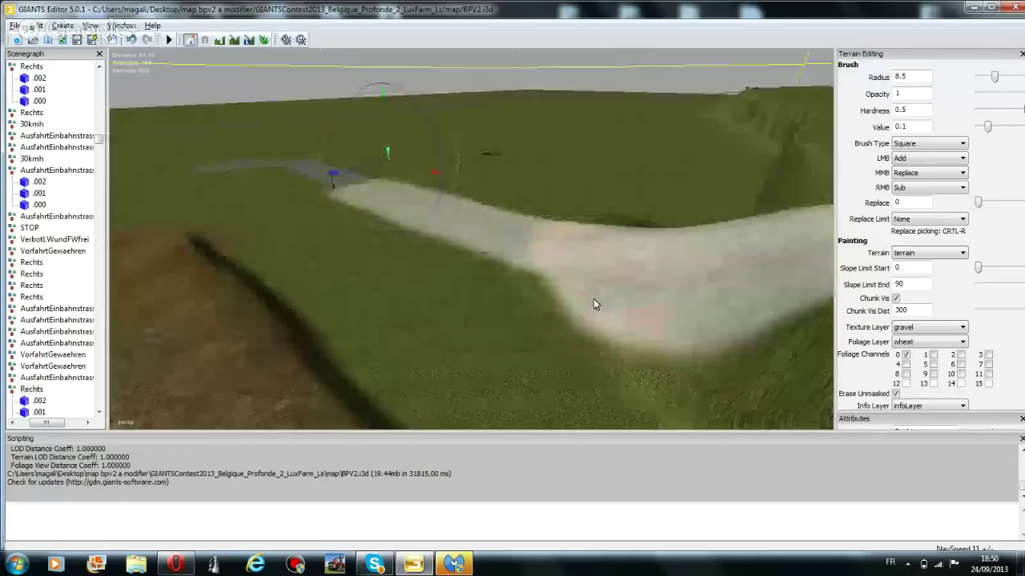
right_click_drag(593, 304, 403, 138)
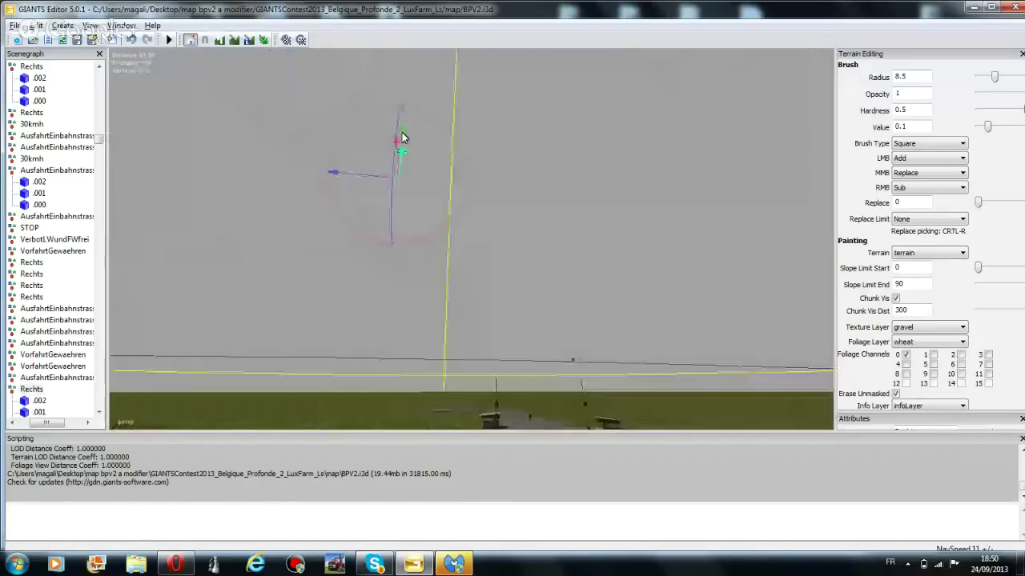
left_click_drag(403, 146, 377, 435)
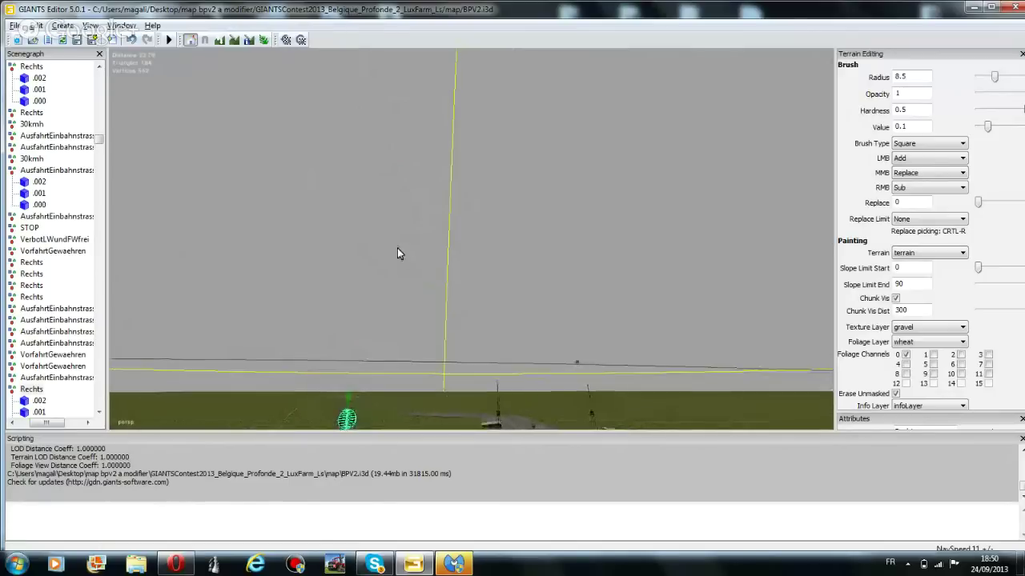
right_click_drag(398, 251, 370, 273)
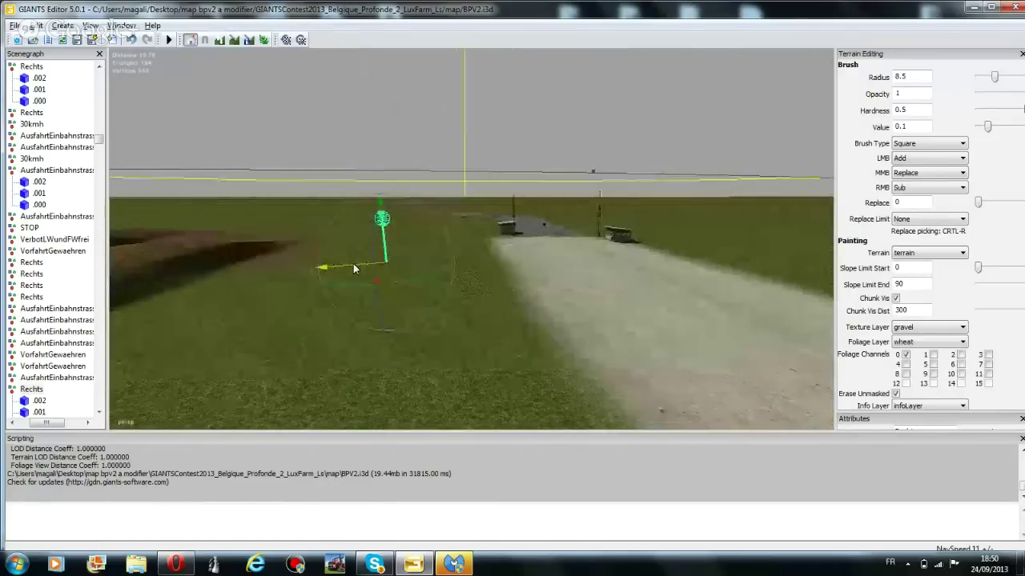
left_click_drag(350, 205, 356, 232)
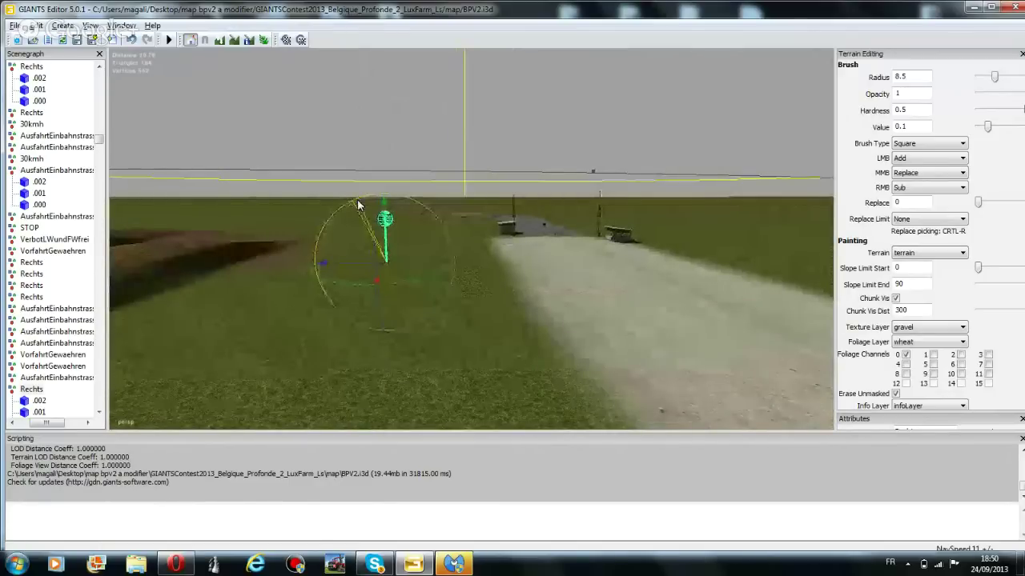
left_click_drag(389, 277, 437, 181)
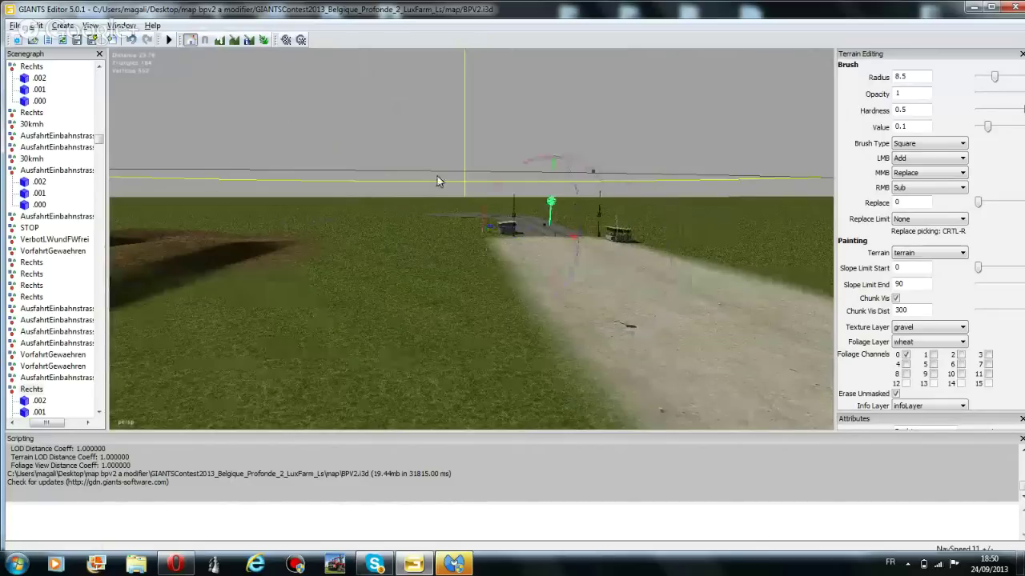
Undo the sign's misplacement and position it on the gravel beside the right-hand booth
right_click_drag(437, 182, 546, 394)
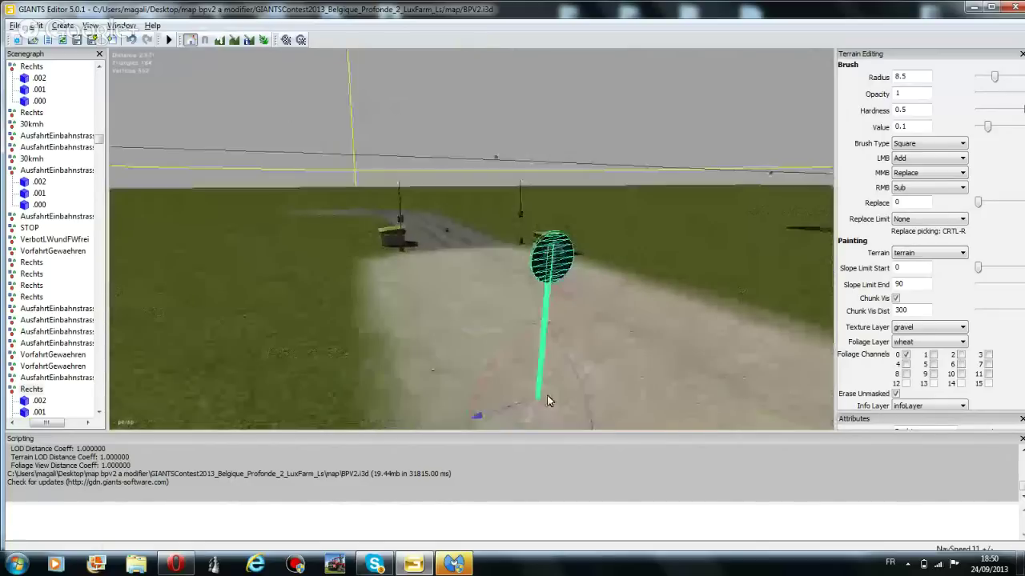
key("ctrl+z")
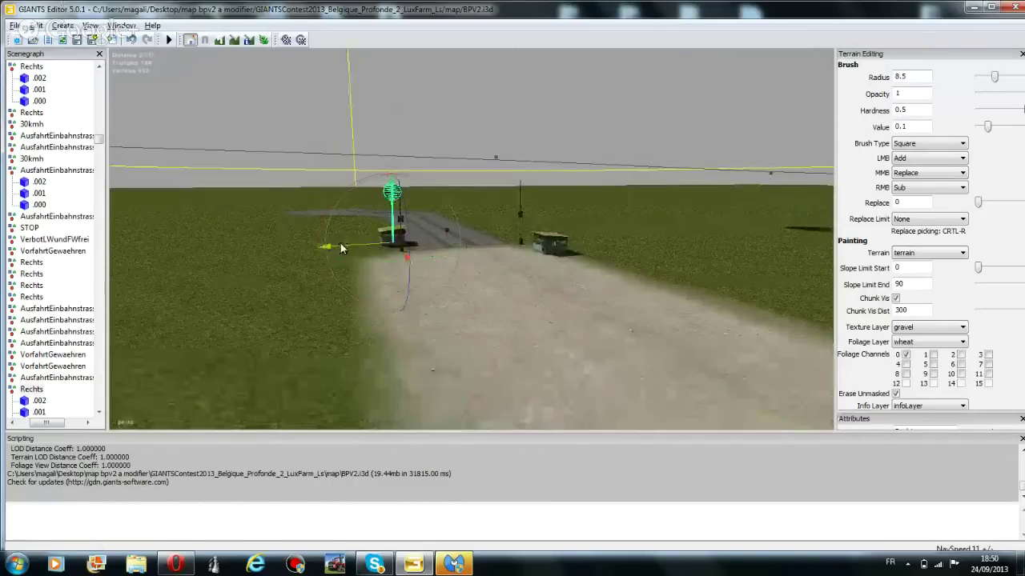
left_click_drag(340, 243, 571, 247)
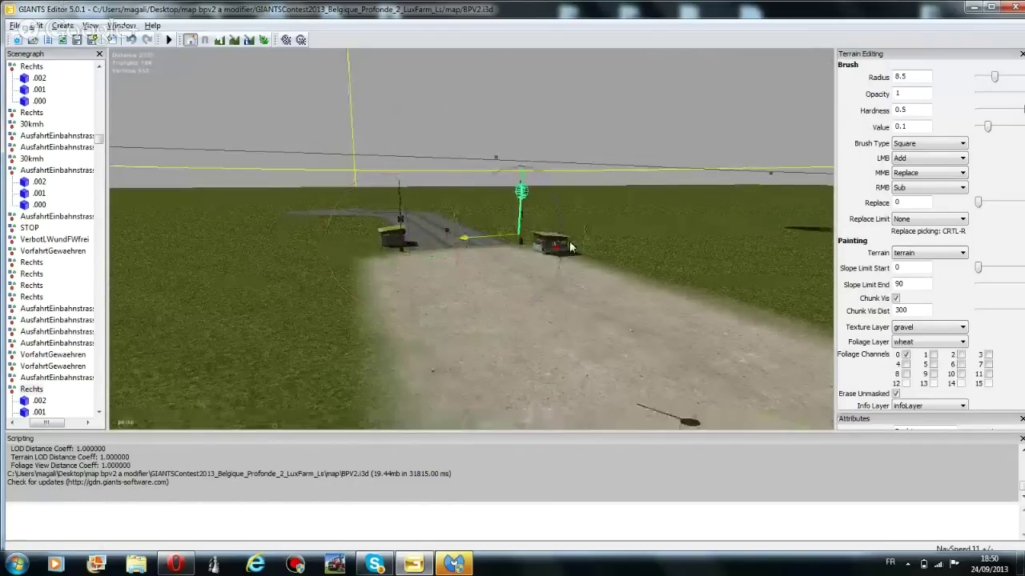
right_click_drag(571, 247, 225, 155)
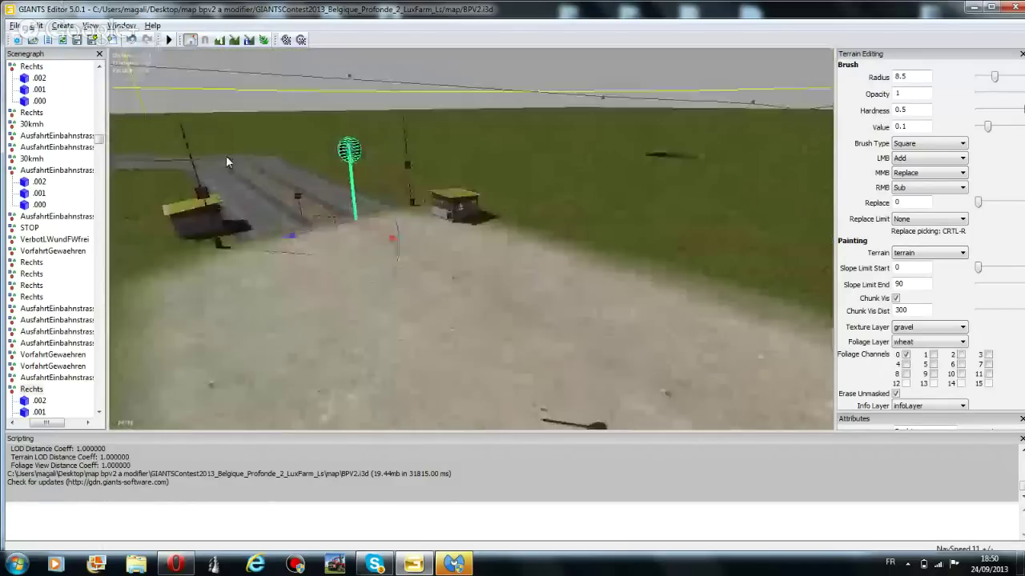
left_click_drag(226, 156, 295, 419)
left_click_drag(292, 372, 471, 214)
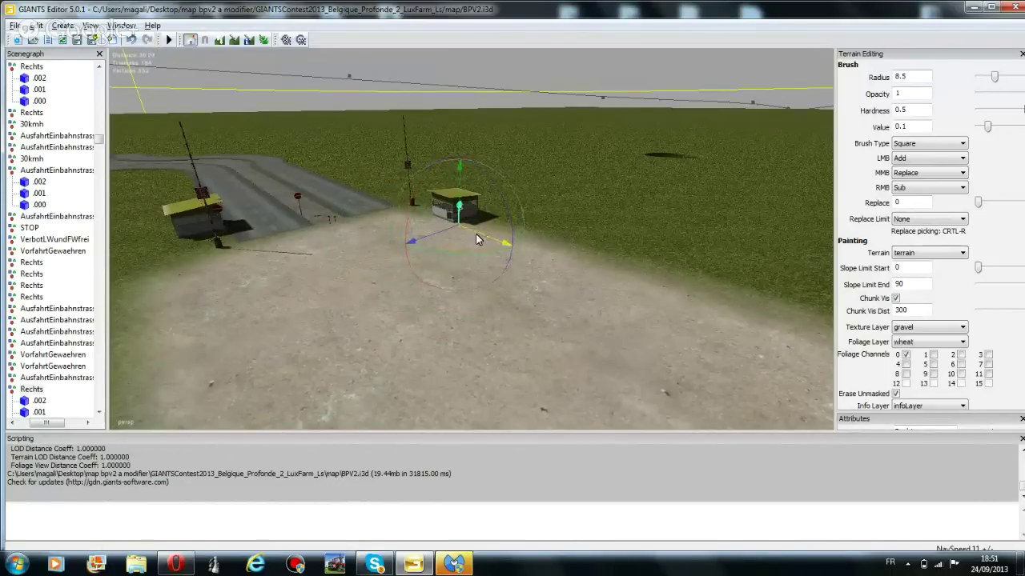
Nudge the Rechts sign by the booth slightly to the left
middle_click_drag(463, 191, 392, 348)
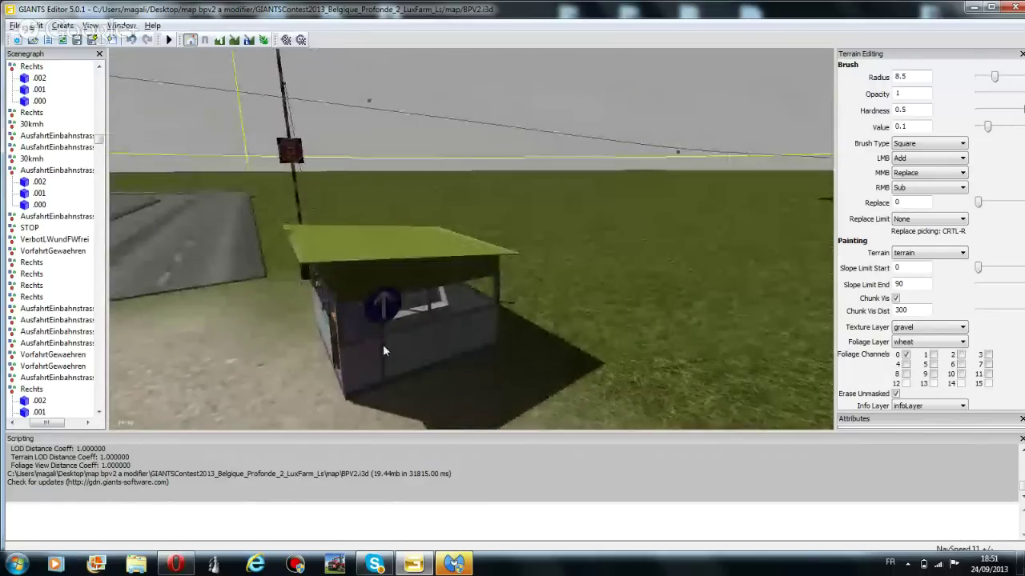
left_click(383, 351)
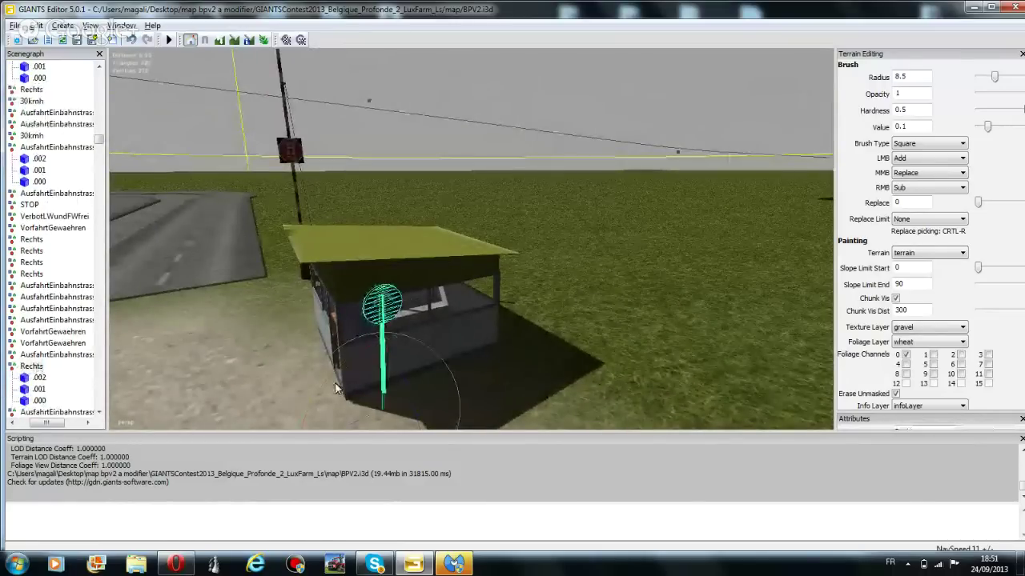
left_click_drag(376, 414, 343, 406)
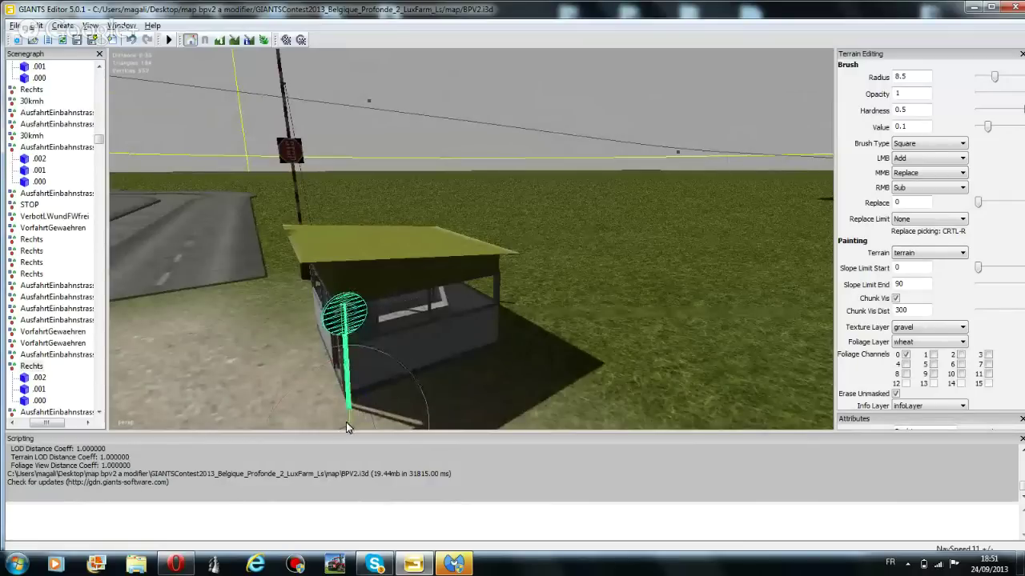
middle_click_drag(346, 428, 237, 137)
Duplicate the Rechts sign and drag the copy left onto the gravel in front of the booth
key("alt+e")
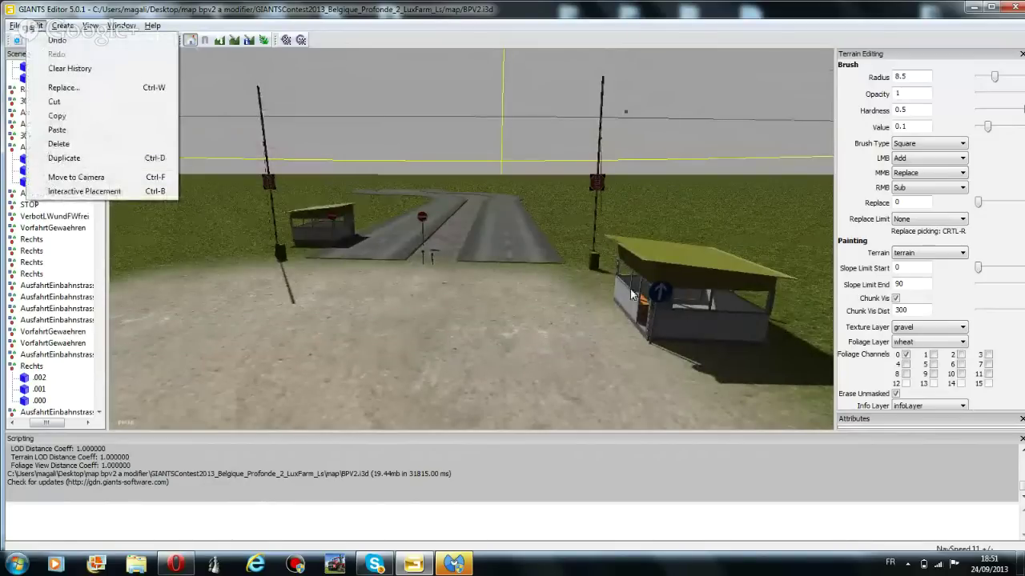
key("Escape")
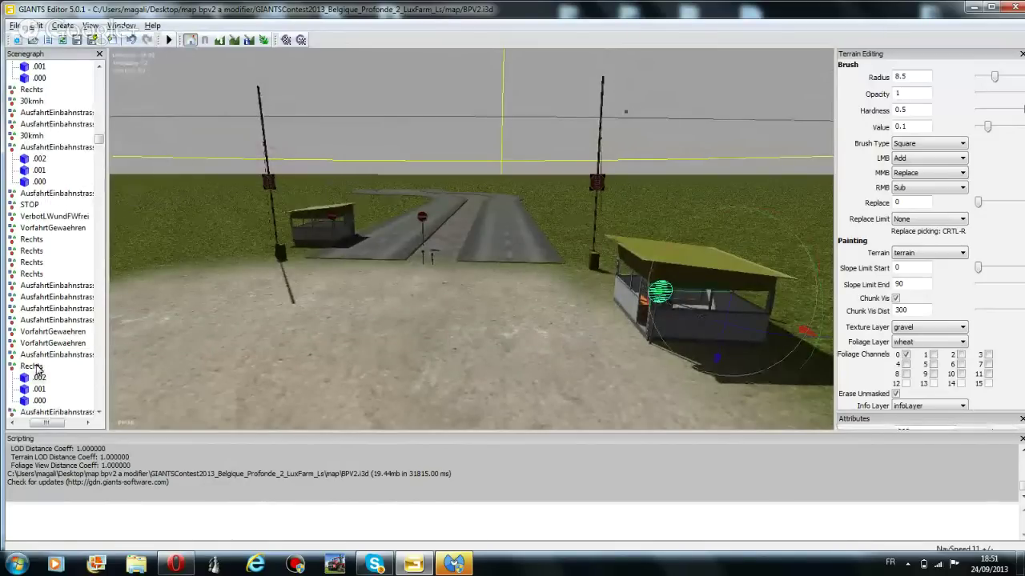
double_click(46, 367)
left_click(40, 26)
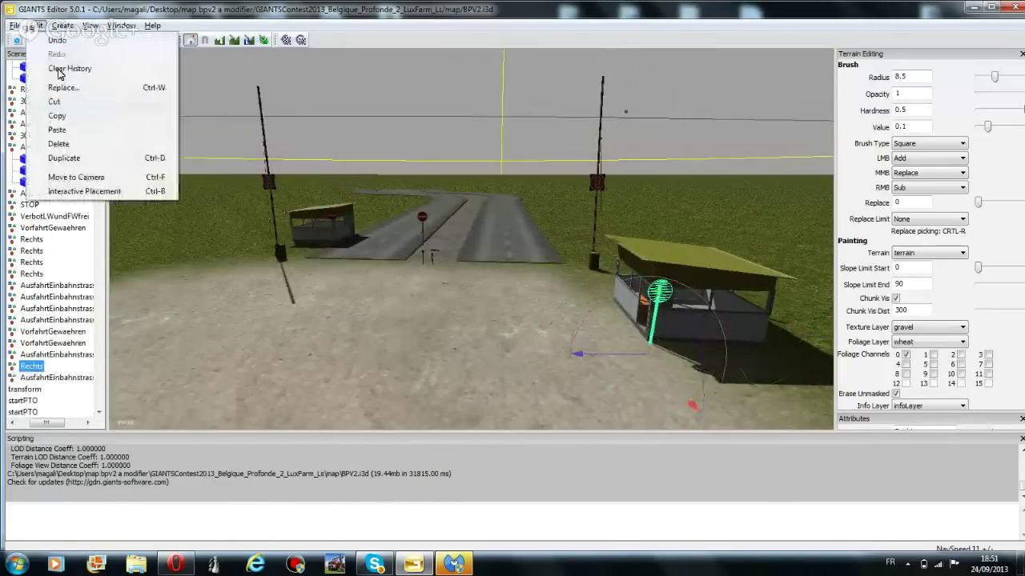
left_click(69, 160)
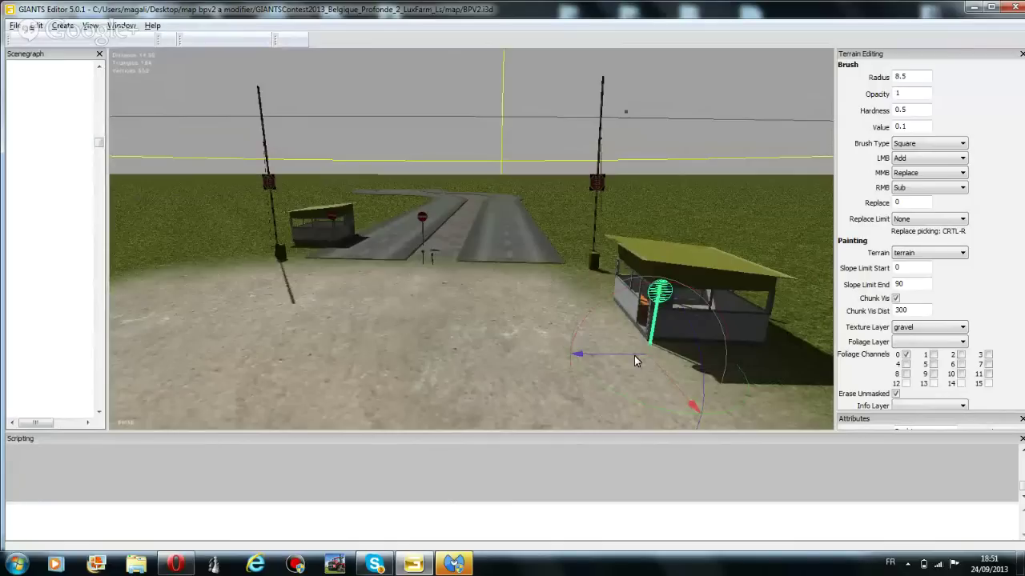
left_click_drag(631, 356, 258, 288)
mouse_move(381, 371)
right_mouse_down()
mouse_move(407, 357)
mouse_move(415, 224)
mouse_move(507, 380)
mouse_move(506, 323)
mouse_move(371, 353)
right_mouse_up()
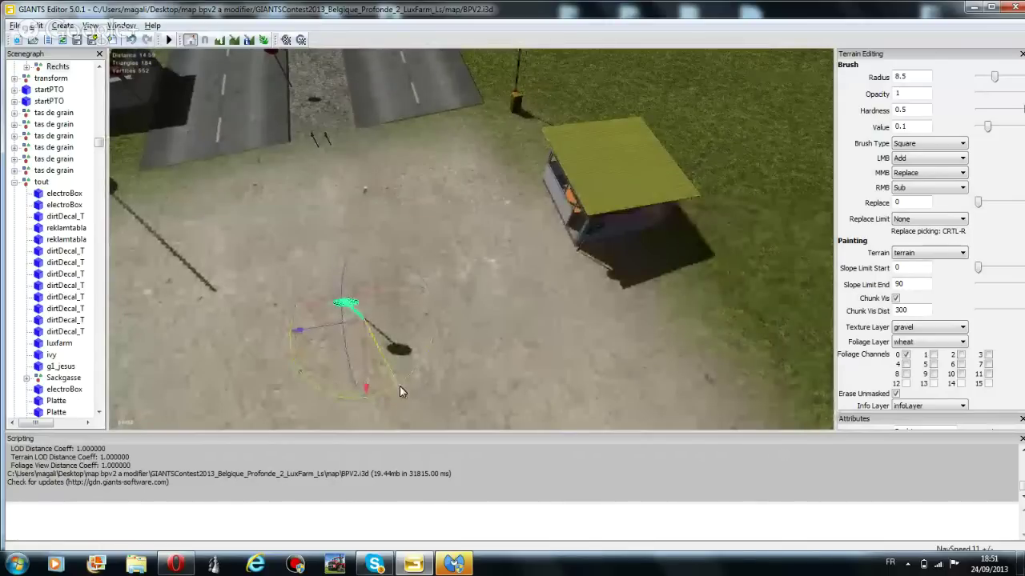
Nudge the sign copy slightly right and rotate it a little
left_click_drag(318, 336, 323, 306)
left_click_drag(387, 365, 366, 361)
middle_click_drag(366, 361, 373, 199)
Orbit around the barrier pole and shelter, deselect the trigger, and lower the view along the road
middle_click_drag(373, 163, 281, 279)
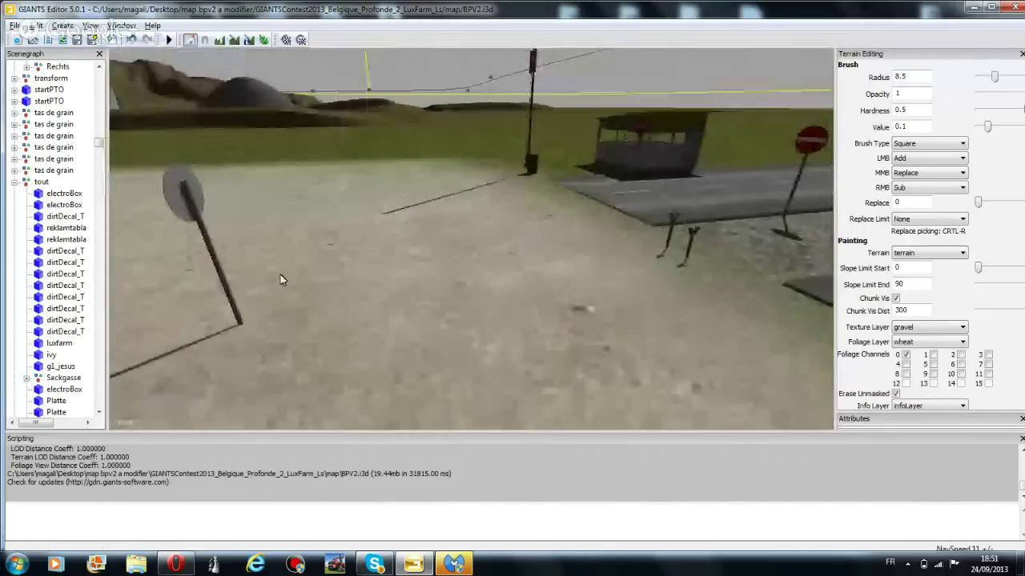
middle_click_drag(475, 229, 445, 329)
left_click(445, 323)
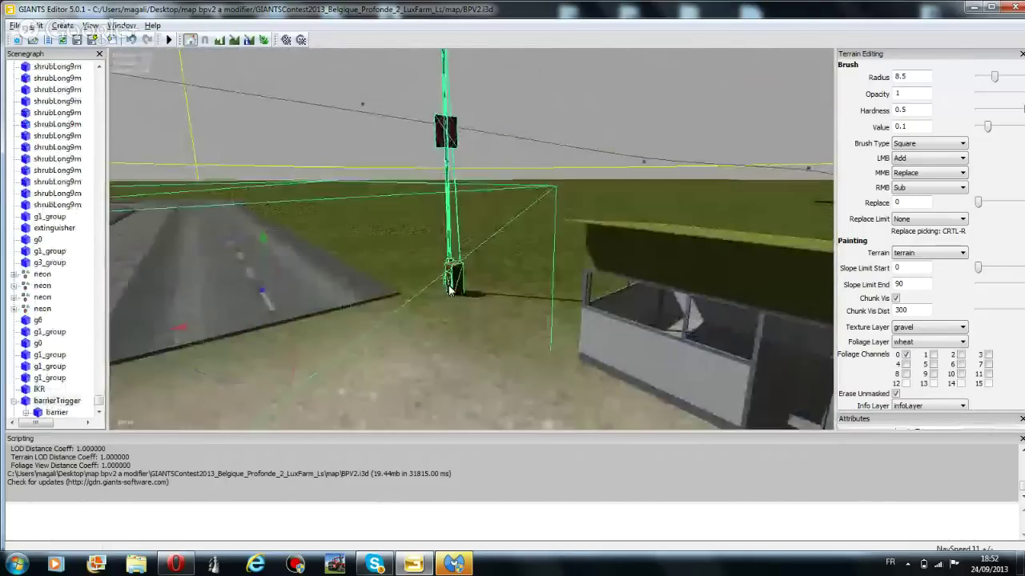
scroll(448, 297, "down", 3)
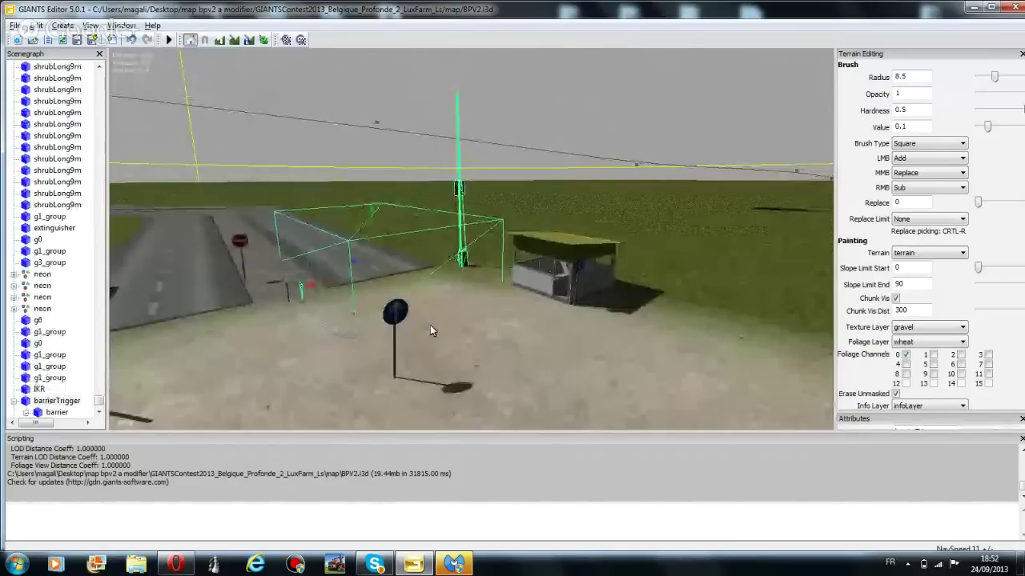
middle_click_drag(448, 298, 521, 225)
left_click(521, 225)
middle_click_drag(460, 206, 343, 206)
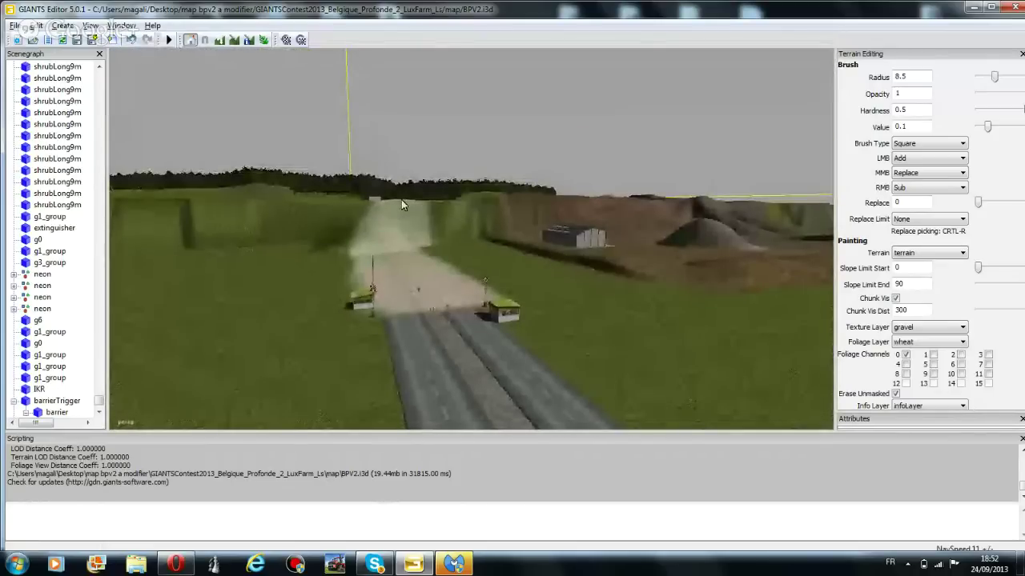
Fly the camera out to a wide overview of the fields and farm, then bring up Windows Explorer
middle_click_drag(147, 82, 525, 318)
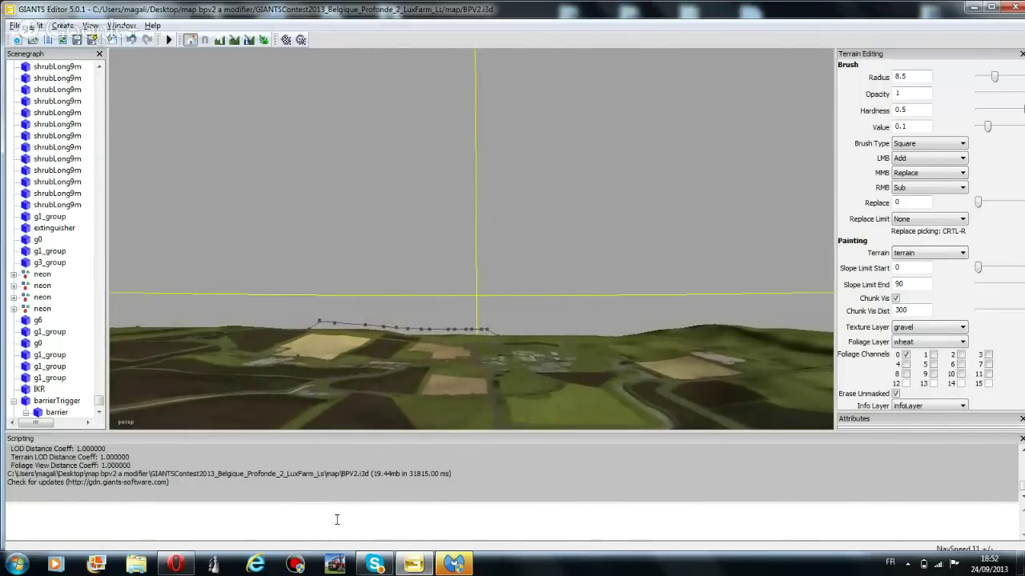
left_click(136, 564)
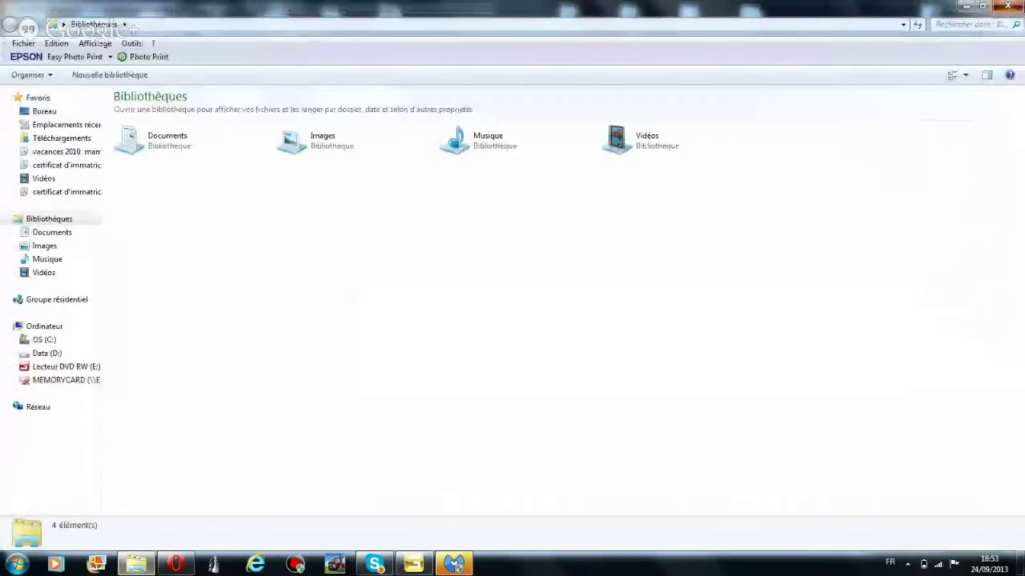
Browse 'map bpv2 a modifier' > GIANTSContest2013 > map and launch BPV2.i3d in GIANTS Editor
left_click(1007, 5)
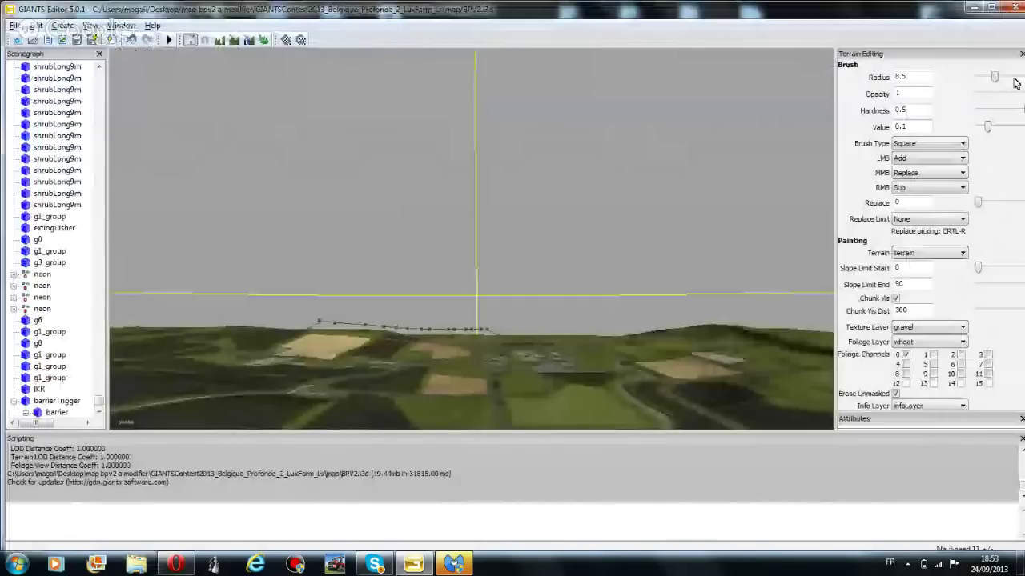
left_click(976, 8)
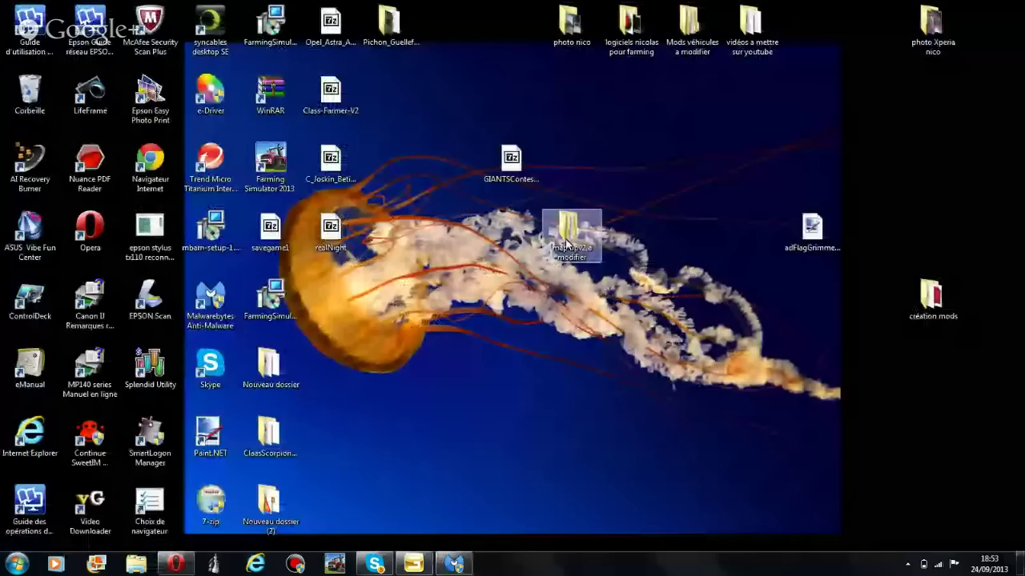
double_click(568, 236)
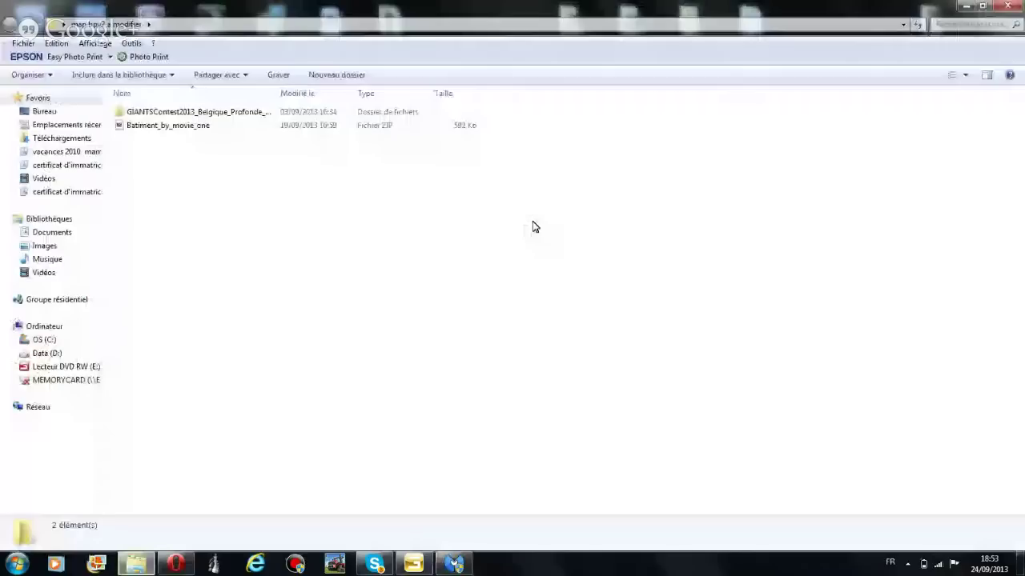
double_click(259, 114)
double_click(194, 112)
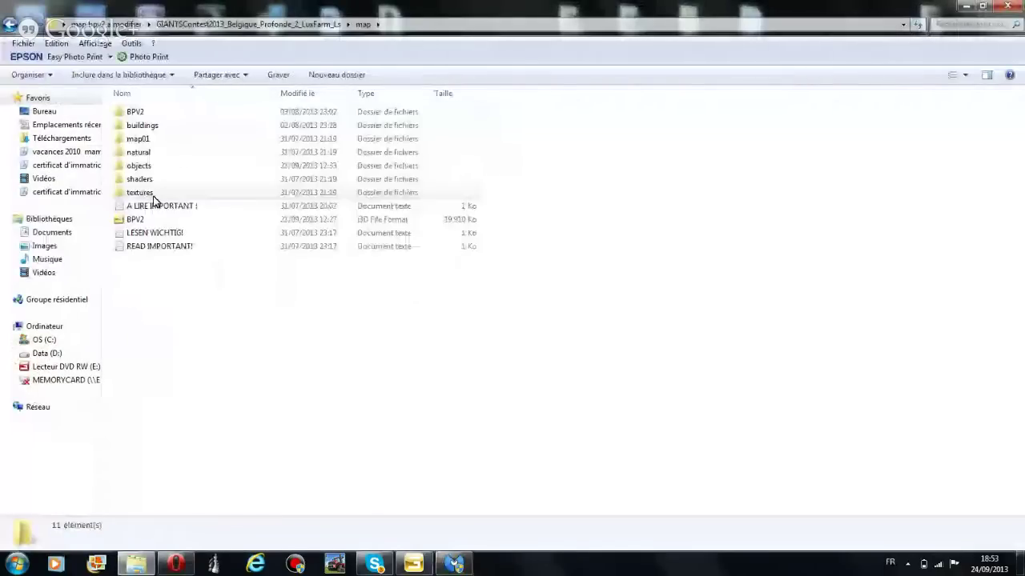
double_click(154, 220)
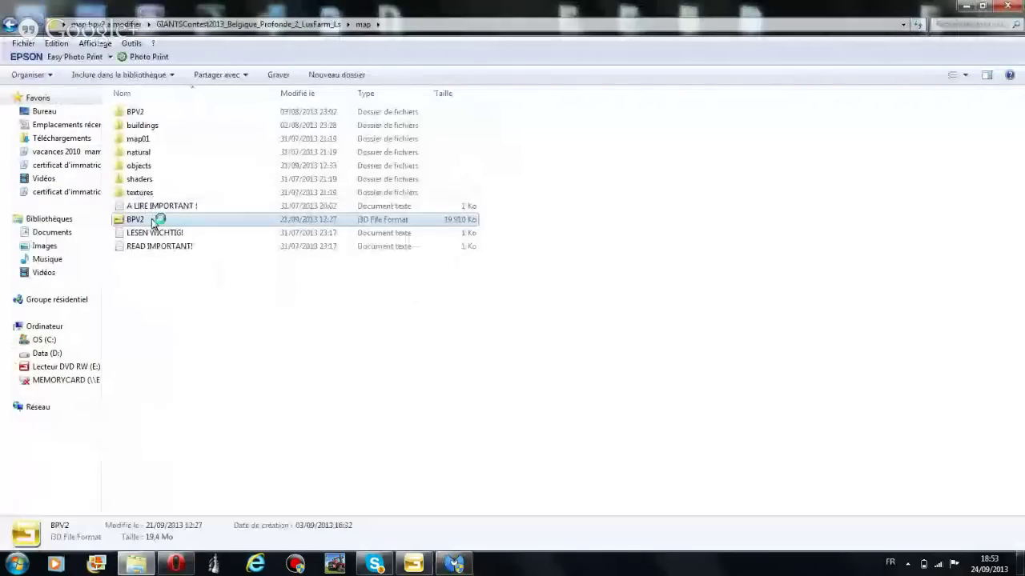
left_click(409, 564)
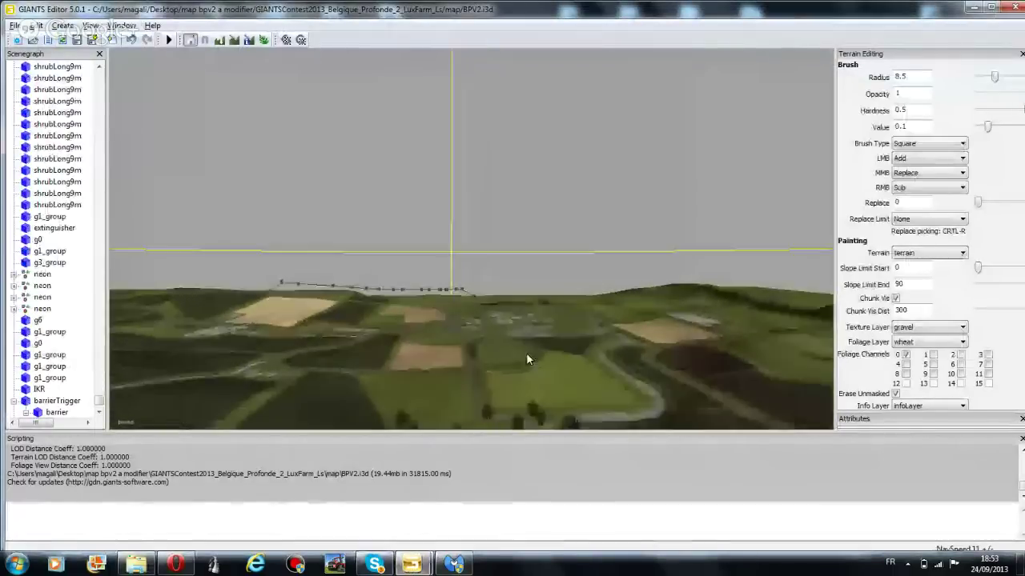
Tilt the camera and fly forward over the reloaded map's fields
right_click_drag(525, 354, 443, 274)
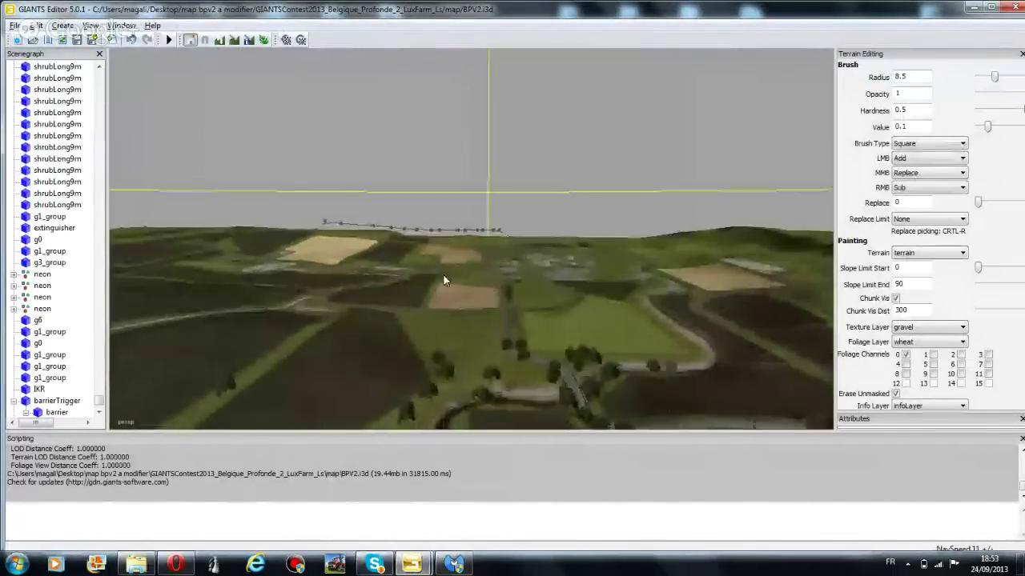
key("w")
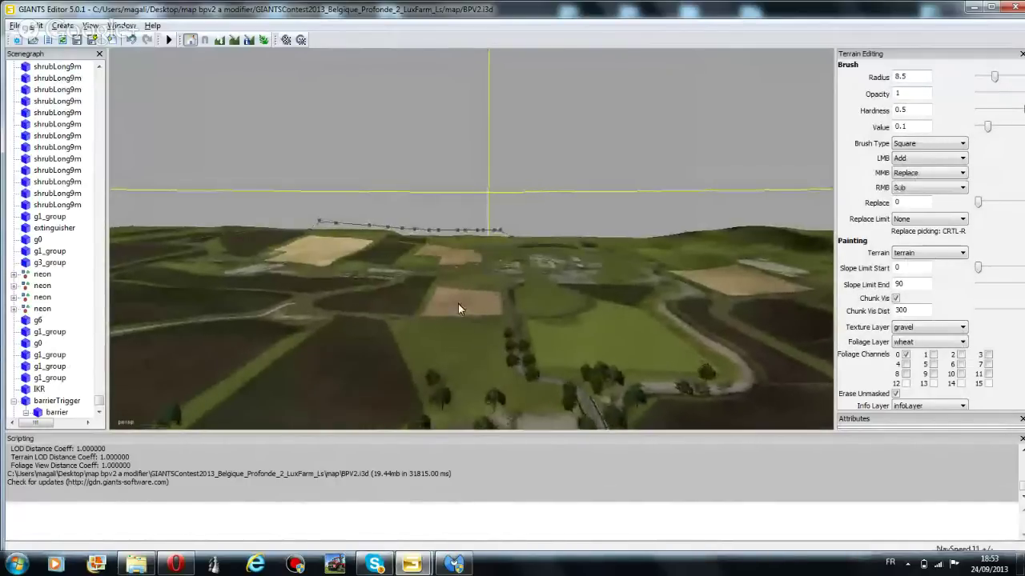
key("w")
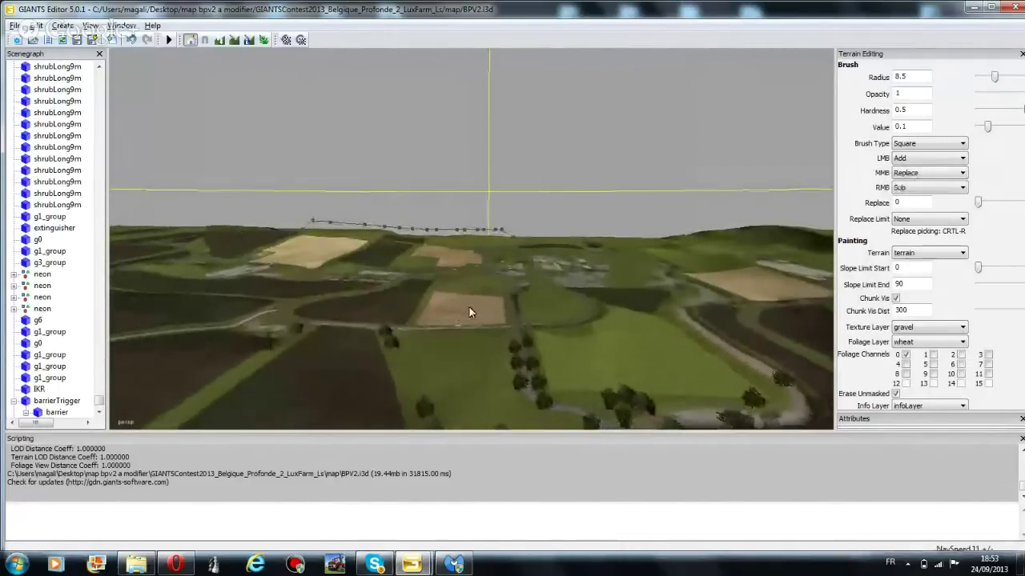
key("w")
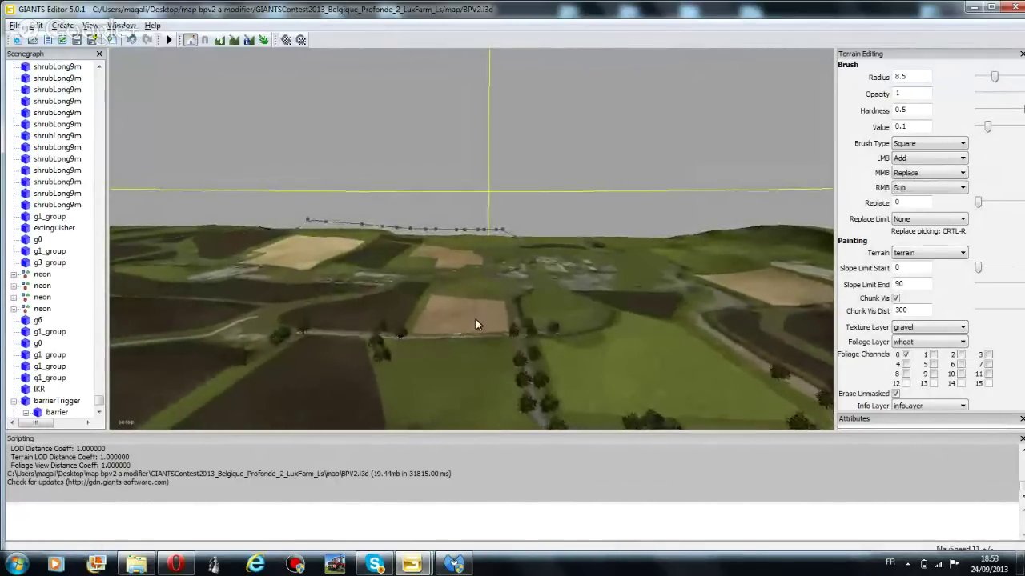
key("w")
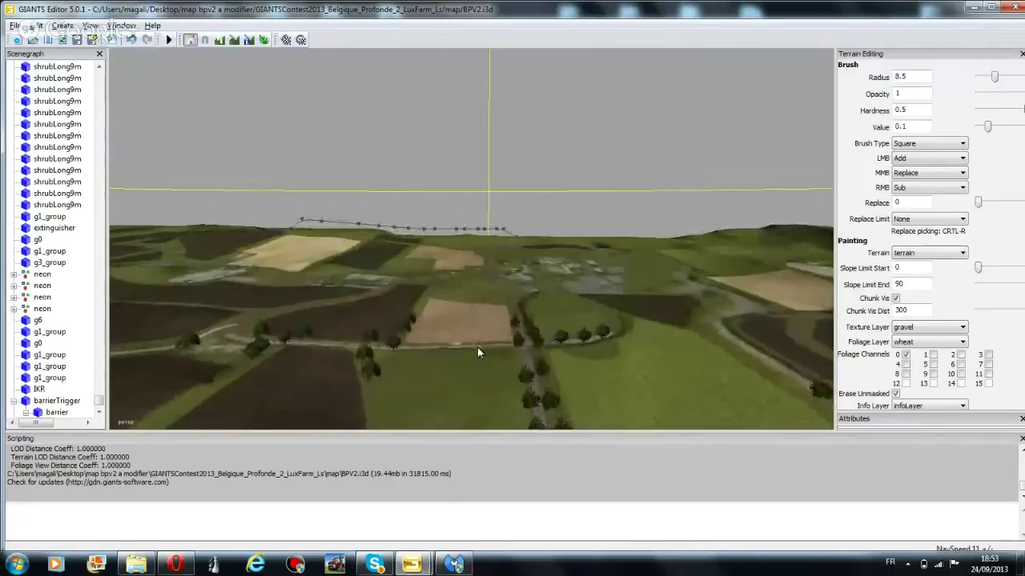
key("w")
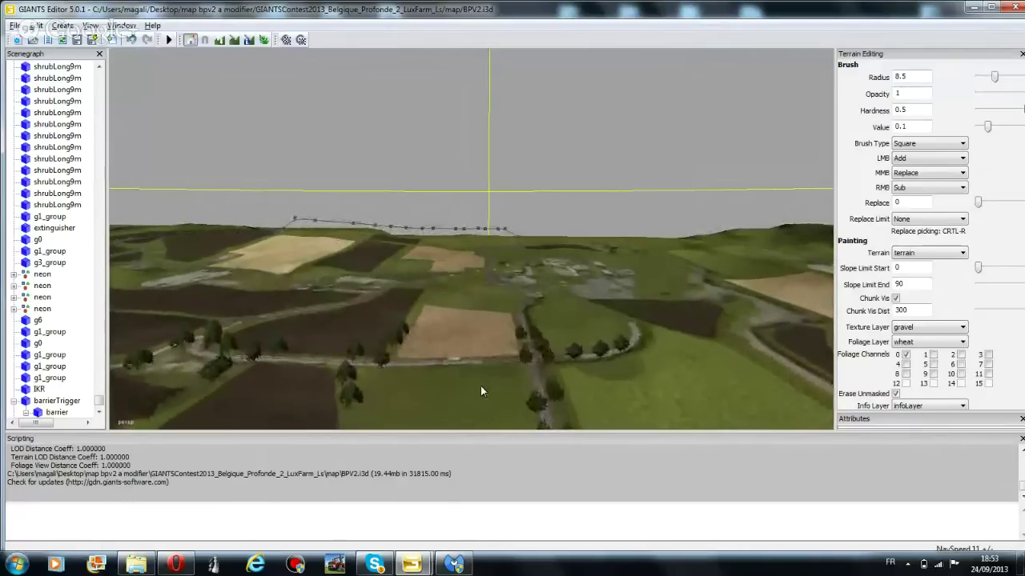
key("w")
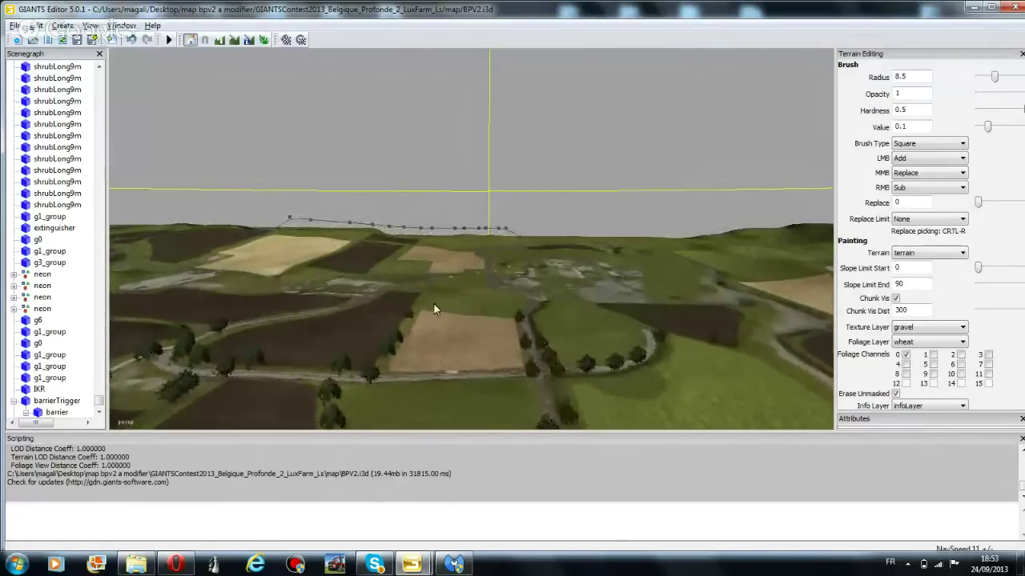
key("w")
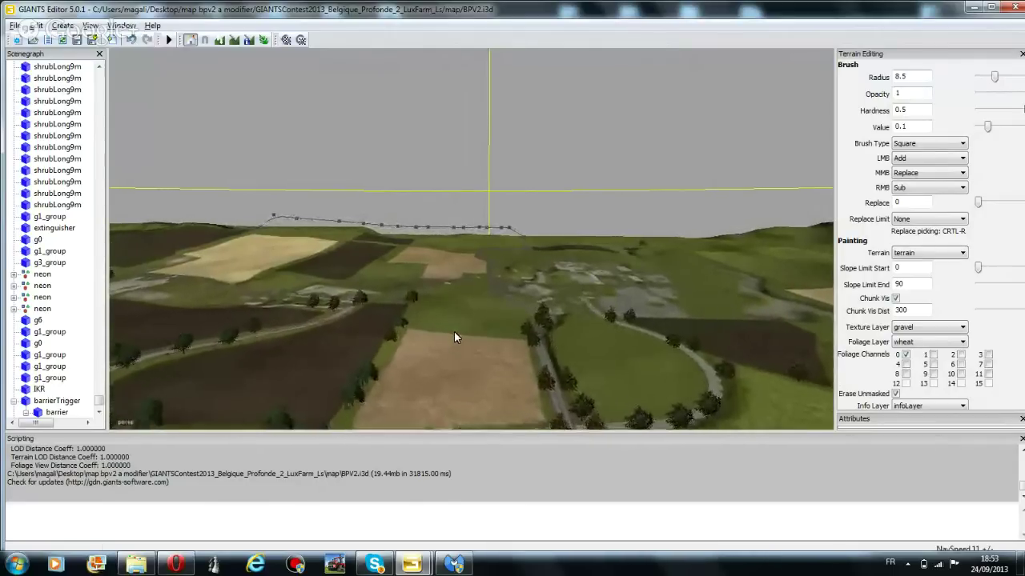
Turn the view toward the farm and zoom in on its buildings
mouse_move(454, 331)
right_mouse_down()
mouse_move(385, 324)
mouse_move(452, 350)
right_mouse_up()
scroll(451, 350, "up", 5)
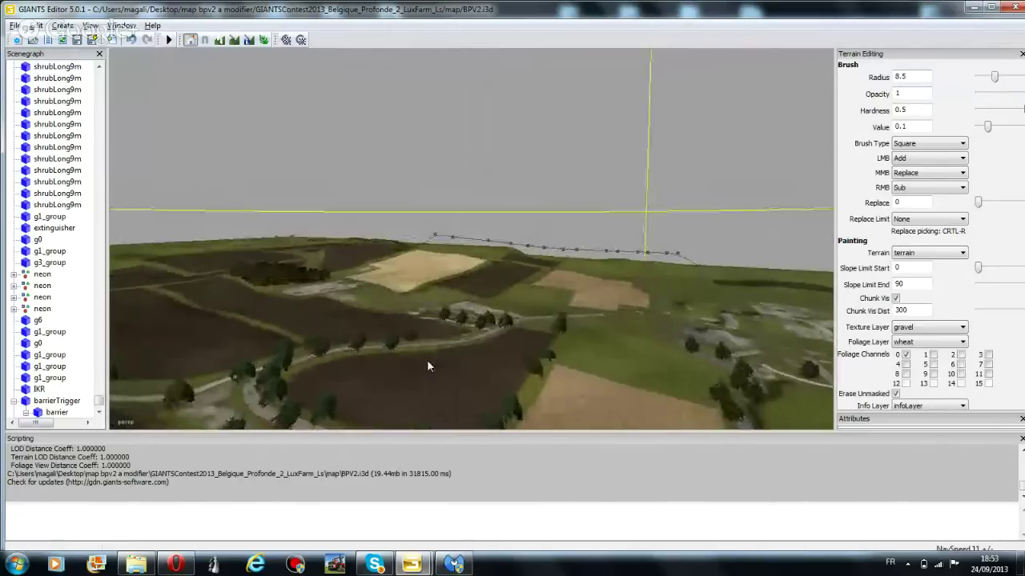
scroll(445, 337, "up", 5)
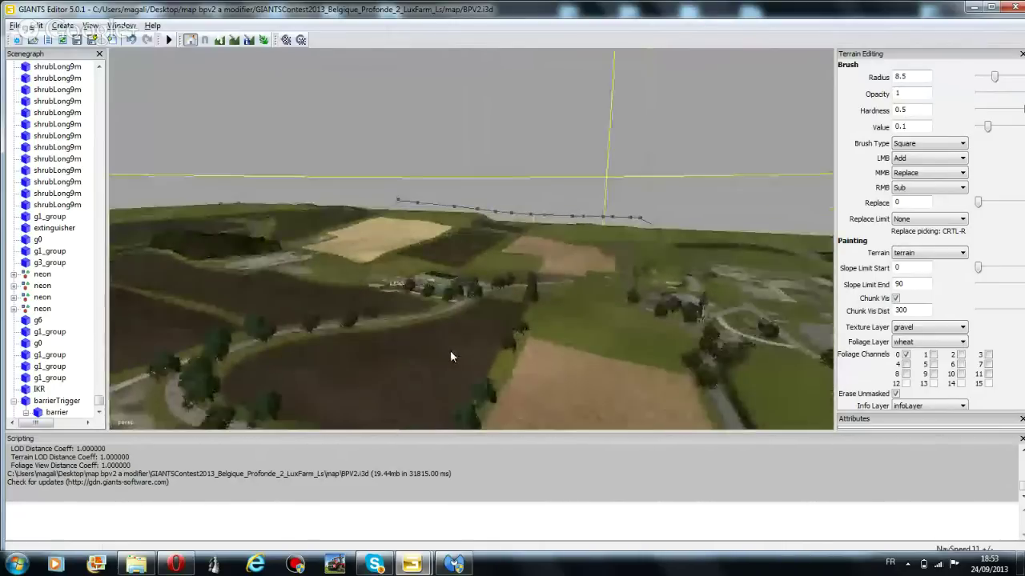
scroll(446, 349, "up", 5)
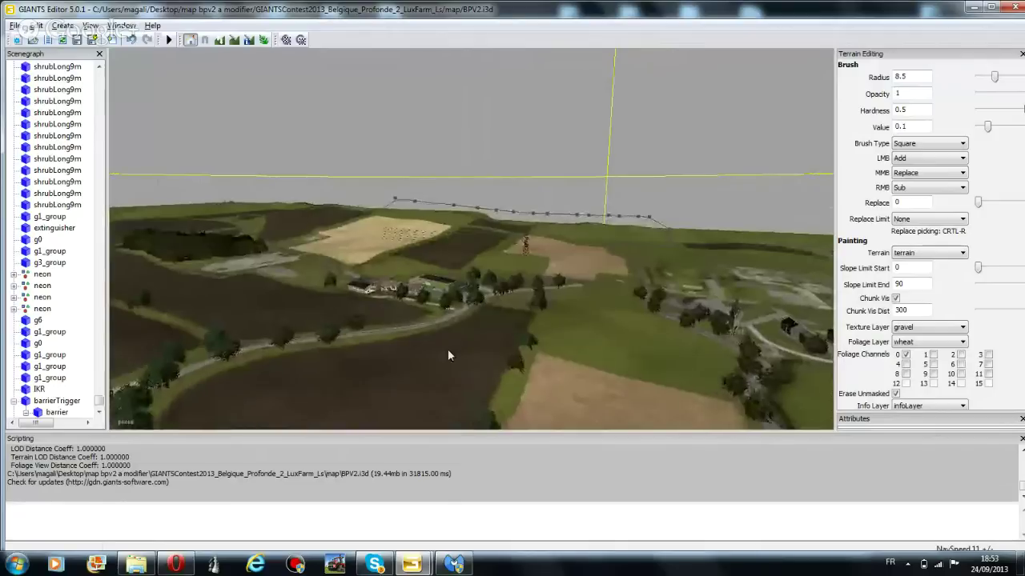
scroll(445, 349, "up", 5)
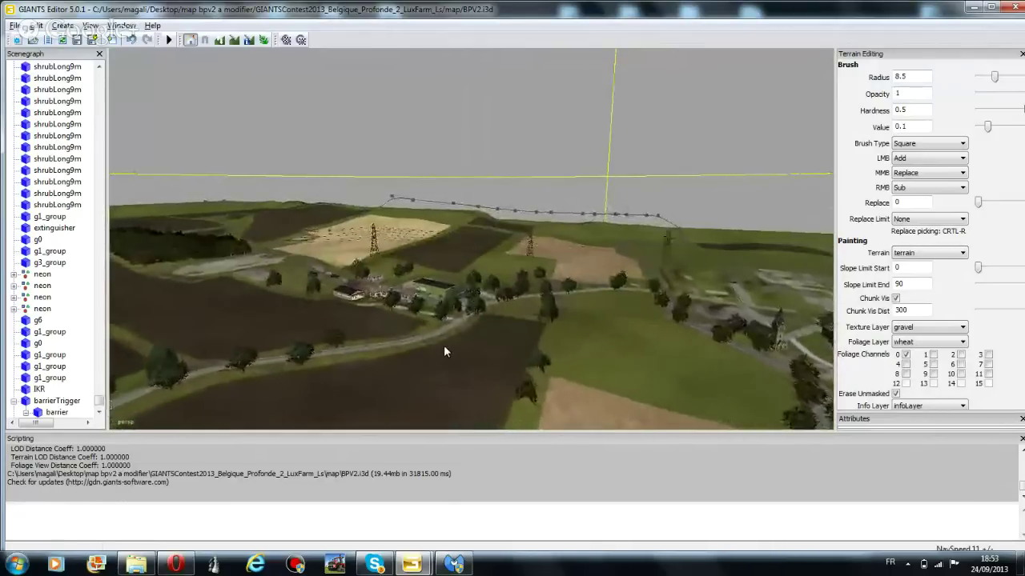
scroll(466, 342, "up", 5)
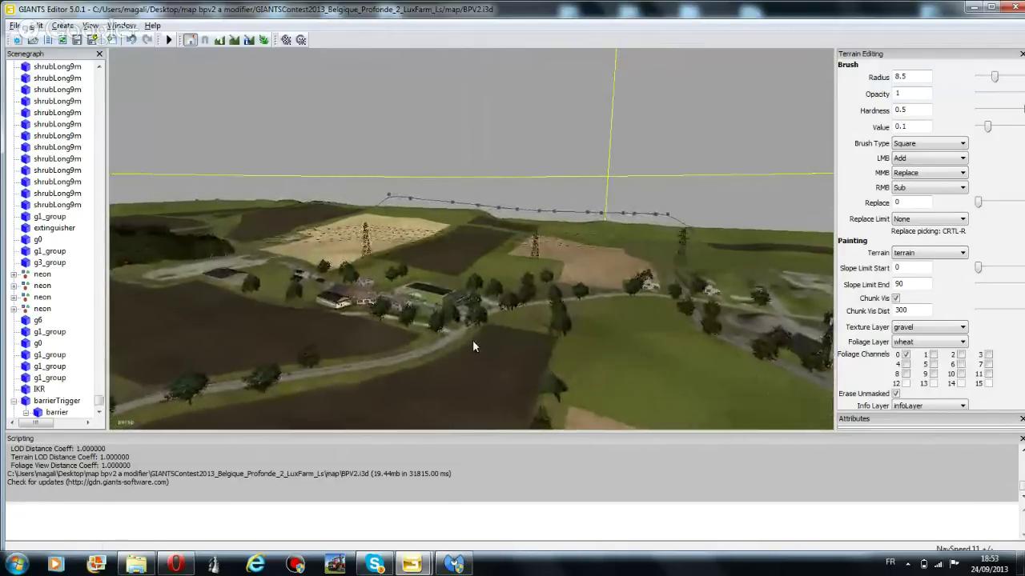
scroll(458, 364, "up", 5)
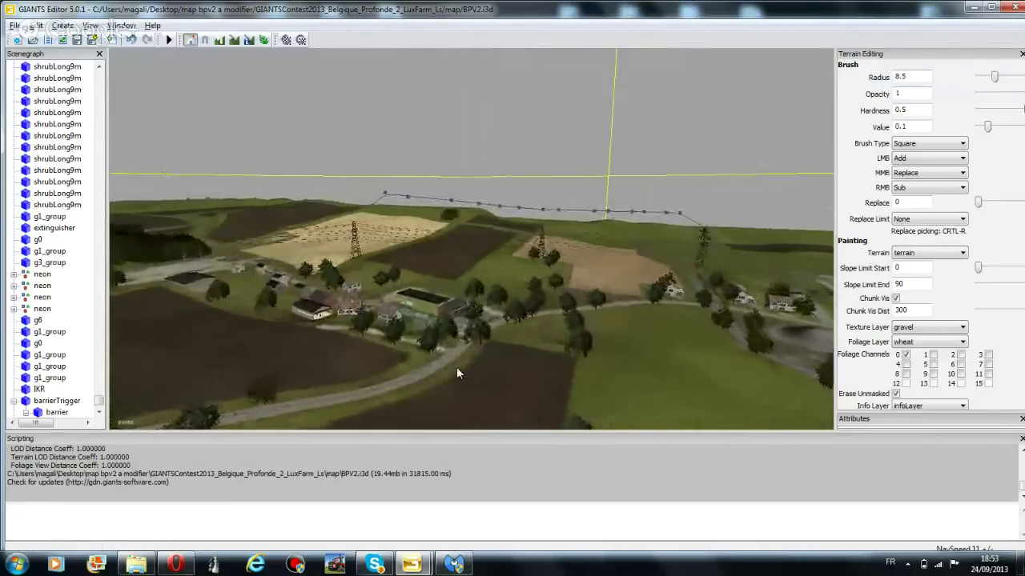
scroll(456, 357, "up", 5)
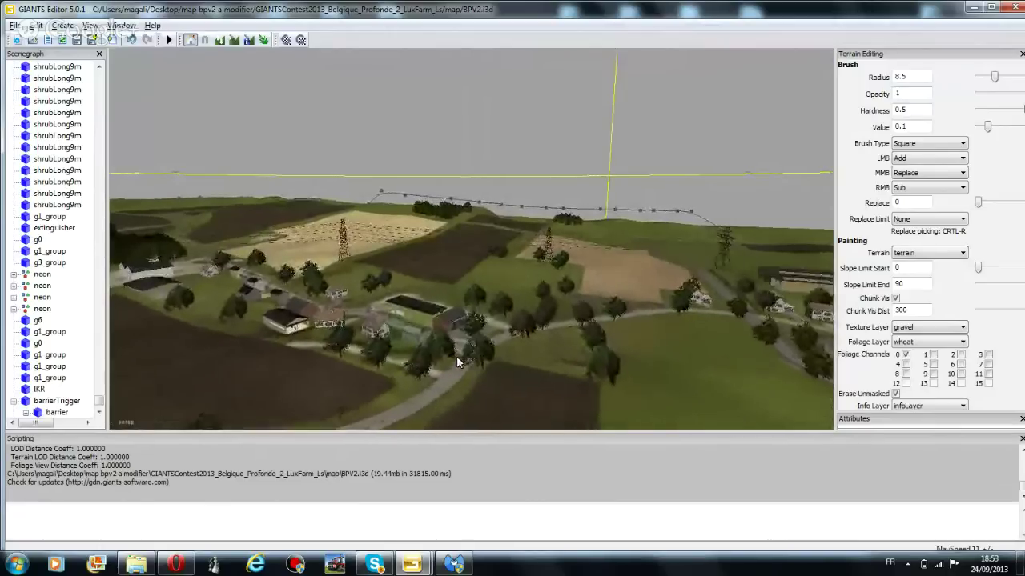
scroll(491, 345, "up", 5)
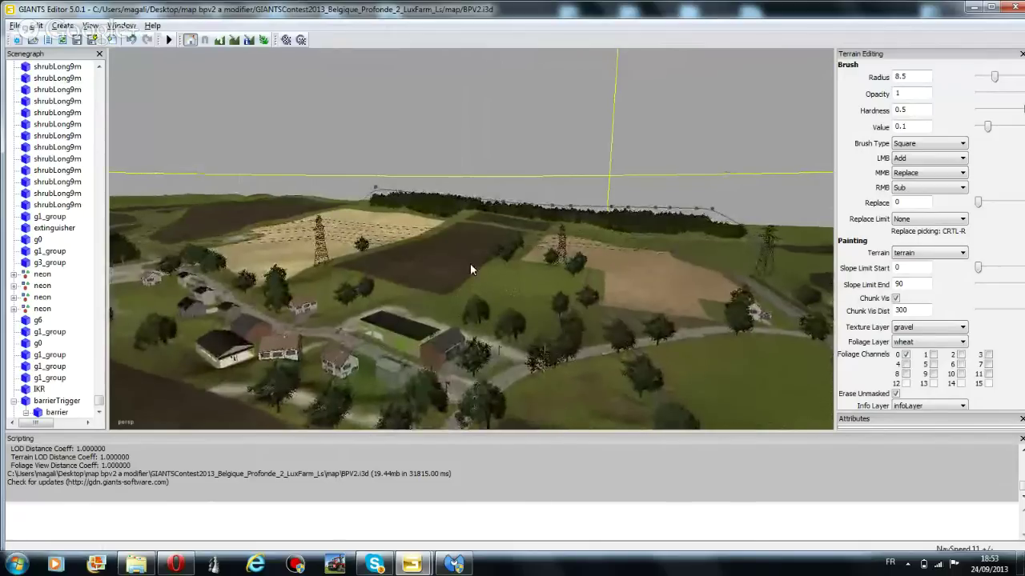
scroll(501, 354, "up", 5)
scroll(505, 359, "up", 5)
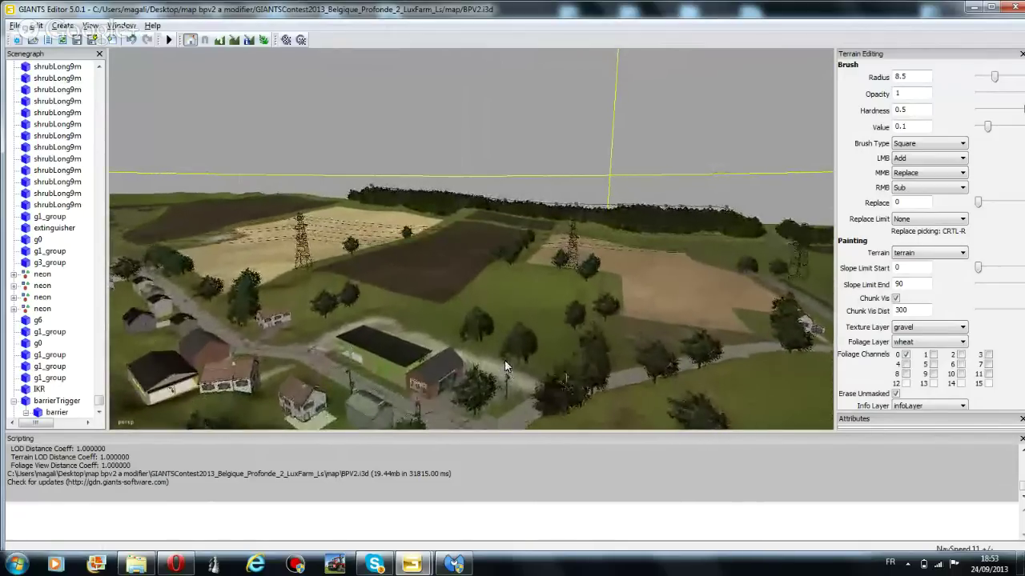
right_click_drag(500, 307, 466, 375)
scroll(468, 382, "up", 5)
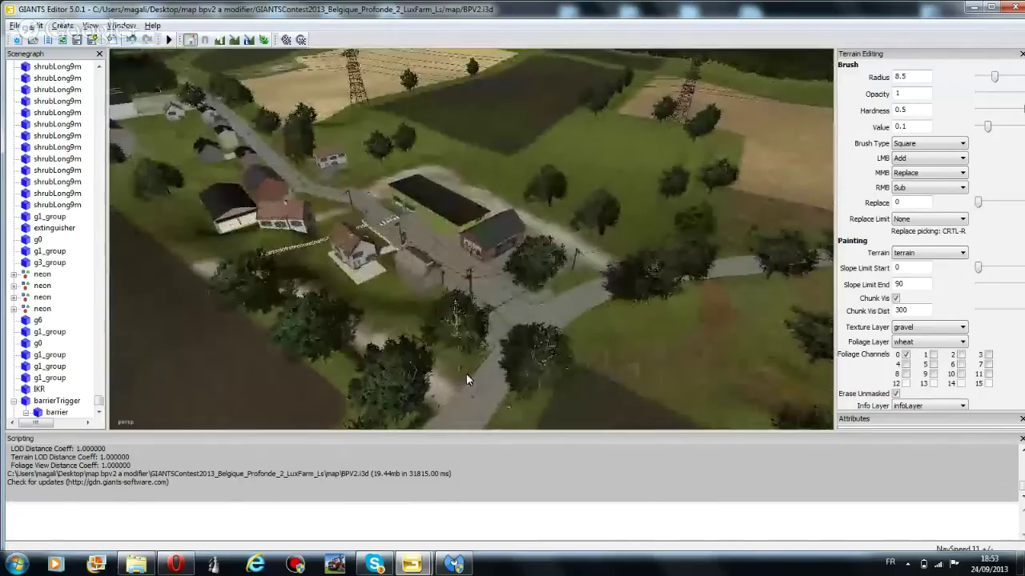
scroll(480, 360, "up", 5)
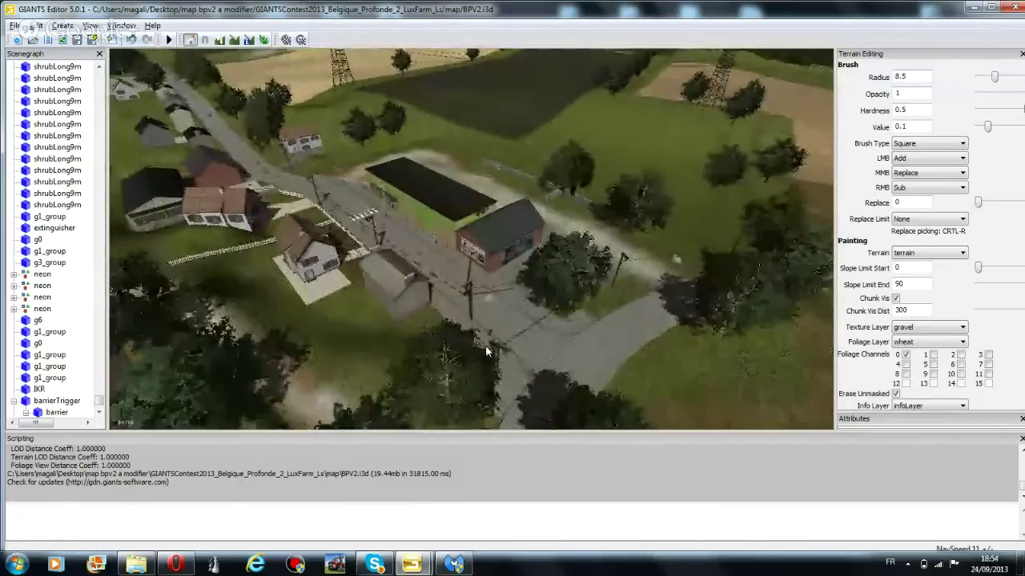
scroll(486, 362, "up", 3)
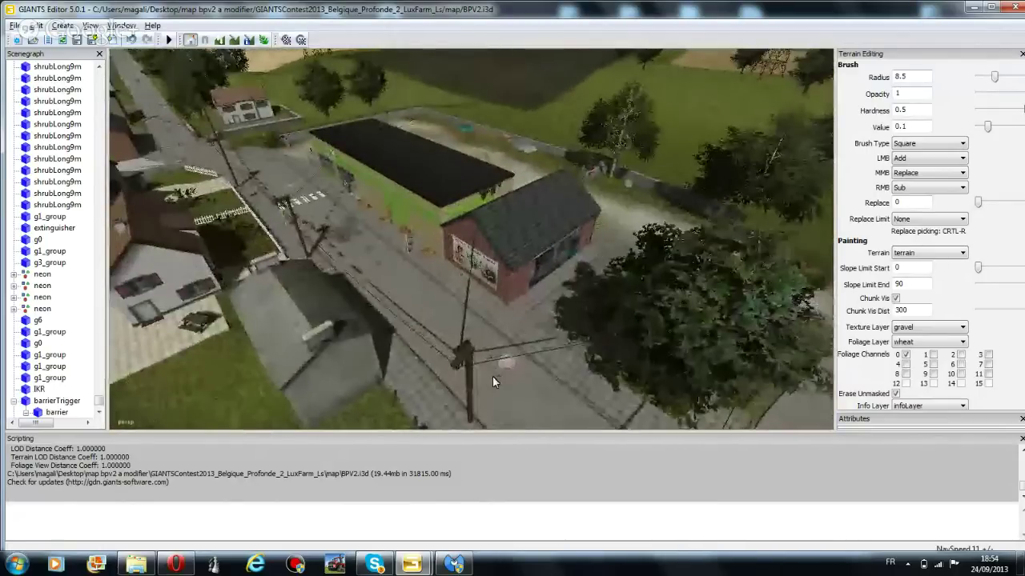
scroll(492, 376, "up", 5)
right_click_drag(502, 346, 465, 367)
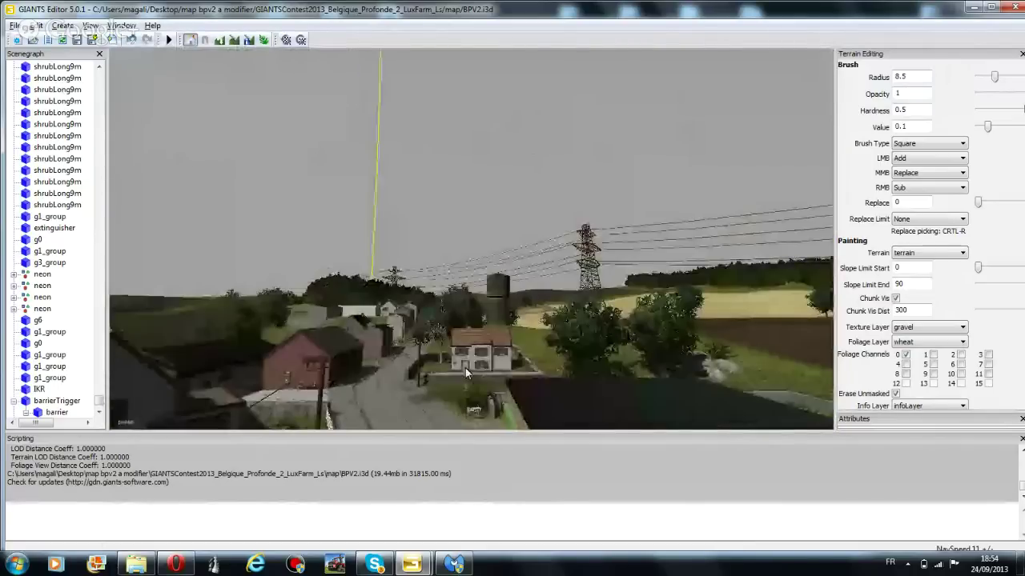
scroll(465, 367, "up", 3)
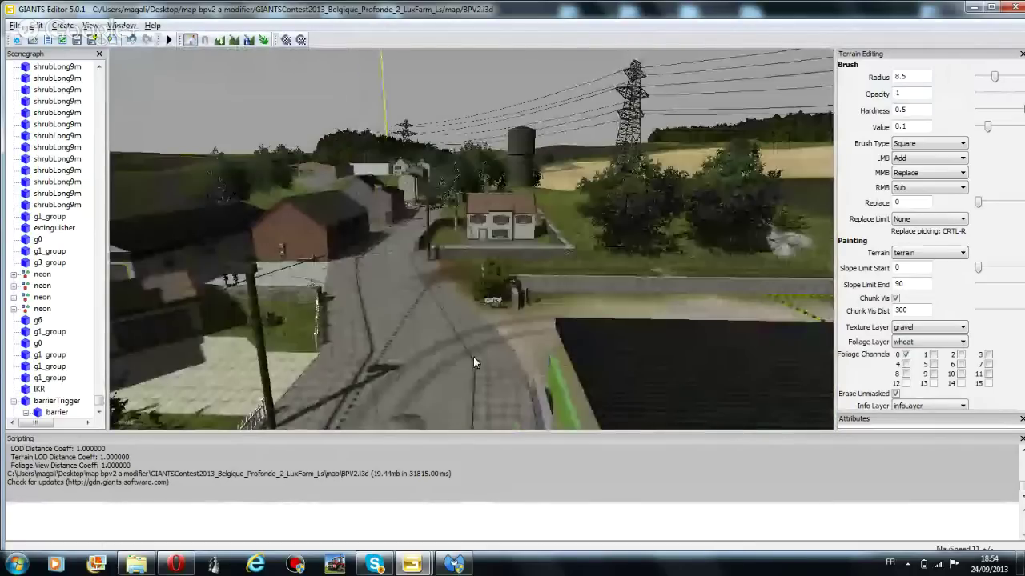
right_click_drag(473, 359, 558, 298)
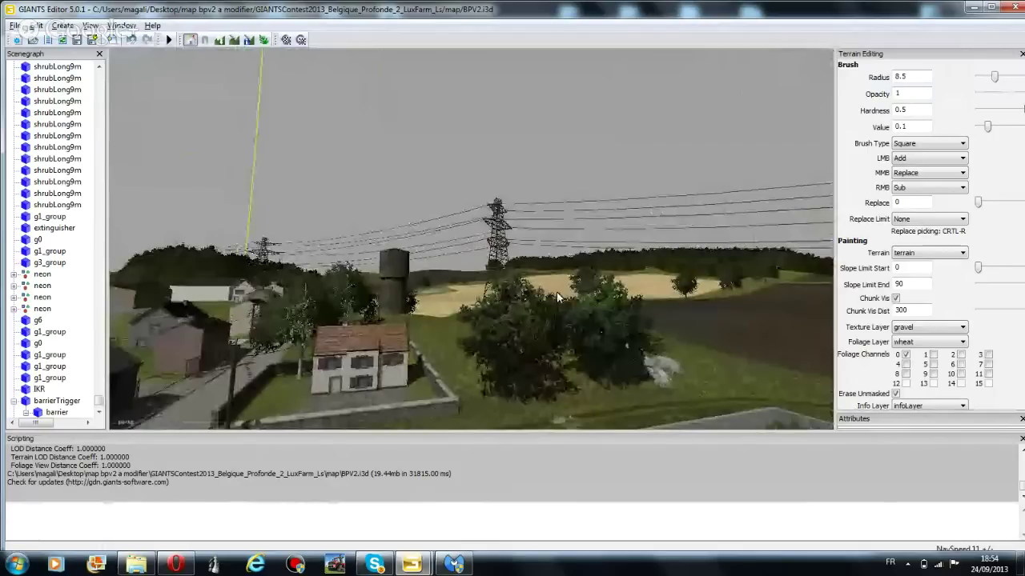
right_click_drag(558, 298, 464, 346)
Bring the other BPV2 editor window forward and reframe the farm entrance view
mouse_move(179, 567)
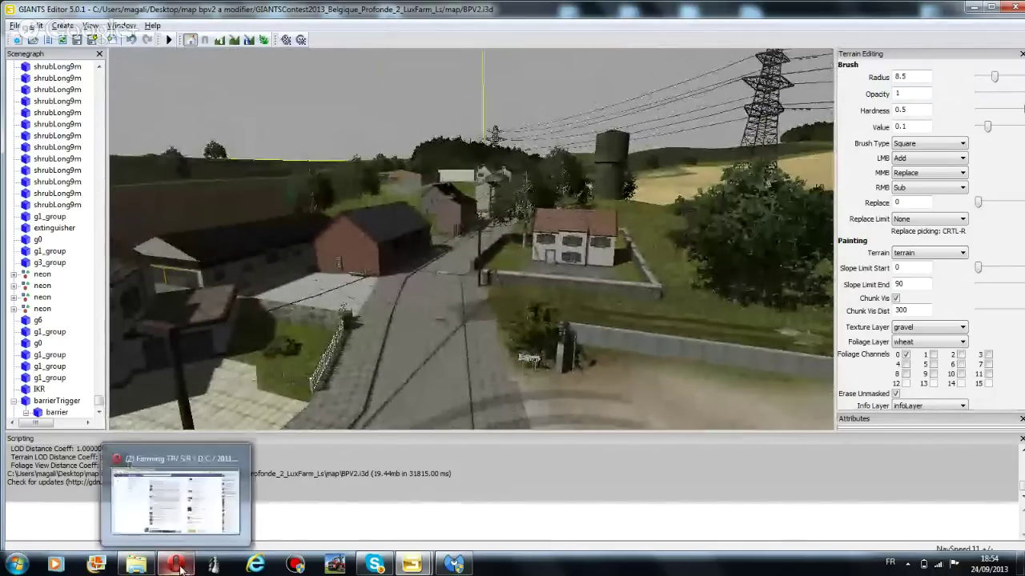
mouse_move(412, 565)
mouse_move(438, 501)
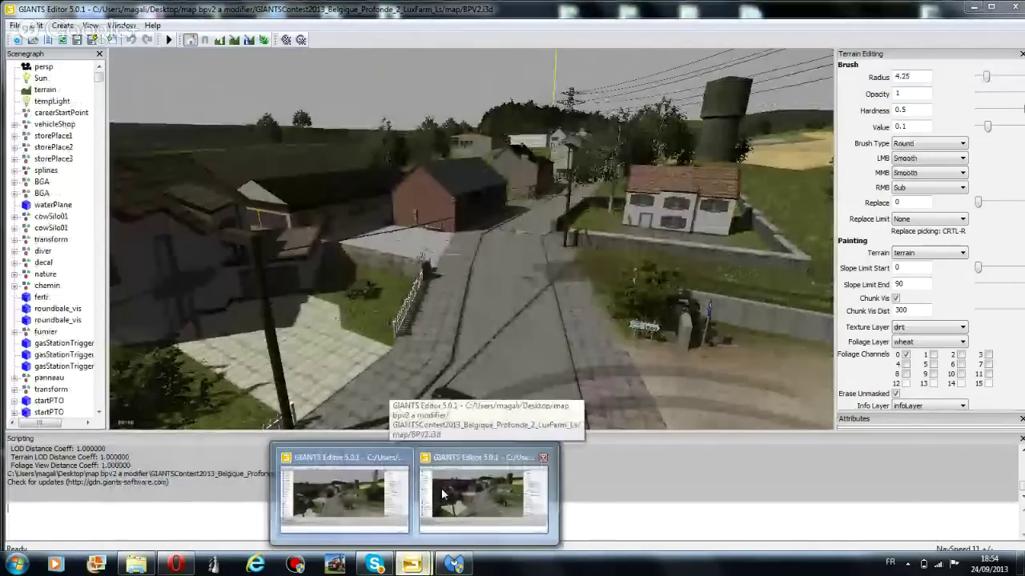
mouse_move(380, 478)
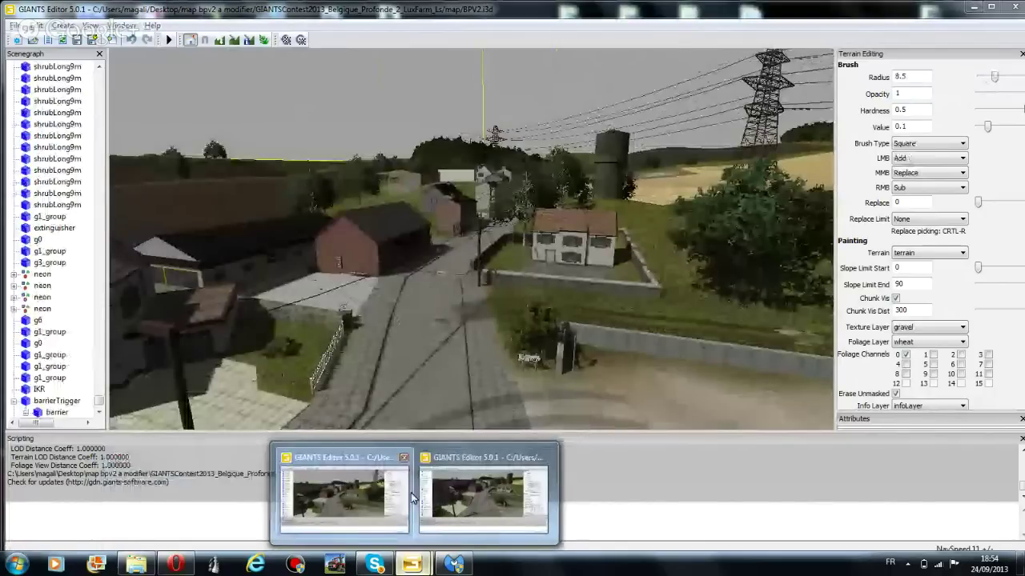
left_click(413, 498)
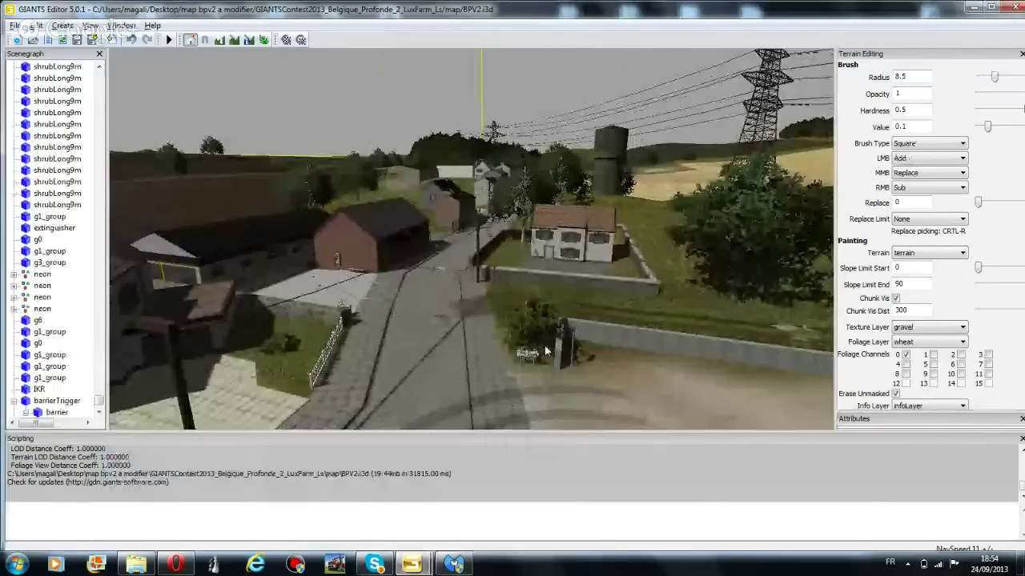
scroll(545, 351, "down", 2)
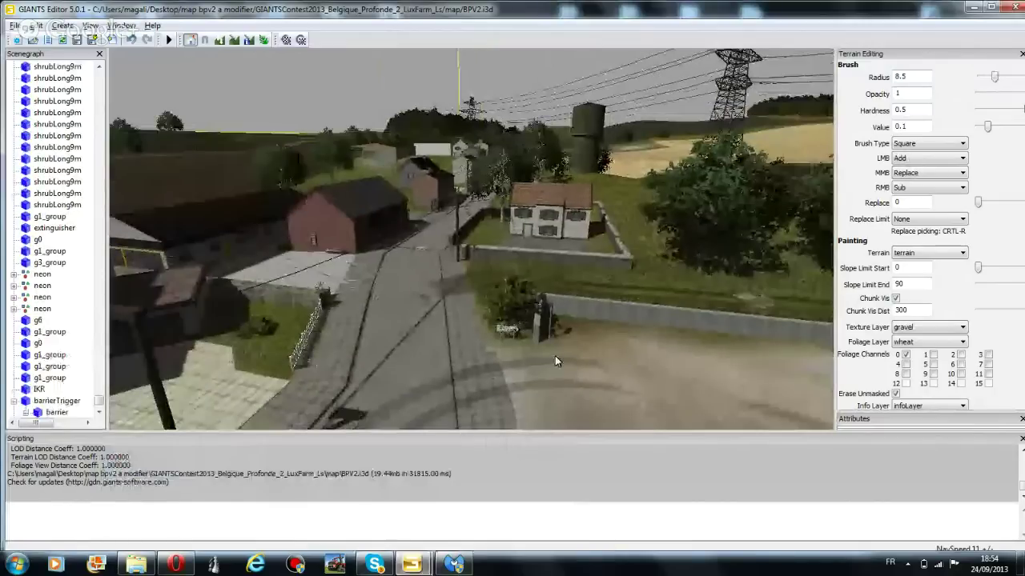
right_click_drag(555, 355, 537, 353)
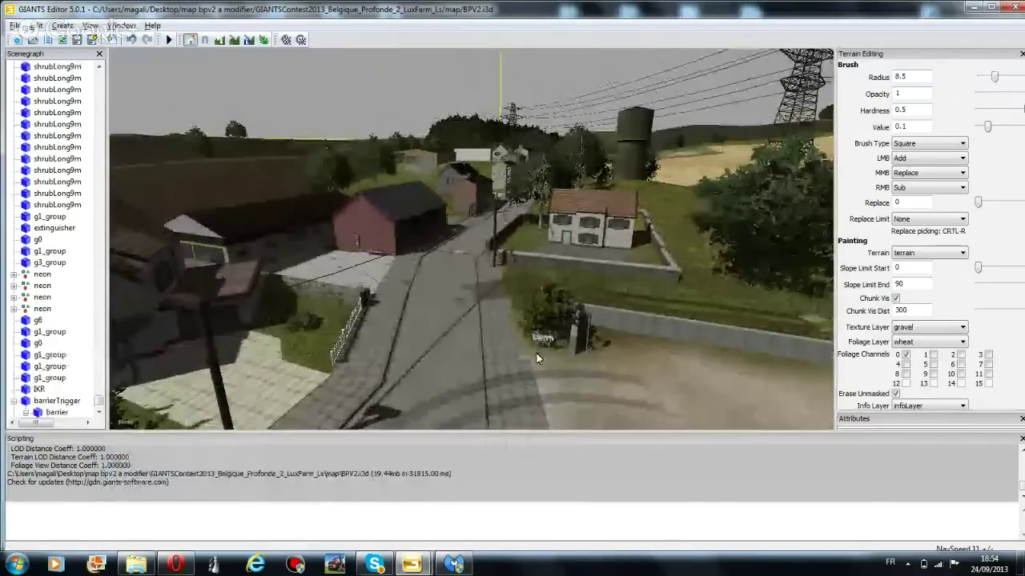
Switch to the duplicate editor copy and close it
mouse_move(484, 509)
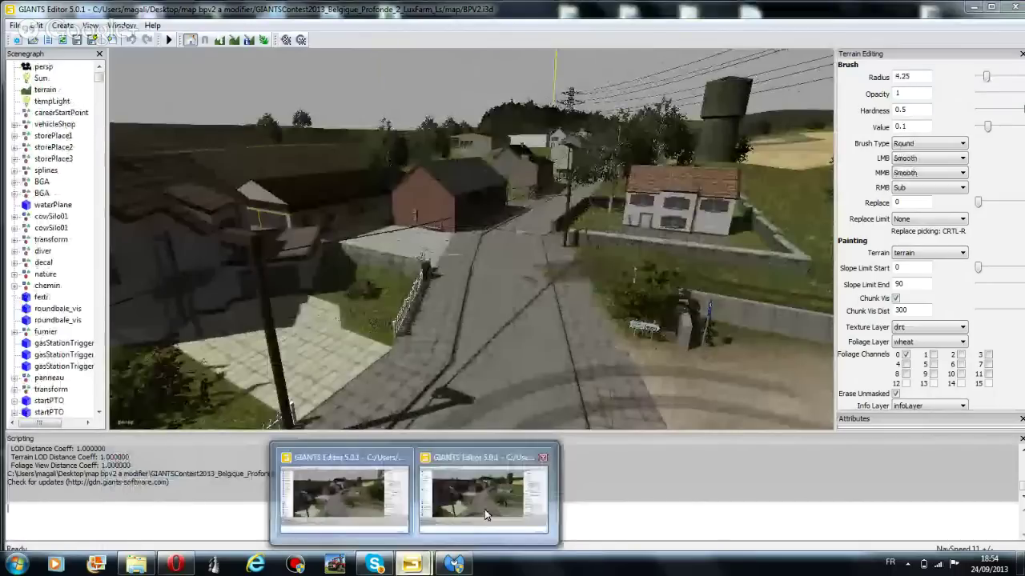
left_click(484, 509)
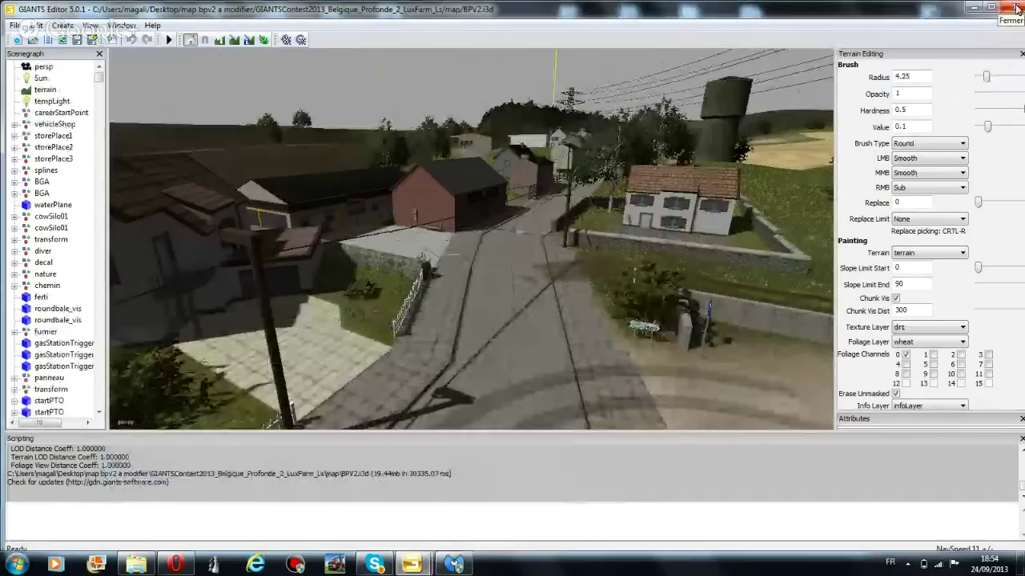
left_click(1016, 8)
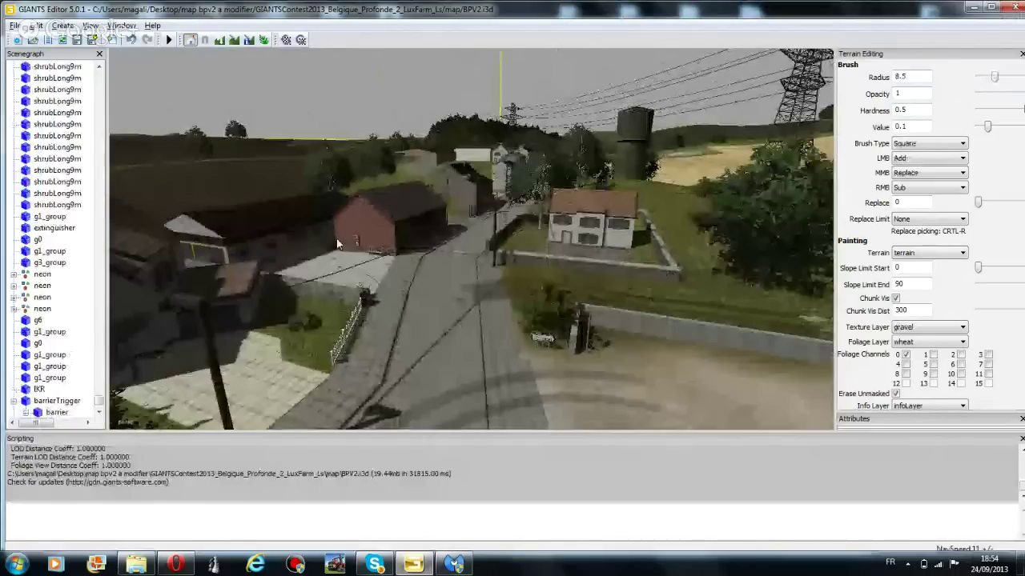
left_click(14, 25)
Save BPV2.i3d twice through the File menu, then close GIANTS Editor
left_click(46, 99)
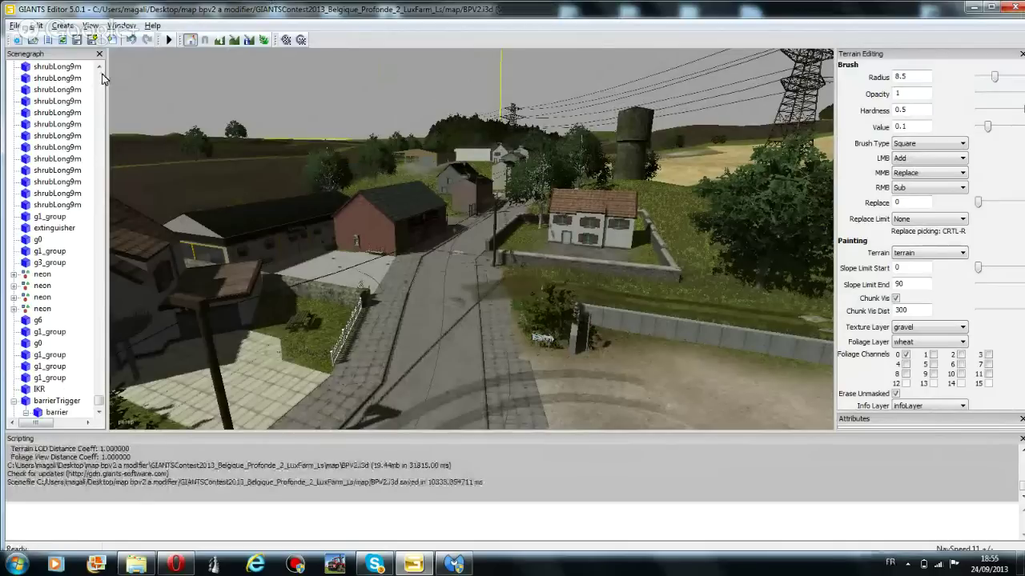
left_click(14, 25)
left_click(48, 70)
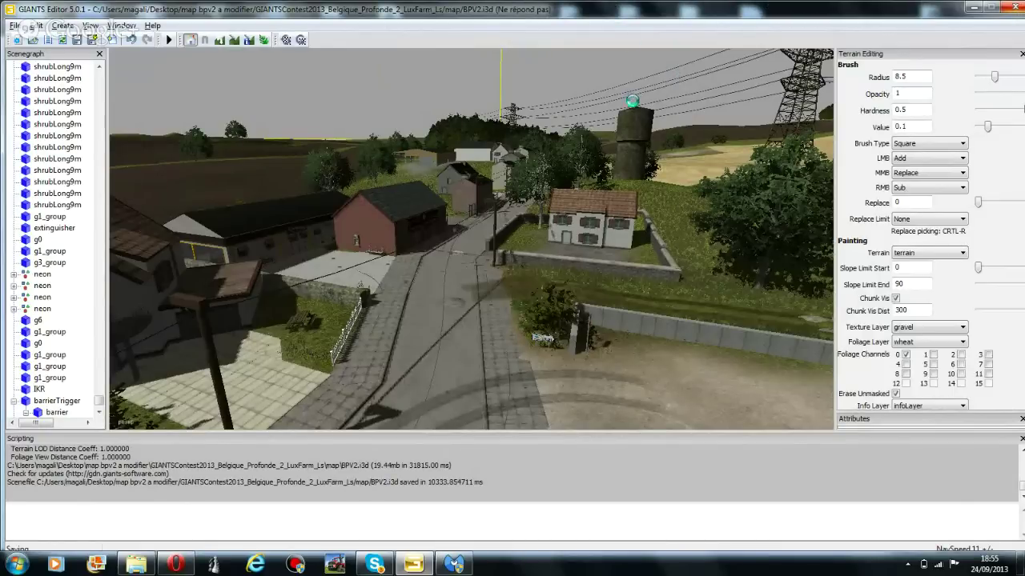
left_click(1013, 8)
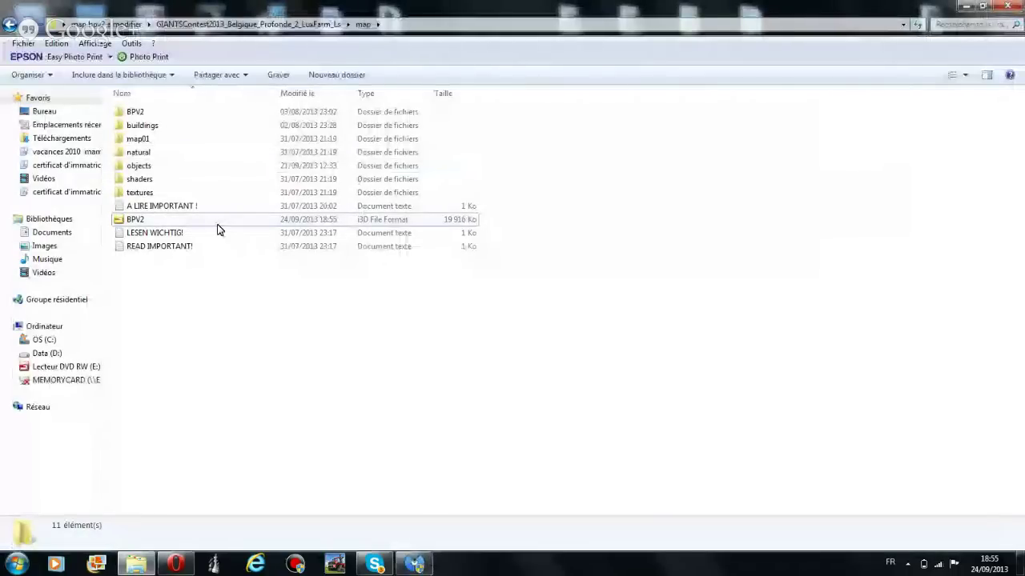
Close the map folder, move 'map bpv2 a modifier' to the desktop's top row, and bring up Skype
left_click(1013, 5)
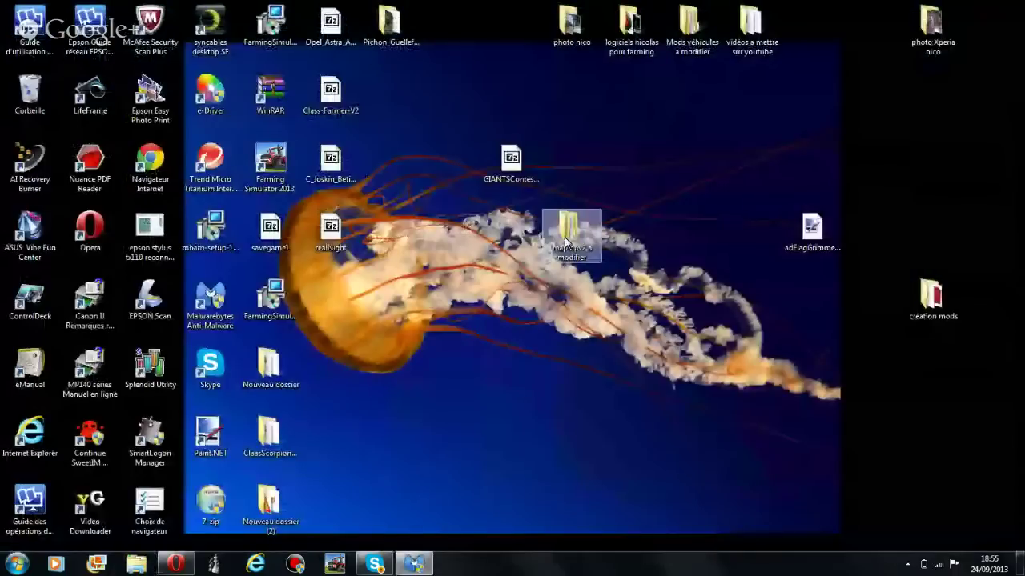
left_click_drag(566, 240, 570, 164)
double_click(563, 182)
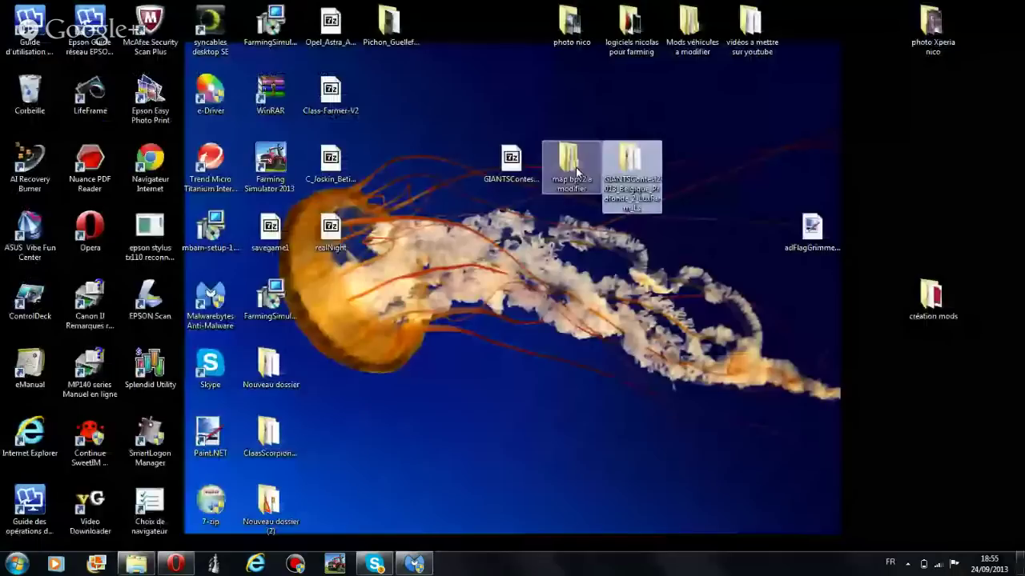
left_click_drag(577, 171, 511, 24)
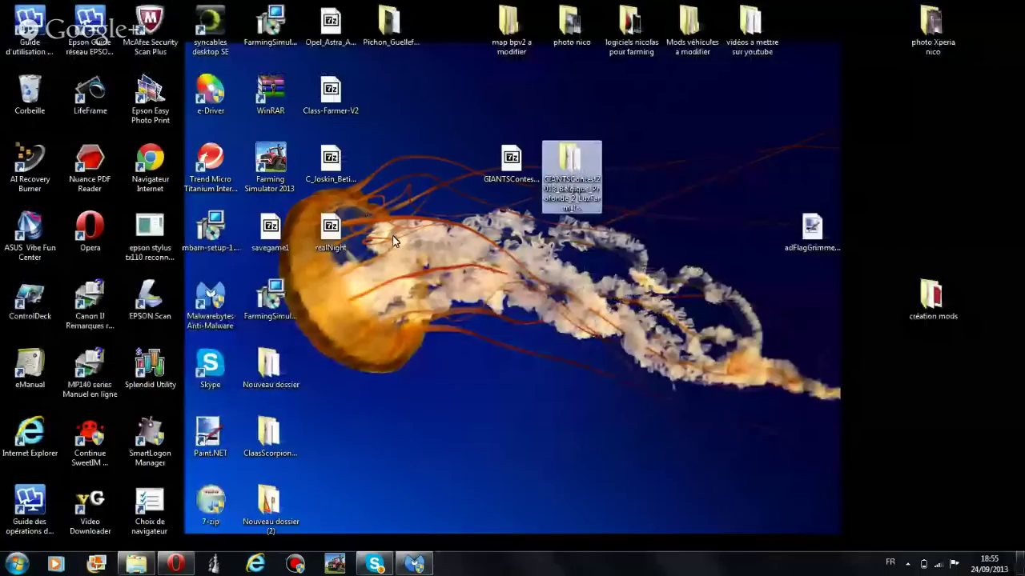
left_click(629, 183)
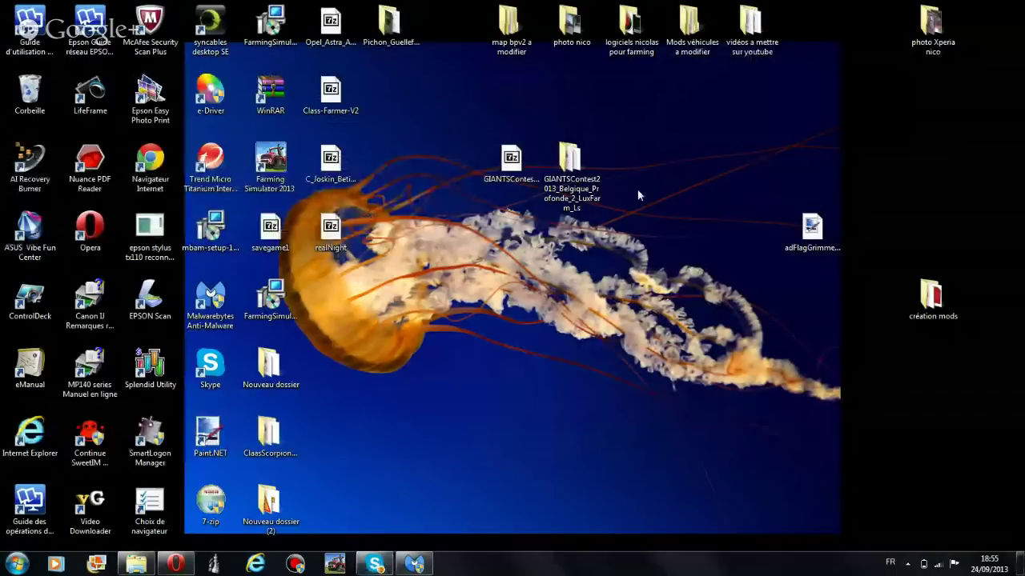
left_click(383, 568)
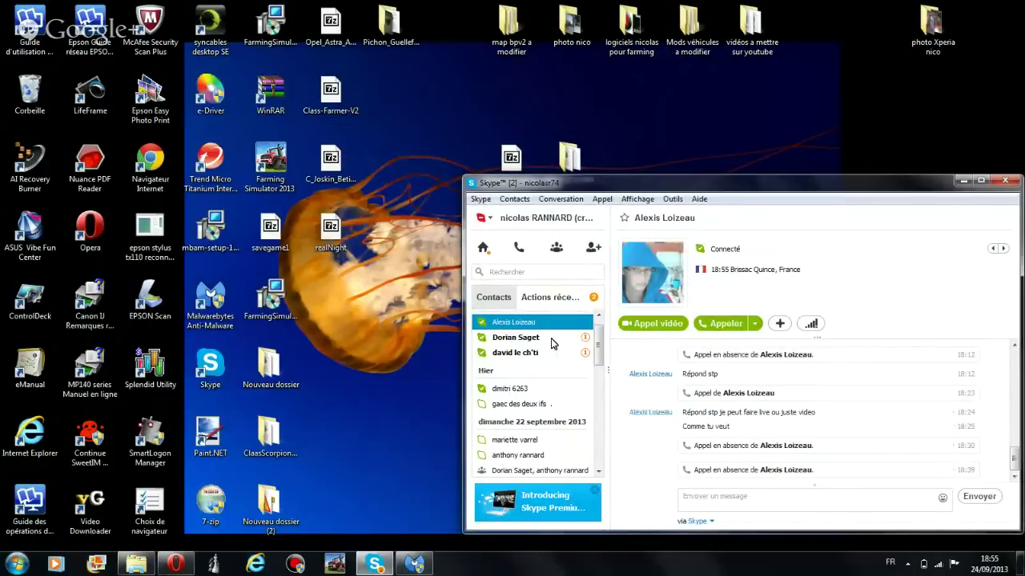
Open the second recent contact's conversation, then the third contact's
left_click(551, 339)
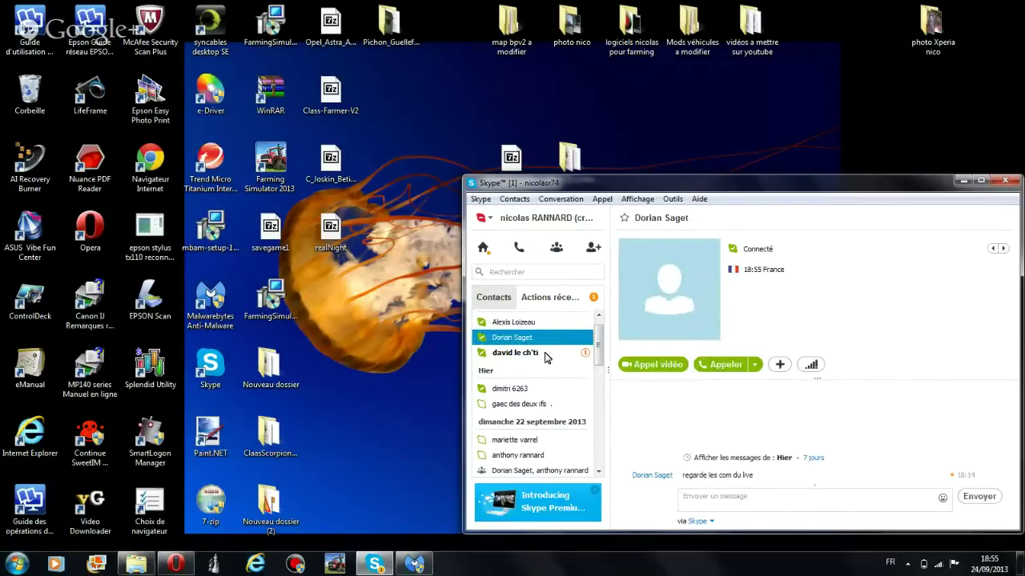
left_click(545, 356)
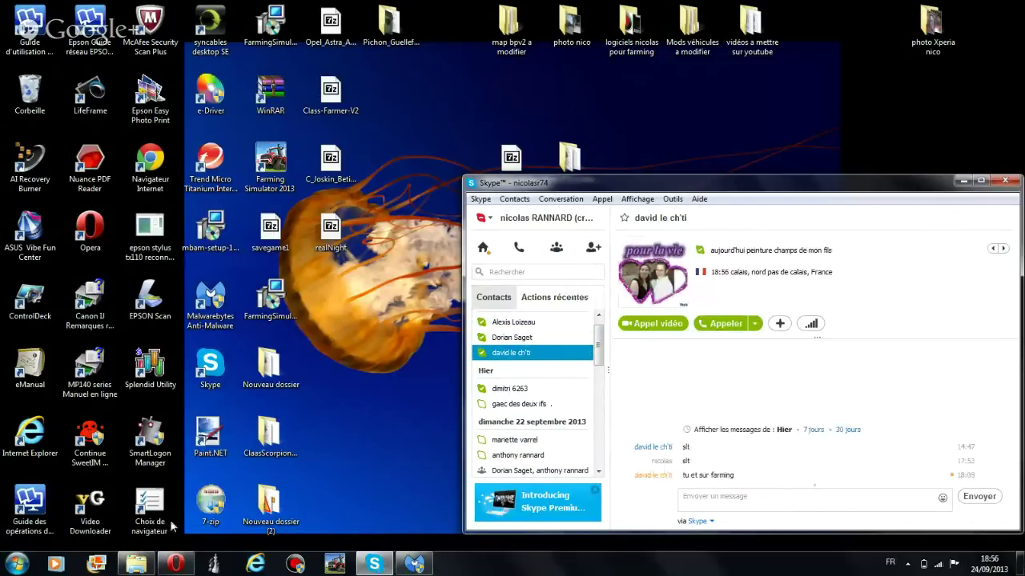
Check and dismiss the Facebook notifications in Opera, then stop screen sharing in the Google+ Hangout
left_click(190, 569)
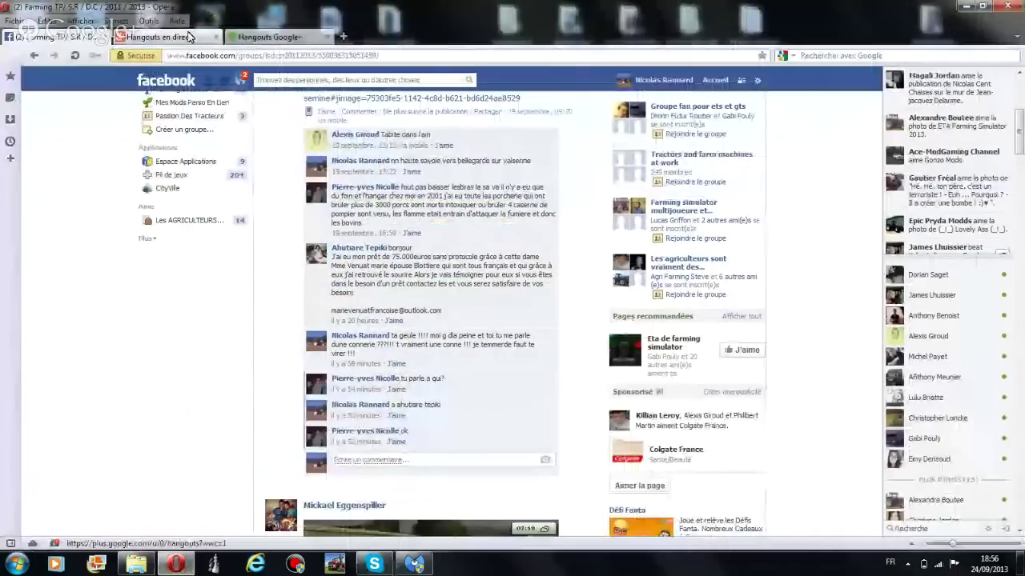
left_click(240, 79)
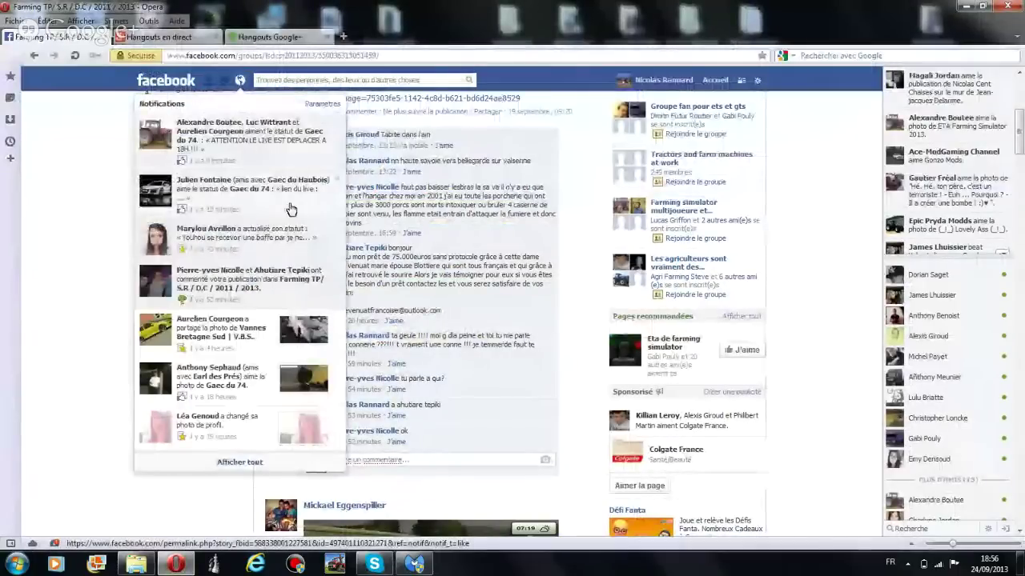
left_click(201, 55)
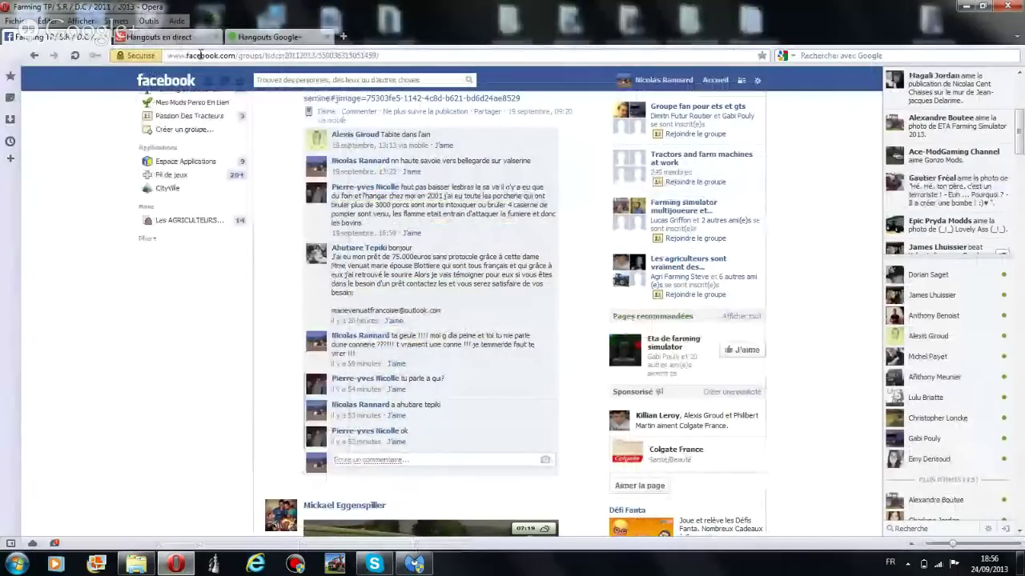
key("ctrl+Tab")
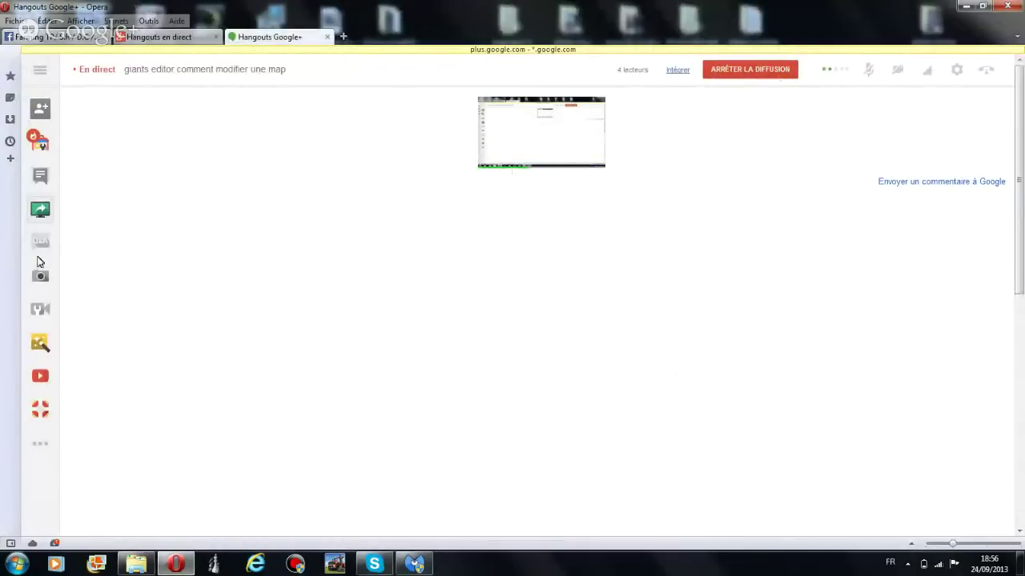
left_click(45, 211)
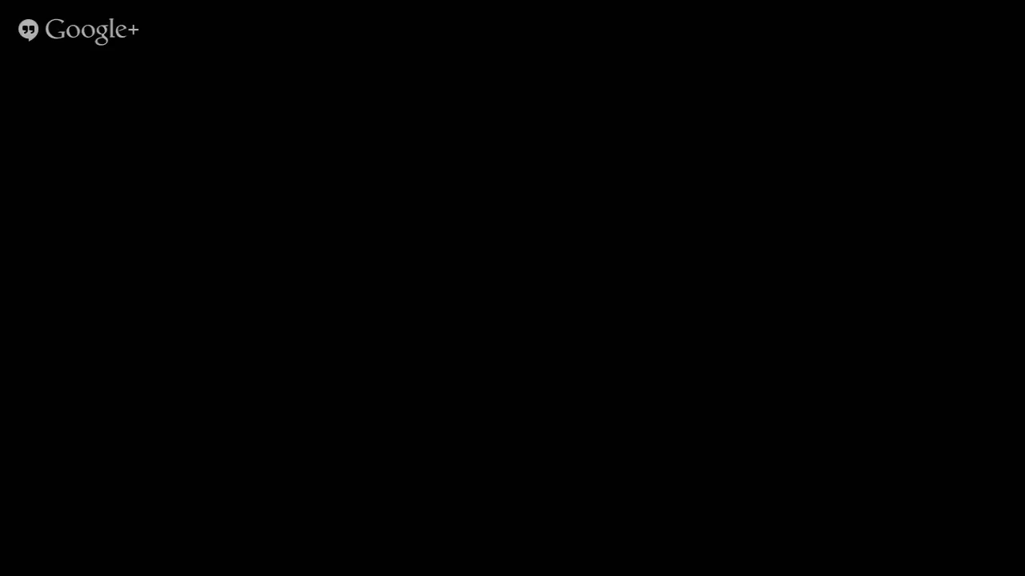